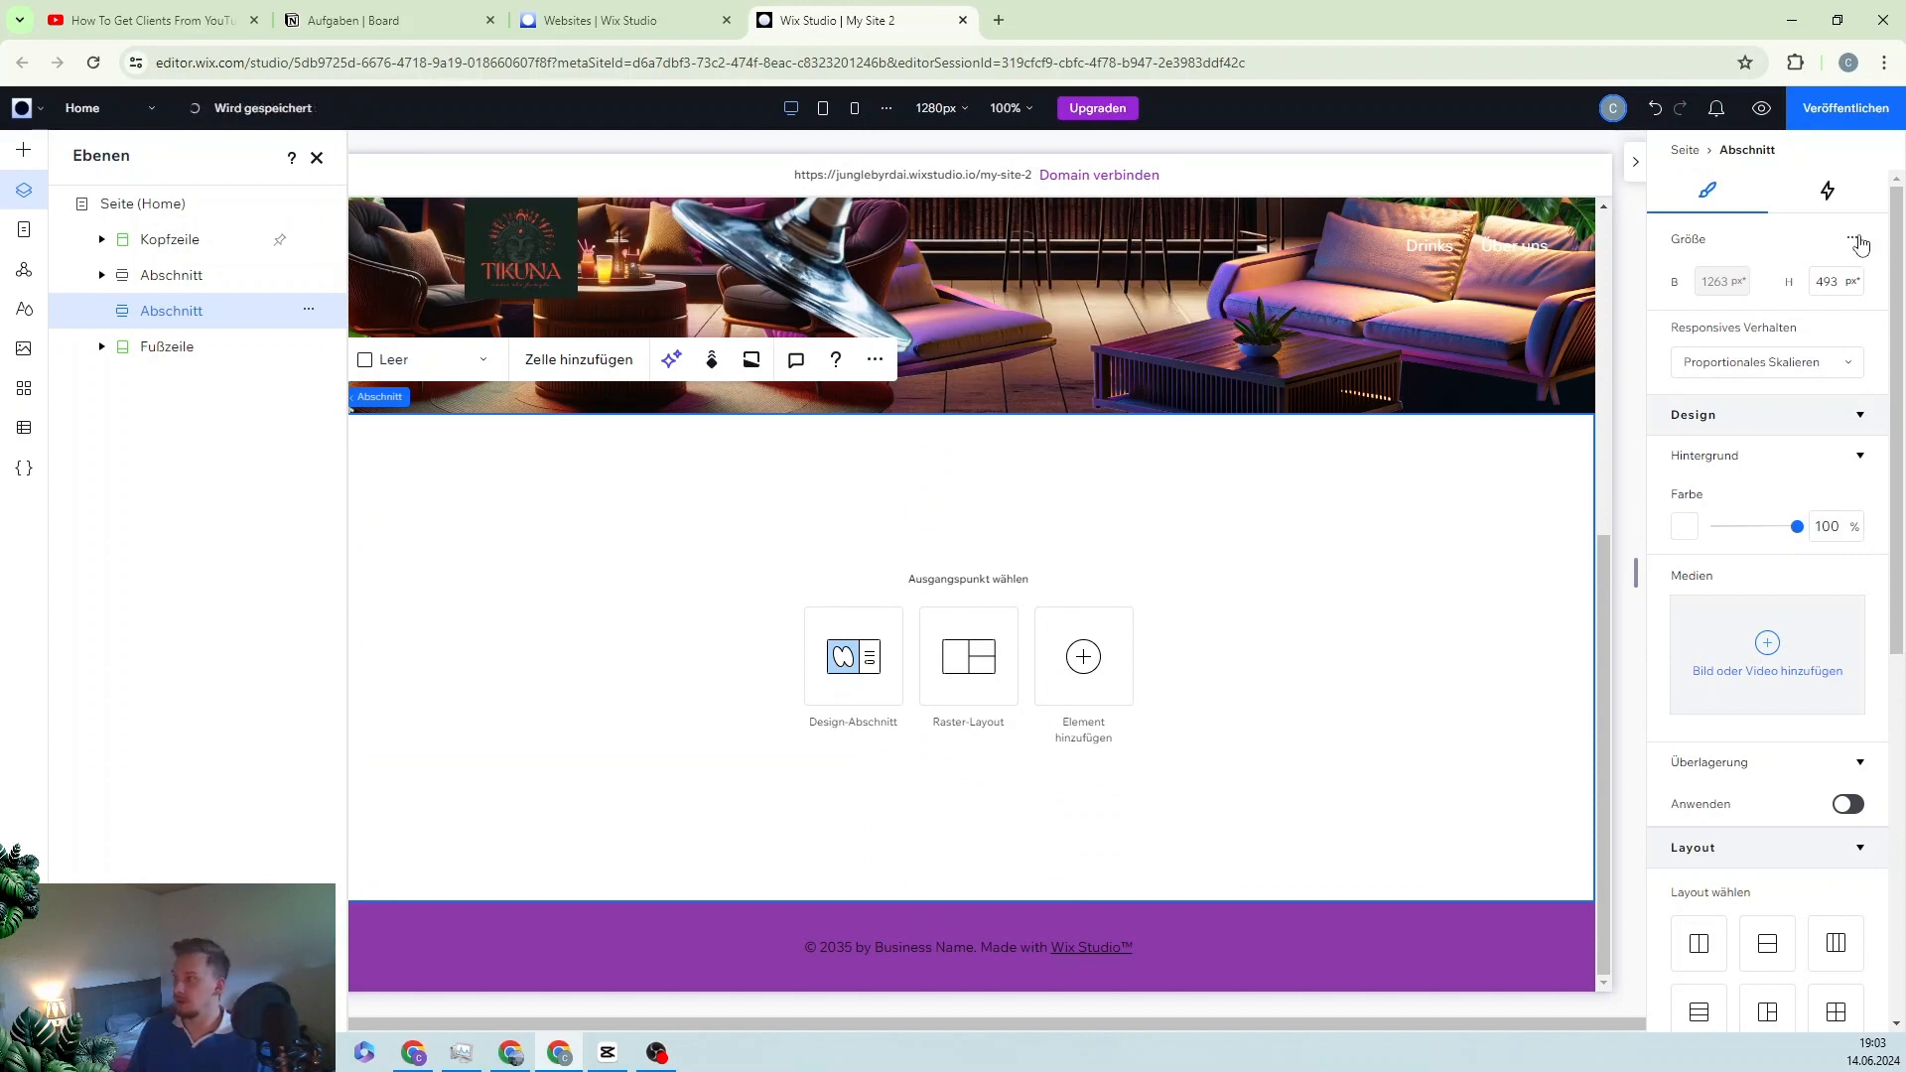
# Step: Turn on advanced sizing, set the section height to 60 vh, and bring up the background media picker
pyautogui.click(1853, 237)
pyautogui.click(1804, 253)
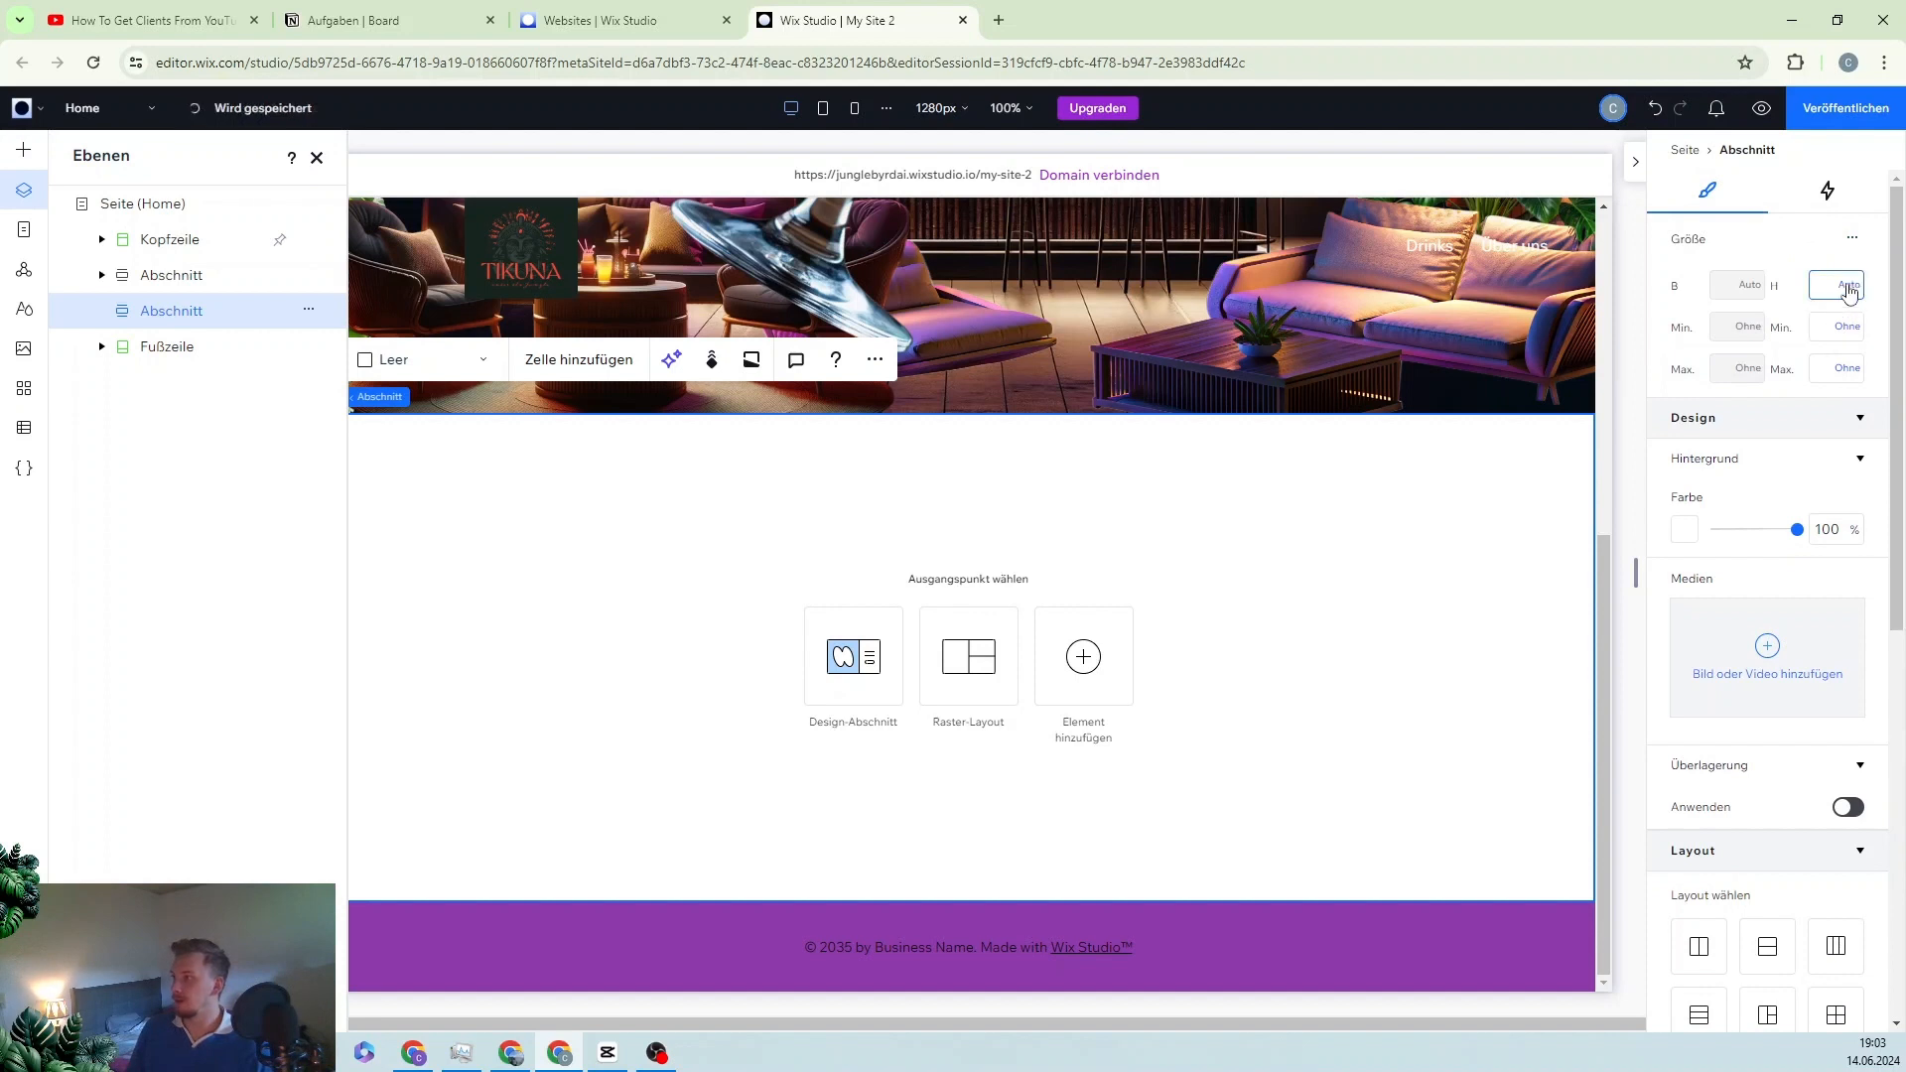
pyautogui.click(1845, 288)
pyautogui.click(1787, 218)
pyautogui.click(1830, 286)
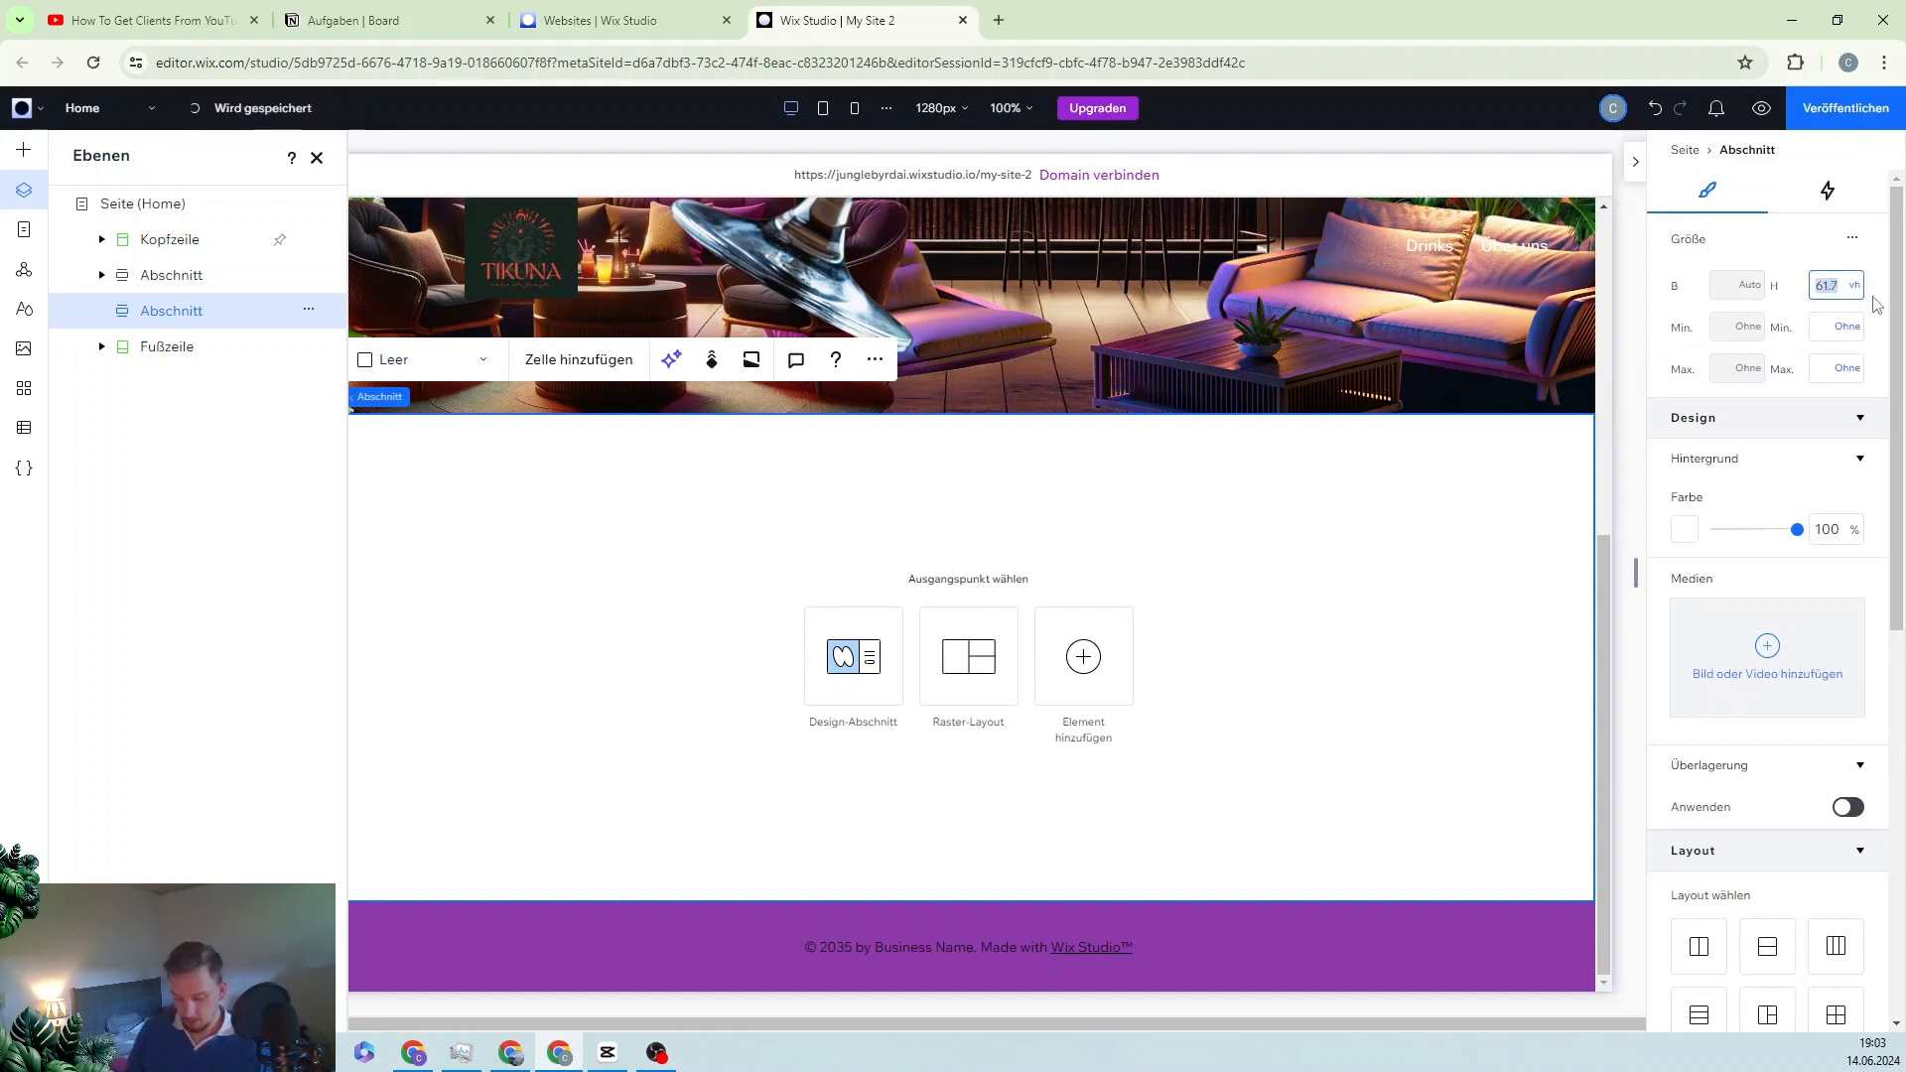
pyautogui.write('60')
pyautogui.press('Return')
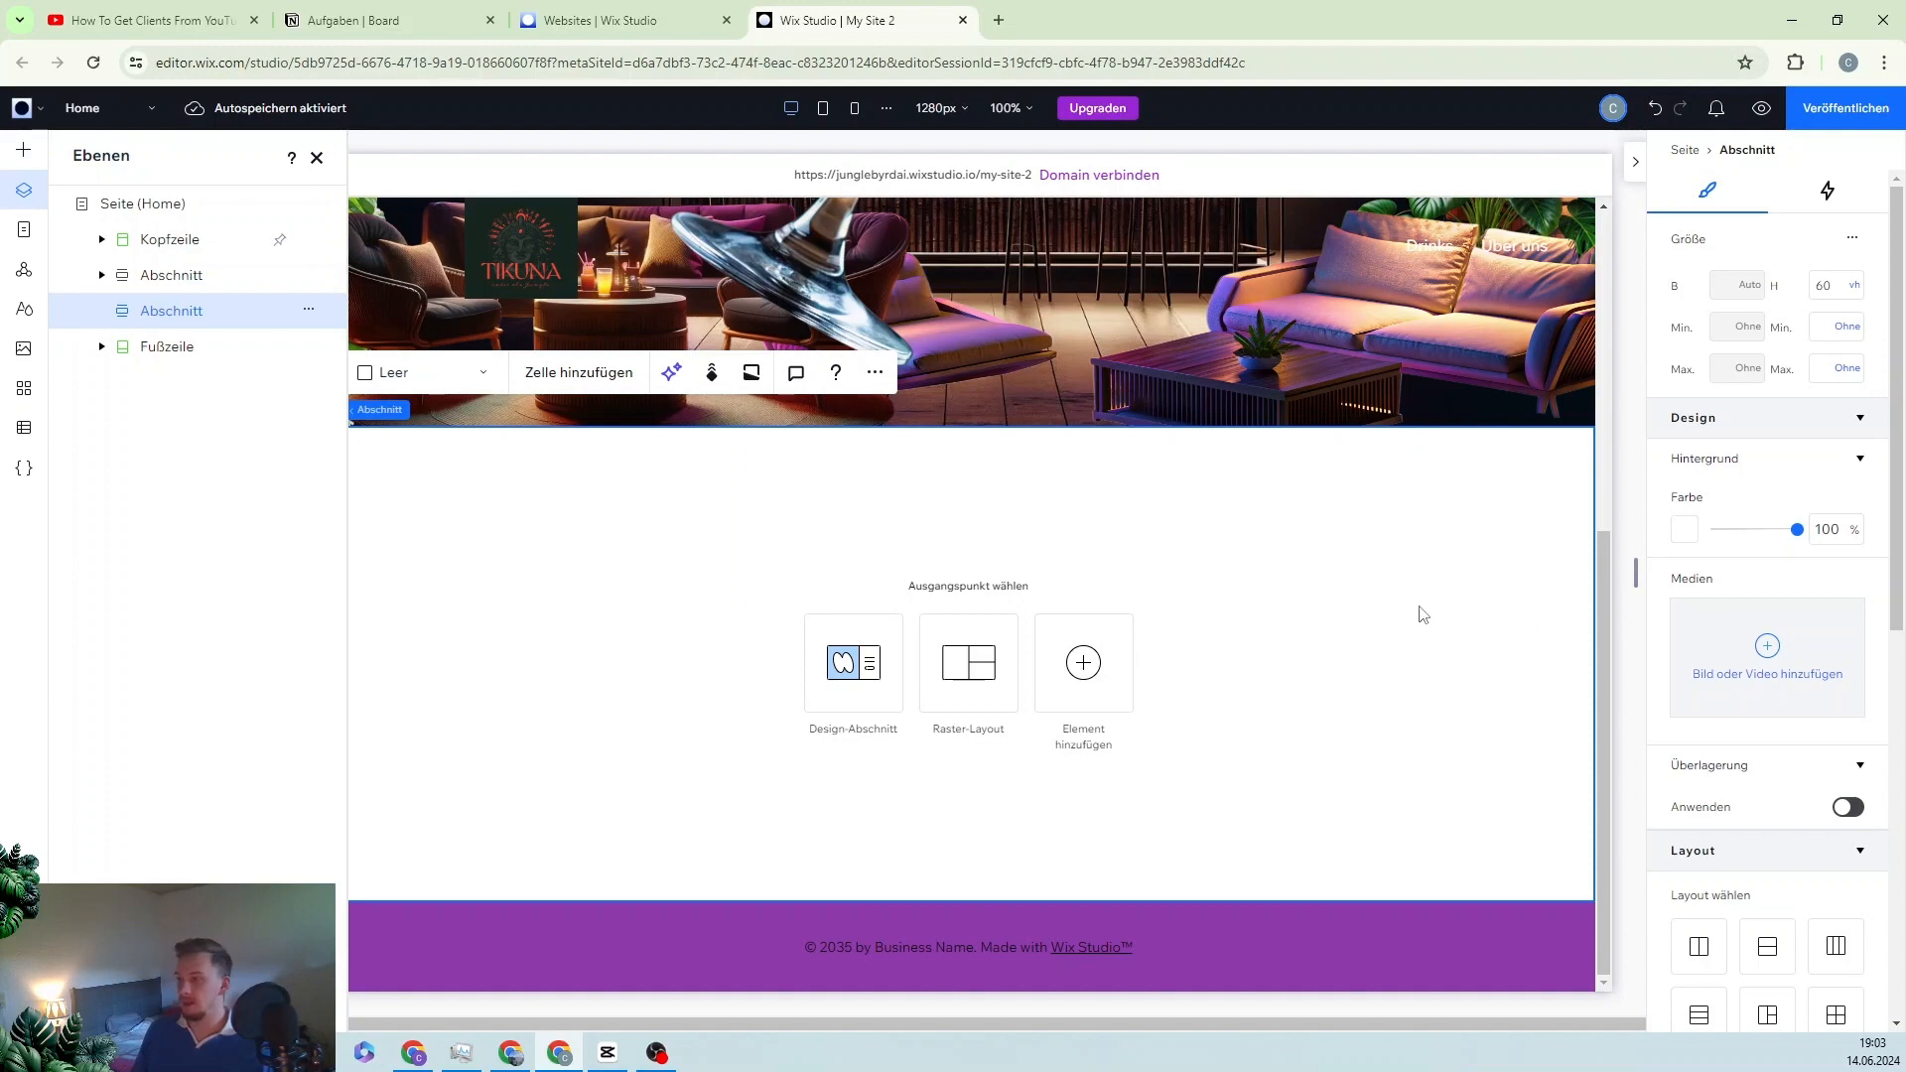
pyautogui.click(1761, 676)
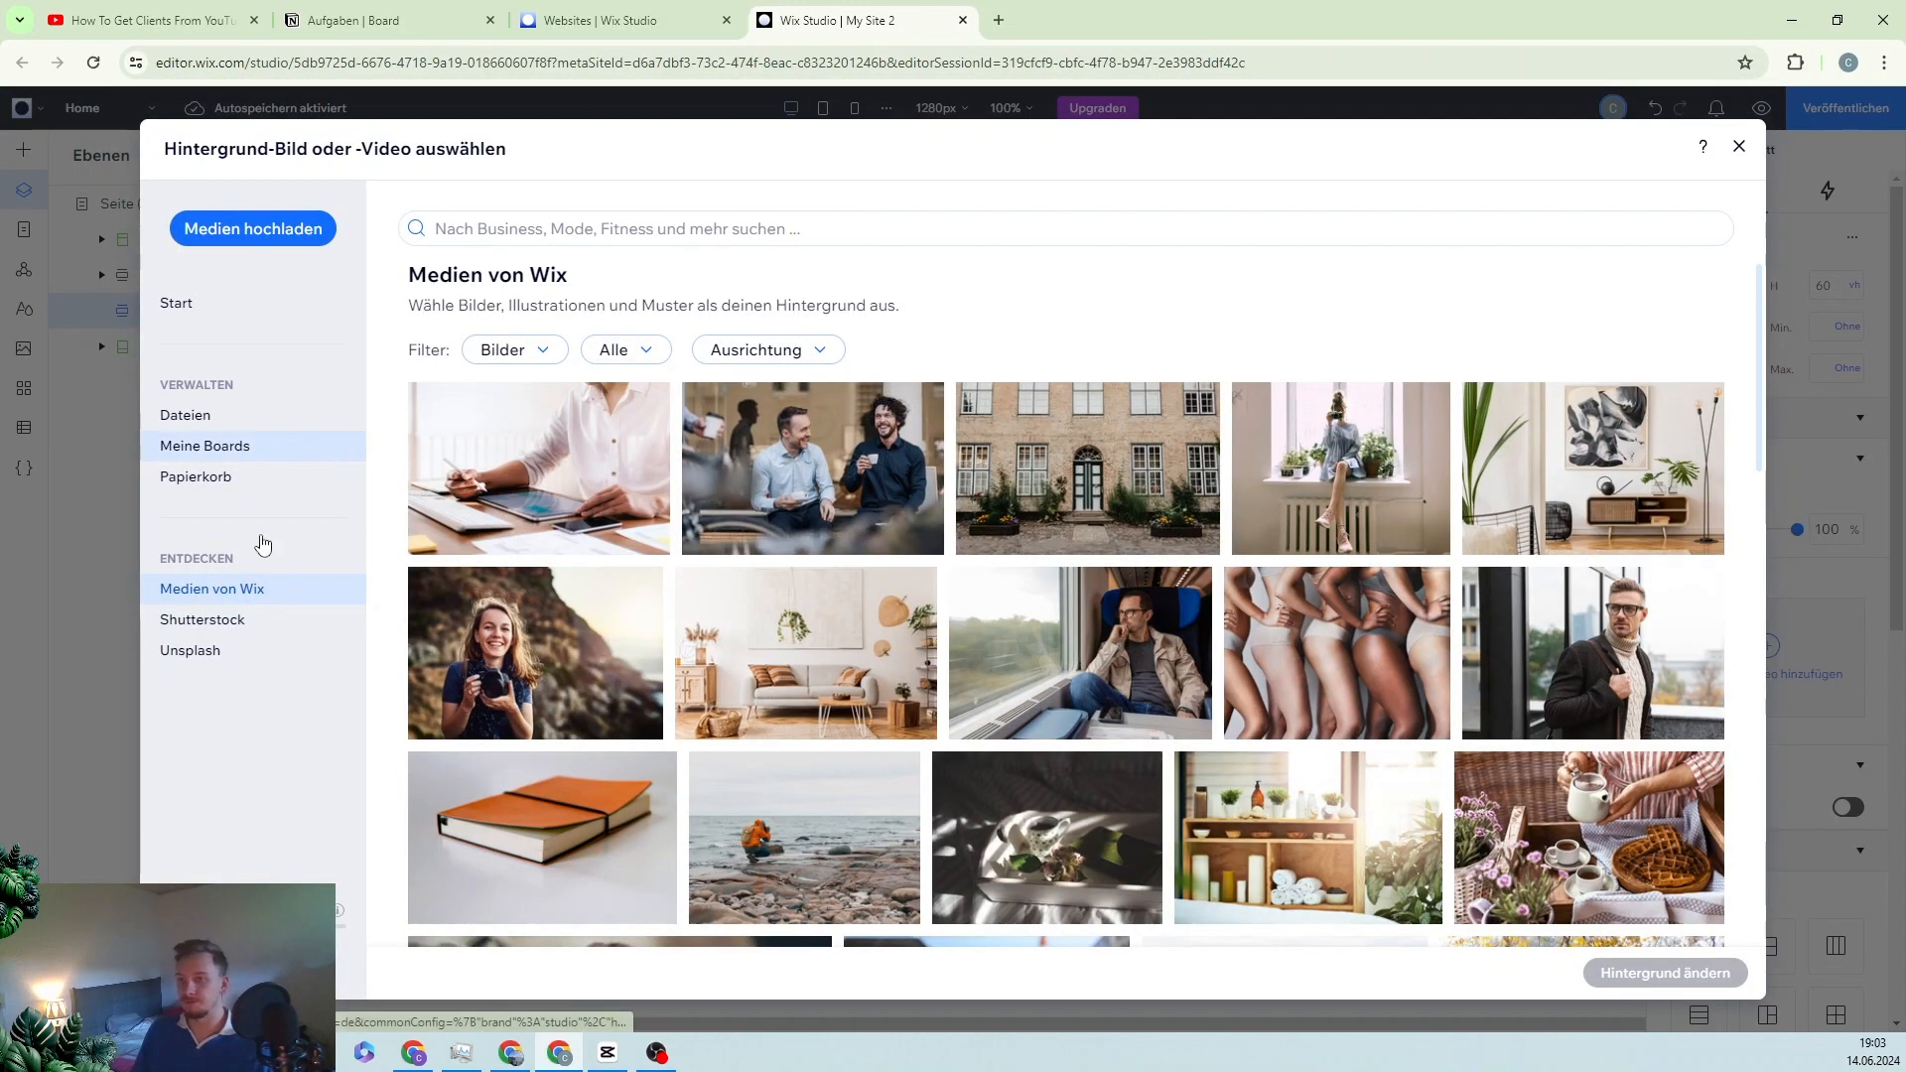
# Step: Search Unsplash for 'jungle leaves' and apply the dark fern photo as the section background
pyautogui.click(259, 655)
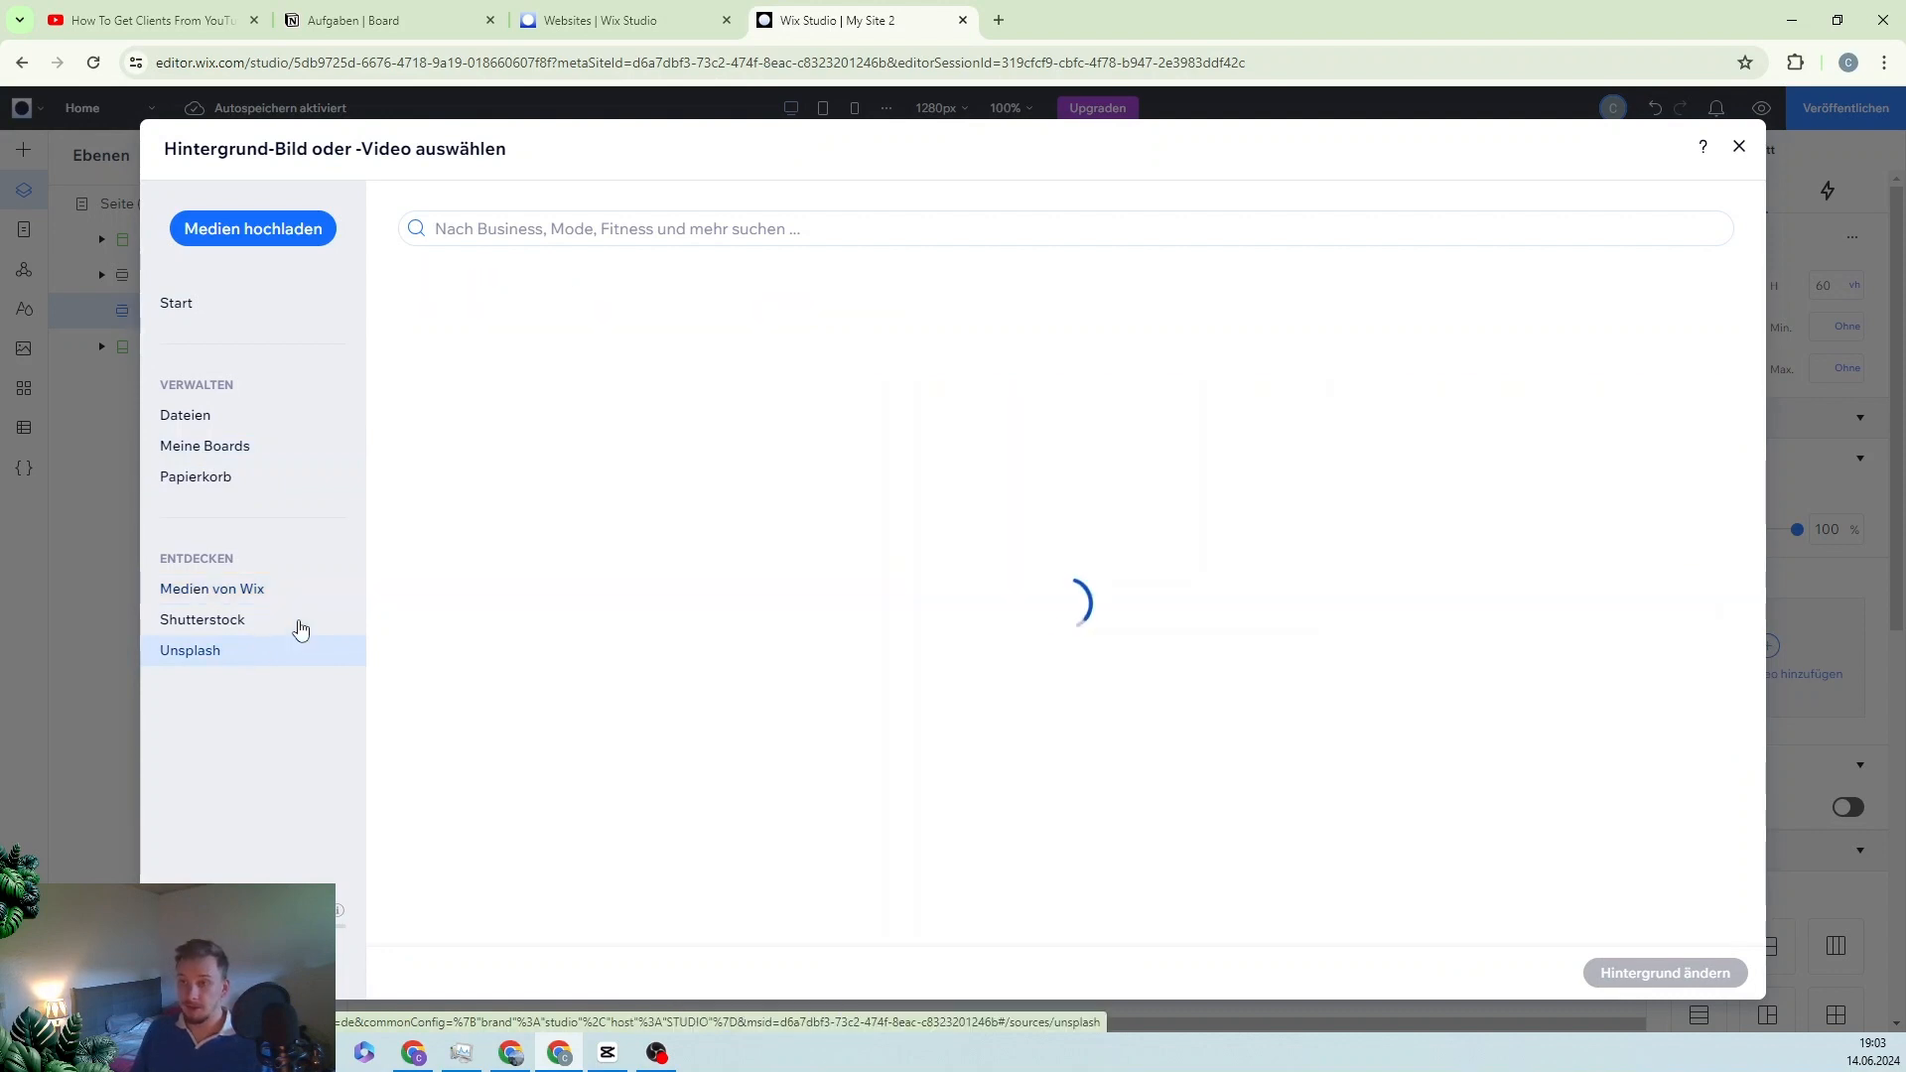
pyautogui.click(581, 235)
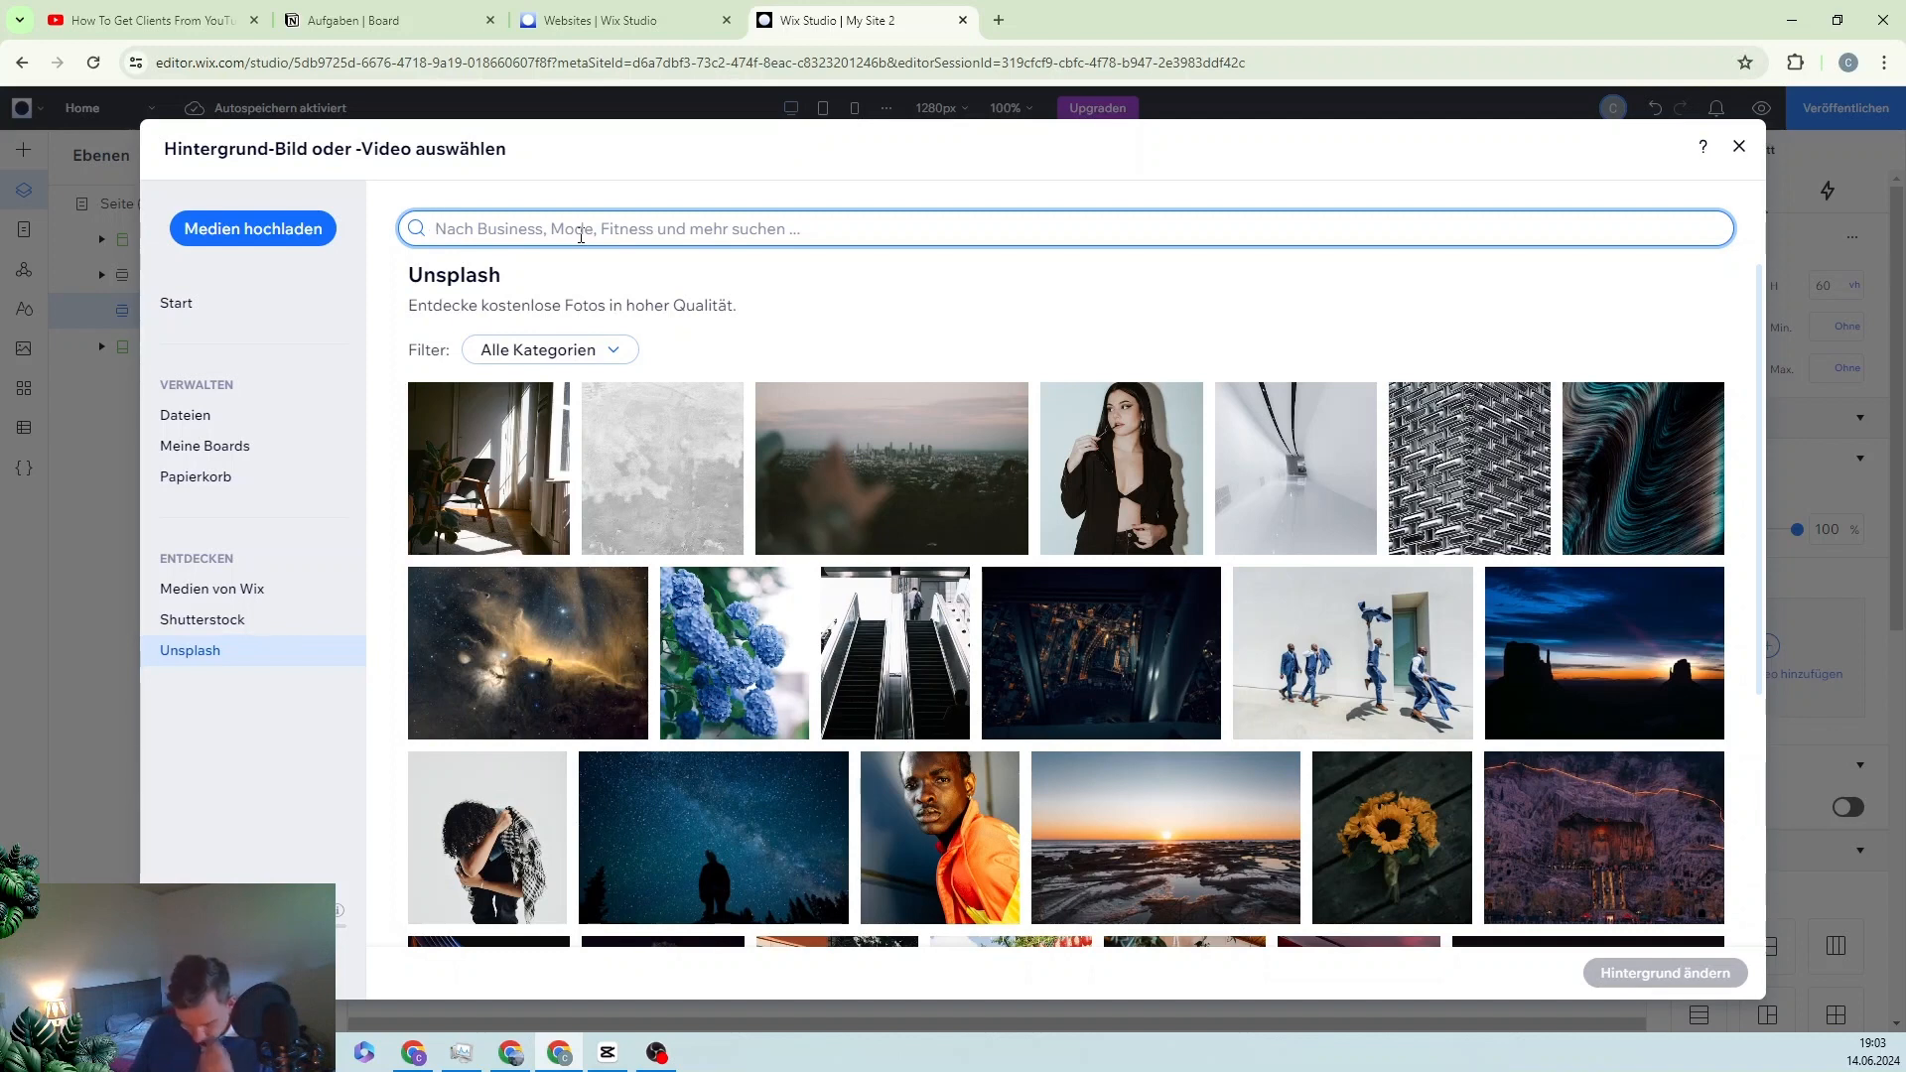
pyautogui.write('jung')
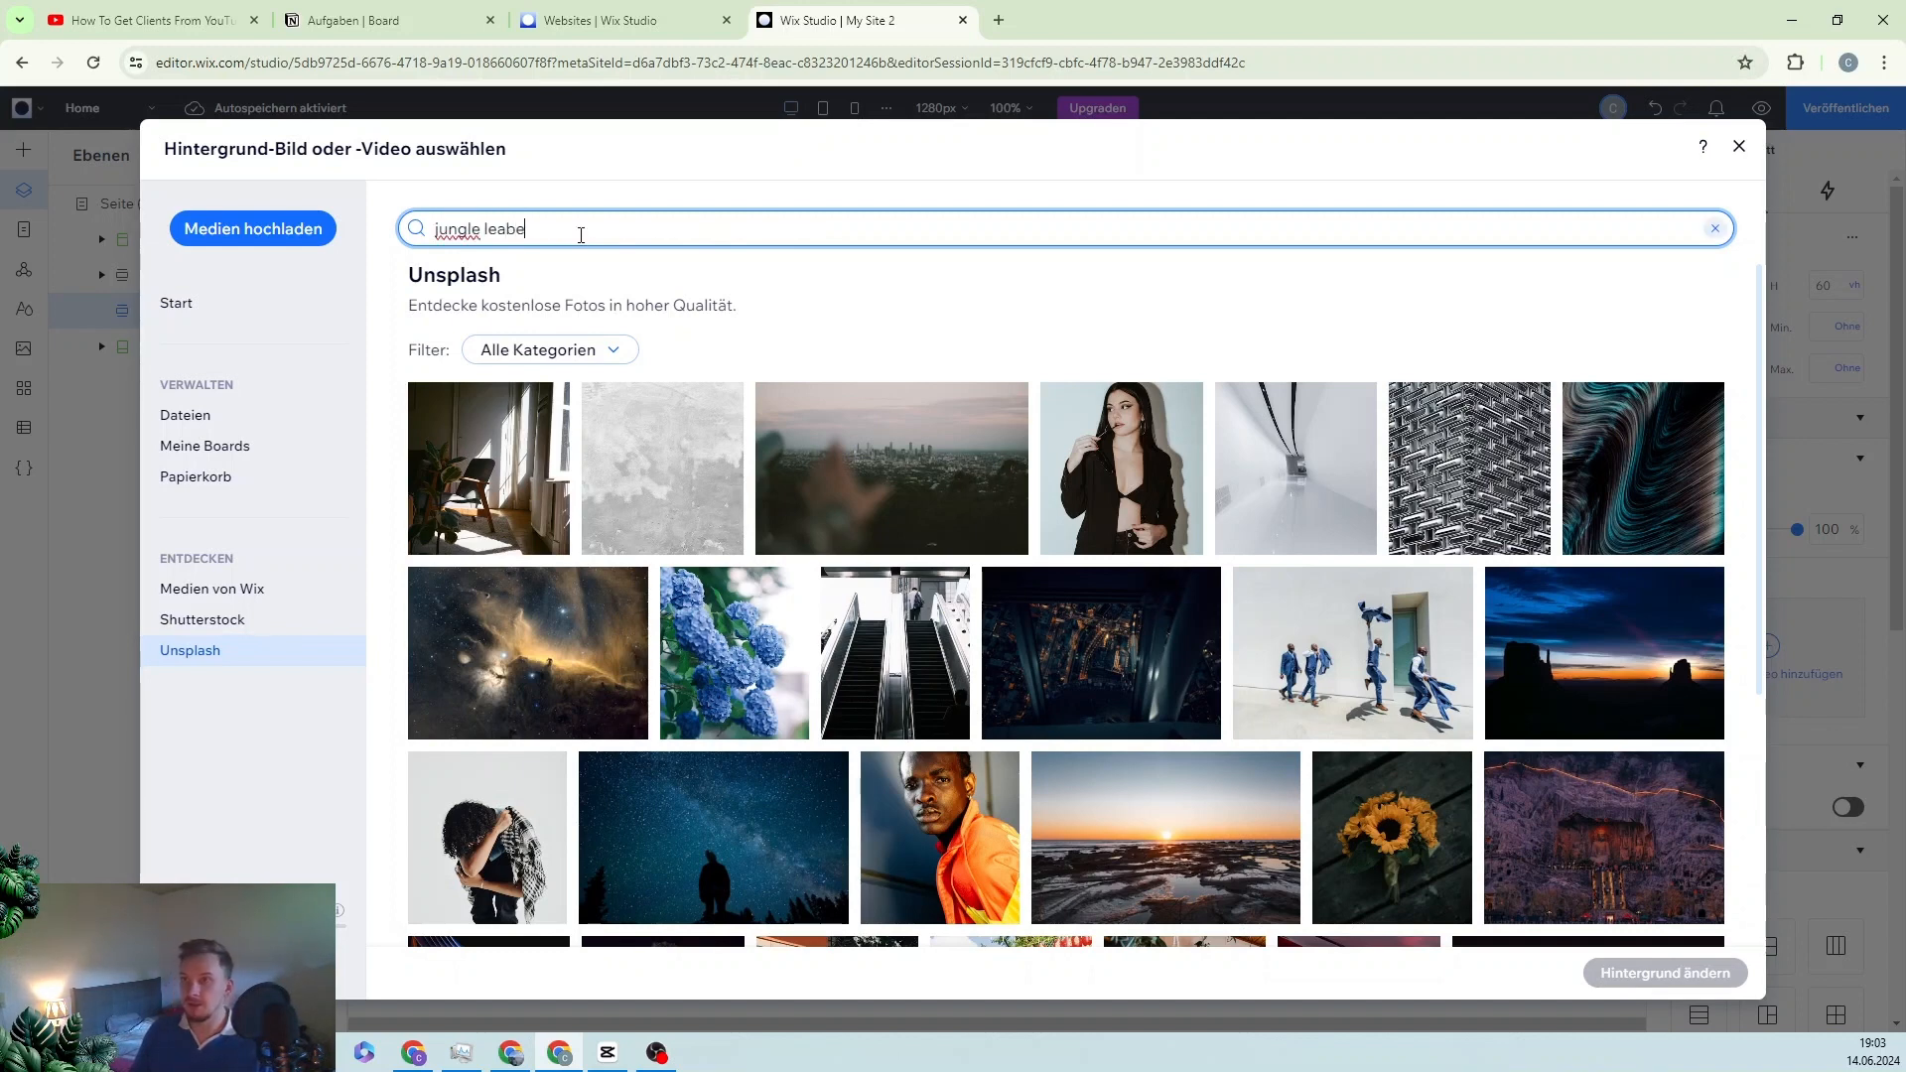
pyautogui.write('le leaves overlay')
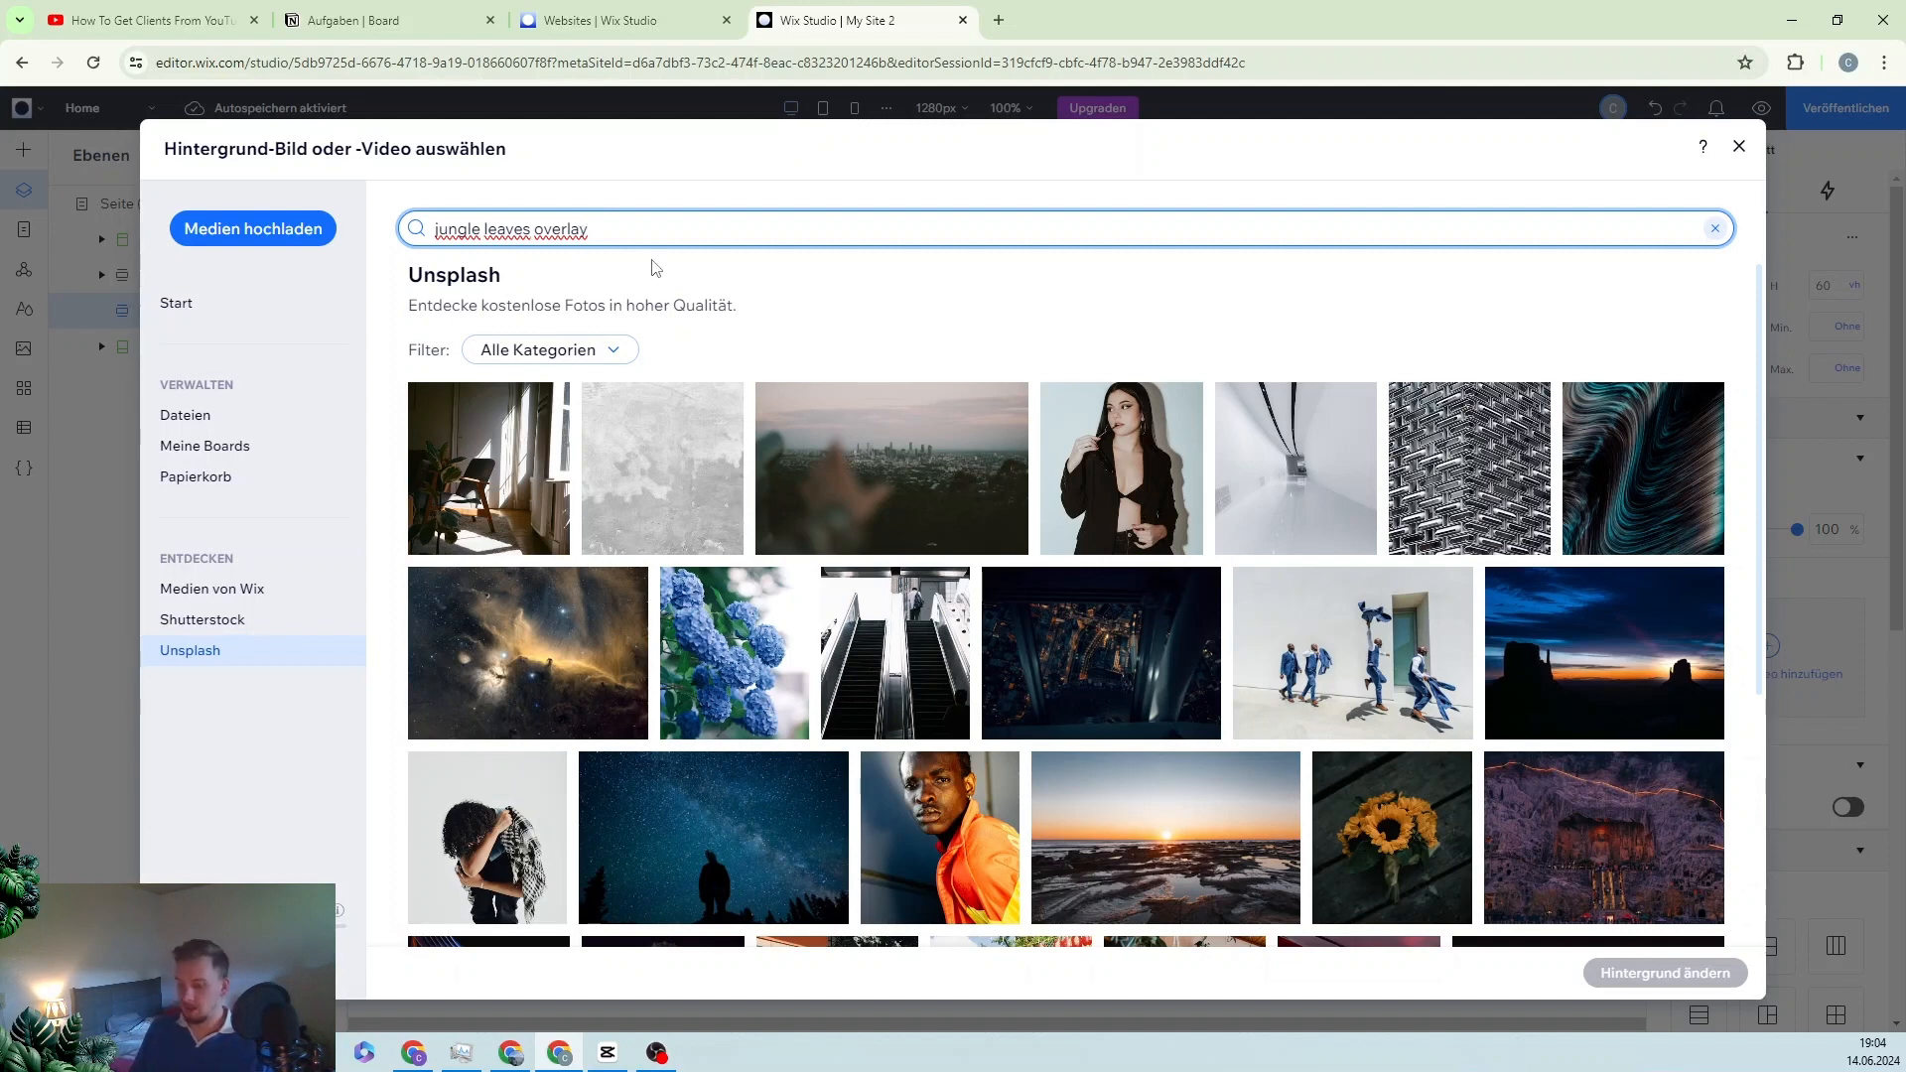
pyautogui.press('Return')
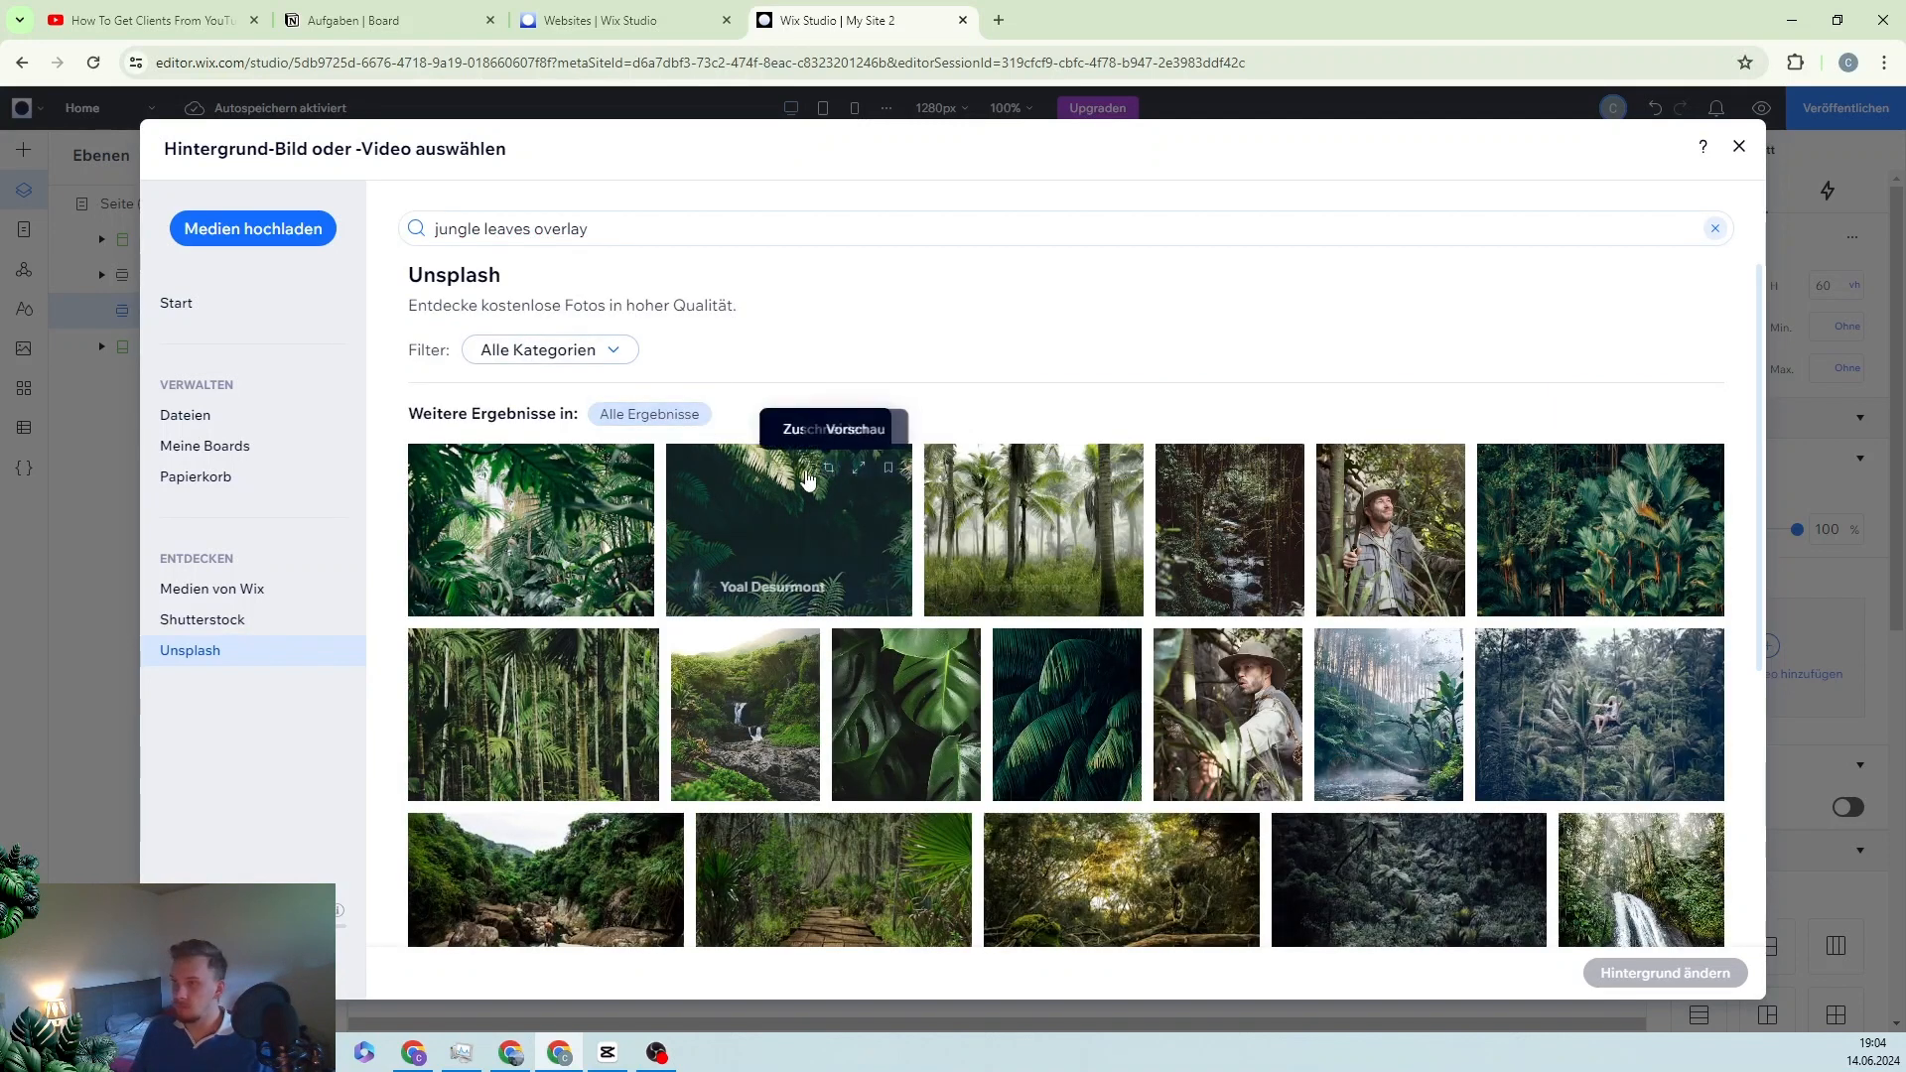
pyautogui.click(807, 505)
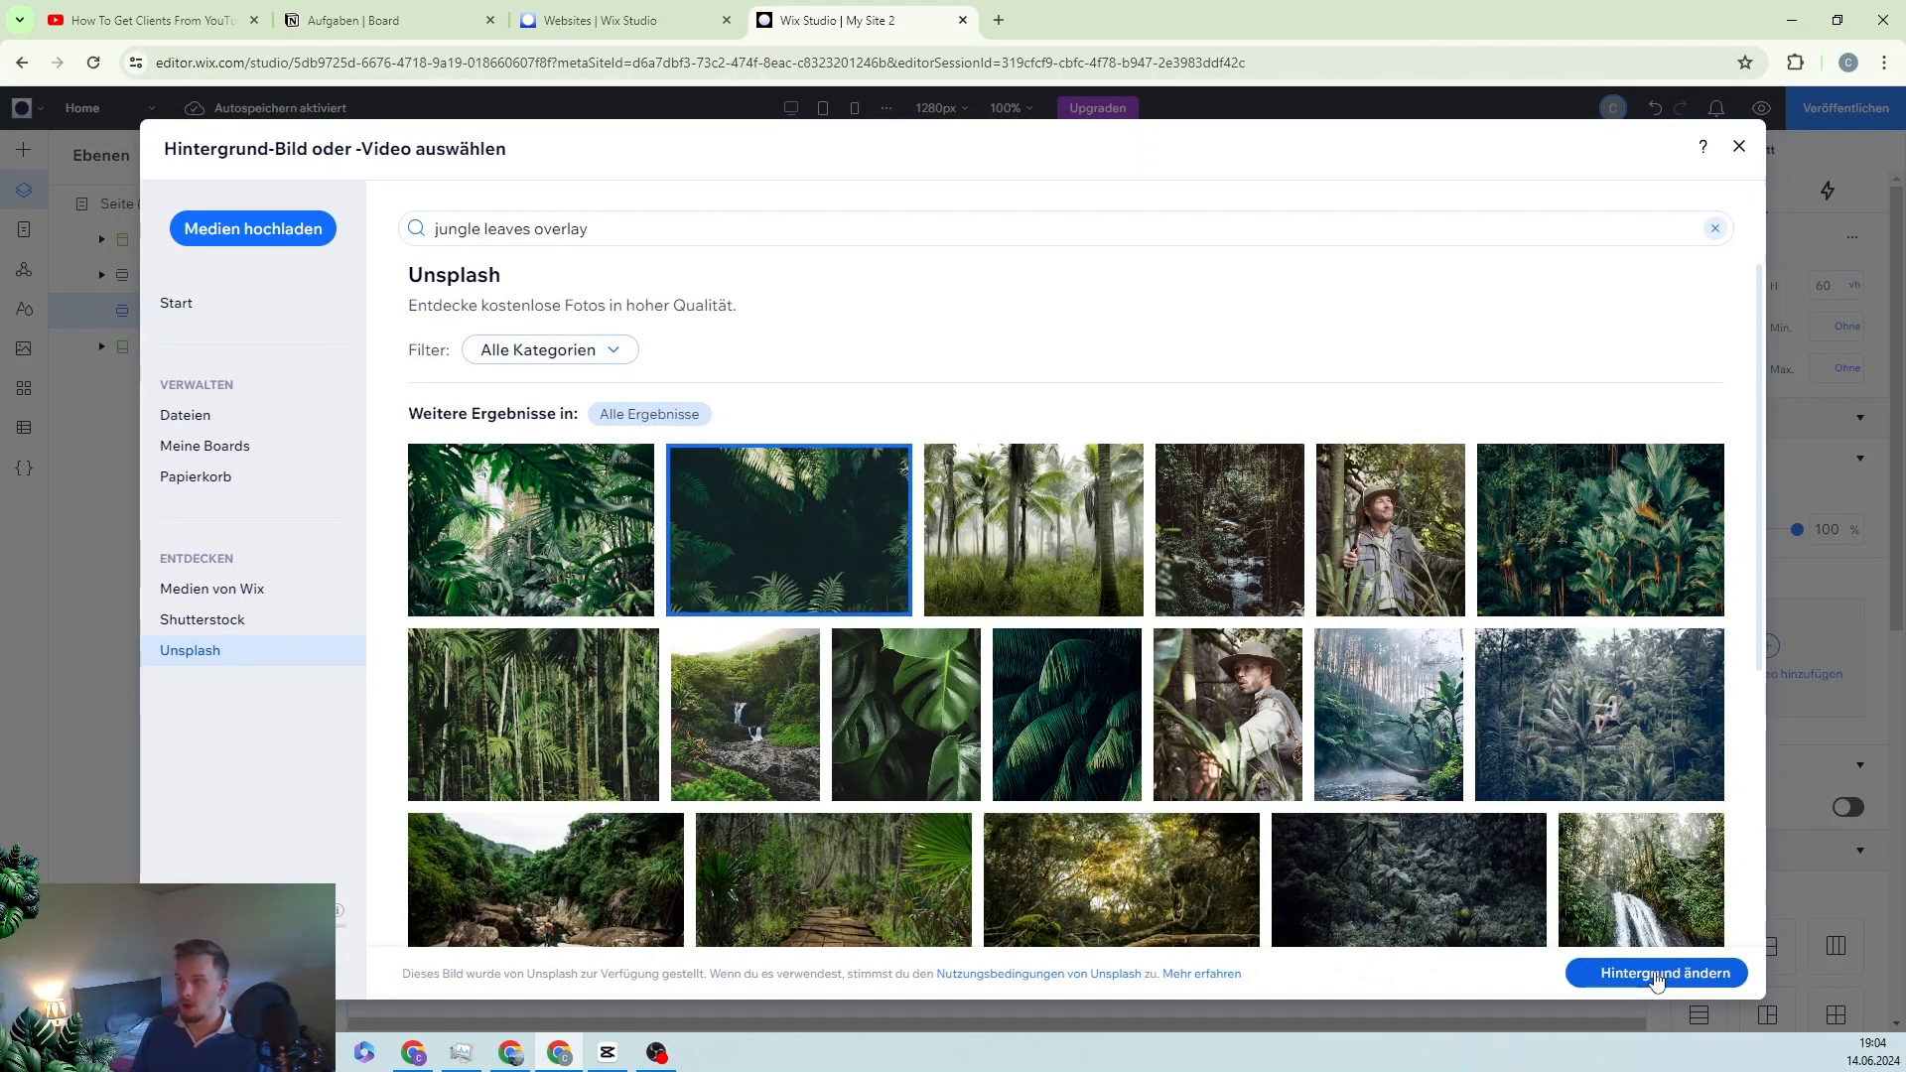
pyautogui.click(1656, 975)
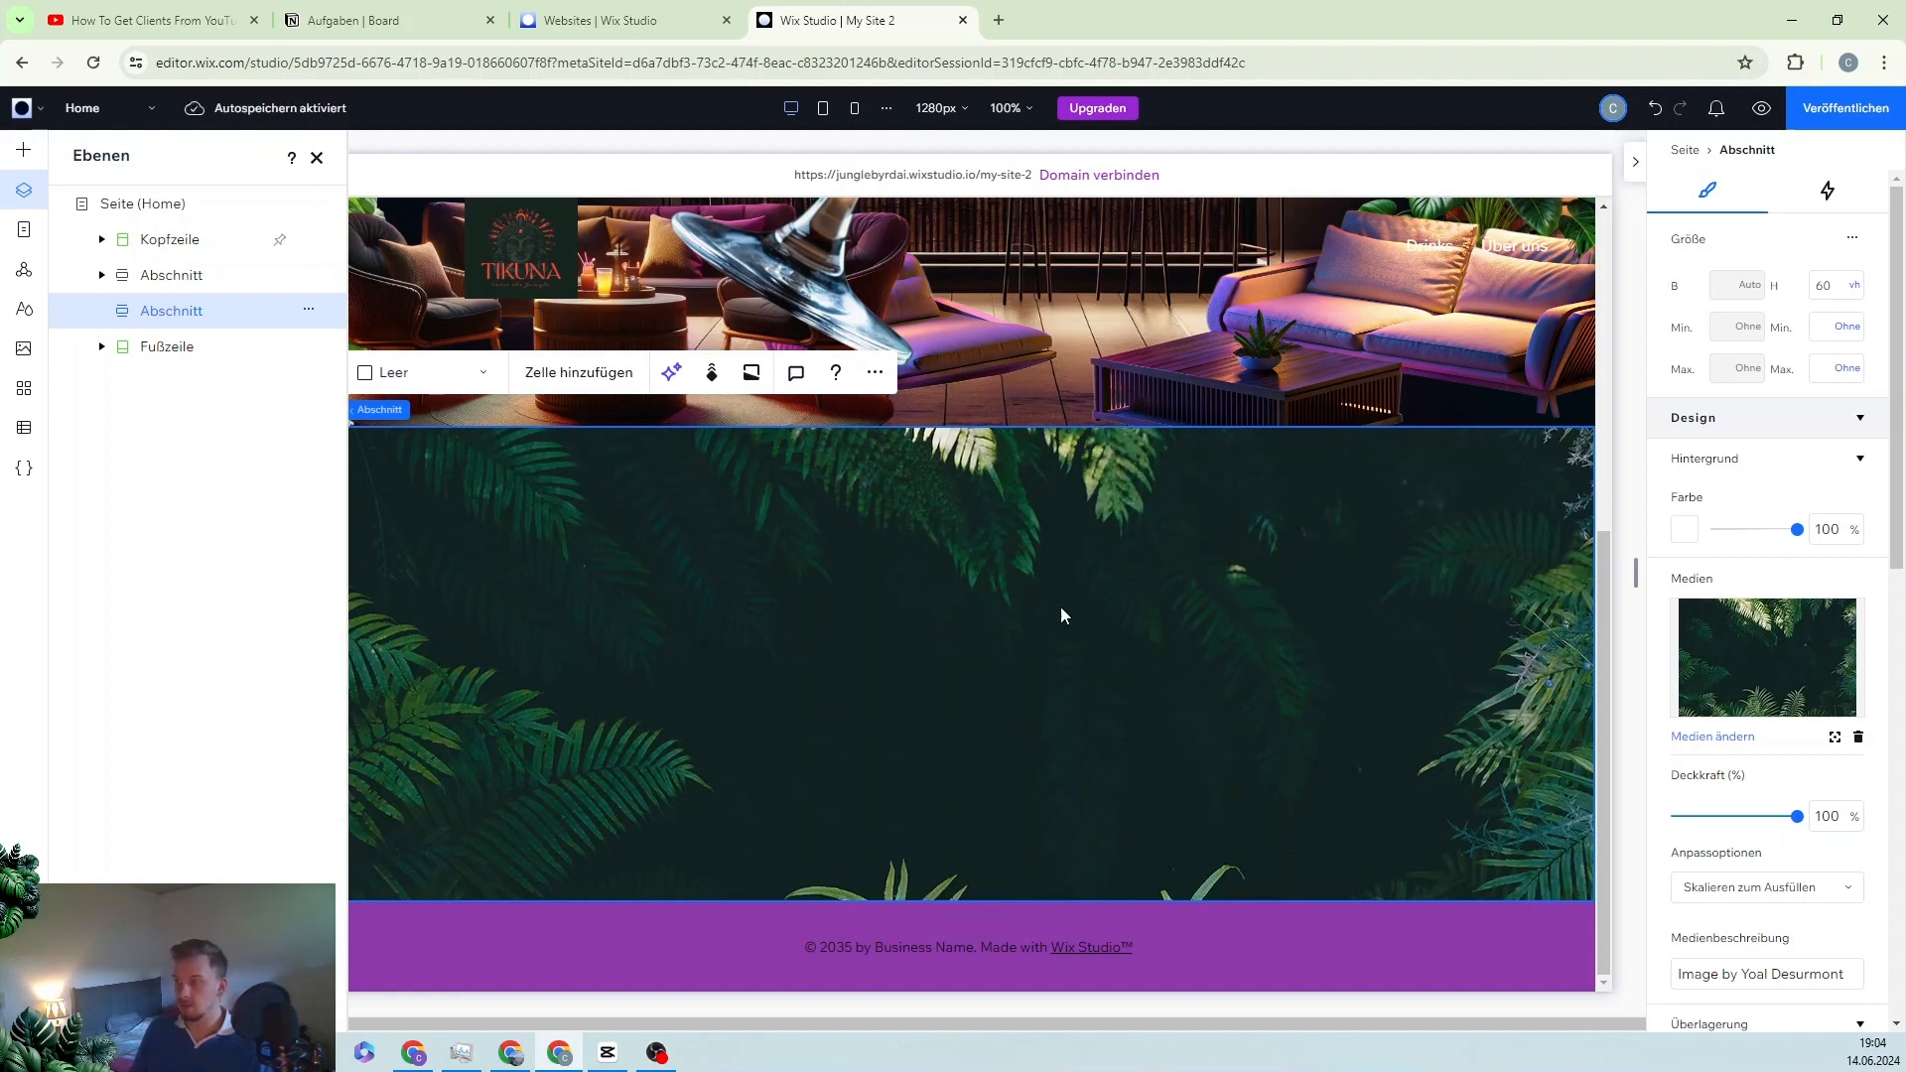
# Step: Link the jungle section's margins and set them to 4% on all four sides
pyautogui.scroll(-10, 1729, 564)
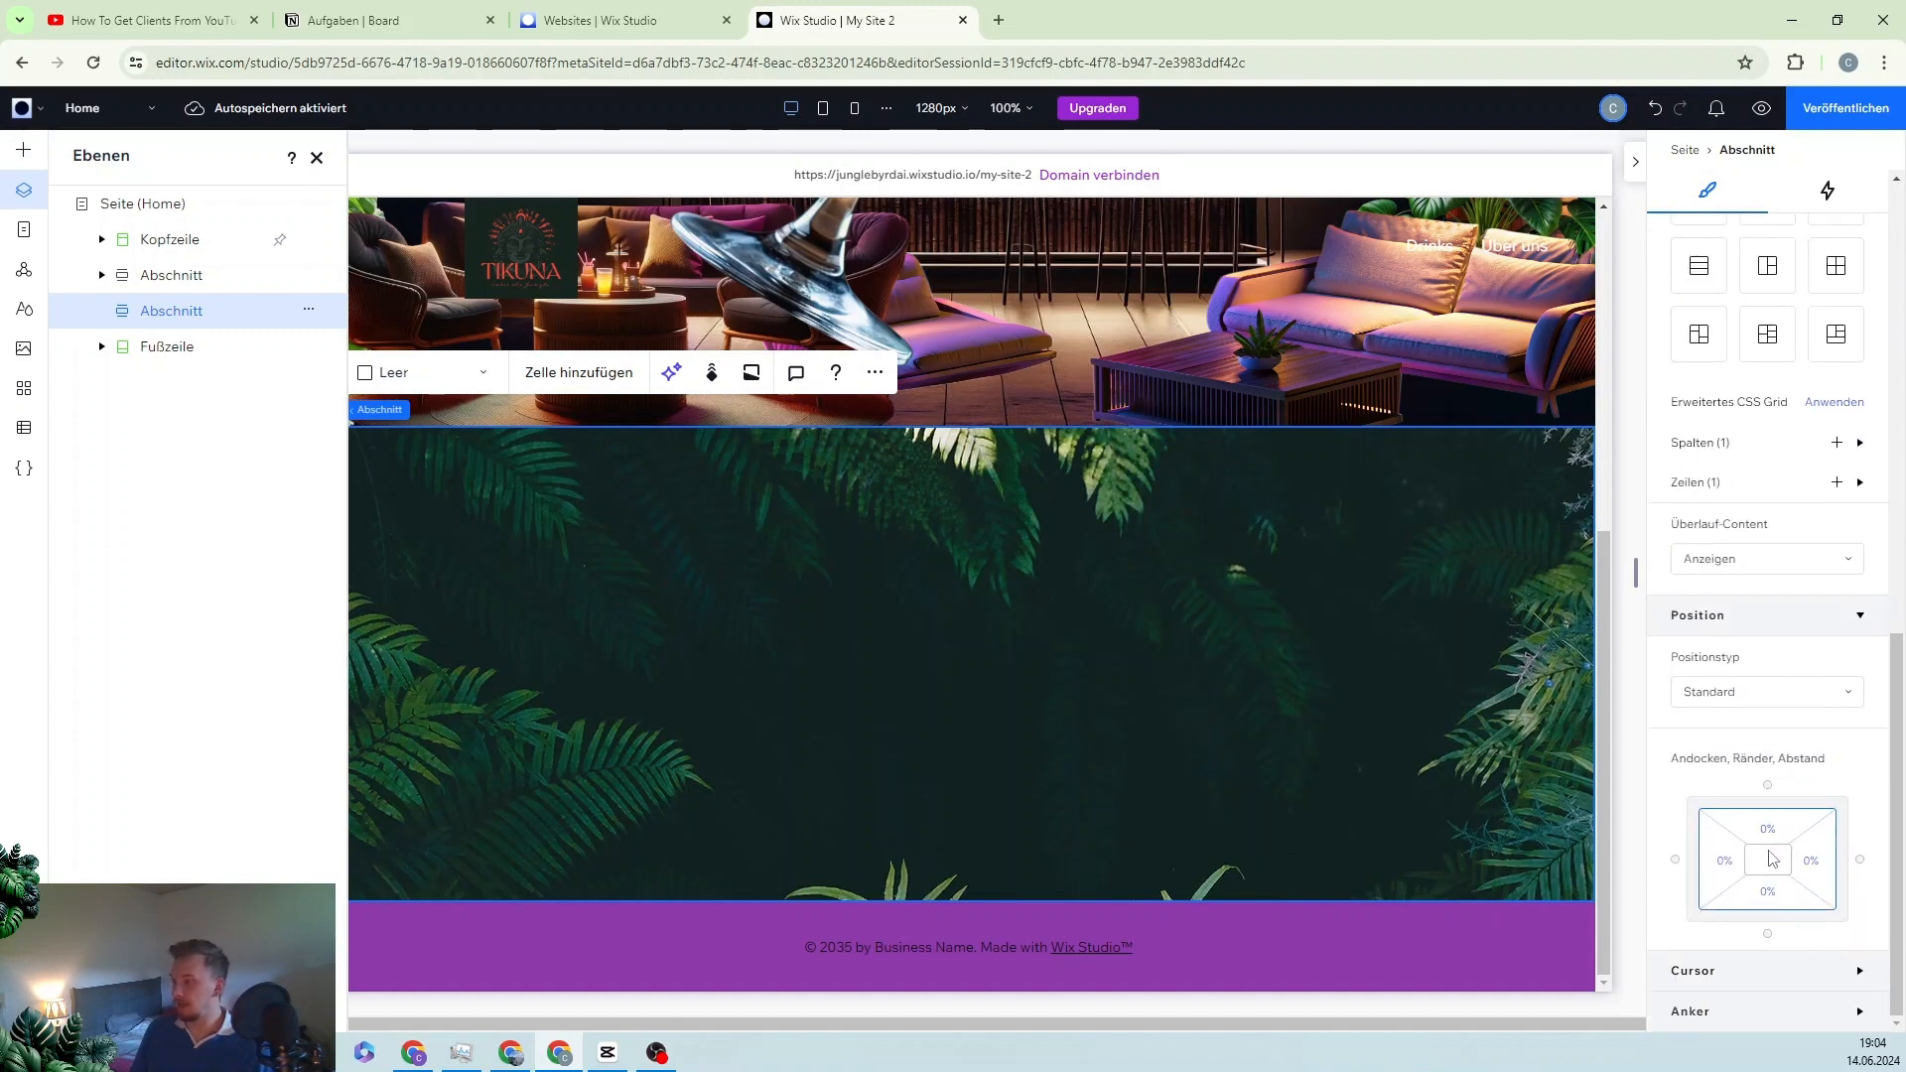
pyautogui.click(1770, 859)
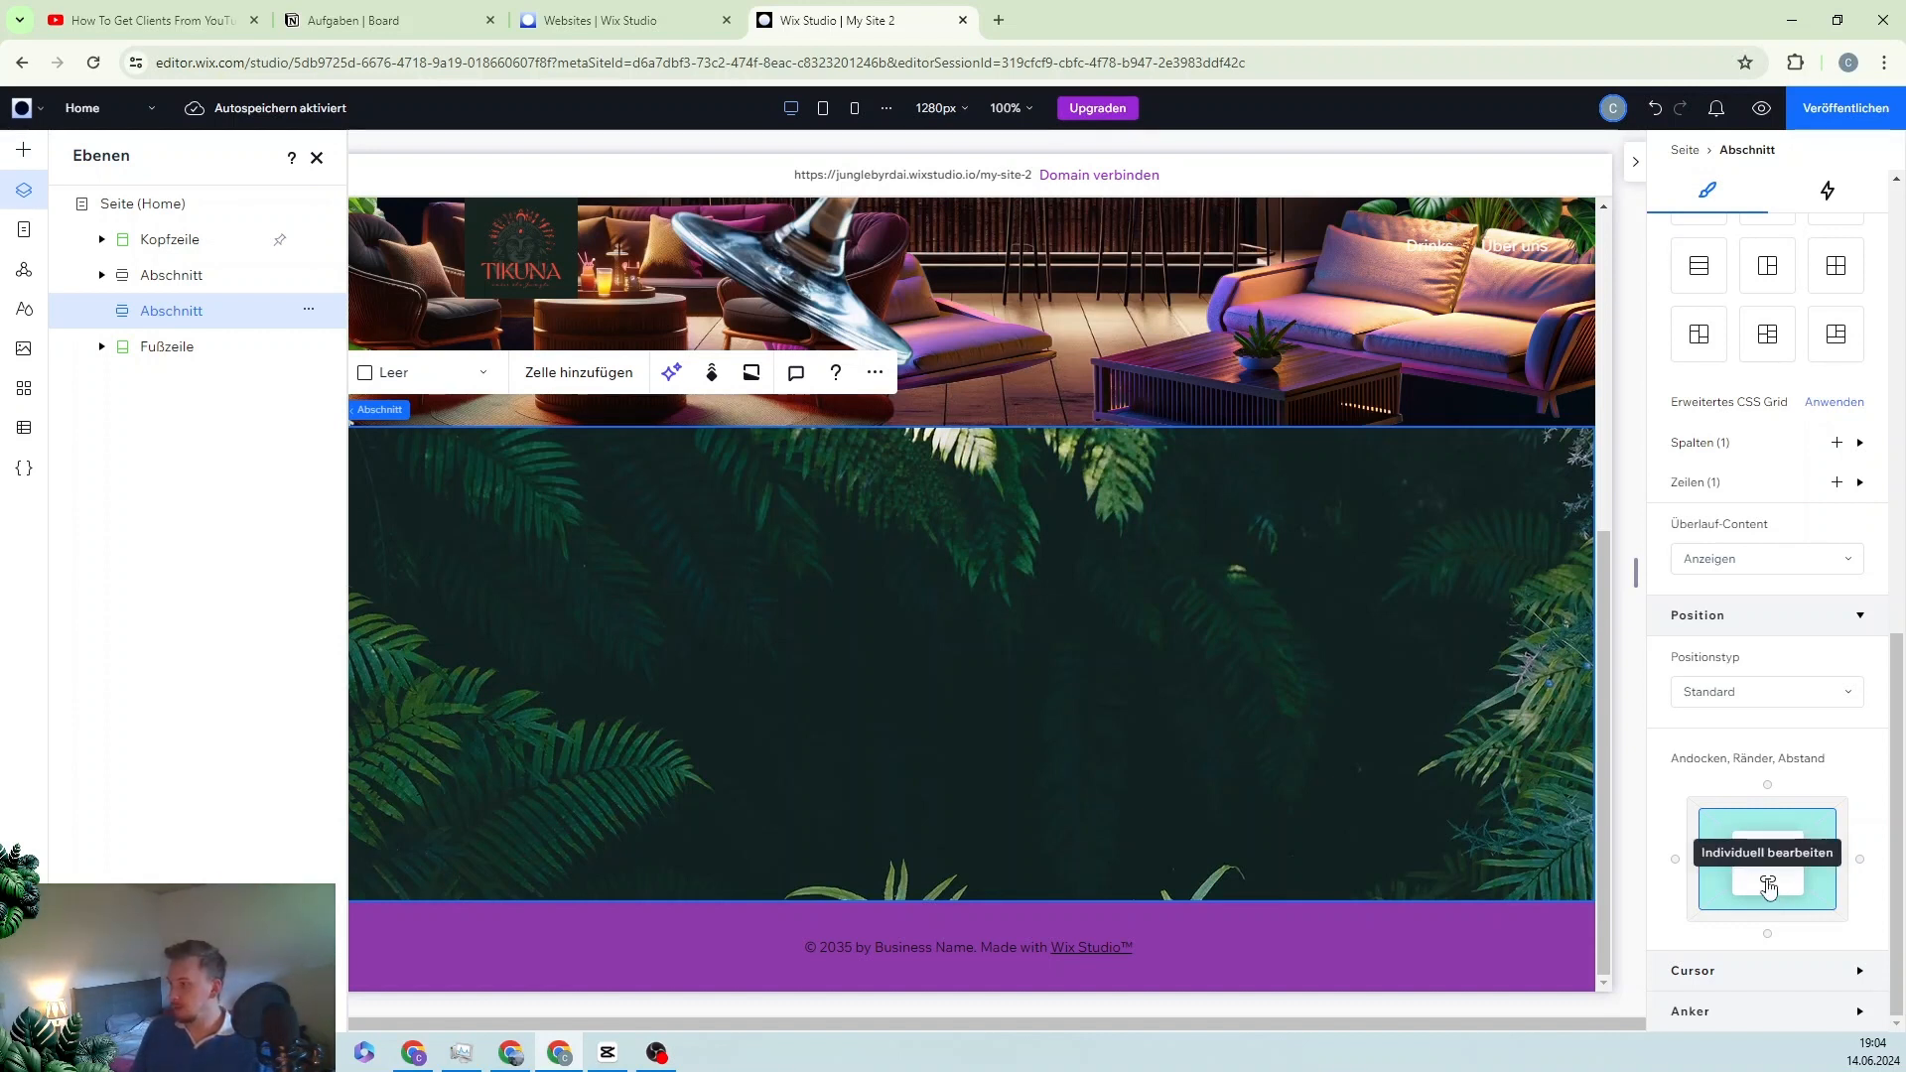
pyautogui.click(1769, 887)
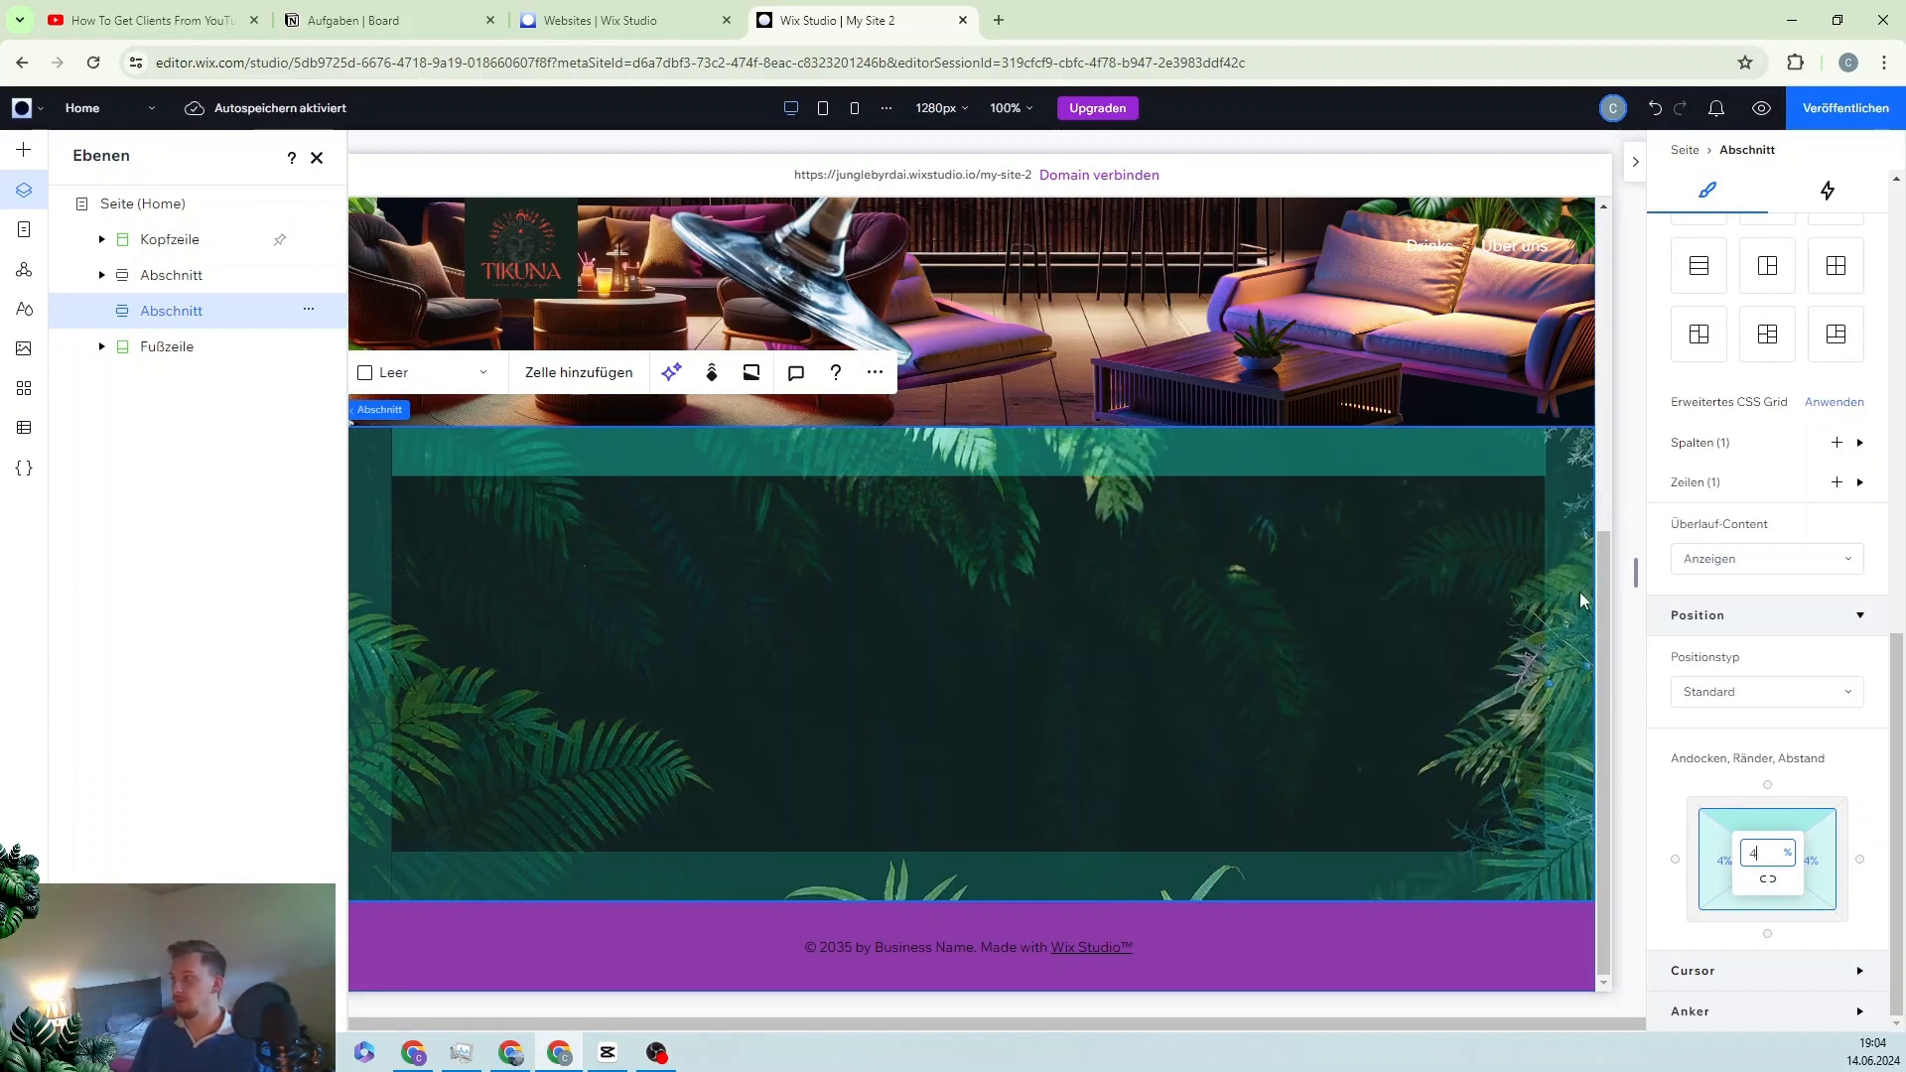
pyautogui.click(1009, 649)
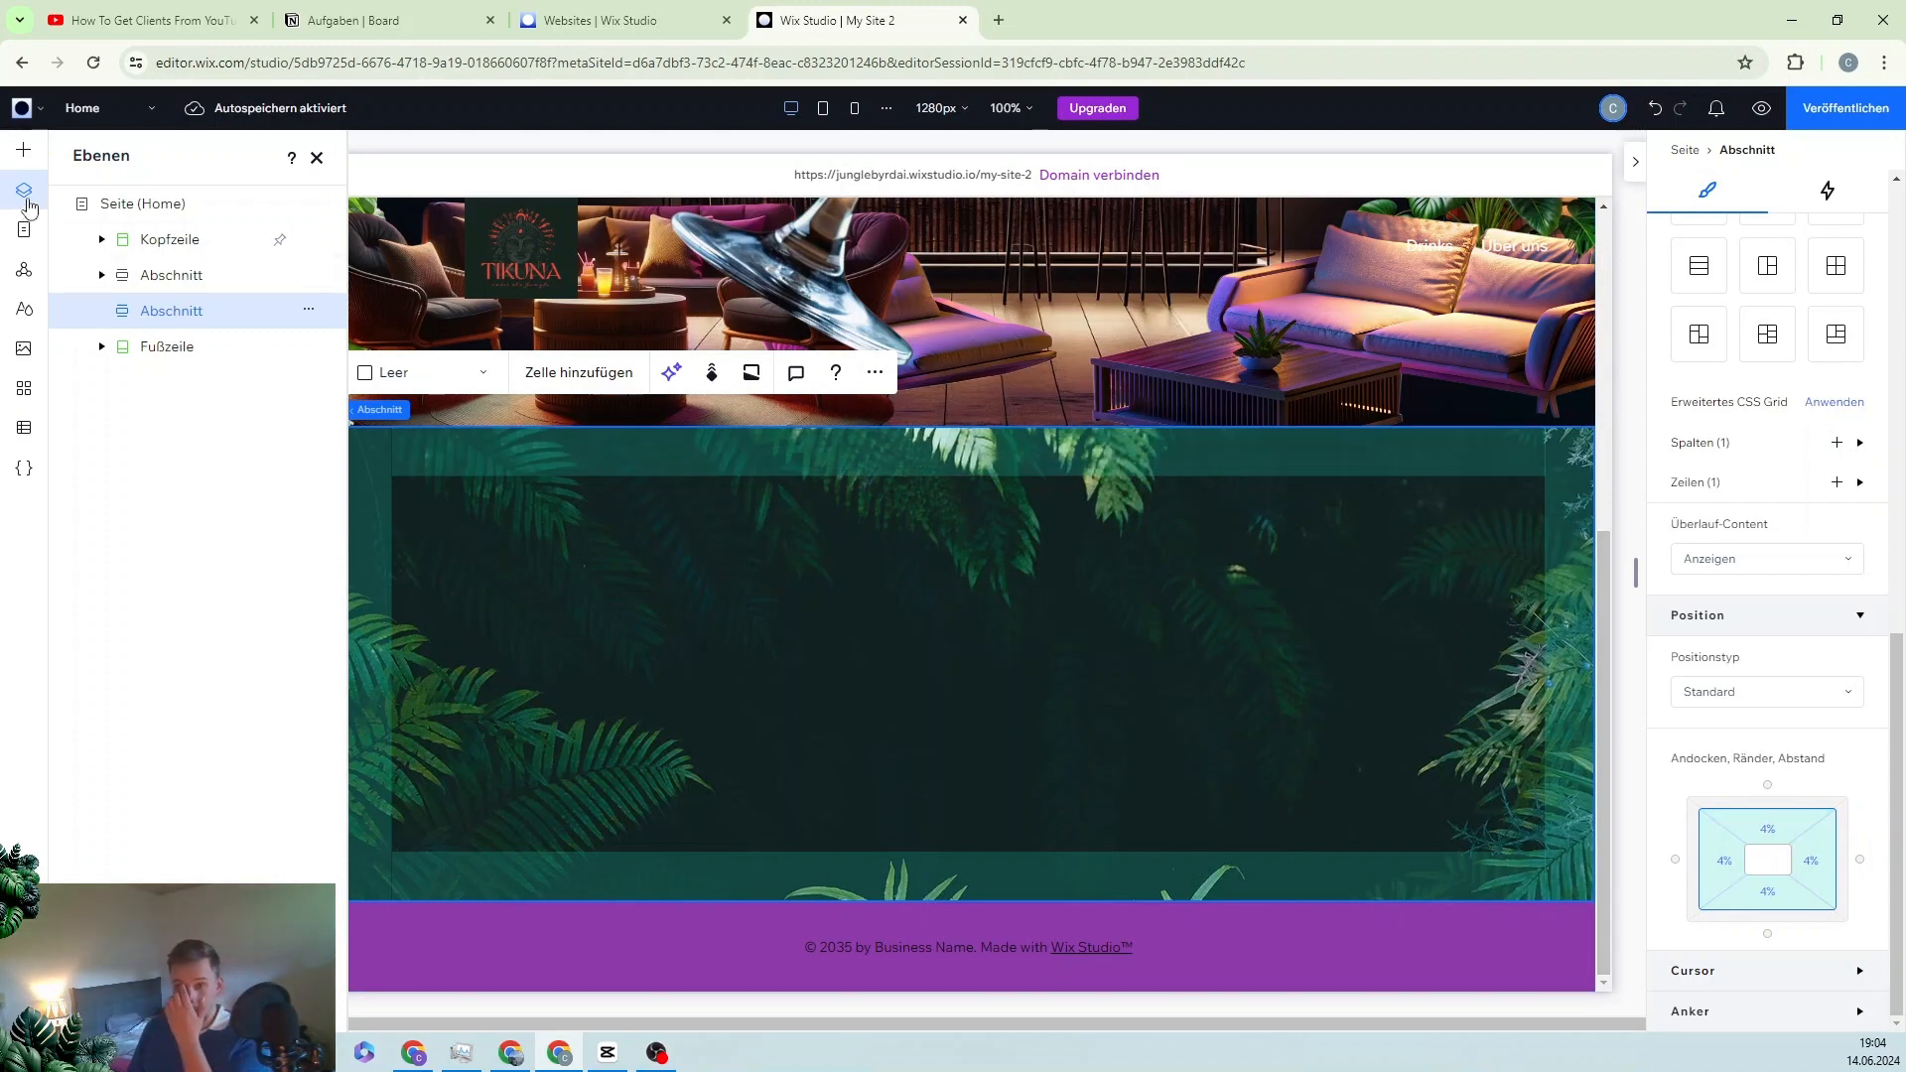
pyautogui.click(24, 150)
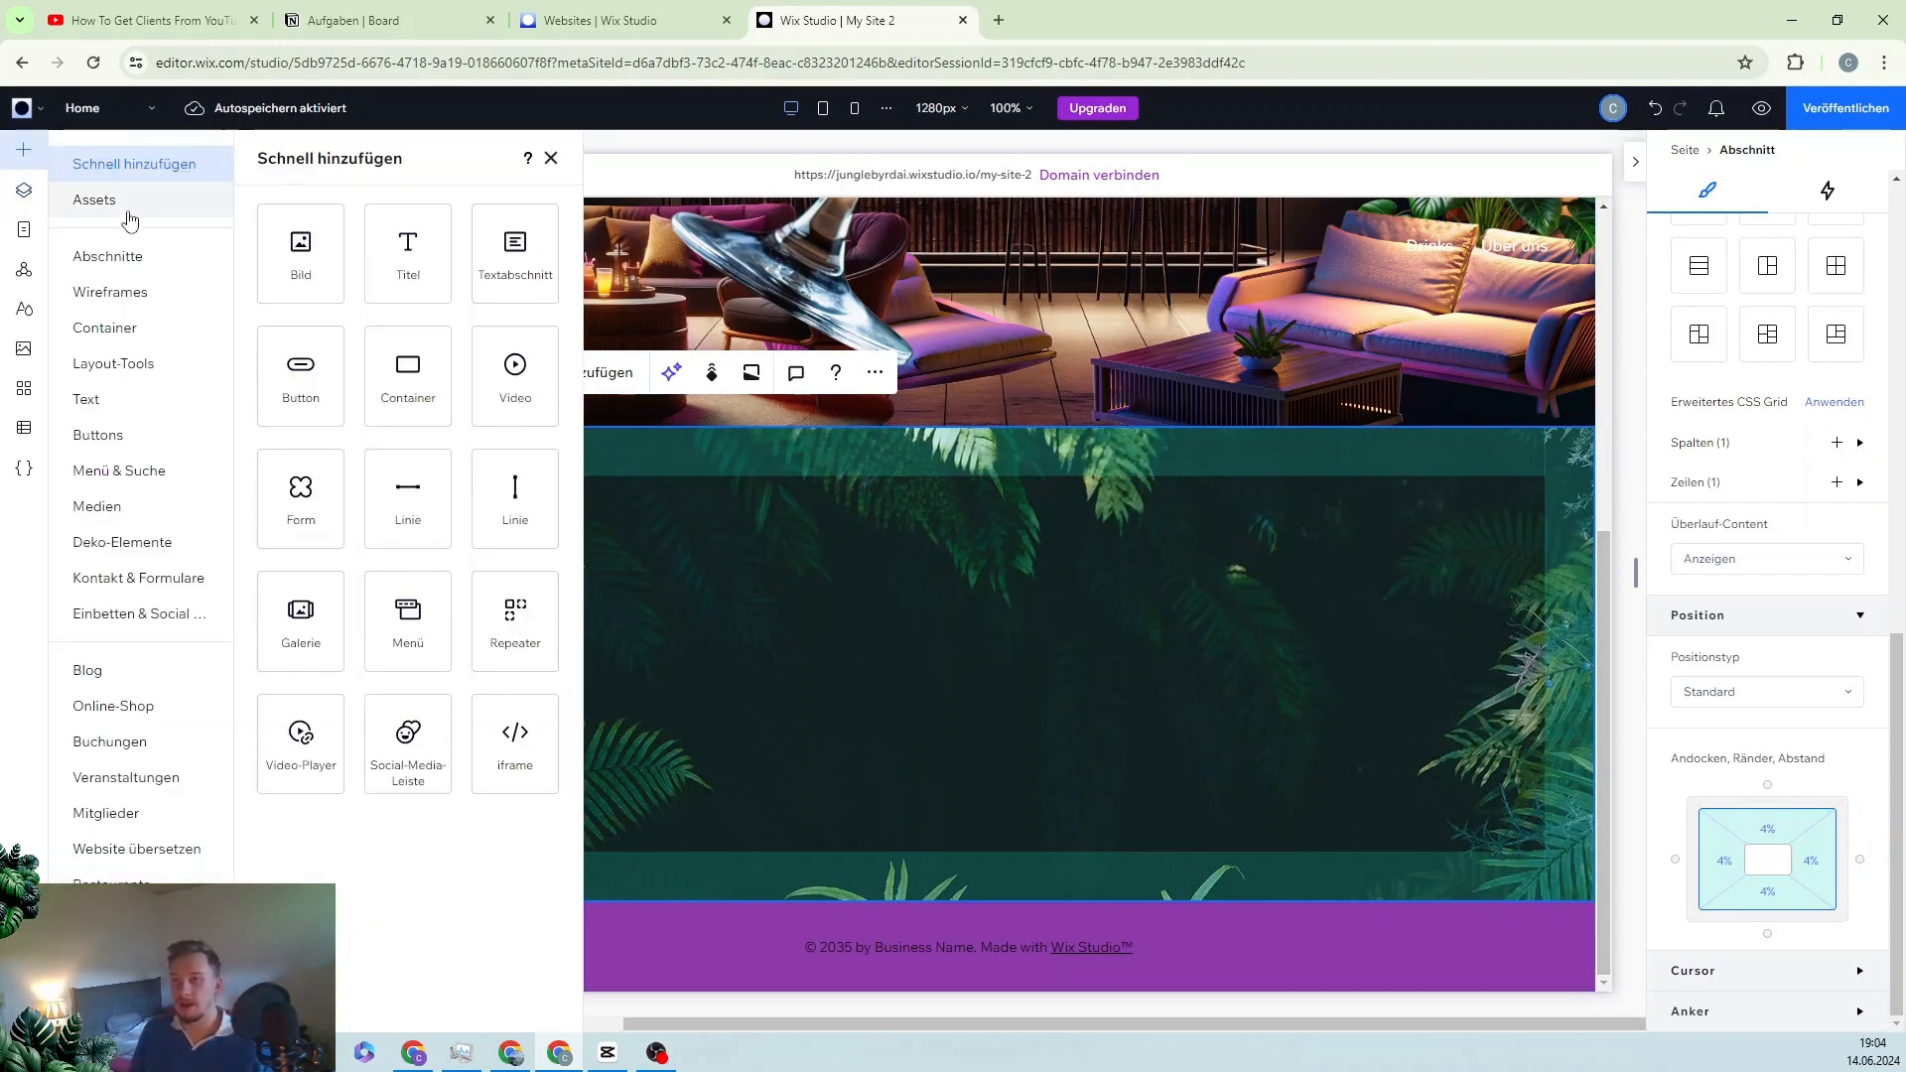
# Step: Add an 'Add a Title' H2 heading and top-align it so its Y is 0
pyautogui.click(421, 264)
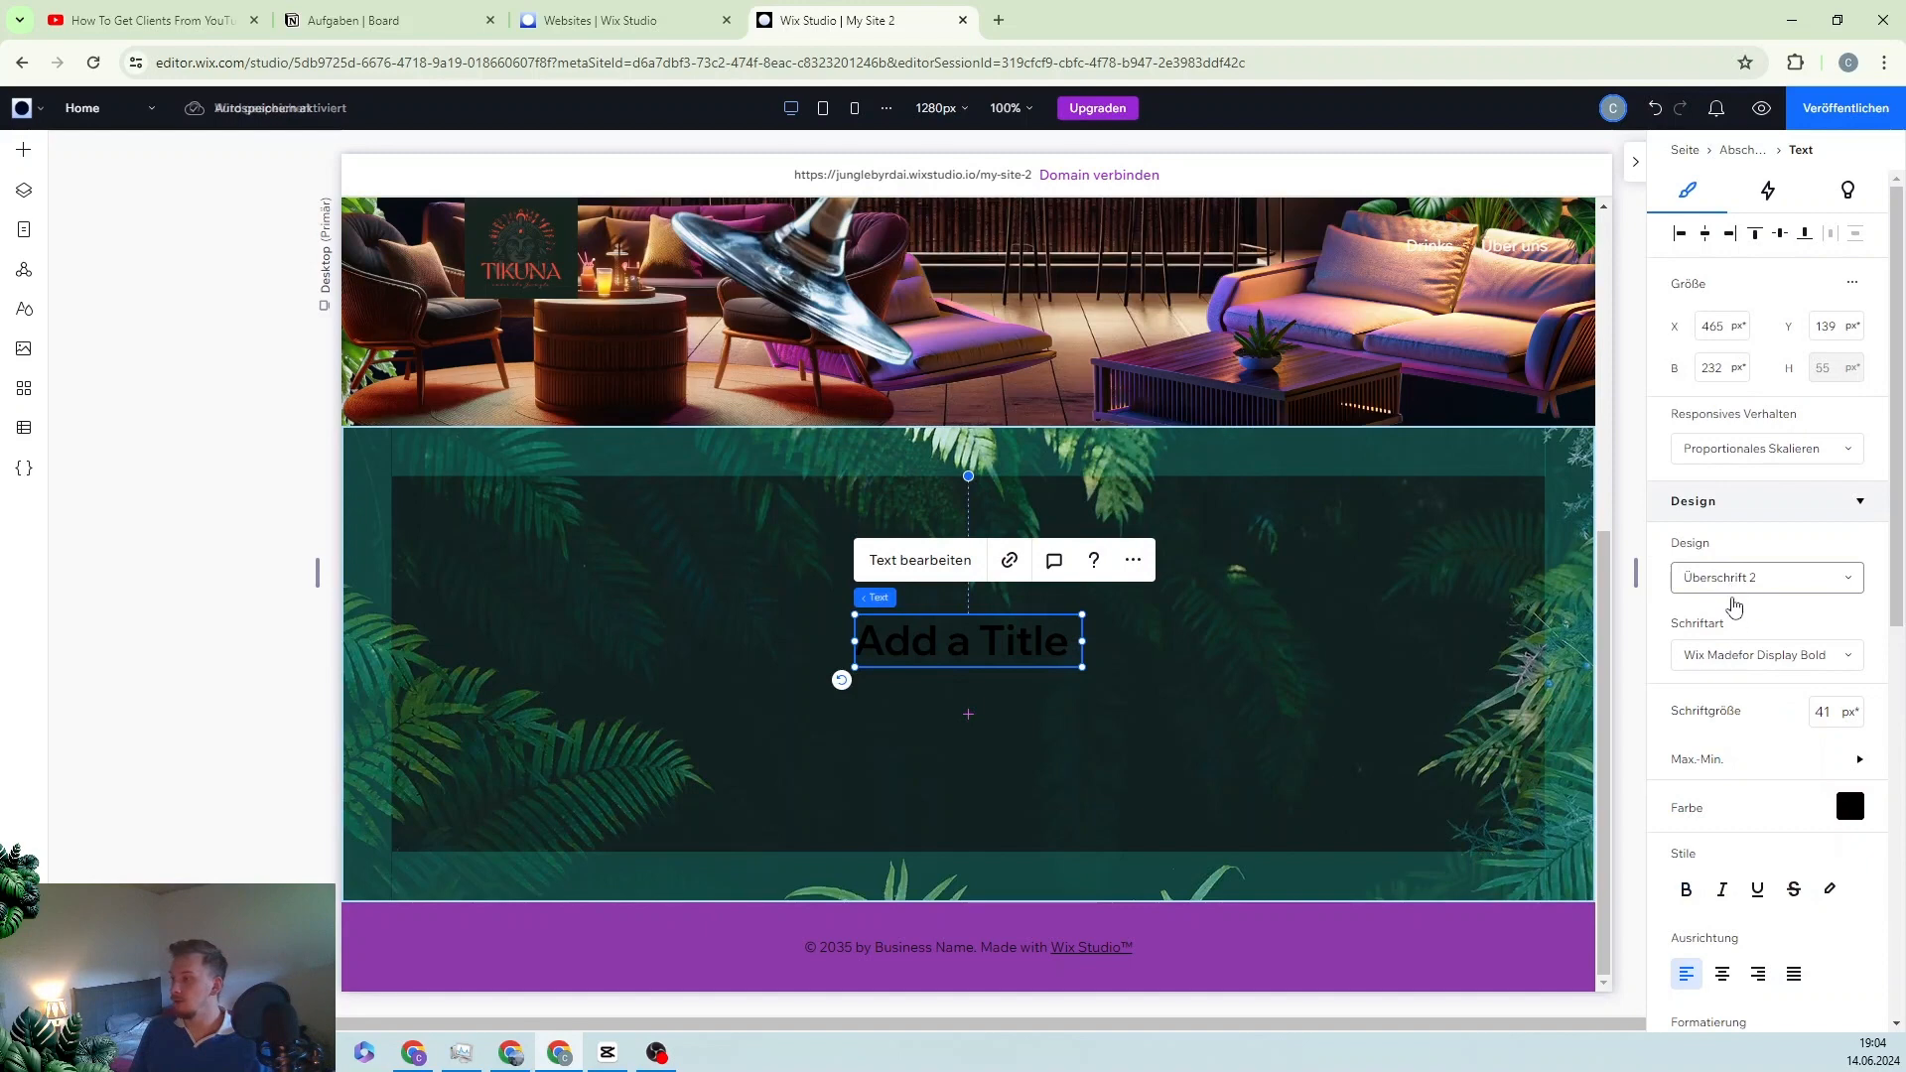
pyautogui.scroll(-3, 1730, 604)
pyautogui.scroll(-3, 1737, 719)
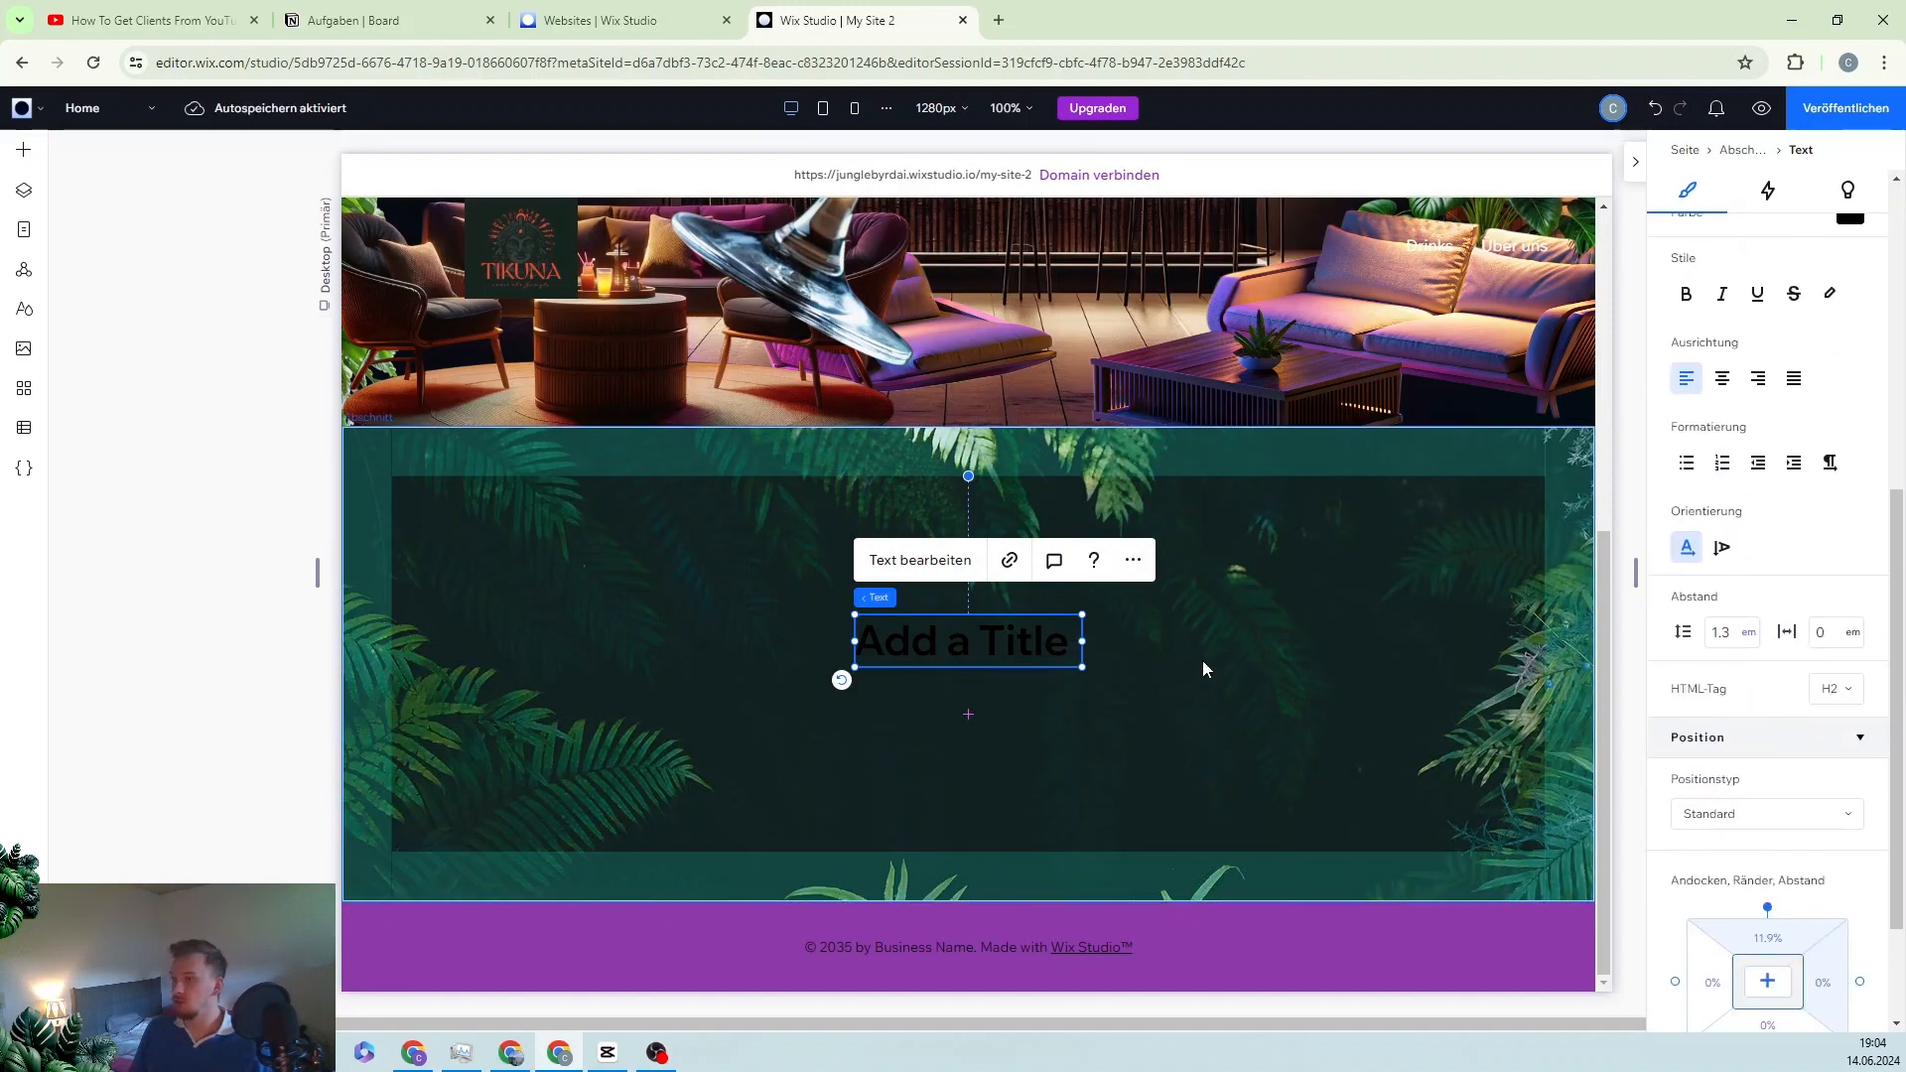
pyautogui.scroll(4, 1188, 667)
pyautogui.scroll(-3, 1371, 683)
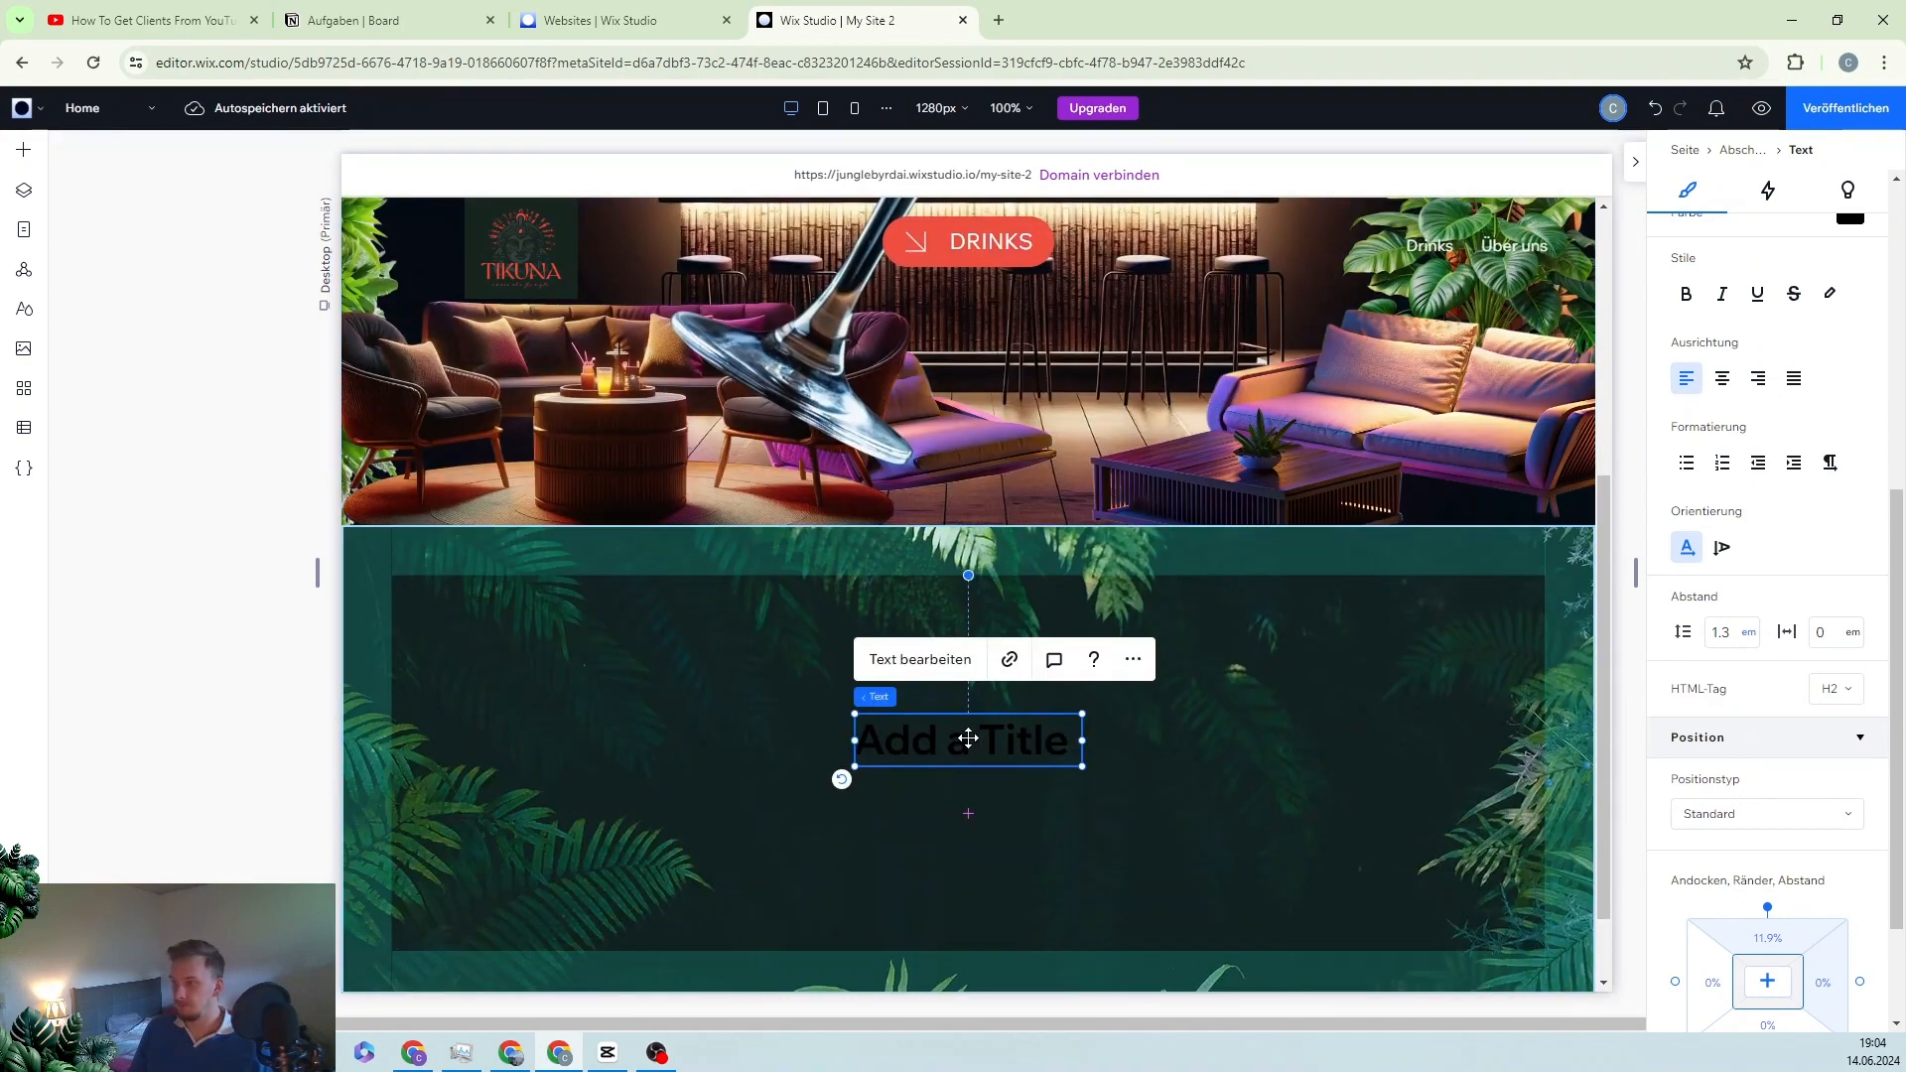
pyautogui.moveTo(970, 740); pyautogui.dragTo(967, 628)
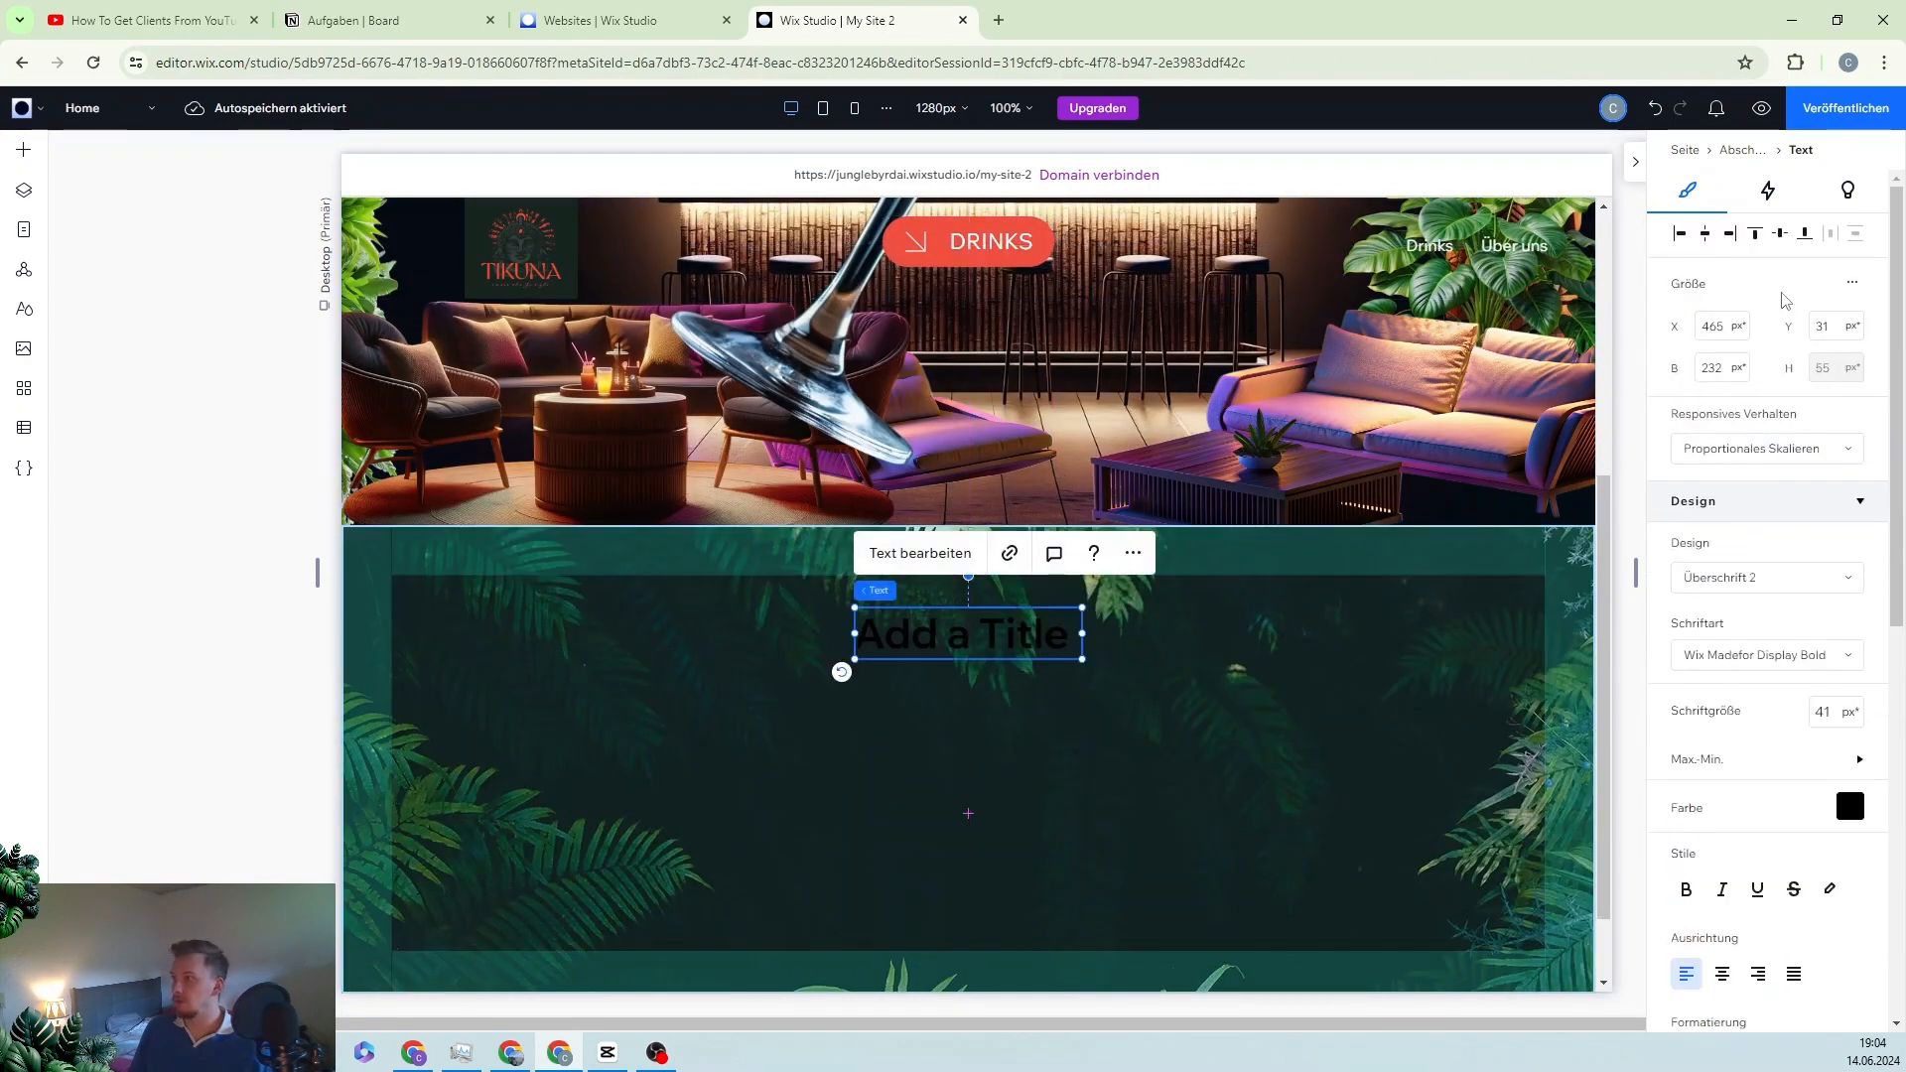
pyautogui.click(1756, 236)
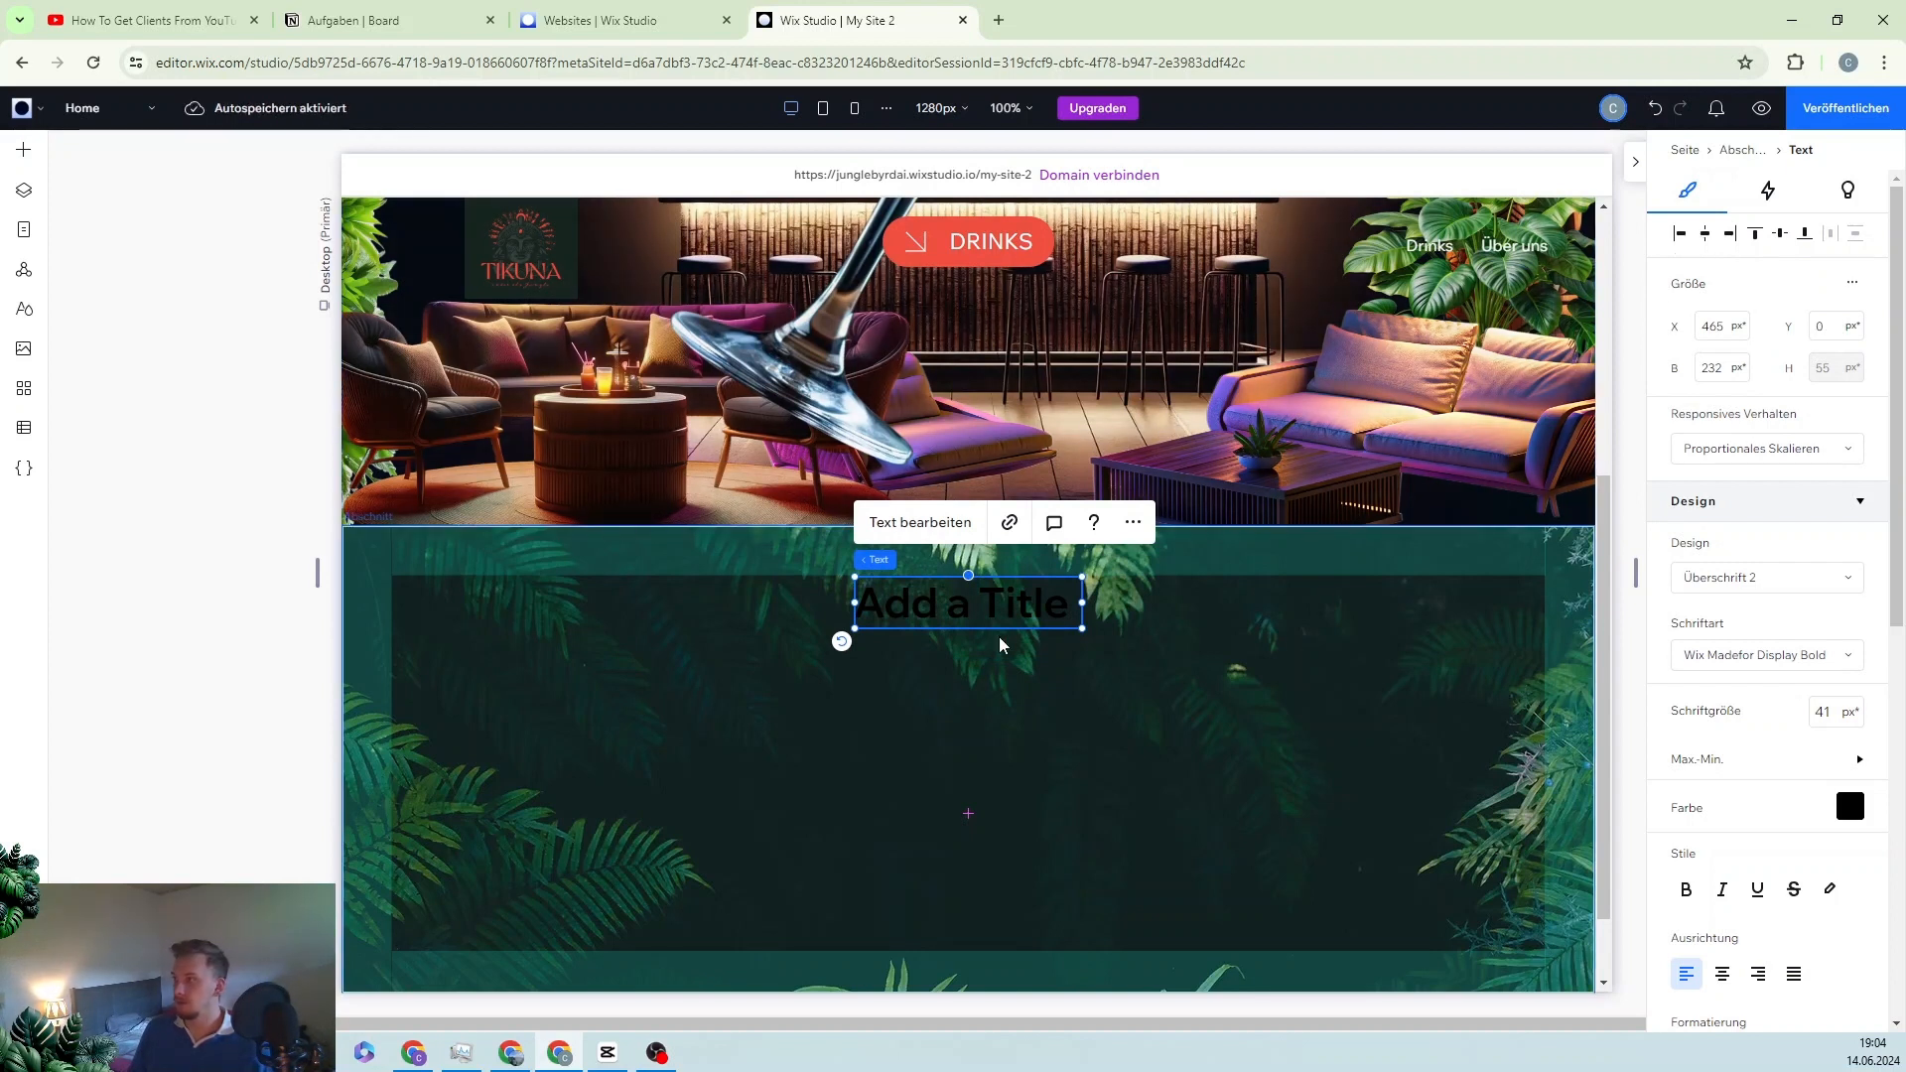
# Step: Enter the cocktails title text, widen the heading to 489 px and centre it horizontally
pyautogui.doubleClick(983, 600)
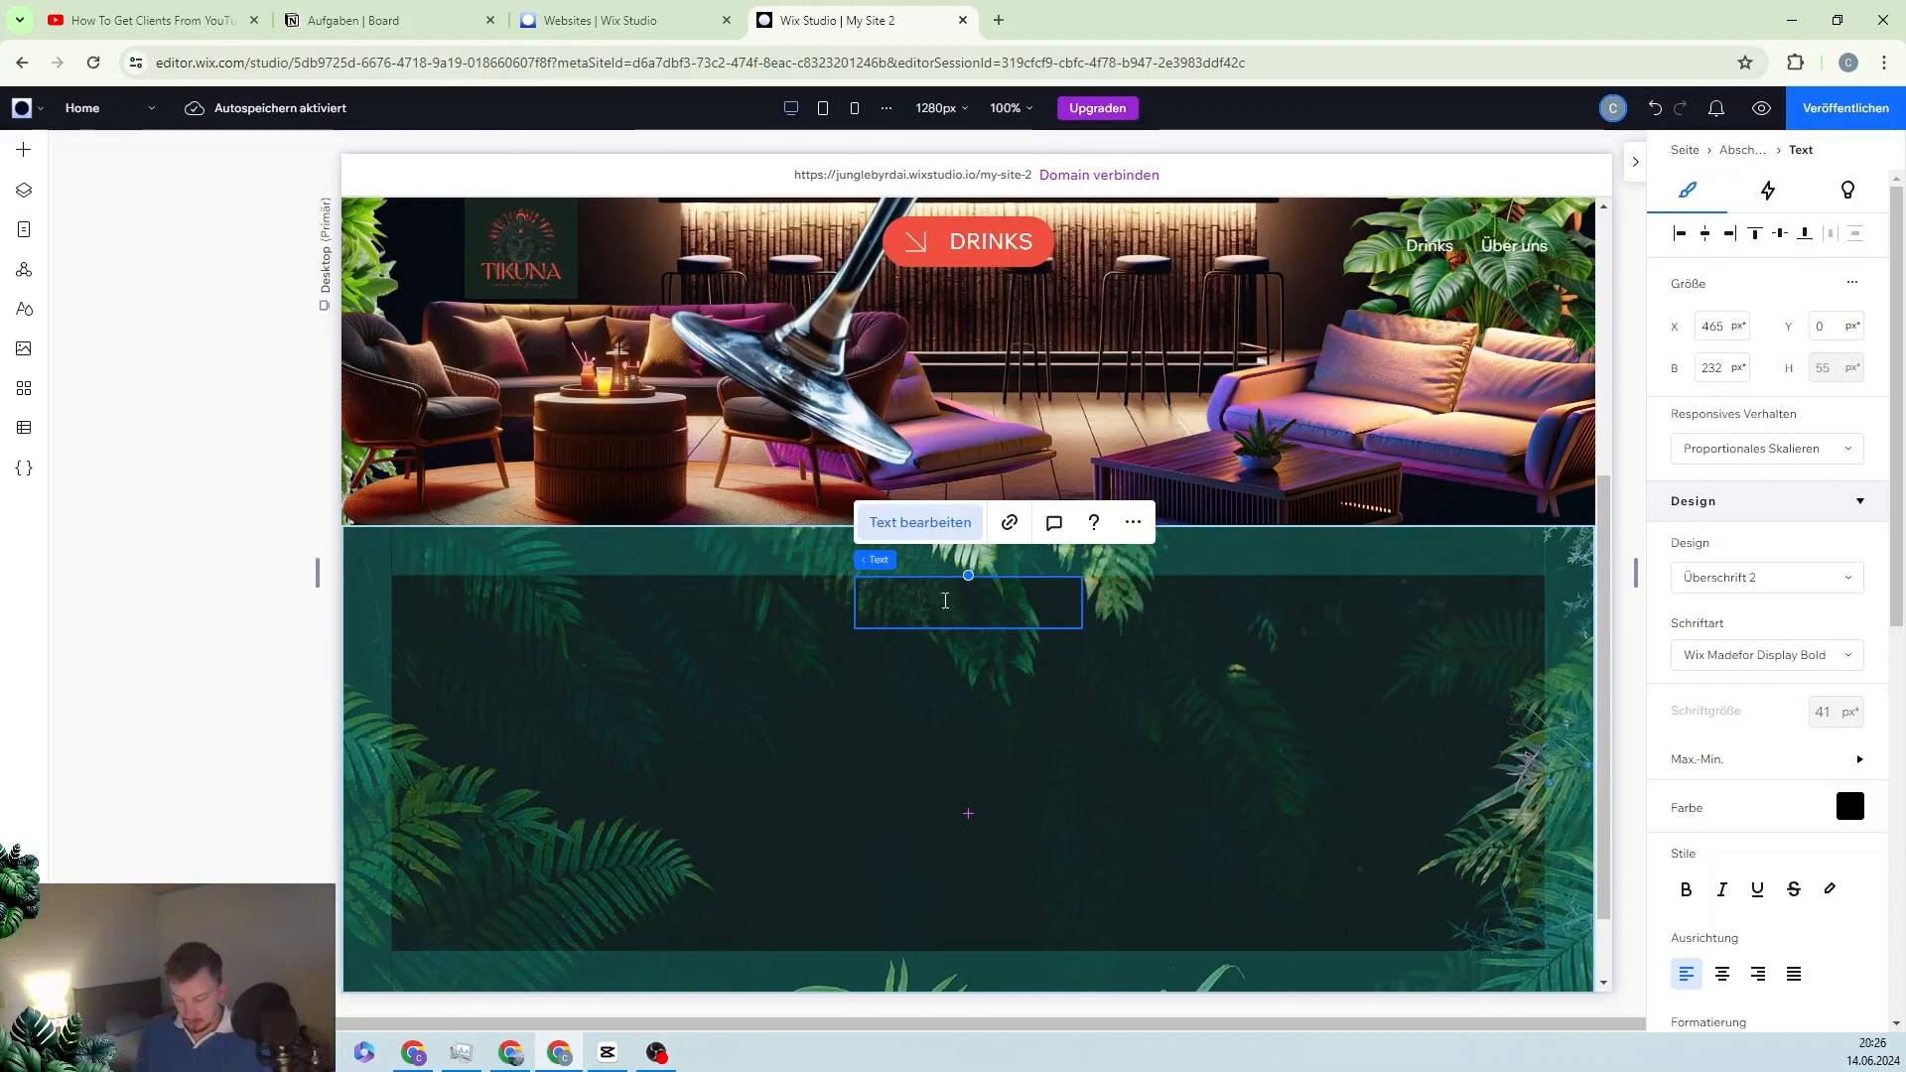
pyautogui.write('Our')
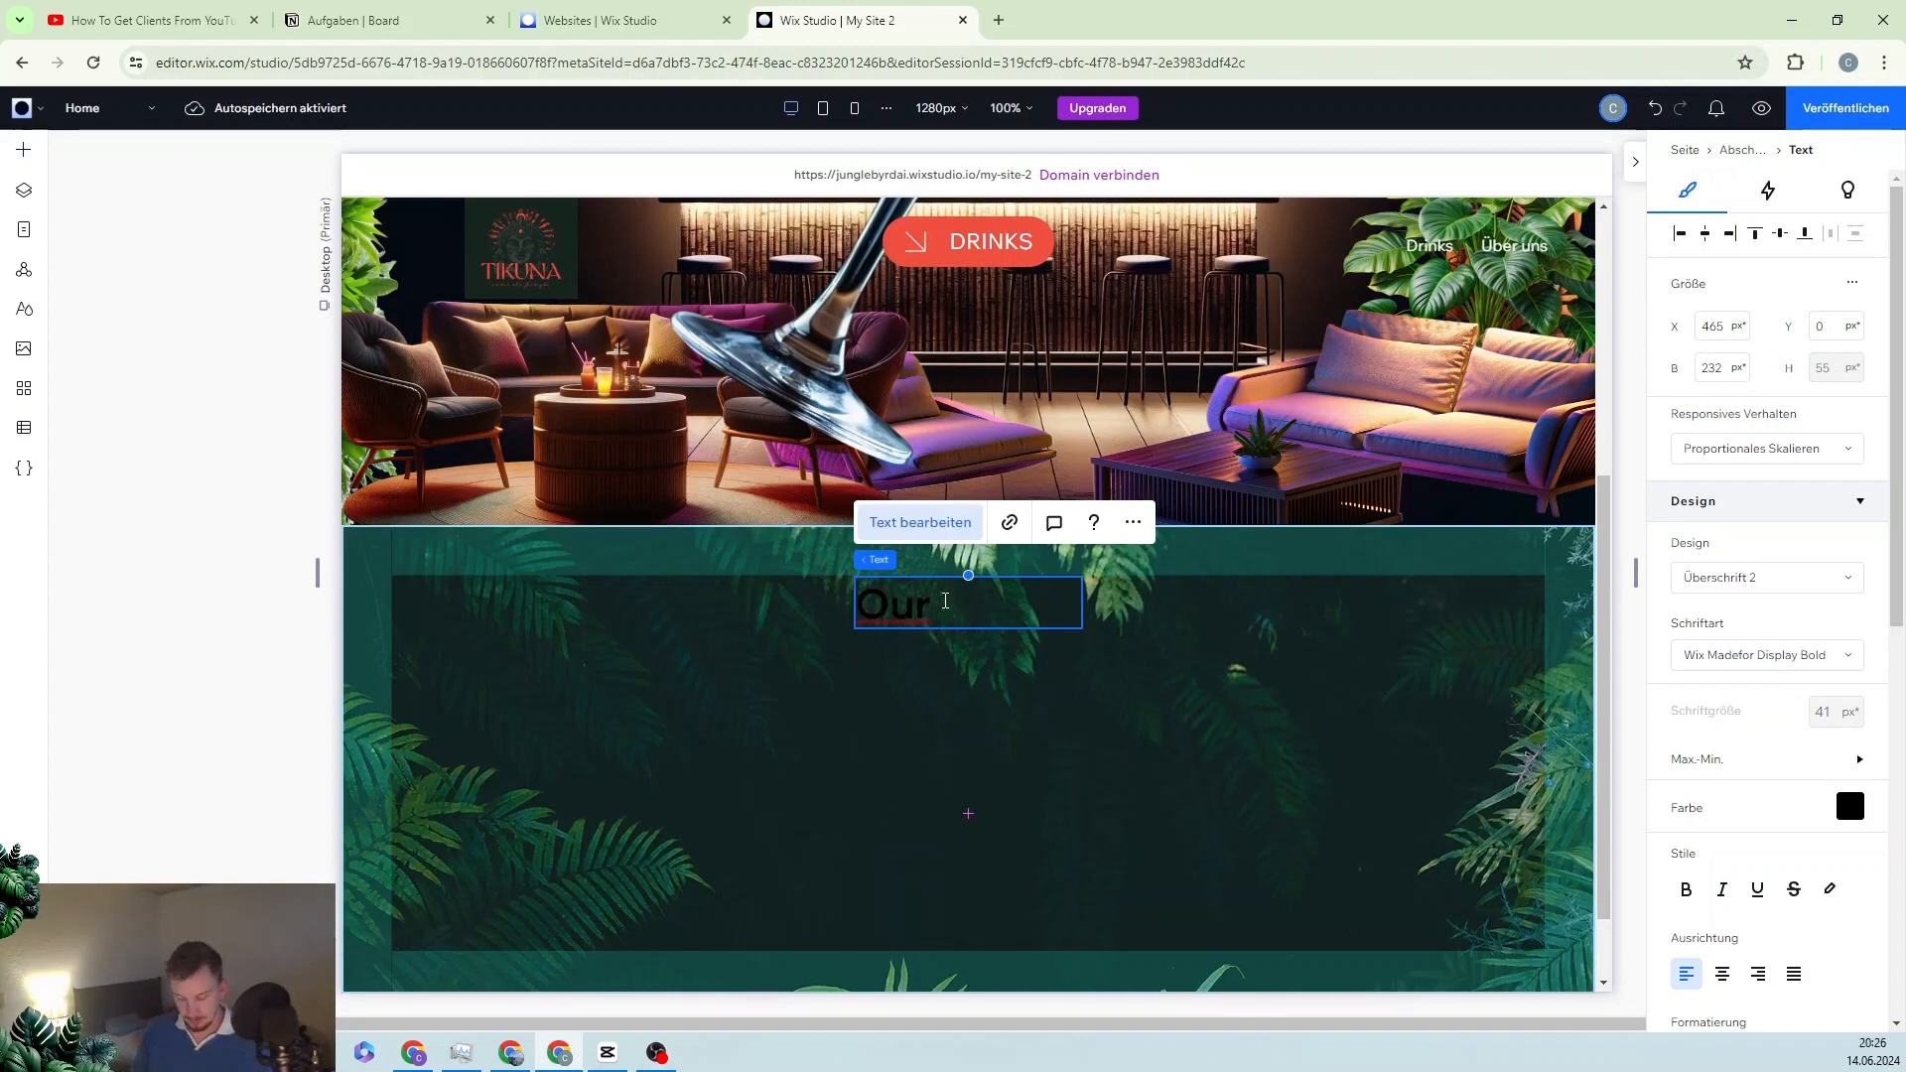
pyautogui.write(' Signautre')
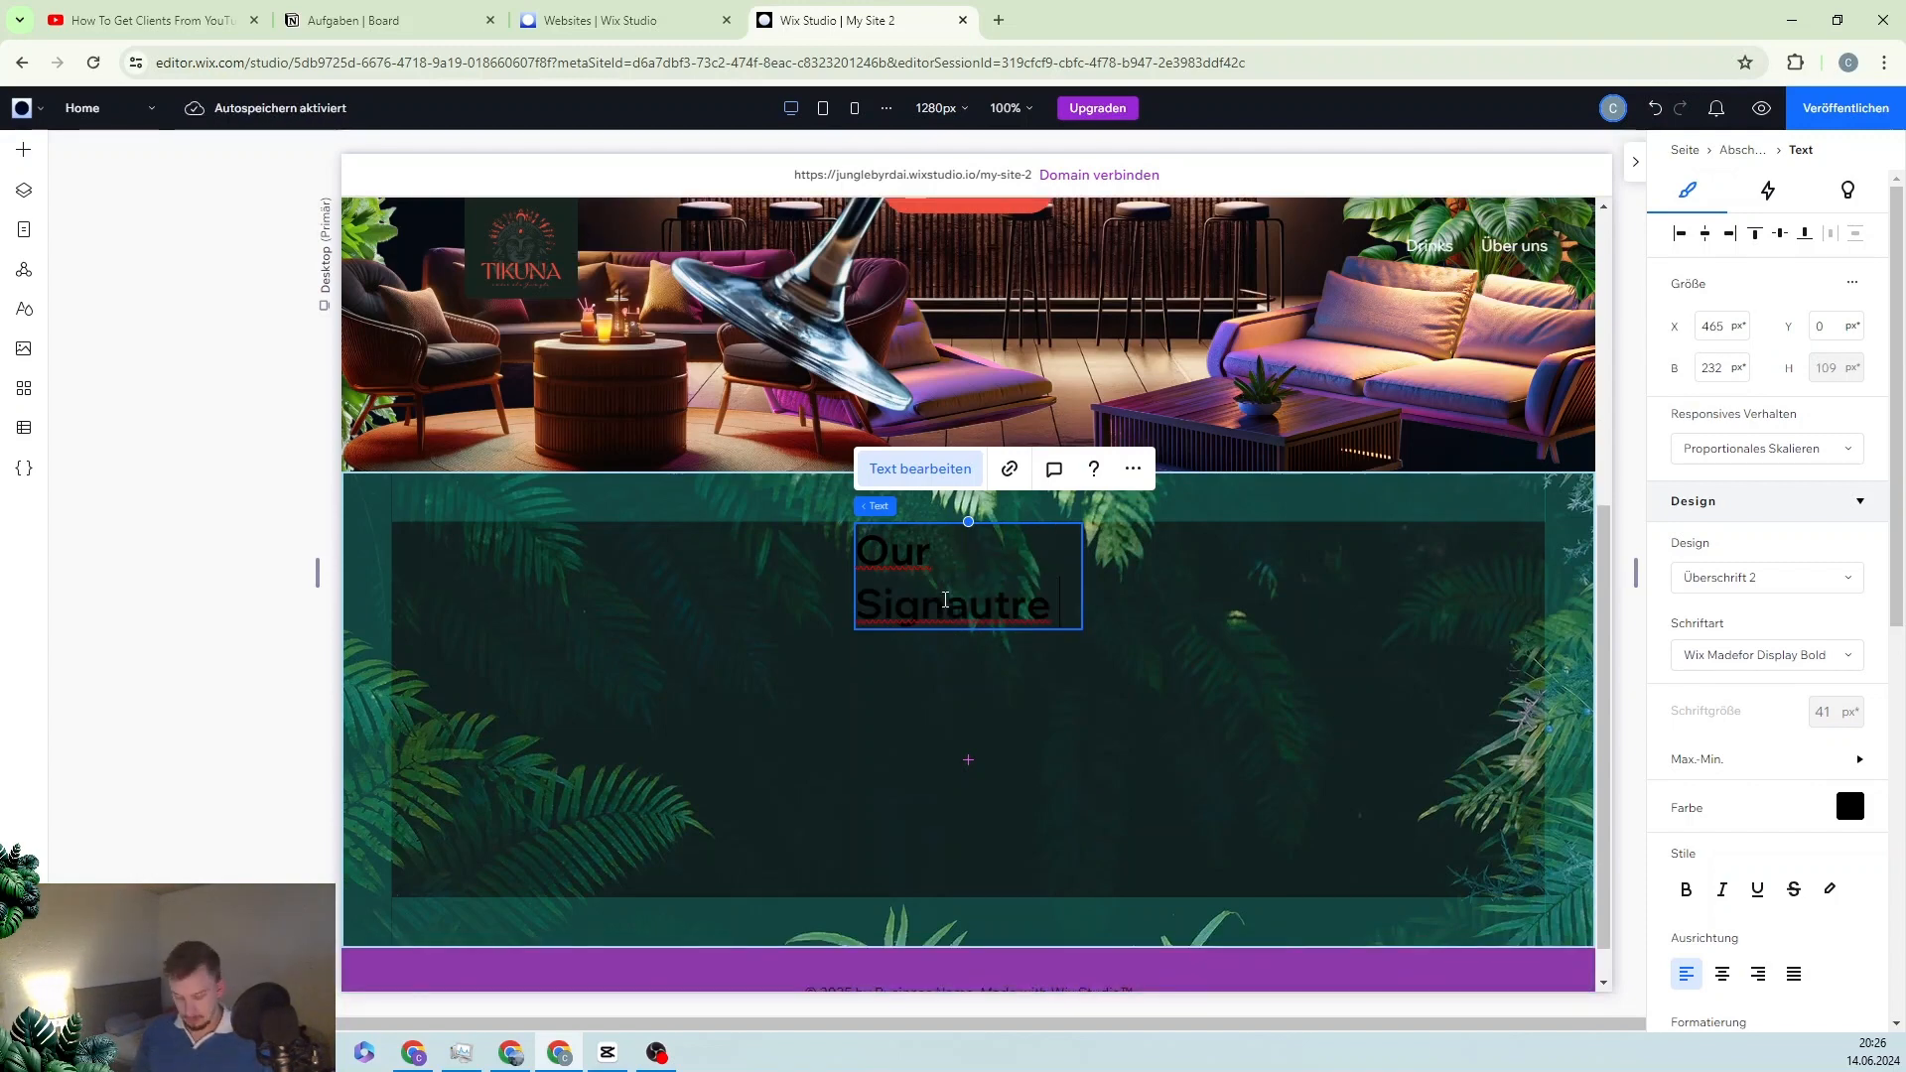
pyautogui.write(' Cocktails')
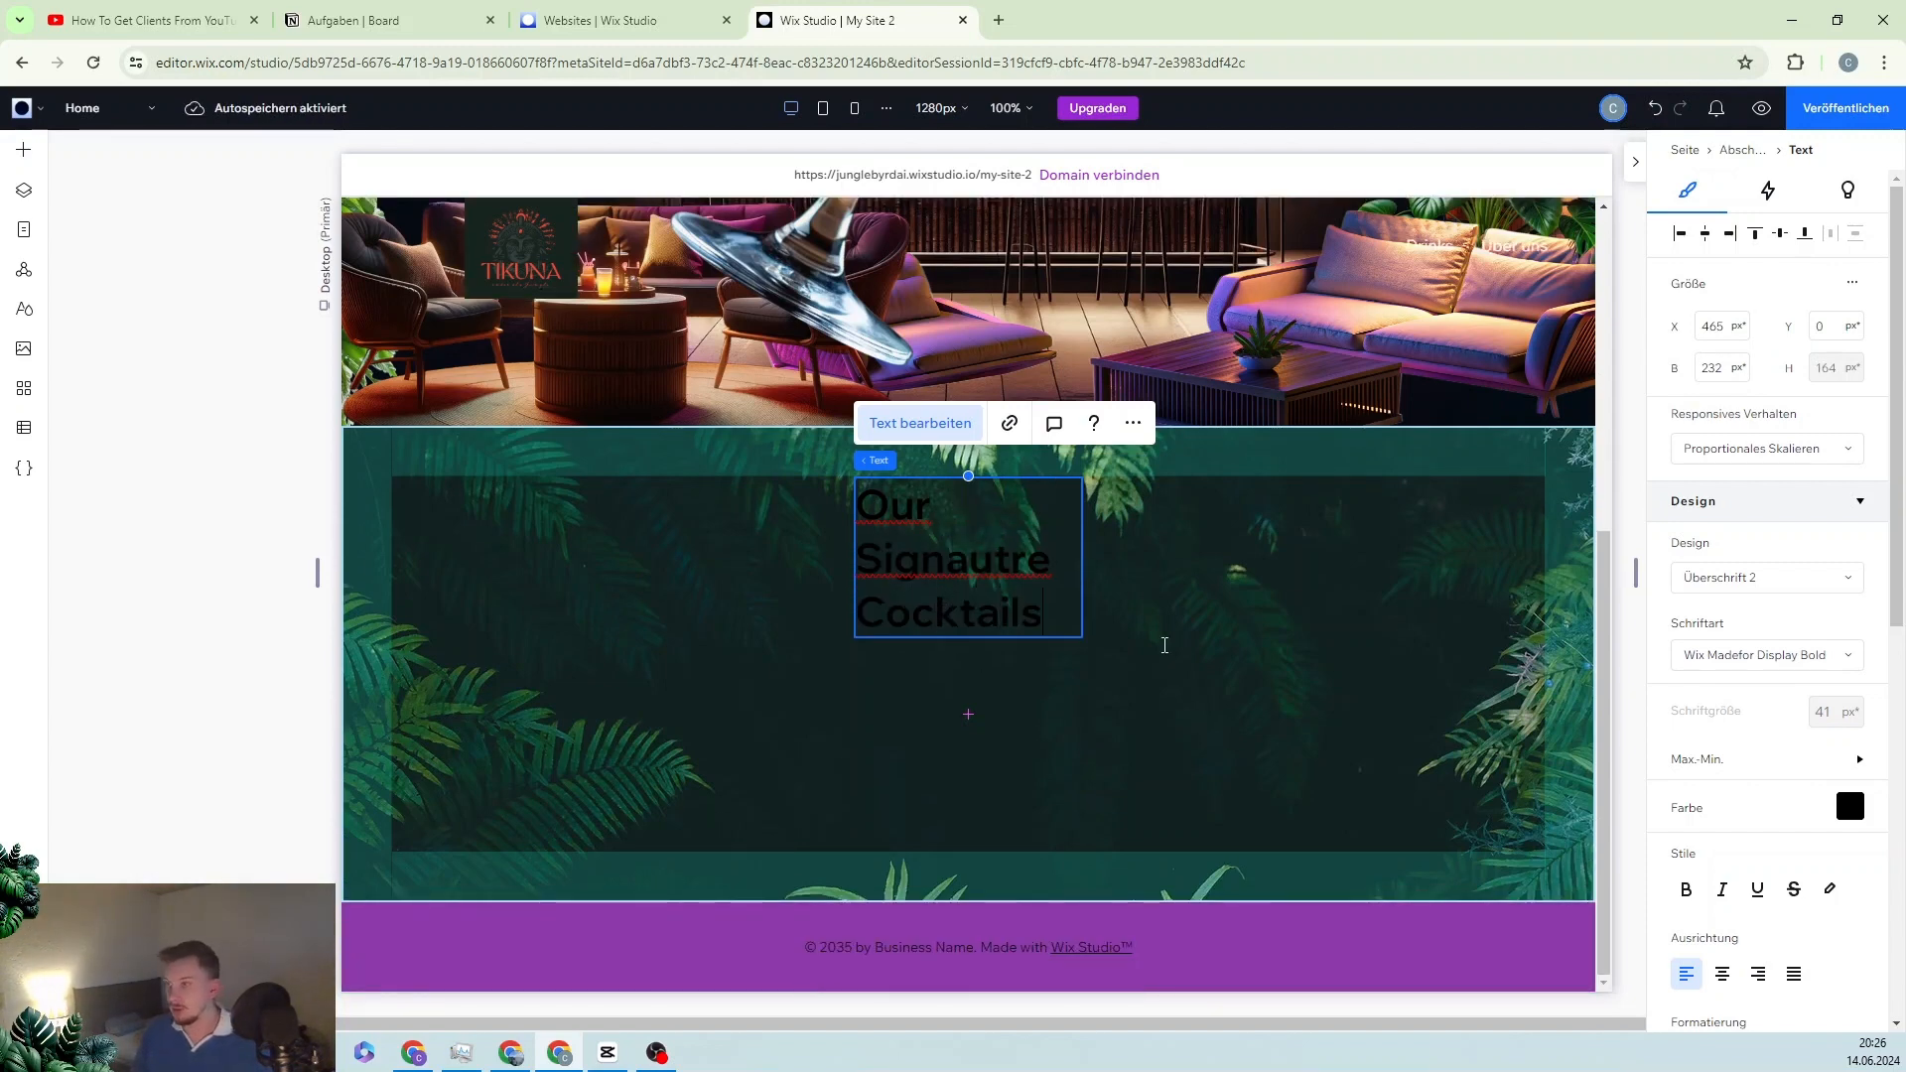
pyautogui.click(1098, 582)
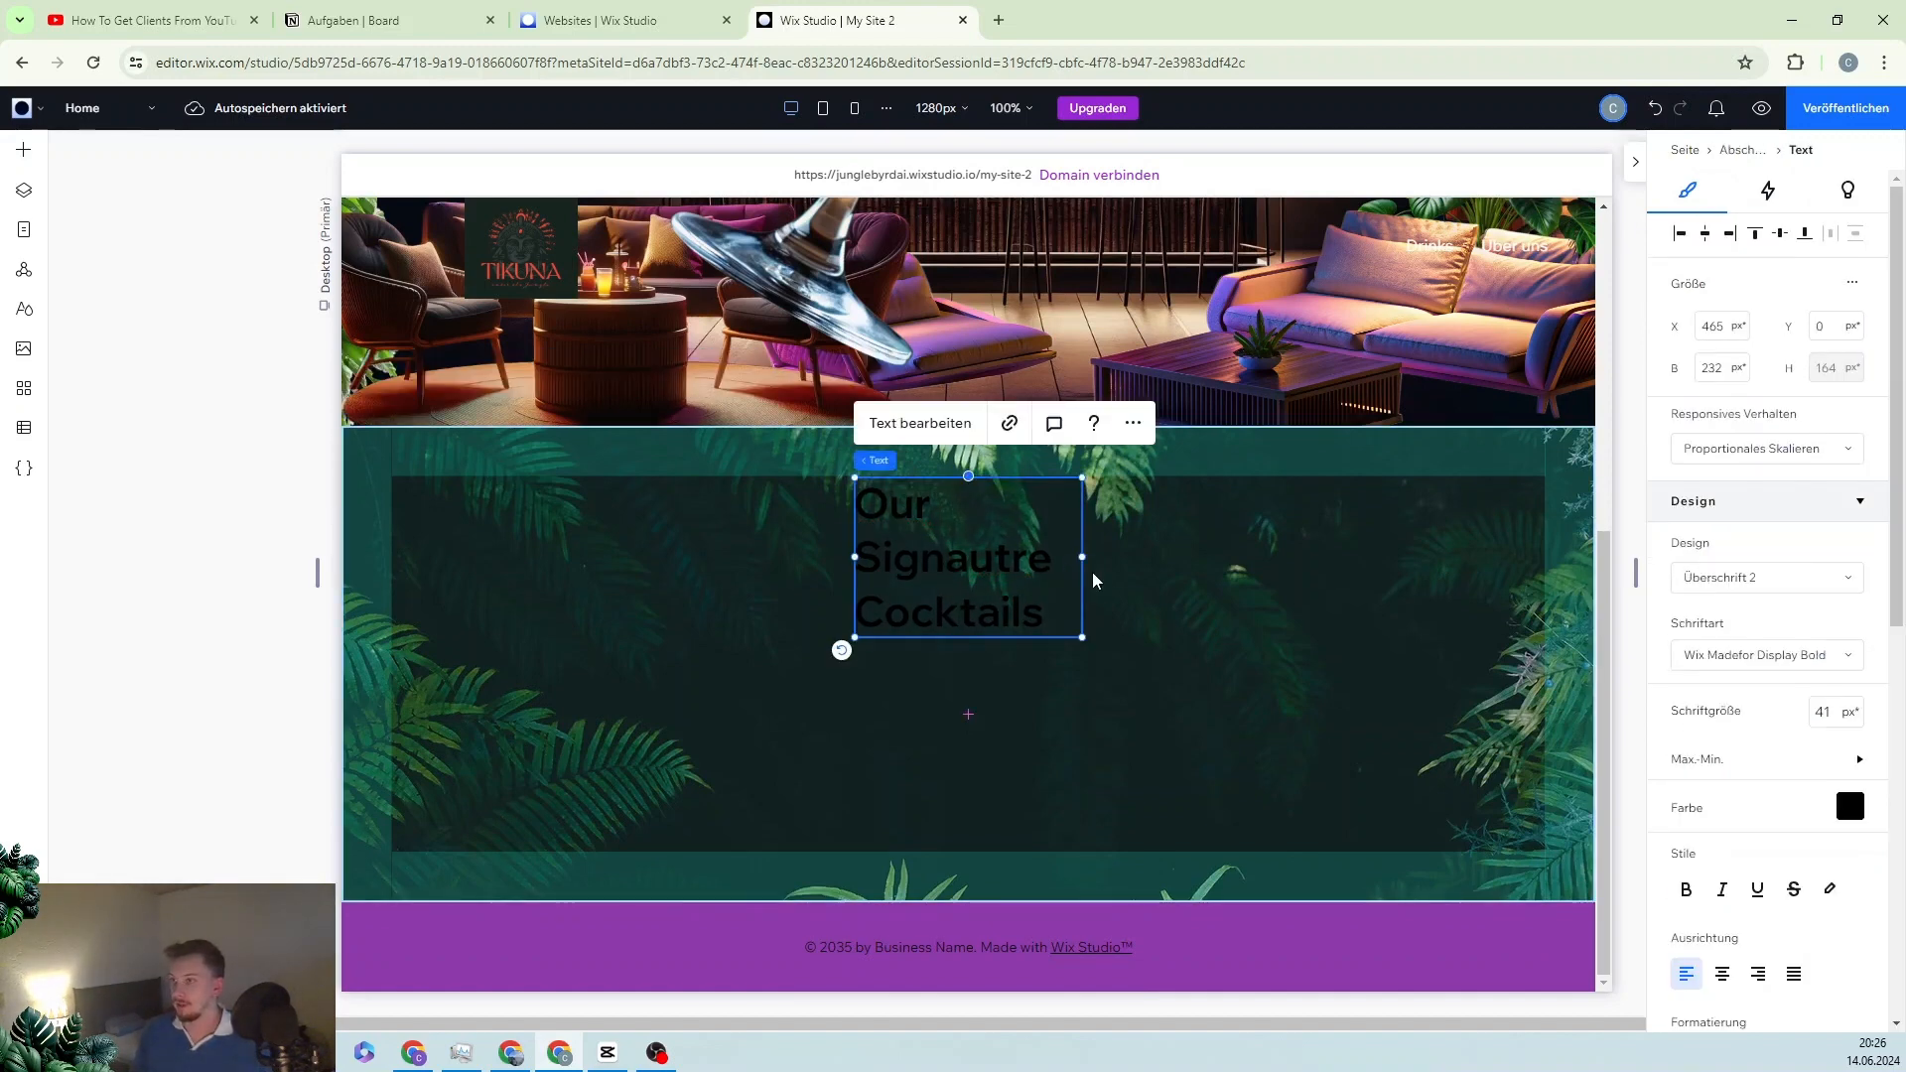
pyautogui.moveTo(1082, 557); pyautogui.dragTo(1339, 544)
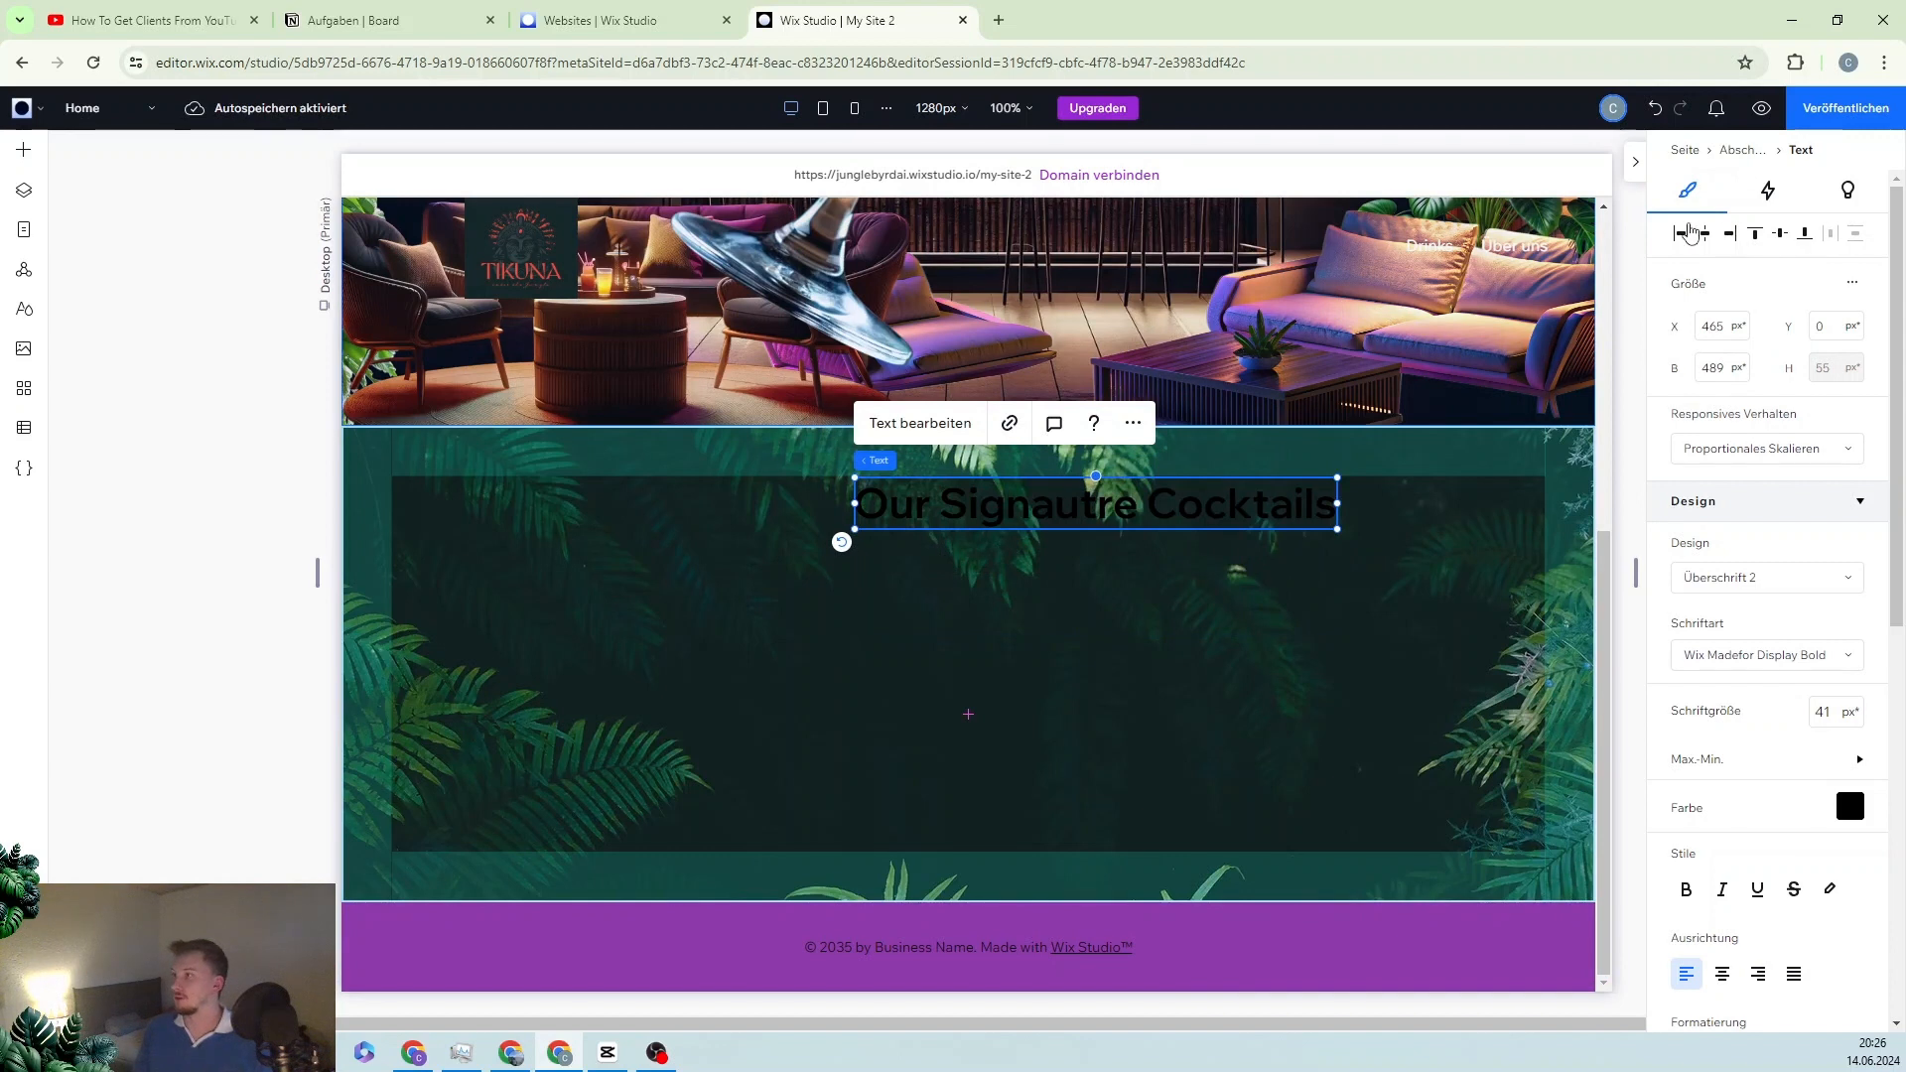
pyautogui.click(1706, 234)
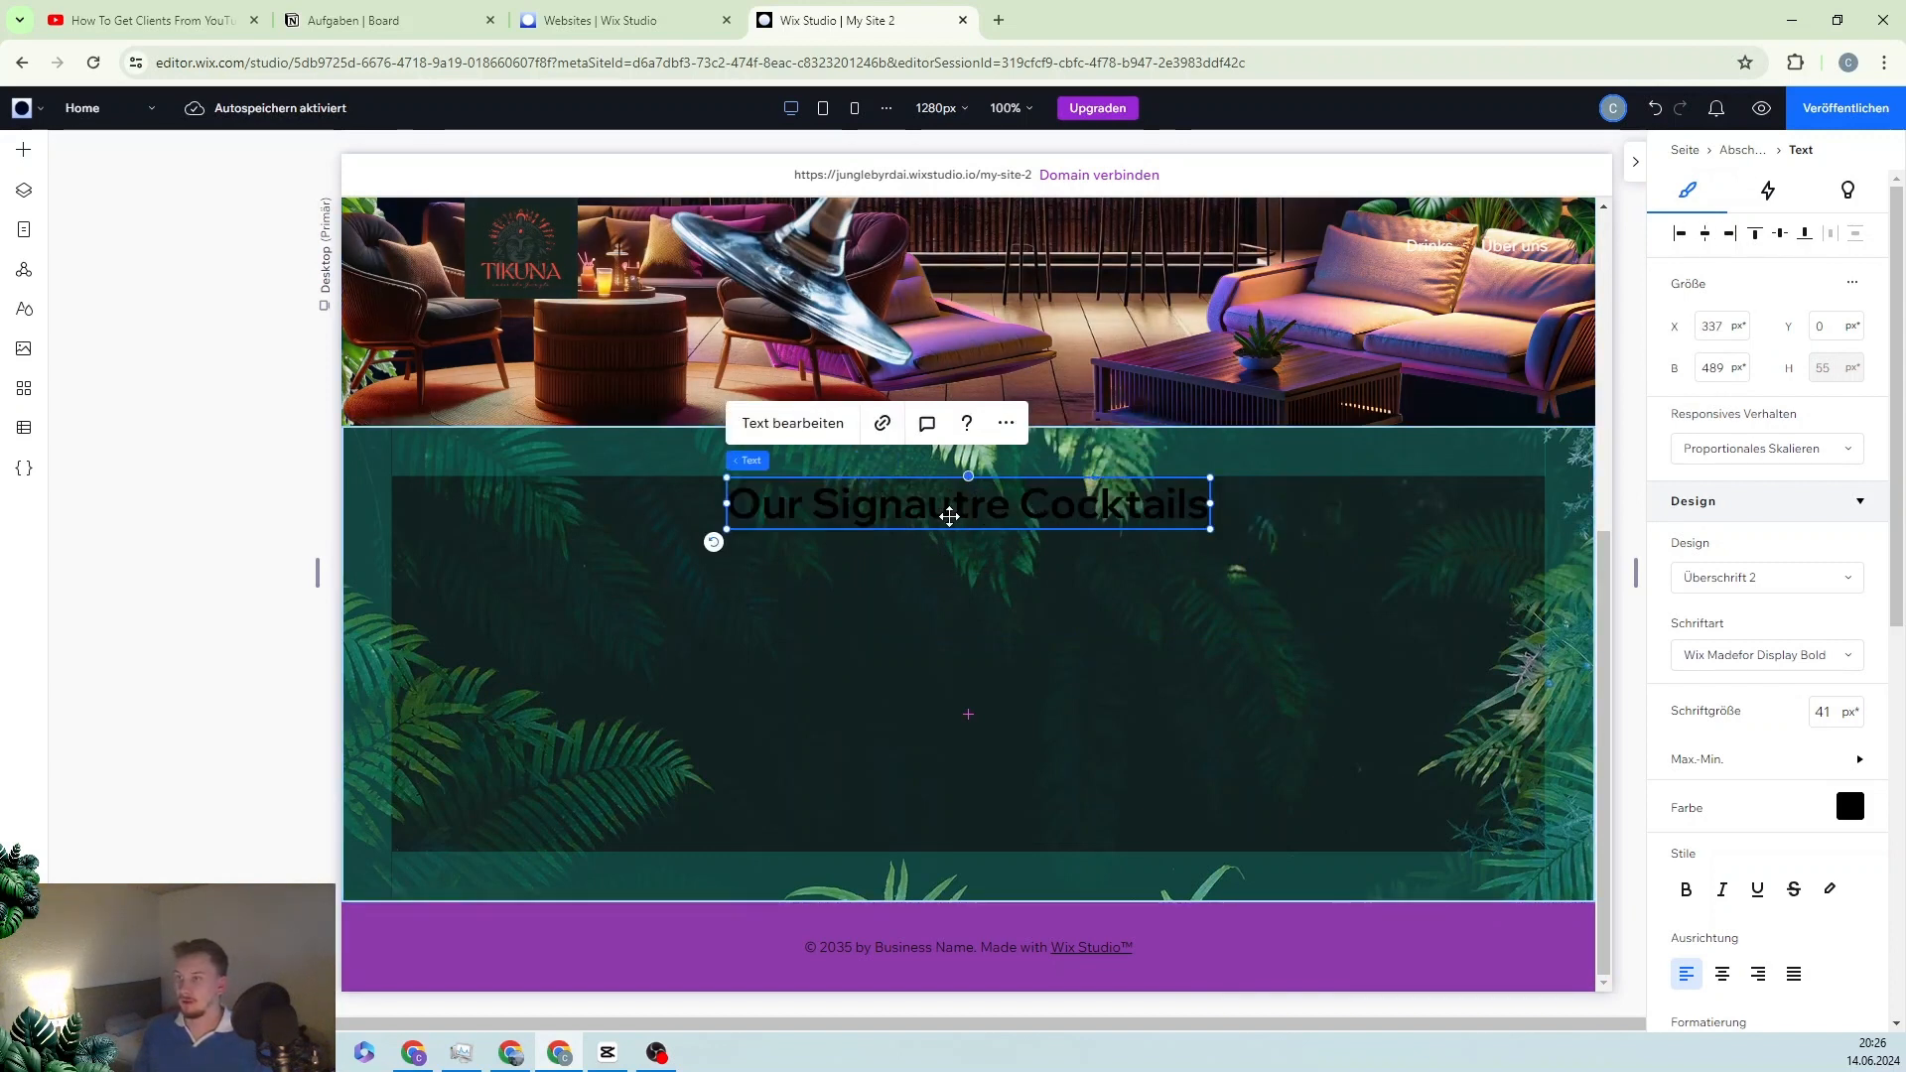
# Step: Fix the typos so the heading reads 'Our Signature Cocktails'
pyautogui.doubleClick(949, 504)
pyautogui.click(949, 504)
pyautogui.press('BackSpace')
pyautogui.press('BackSpace')
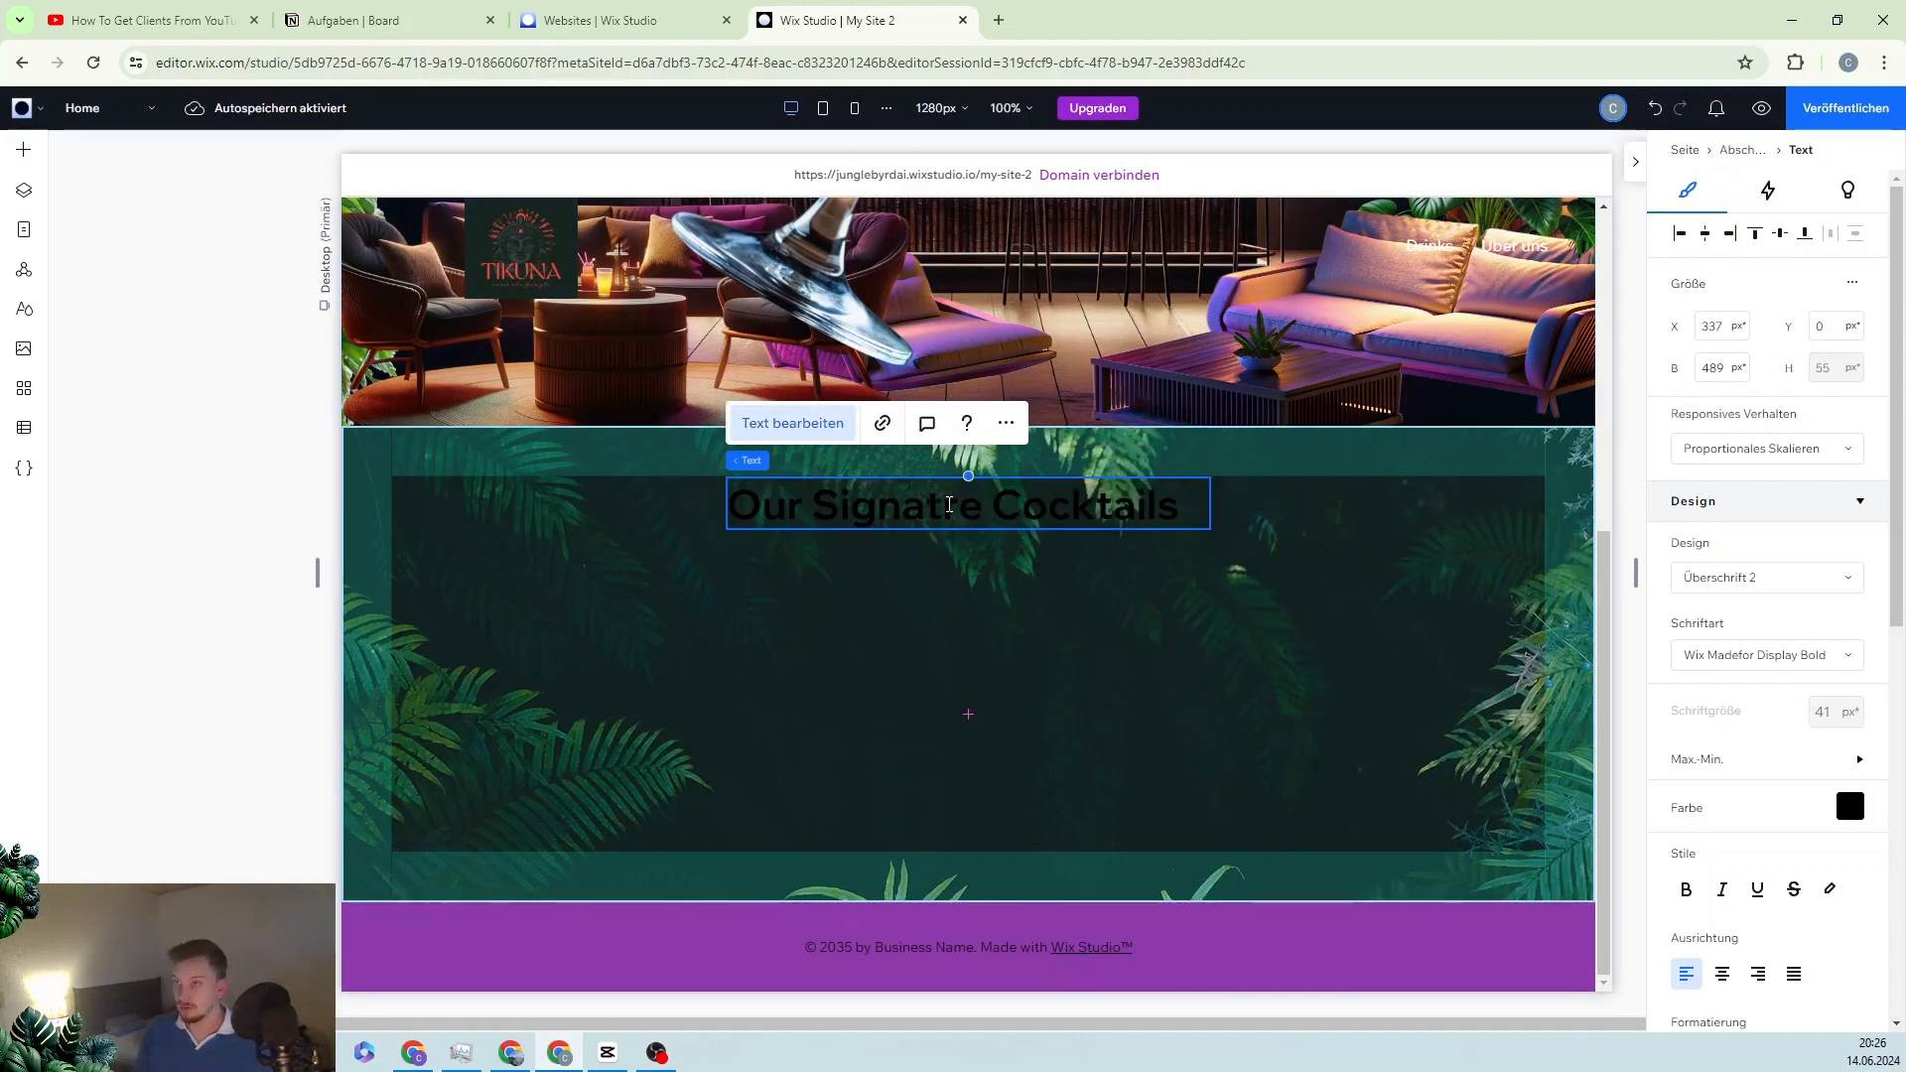
pyautogui.write('au')
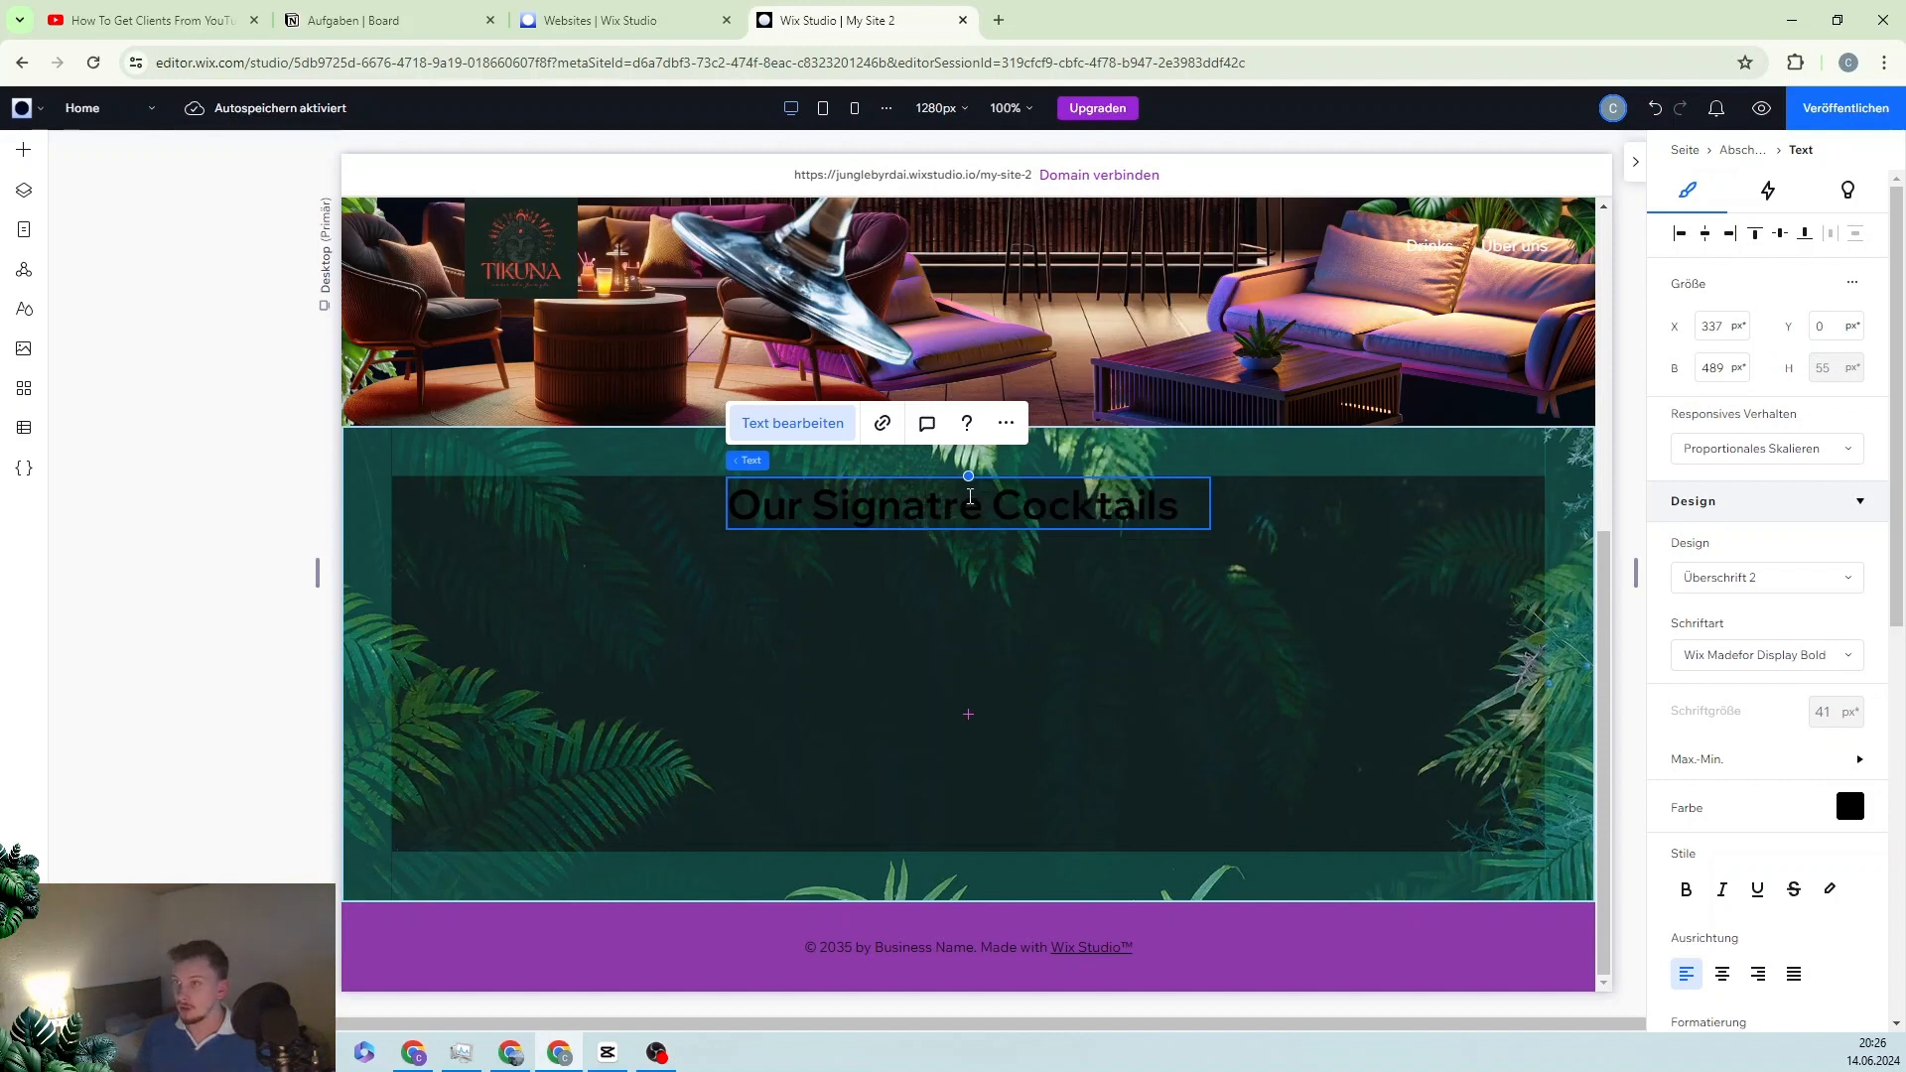
pyautogui.click(946, 507)
pyautogui.write('u')
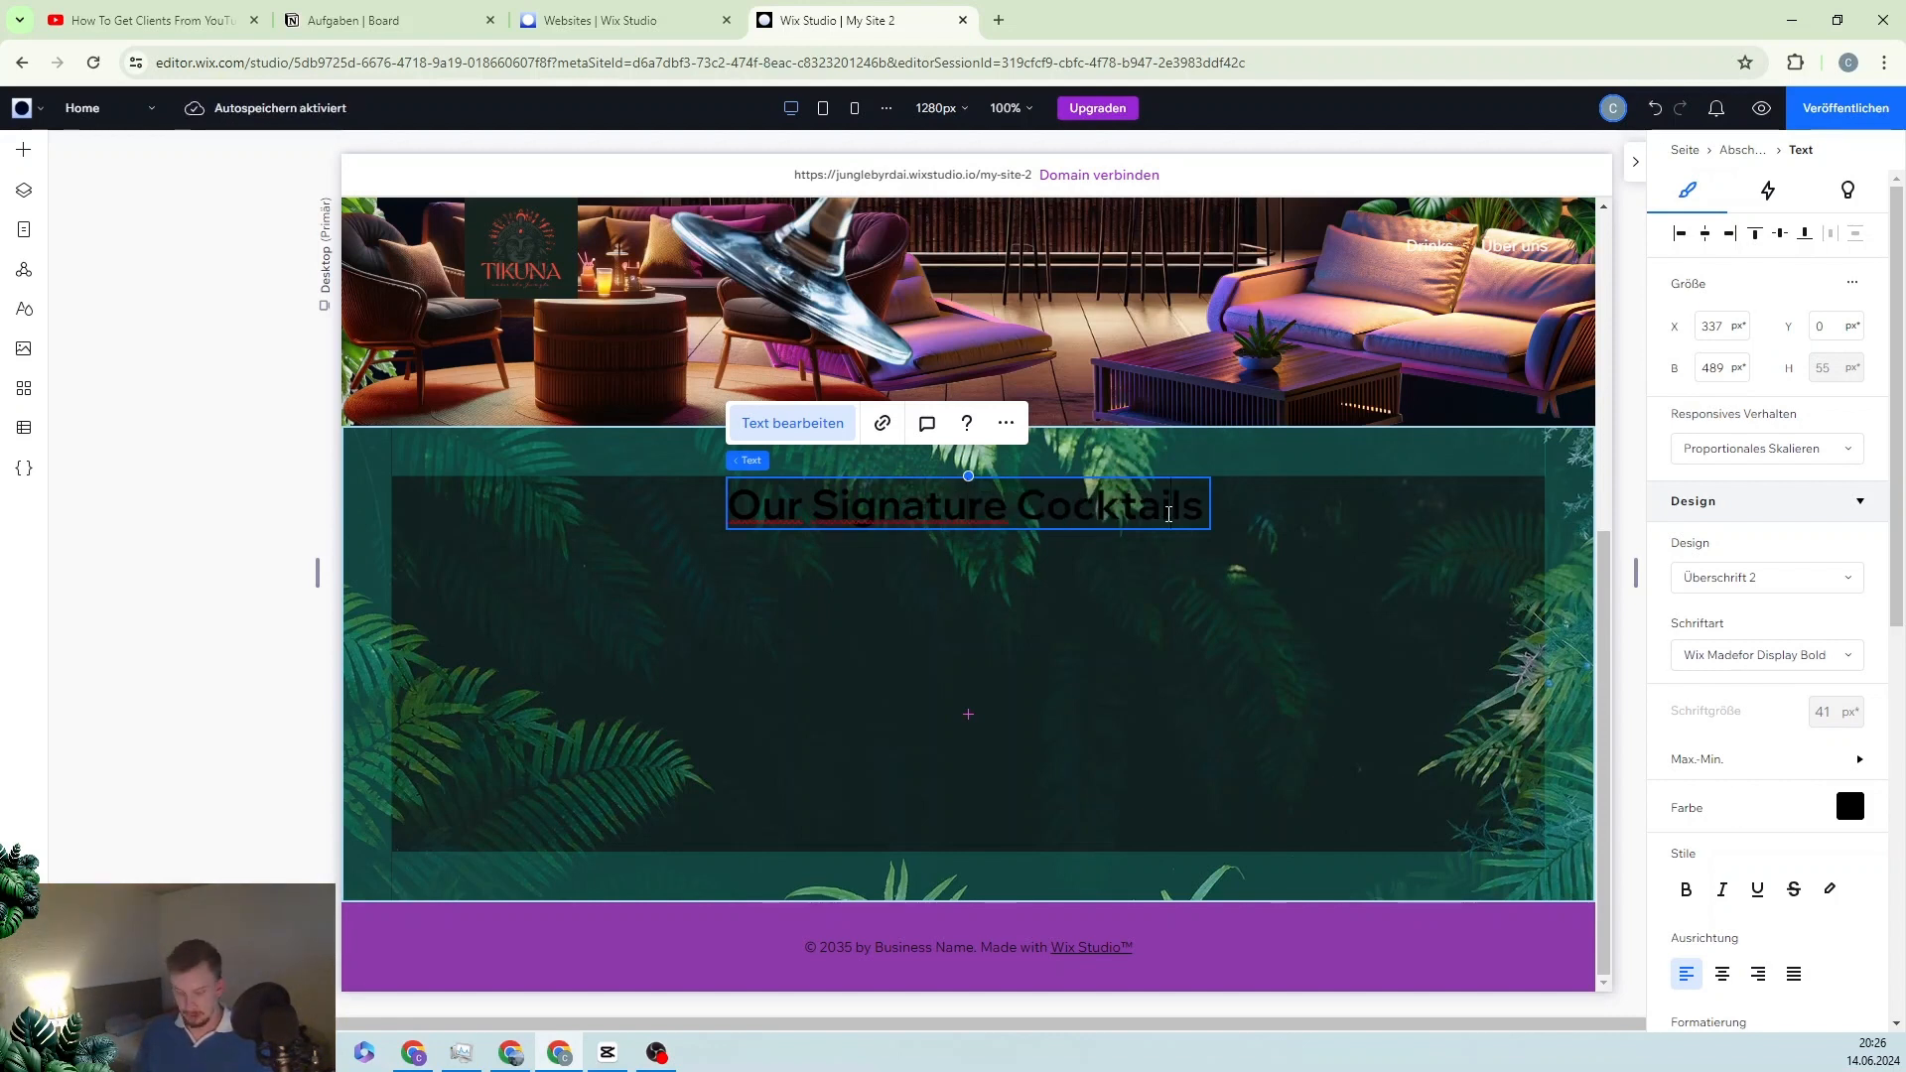
pyautogui.hotkey('ctrl', 'a')
# Step: Make the heading text light grey in Playfair Display Bold
pyautogui.click(1847, 808)
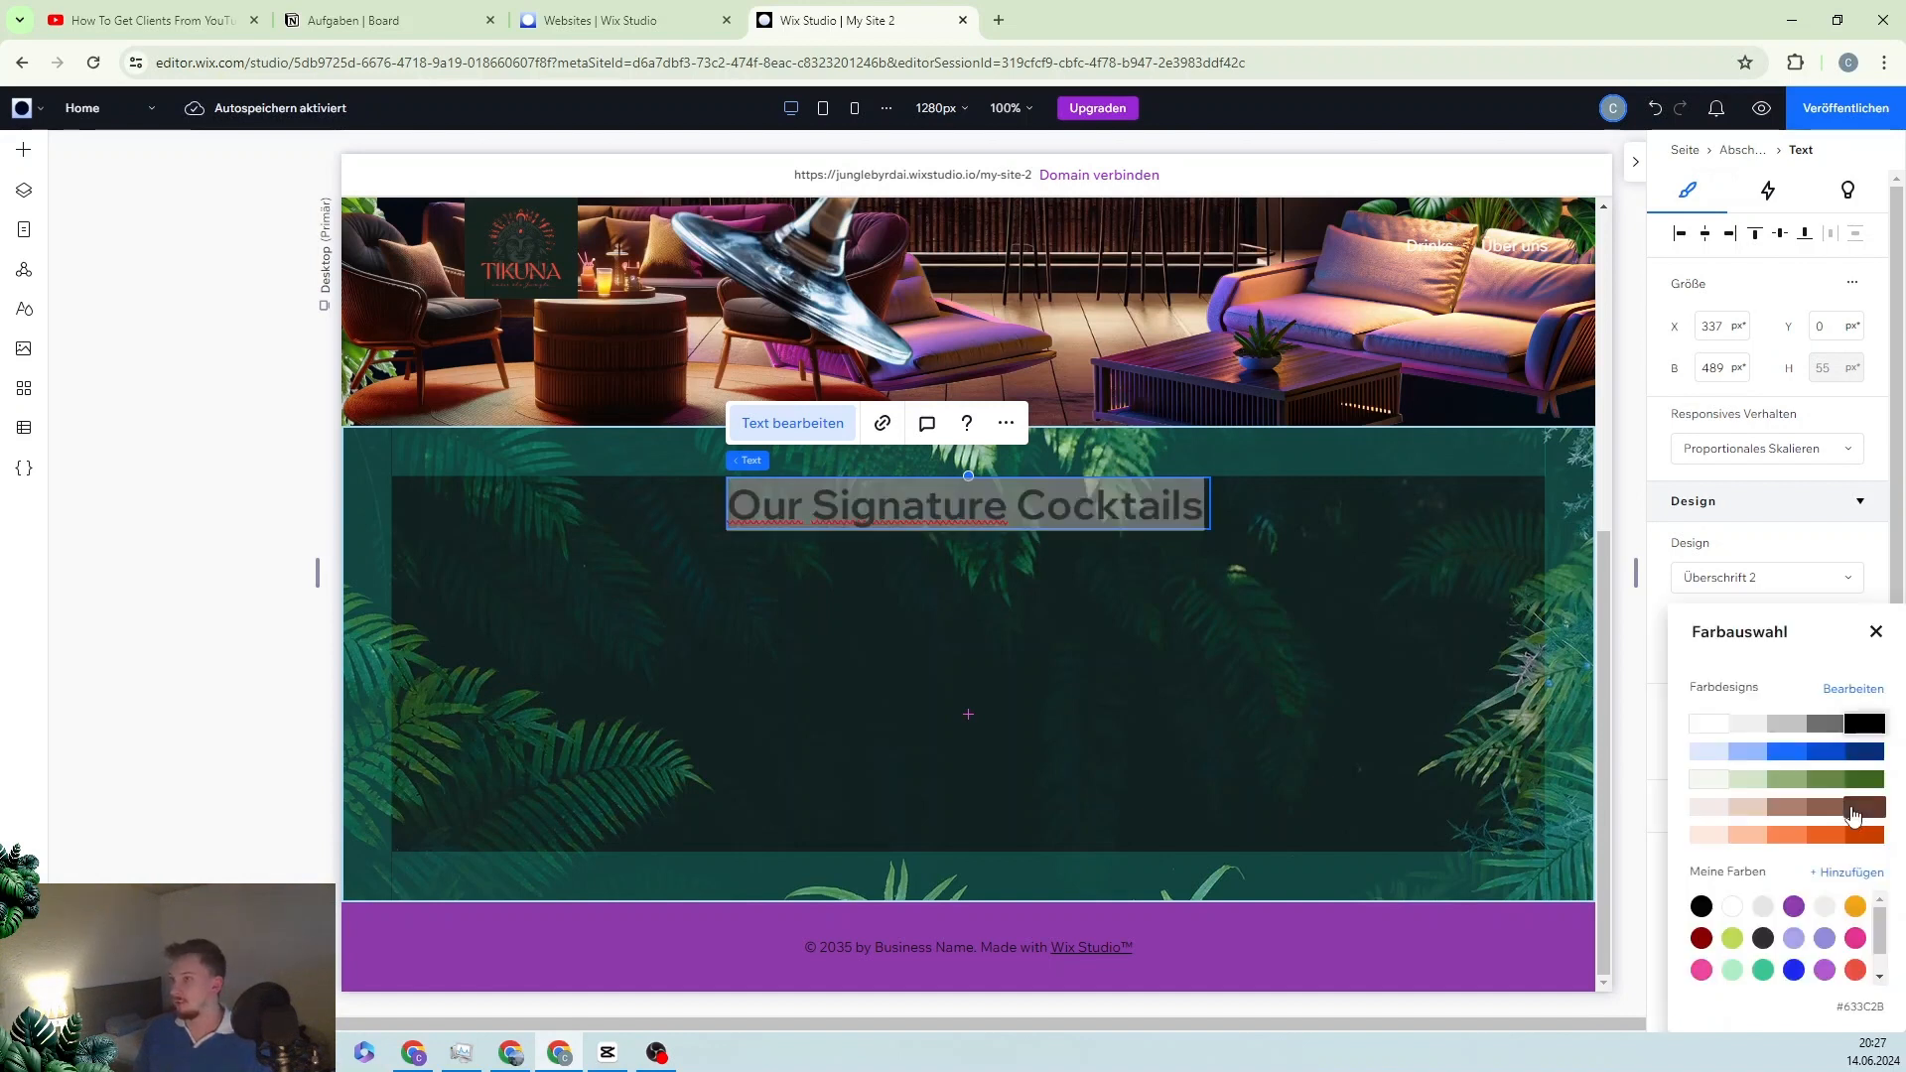
pyautogui.click(1745, 731)
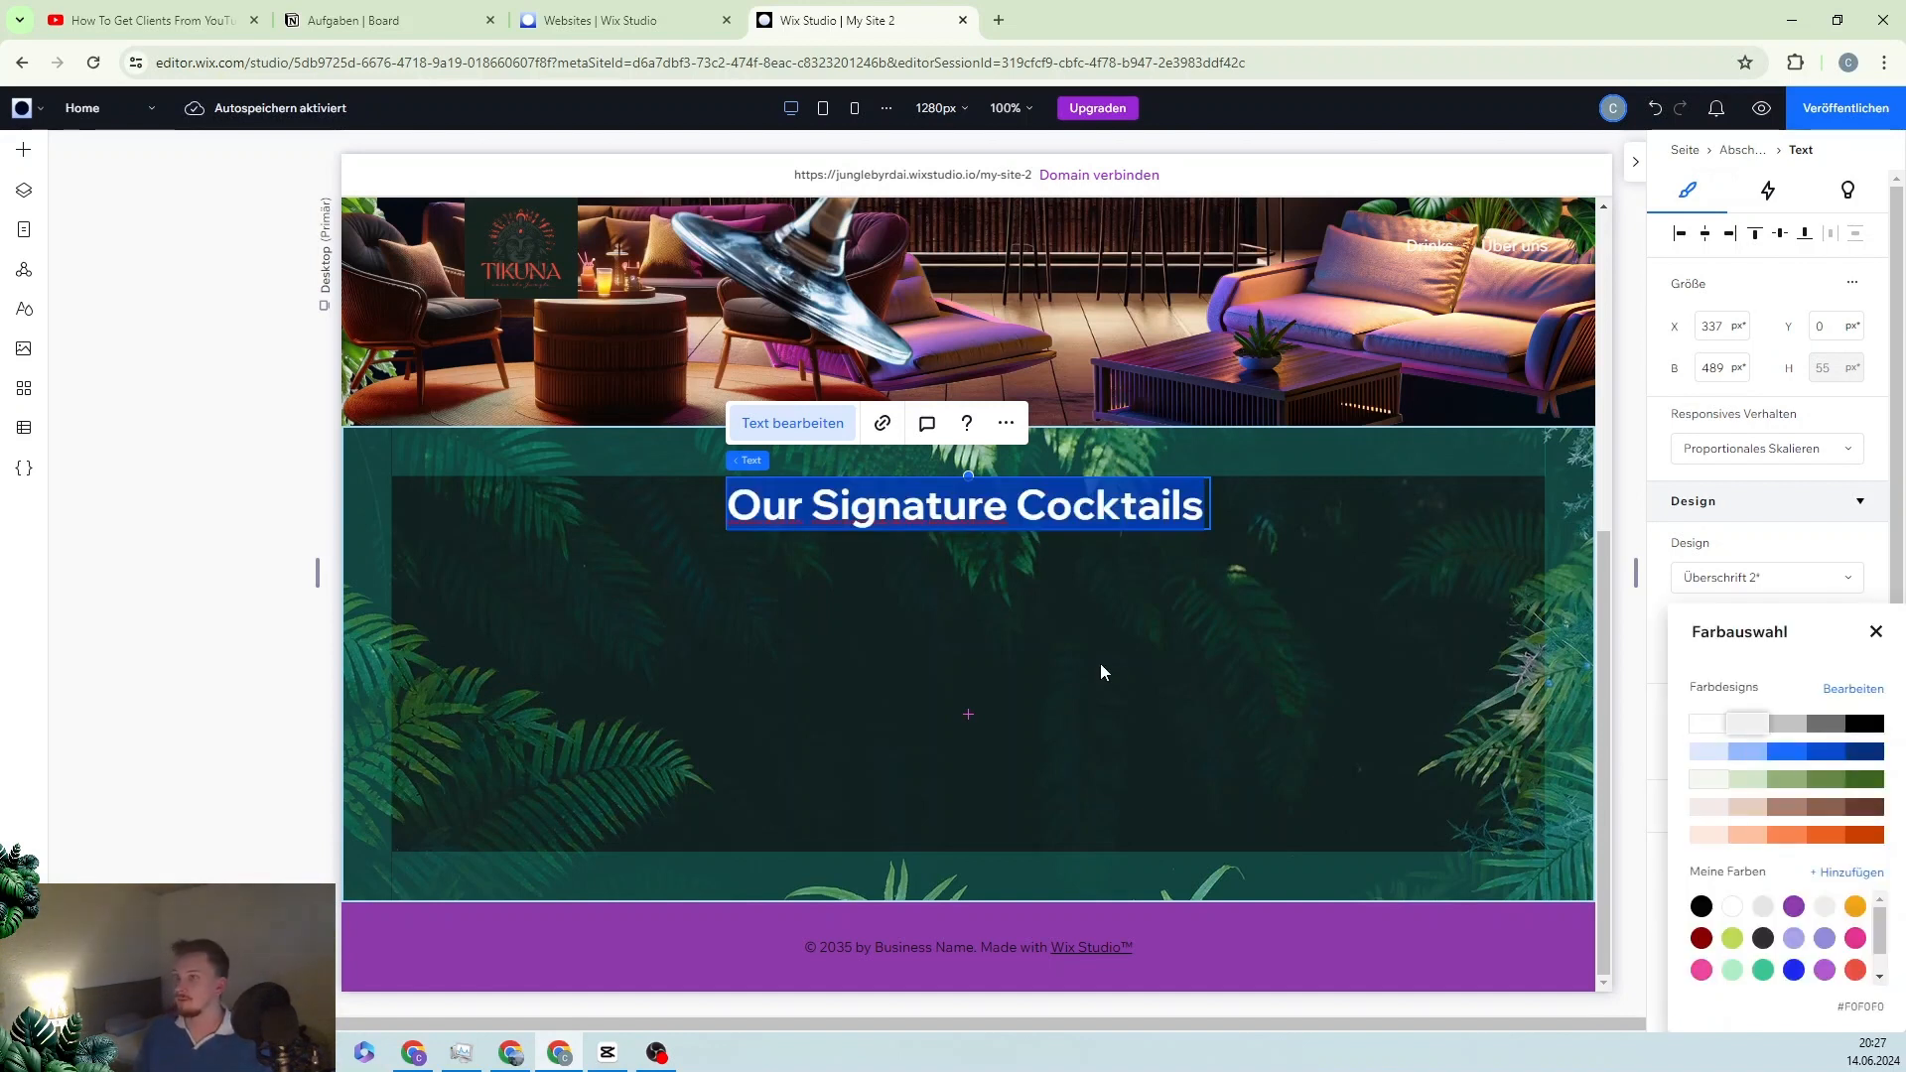
pyautogui.click(1100, 667)
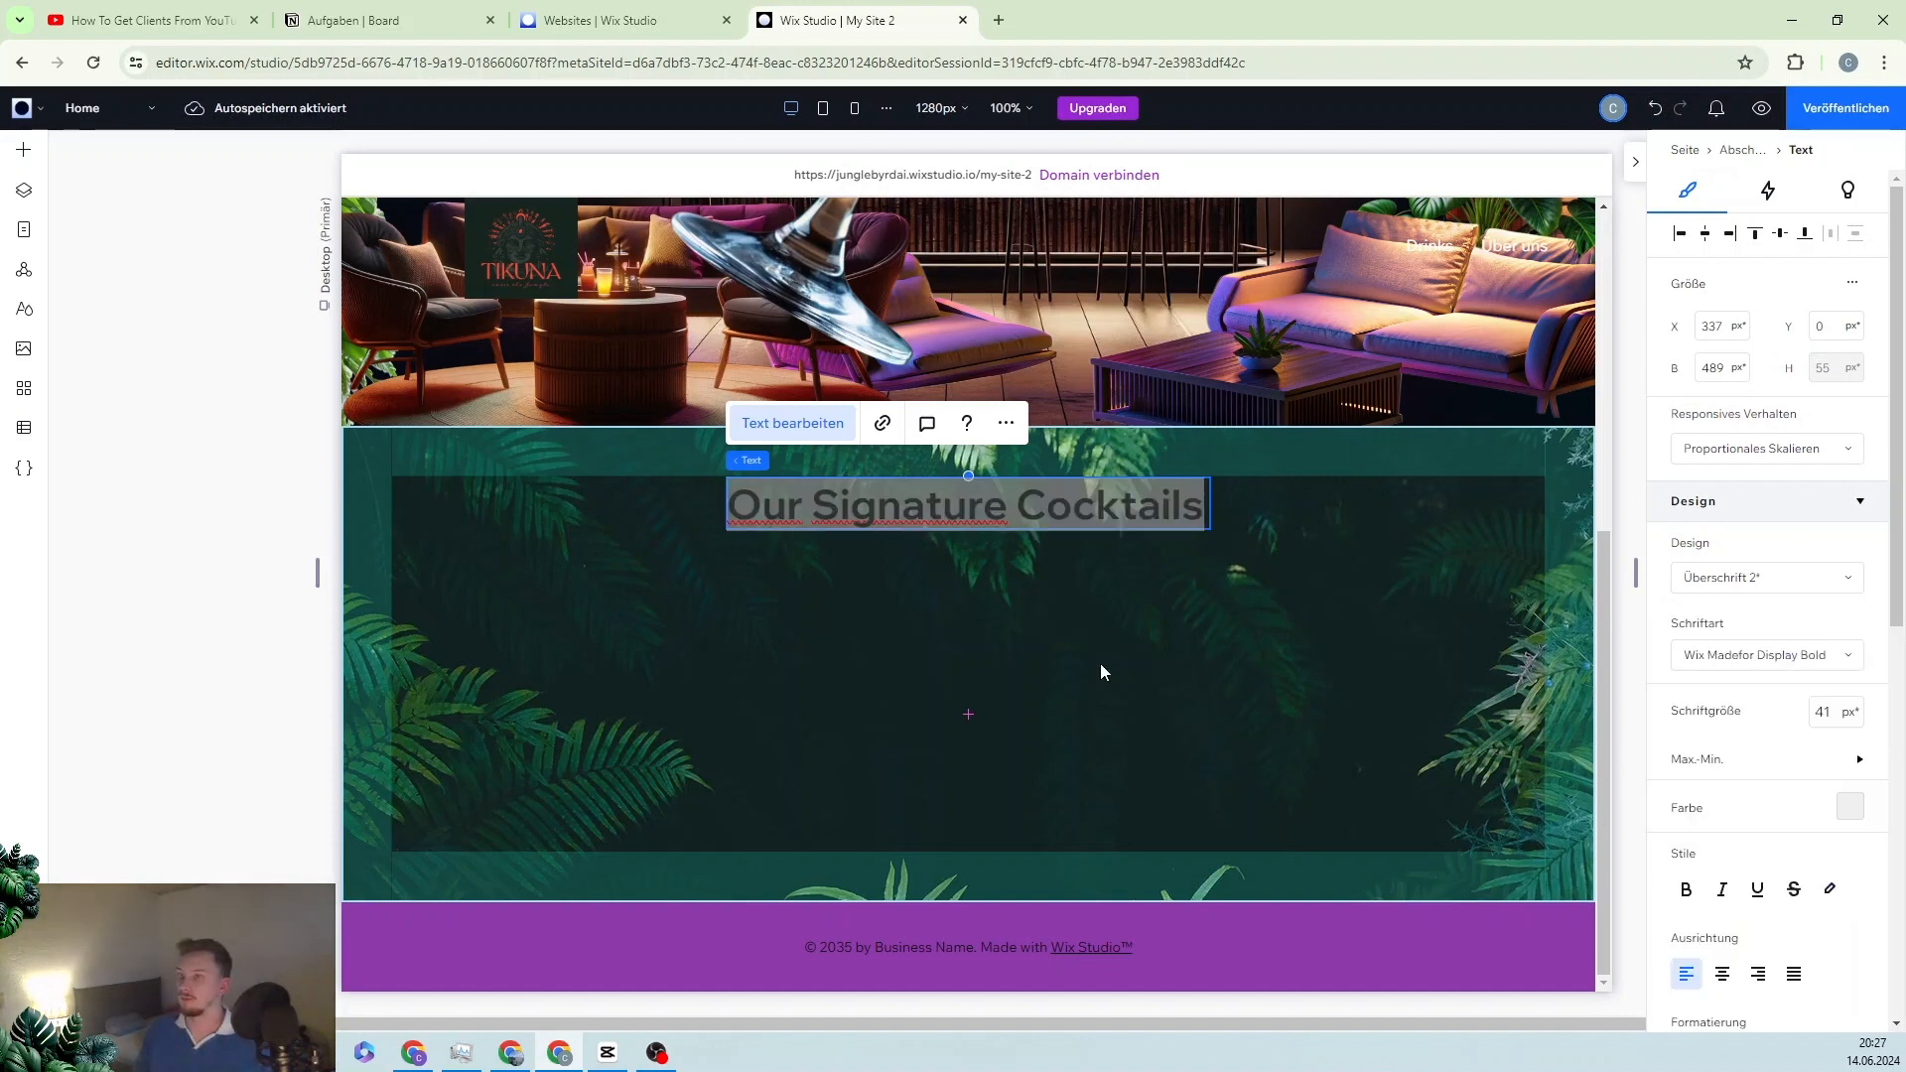
pyautogui.click(1830, 659)
pyautogui.scroll(3, 1708, 794)
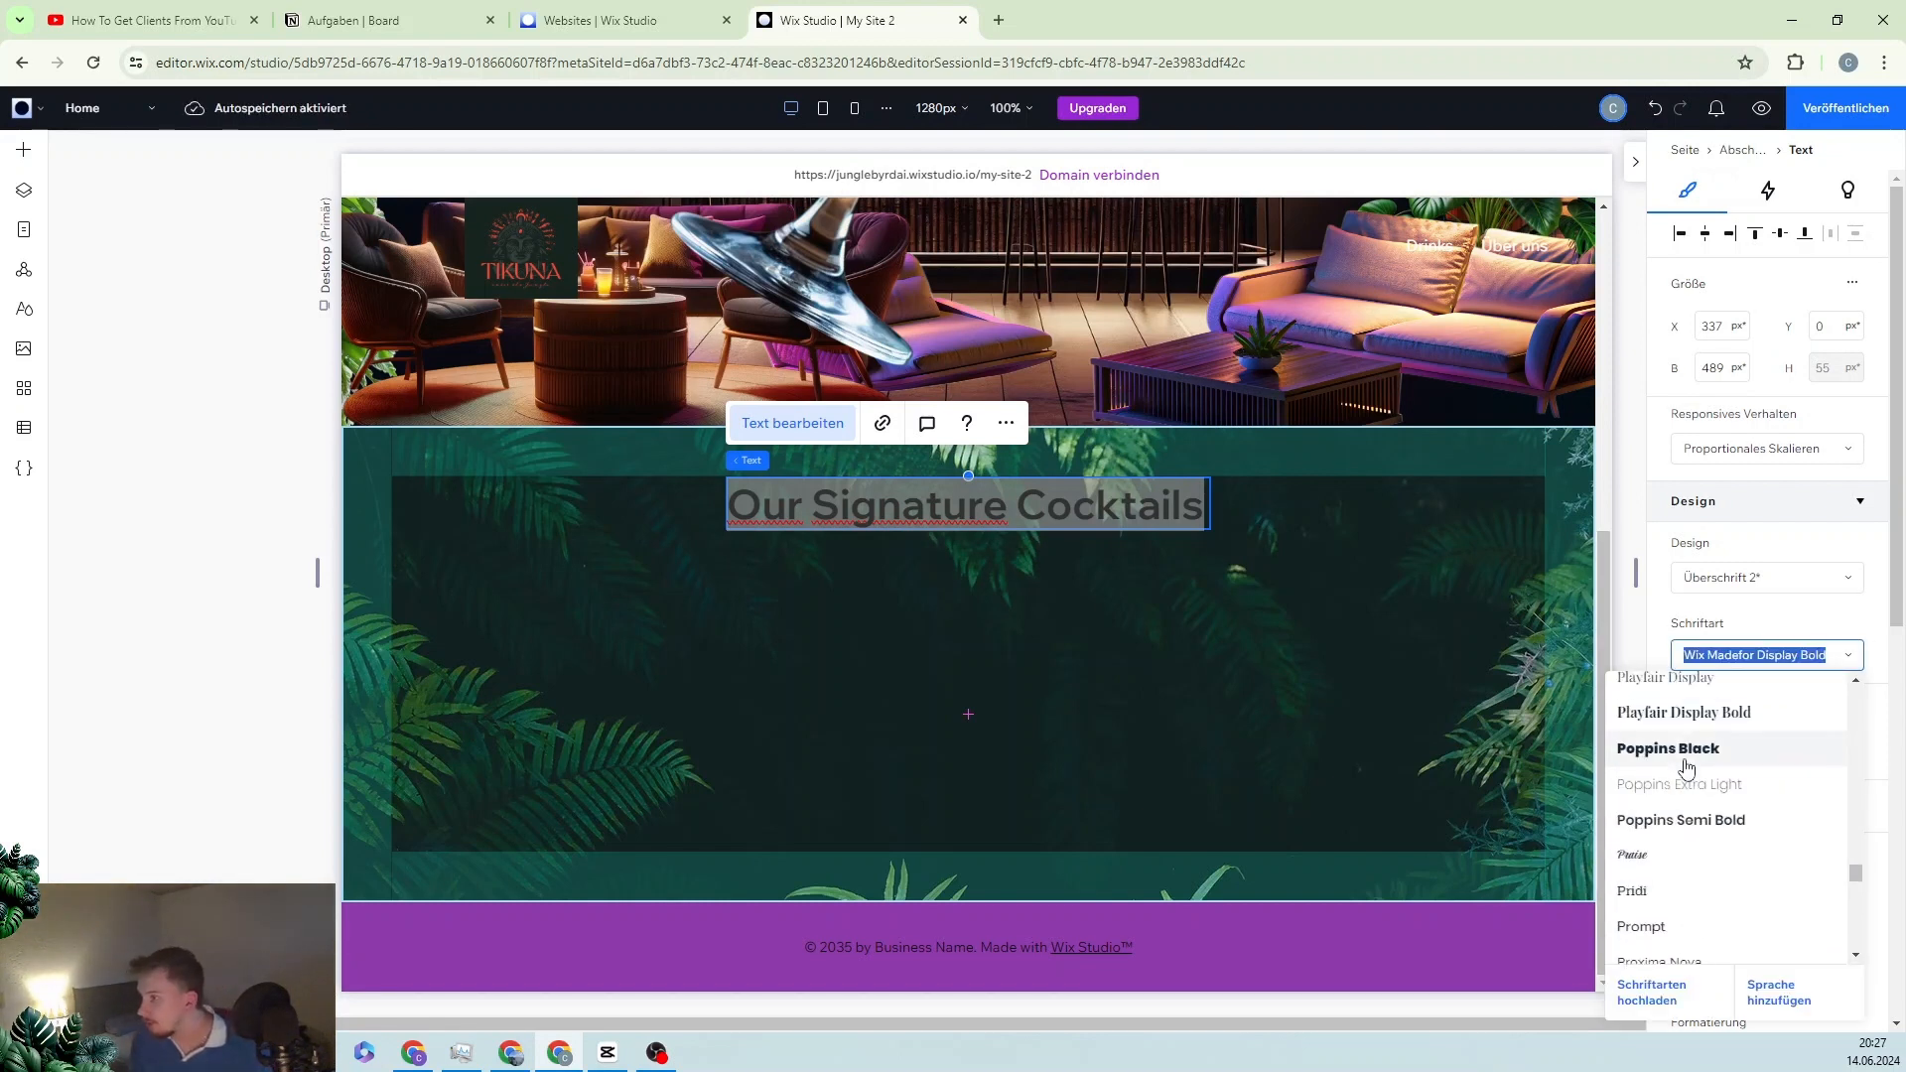
pyautogui.click(1724, 814)
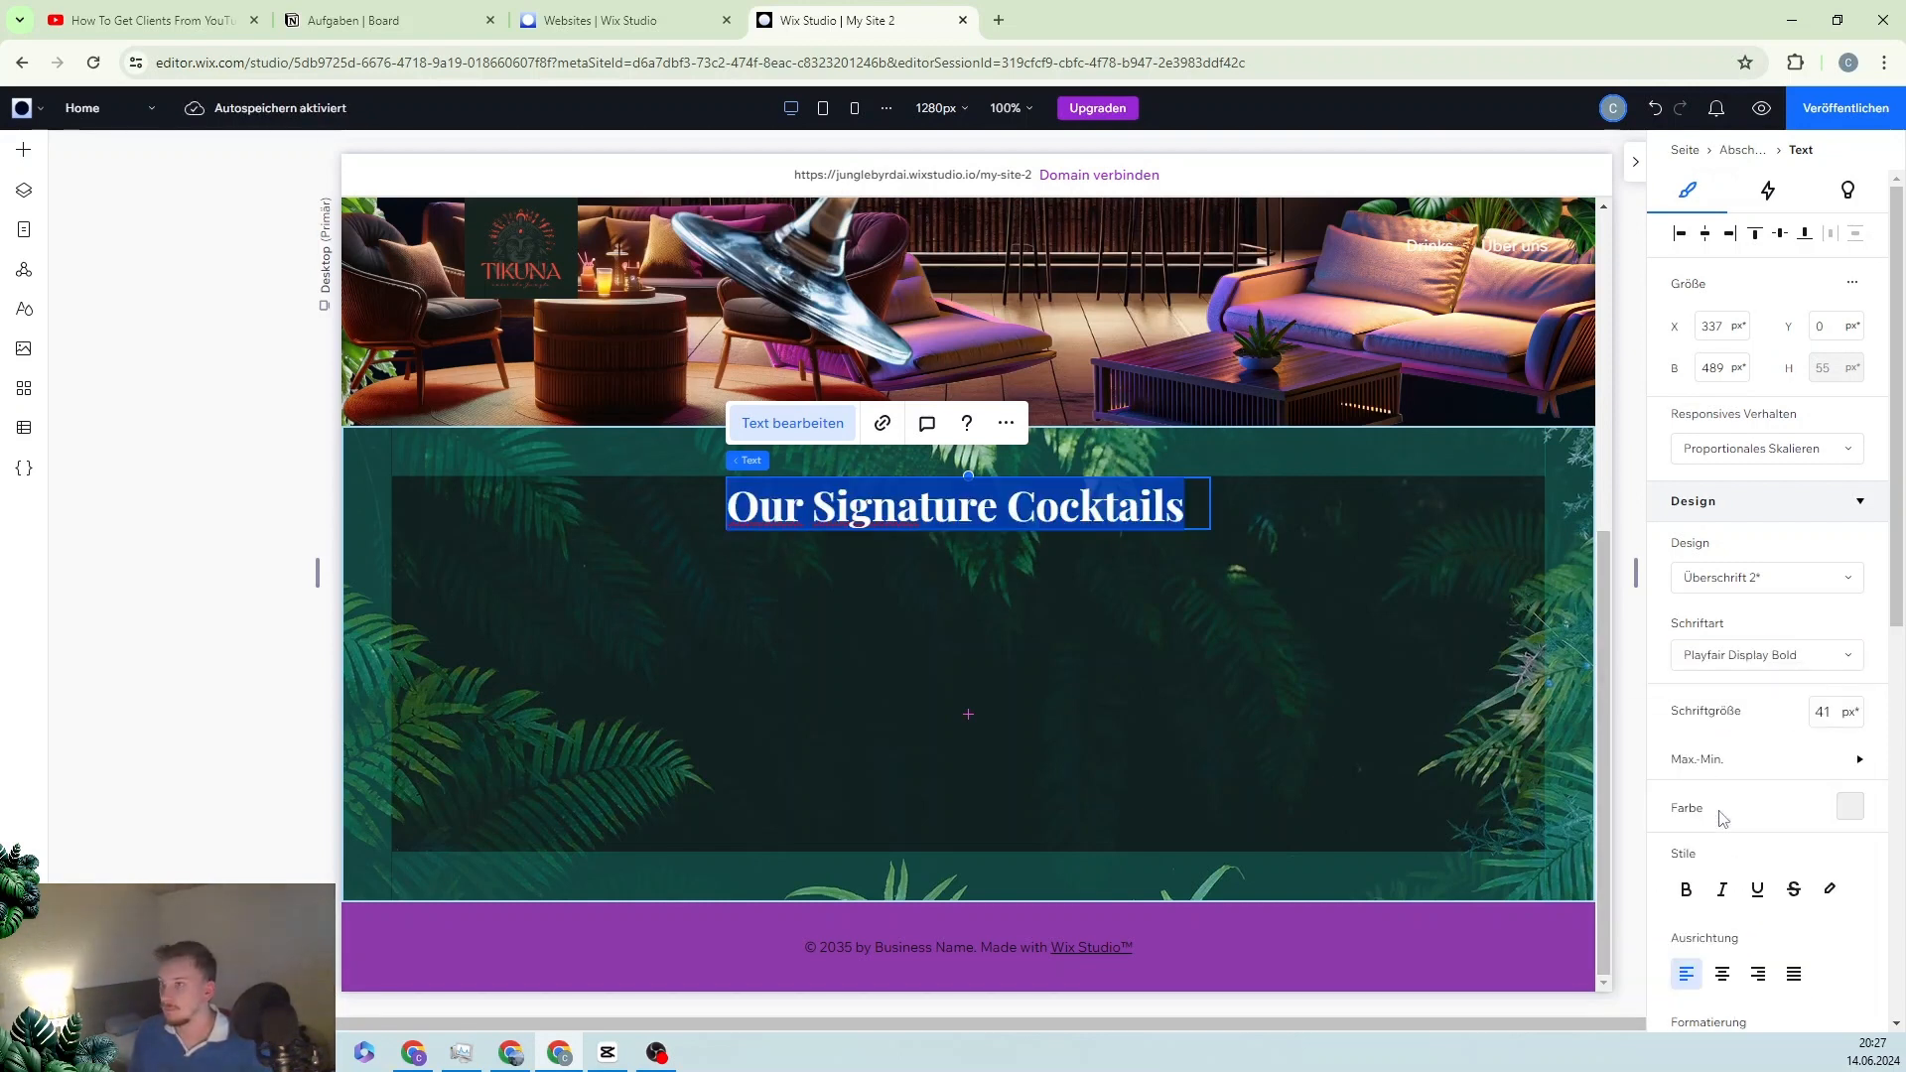
pyautogui.click(935, 579)
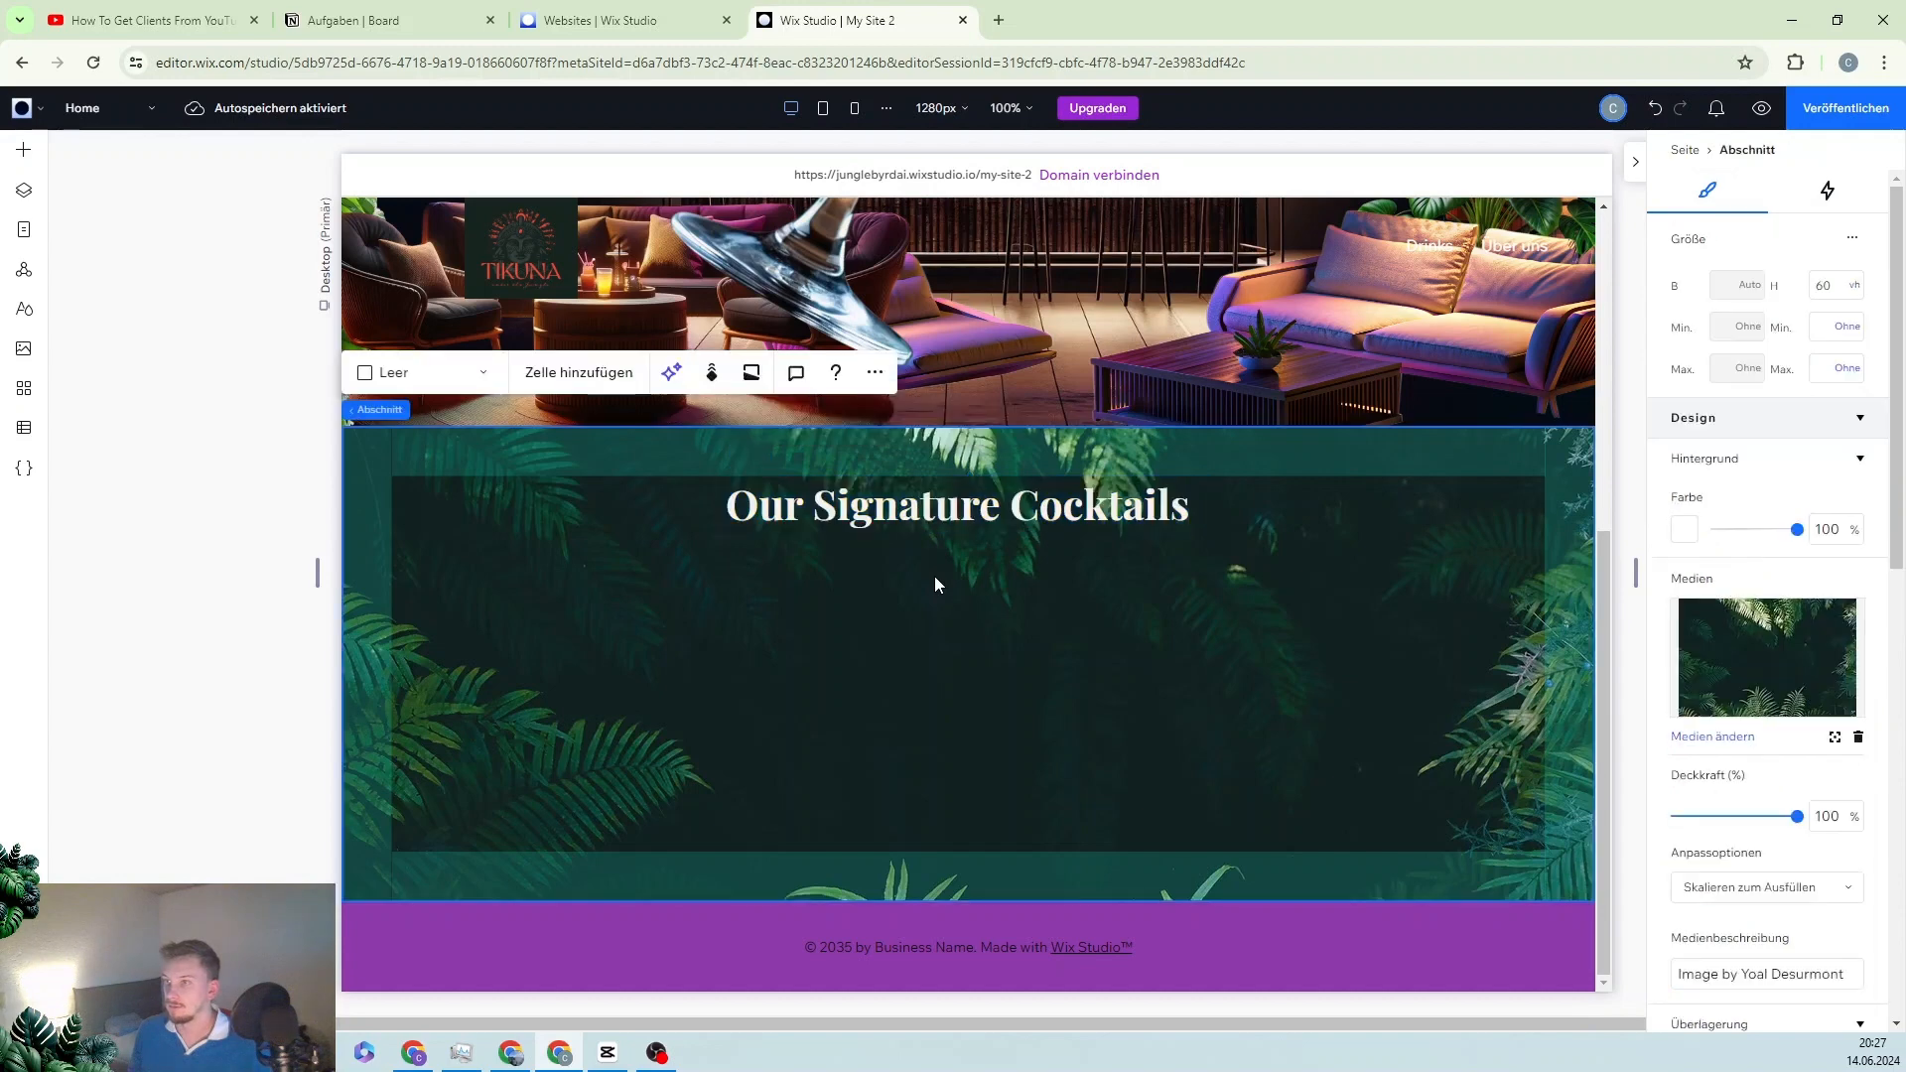
# Step: Centre-align the heading text and show Layout Tools in the add-elements panel
pyautogui.click(938, 509)
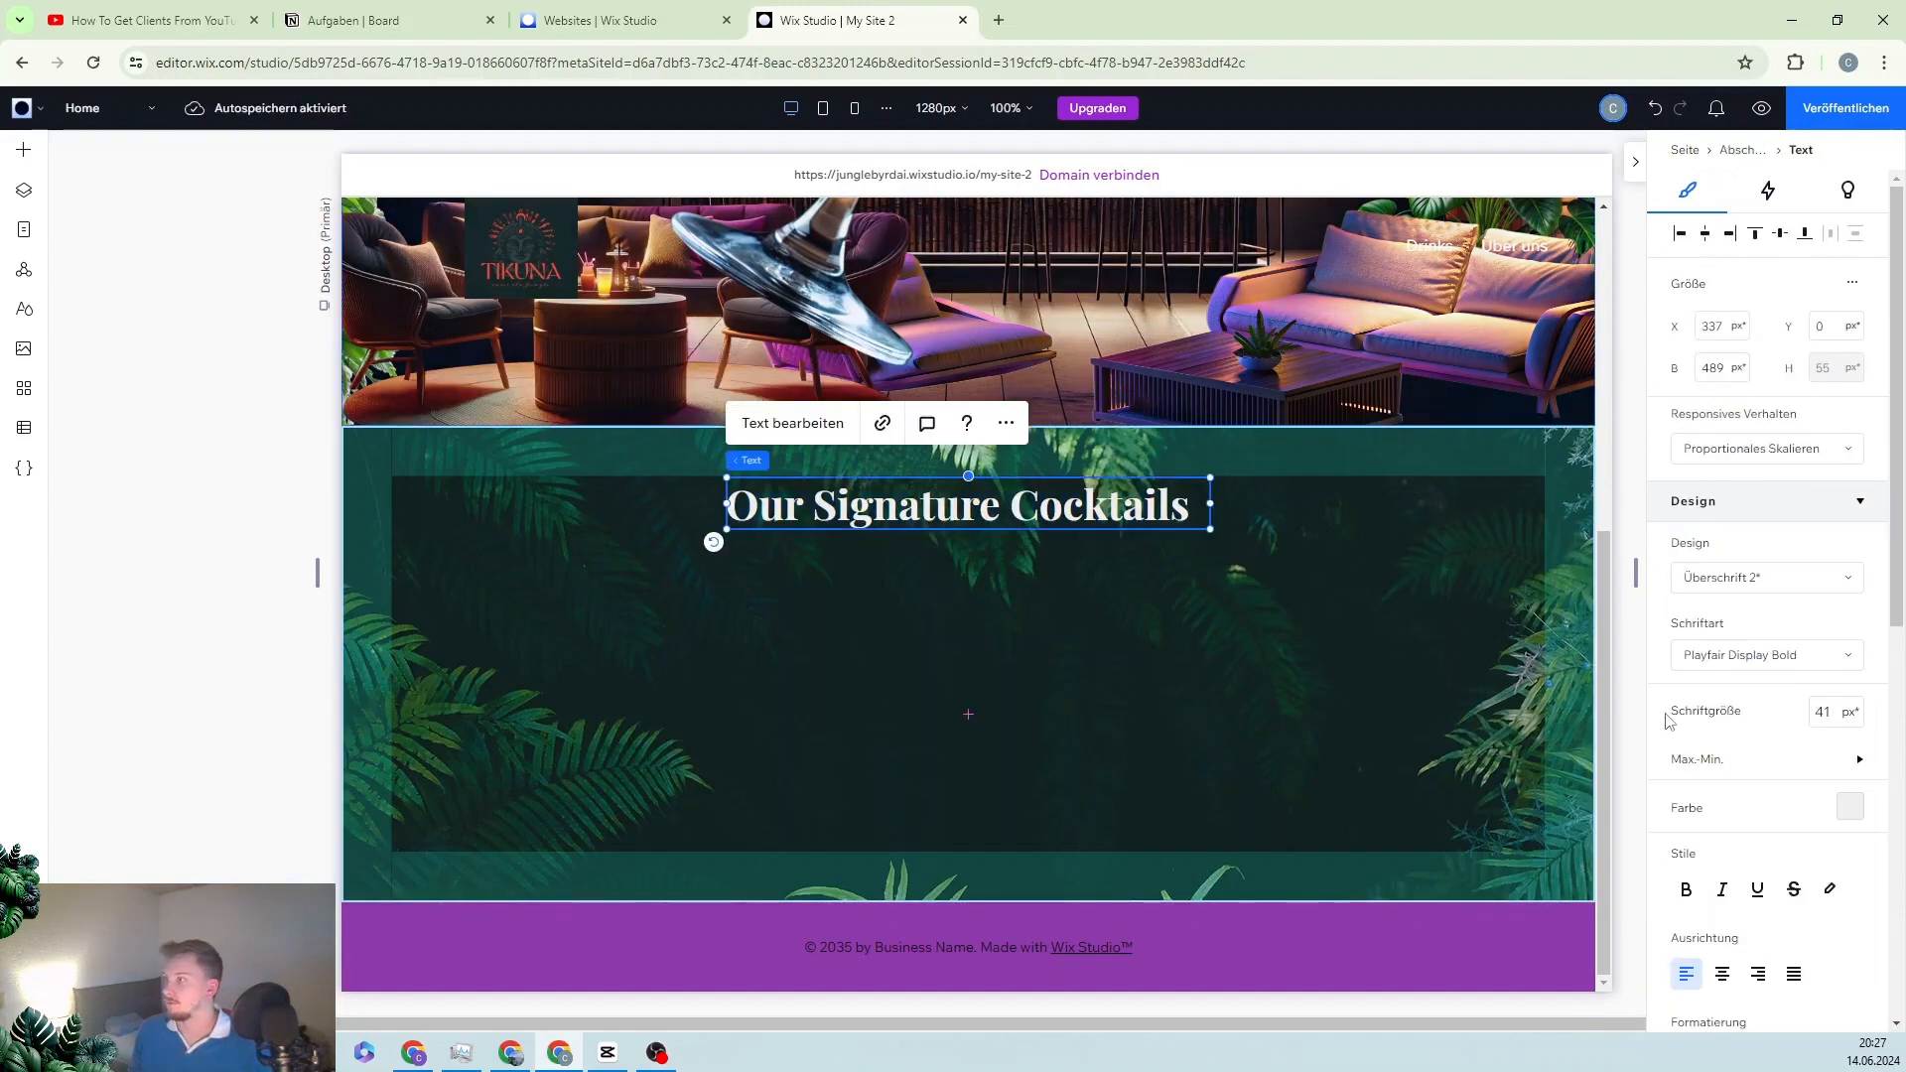
pyautogui.scroll(-3, 1668, 722)
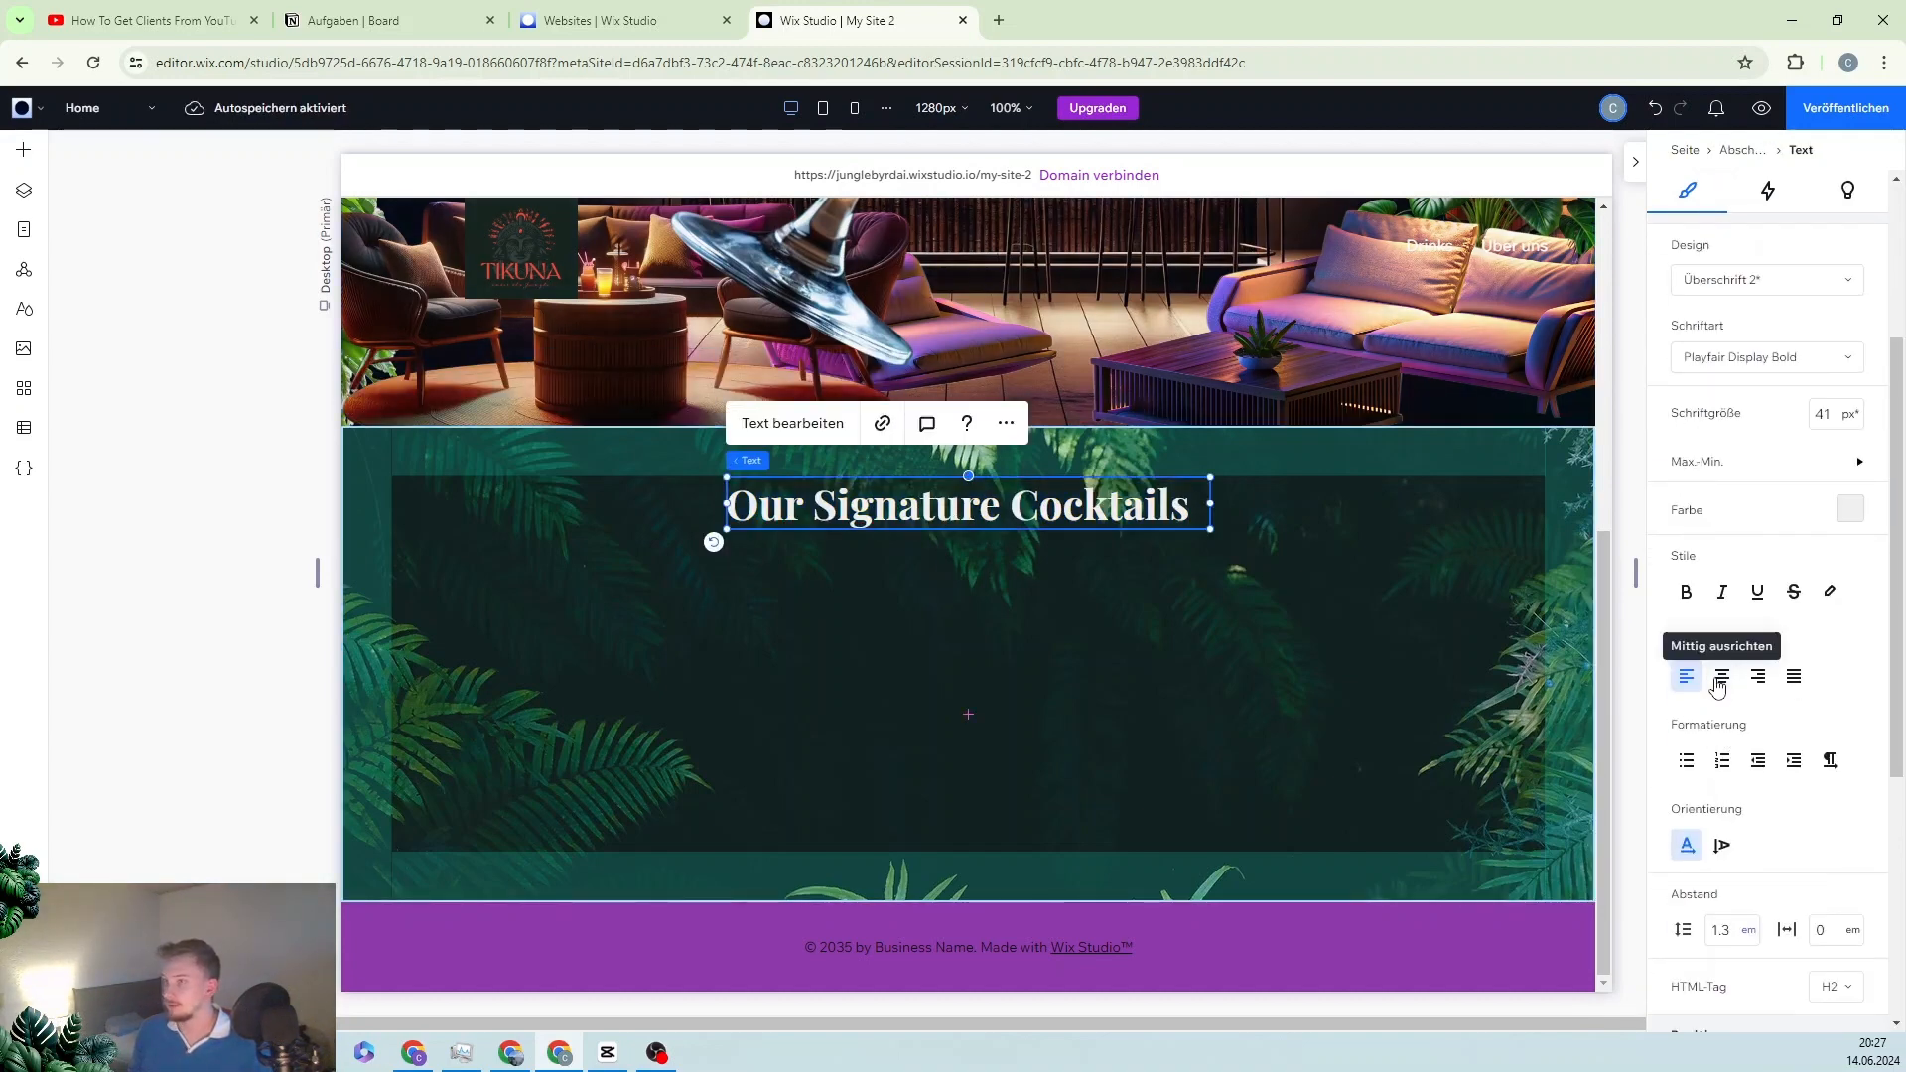
pyautogui.click(1720, 680)
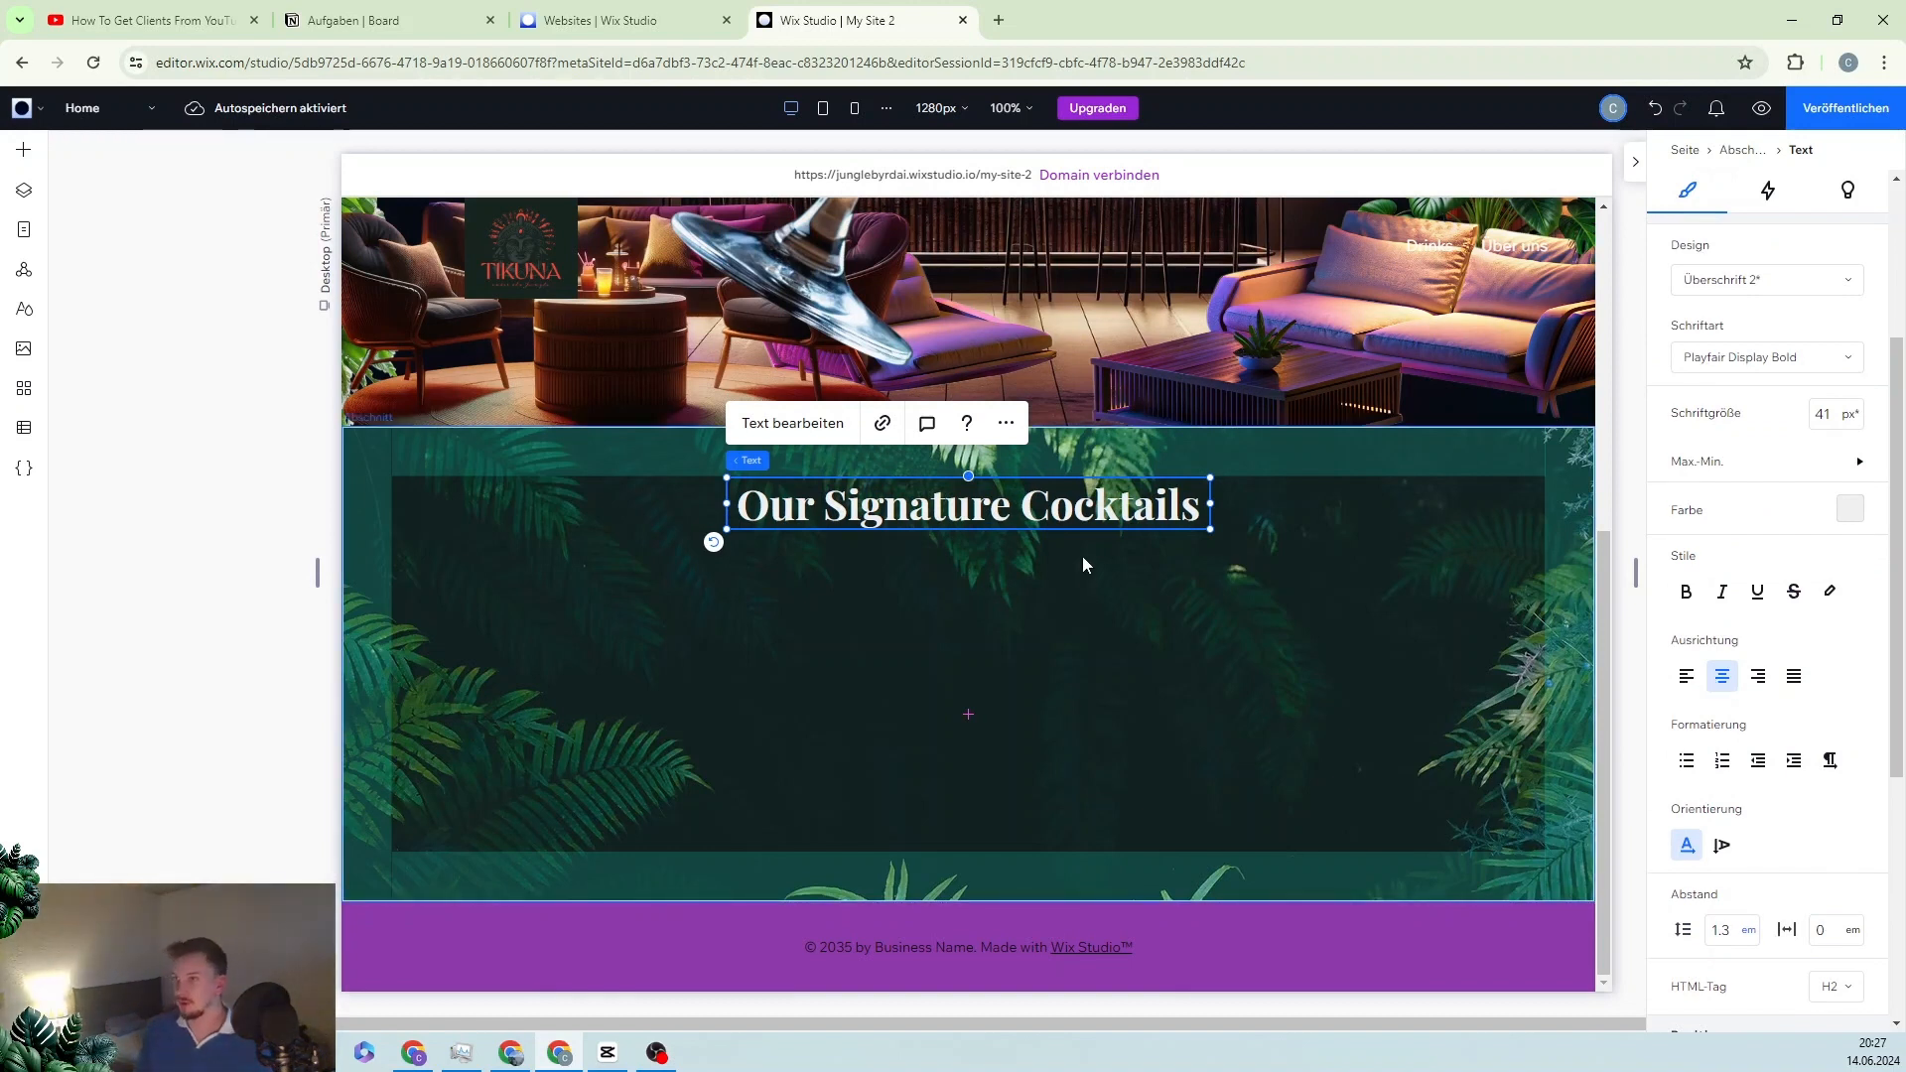
pyautogui.click(997, 589)
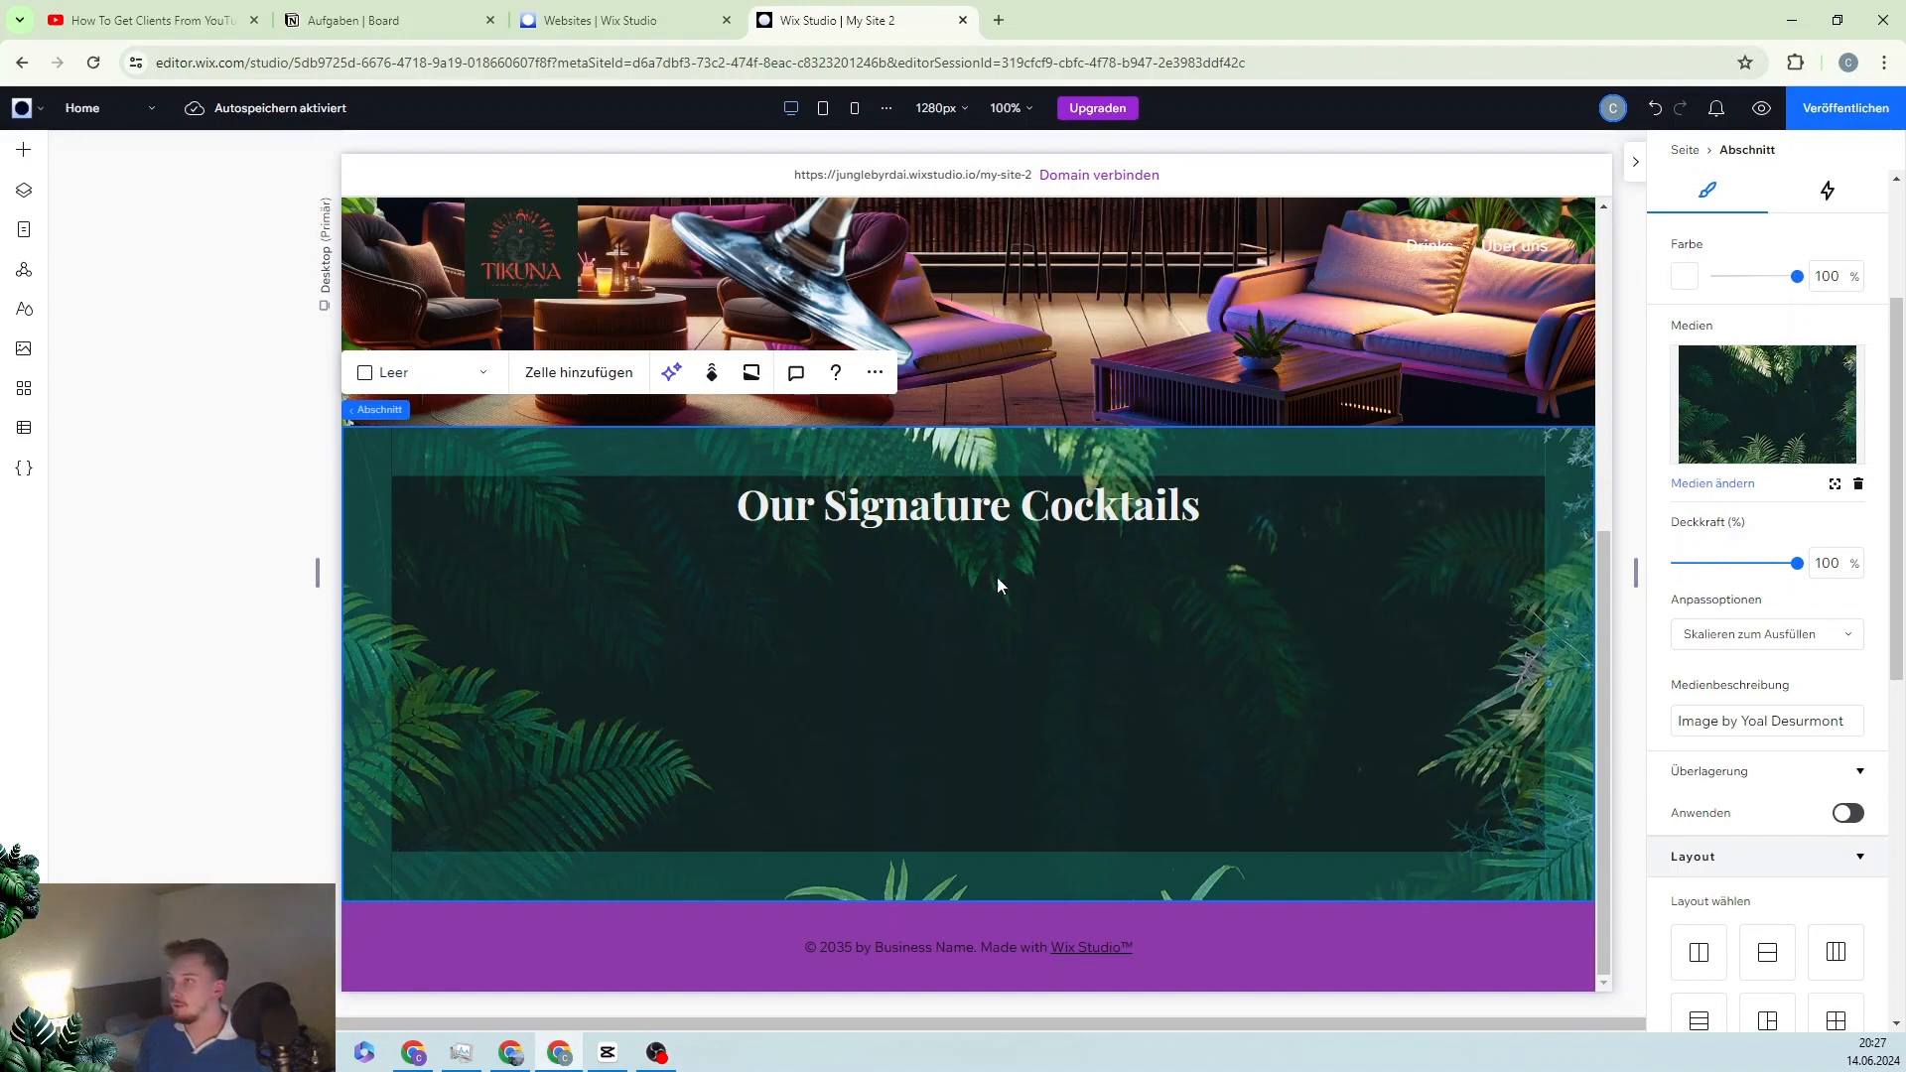
pyautogui.click(24, 151)
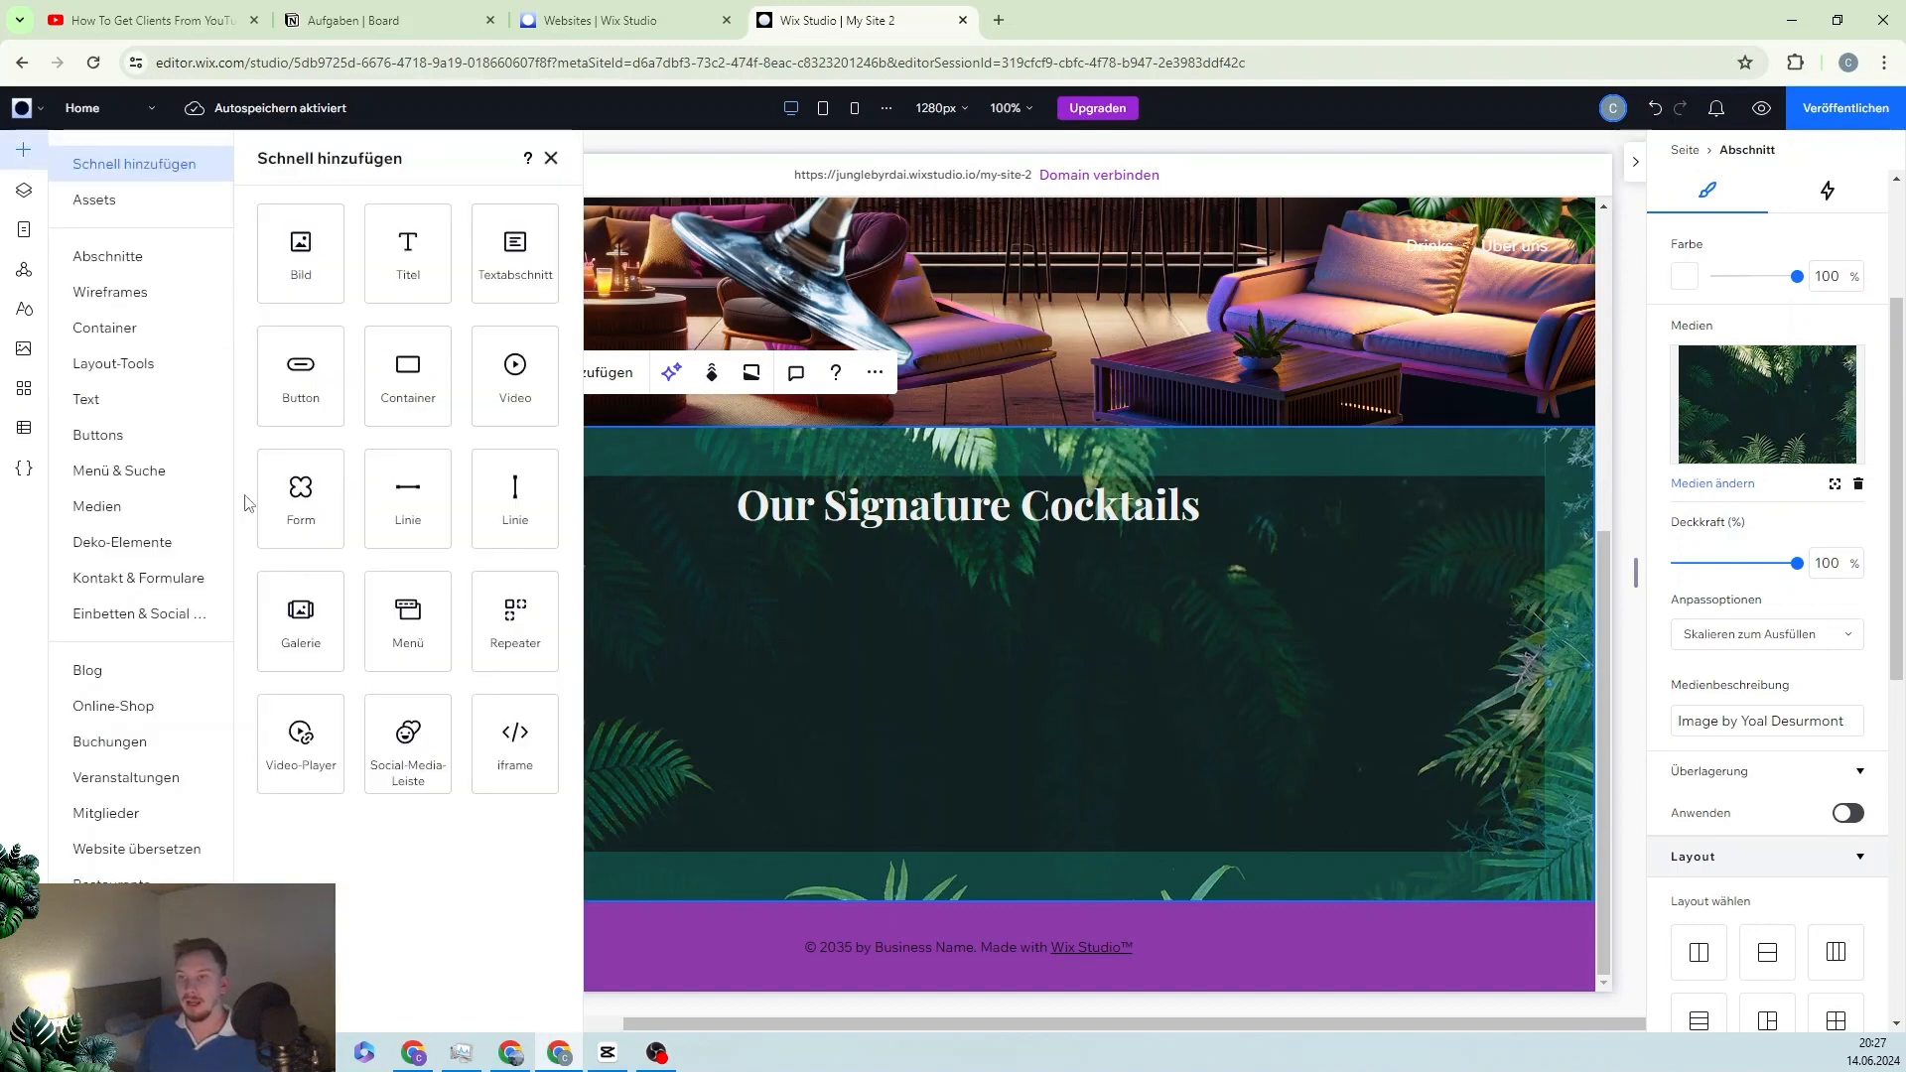
pyautogui.click(149, 373)
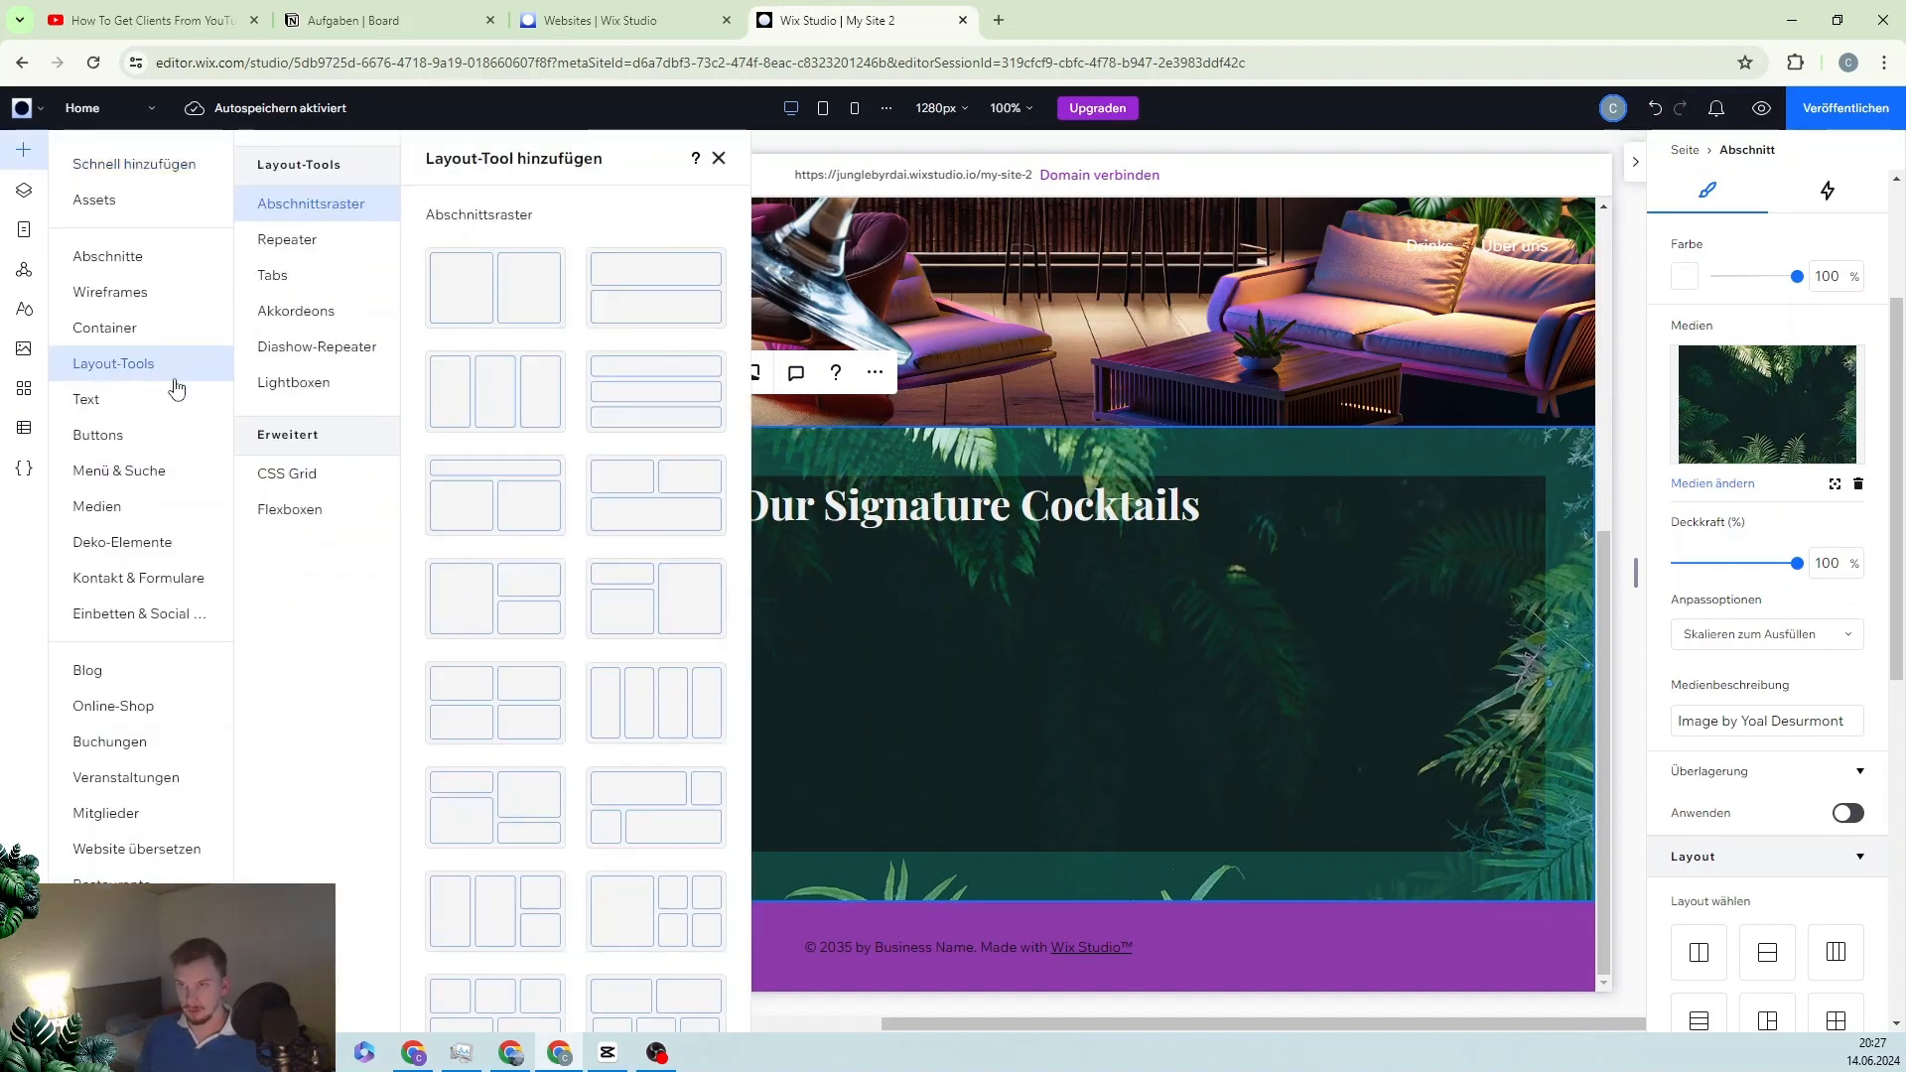
# Step: Place the first three-row flexbox template under the heading and set its width to 100%
pyautogui.click(318, 527)
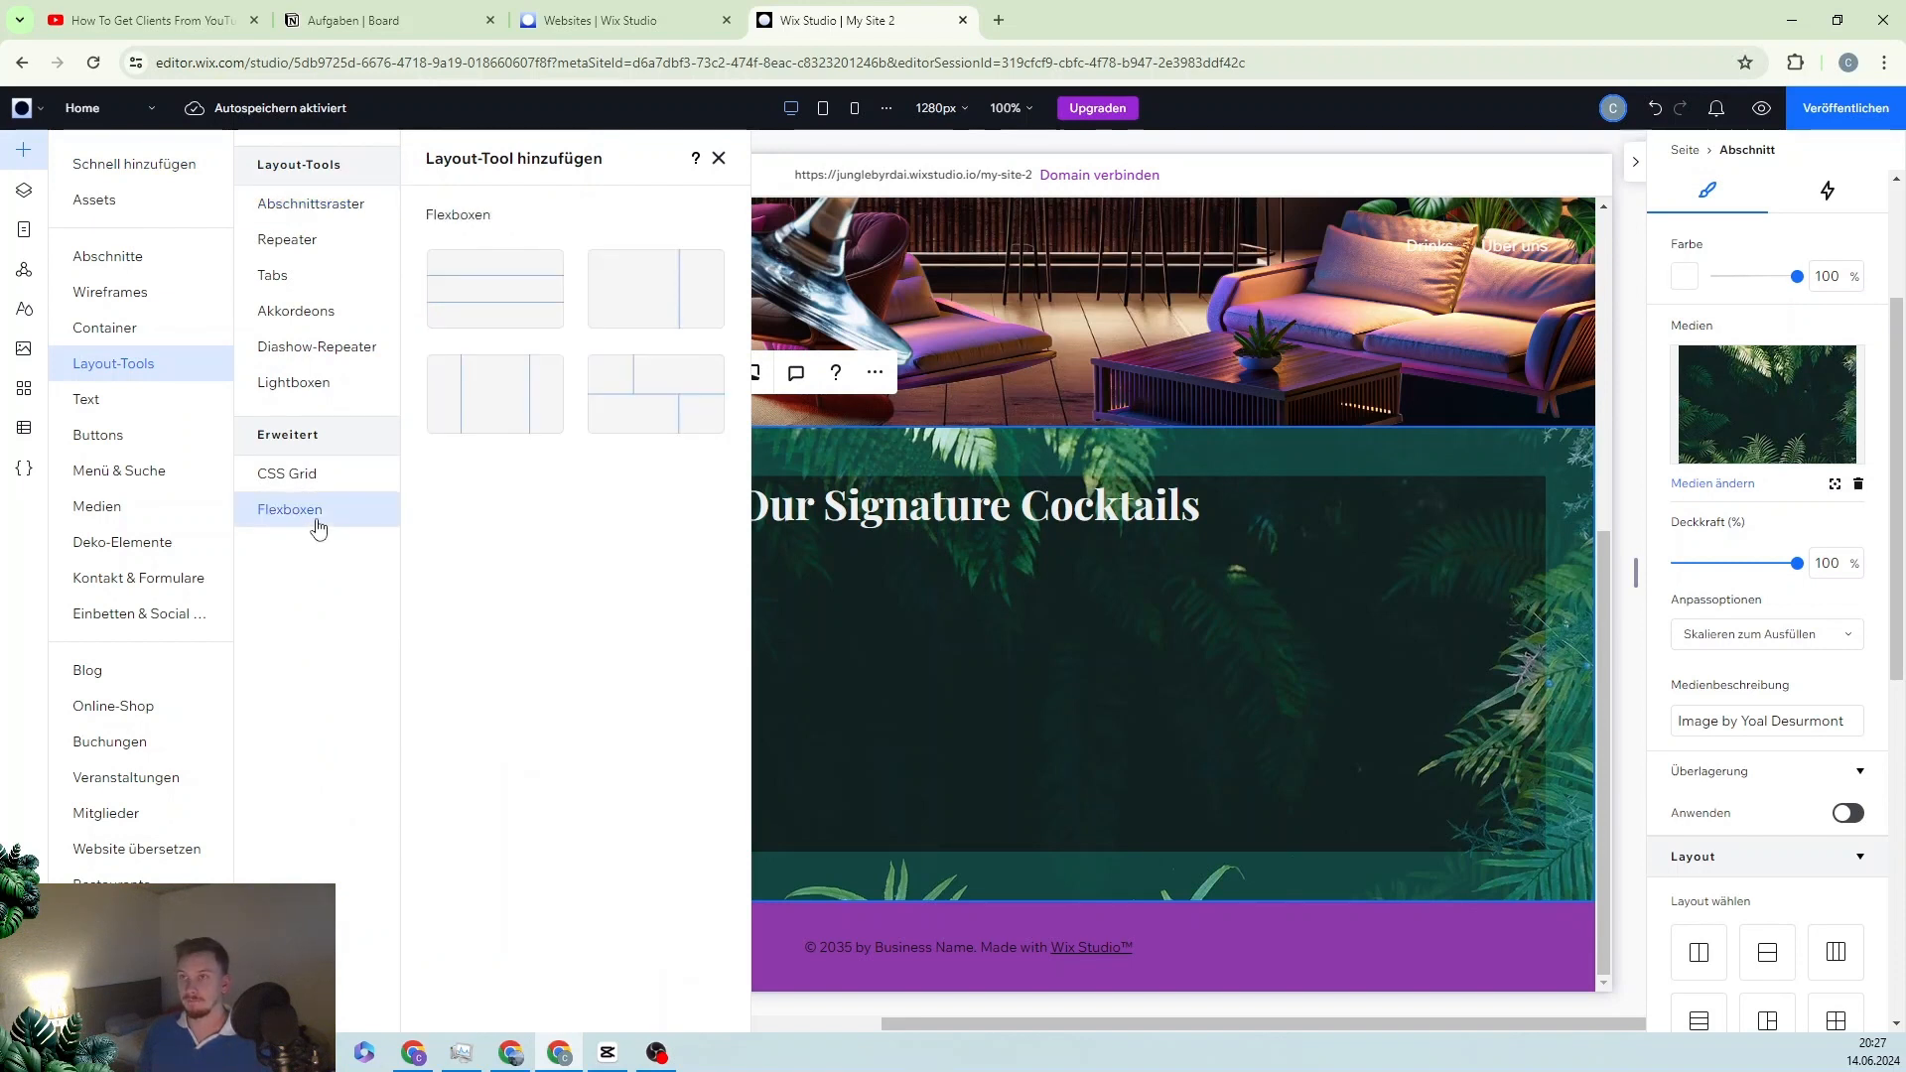
pyautogui.click(491, 297)
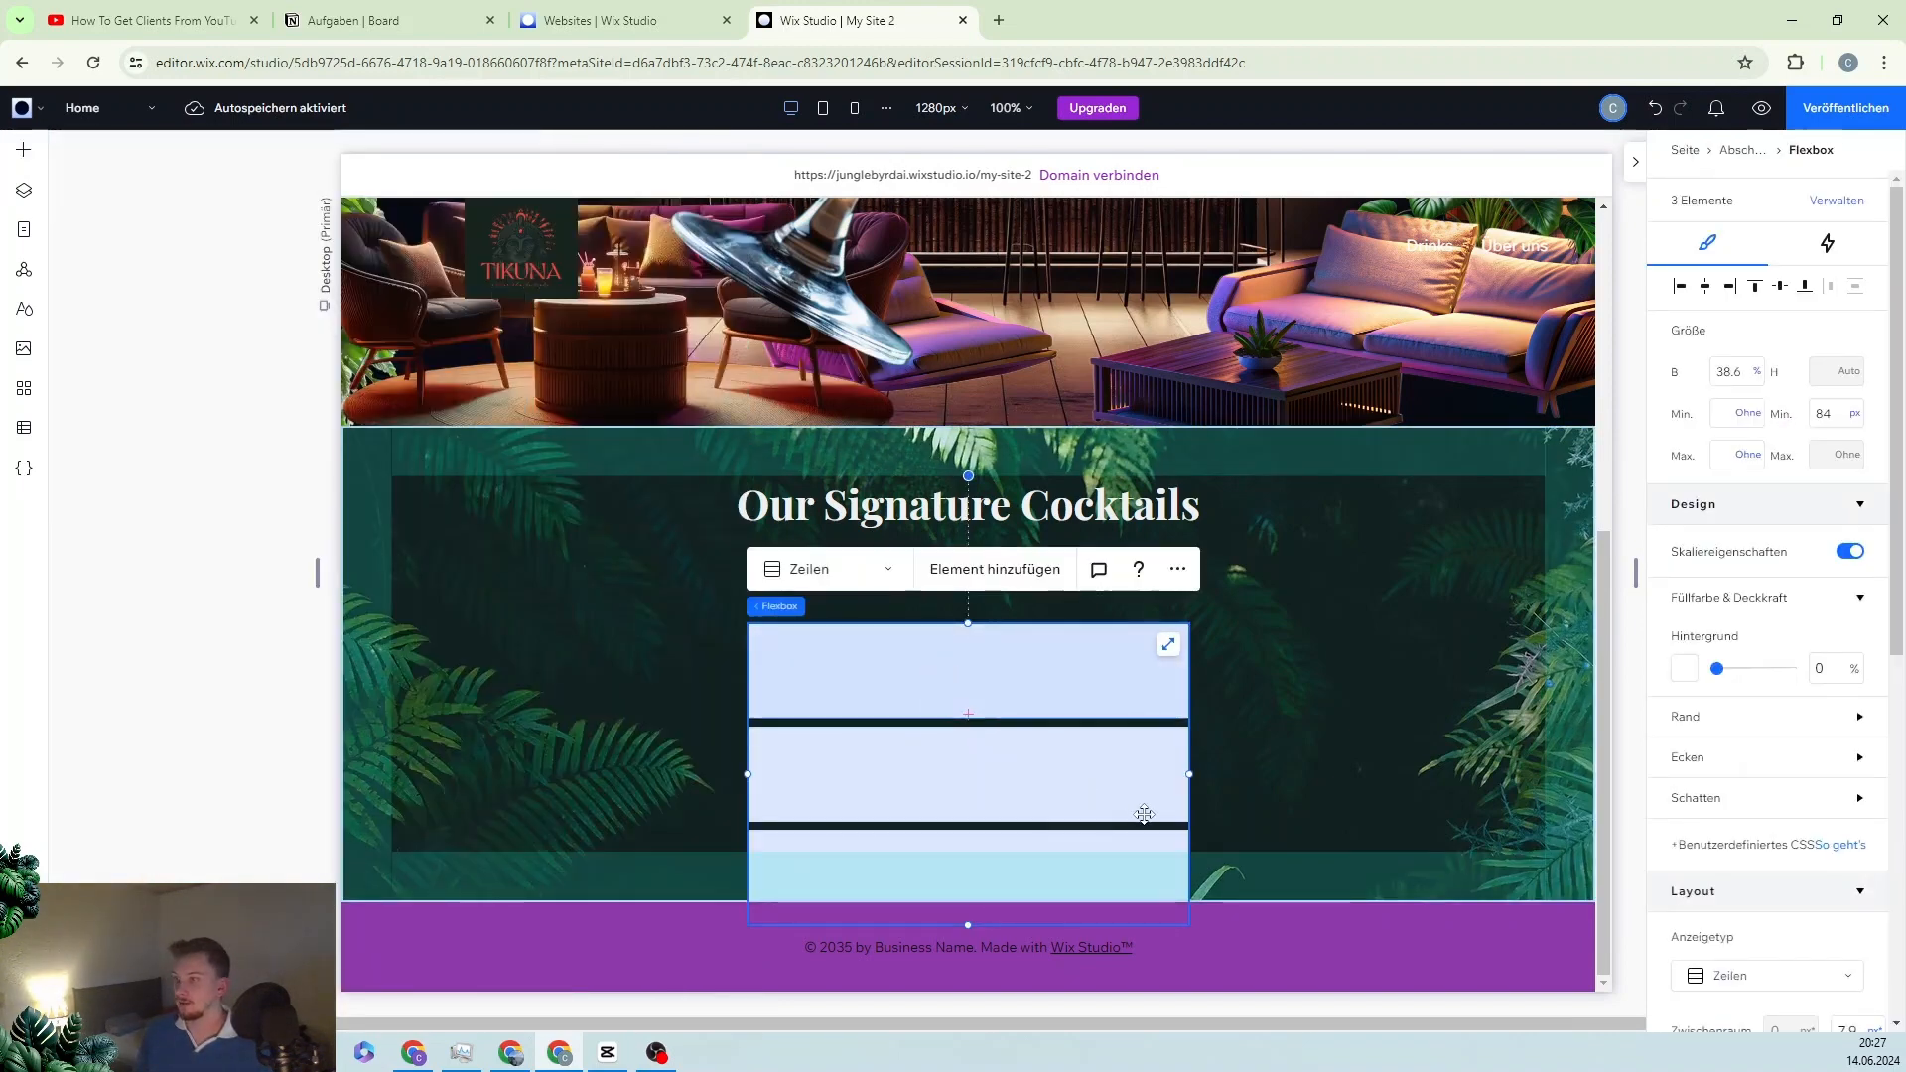
pyautogui.moveTo(801, 622)
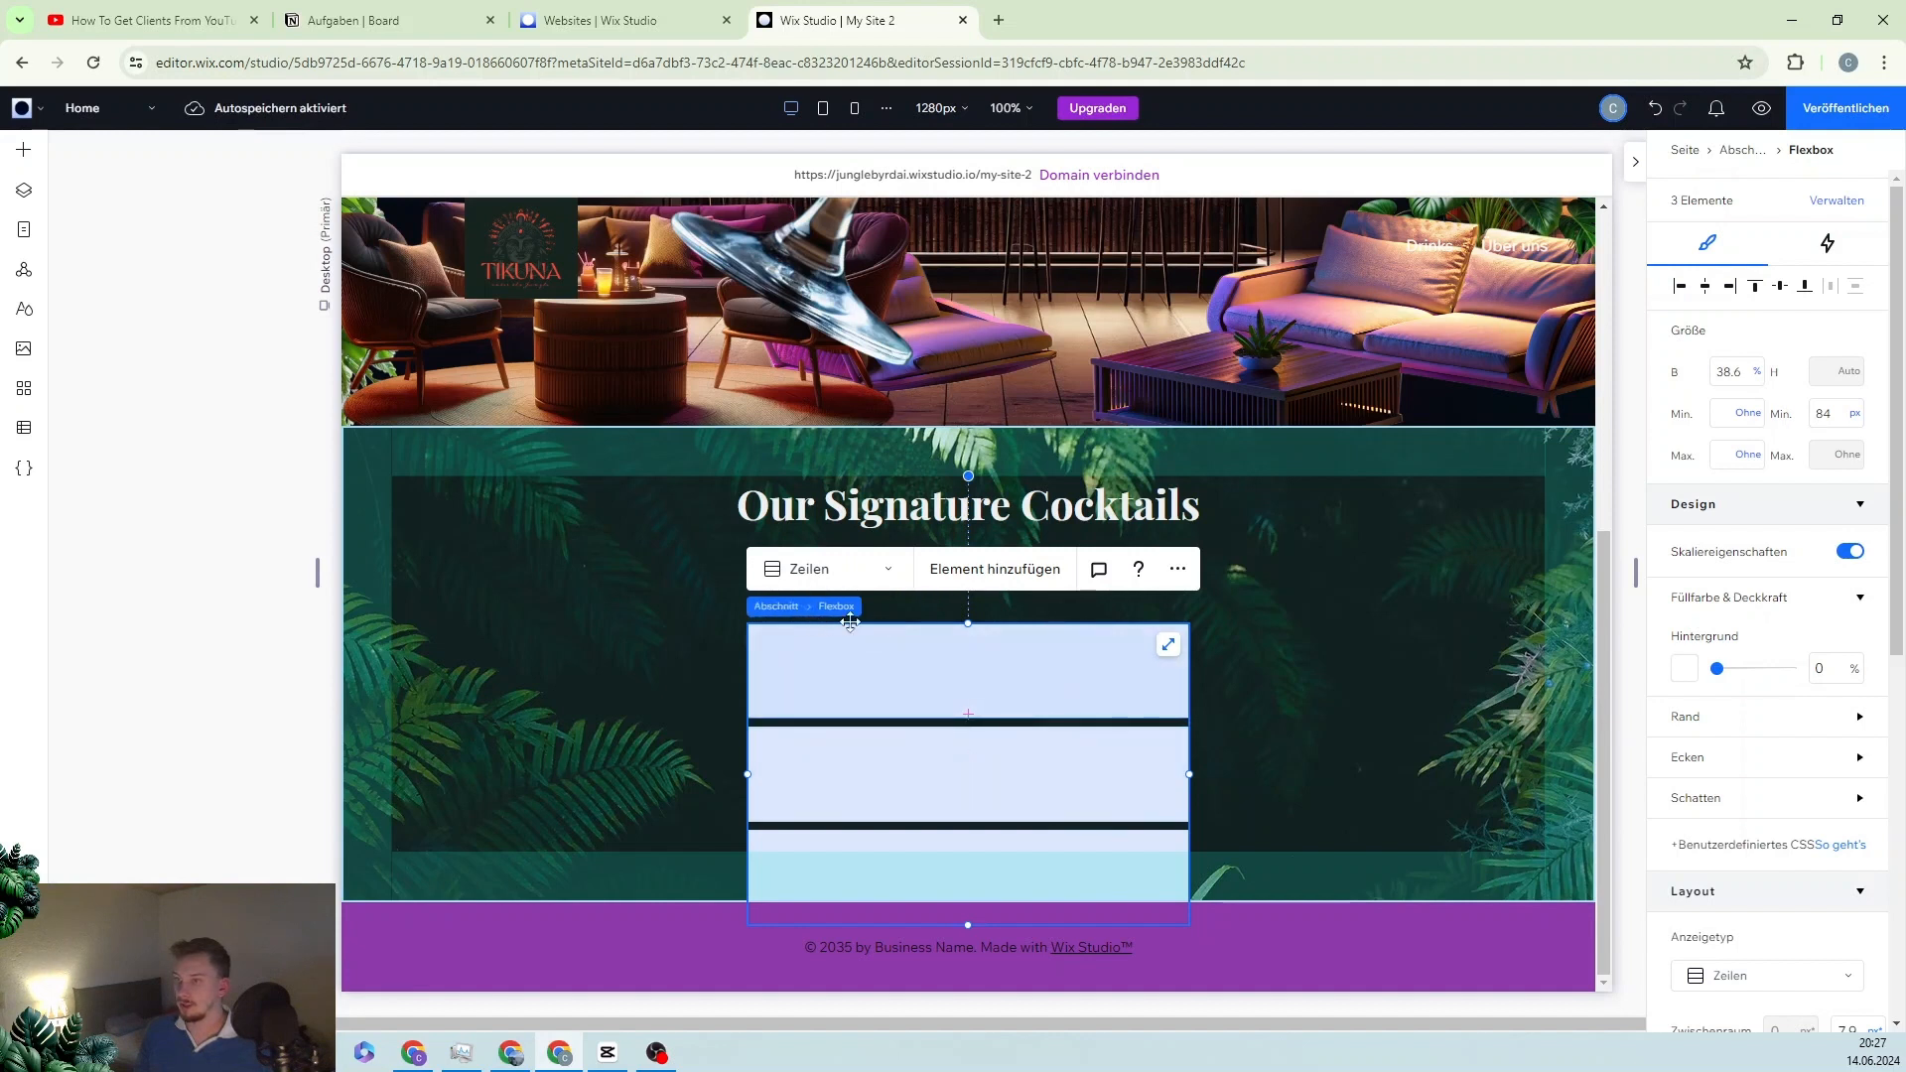
pyautogui.moveTo(940, 654); pyautogui.dragTo(1361, 767)
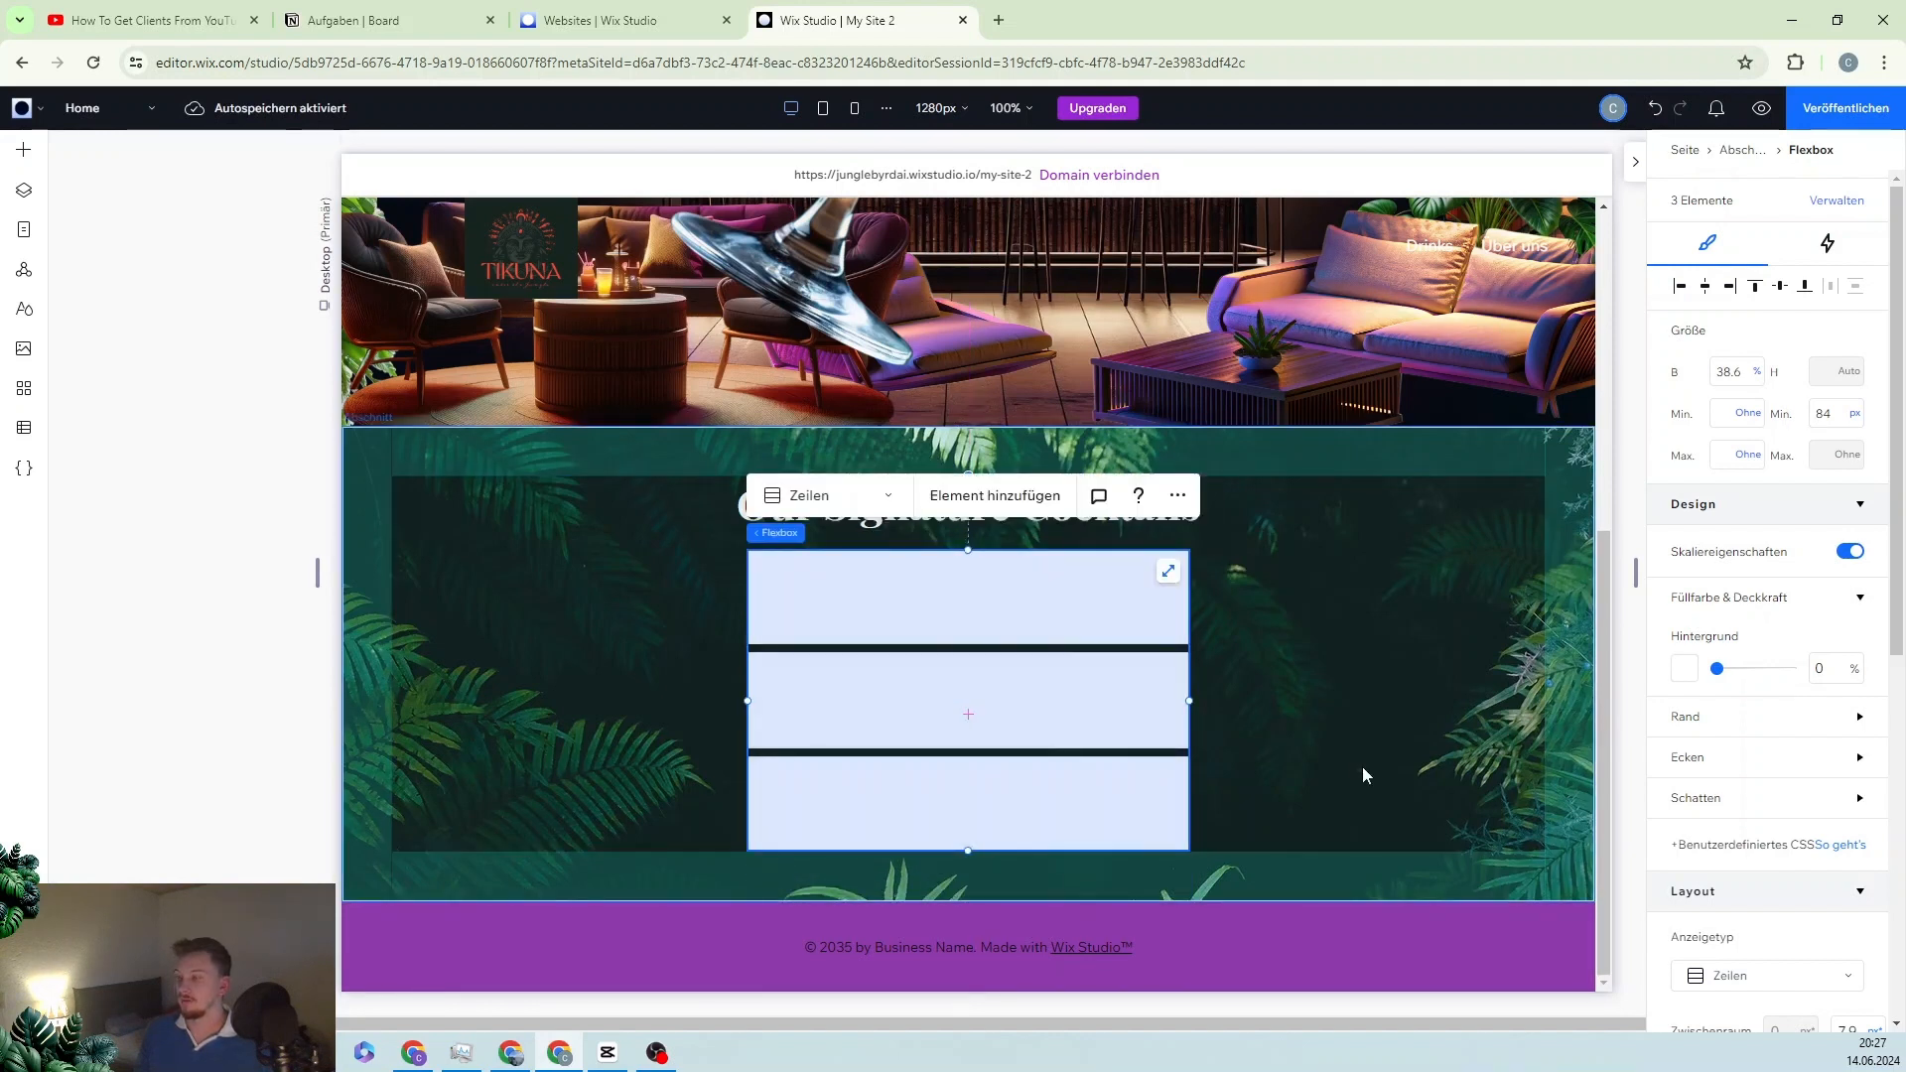
pyautogui.click(1732, 371)
pyautogui.write('10')
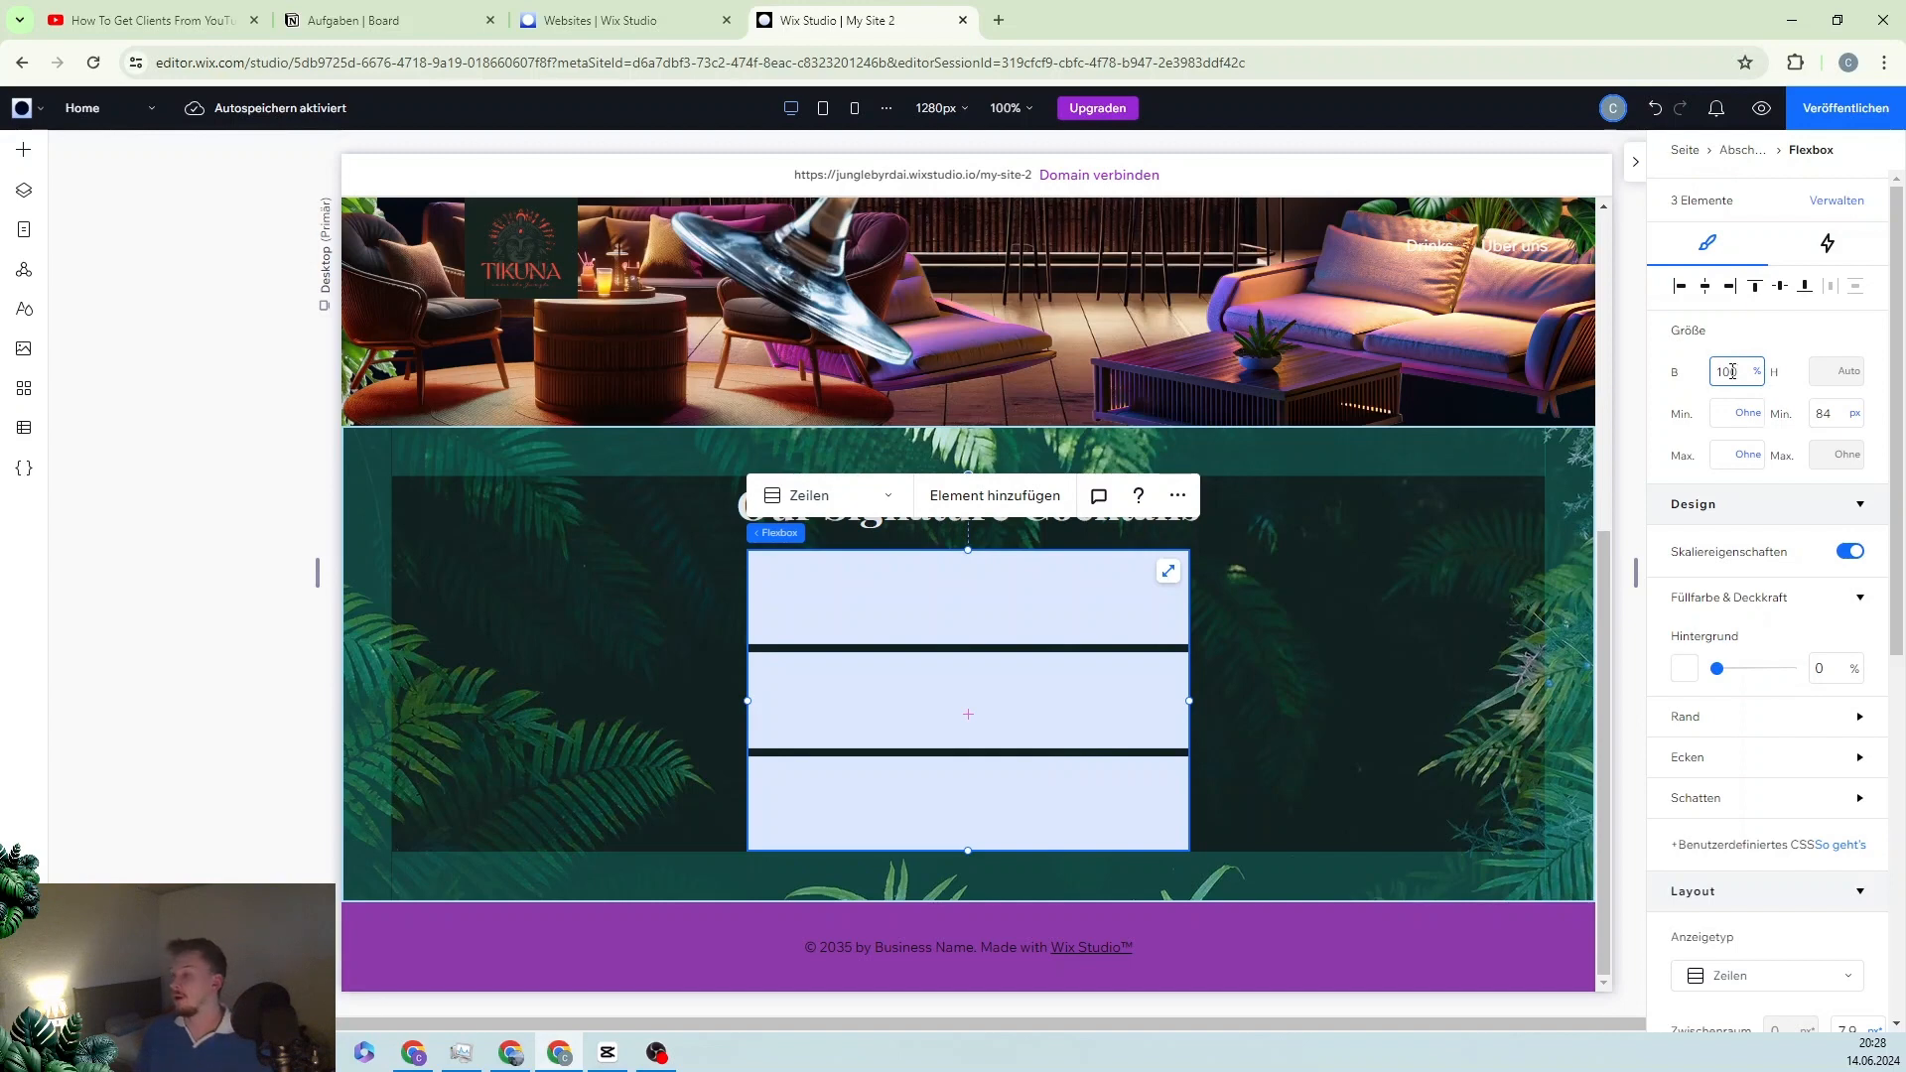
pyautogui.write('0')
pyautogui.press('Return')
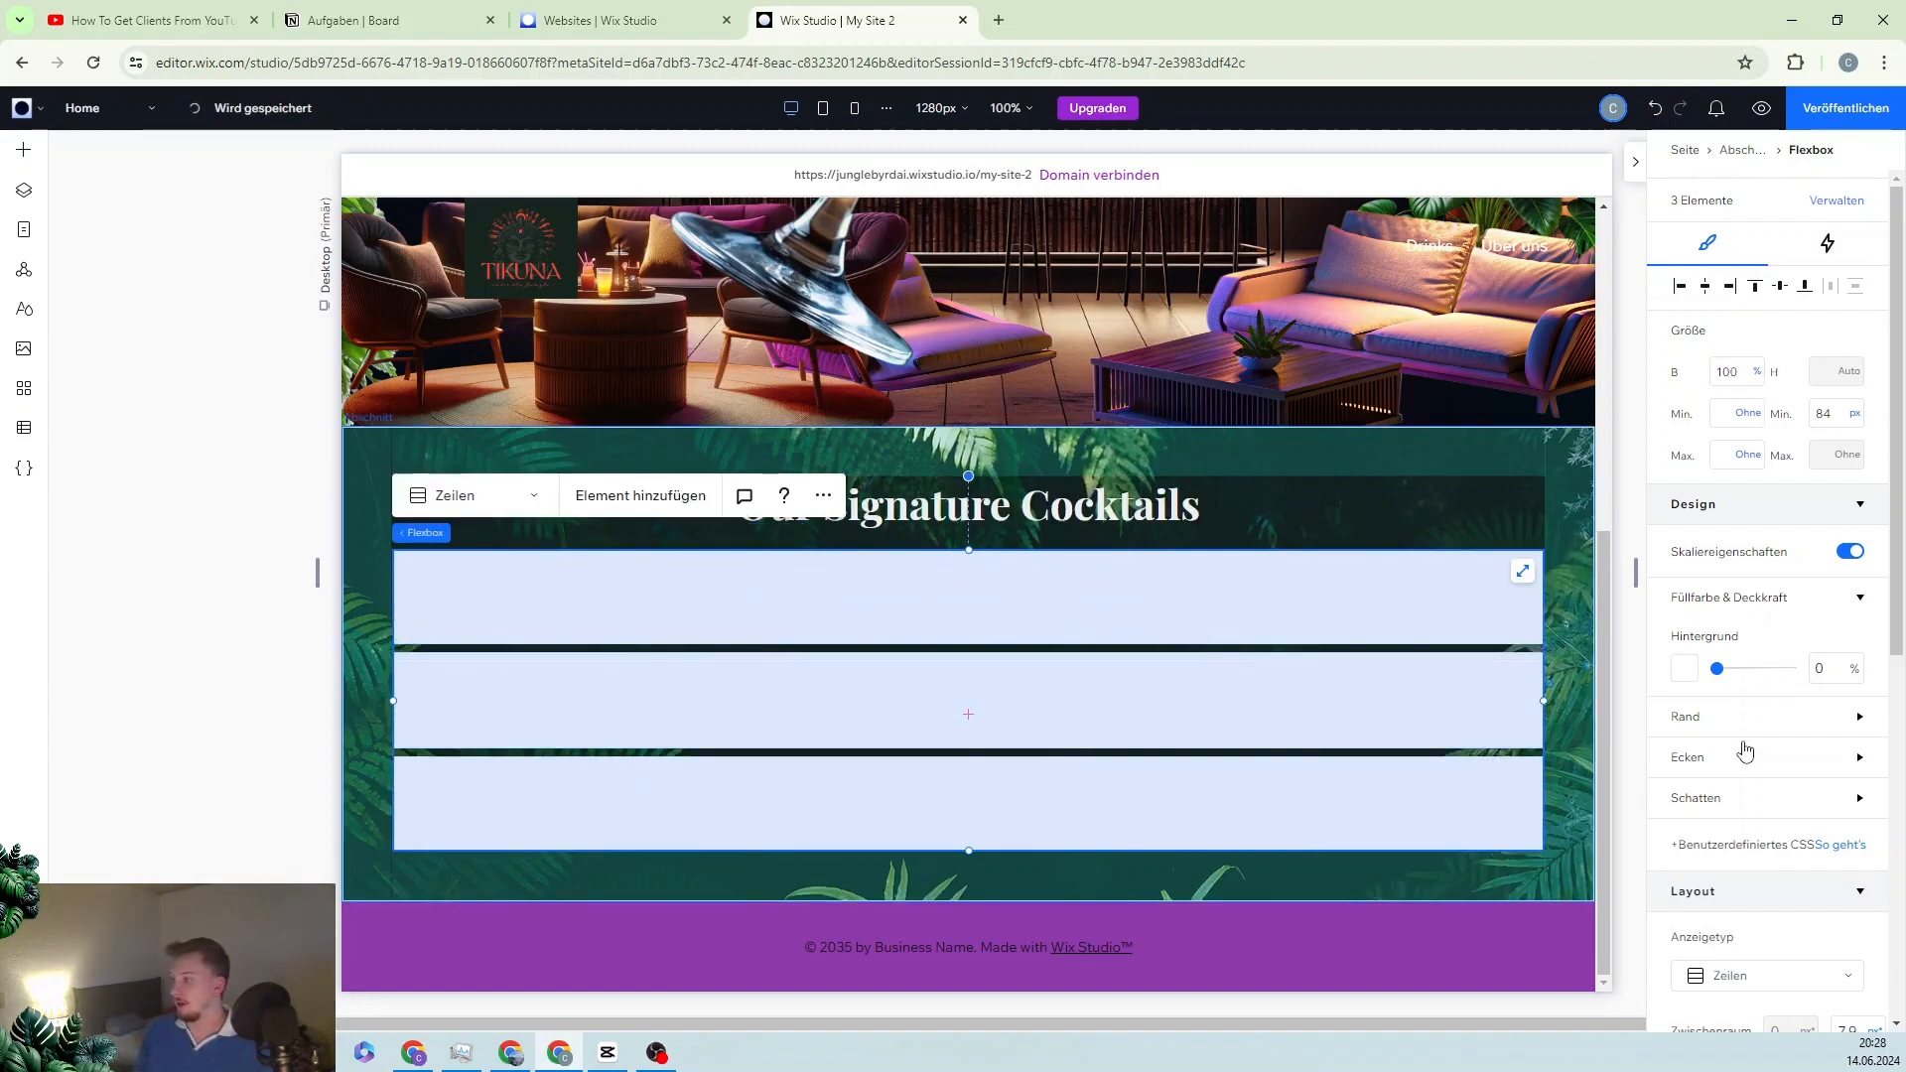
pyautogui.scroll(-4, 1745, 749)
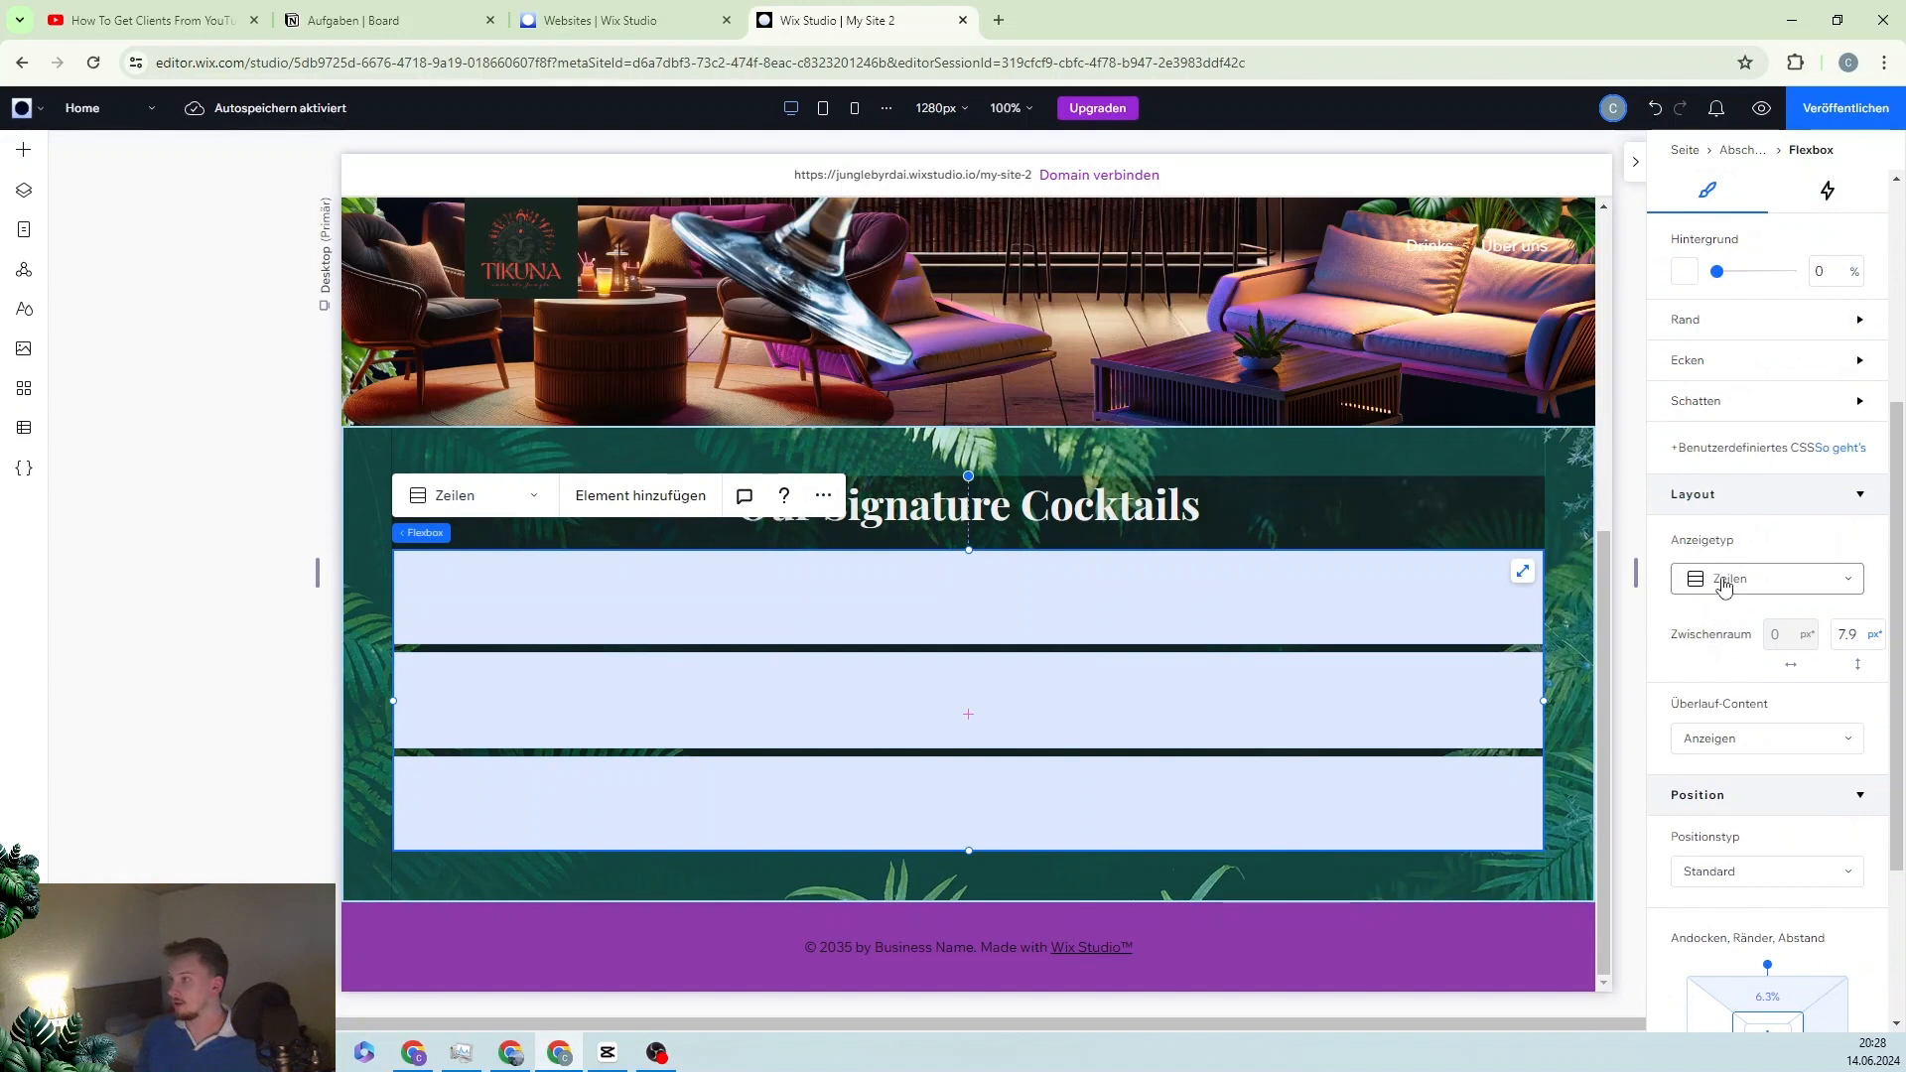
# Step: Switch the flexbox to Slides, hide the scrollbar, make it taller, and show 3 elements per slide
pyautogui.click(1725, 585)
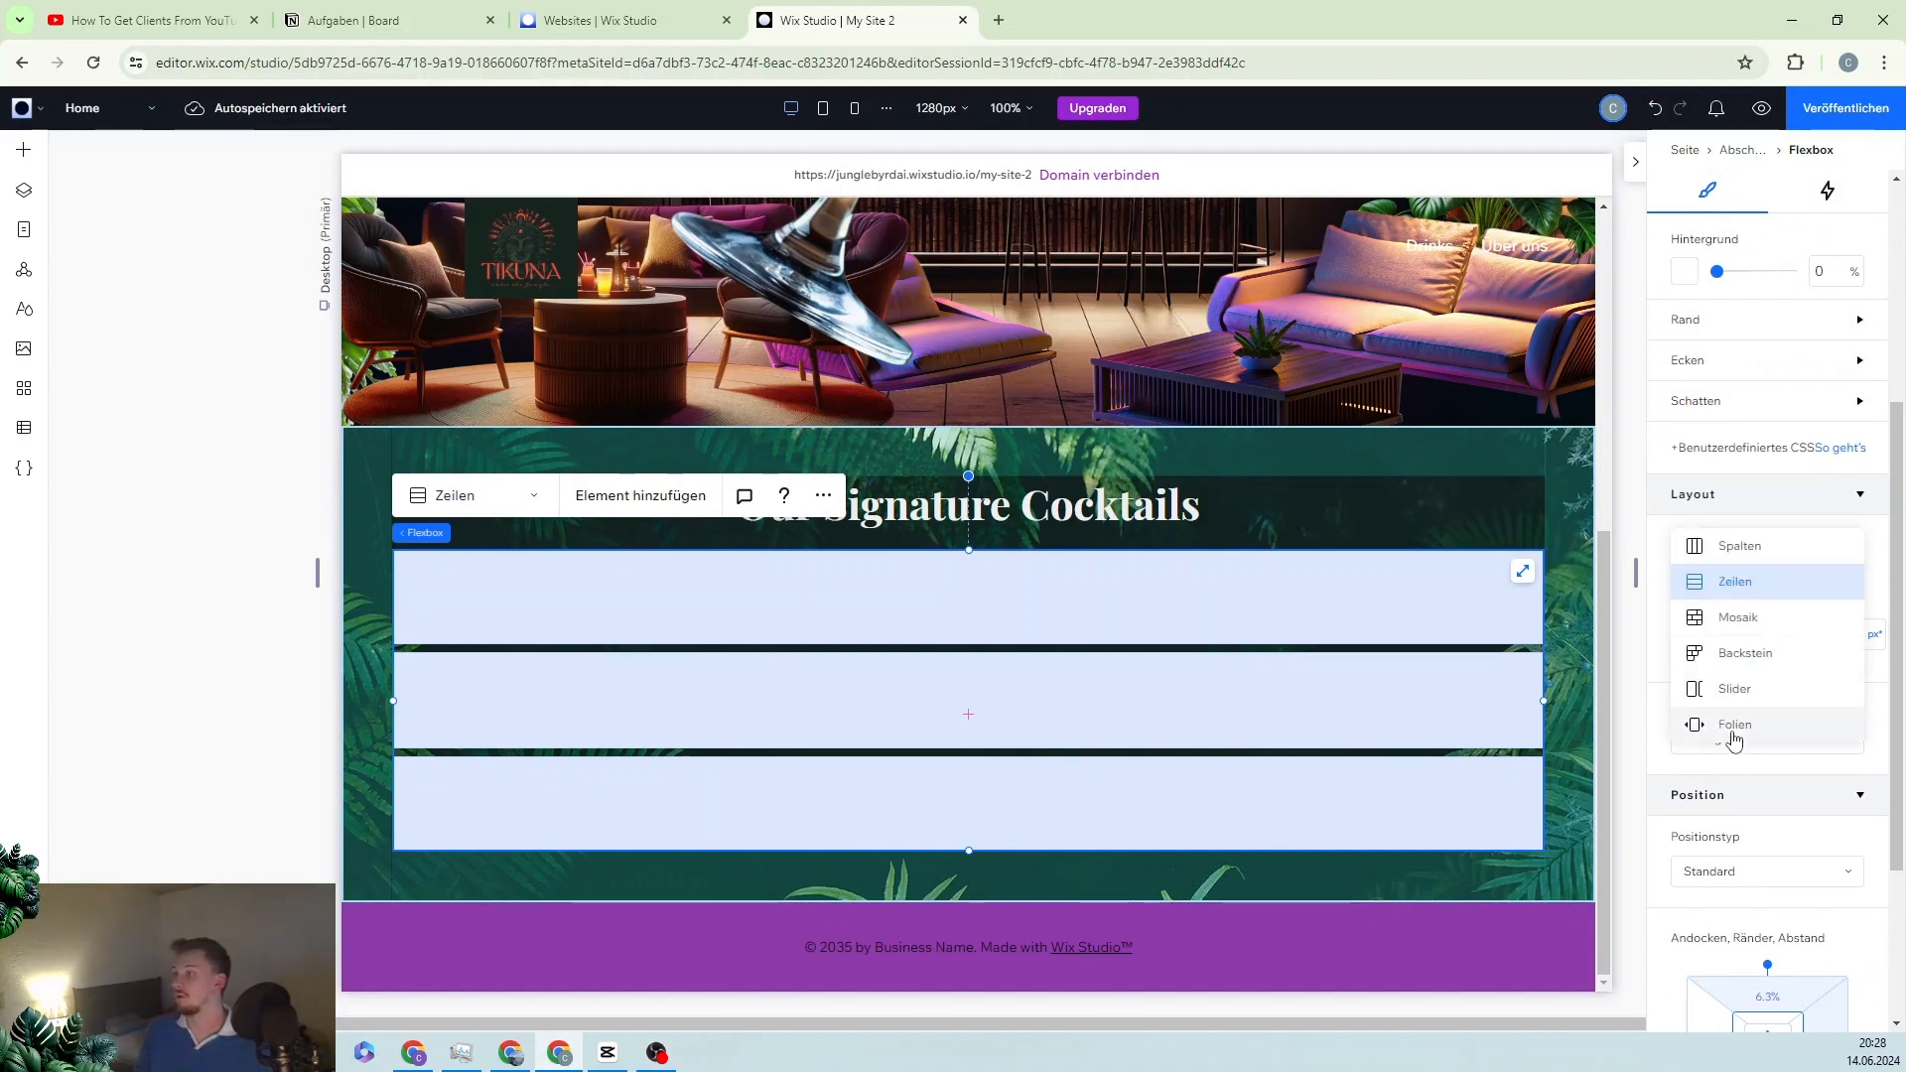
pyautogui.click(1737, 729)
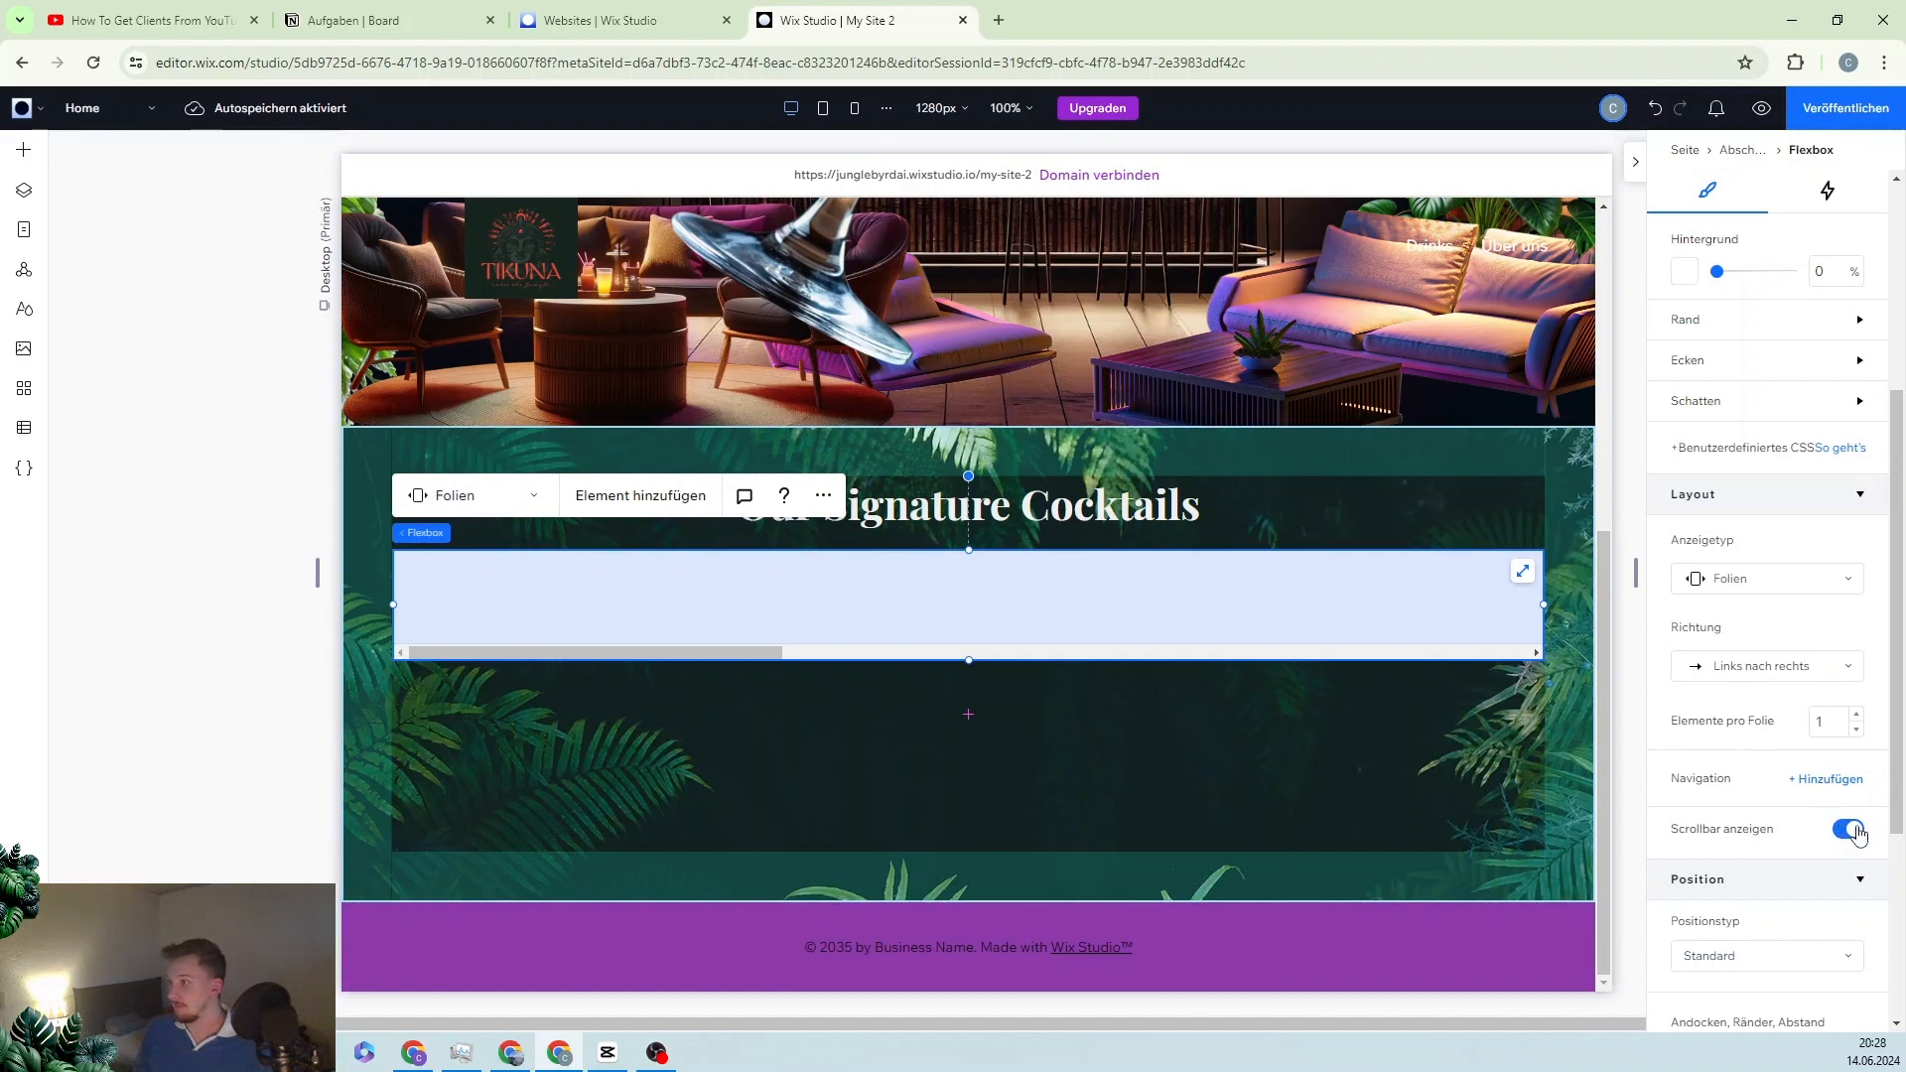
pyautogui.click(1852, 830)
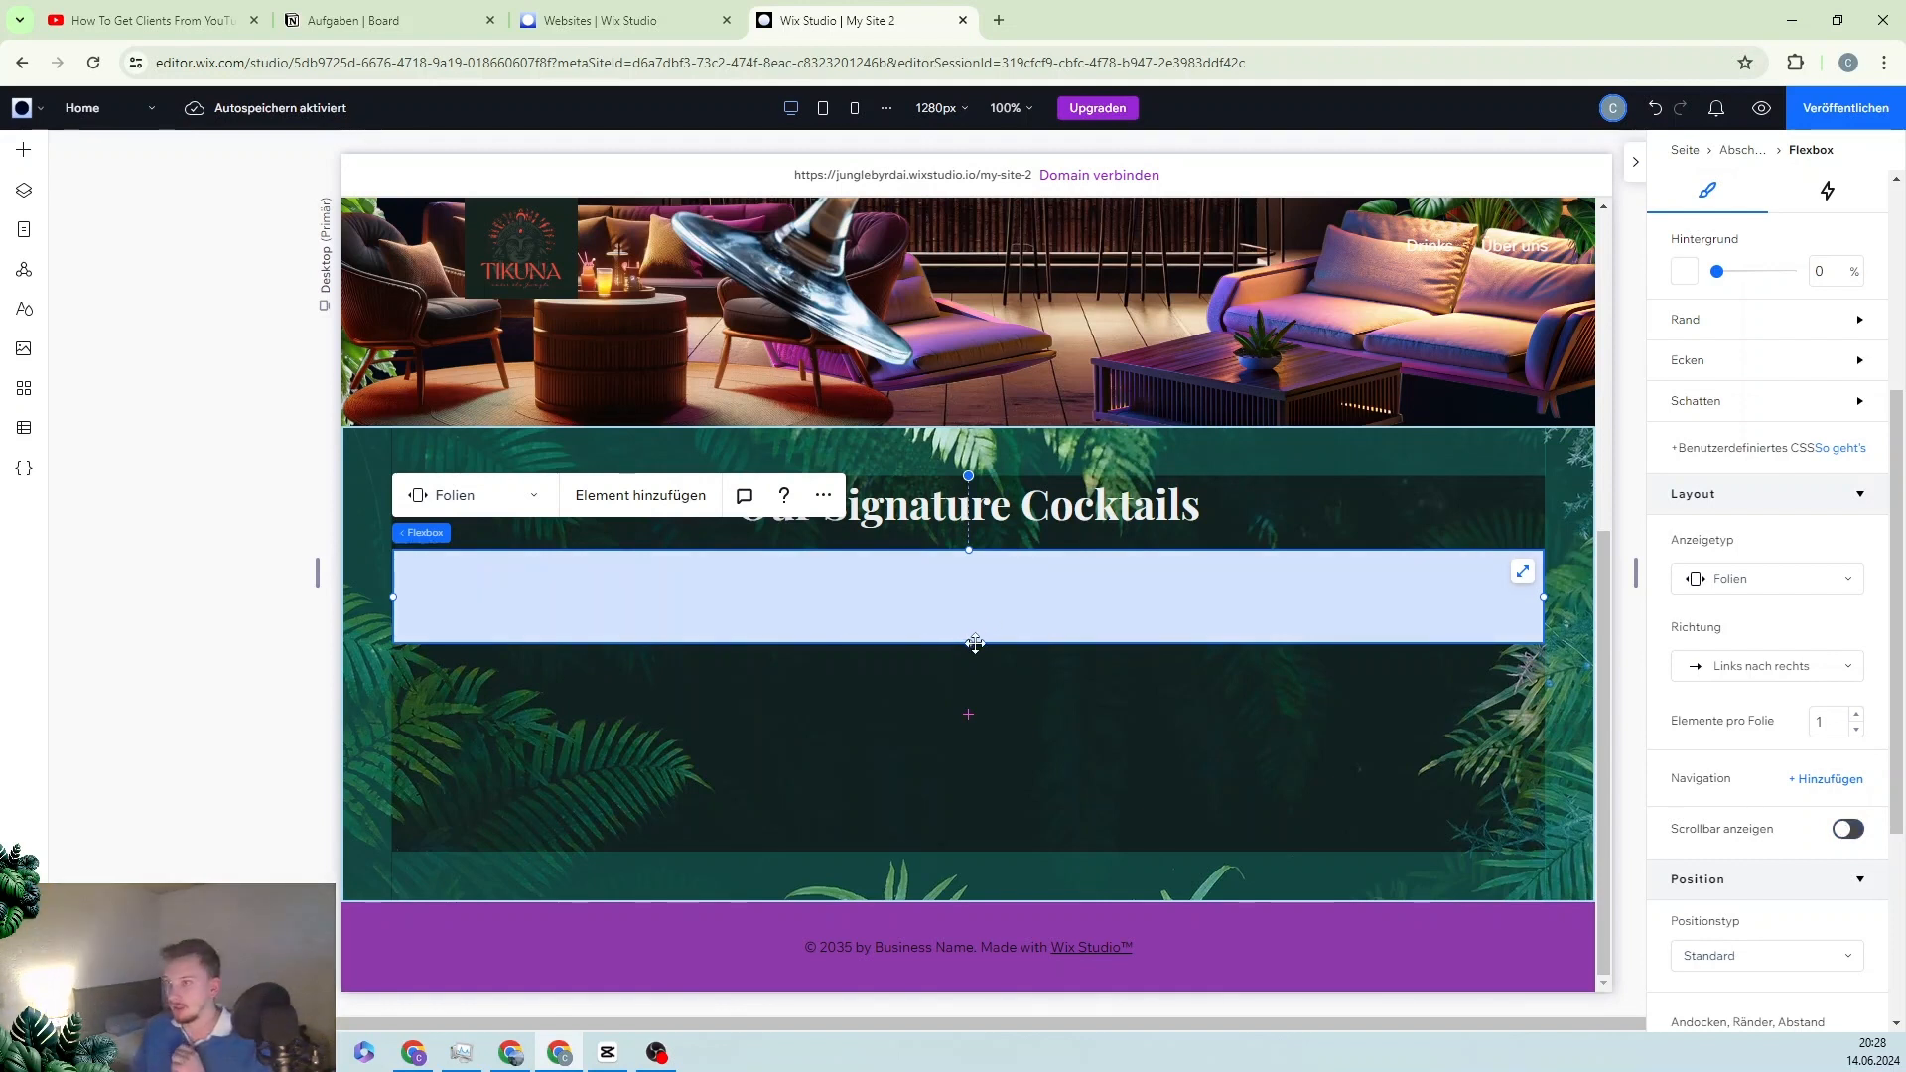
pyautogui.moveTo(969, 644); pyautogui.dragTo(967, 758)
pyautogui.moveTo(955, 809); pyautogui.dragTo(987, 868)
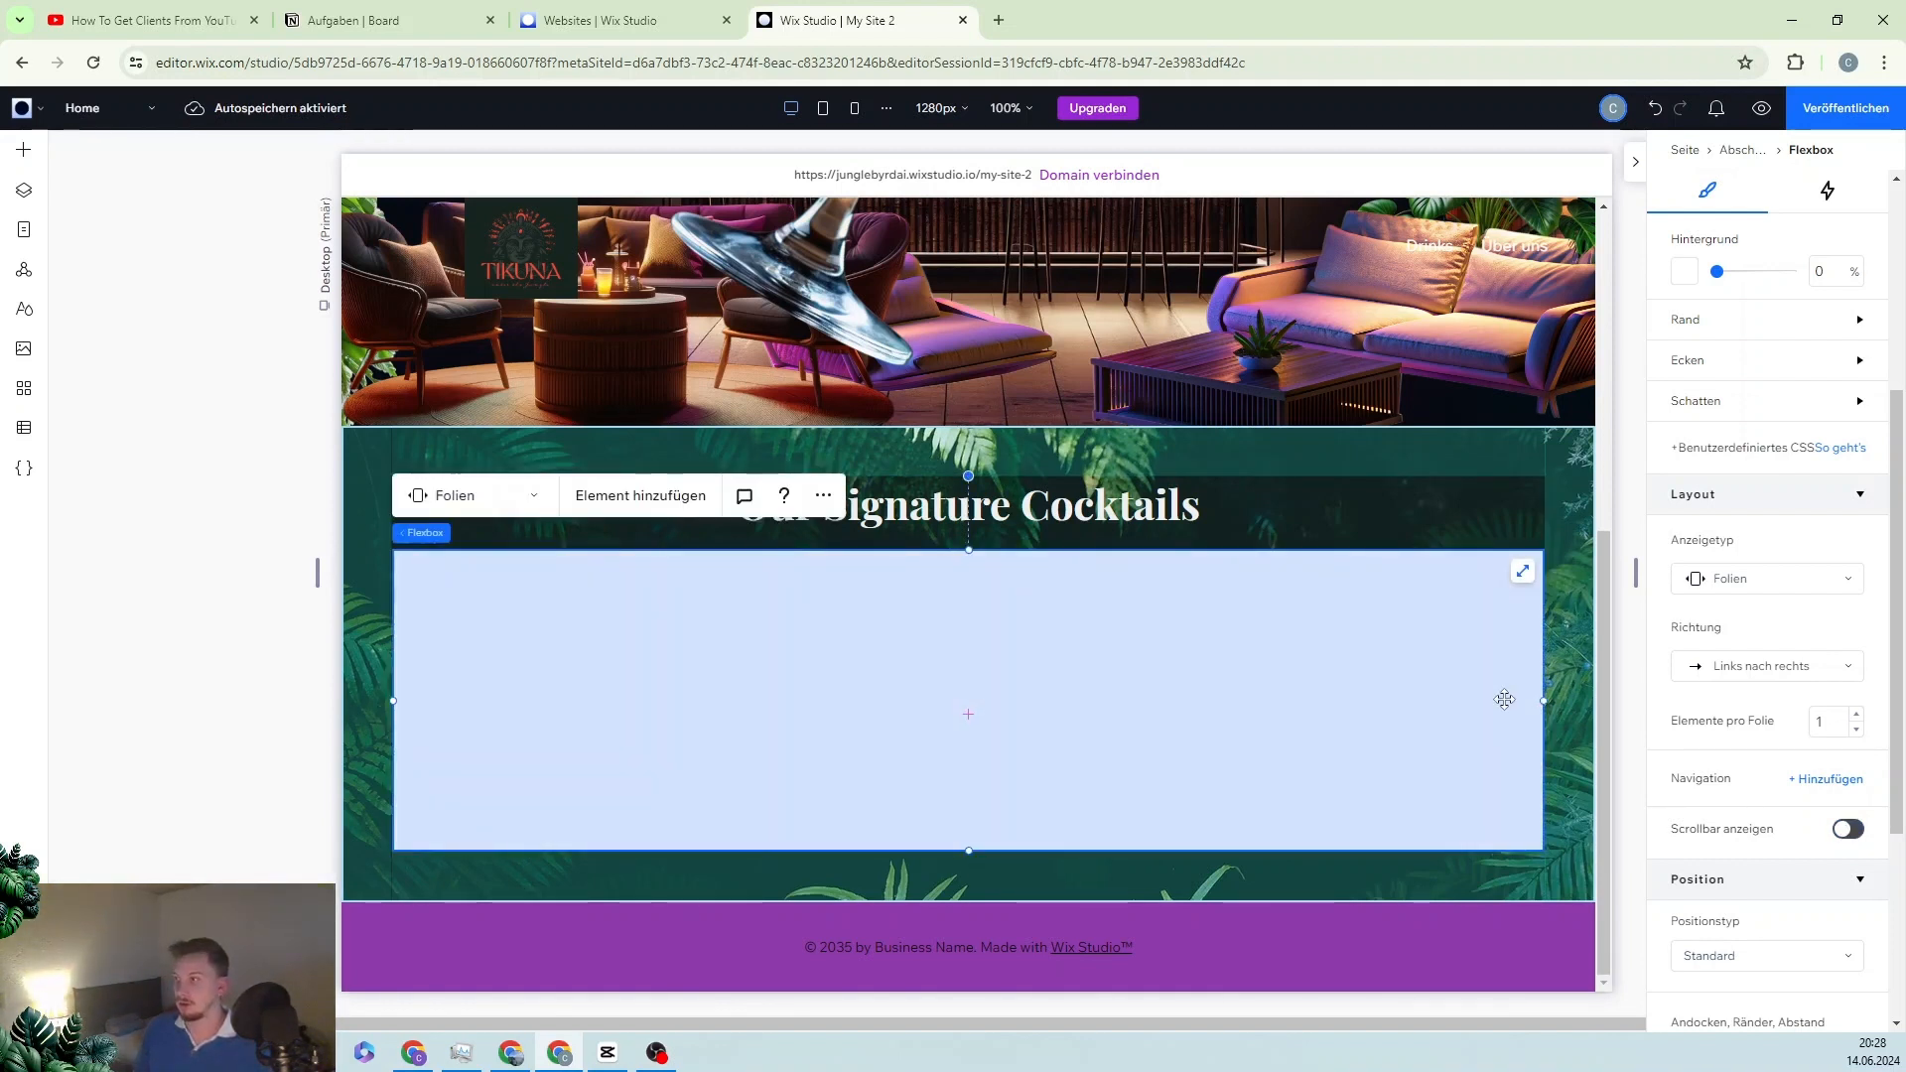
pyautogui.click(1856, 715)
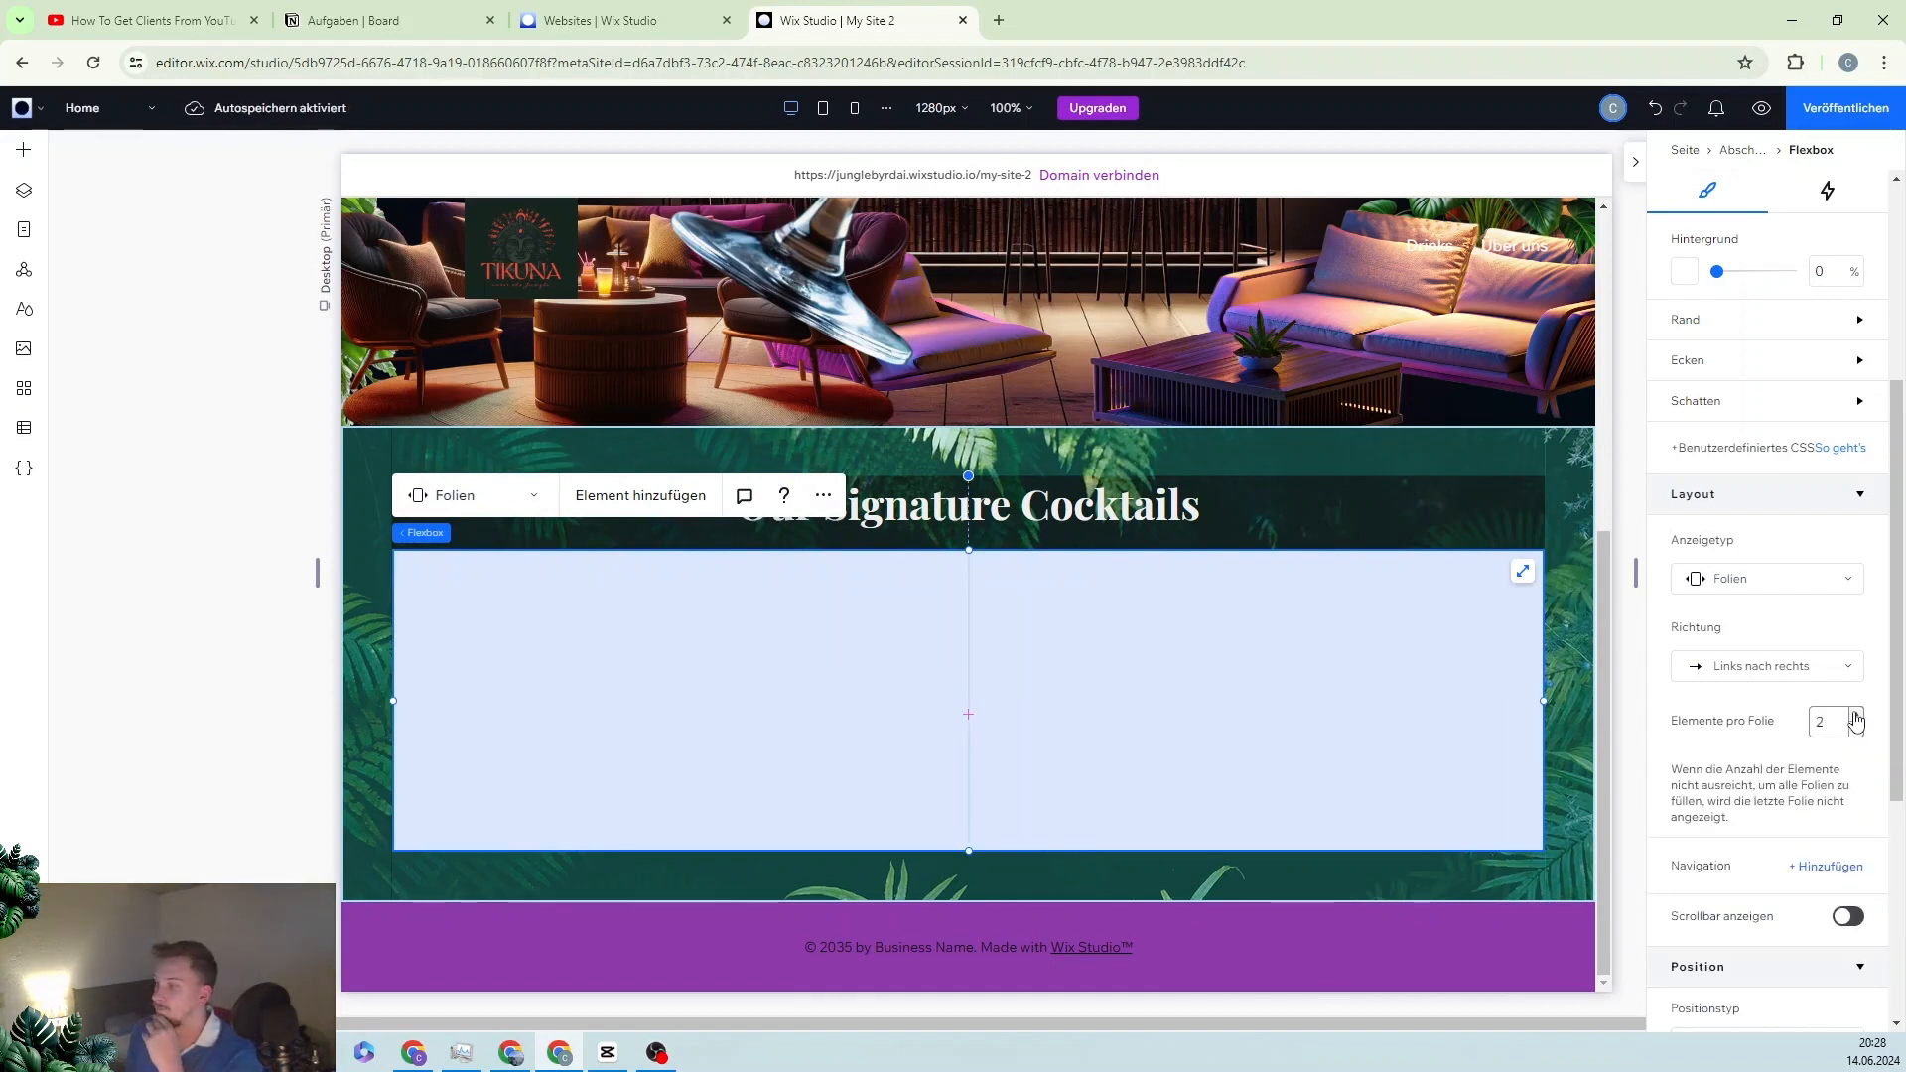
pyautogui.click(1856, 715)
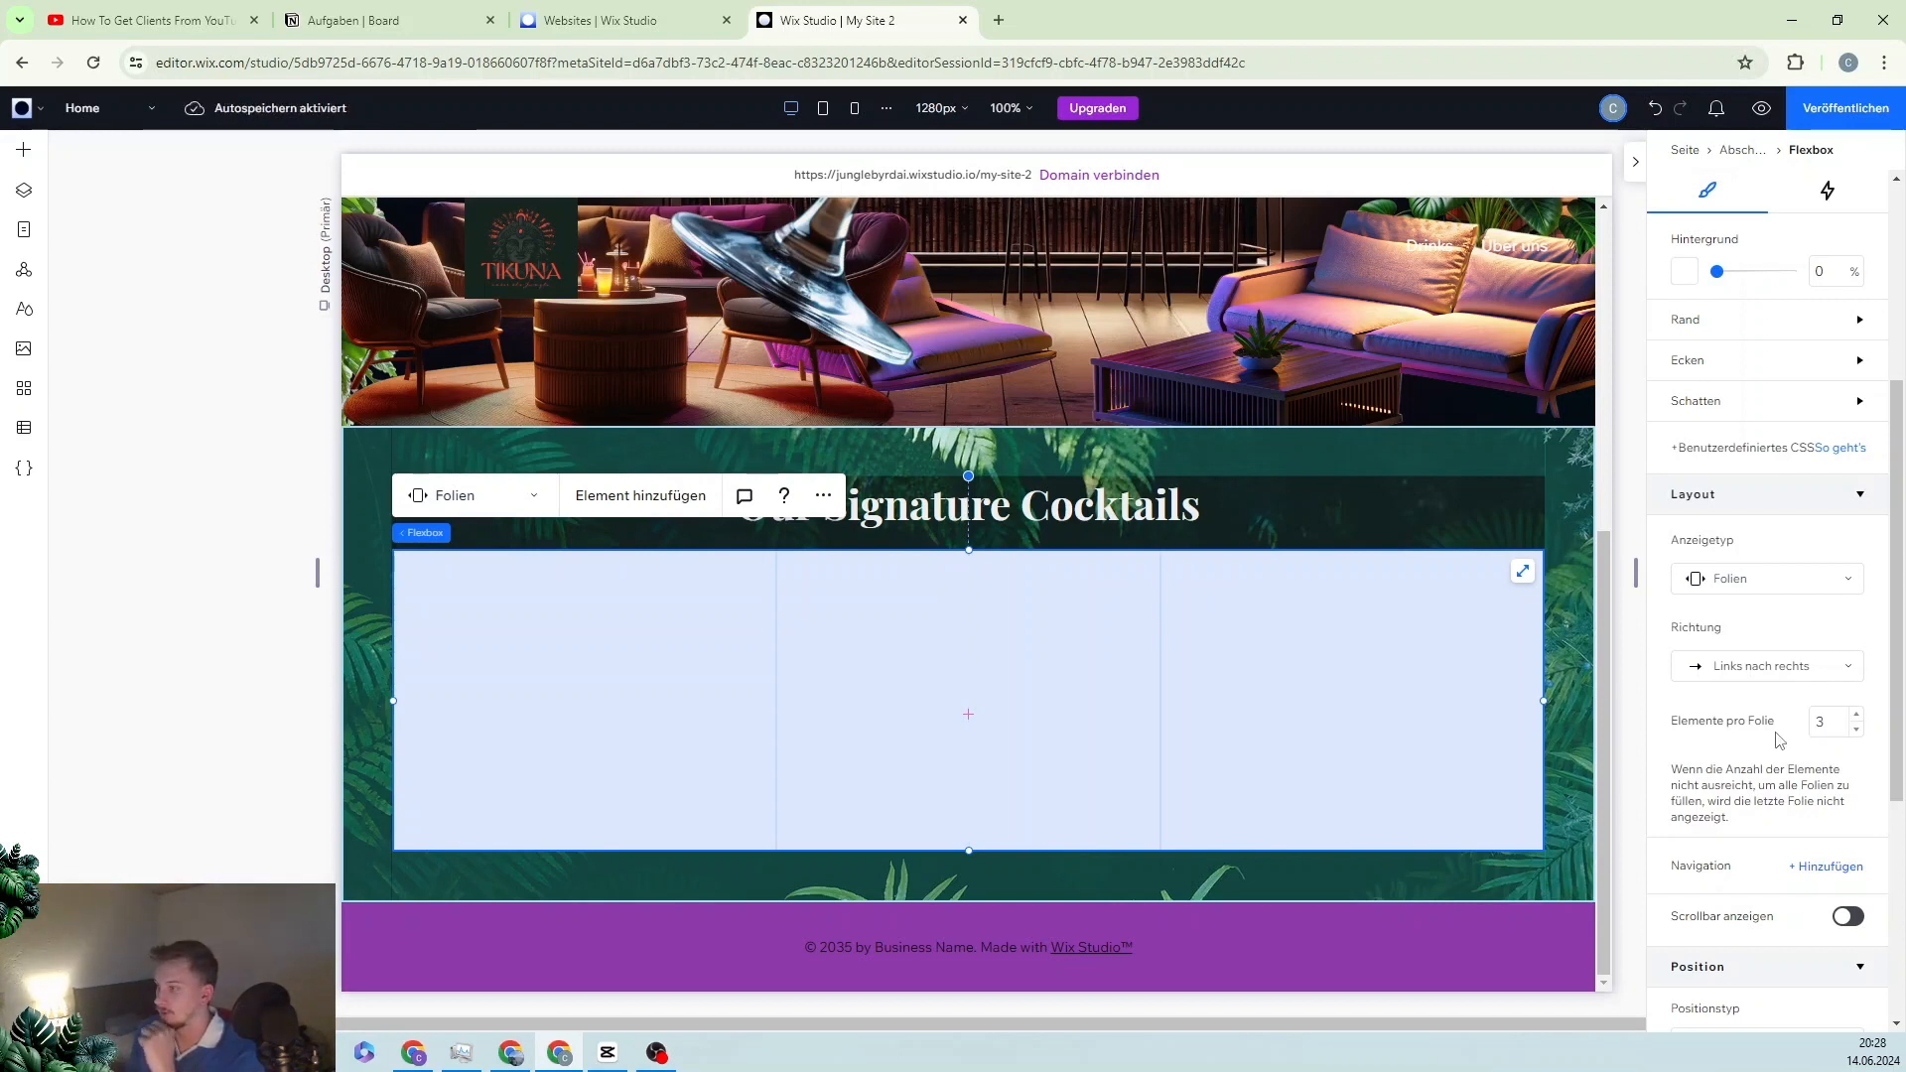
pyautogui.click(550, 689)
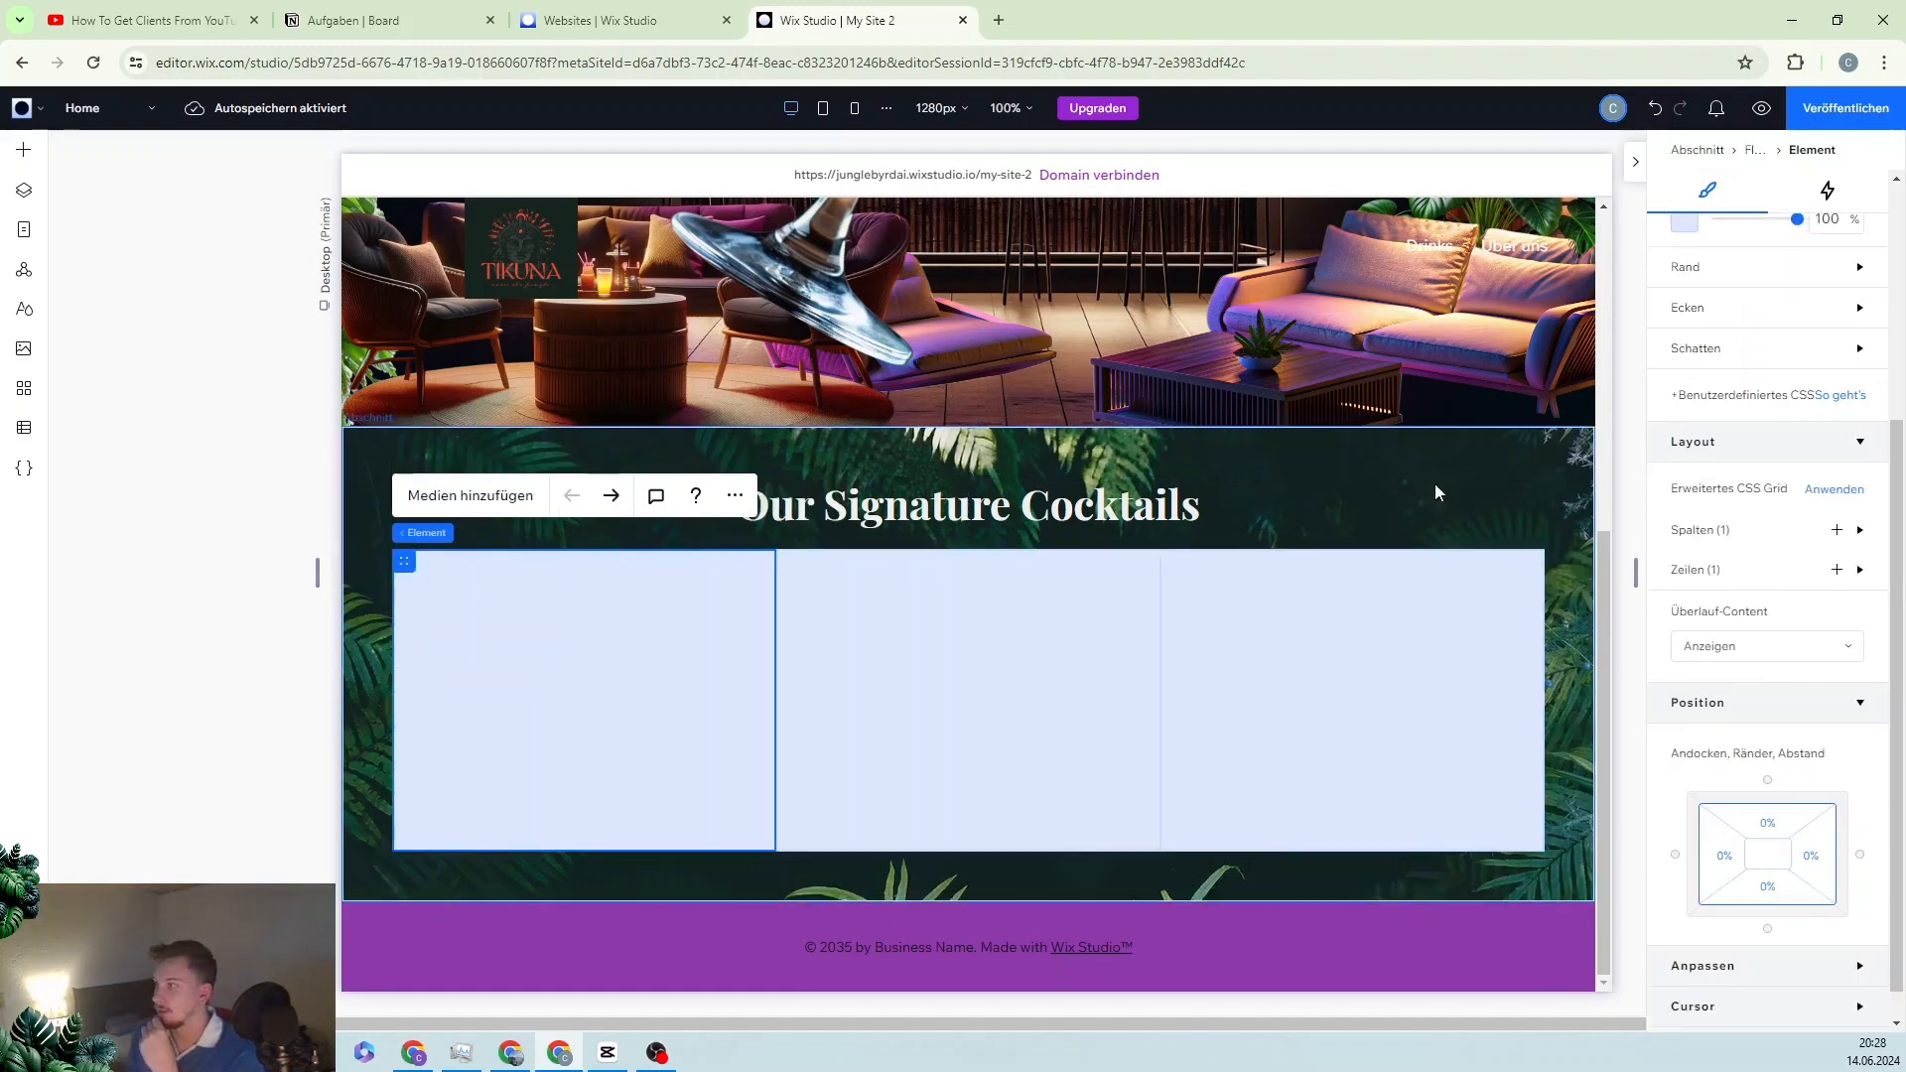
# Step: Drag the background opacity of each of the three slide cells down to 0%
pyautogui.scroll(4, 1735, 584)
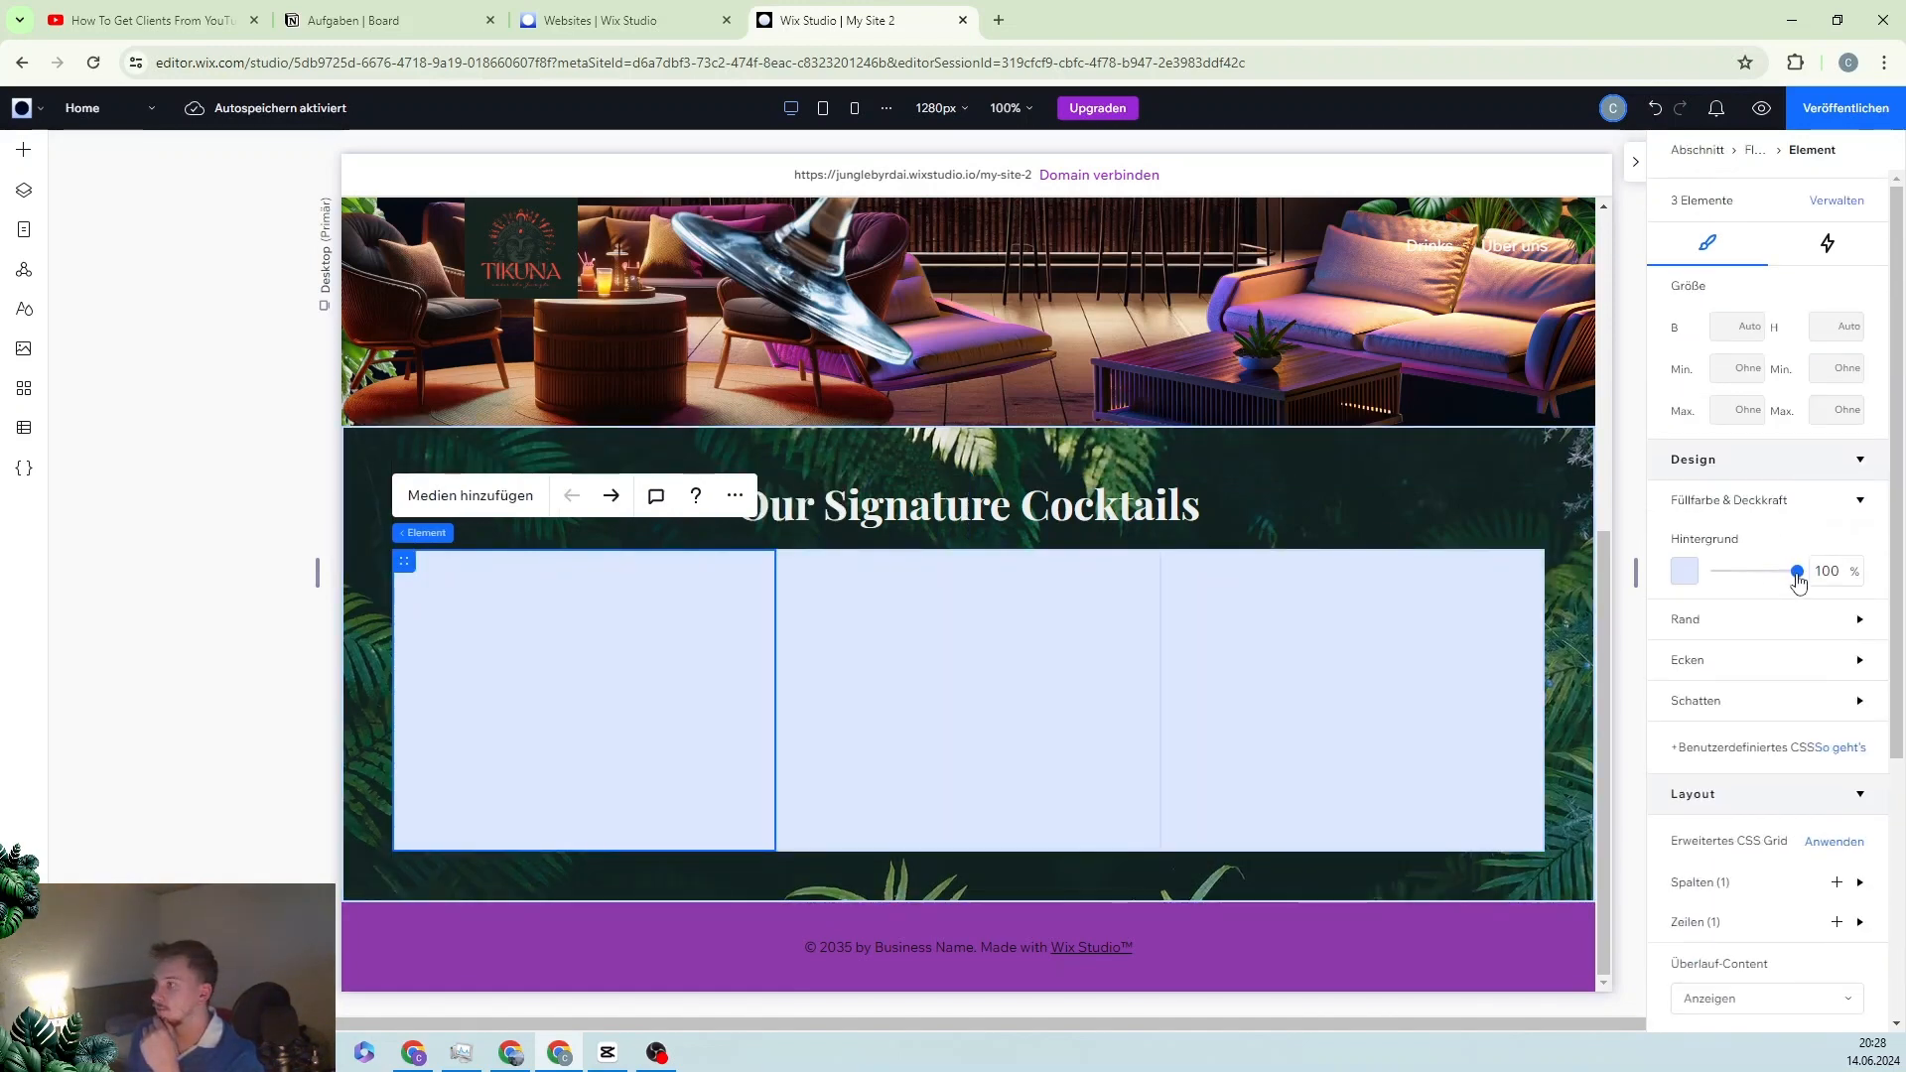
pyautogui.moveTo(1798, 580); pyautogui.dragTo(1687, 580)
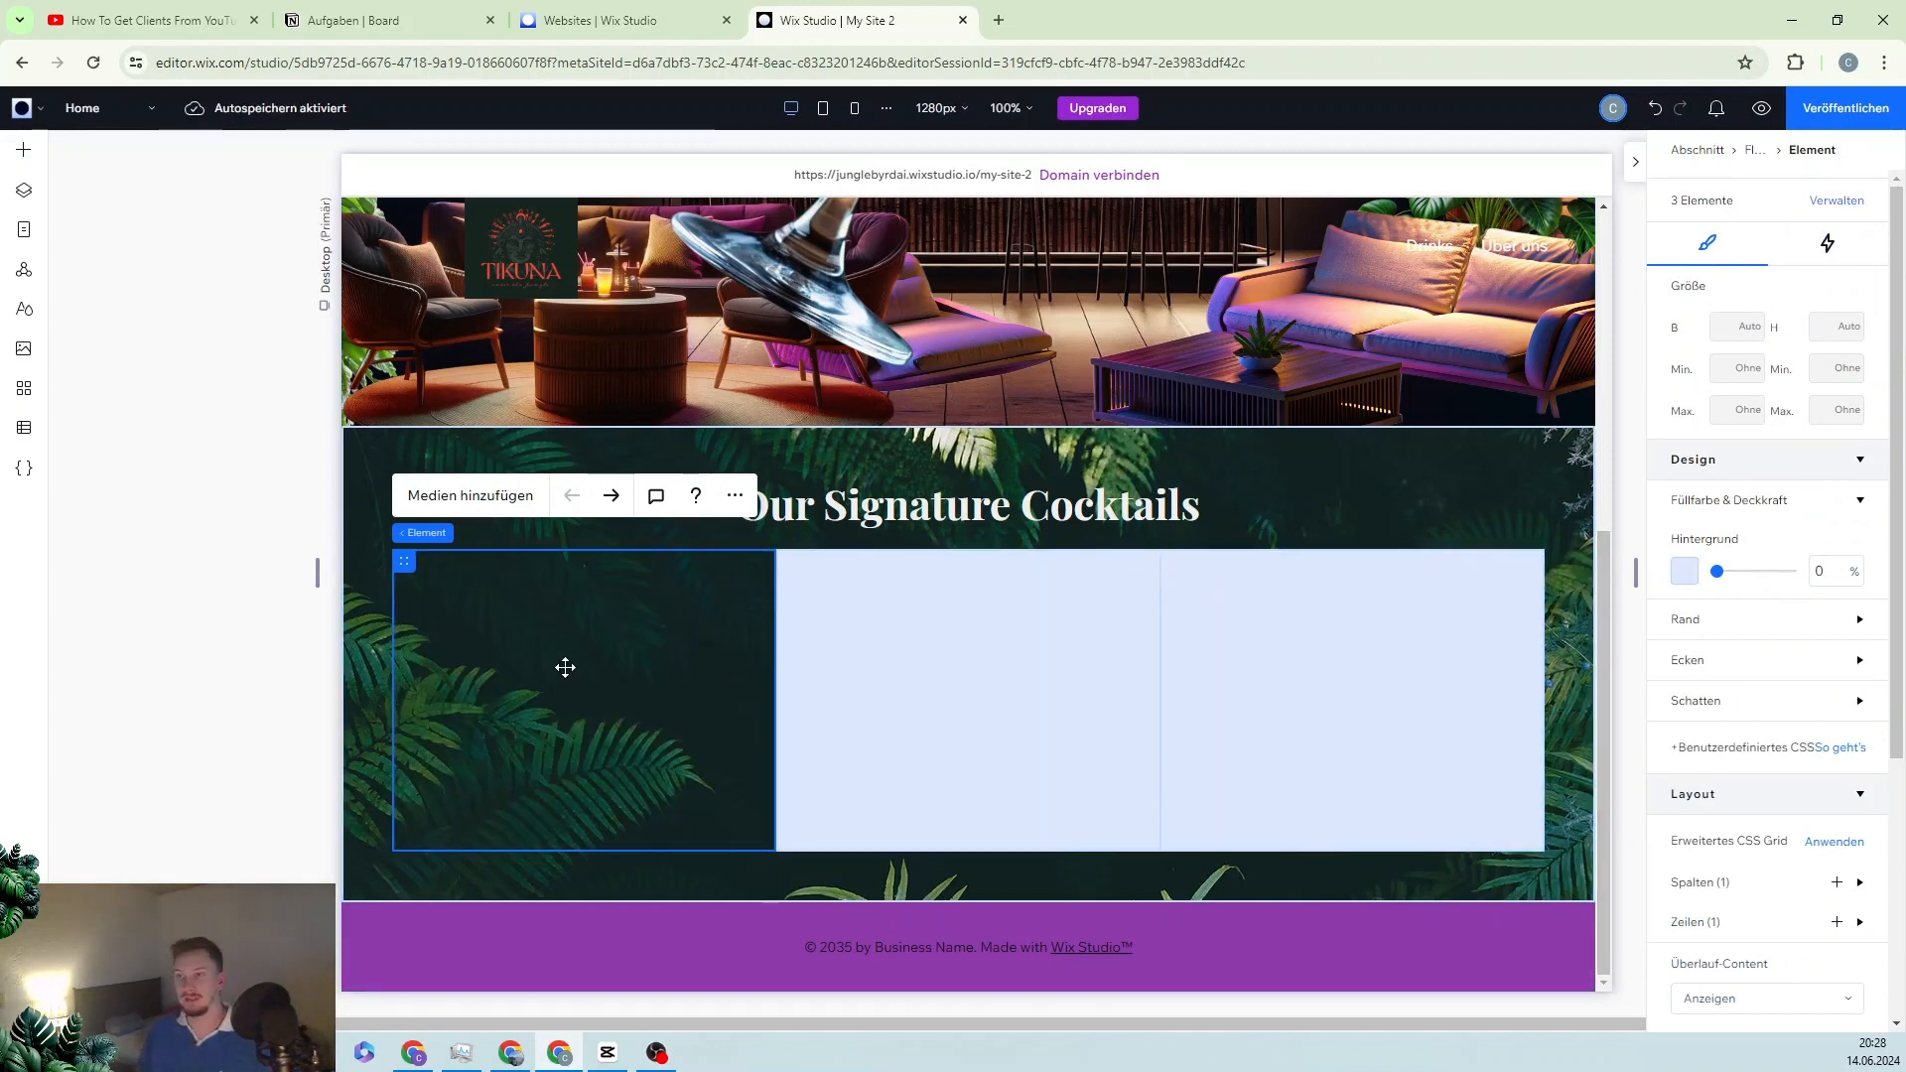
pyautogui.click(826, 635)
pyautogui.moveTo(1799, 574); pyautogui.dragTo(1605, 574)
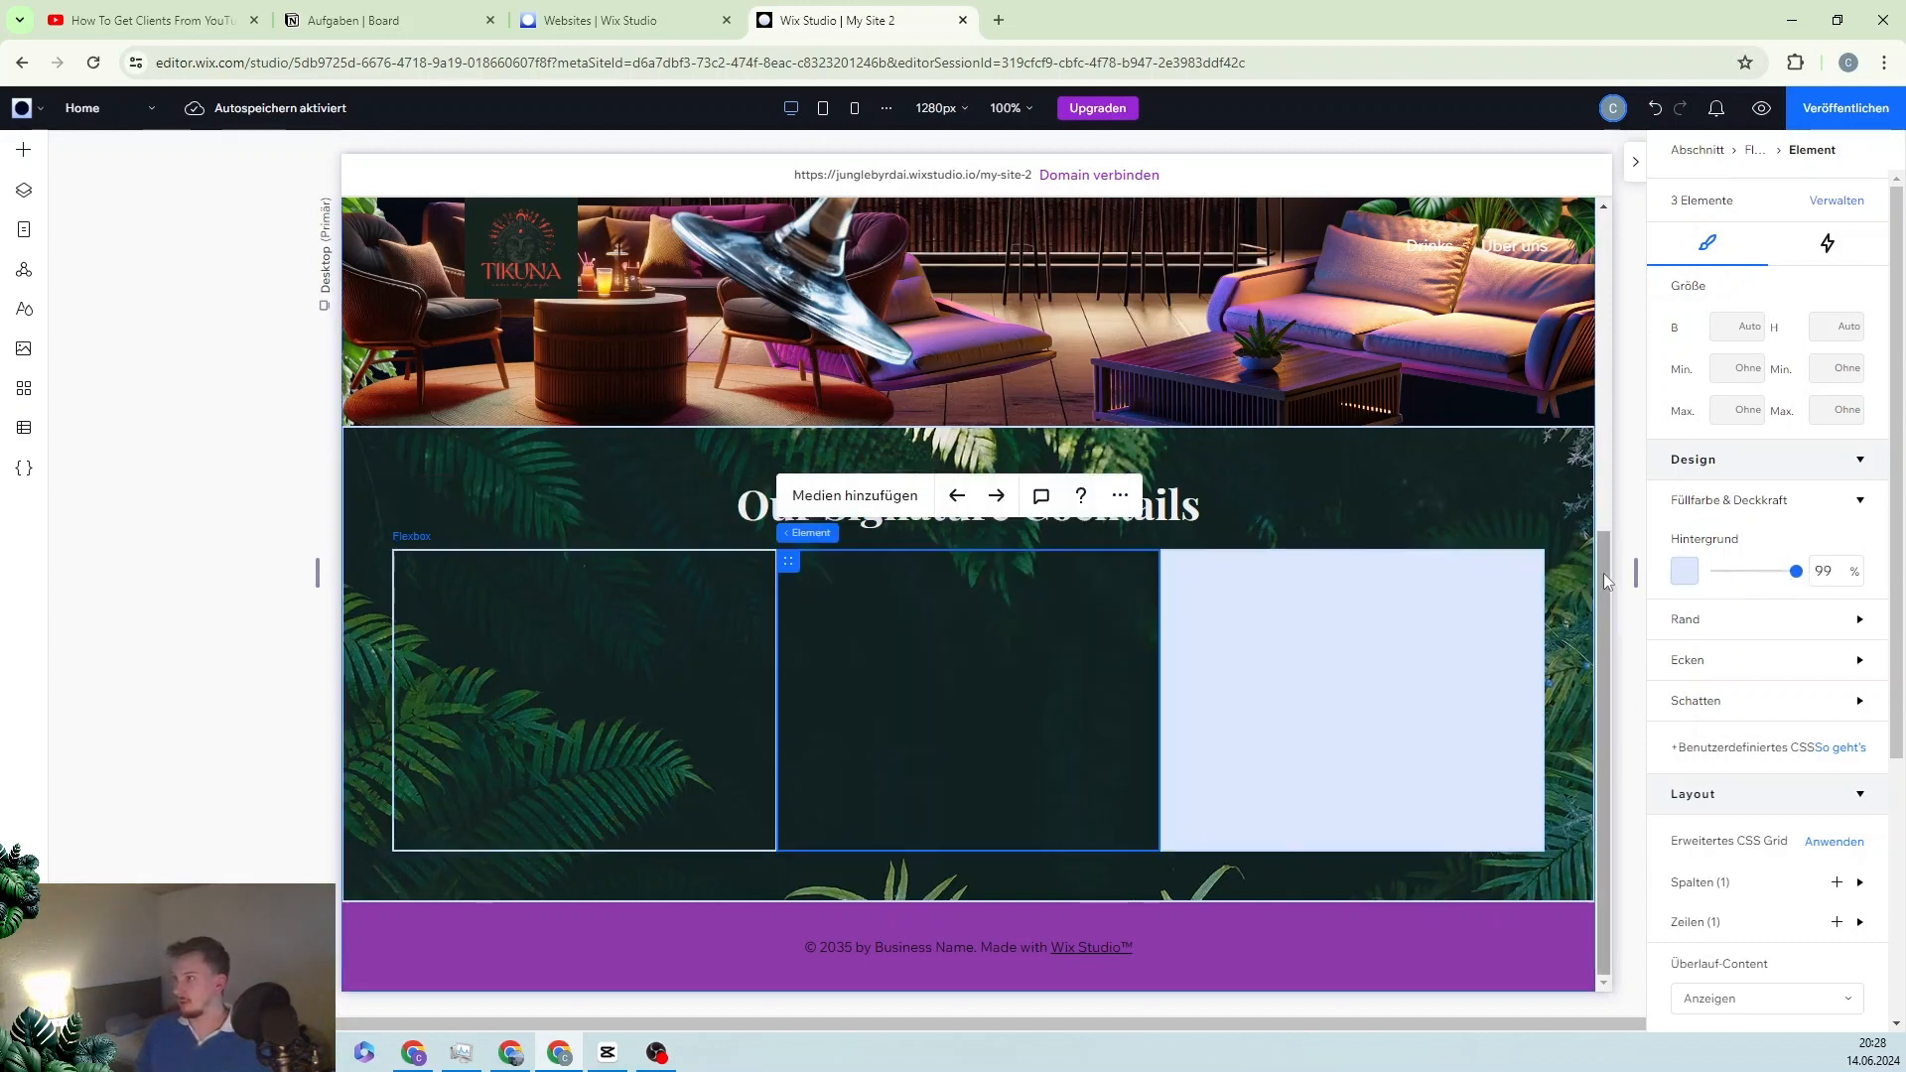
pyautogui.click(1450, 664)
pyautogui.moveTo(1800, 574); pyautogui.dragTo(1703, 574)
pyautogui.click(541, 576)
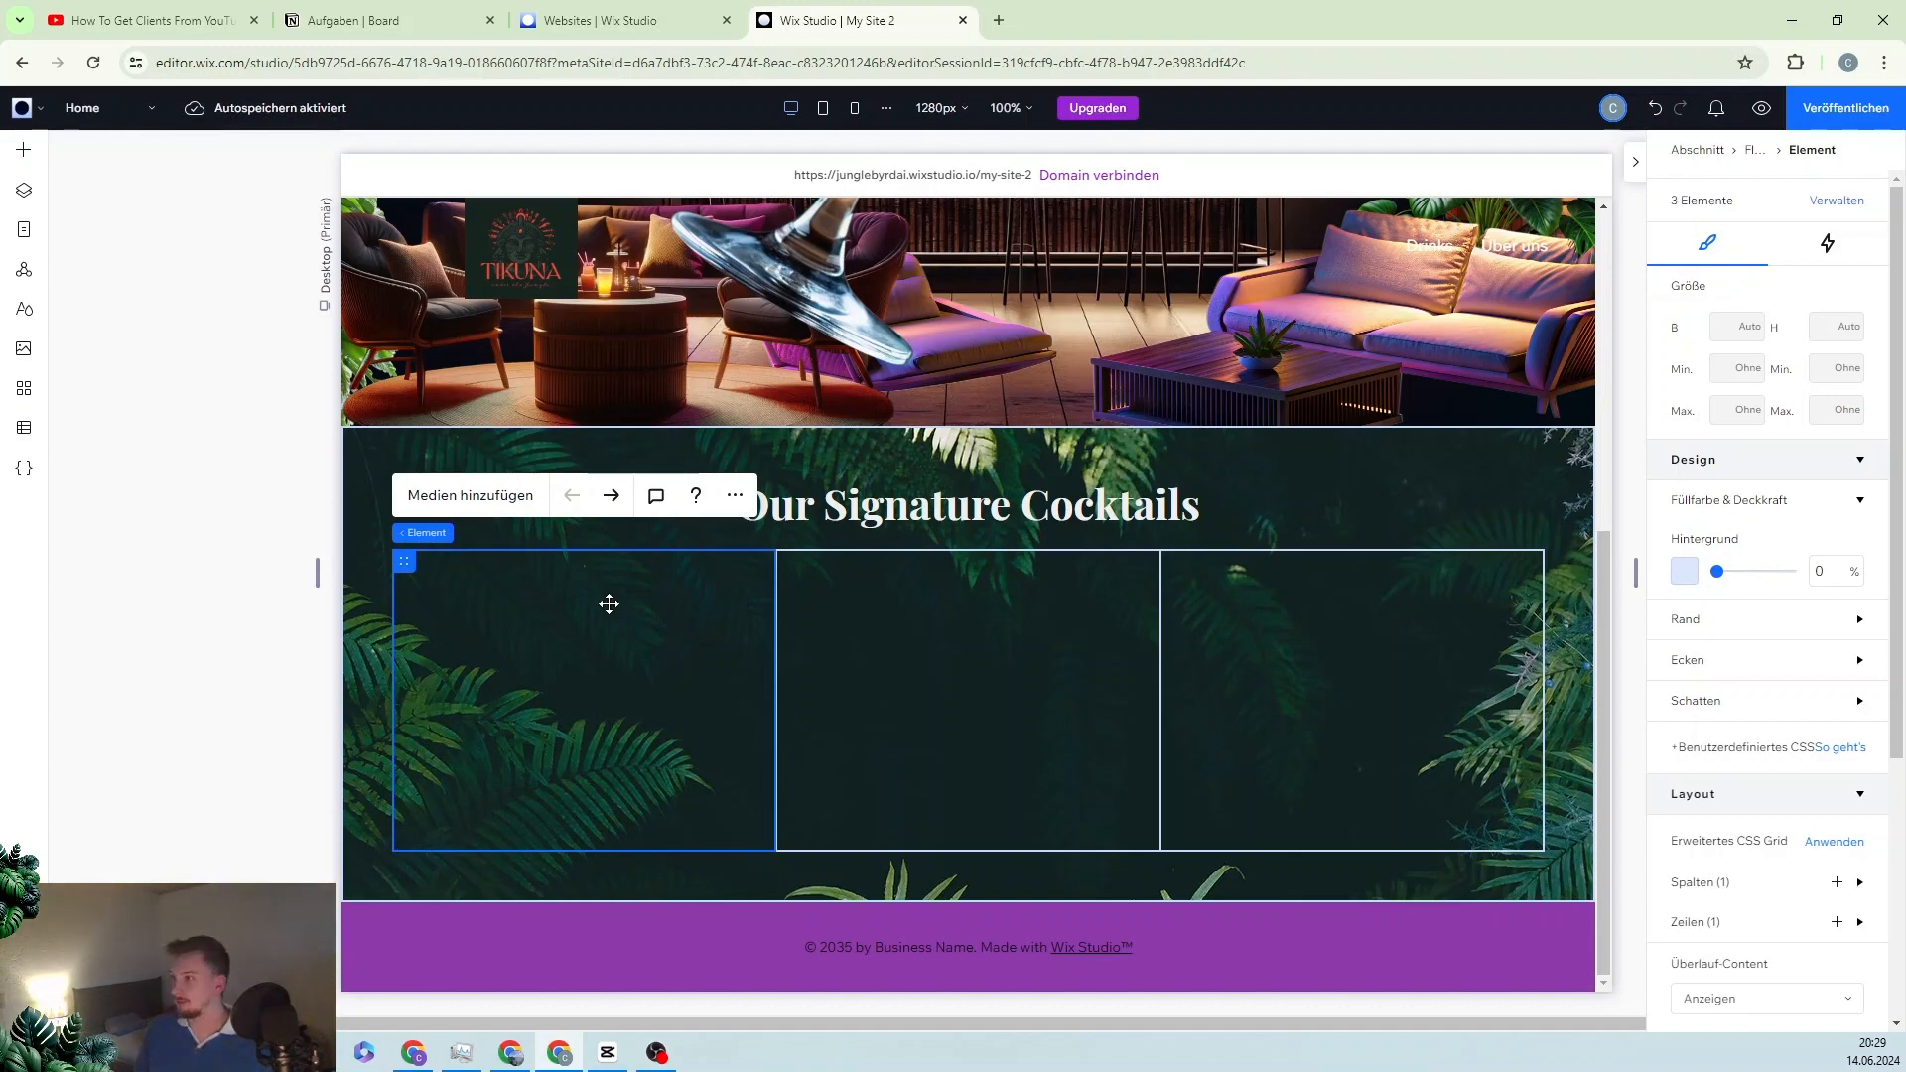
pyautogui.click(23, 154)
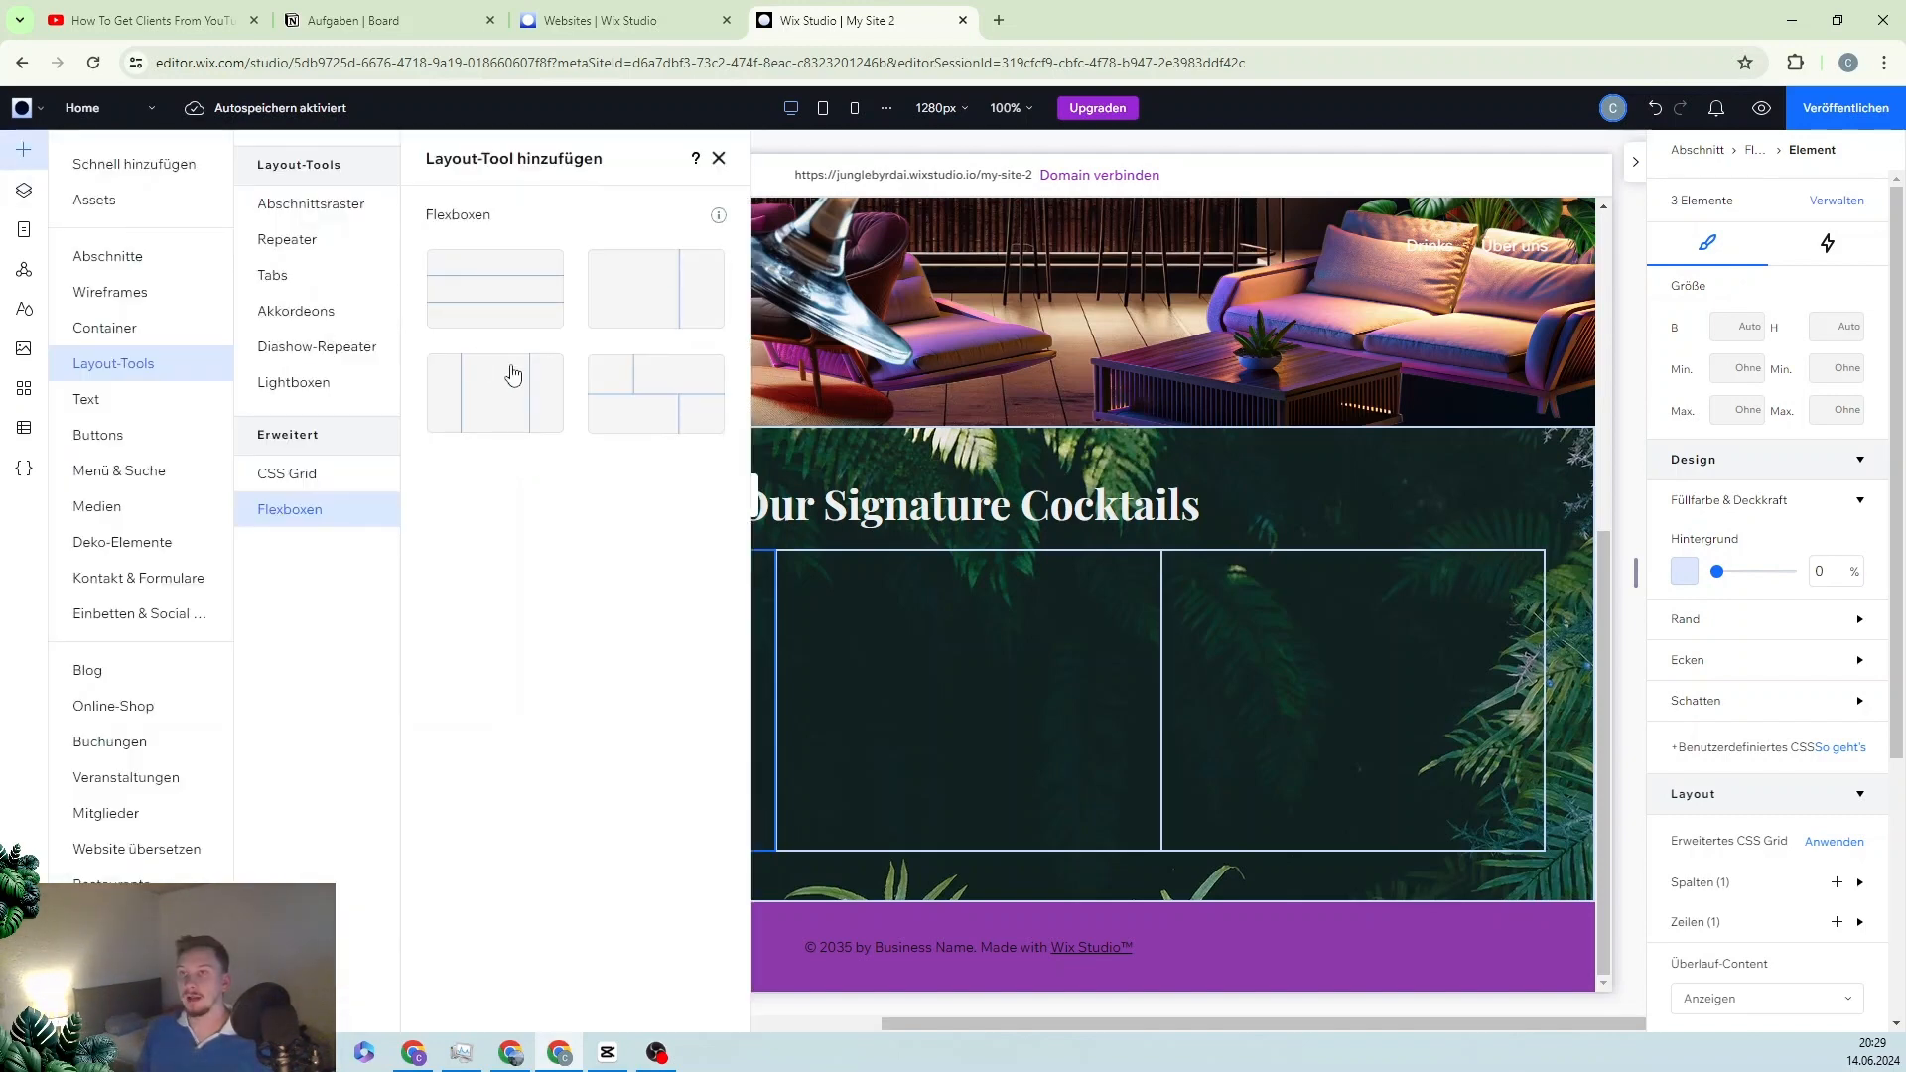
# Step: Add a grey container to the first cell, resize it to 204×53 px, and align it bottom-centre
pyautogui.click(130, 336)
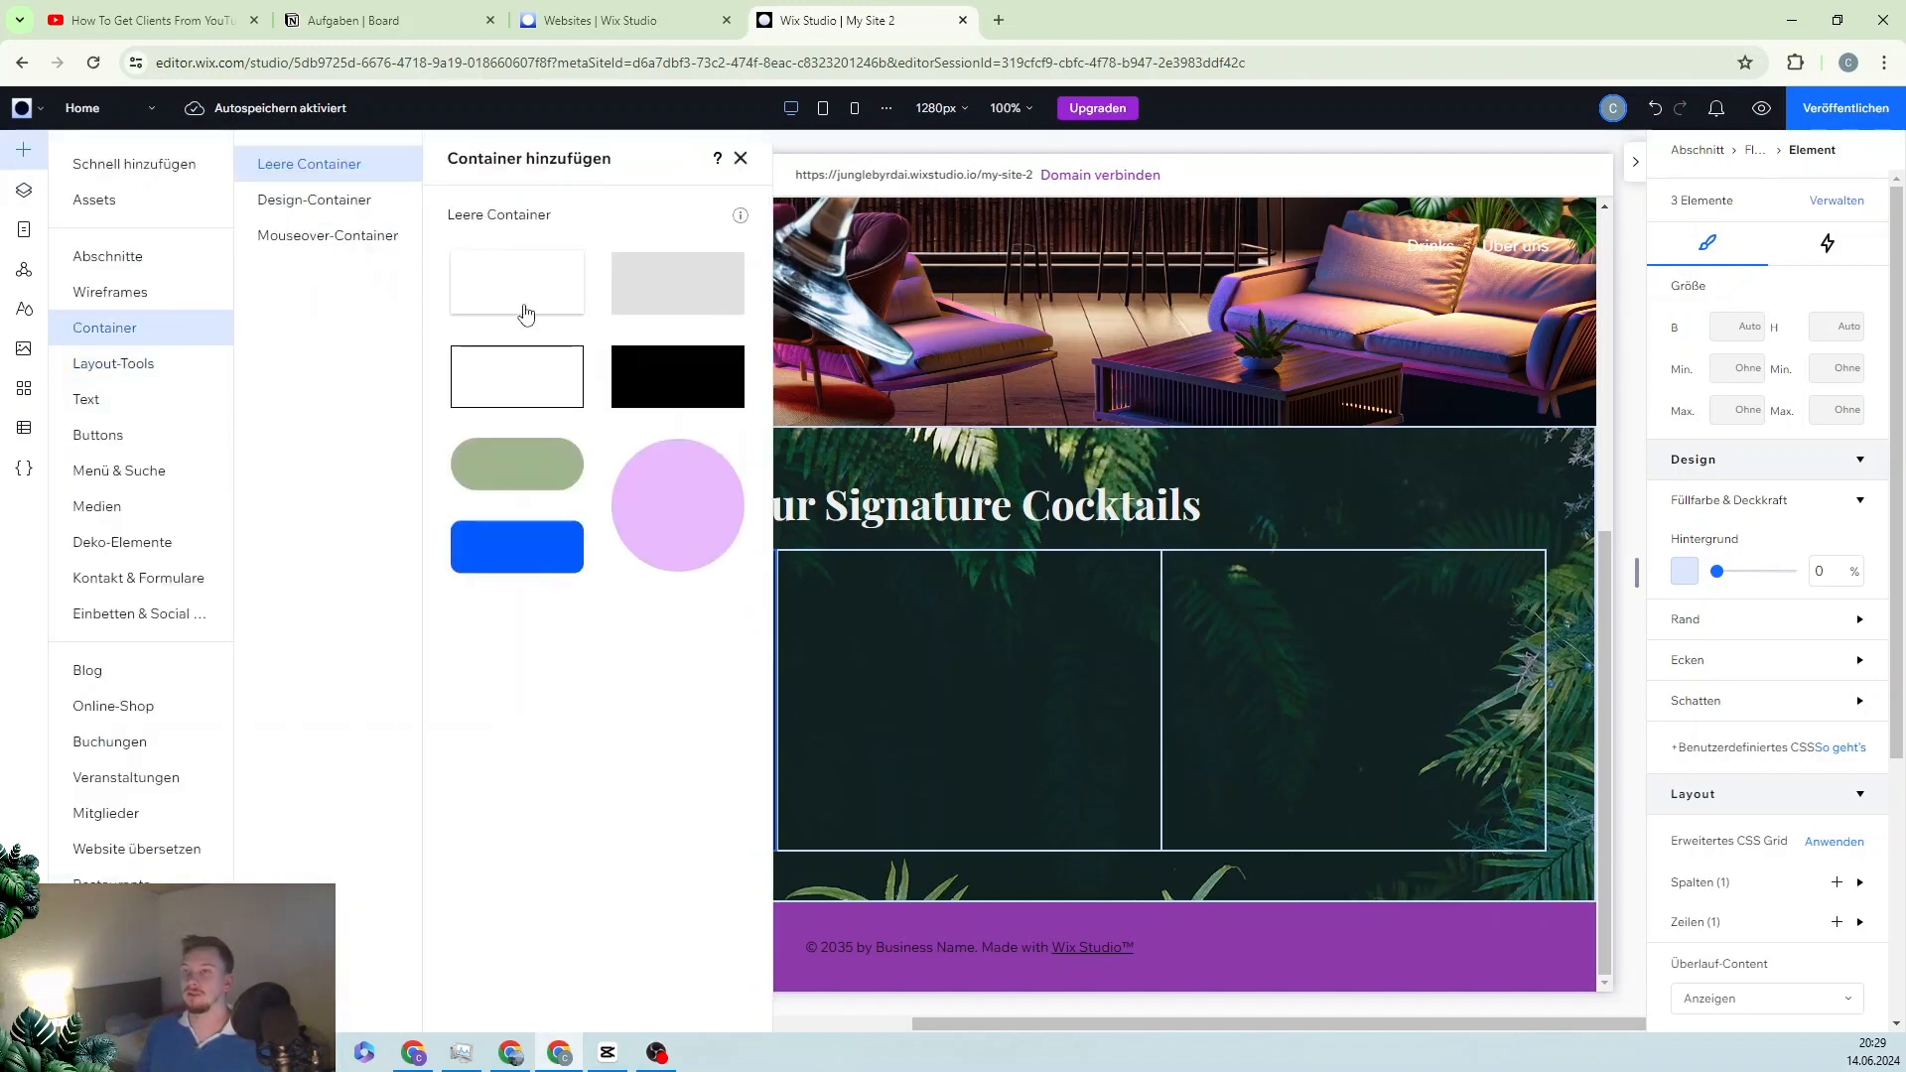
pyautogui.click(678, 283)
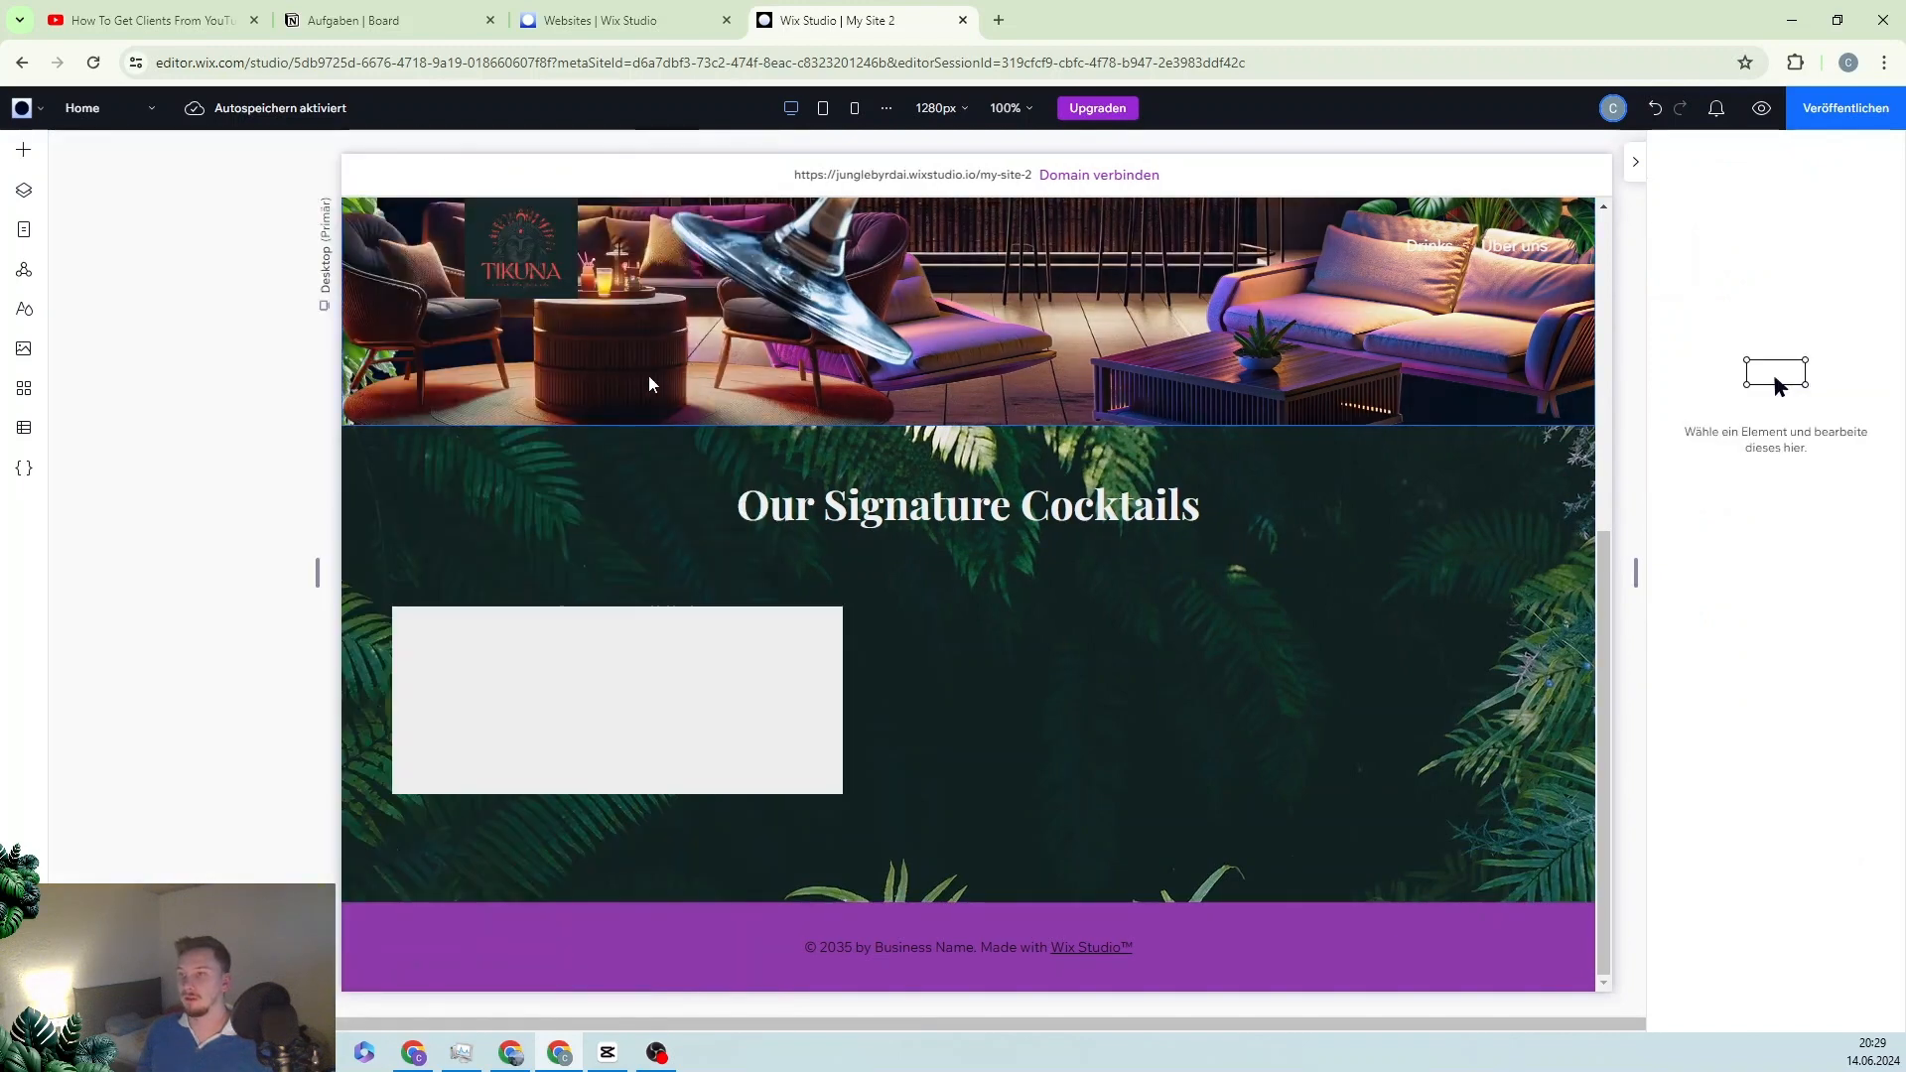
pyautogui.moveTo(845, 701); pyautogui.dragTo(755, 707)
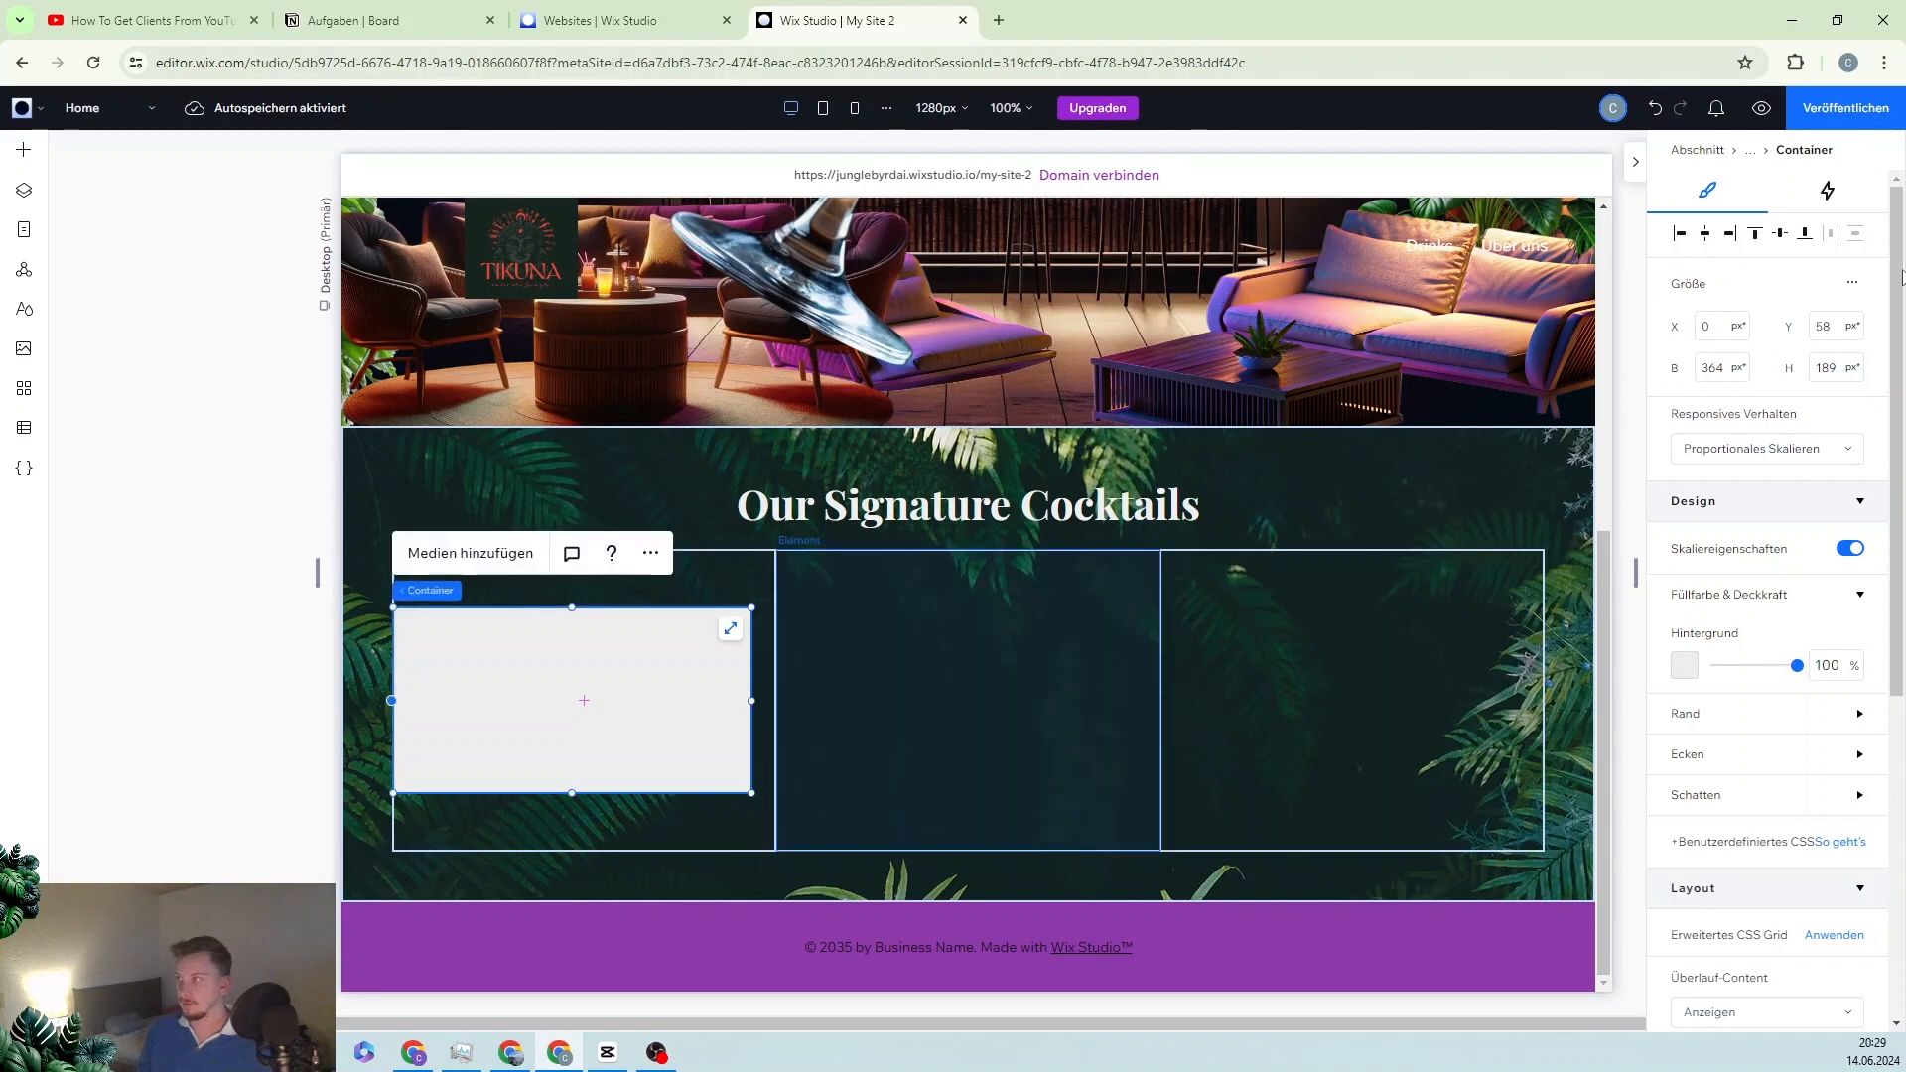
pyautogui.click(1705, 238)
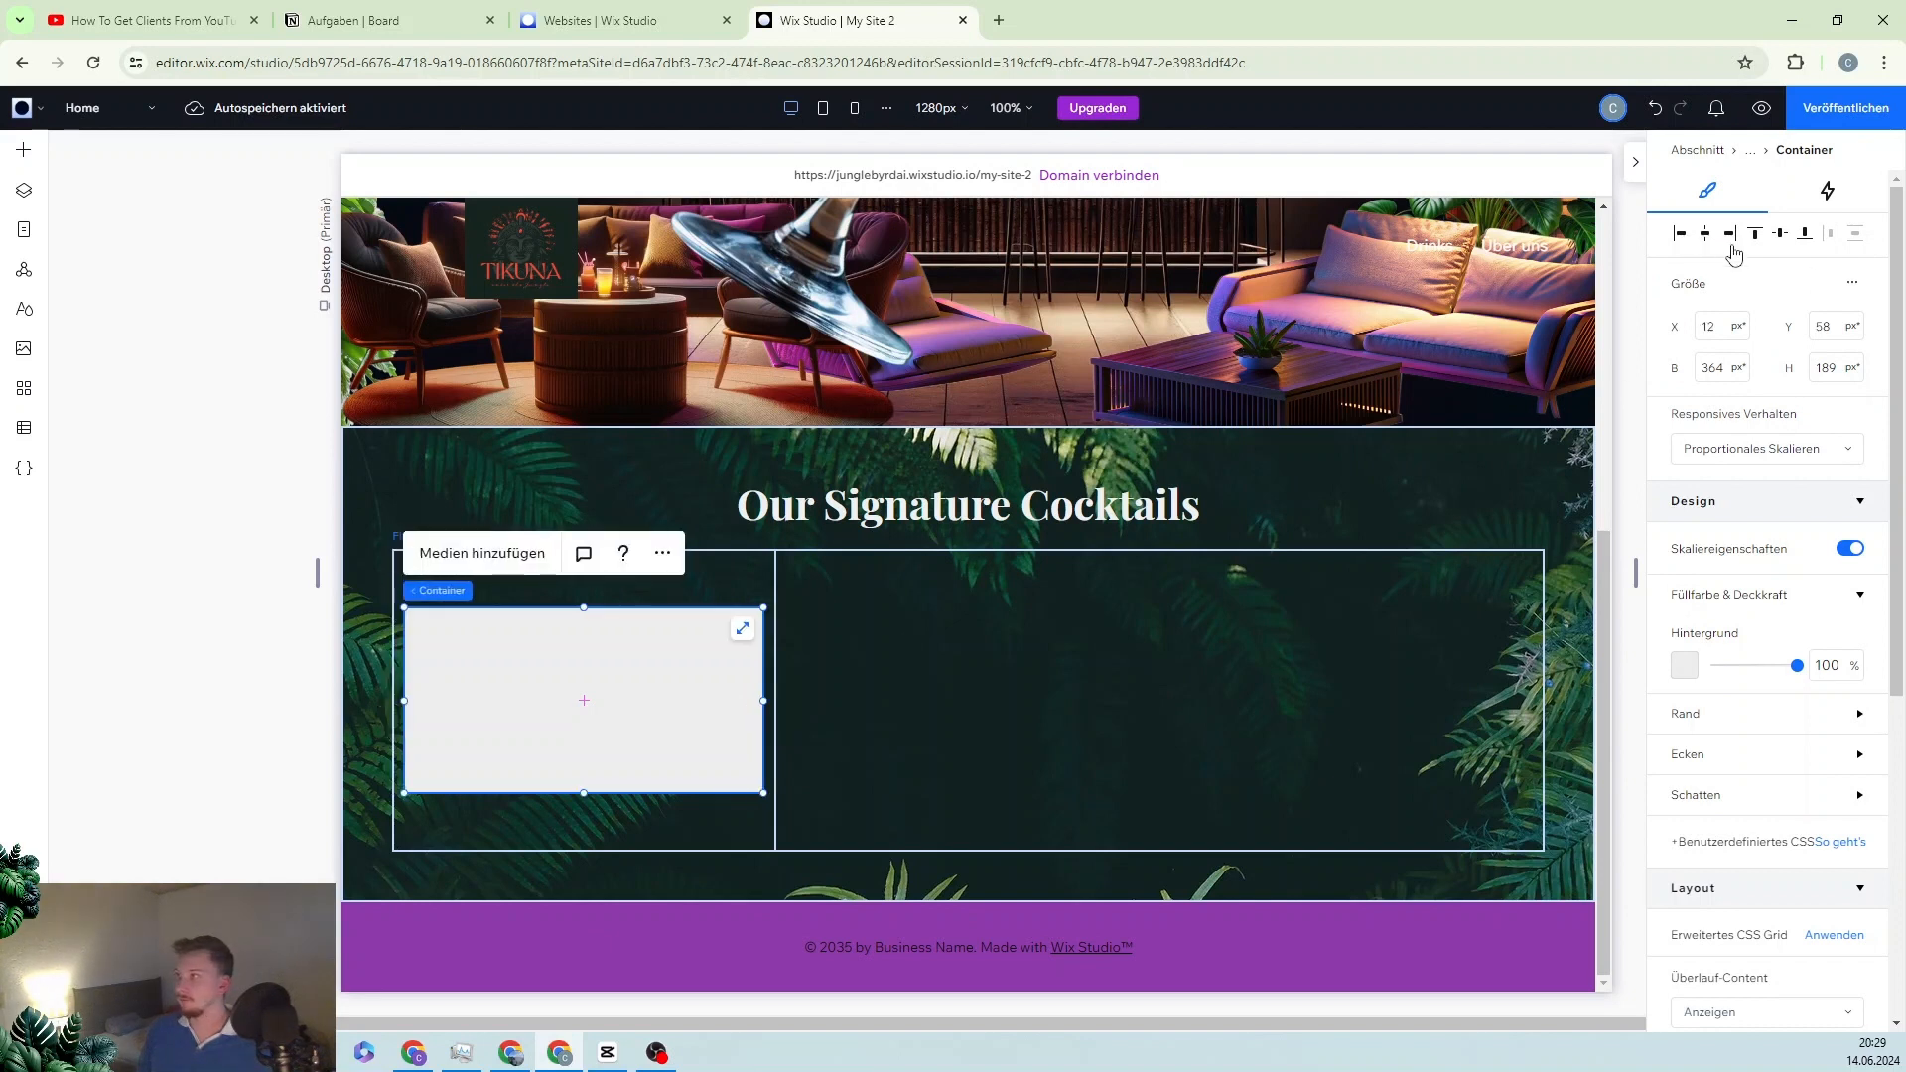
pyautogui.click(1806, 237)
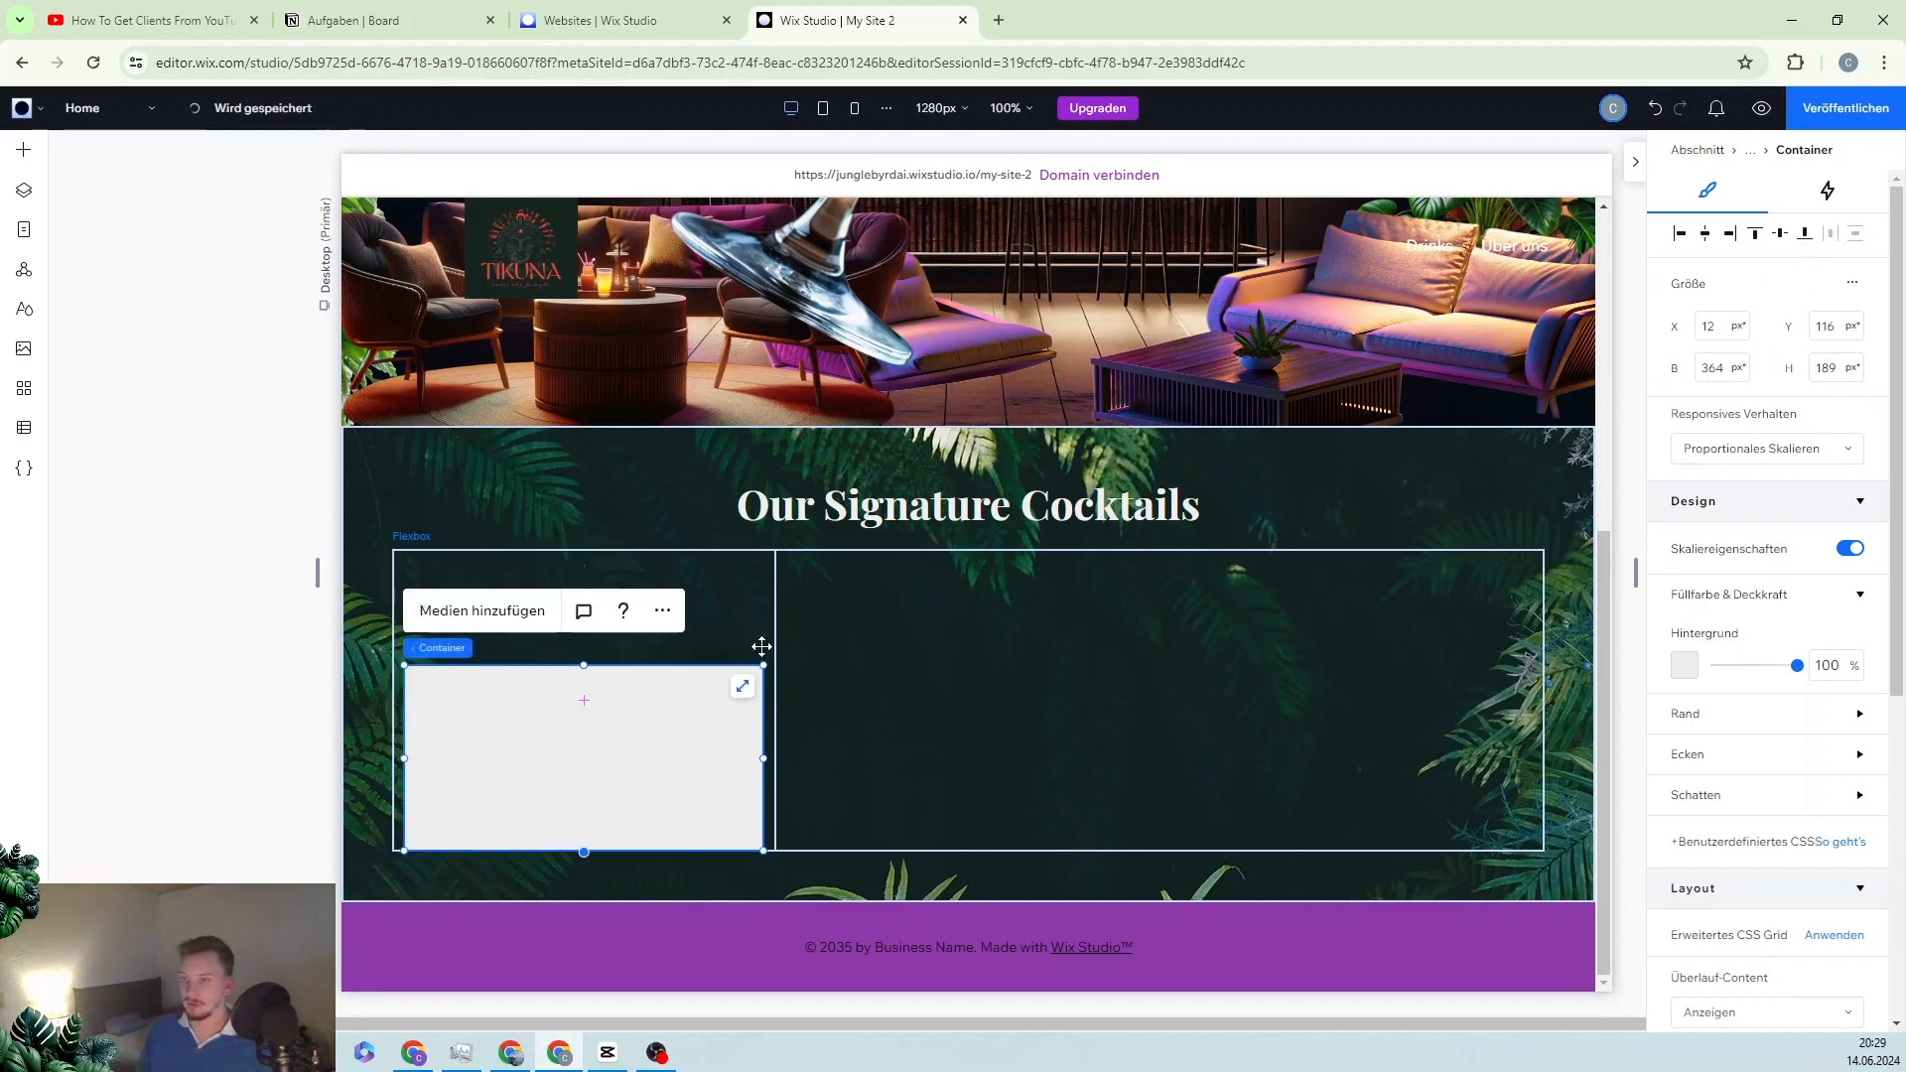
pyautogui.moveTo(595, 665); pyautogui.dragTo(581, 800)
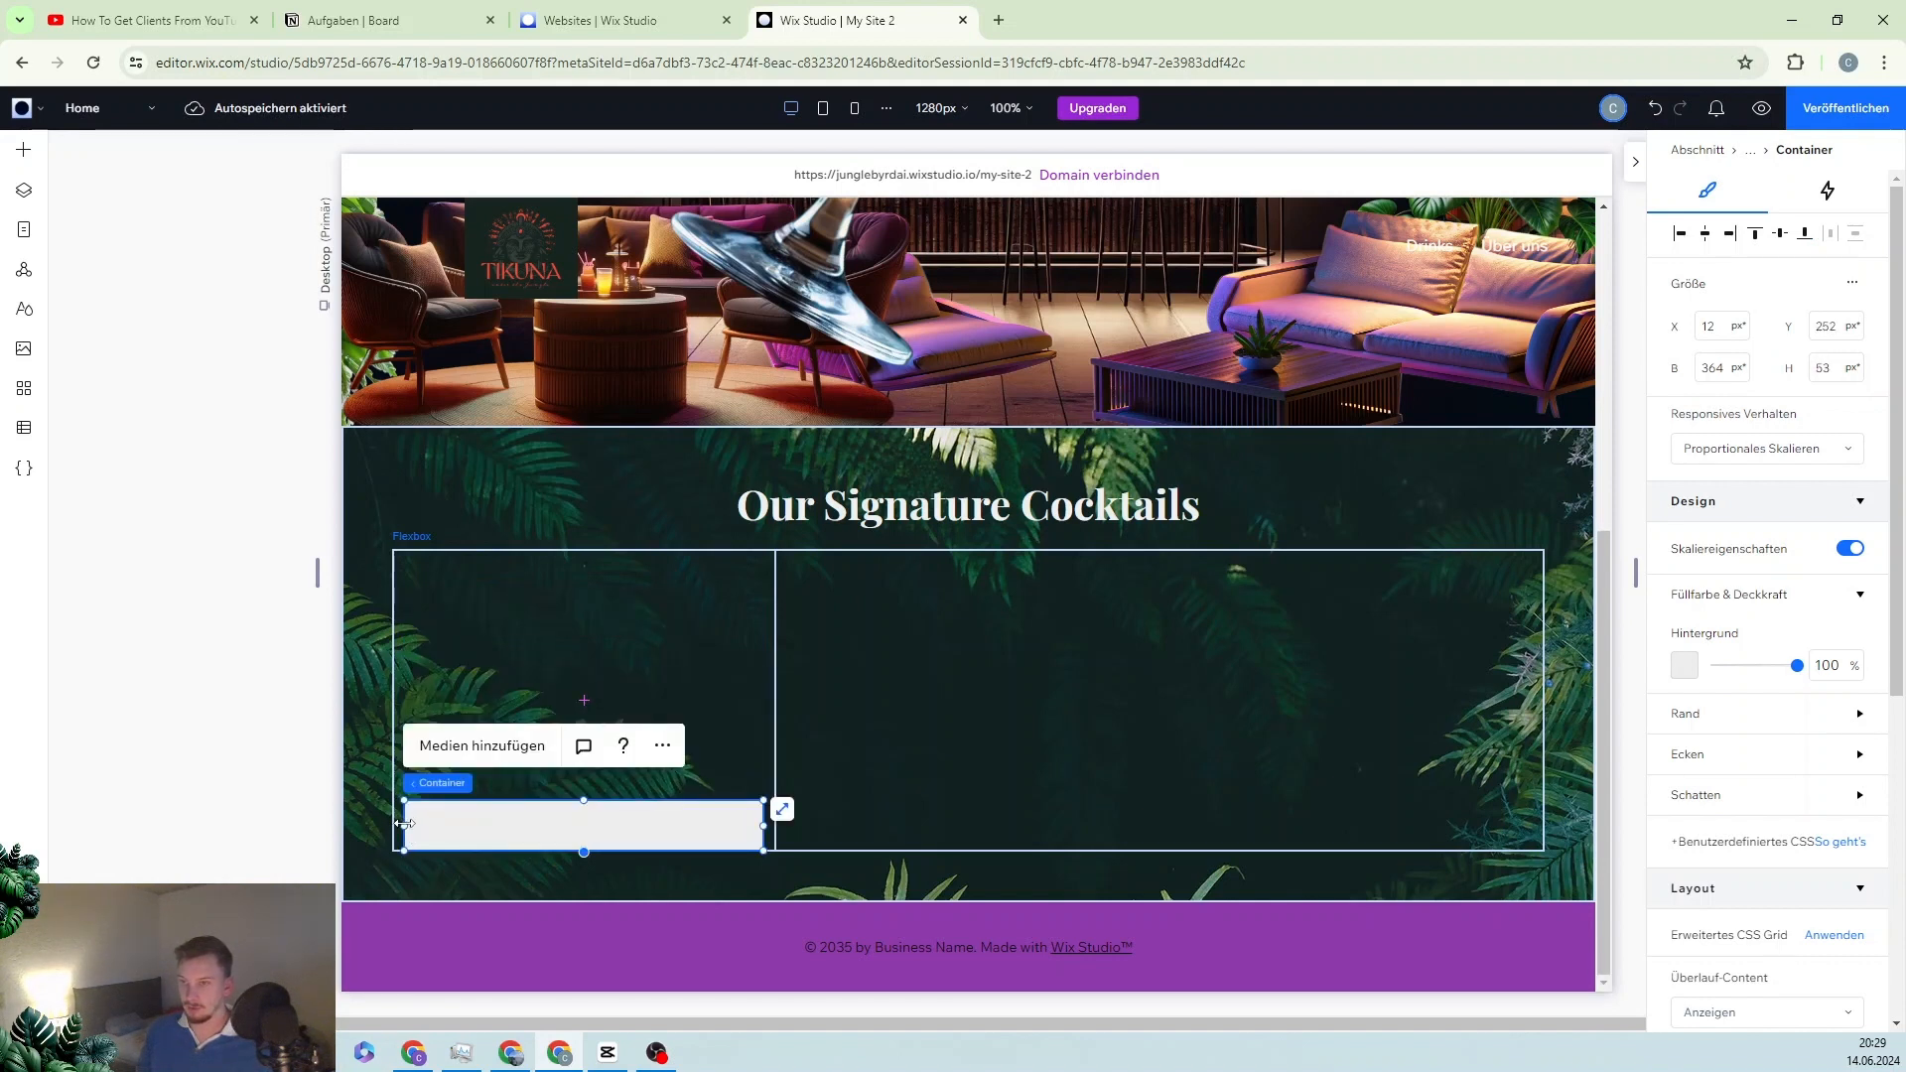
pyautogui.moveTo(404, 824); pyautogui.dragTo(462, 823)
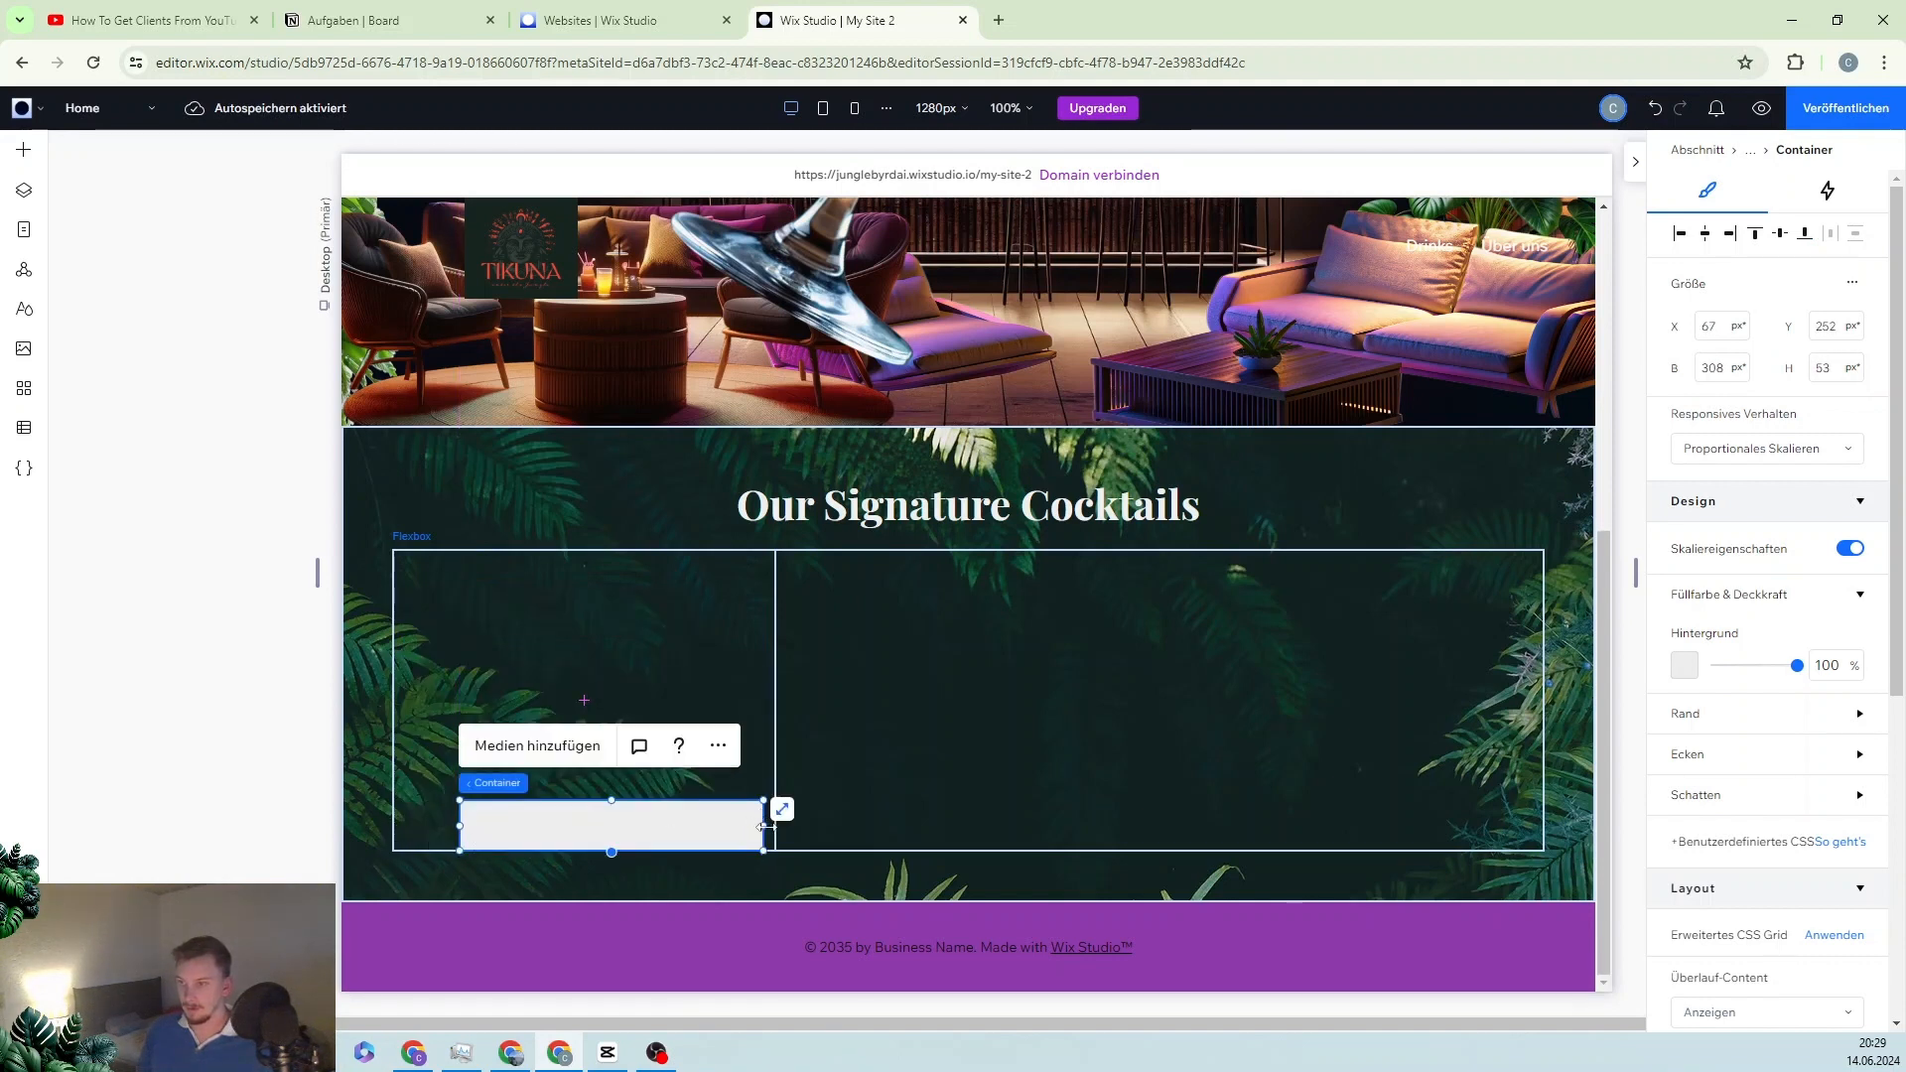
pyautogui.moveTo(754, 825); pyautogui.dragTo(663, 821)
pyautogui.click(1706, 236)
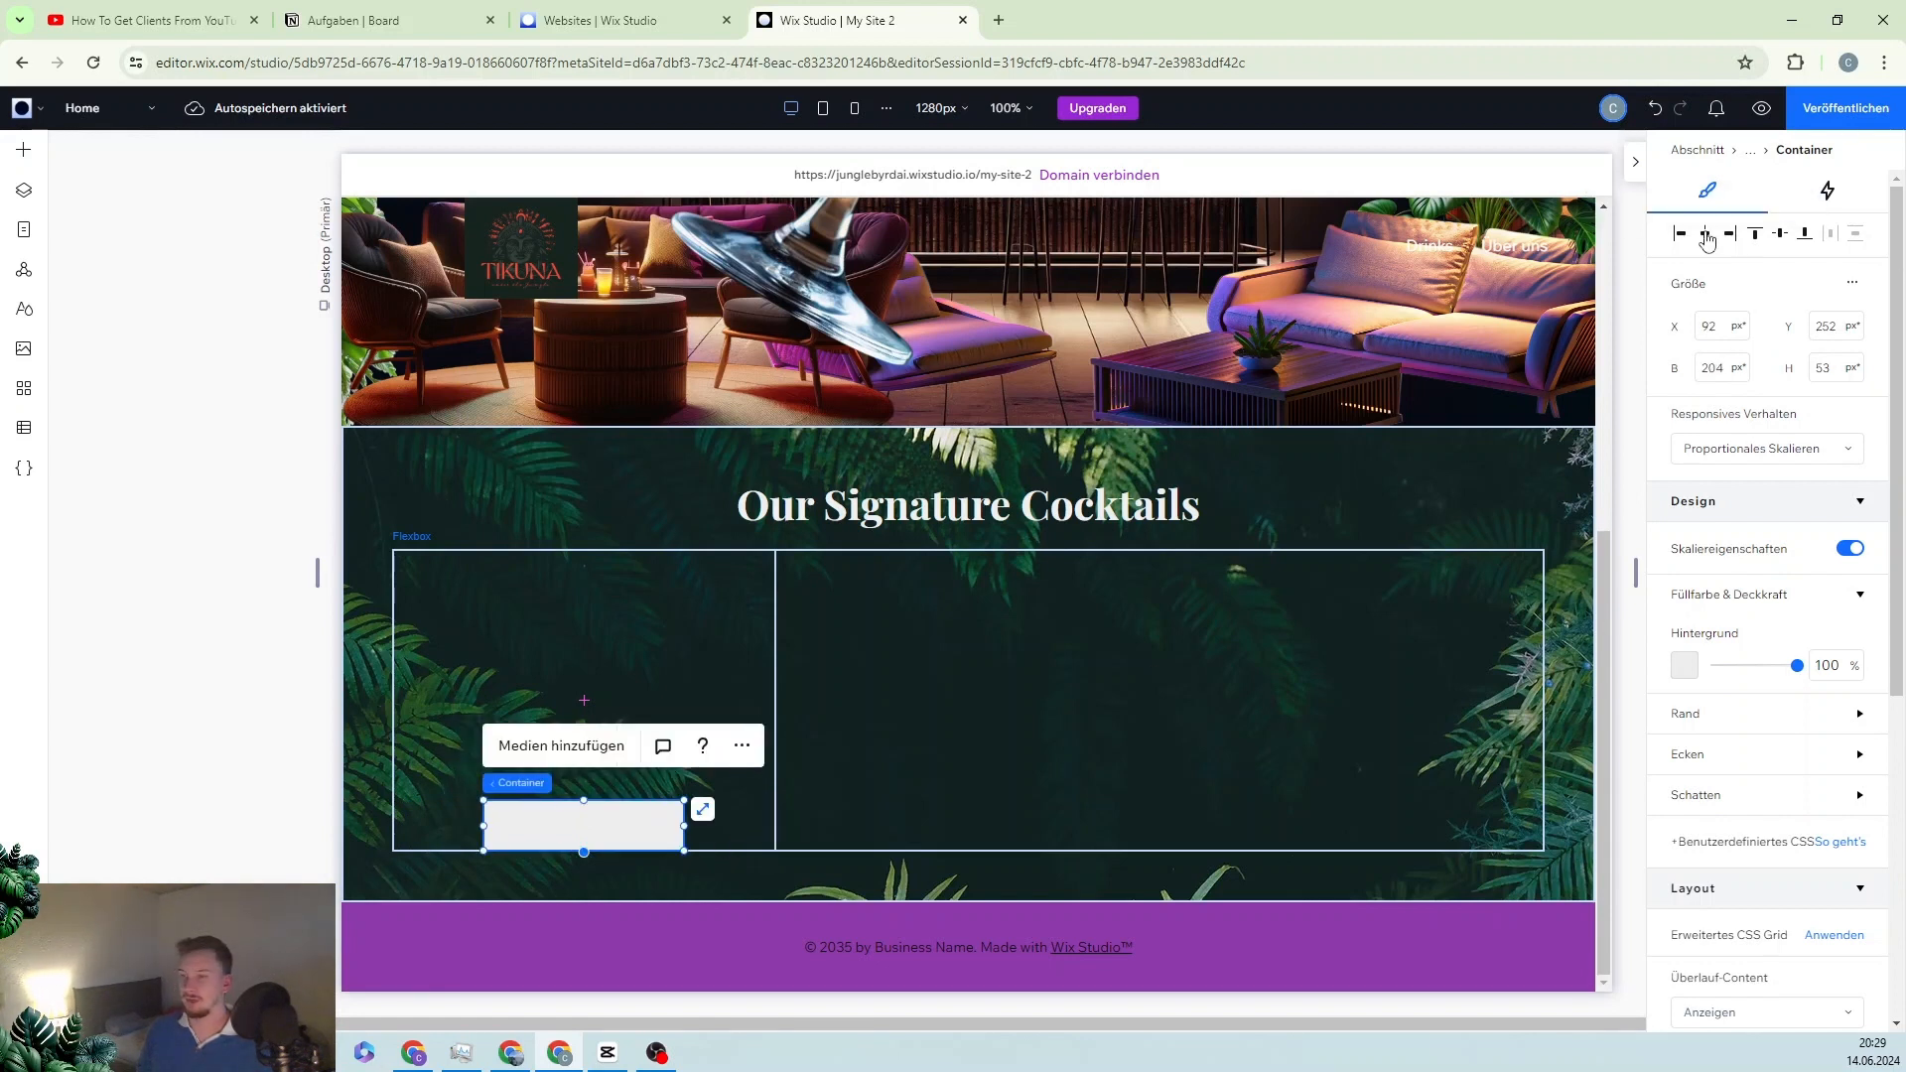
# Step: Round all four corners of the container to 20 px
pyautogui.click(1857, 757)
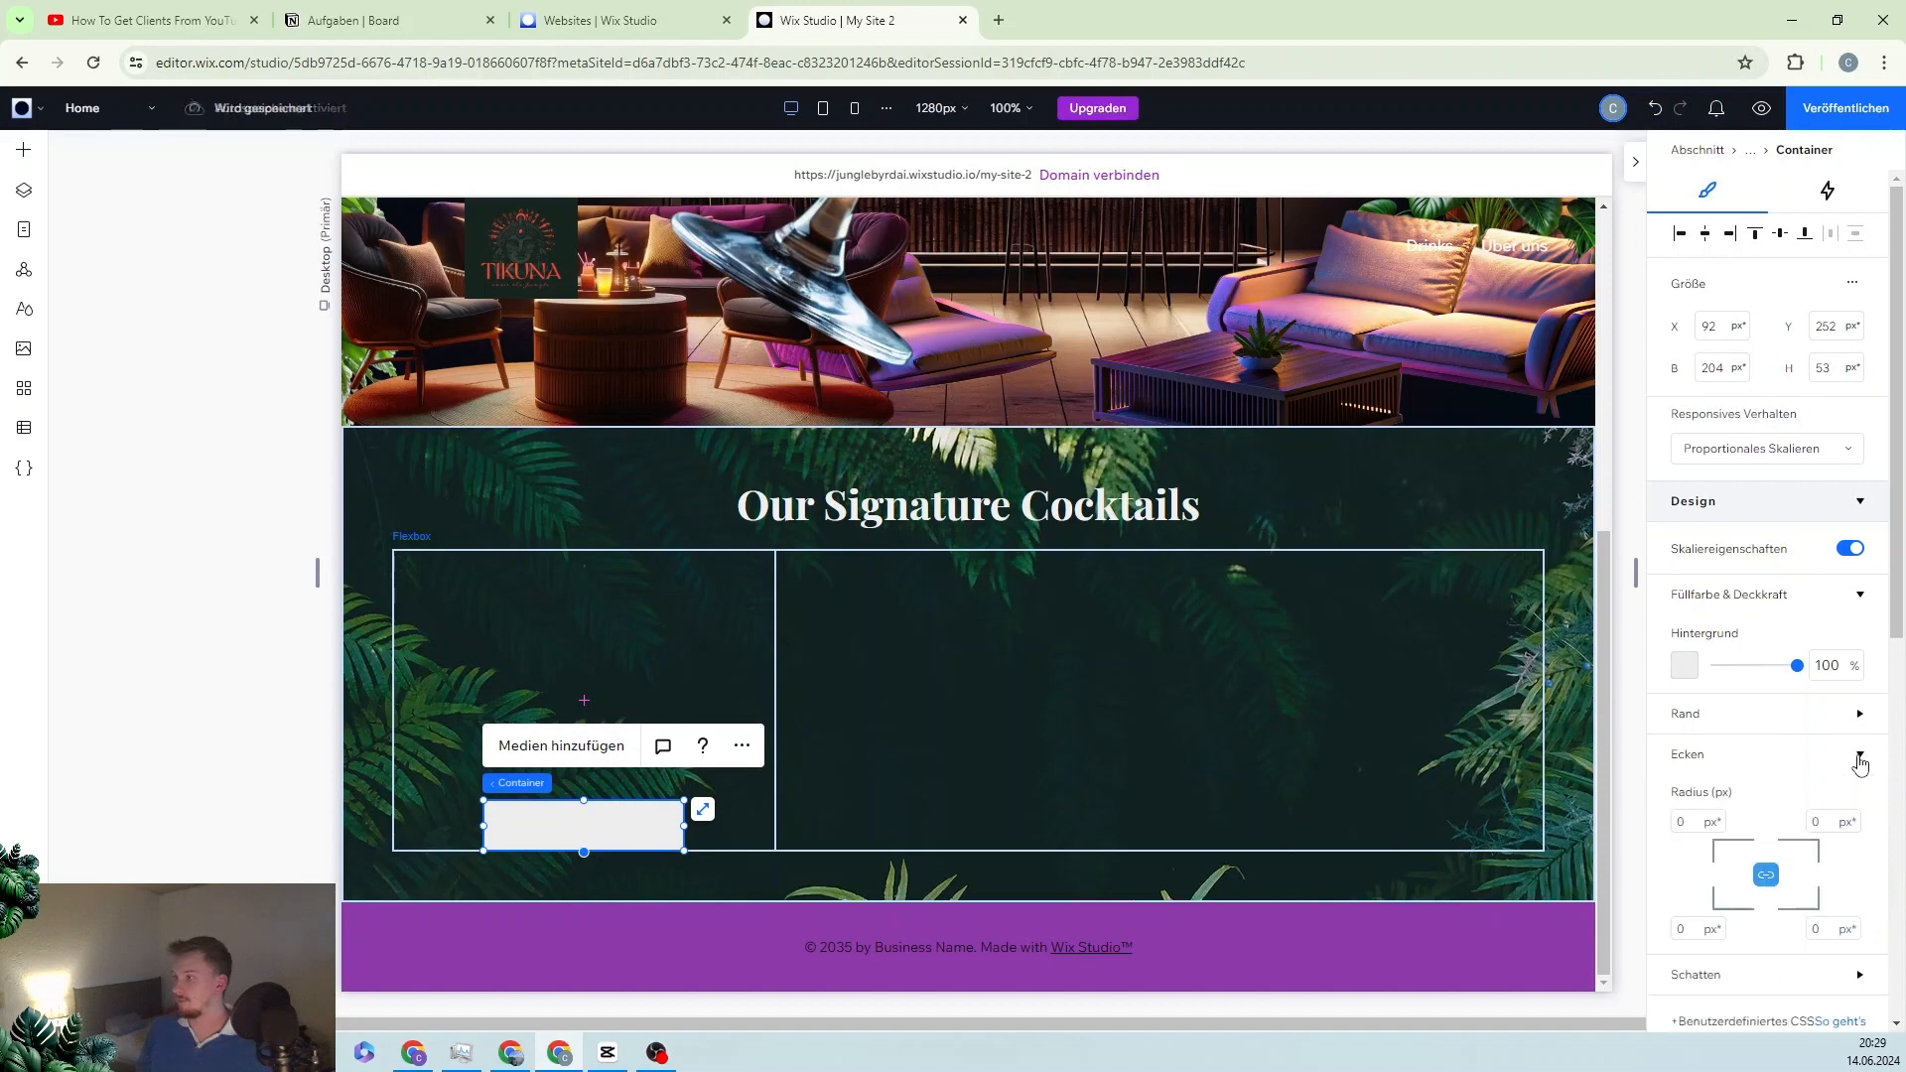
pyautogui.scroll(-2, 1748, 754)
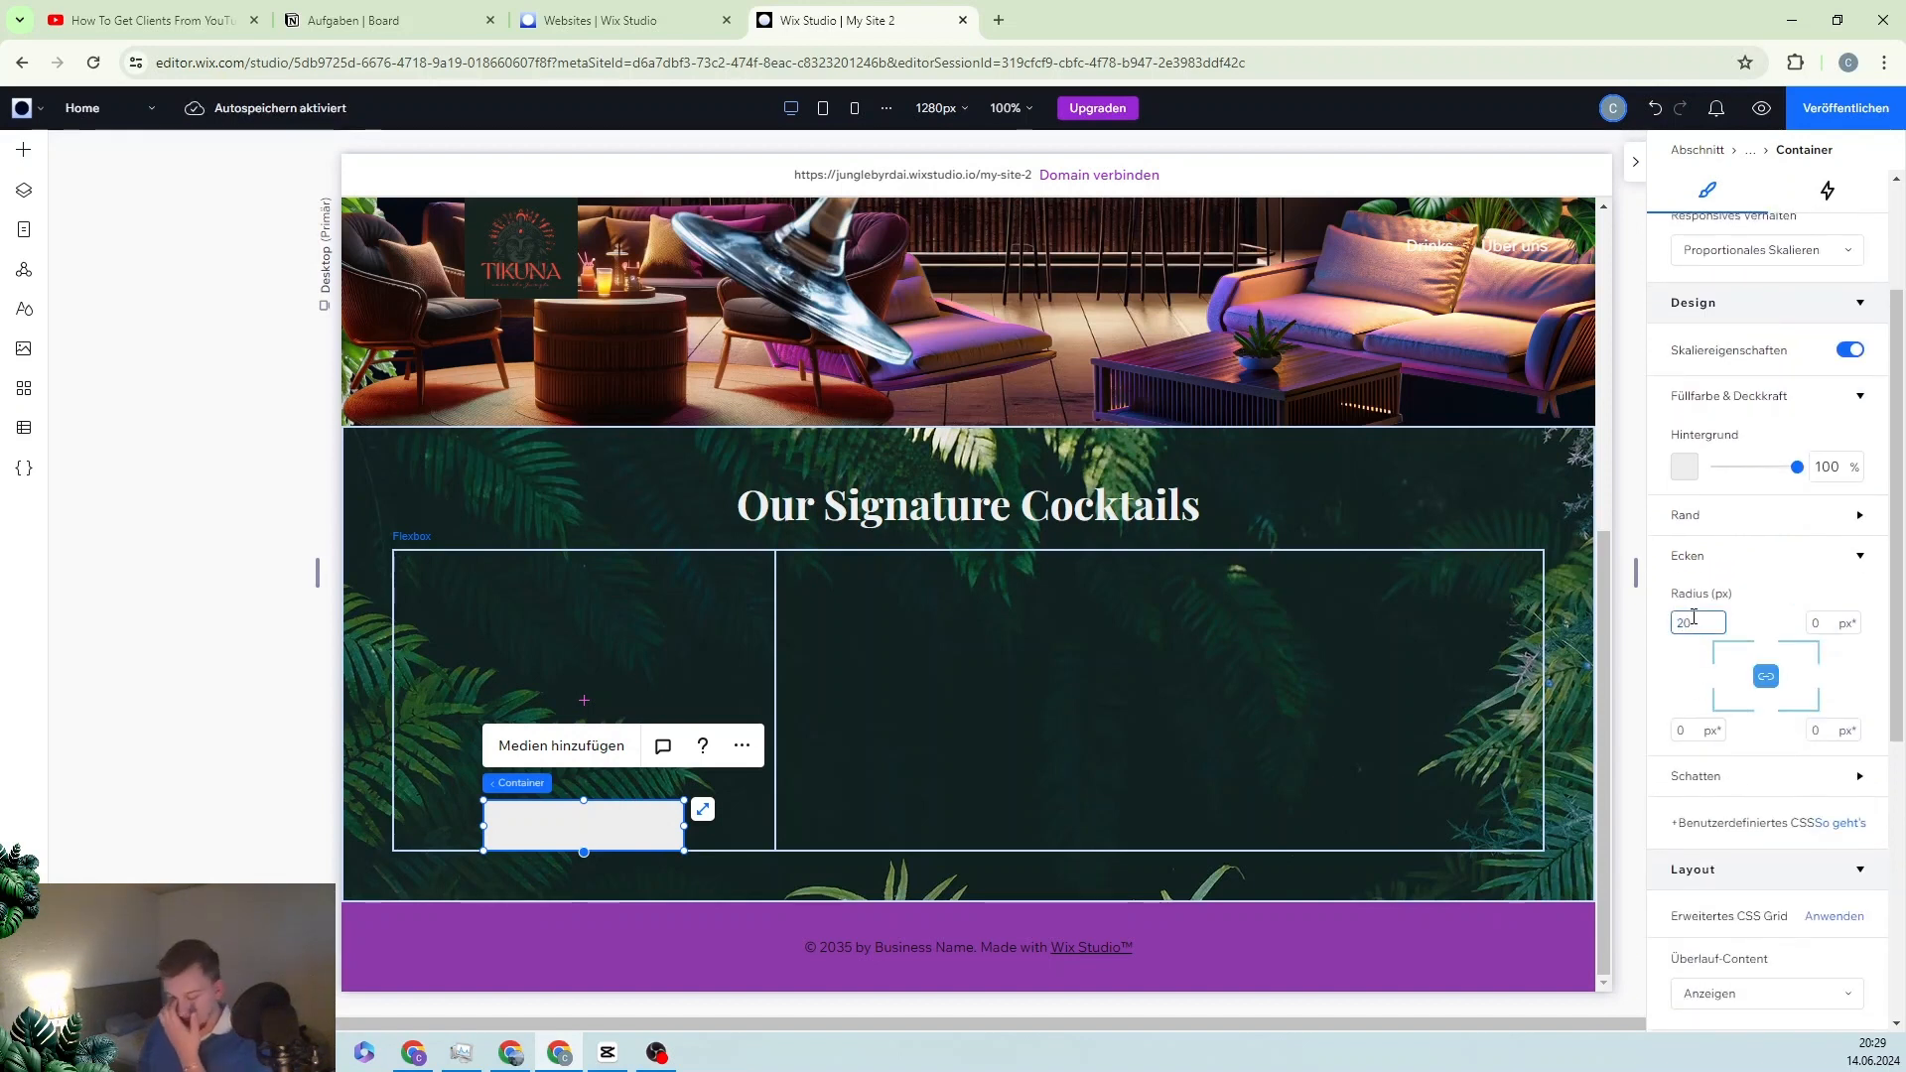
pyautogui.press('Return')
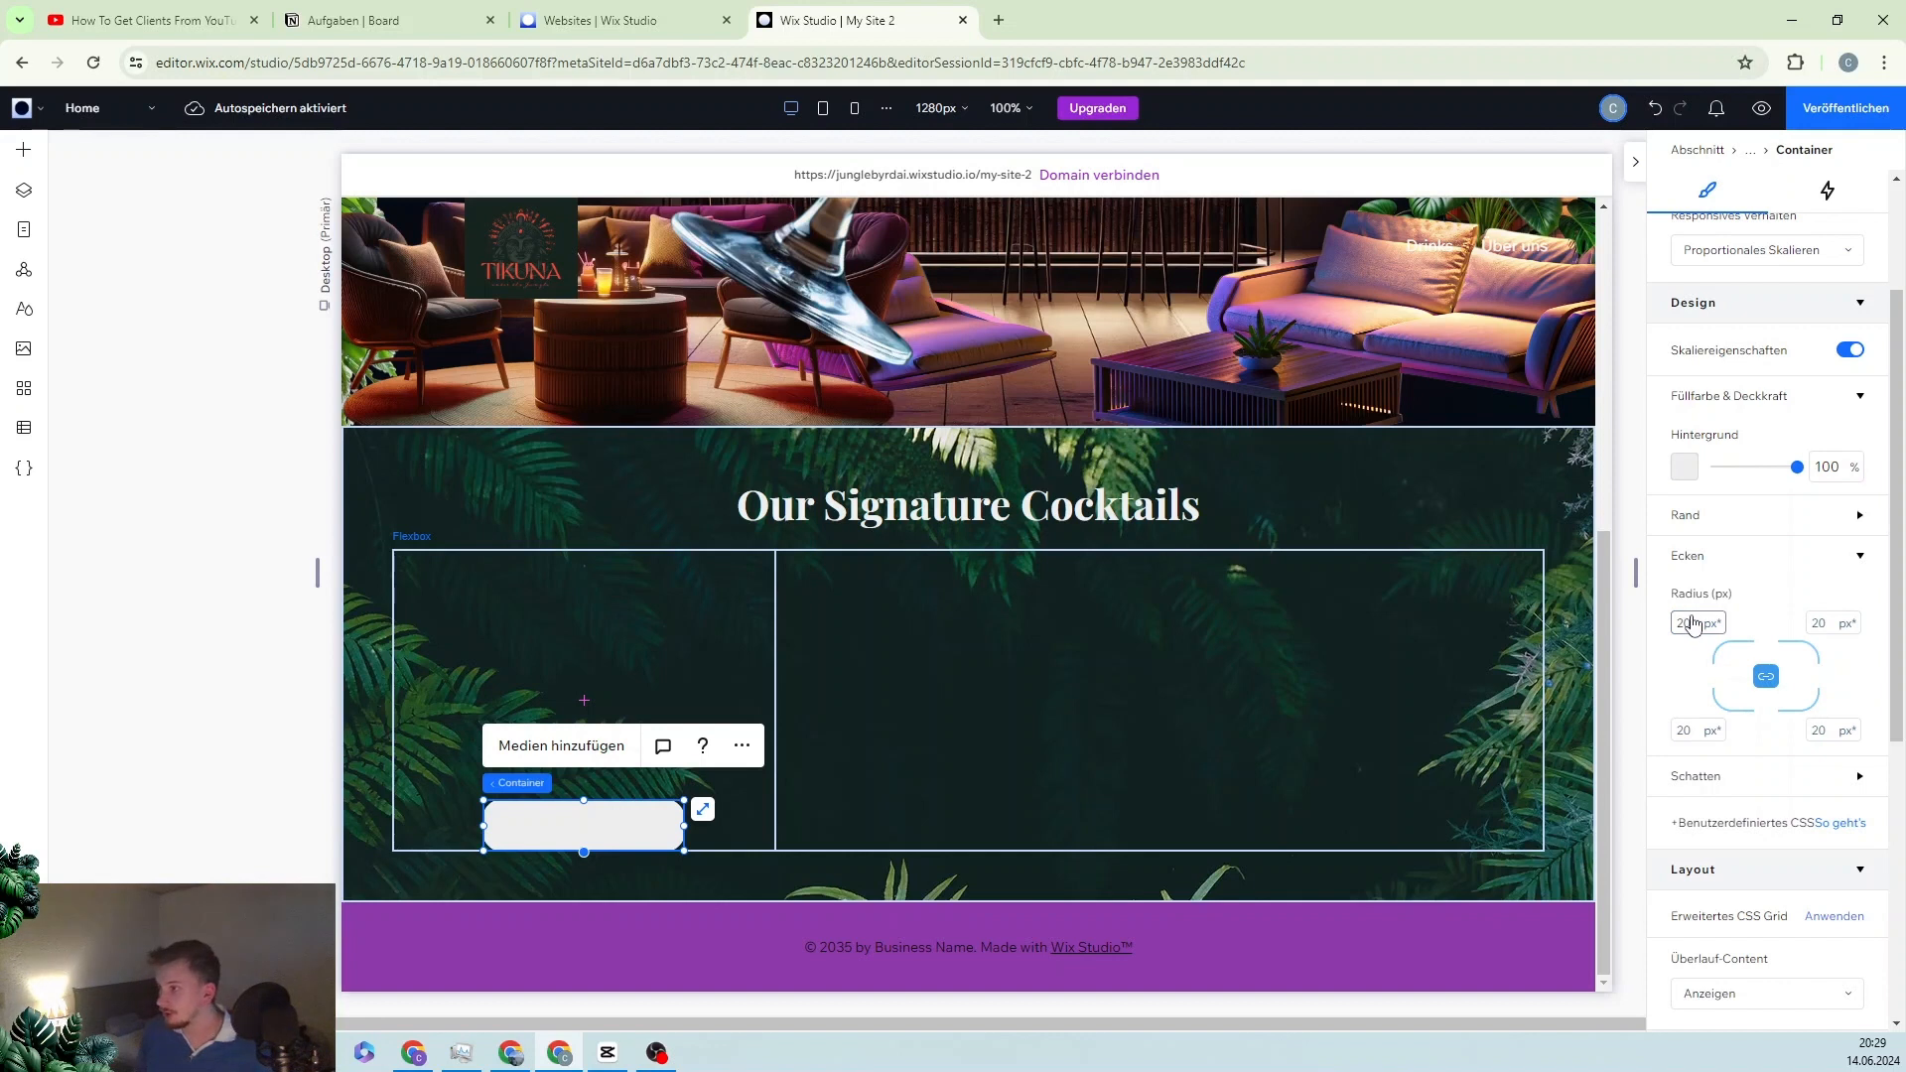
pyautogui.click(711, 678)
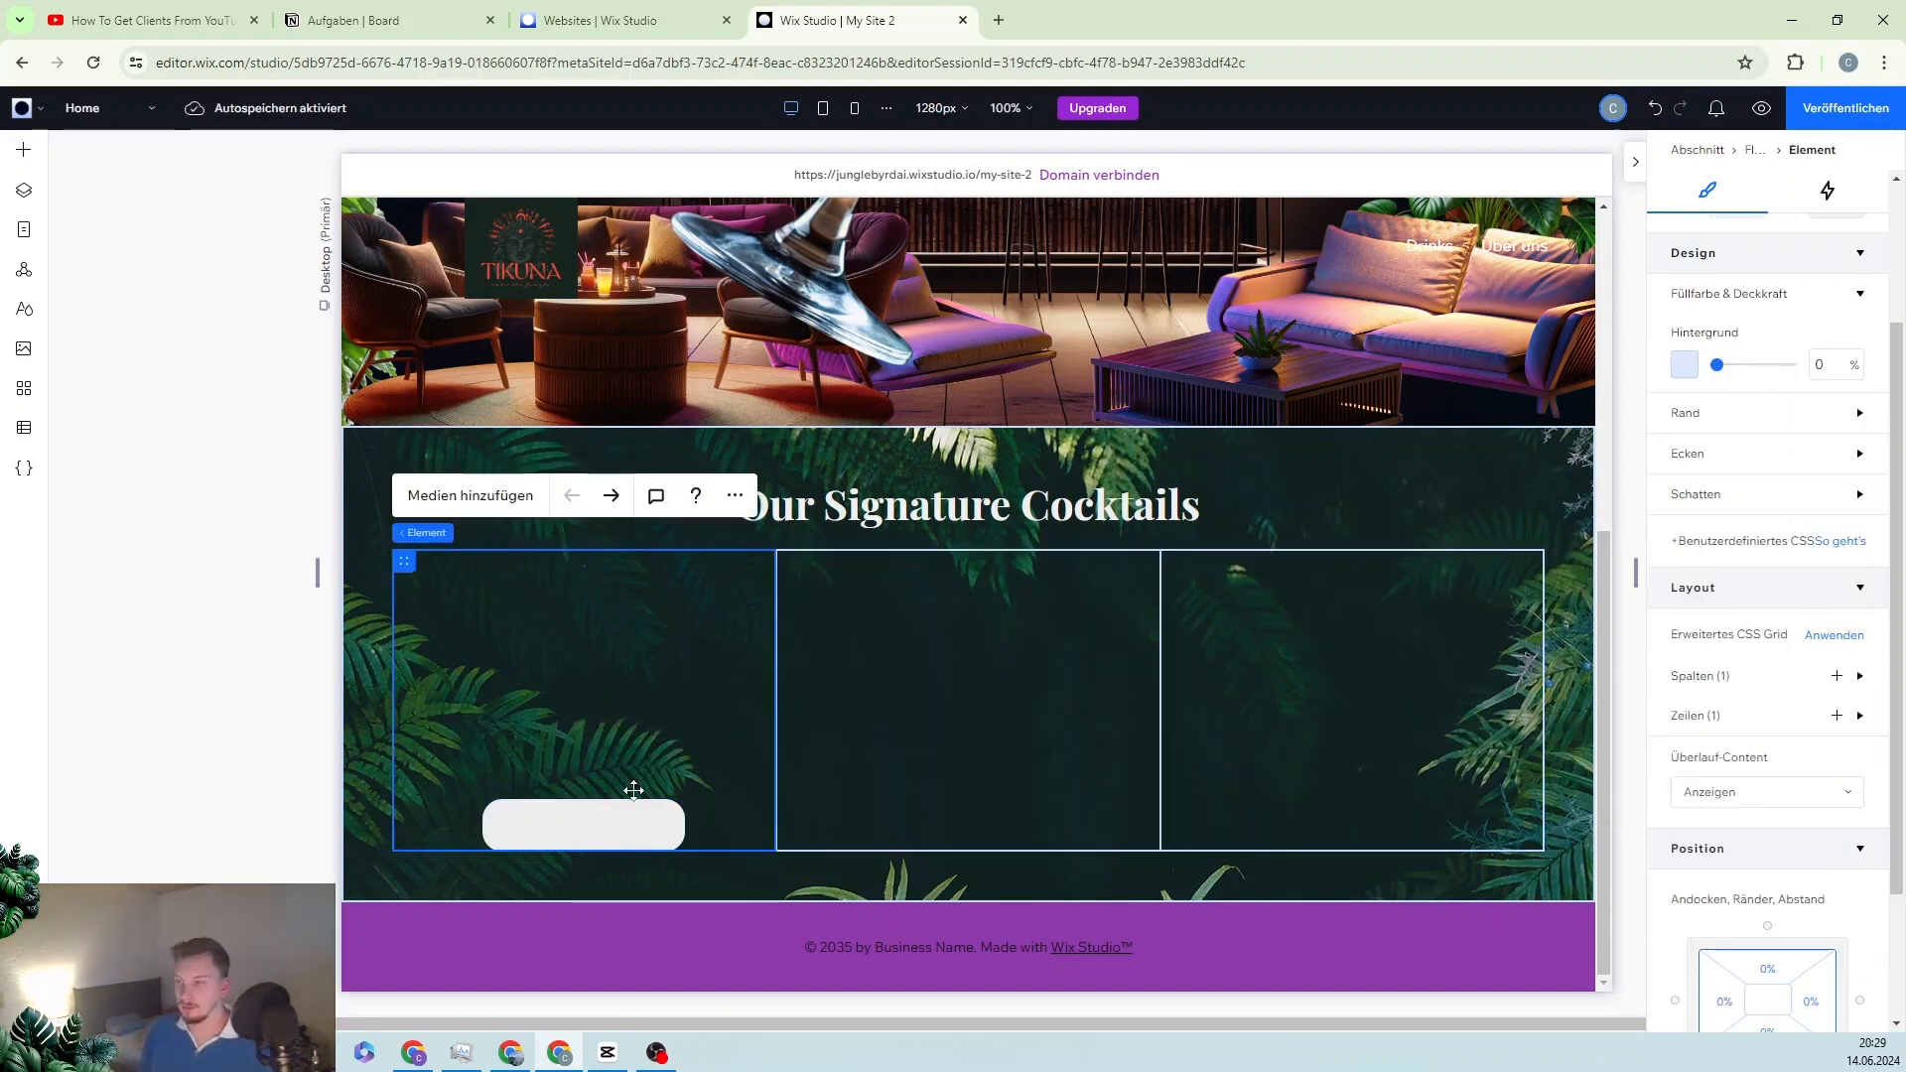
pyautogui.click(568, 834)
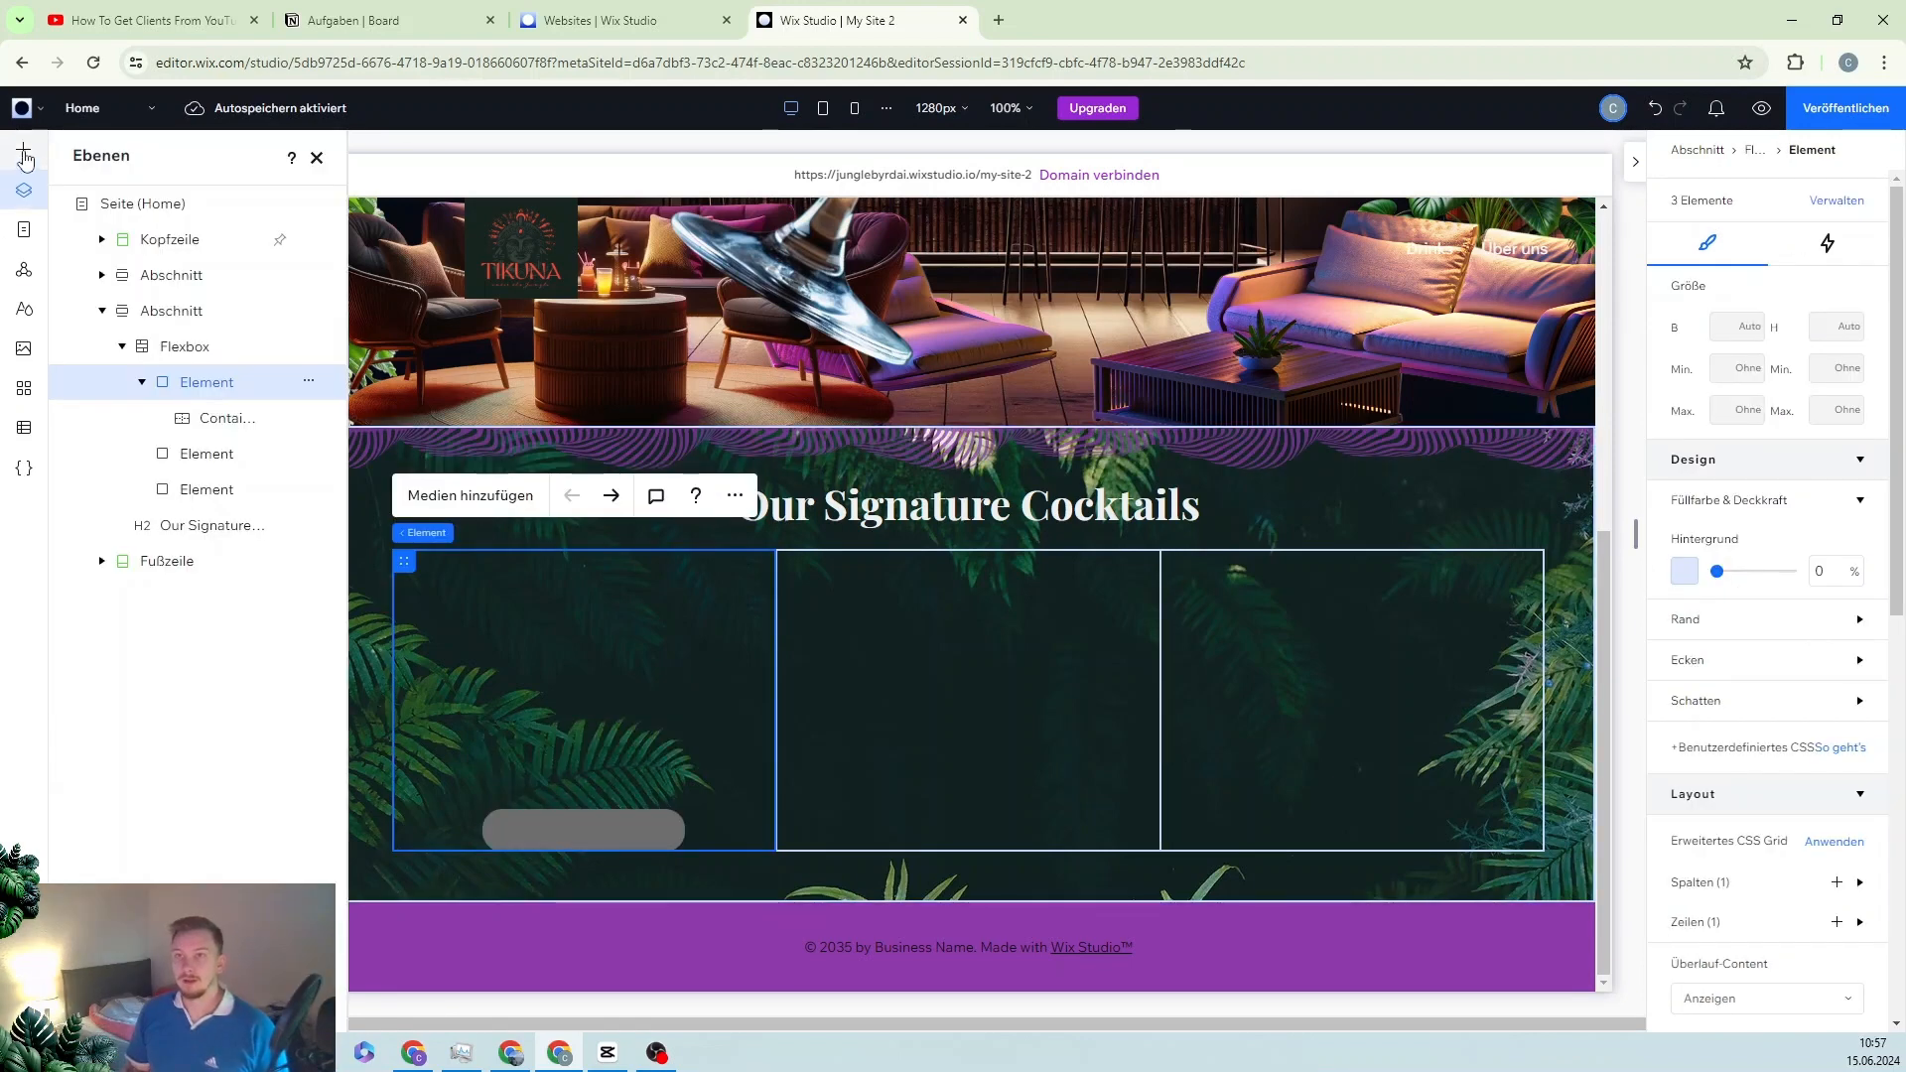
pyautogui.click(24, 152)
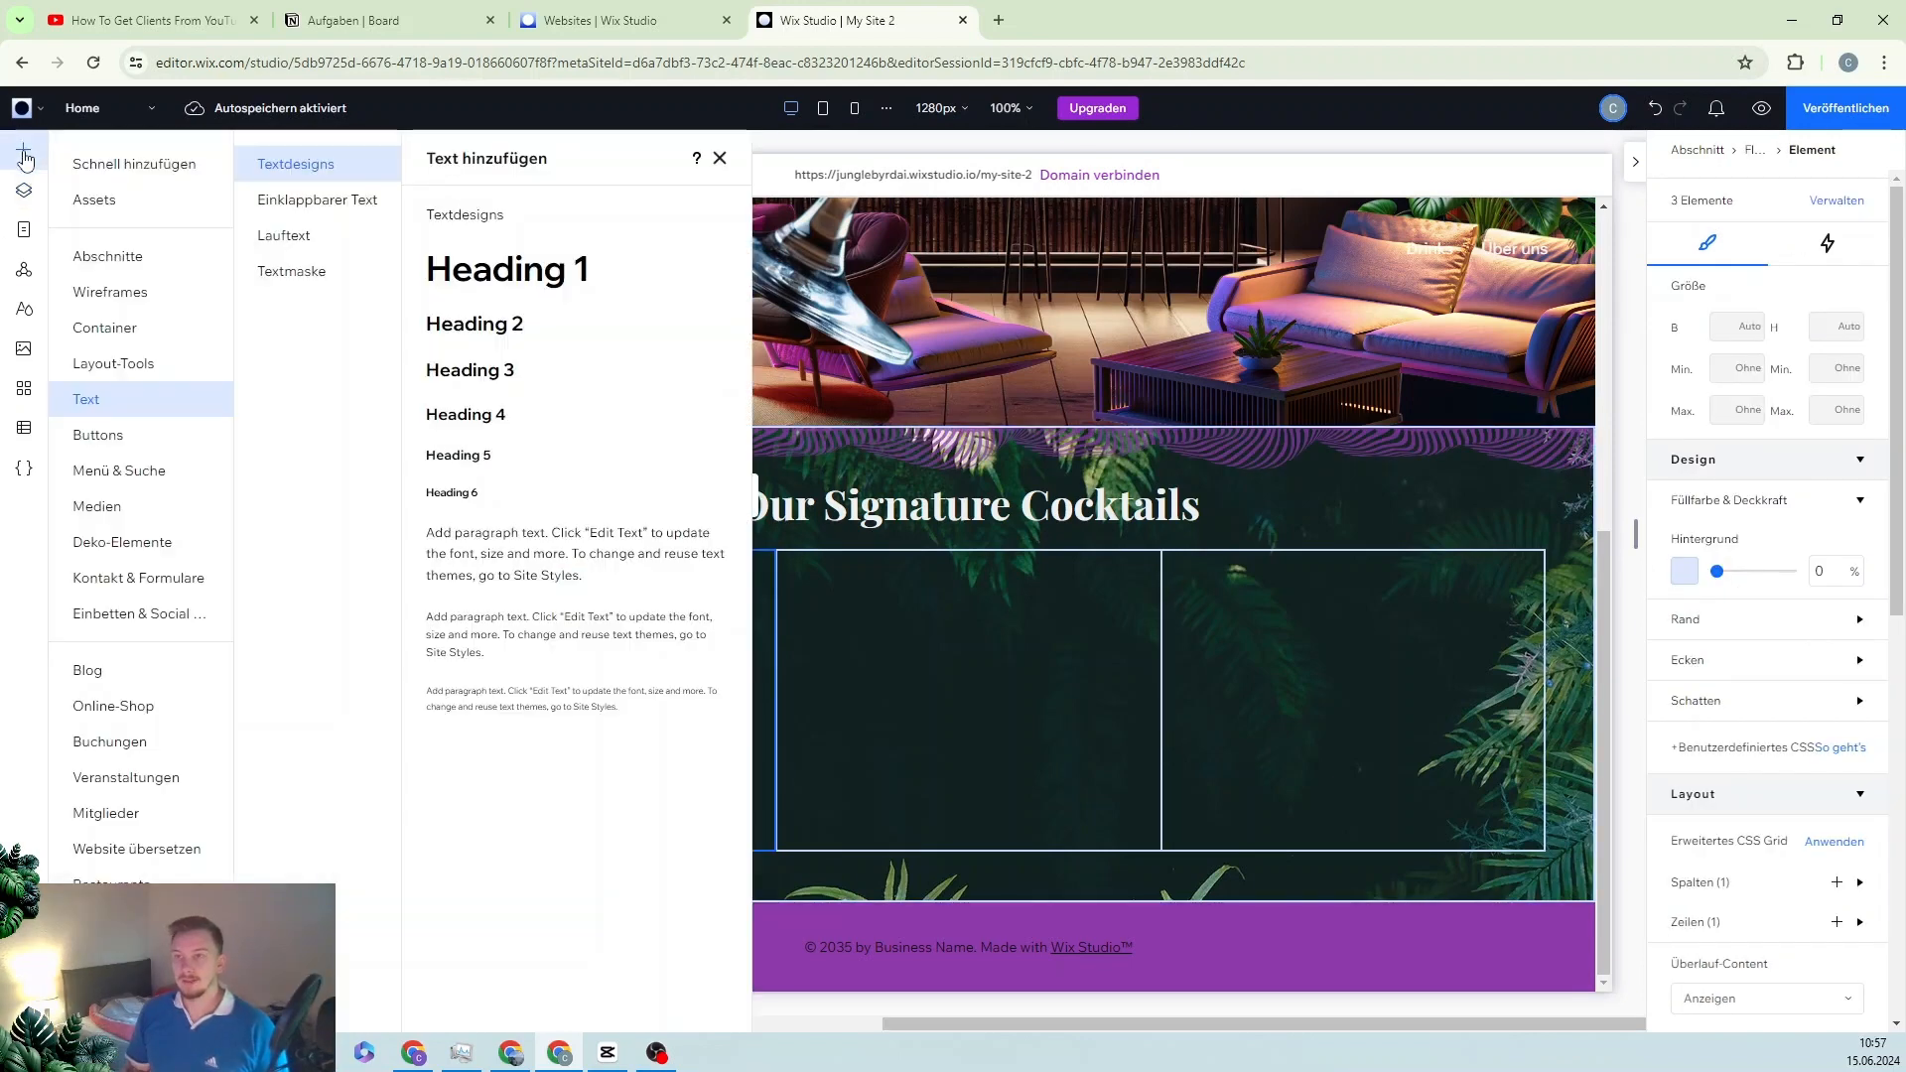
# Step: Add a light grey empty container to the first card cell, sized 387 × 262 px above the pill
pyautogui.click(123, 331)
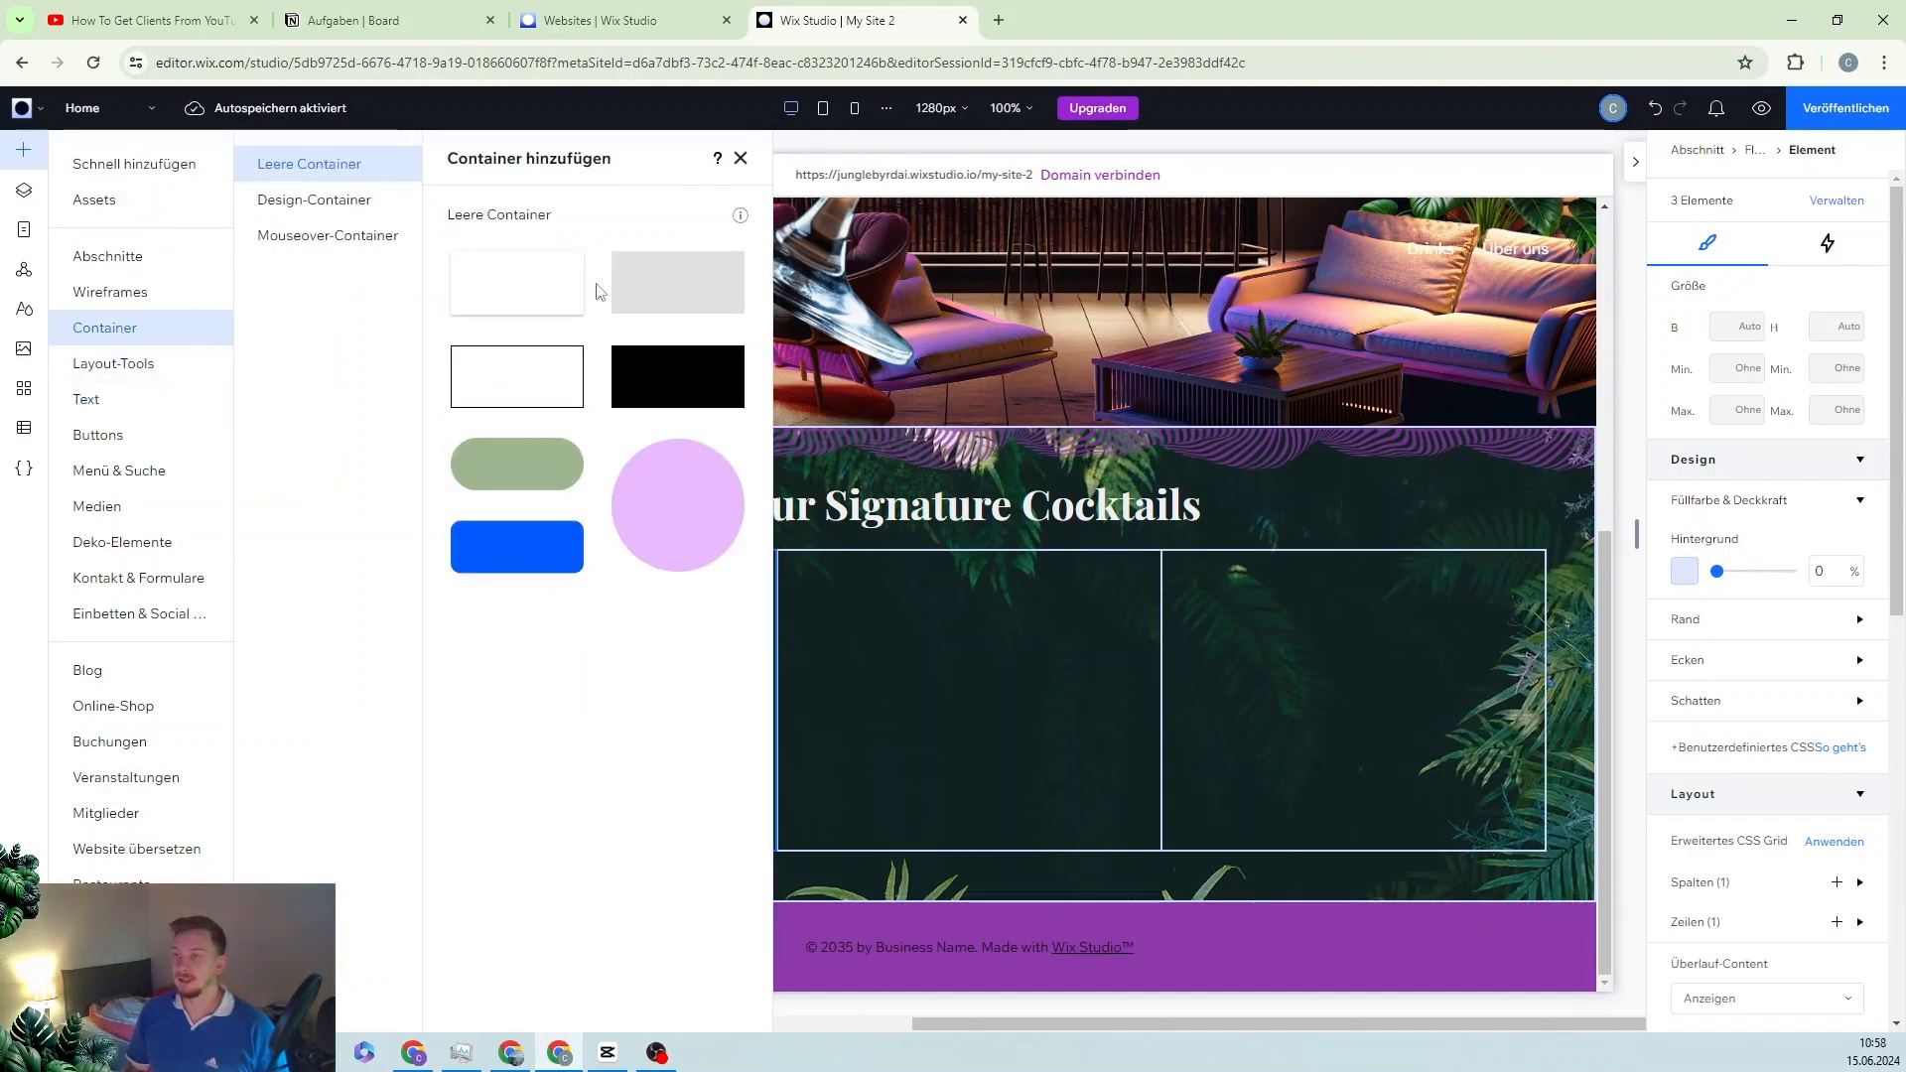
pyautogui.moveTo(672, 281); pyautogui.dragTo(619, 655)
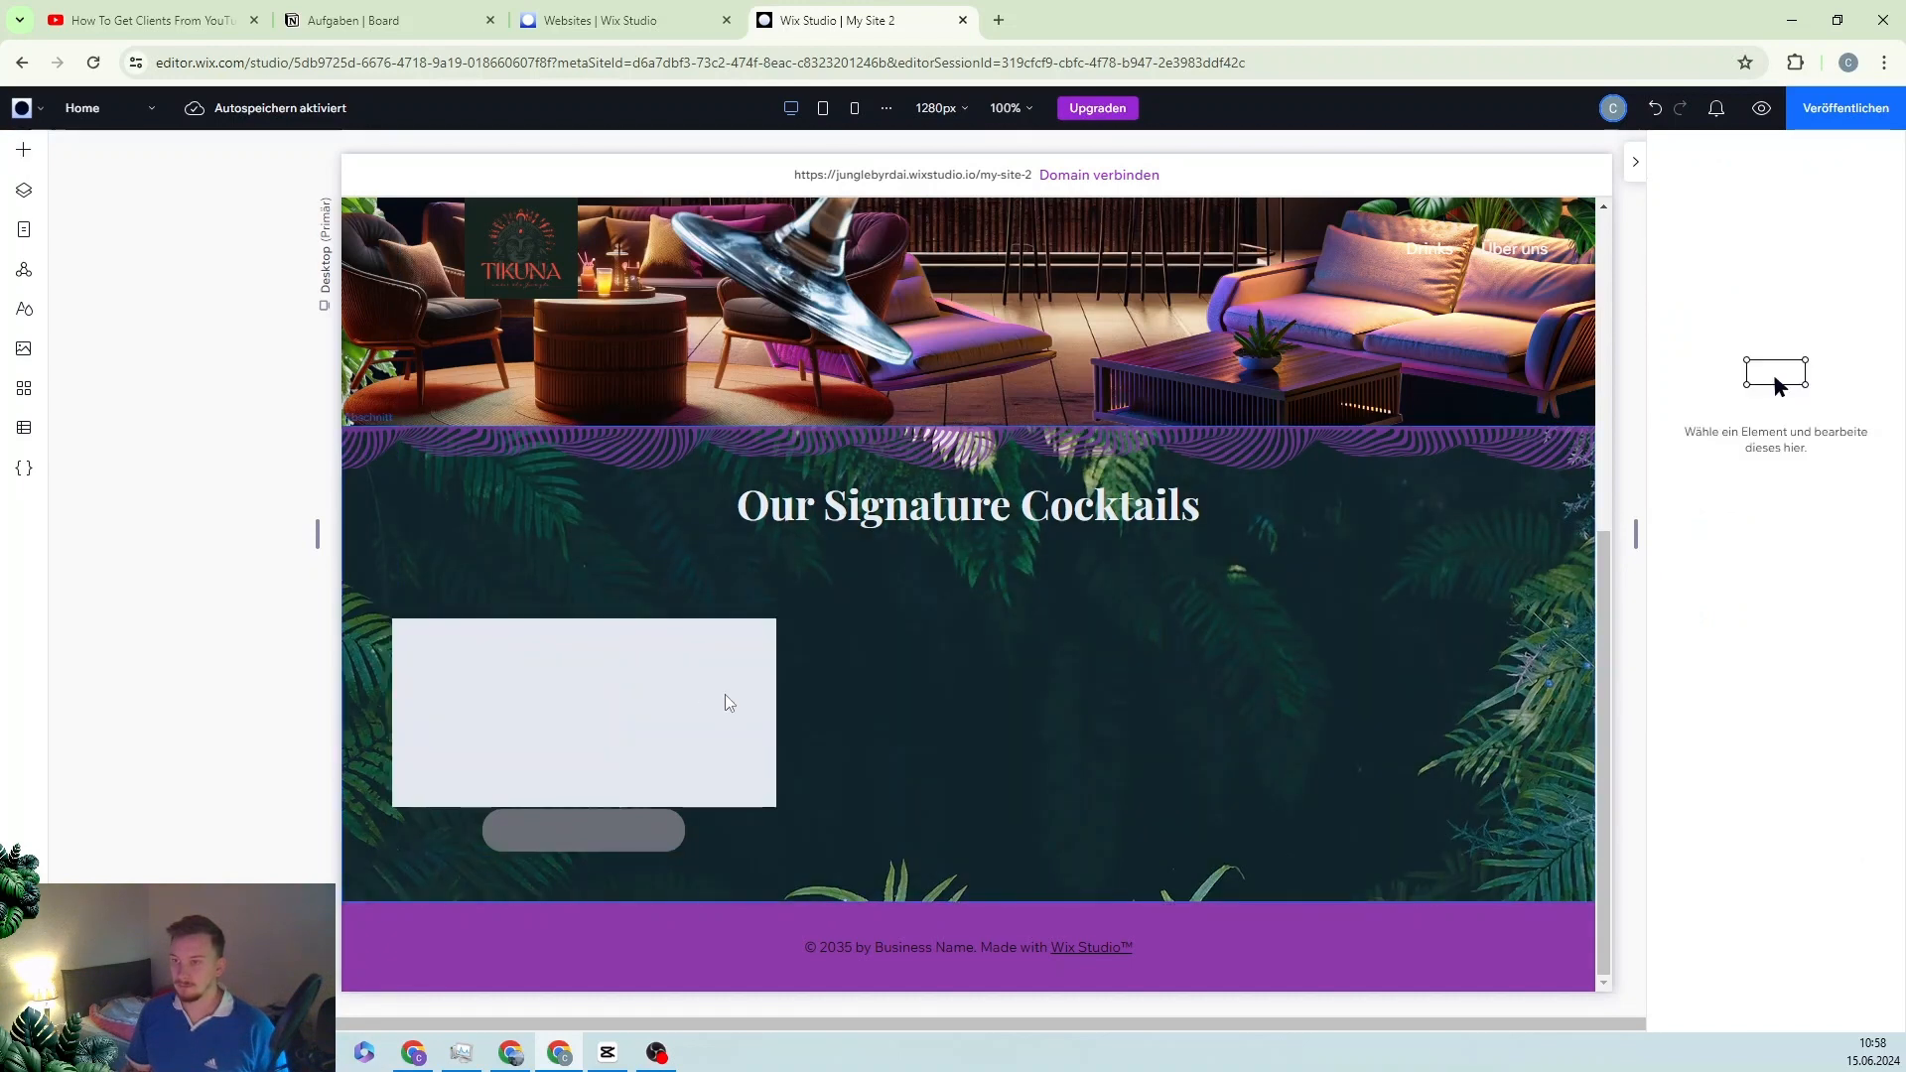
pyautogui.click(377, 695)
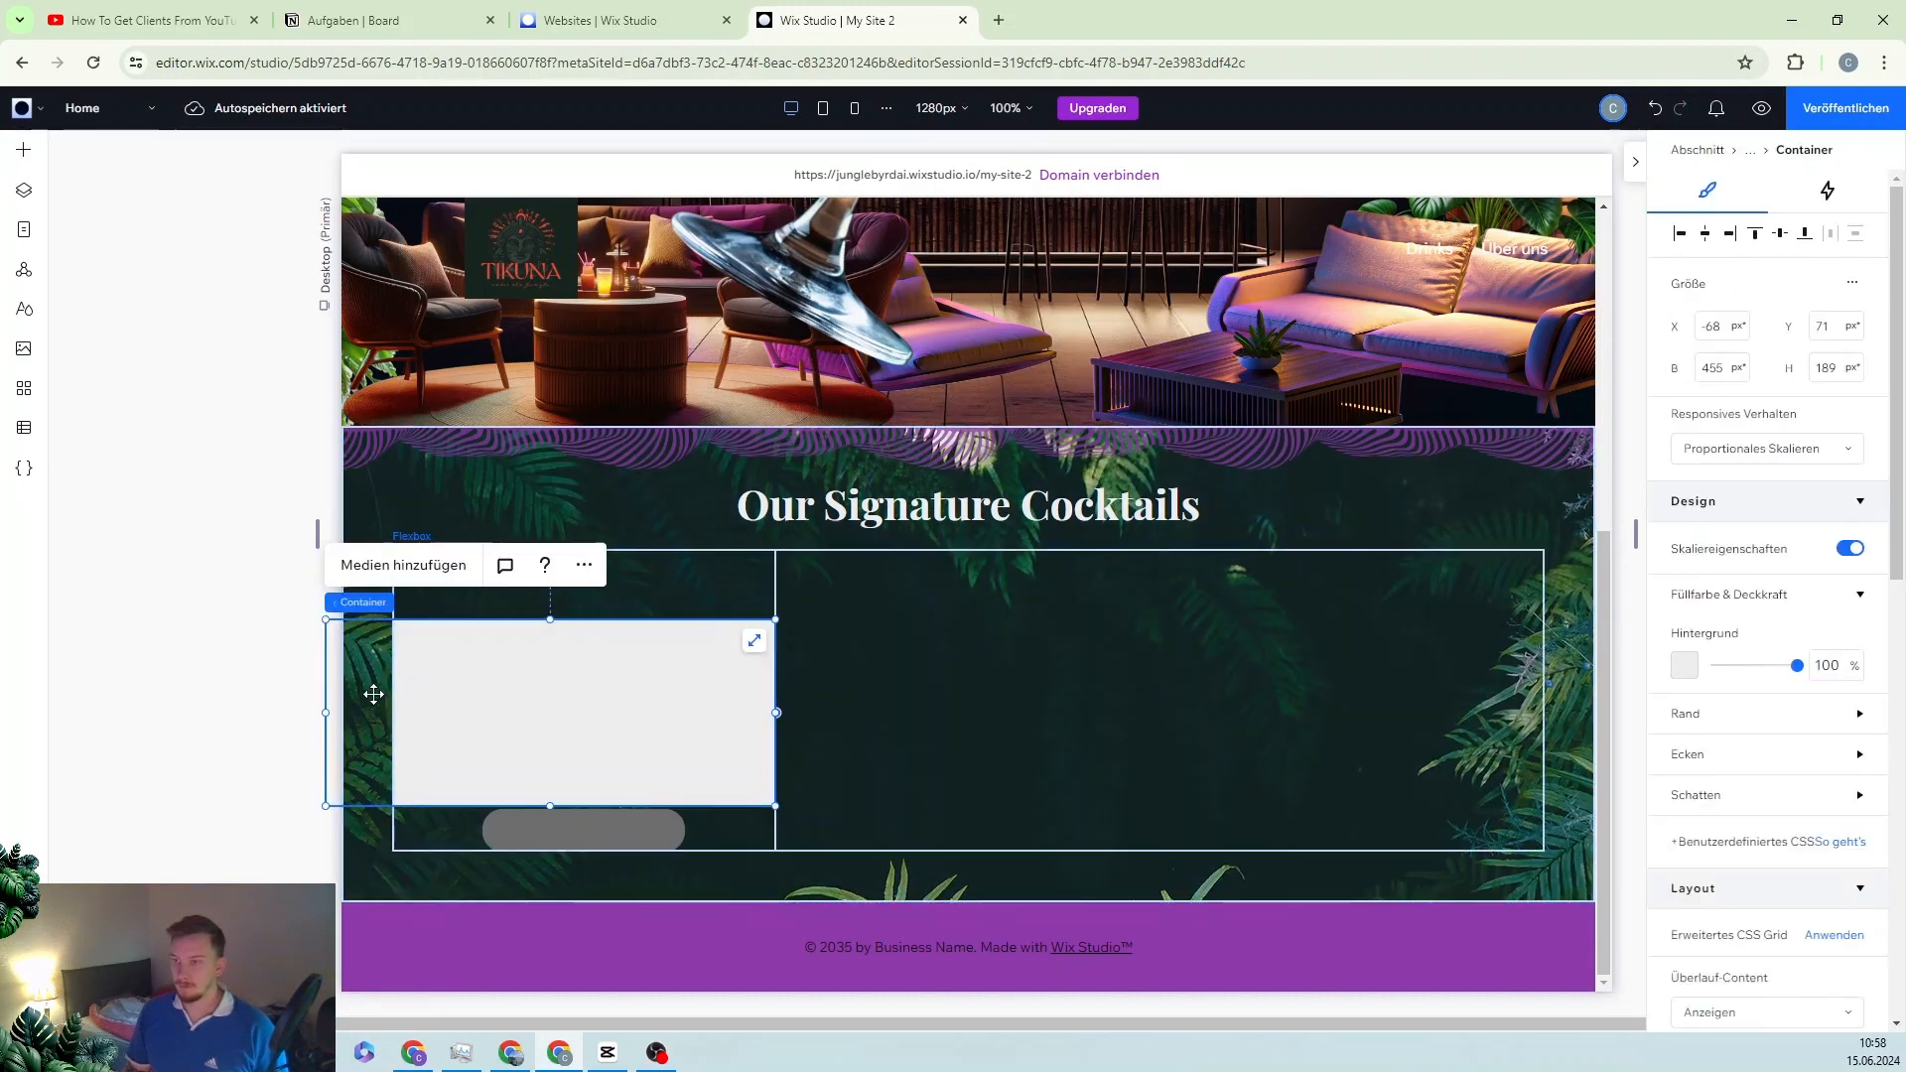
pyautogui.moveTo(327, 711); pyautogui.dragTo(395, 709)
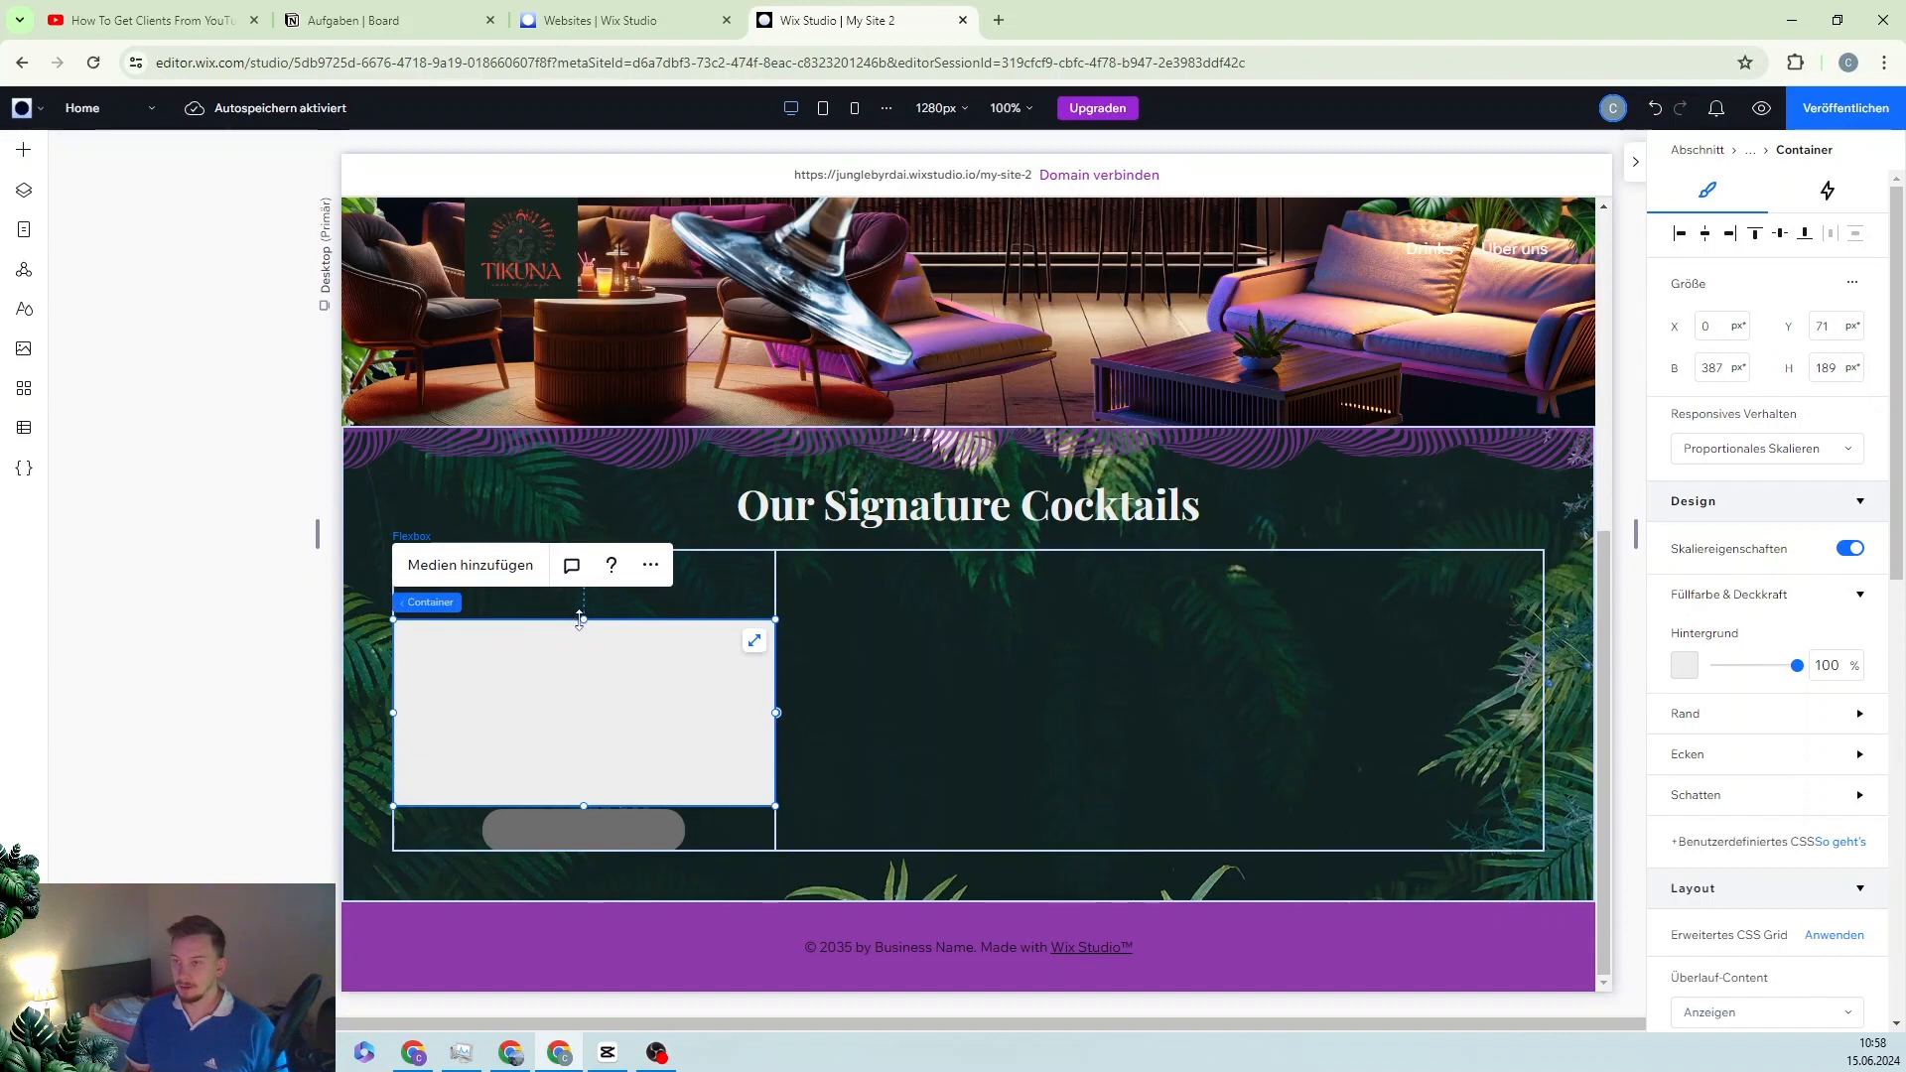
pyautogui.moveTo(579, 617); pyautogui.dragTo(582, 561)
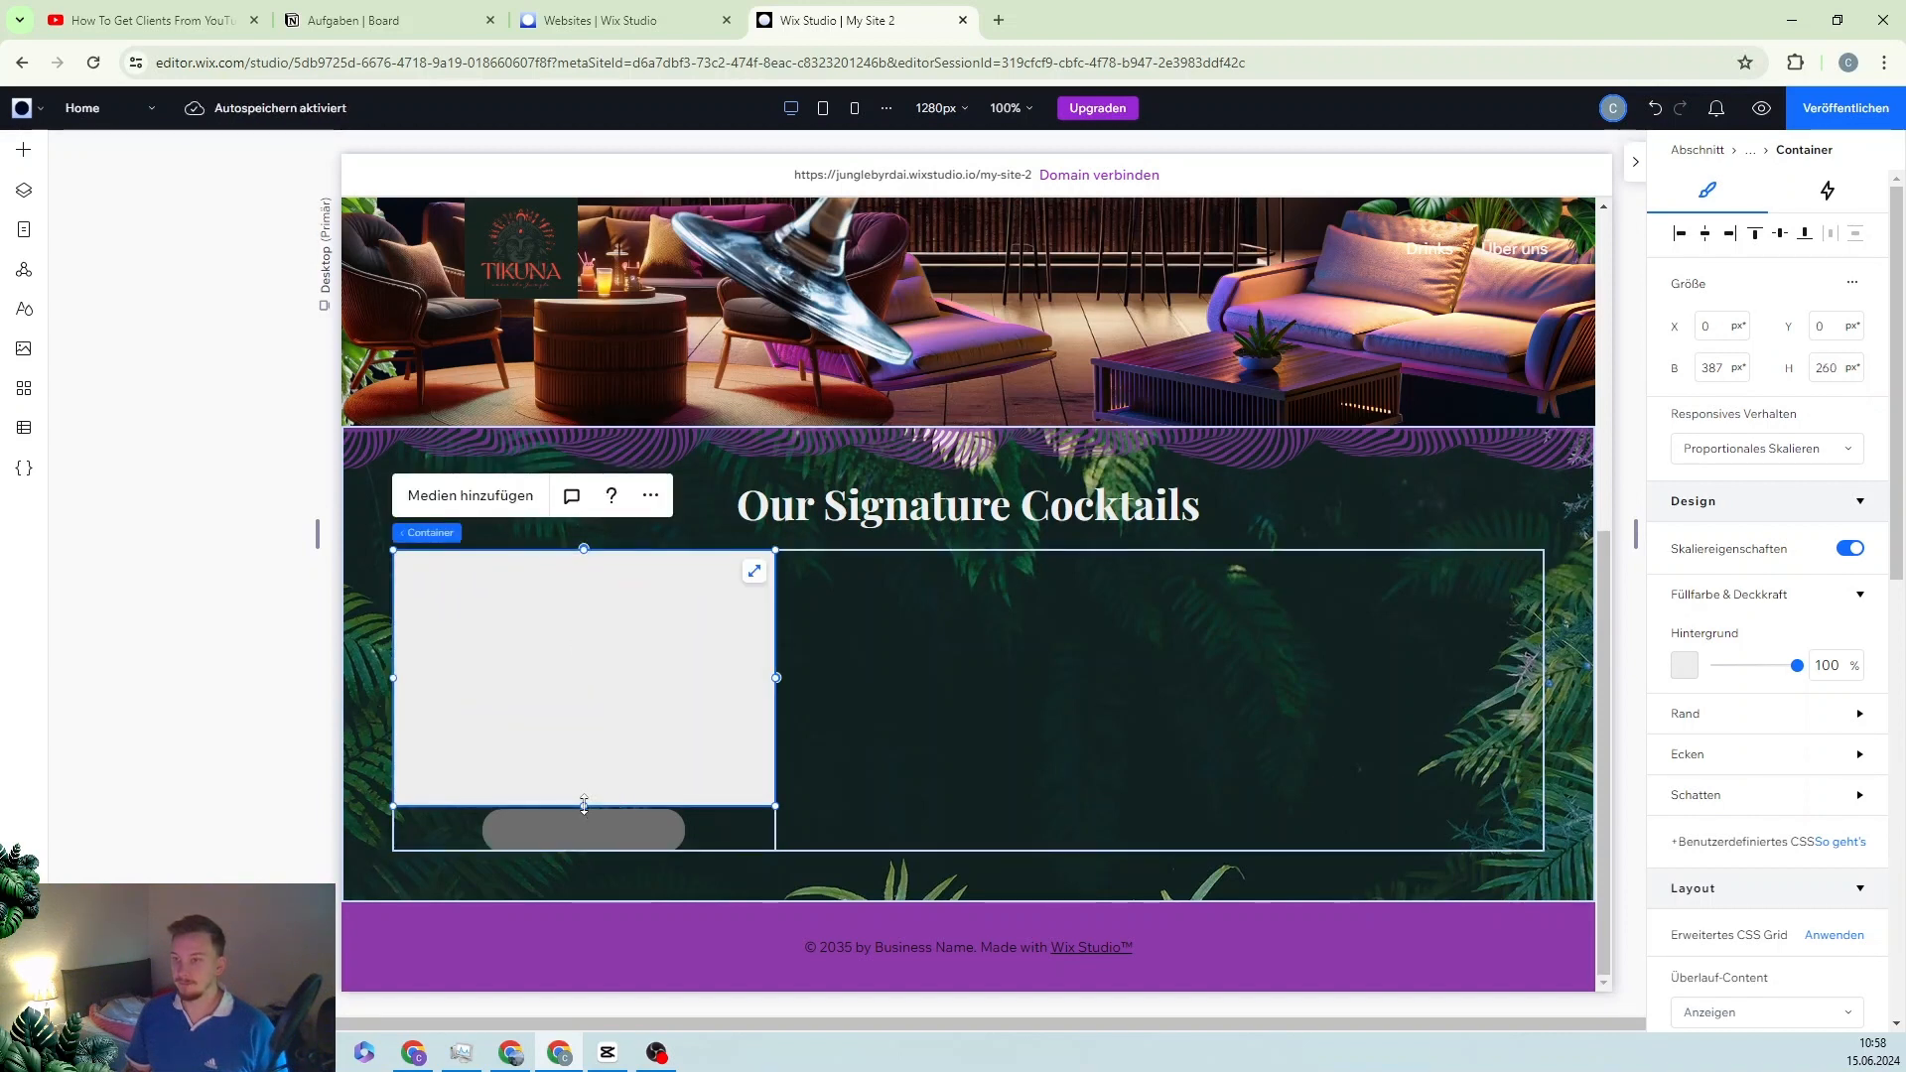
pyautogui.moveTo(583, 804); pyautogui.dragTo(614, 824)
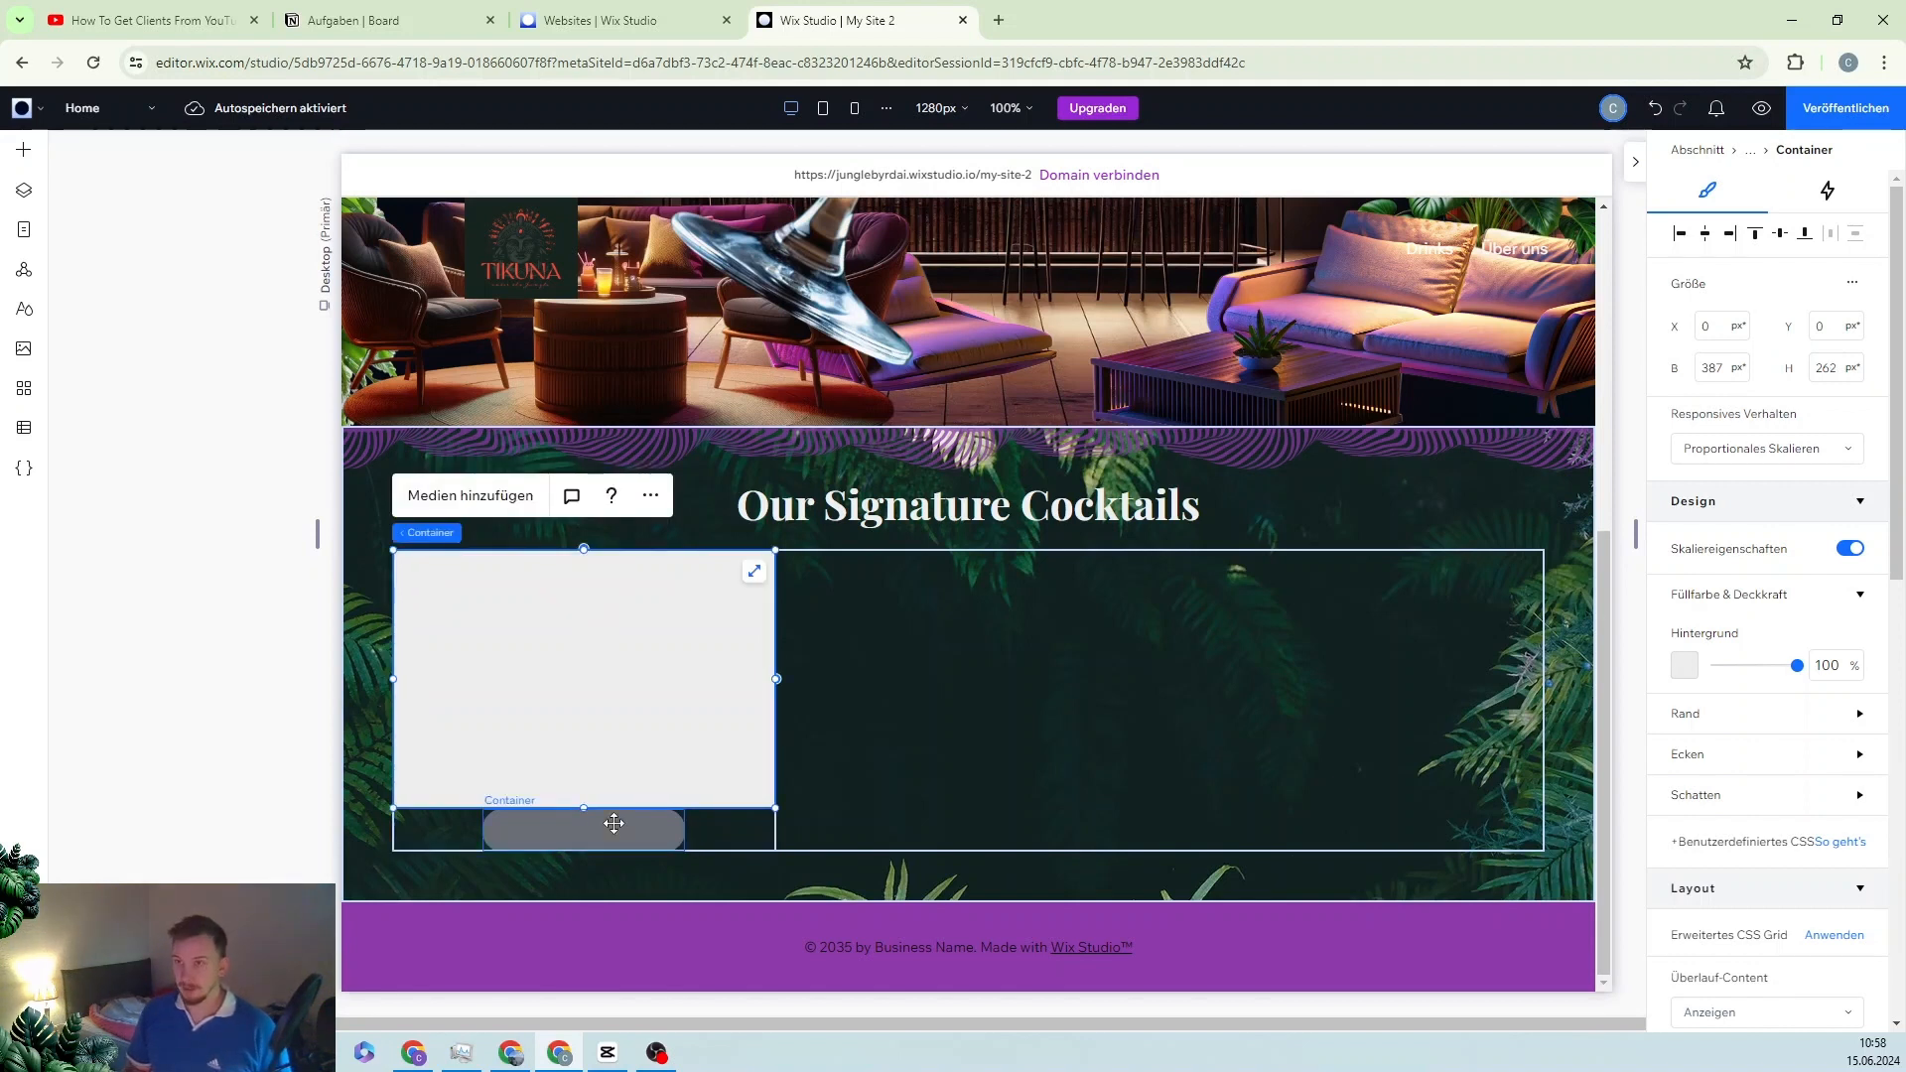
pyautogui.press('Escape')
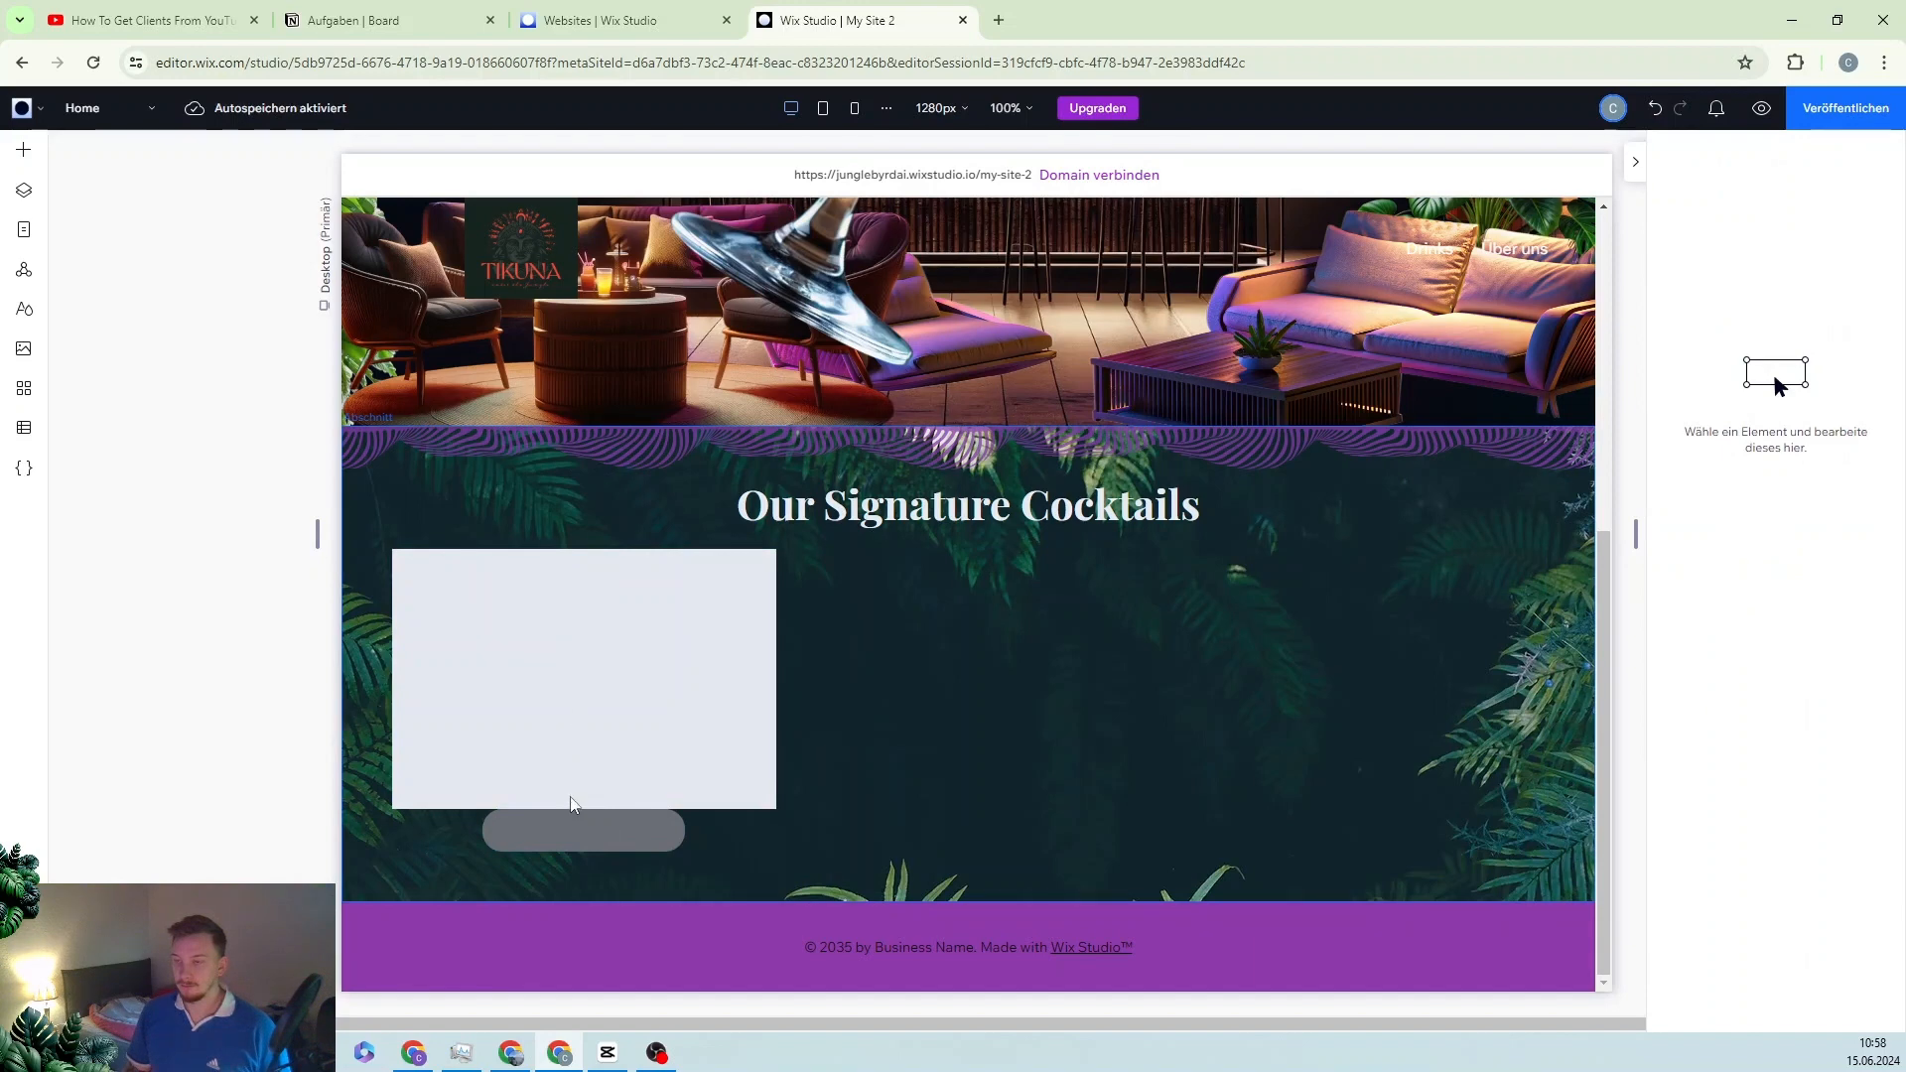
# Step: Select the first card cell of the cocktails carousel
pyautogui.click(586, 824)
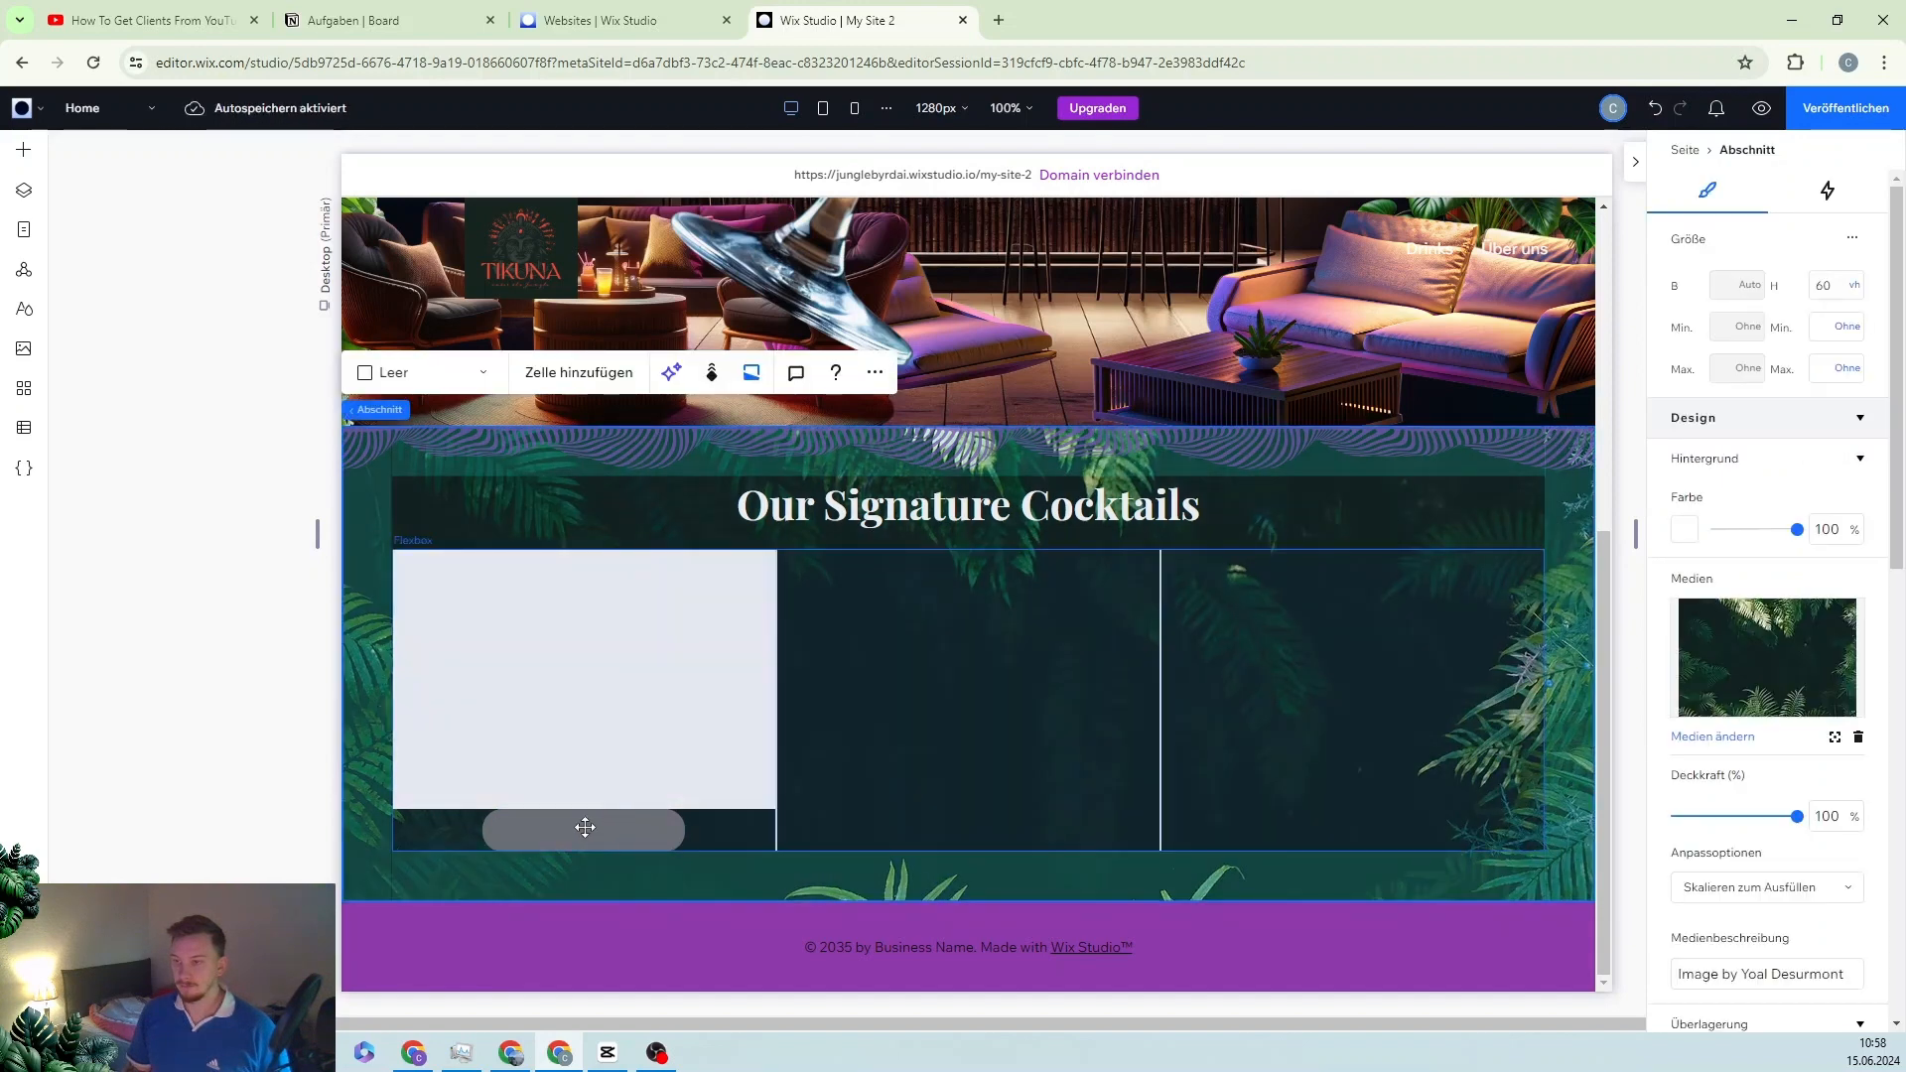
pyautogui.click(585, 827)
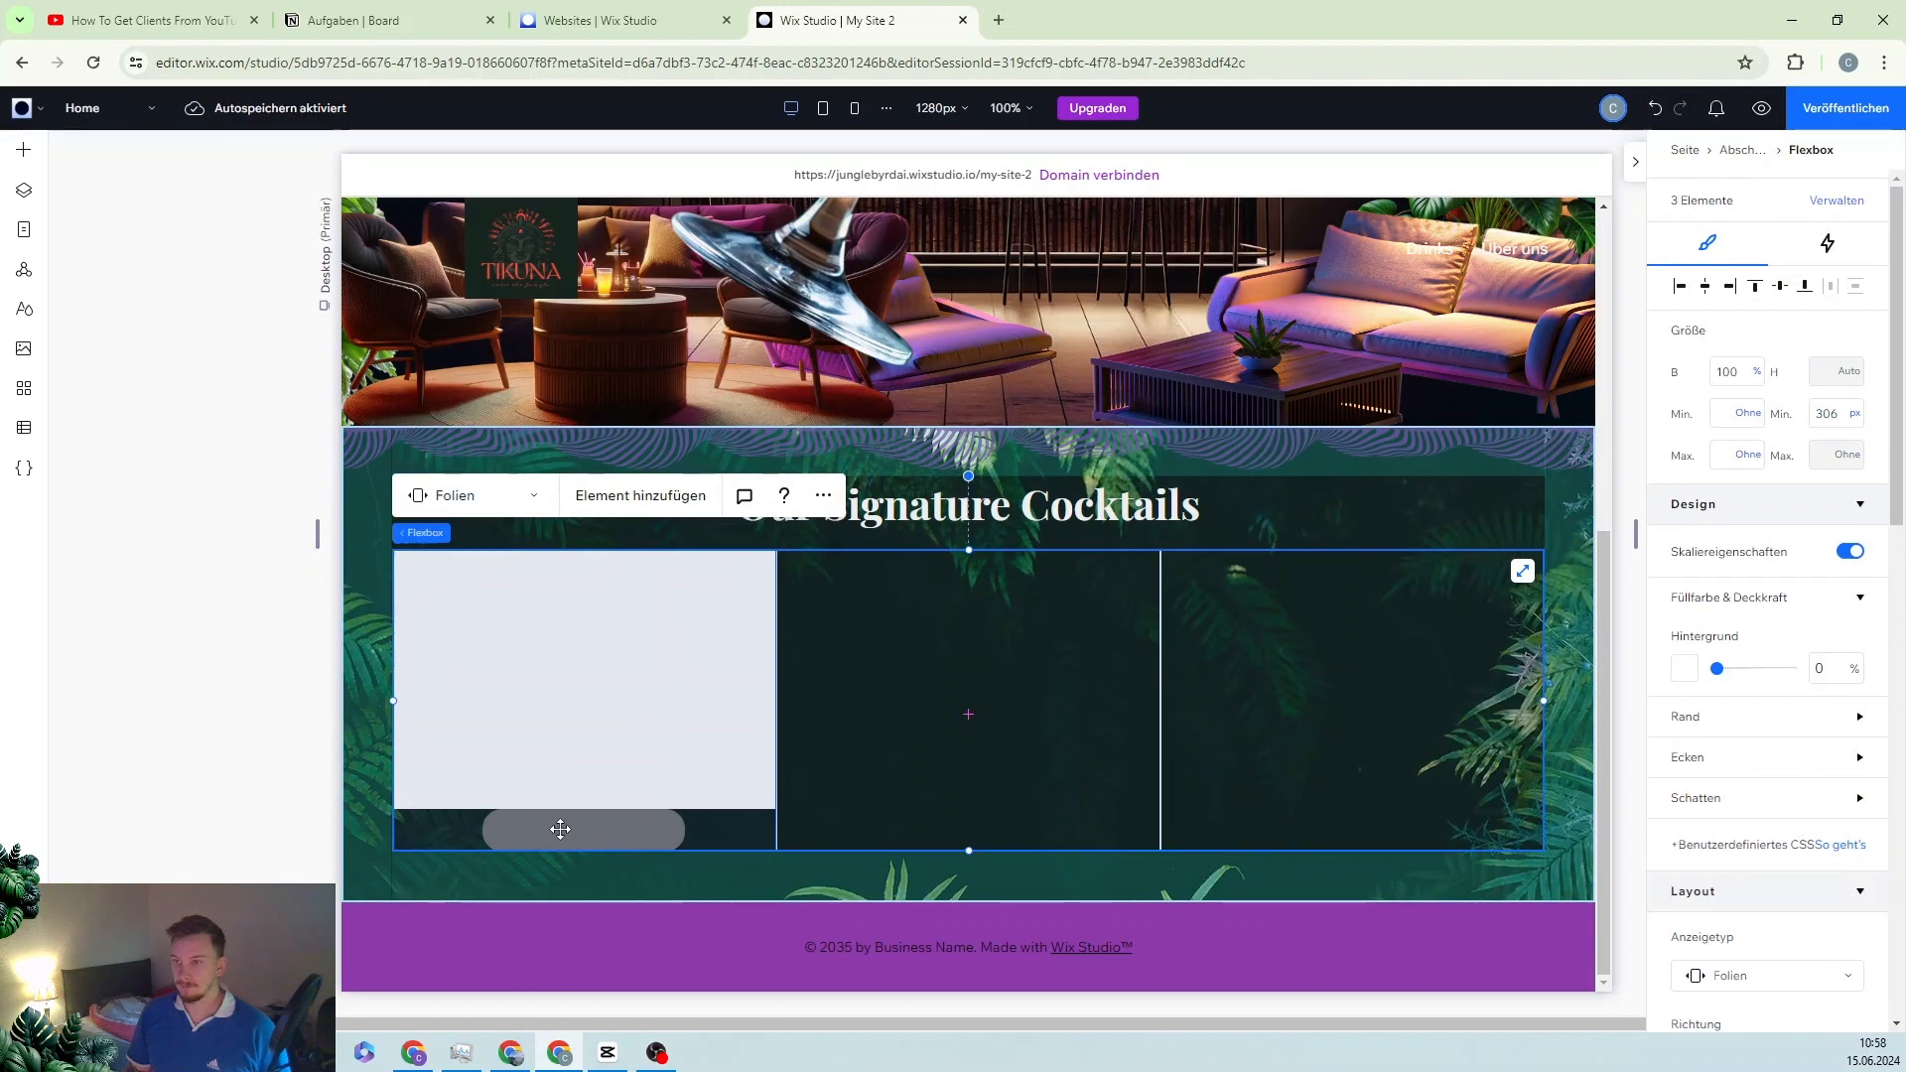
pyautogui.click(555, 829)
# Step: Group the rounded pill and the light grey box into a vertical stack
pyautogui.click(552, 828)
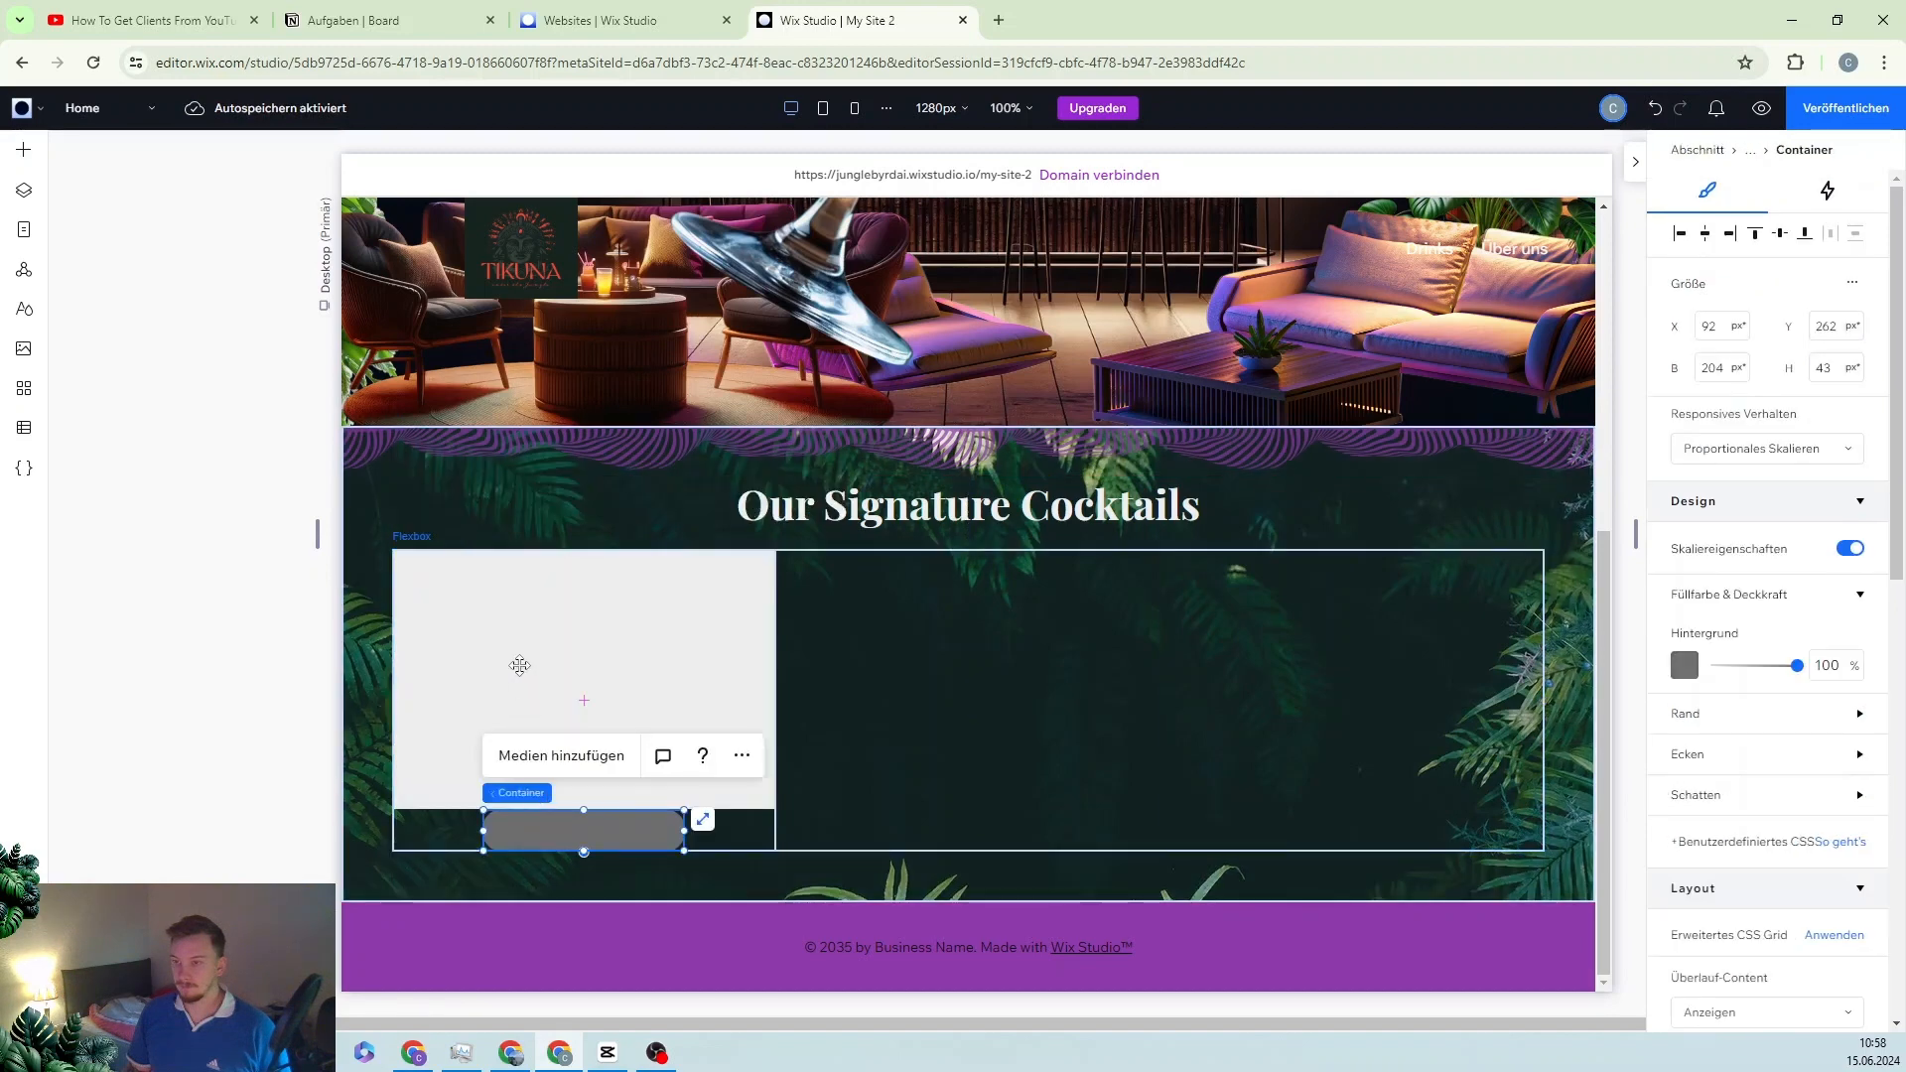
pyautogui.keyDown('shift'); pyautogui.click(519, 666); pyautogui.keyUp('shift')
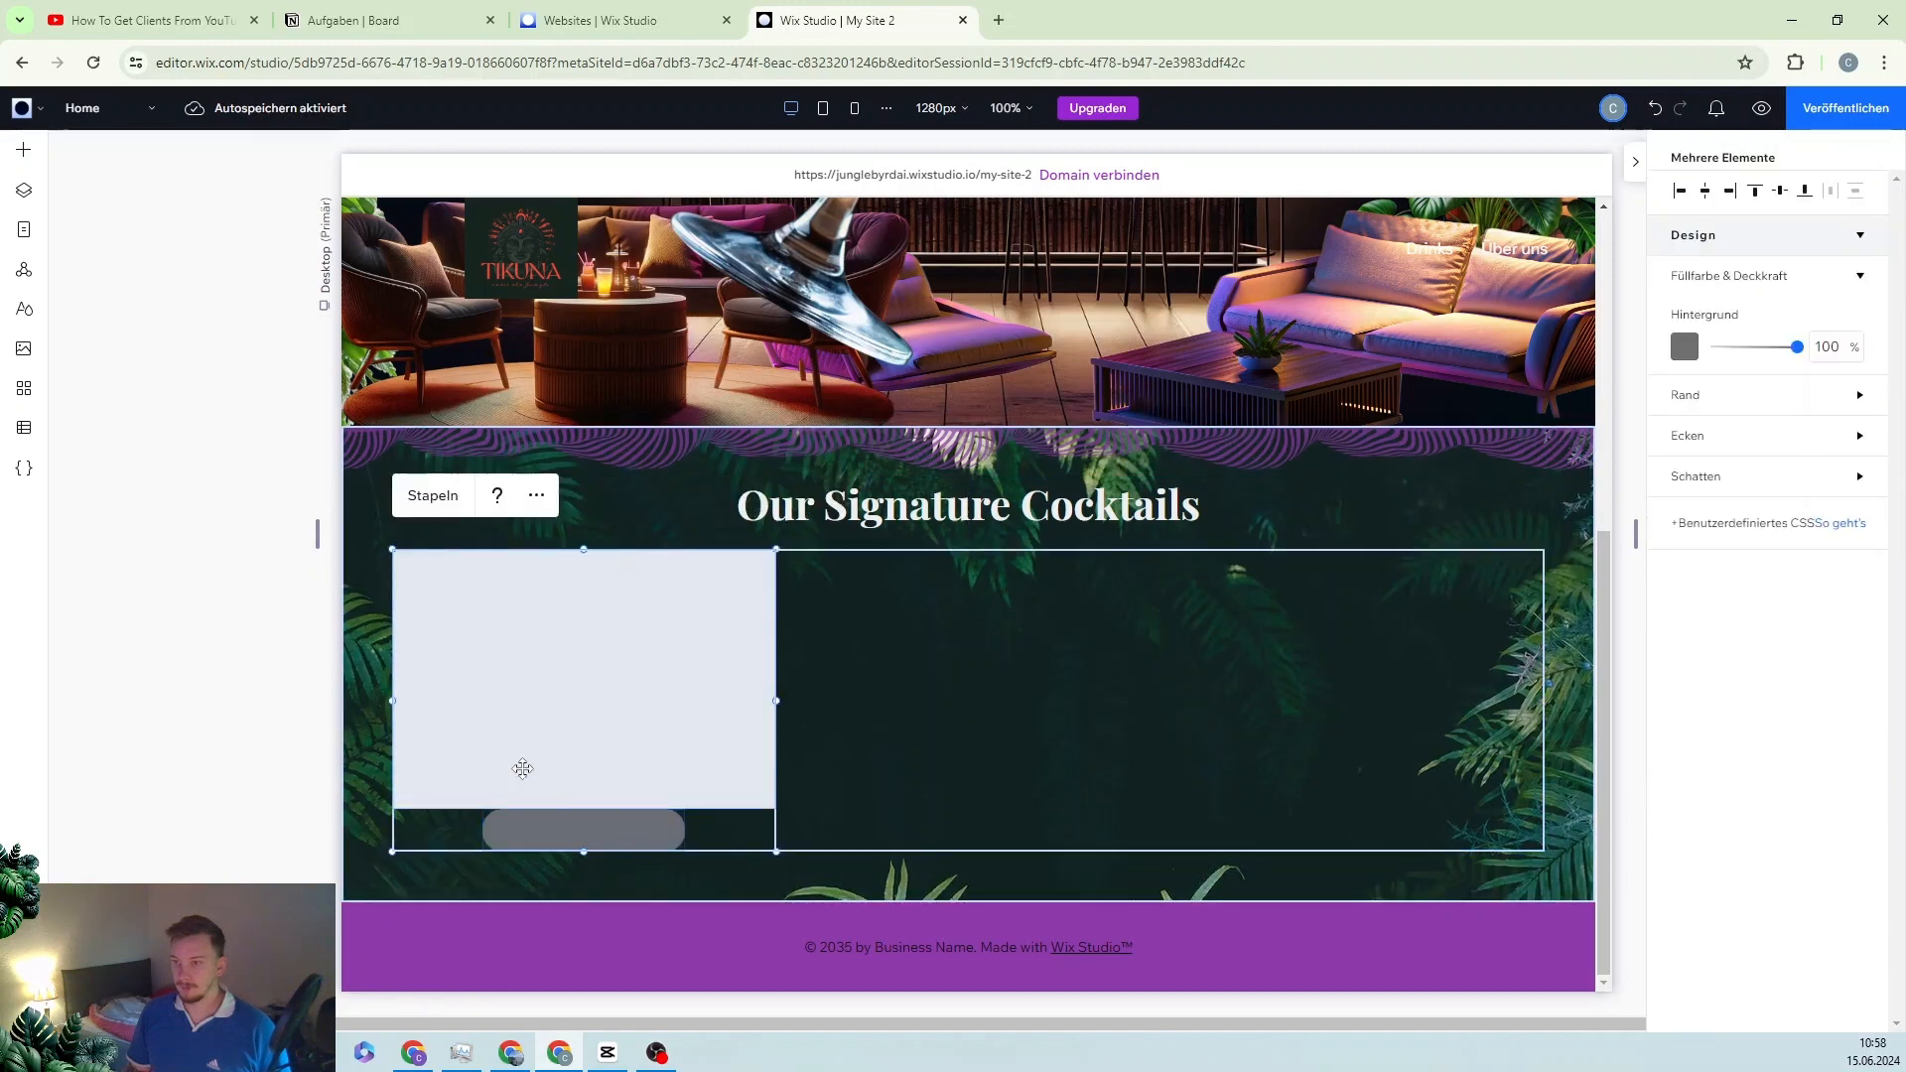
pyautogui.click(431, 495)
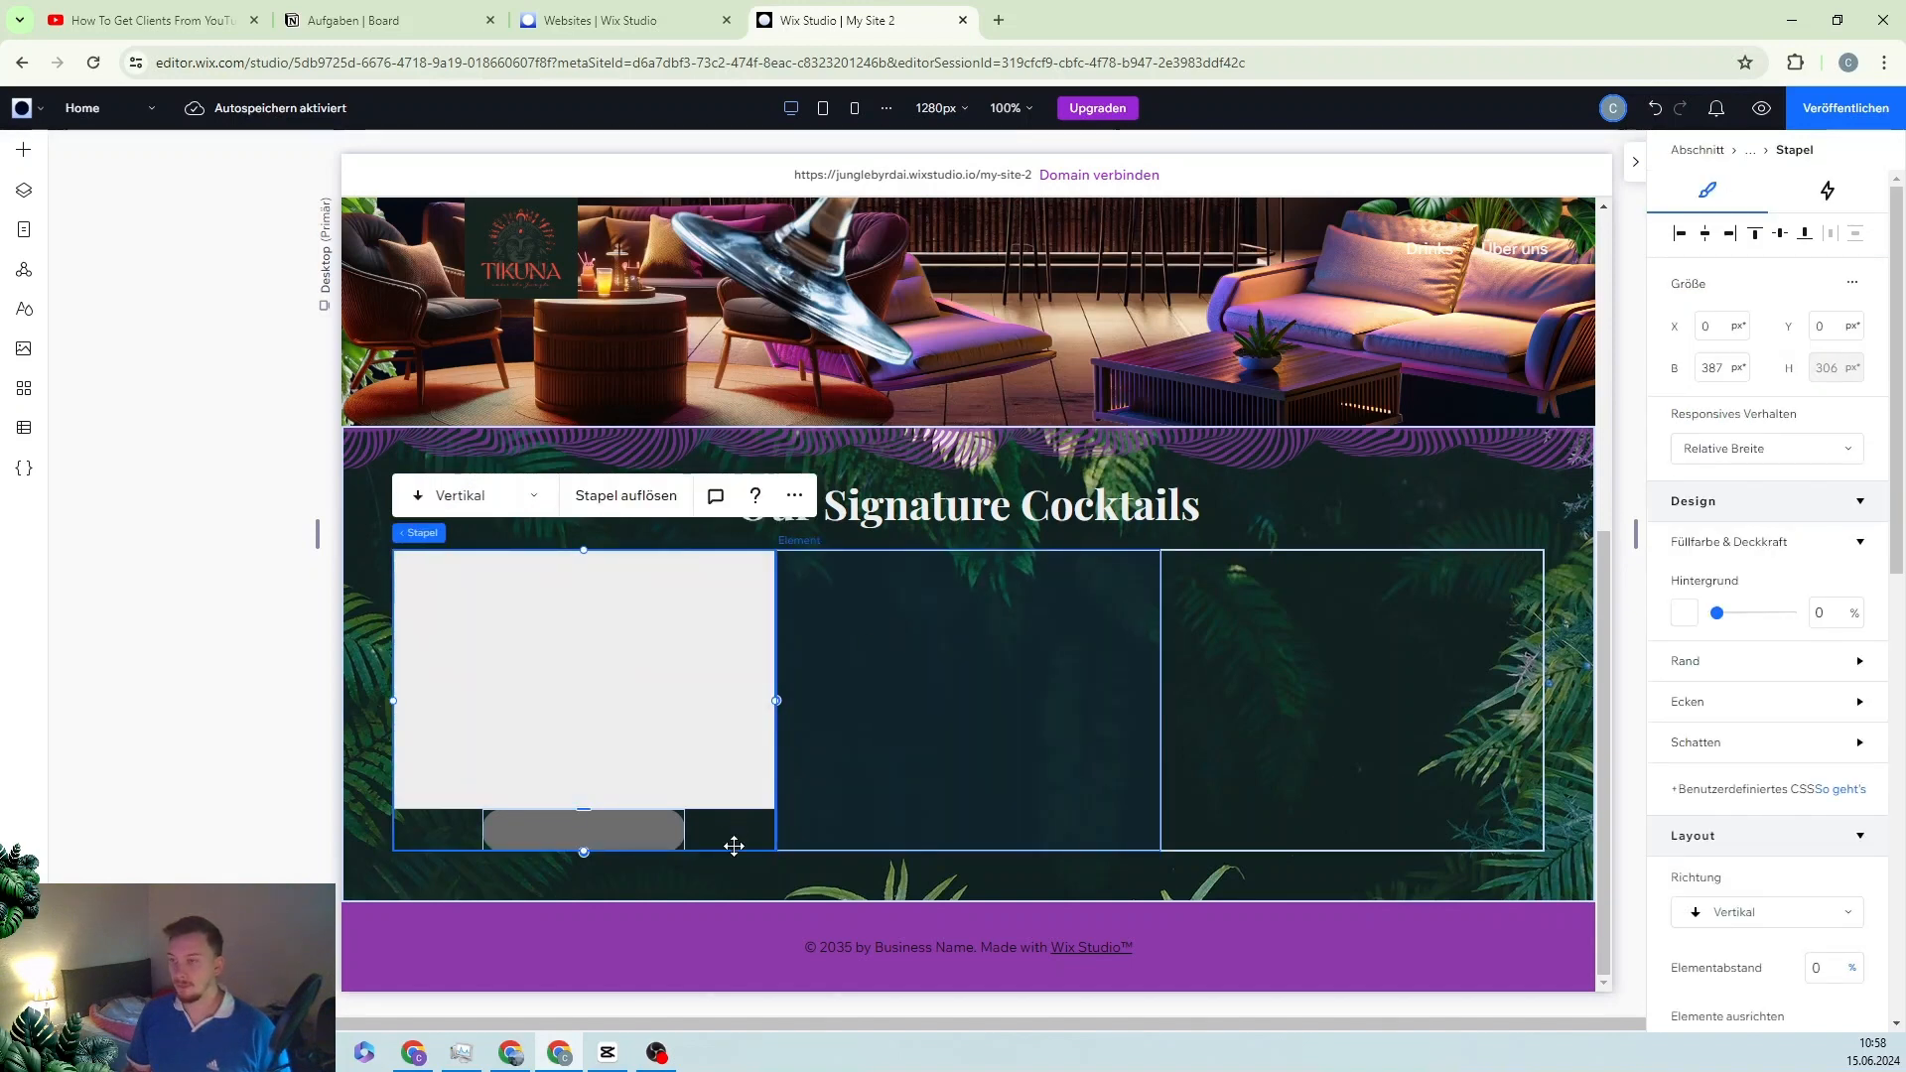
# Step: Select the carousel and bring up the uploaded media files in the Add panel
pyautogui.click(718, 891)
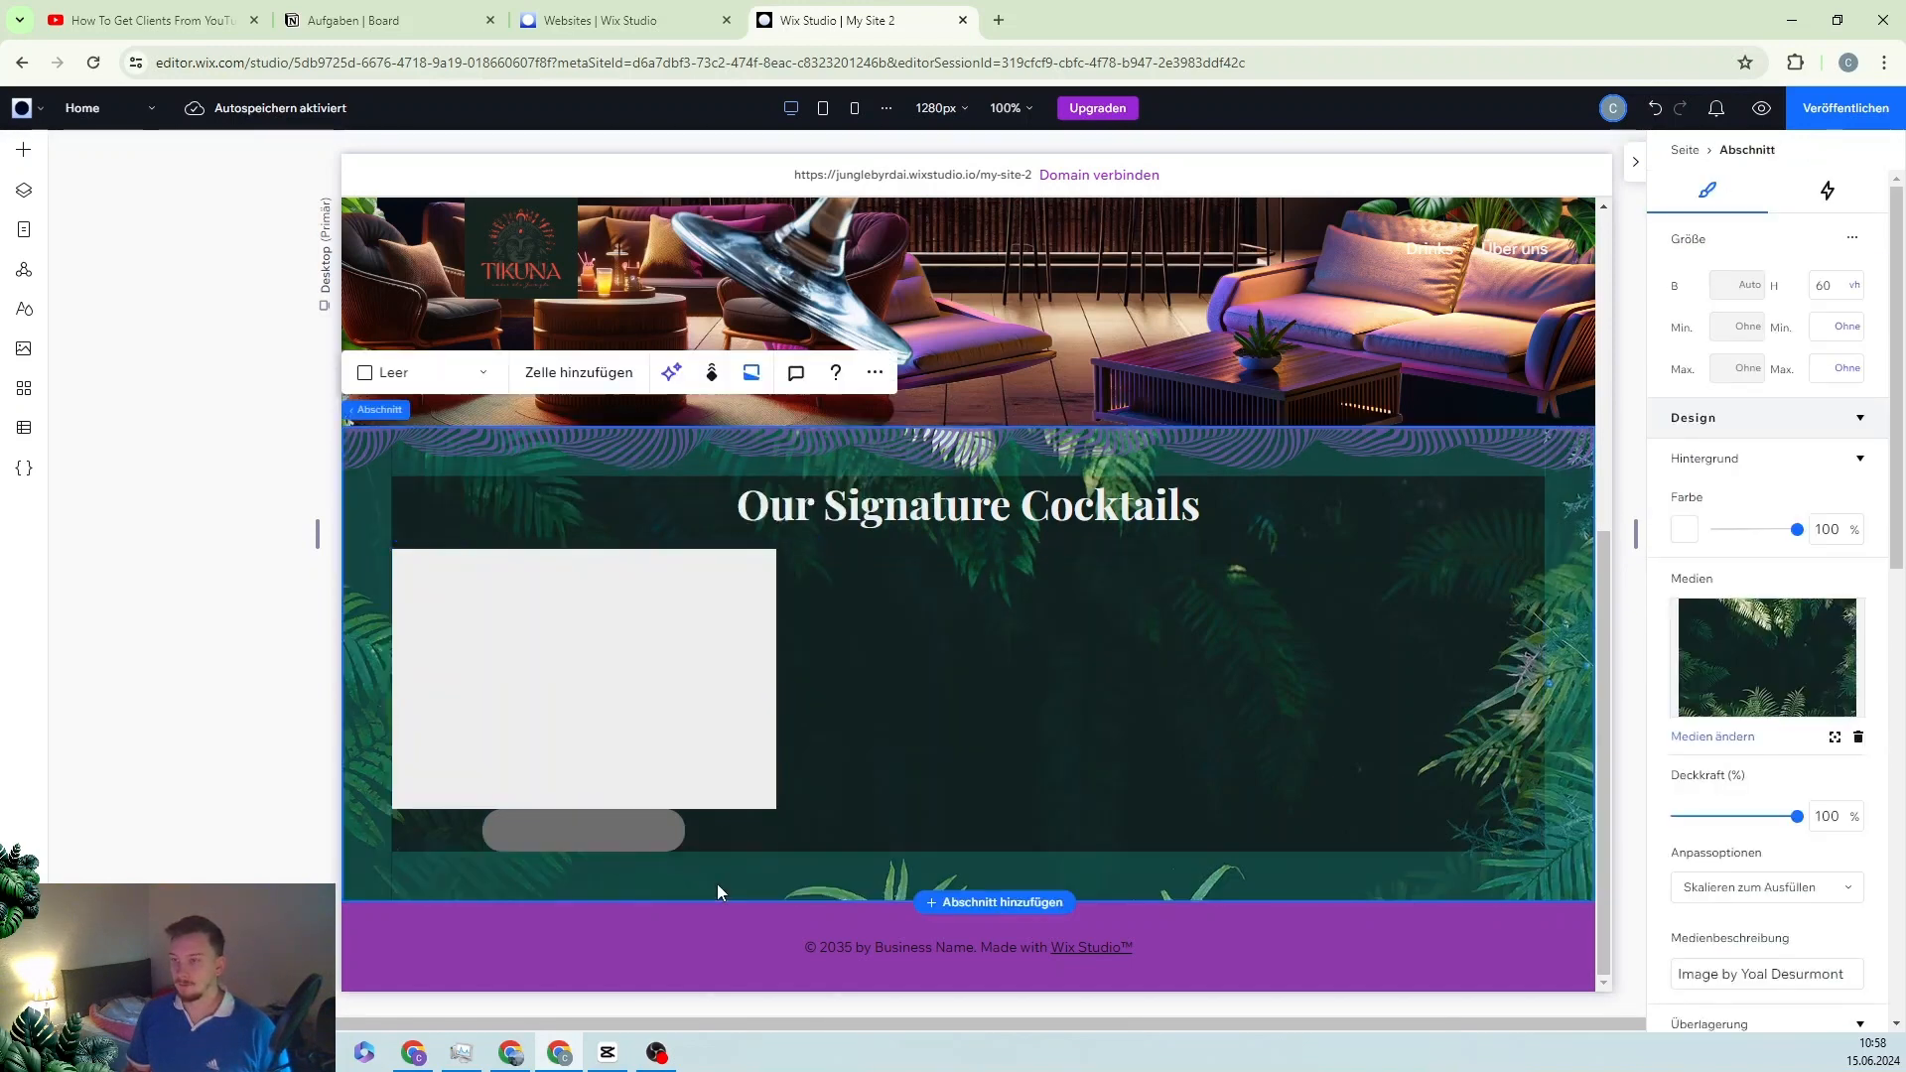
pyautogui.click(623, 657)
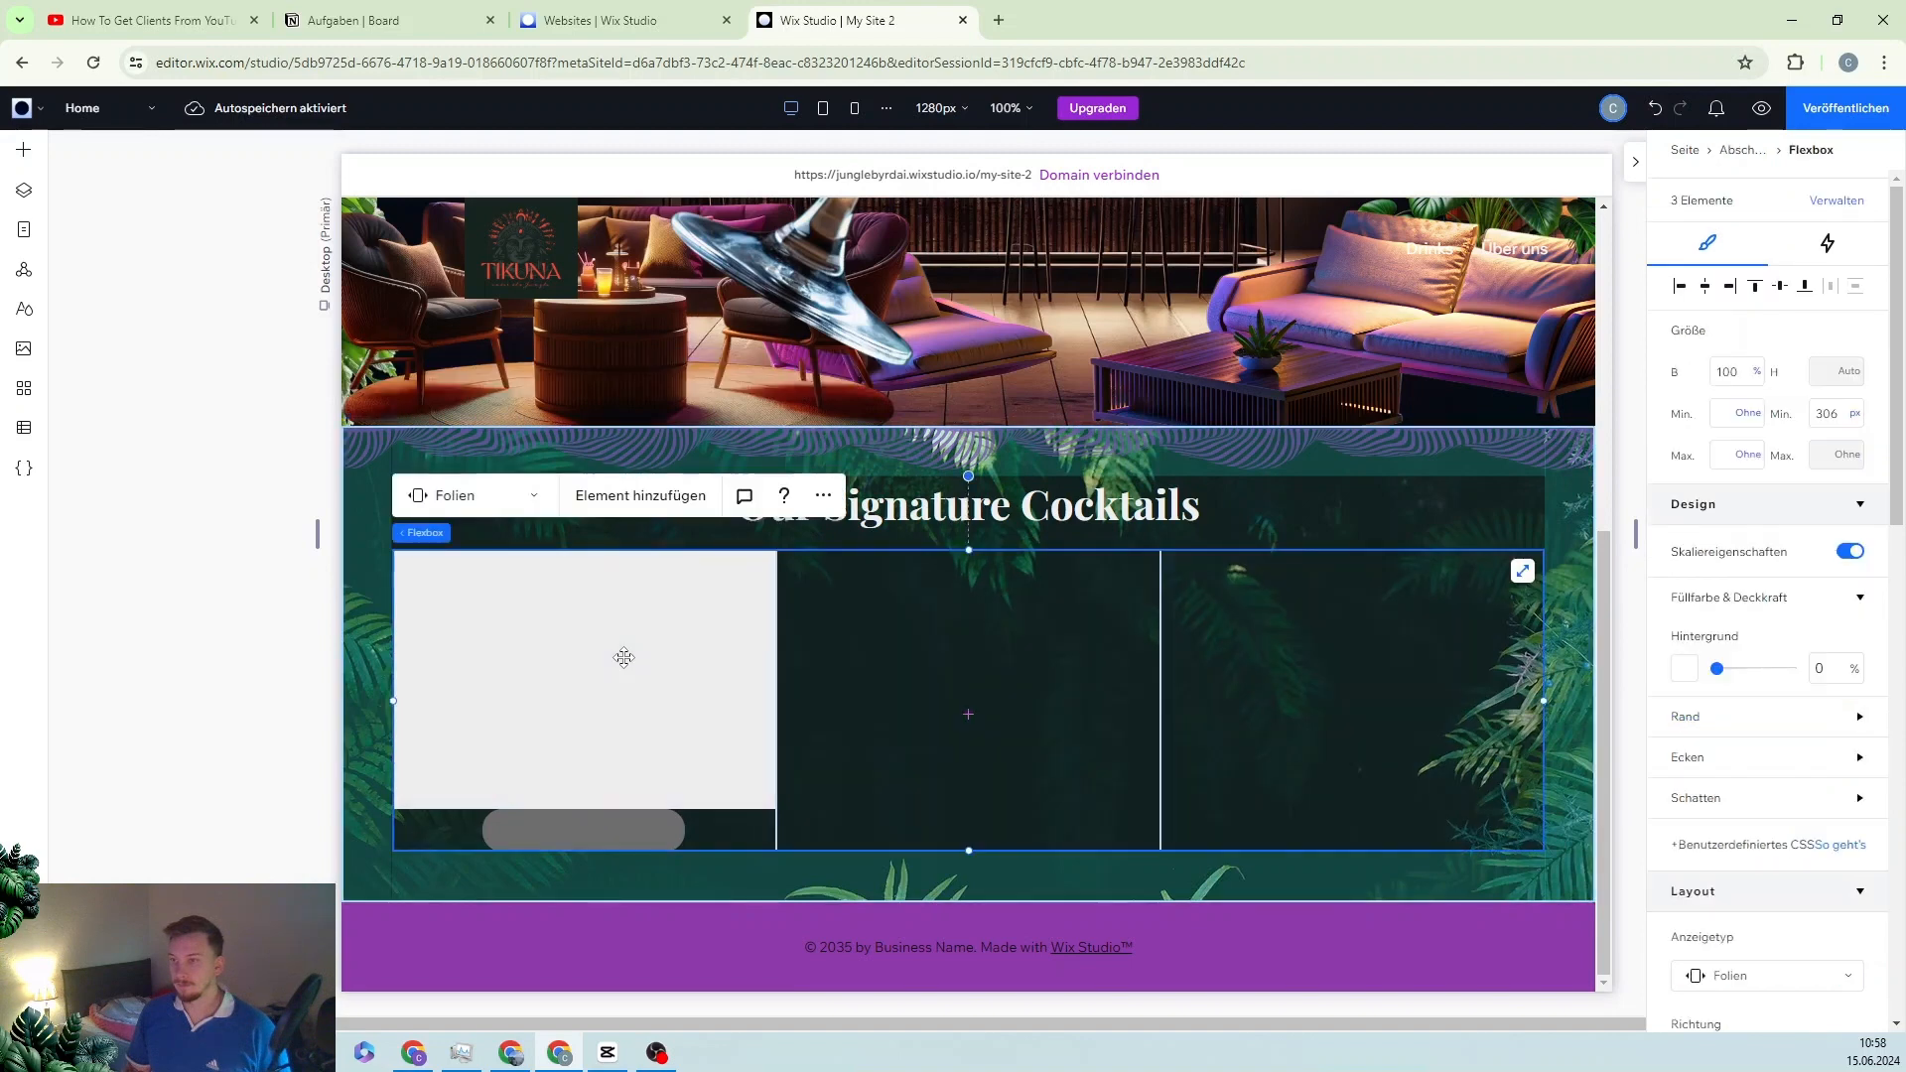
pyautogui.click(22, 149)
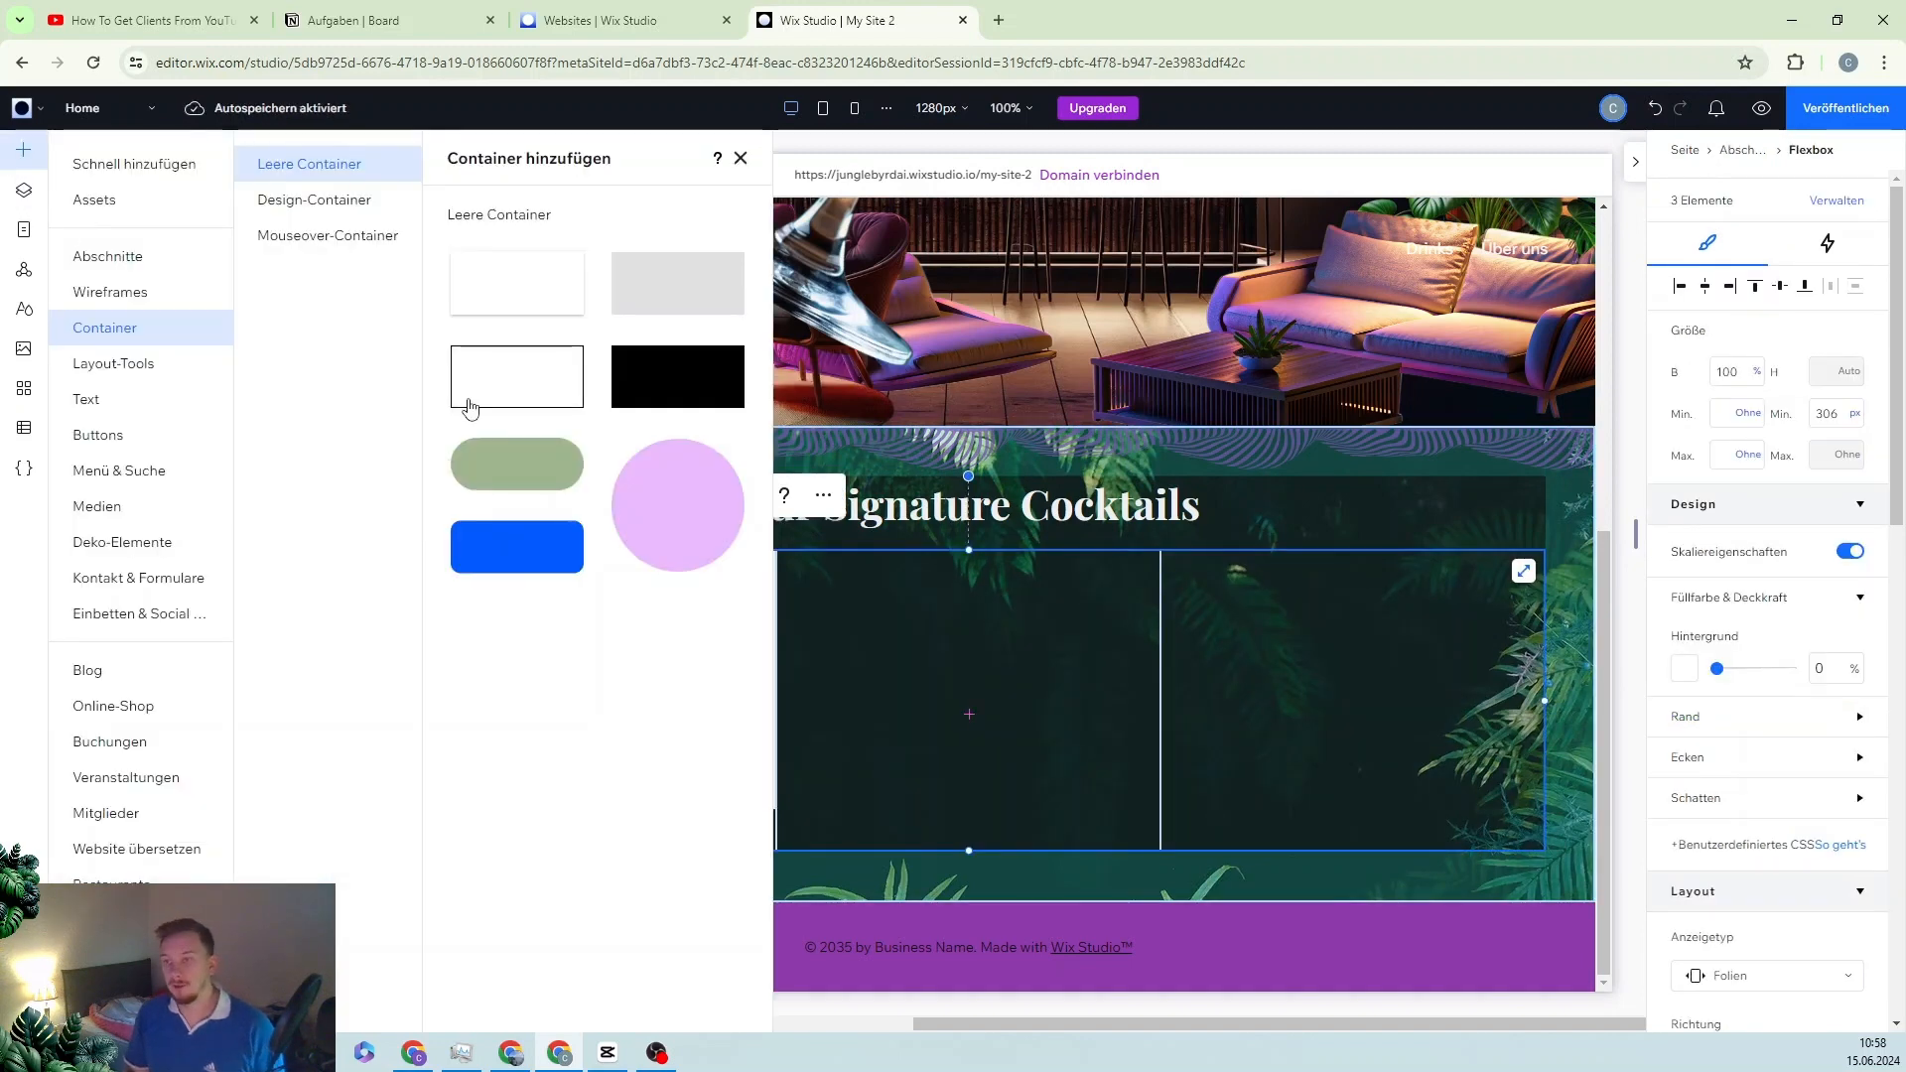
pyautogui.click(87, 398)
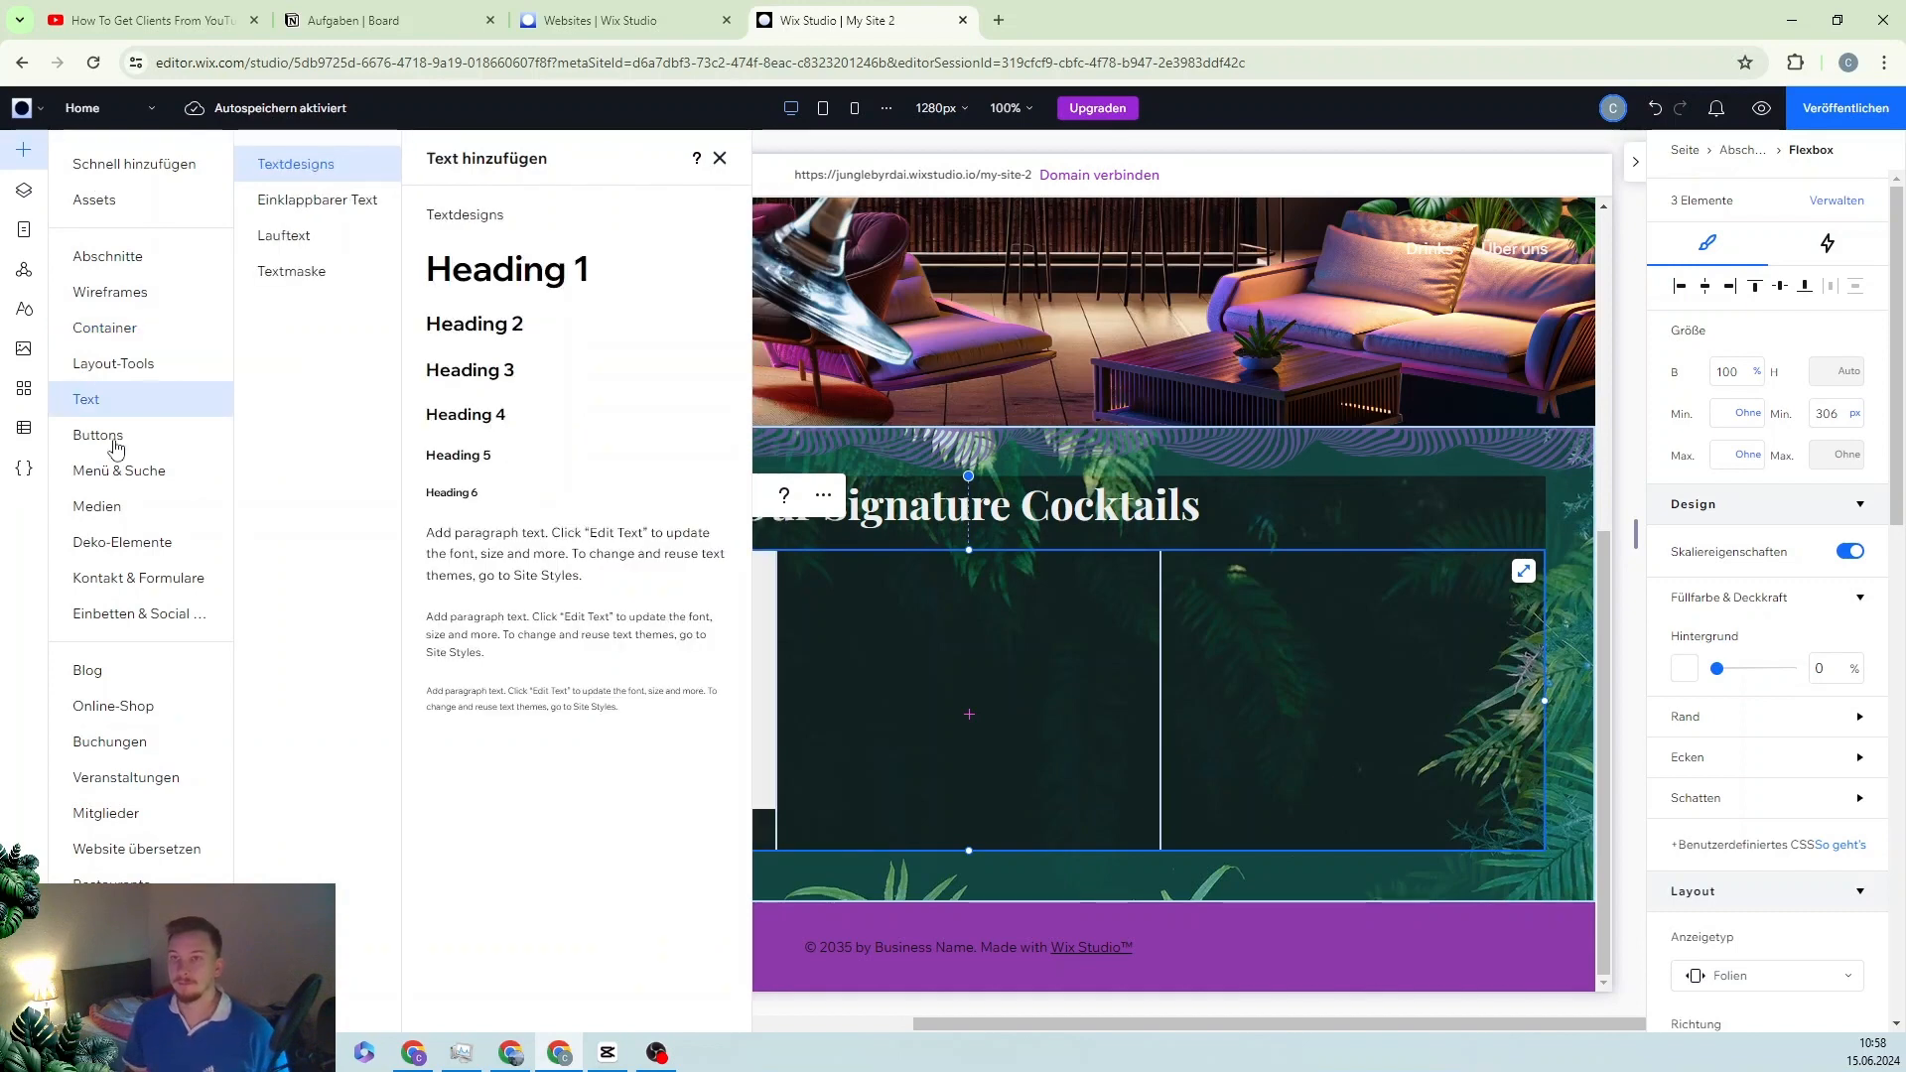
pyautogui.click(97, 506)
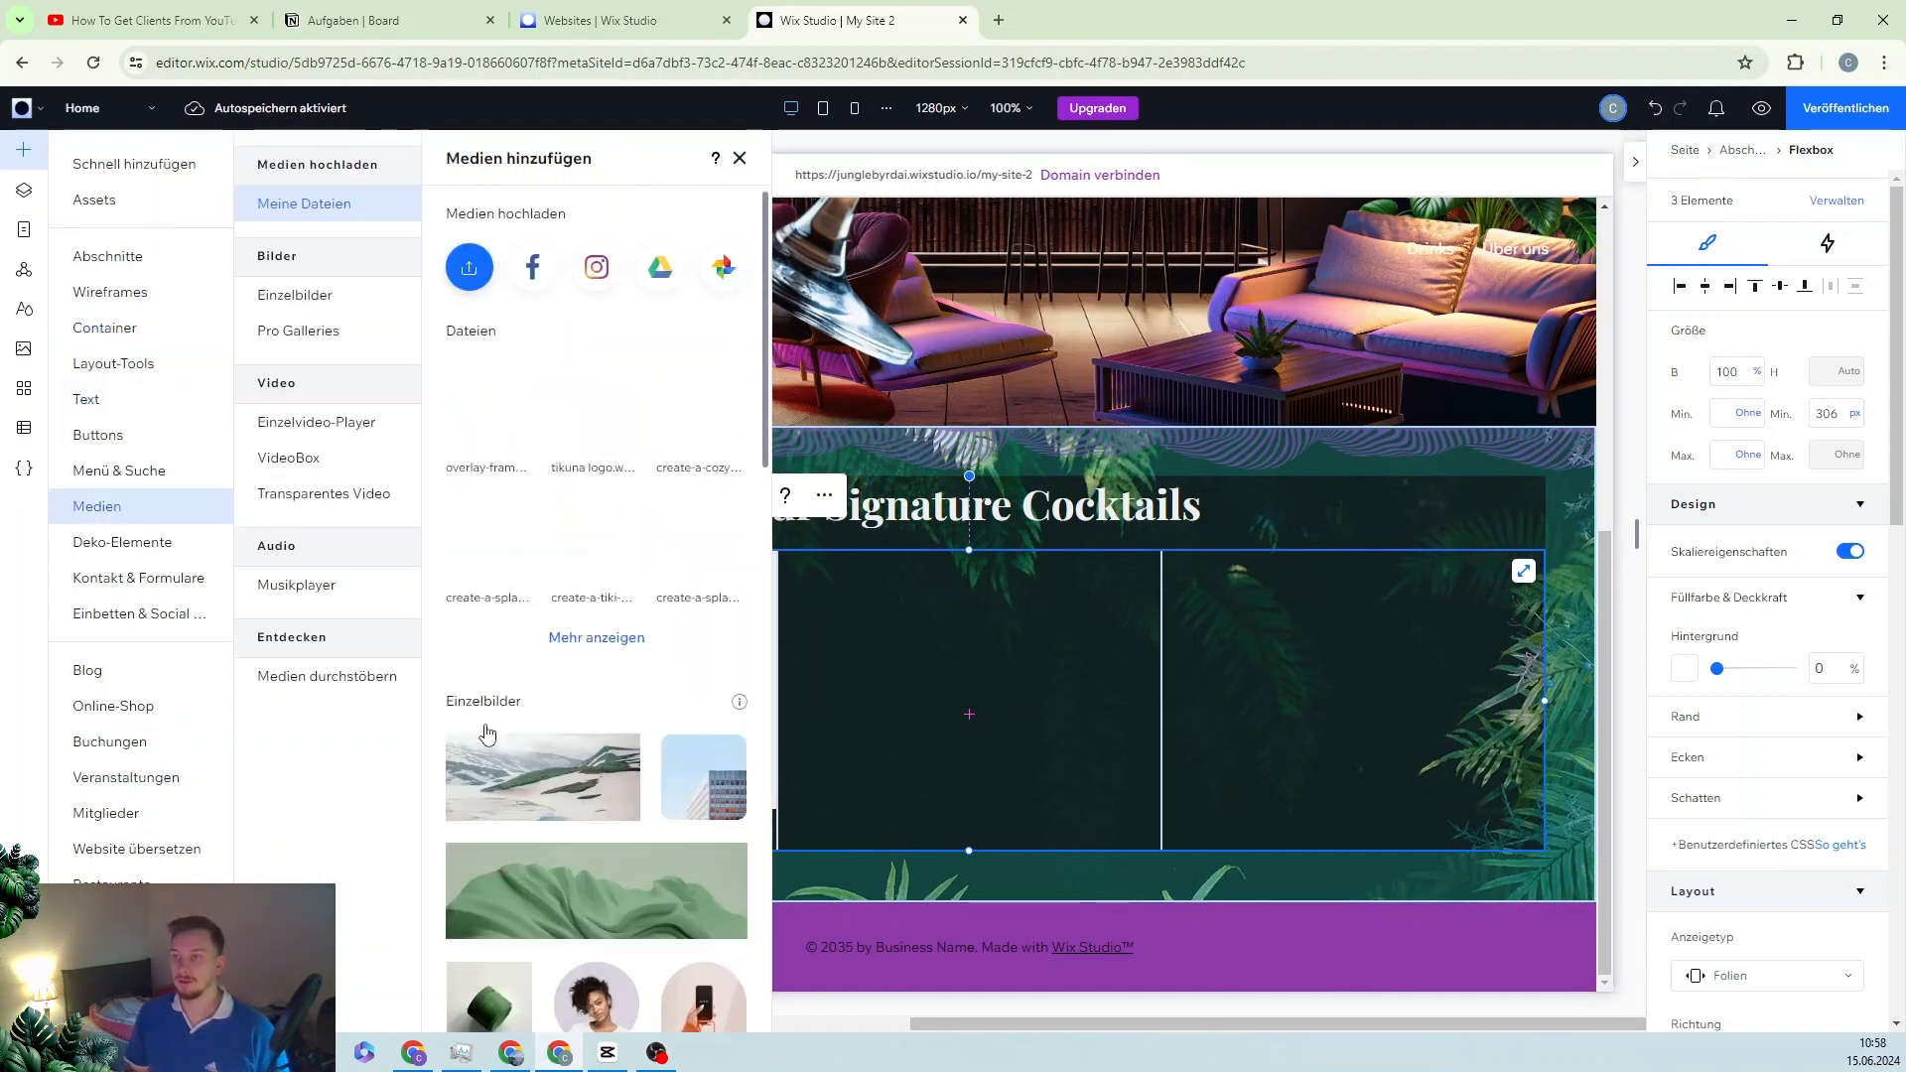
# Step: Add the tiki_drink.webp cocktail image from the uploaded files library
pyautogui.click(612, 642)
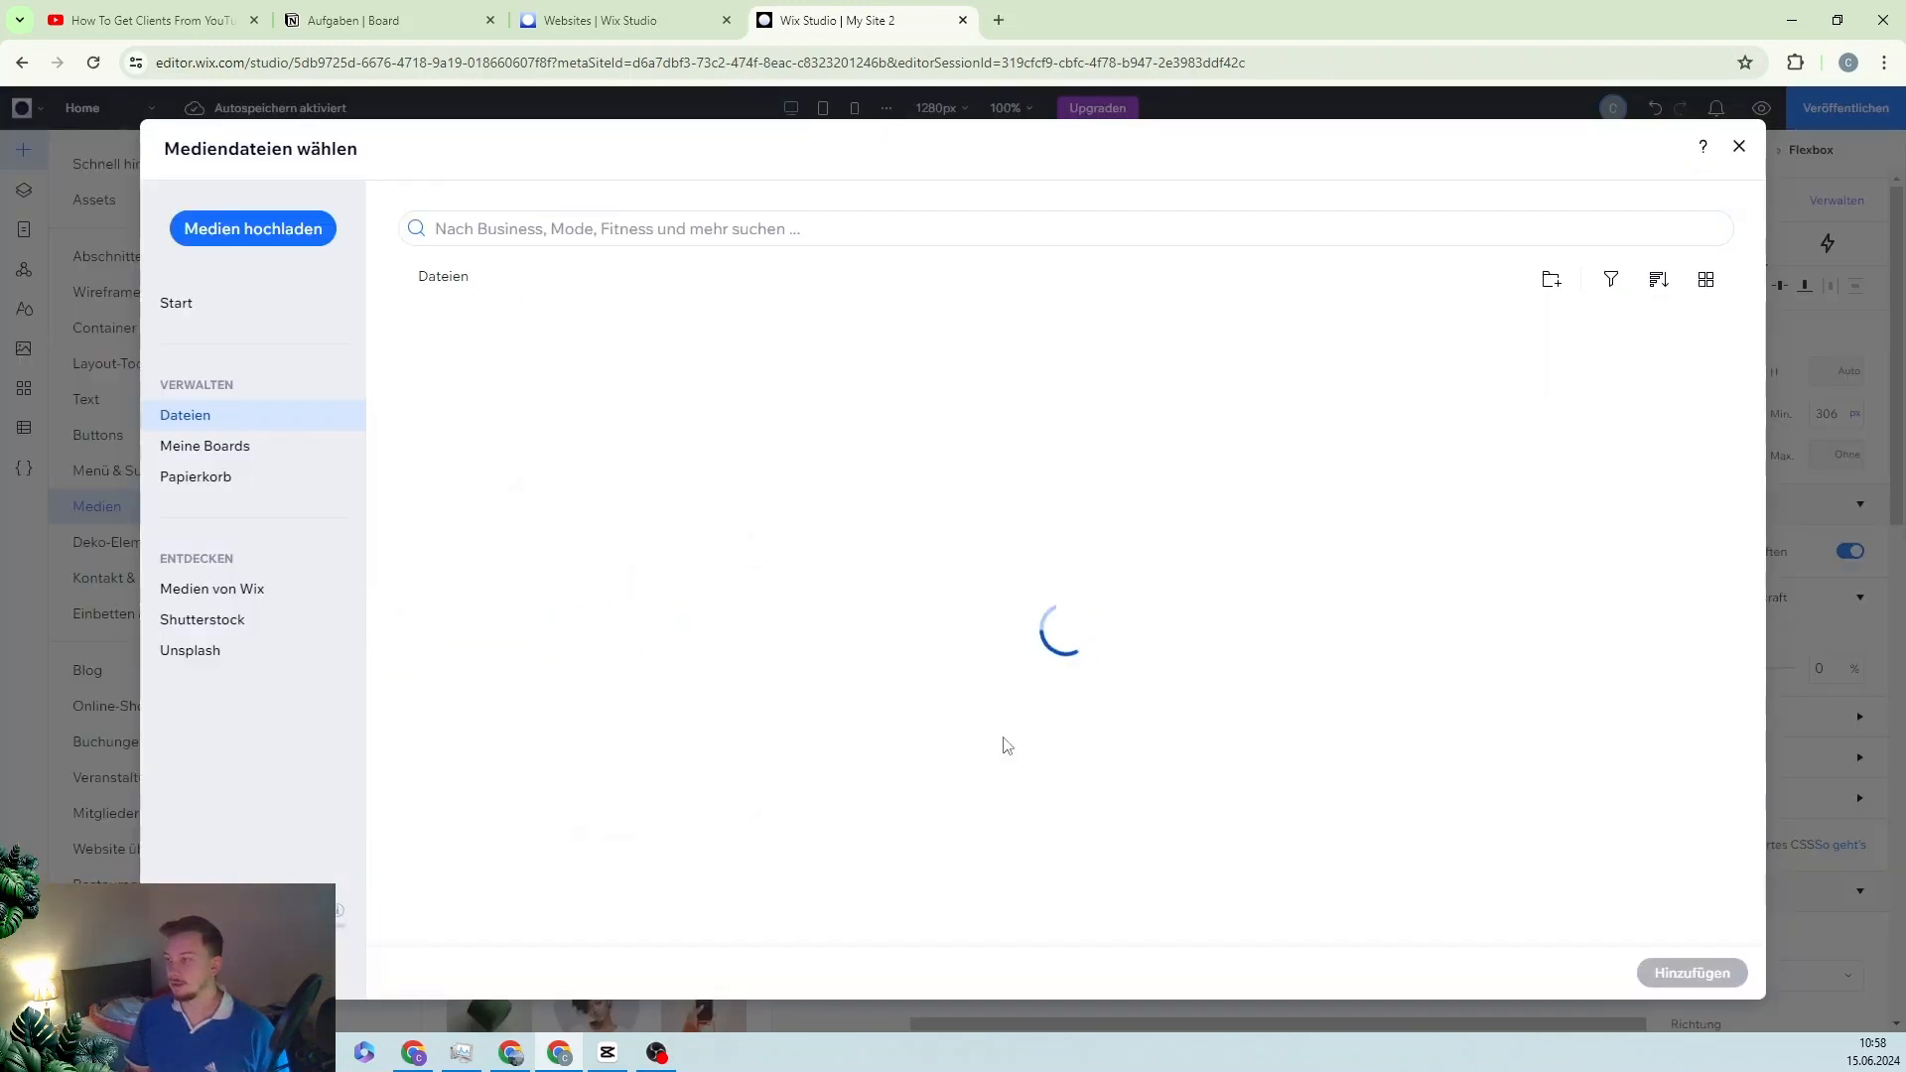
pyautogui.click(650, 626)
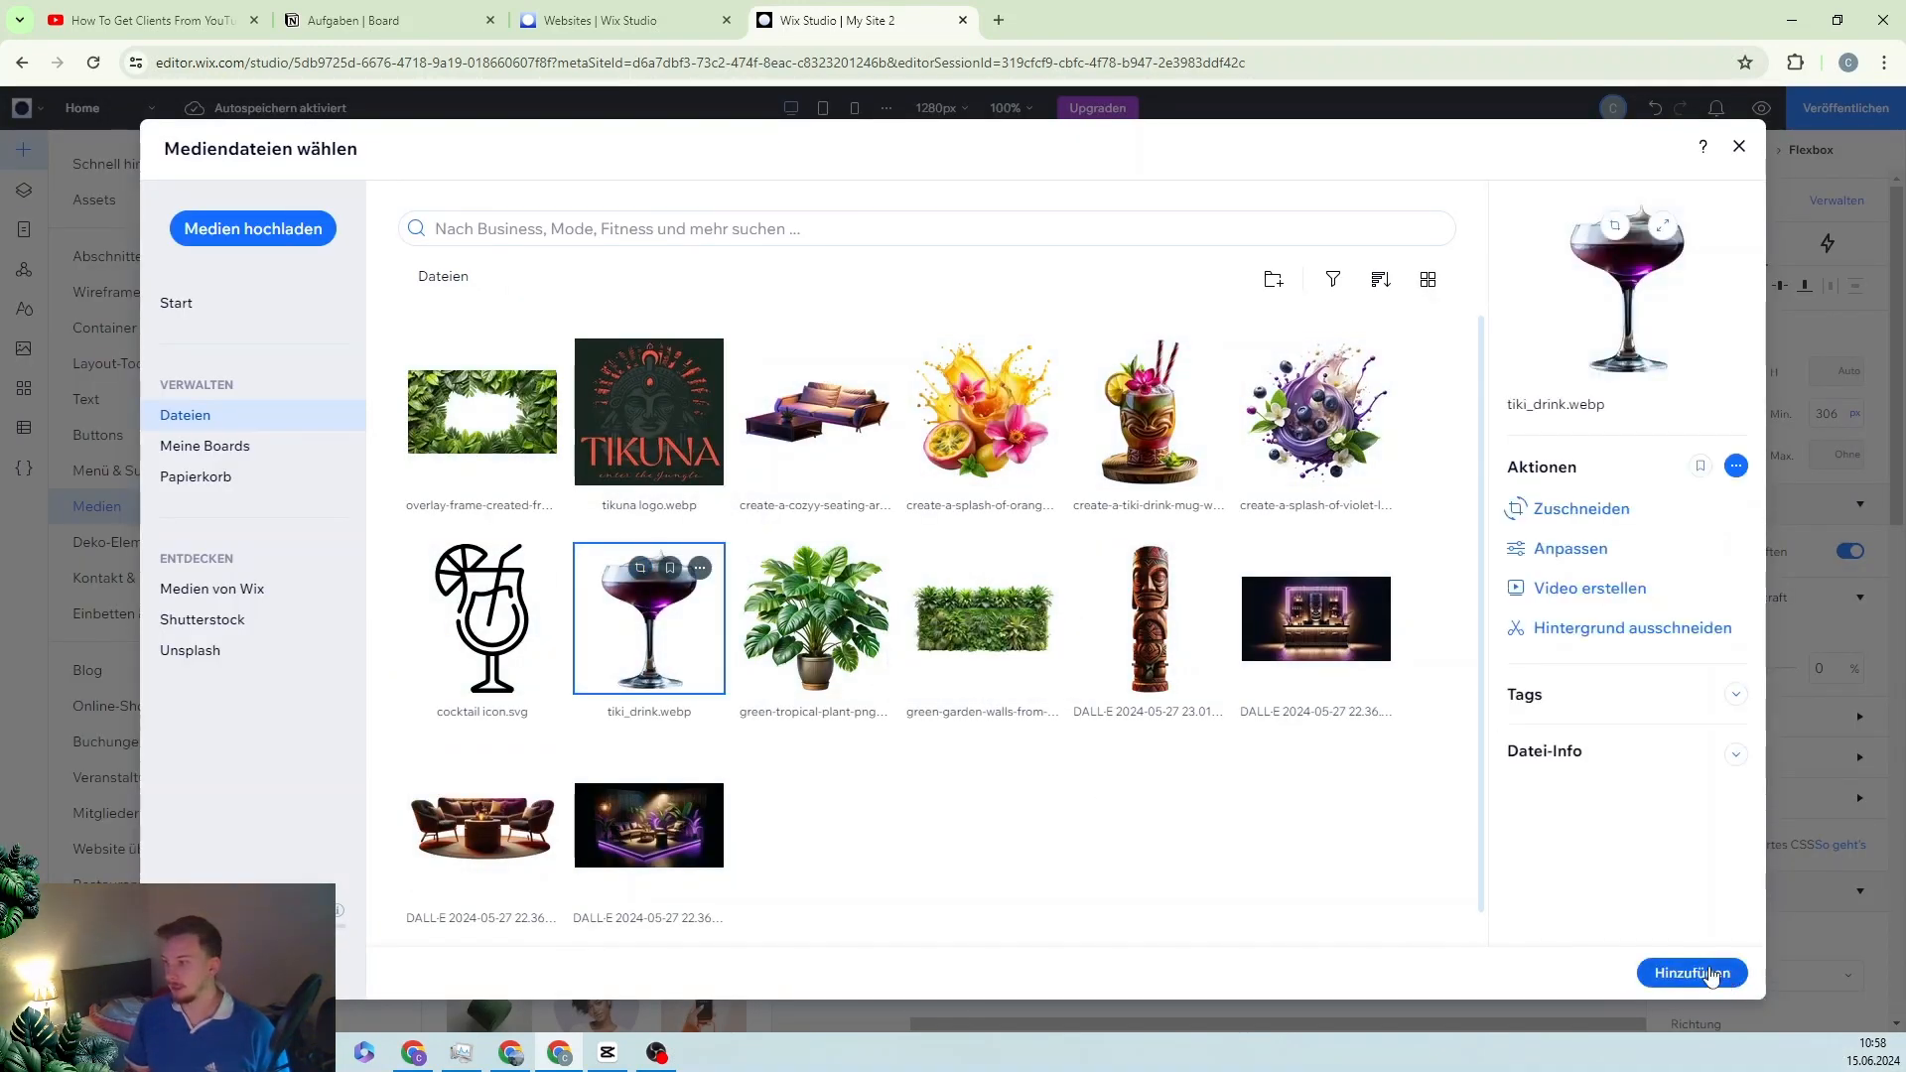
pyautogui.click(1692, 973)
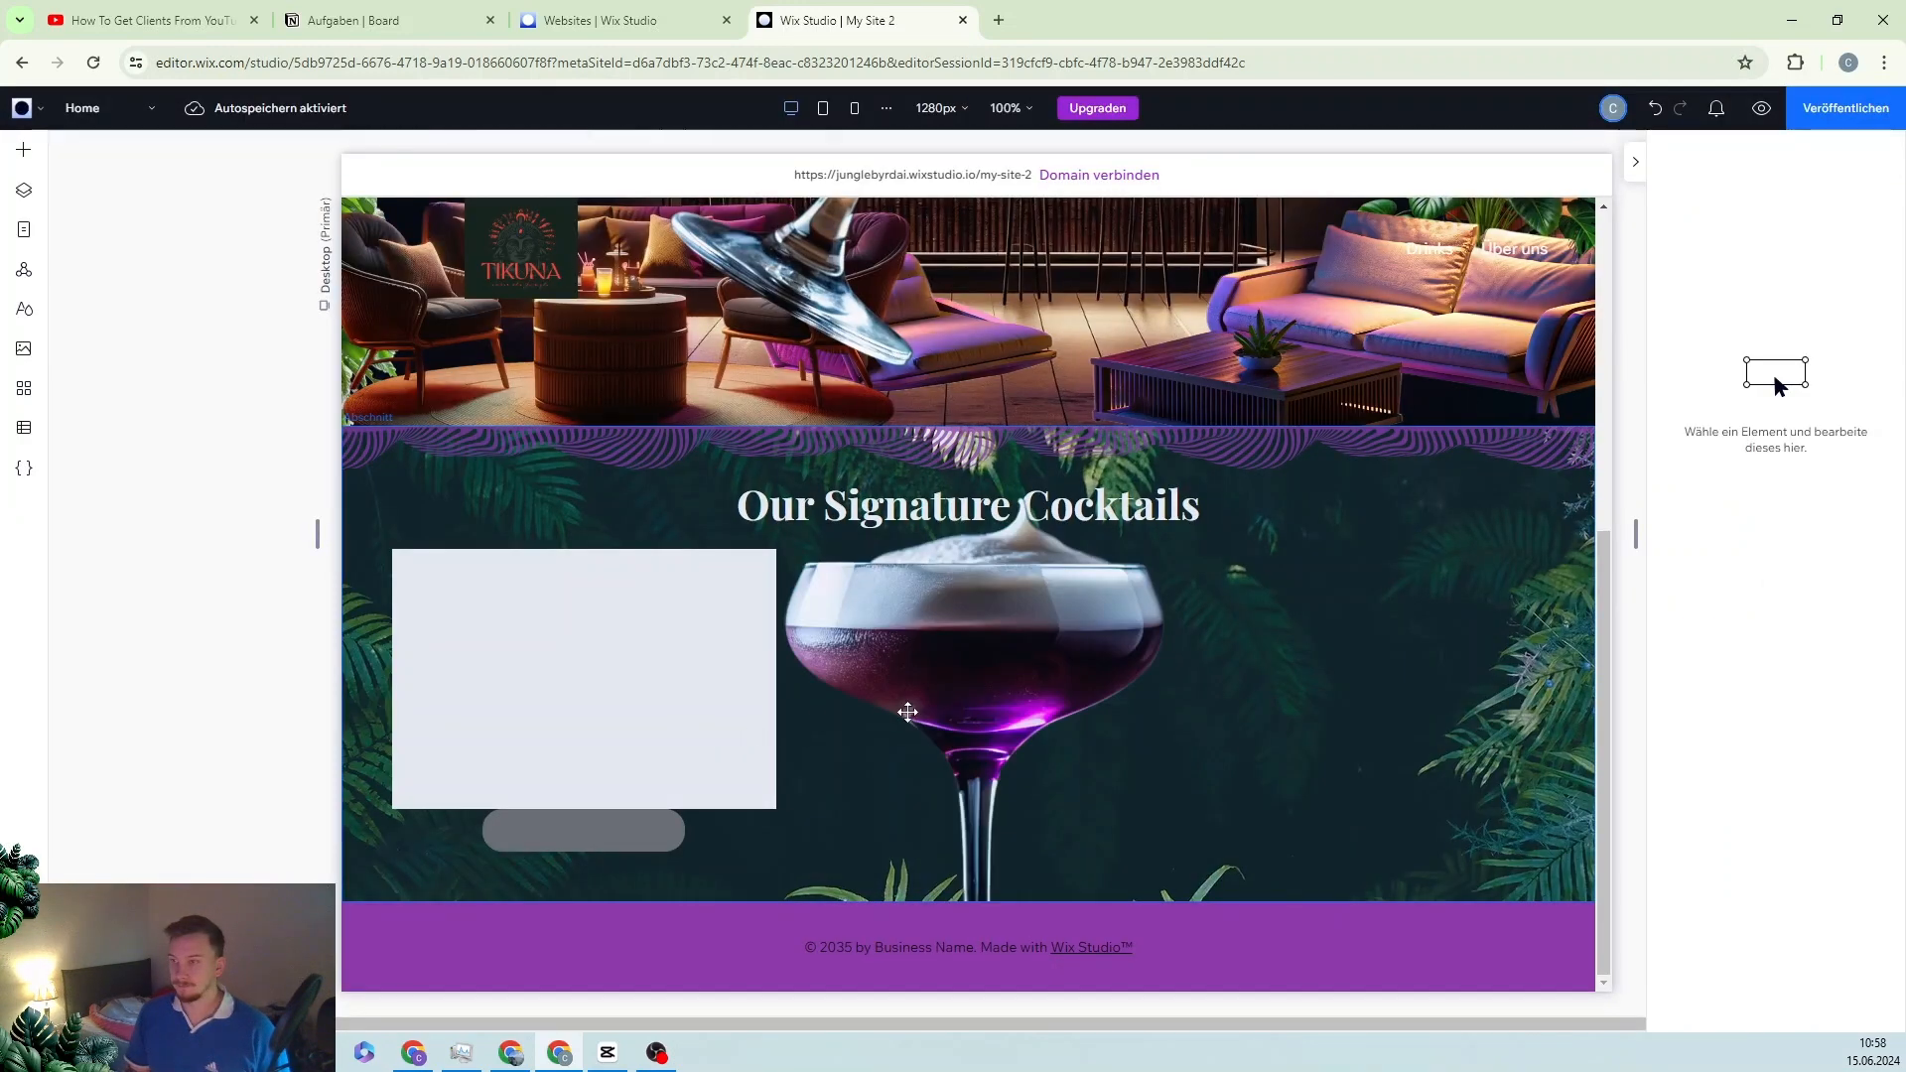
# Step: Shrink the glass image to 147 × 213 px, drop it into the first card, and centre it both ways
pyautogui.click(940, 683)
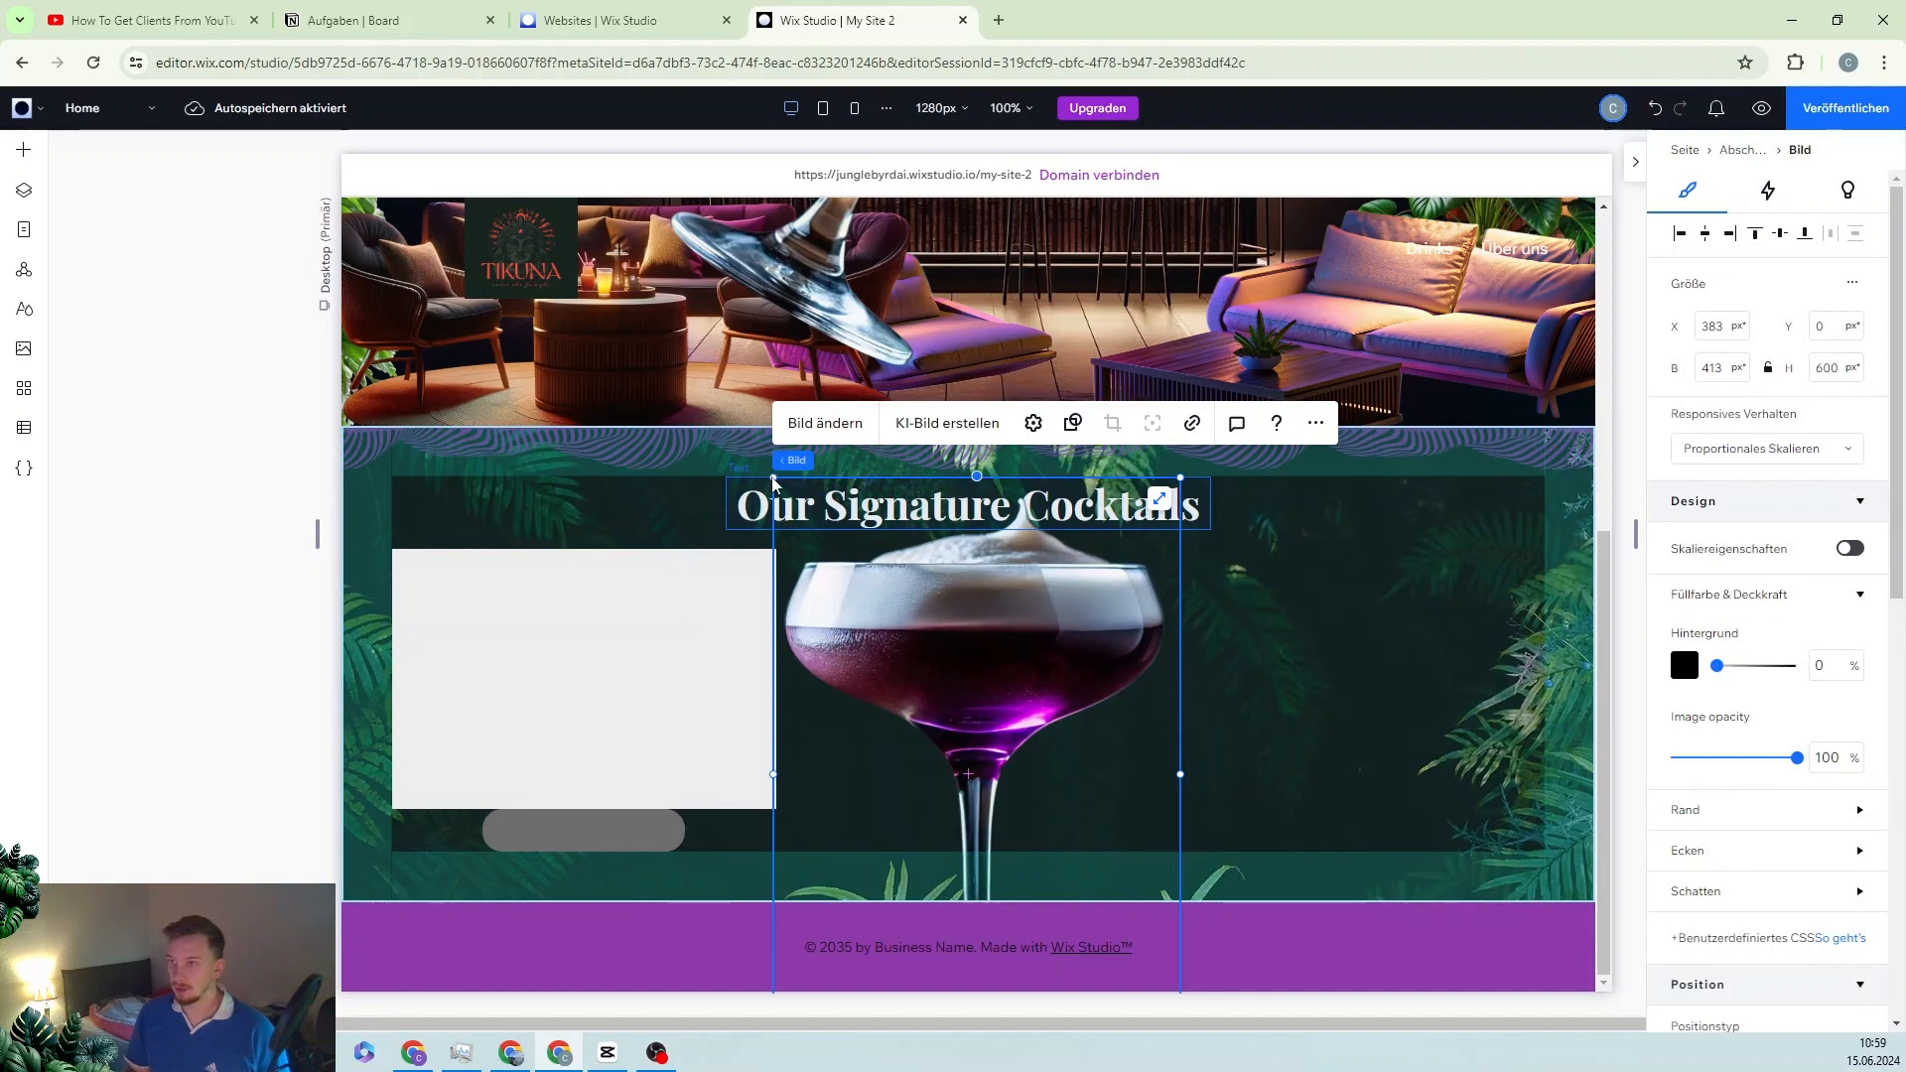
pyautogui.moveTo(773, 477); pyautogui.dragTo(594, 573)
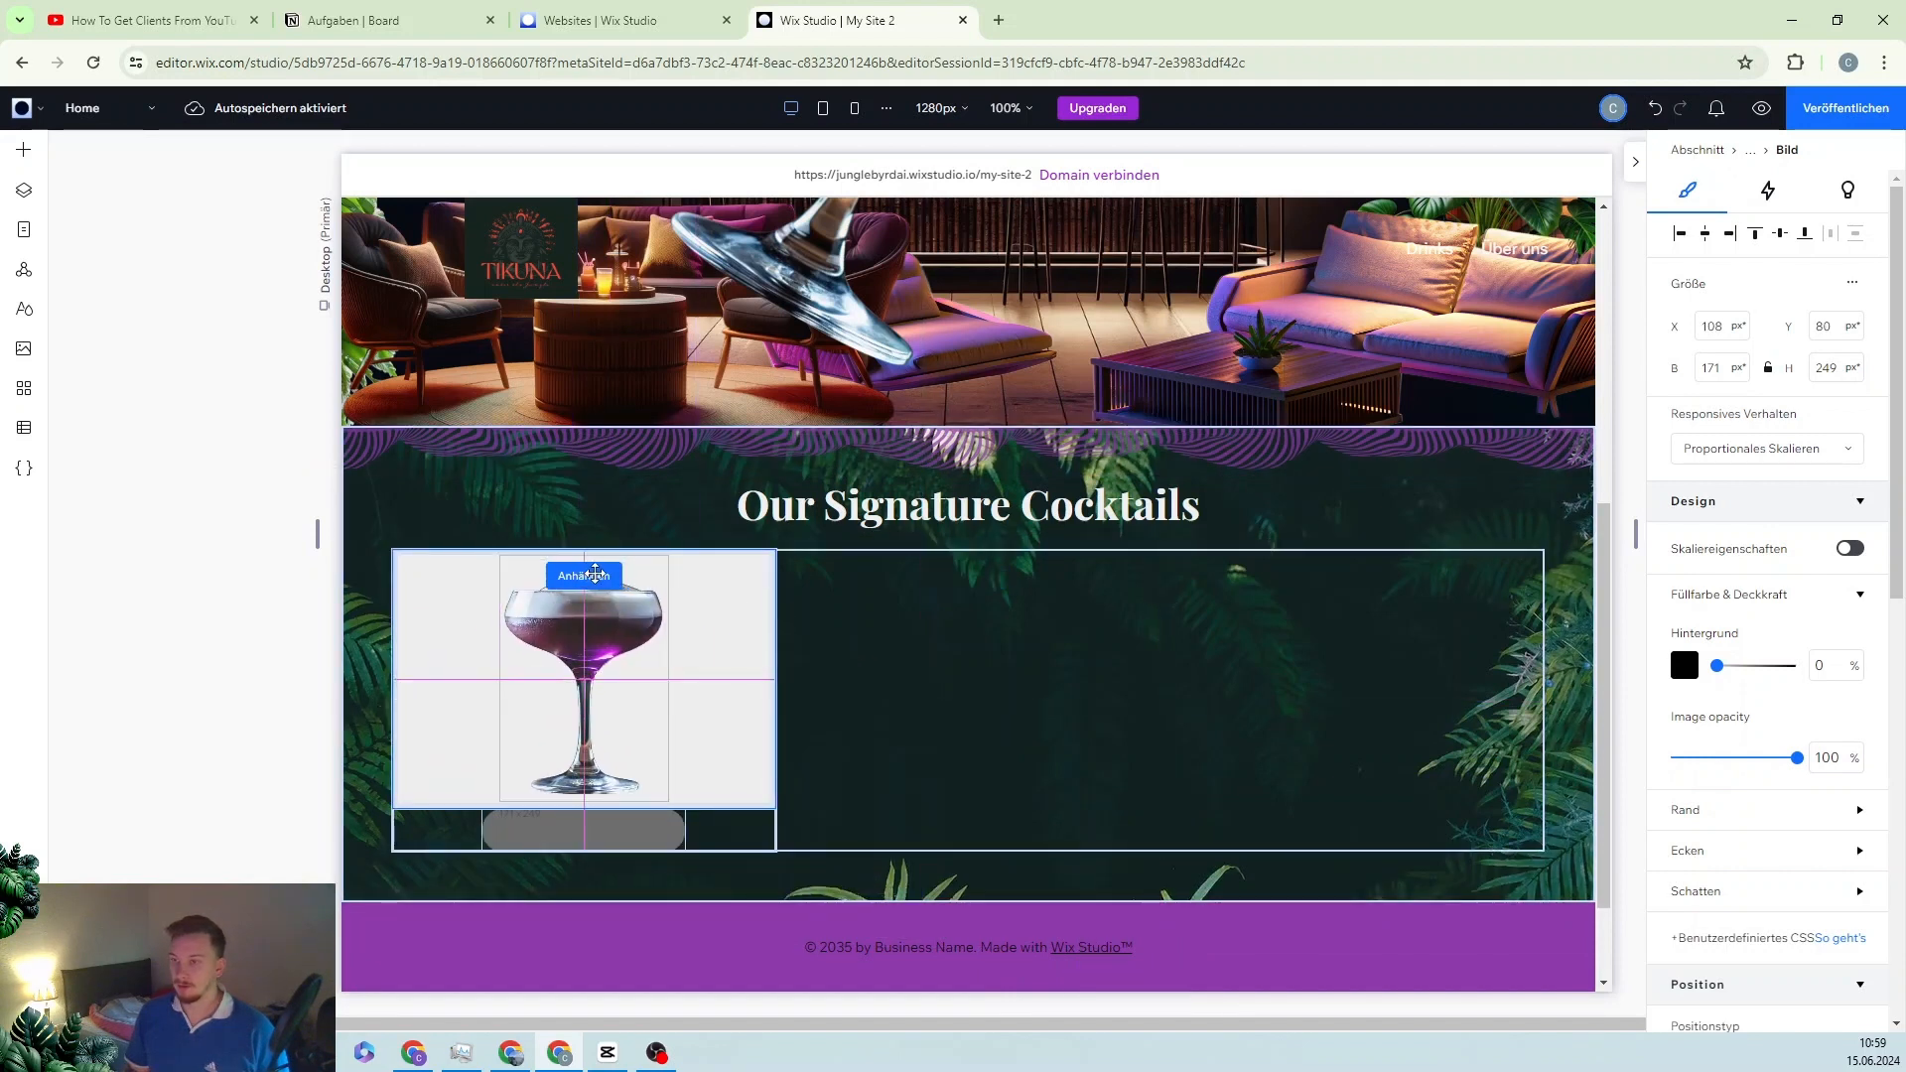
pyautogui.moveTo(722, 633); pyautogui.dragTo(636, 768)
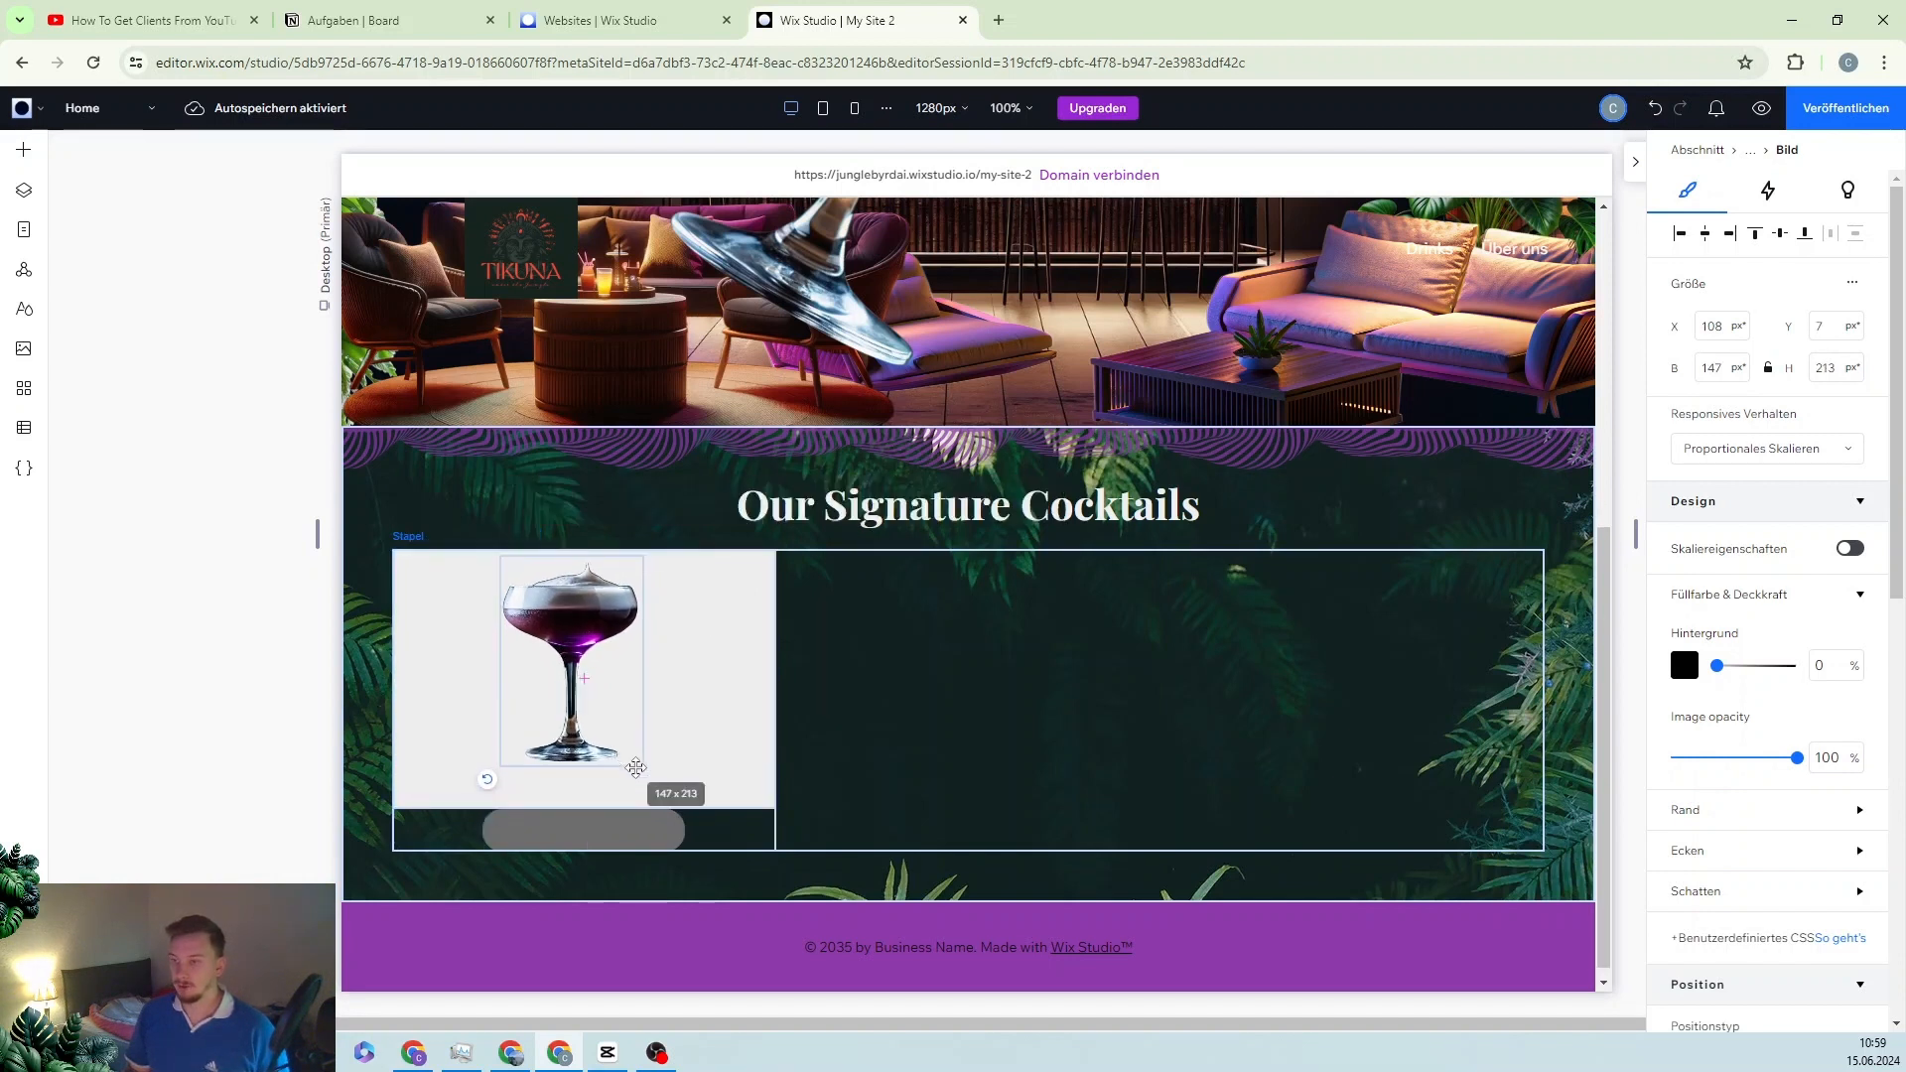
pyautogui.click(1705, 236)
pyautogui.click(1775, 237)
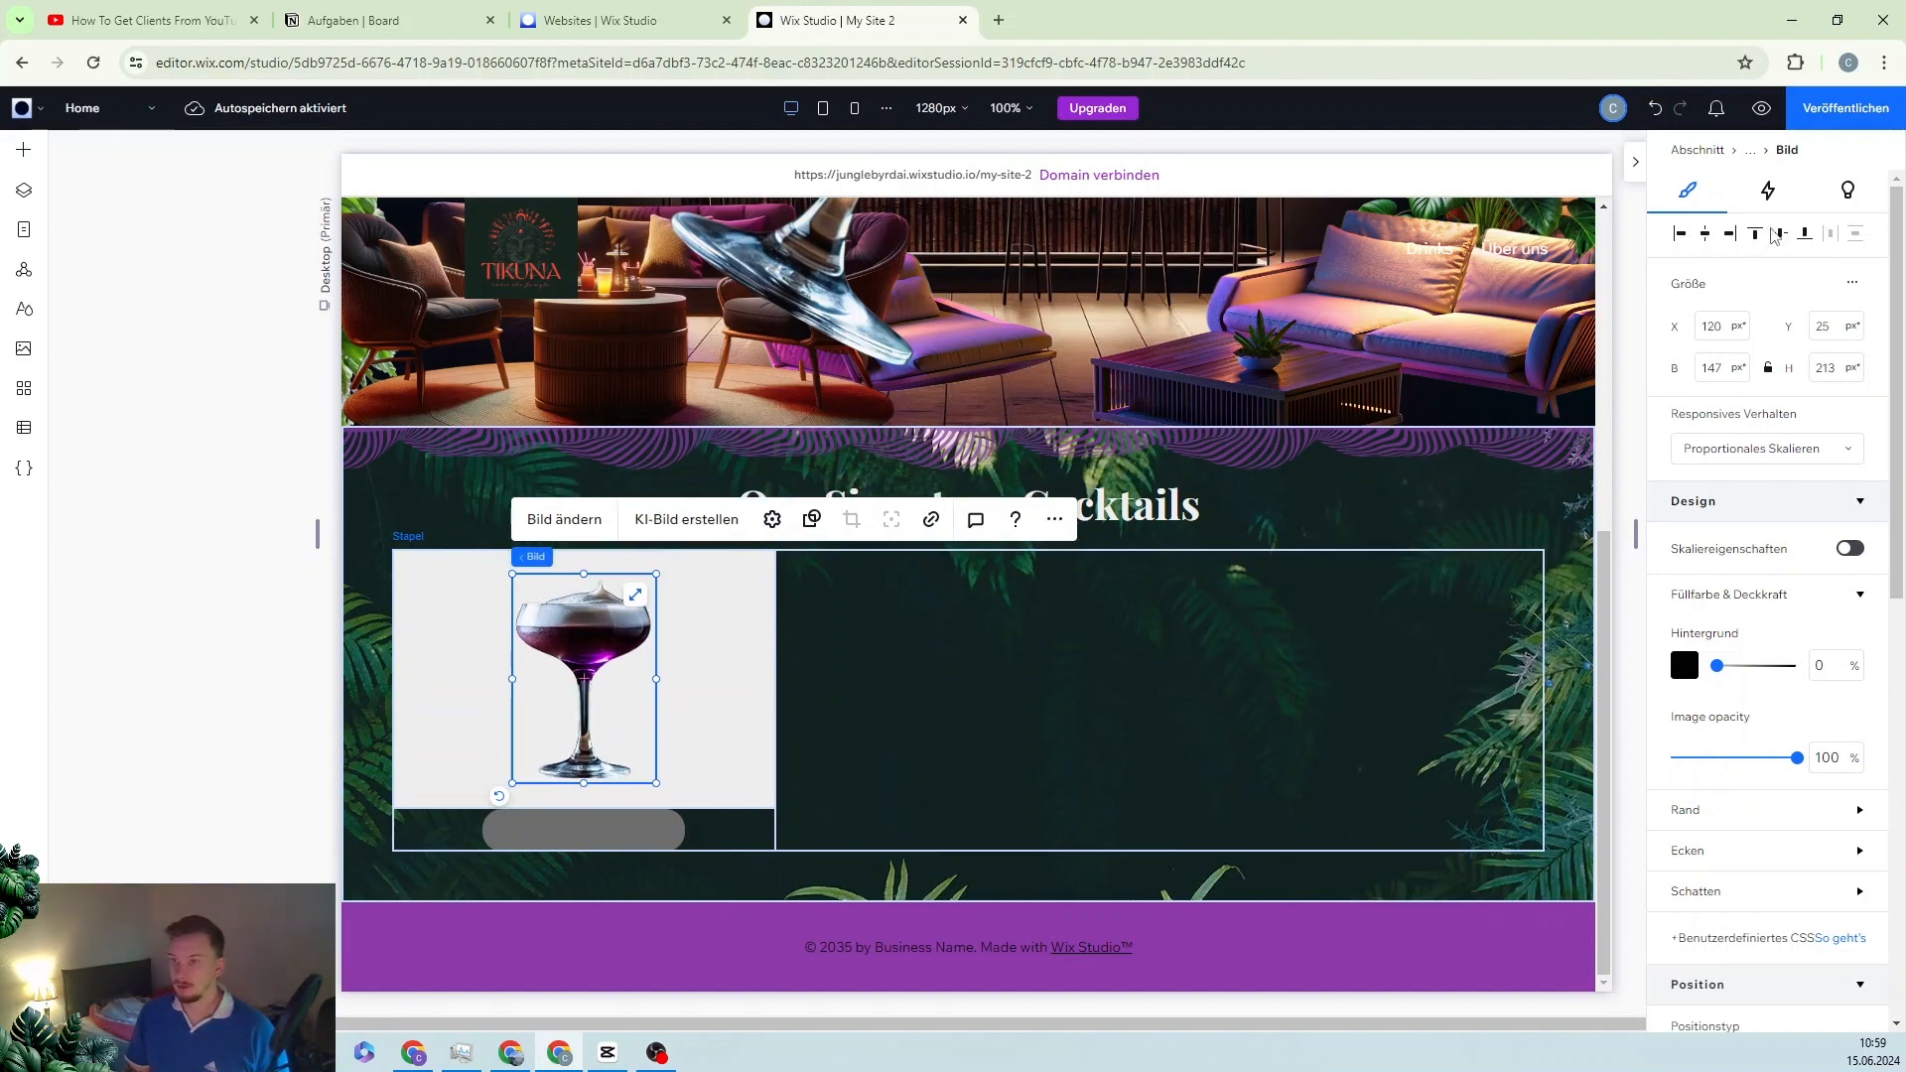
pyautogui.click(467, 683)
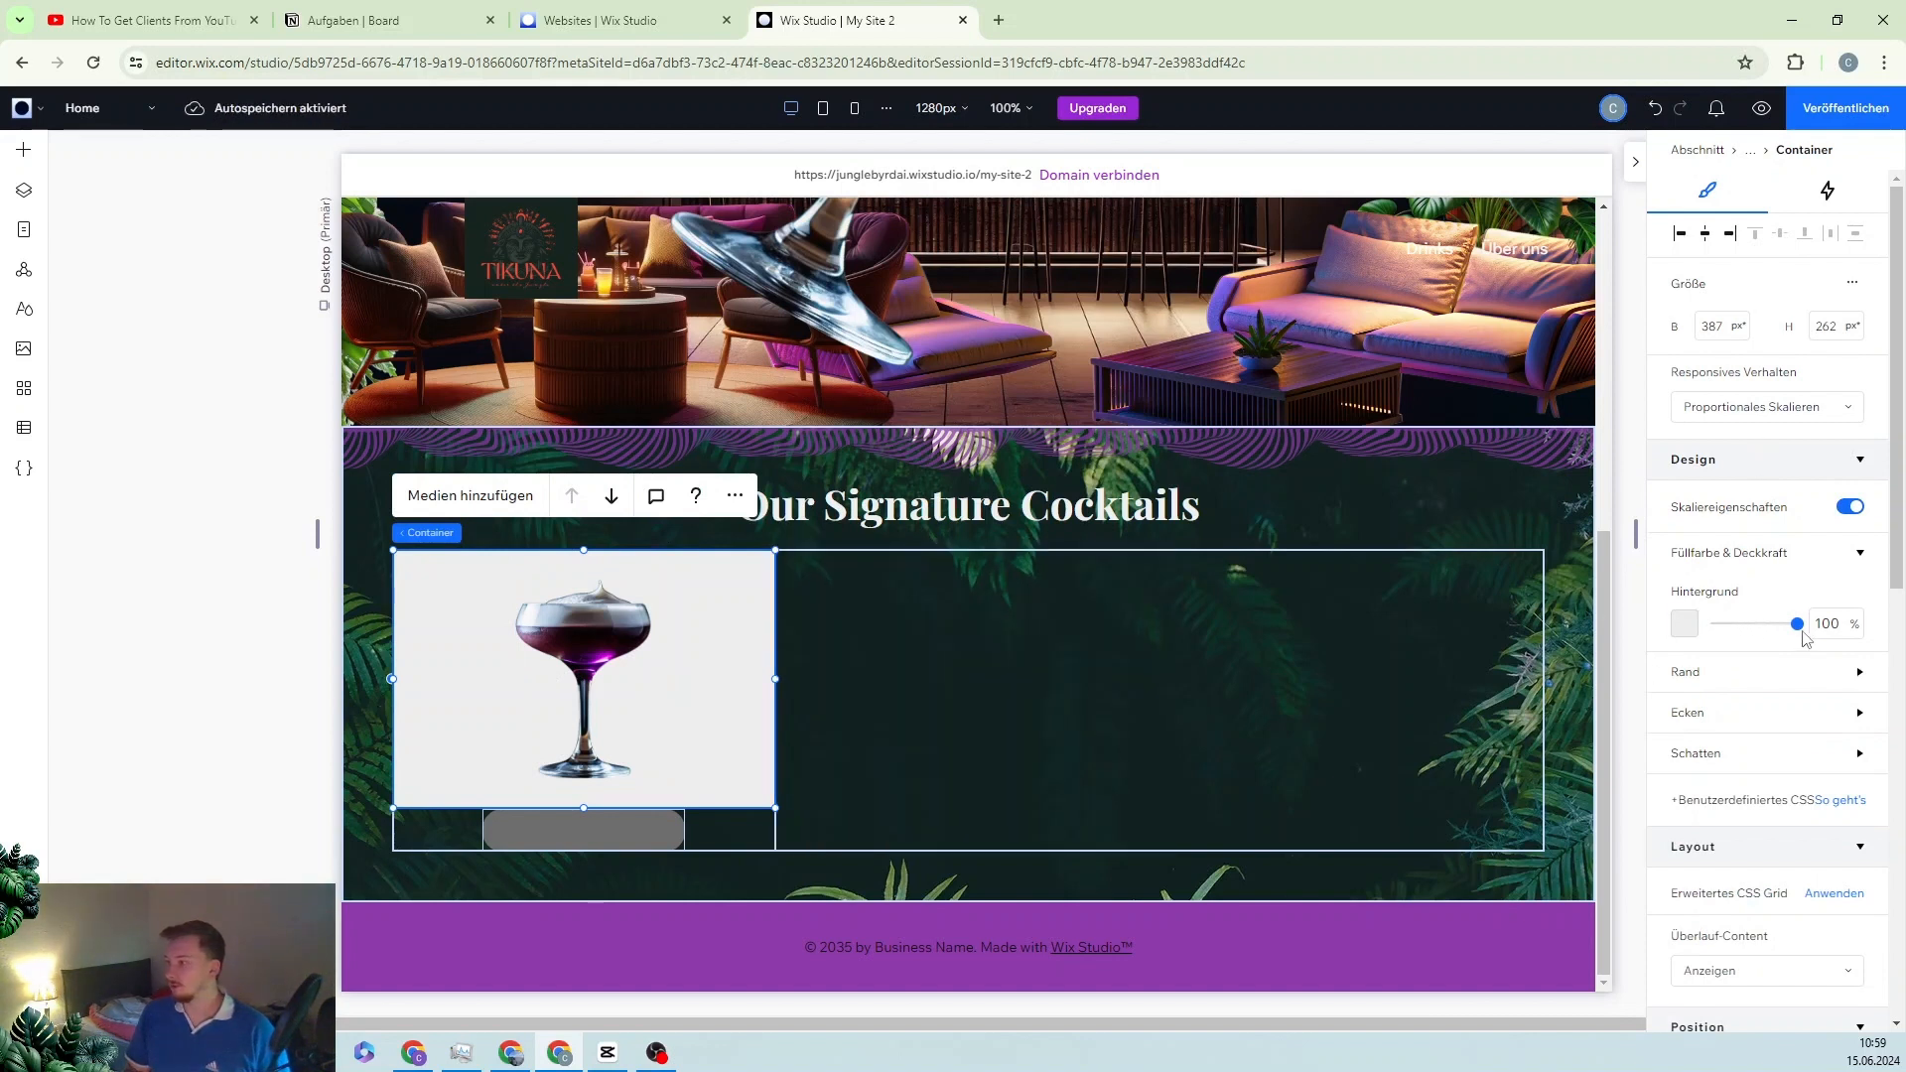
# Step: Set the card background to 0% opacity and add the blueberry splash image
pyautogui.click(1752, 624)
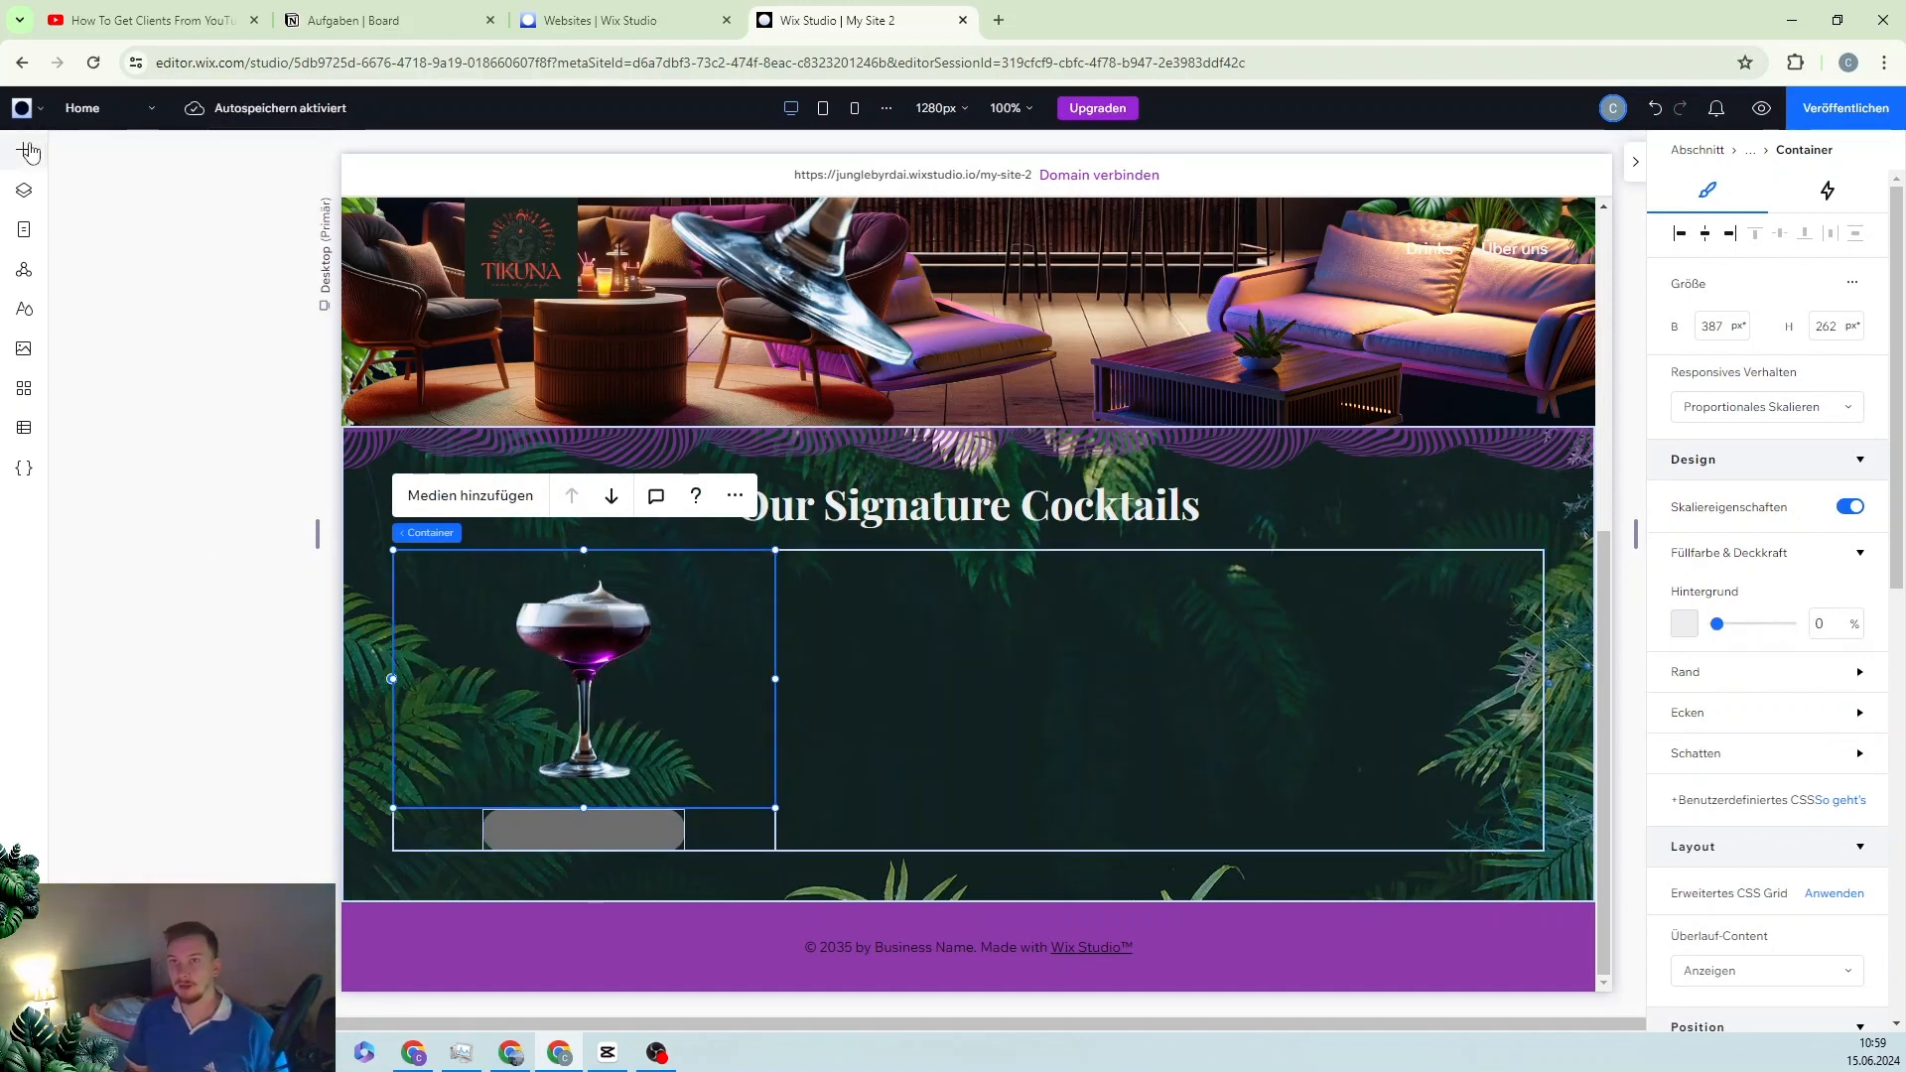
pyautogui.click(471, 496)
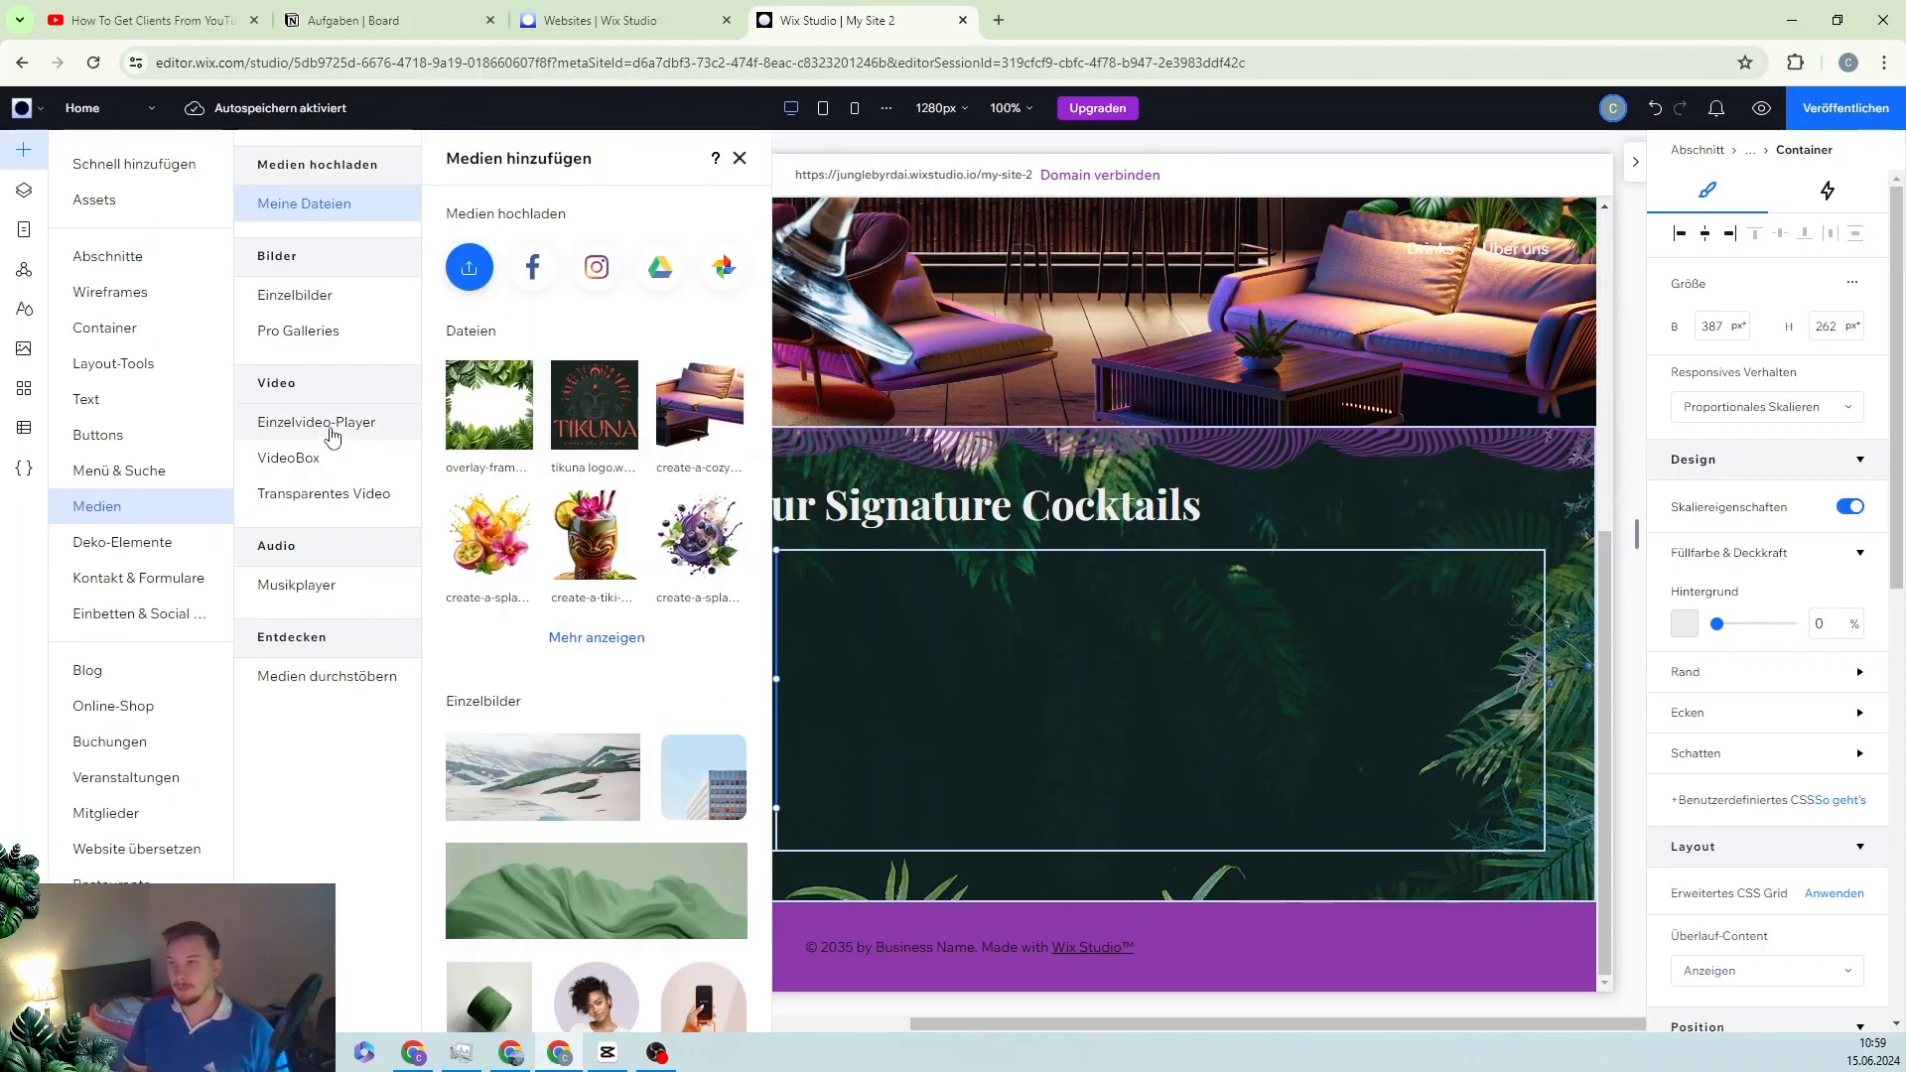
pyautogui.click(703, 536)
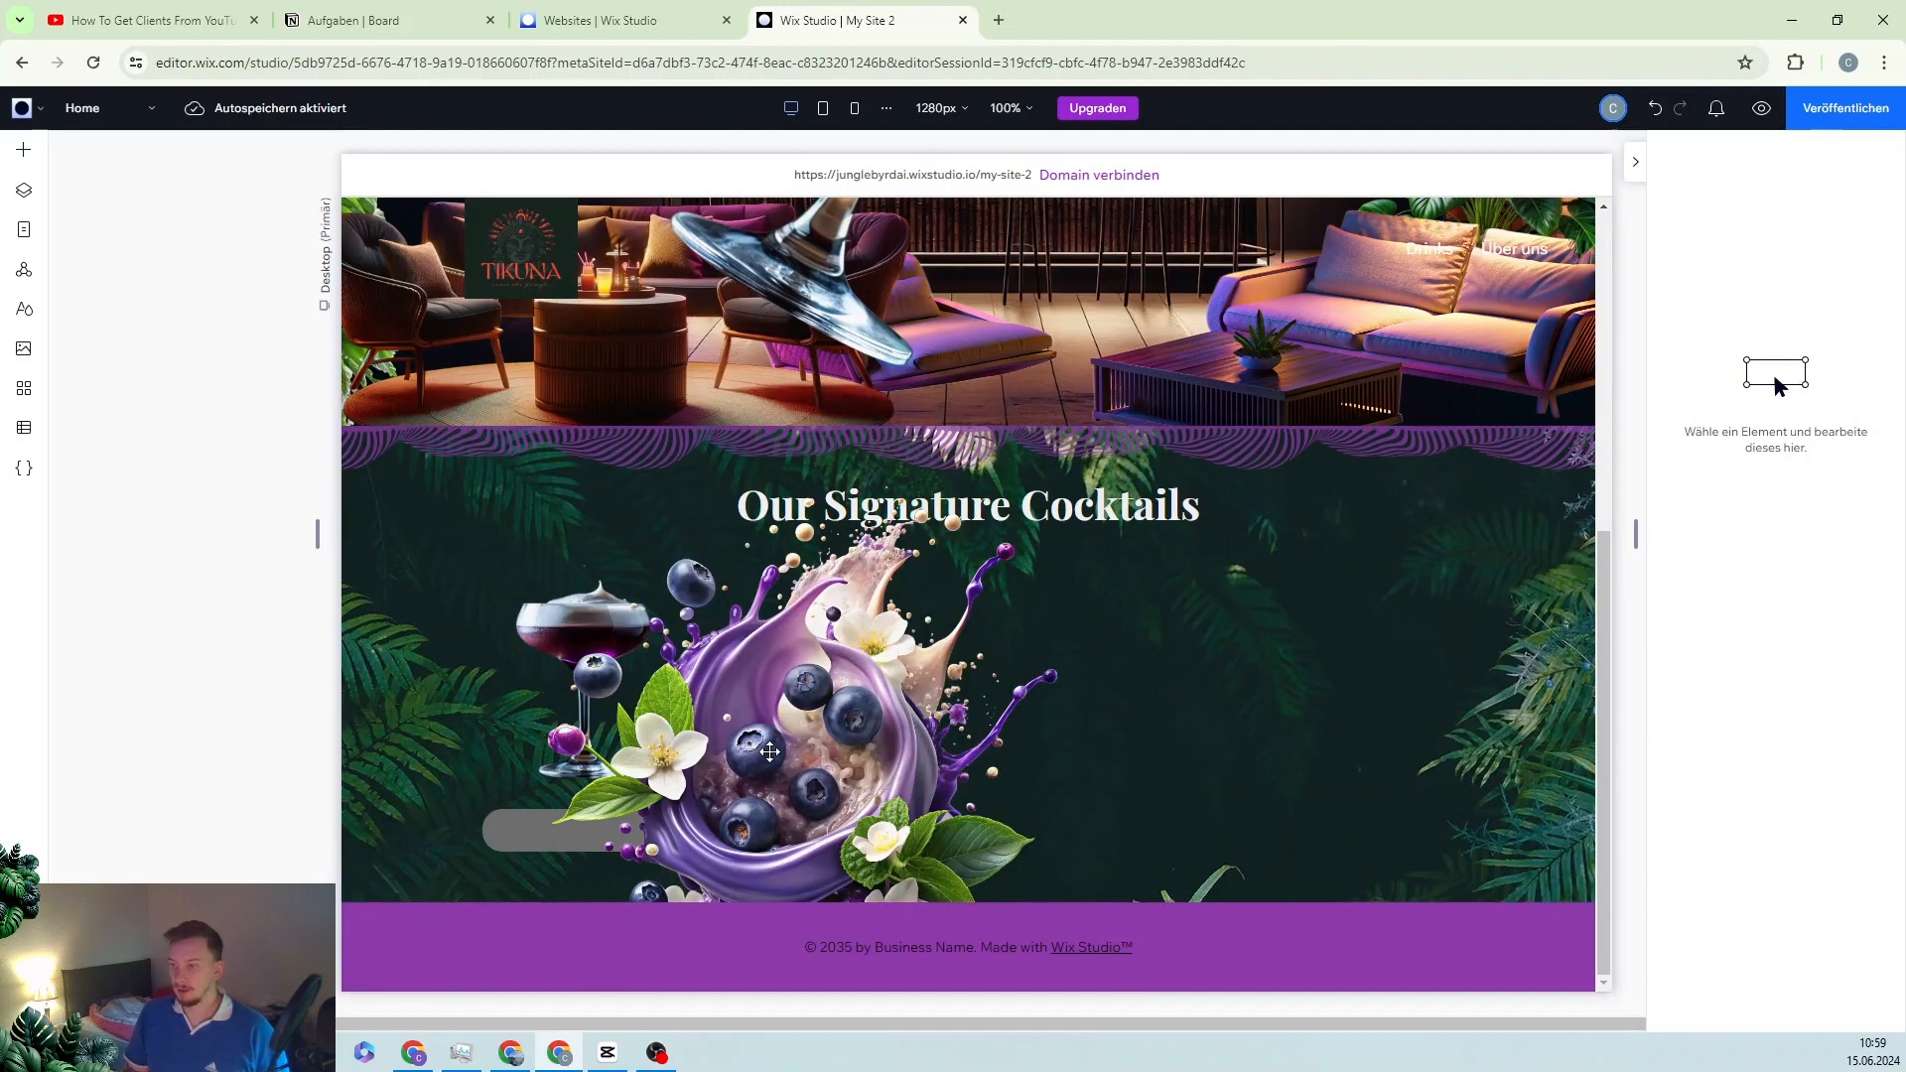
# Step: Resize the blueberry splash to 121 × 121 px and place it over the glass's rim in the first card
pyautogui.click(769, 752)
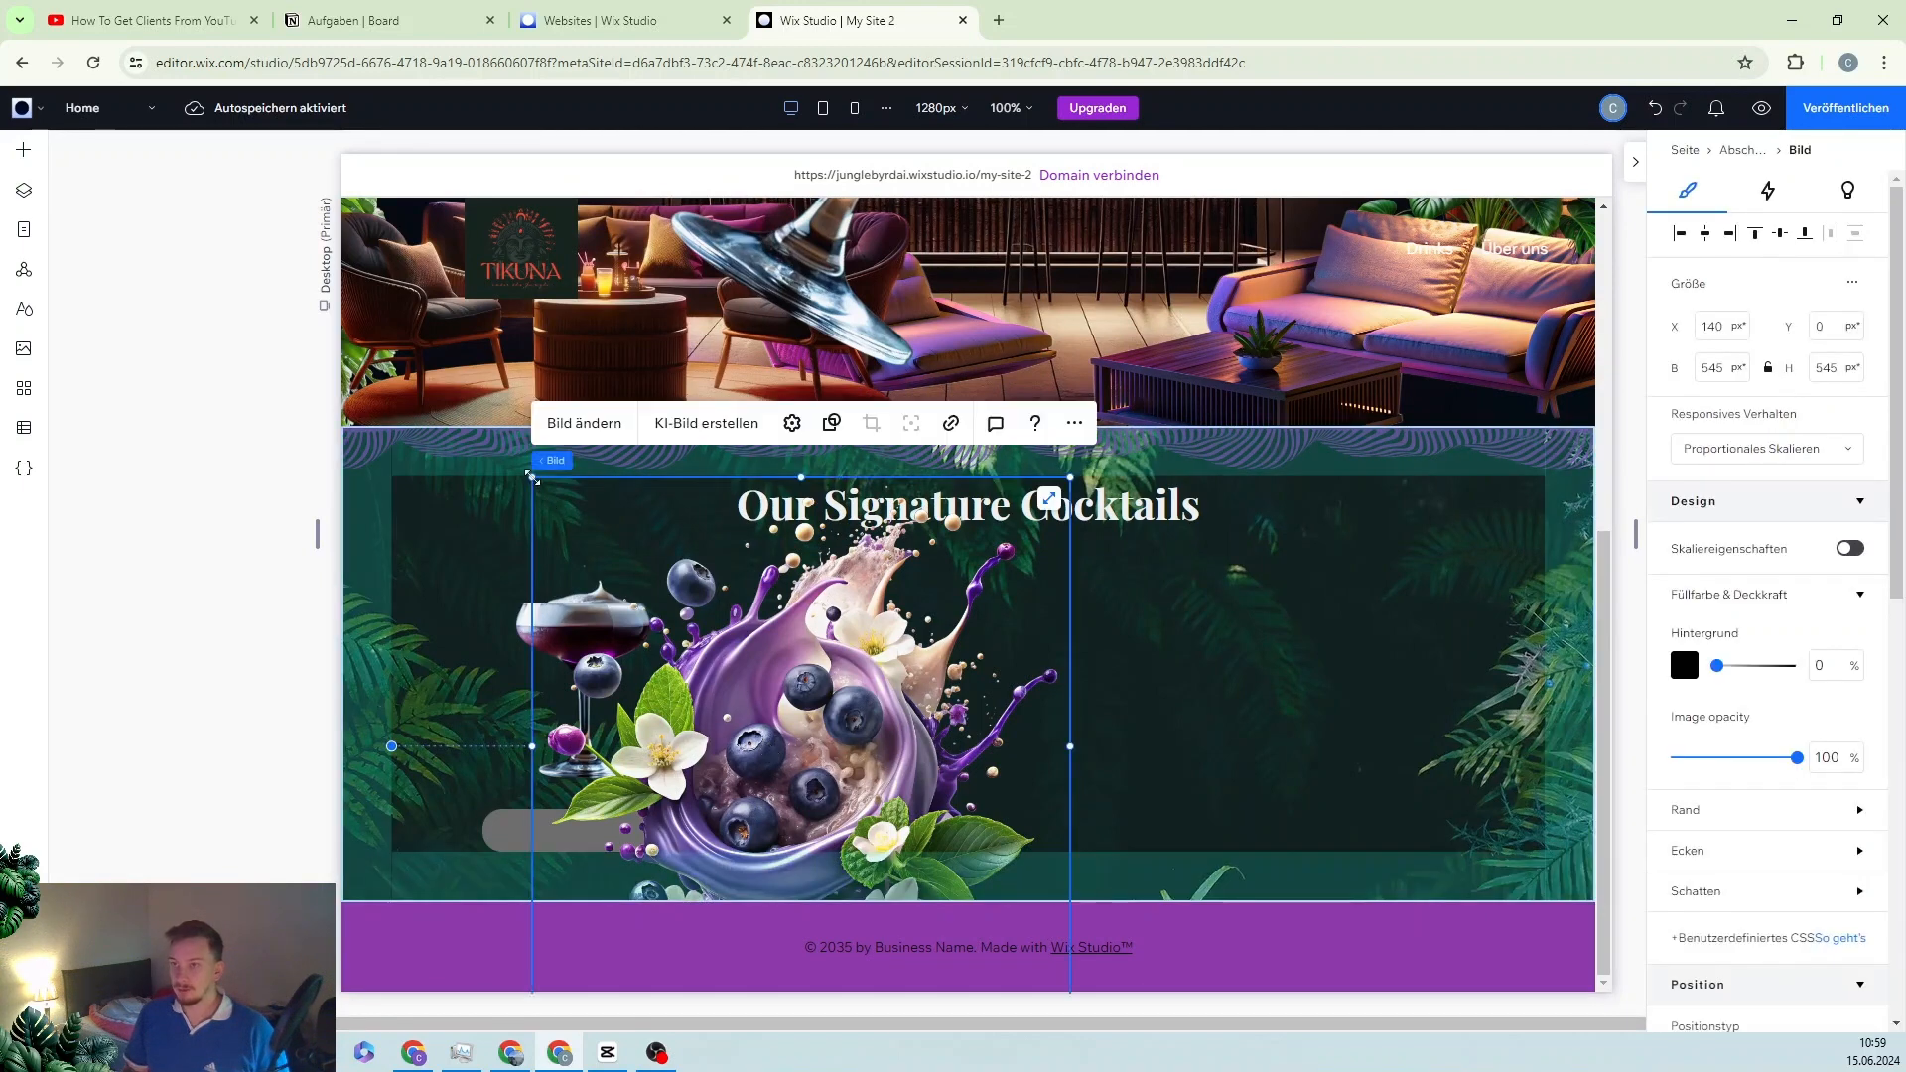
pyautogui.moveTo(531, 478); pyautogui.dragTo(865, 810)
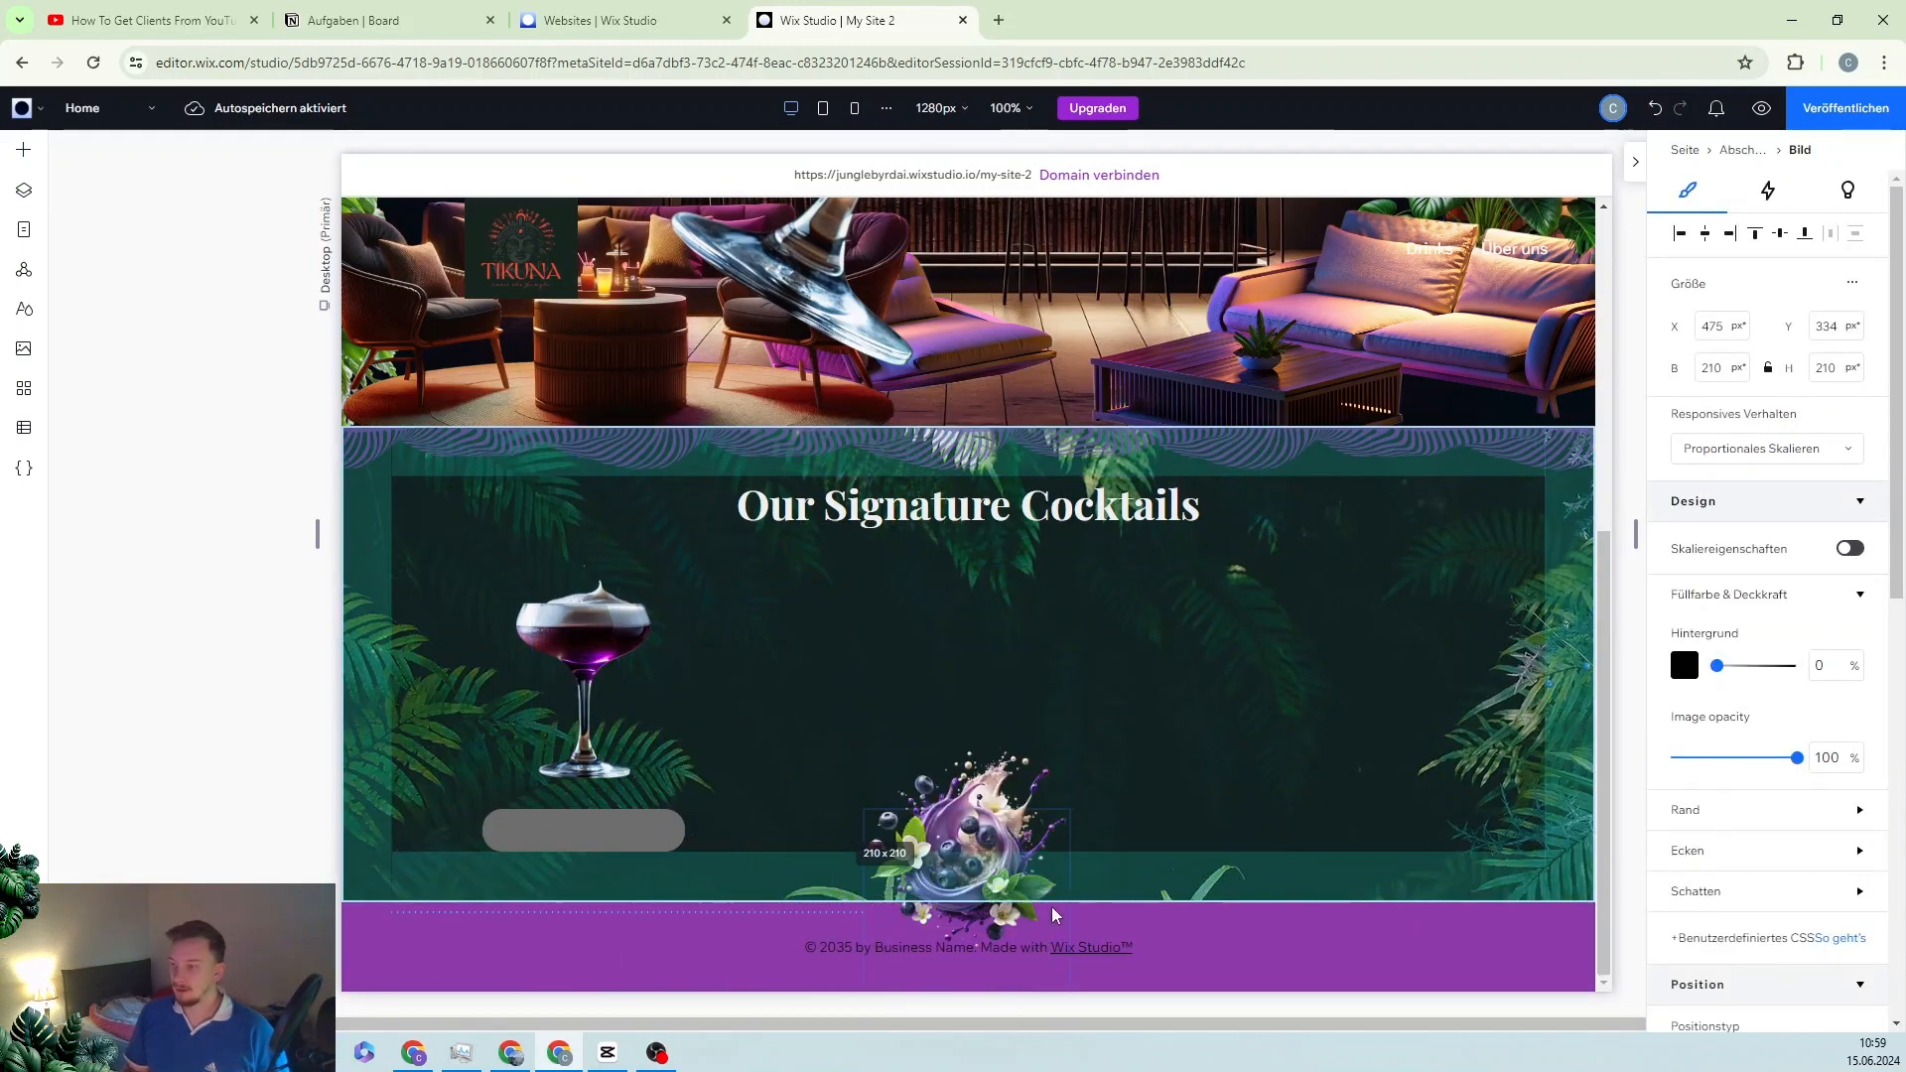
pyautogui.moveTo(1055, 914); pyautogui.dragTo(601, 623)
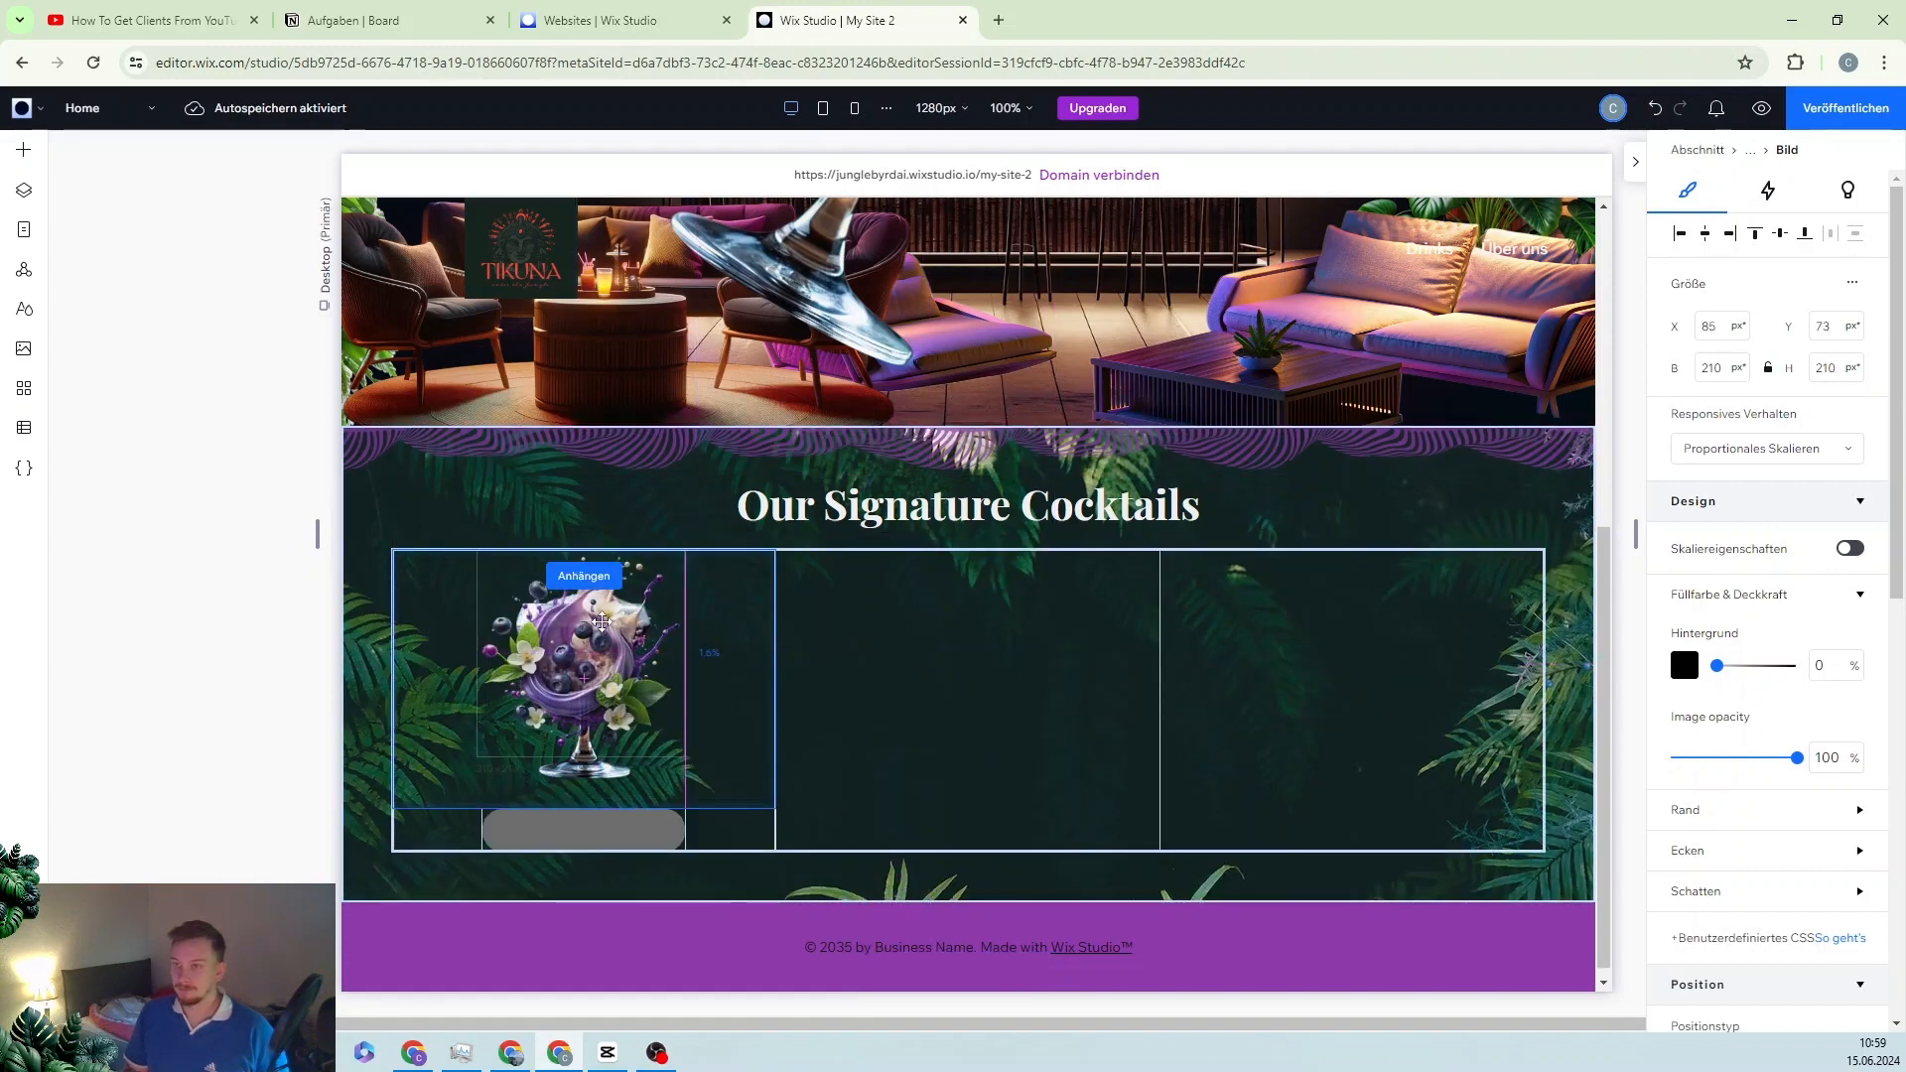
pyautogui.moveTo(798, 893); pyautogui.dragTo(583, 671)
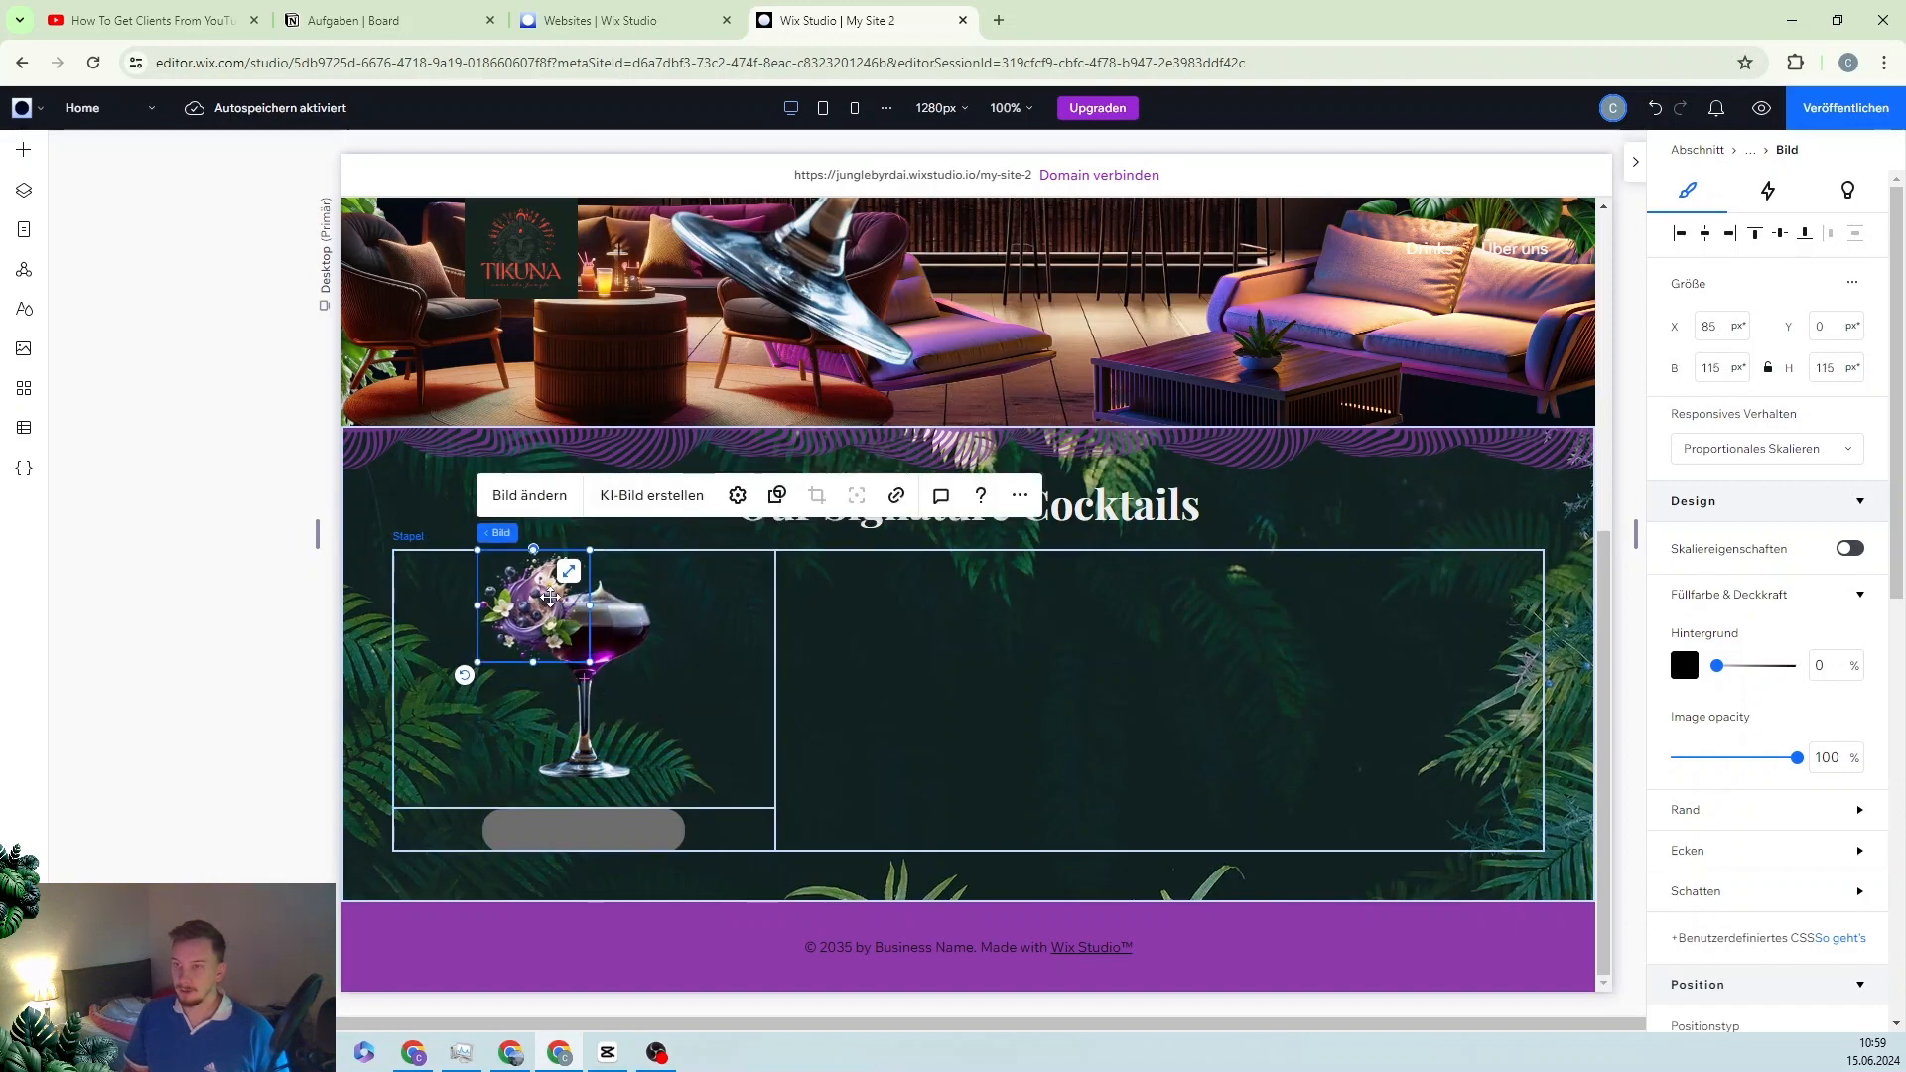
pyautogui.moveTo(546, 599); pyautogui.dragTo(592, 616)
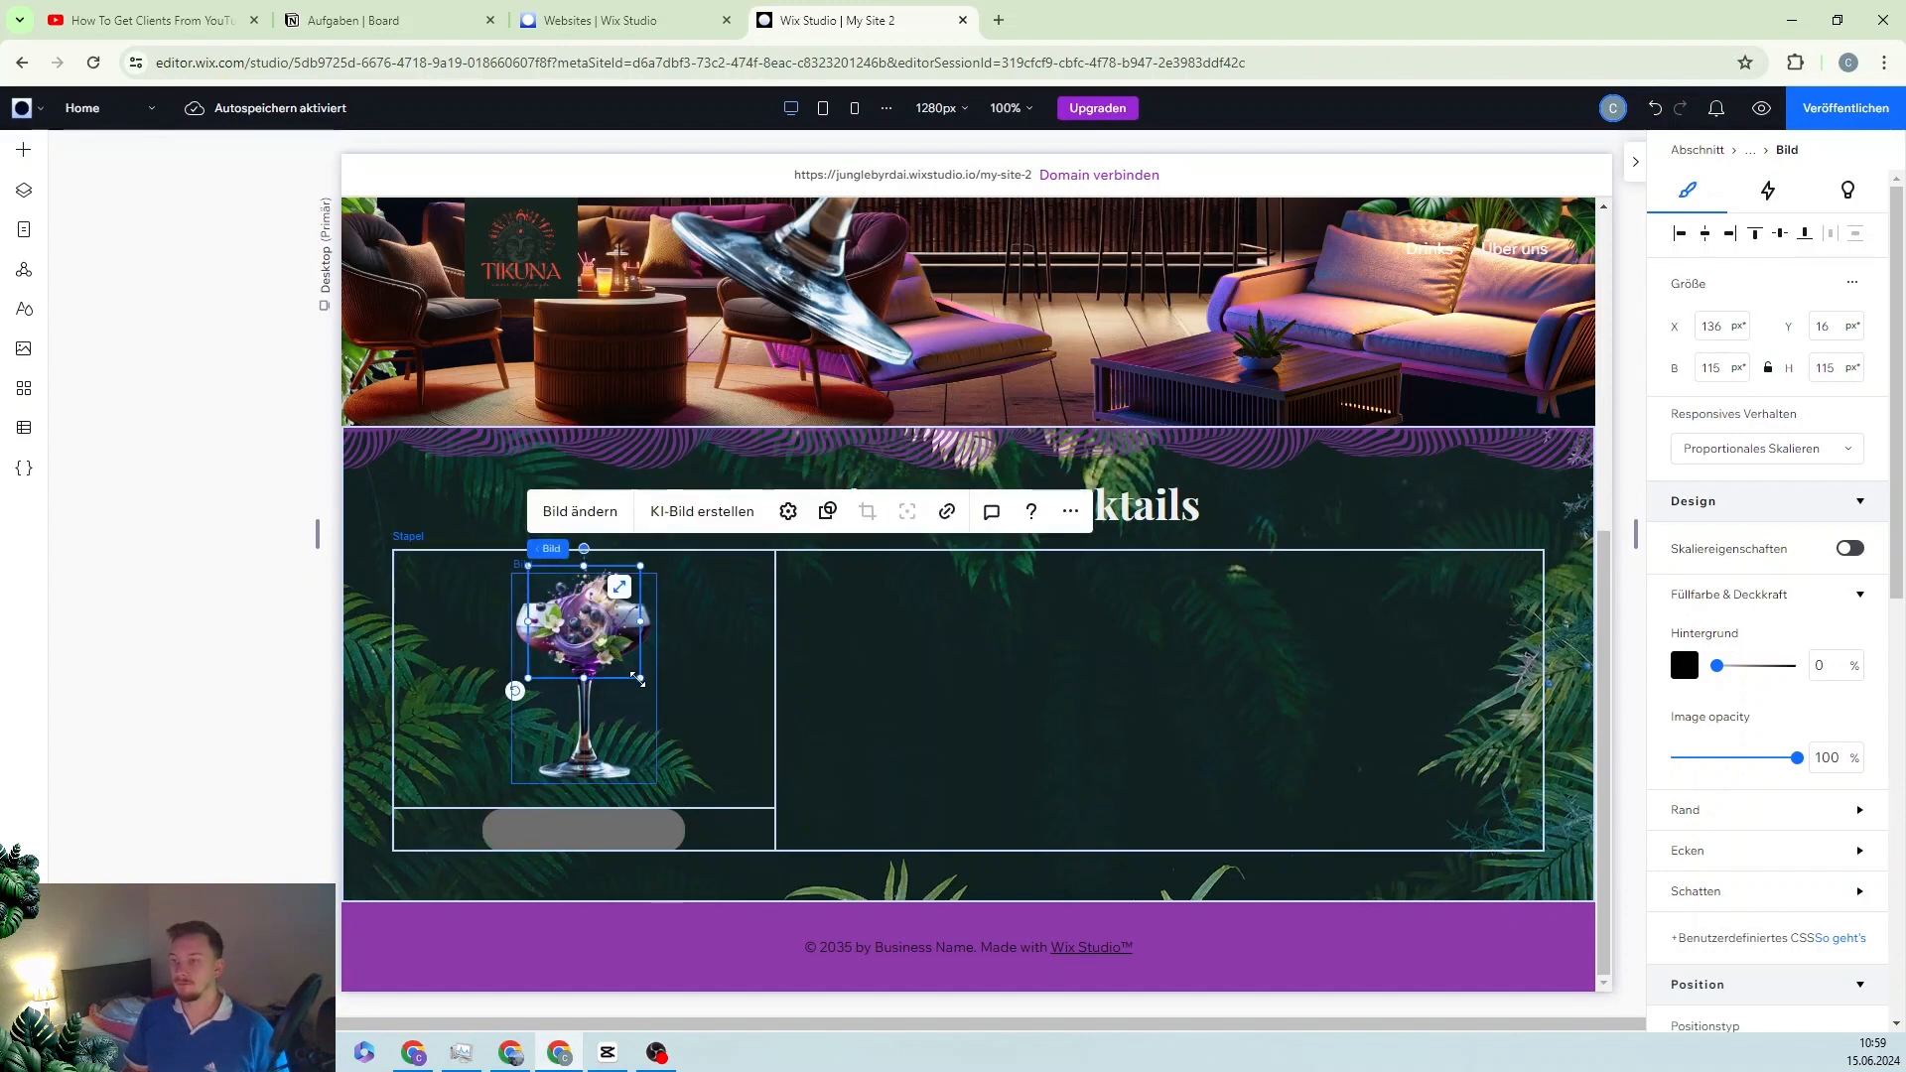
pyautogui.moveTo(637, 680); pyautogui.dragTo(645, 686)
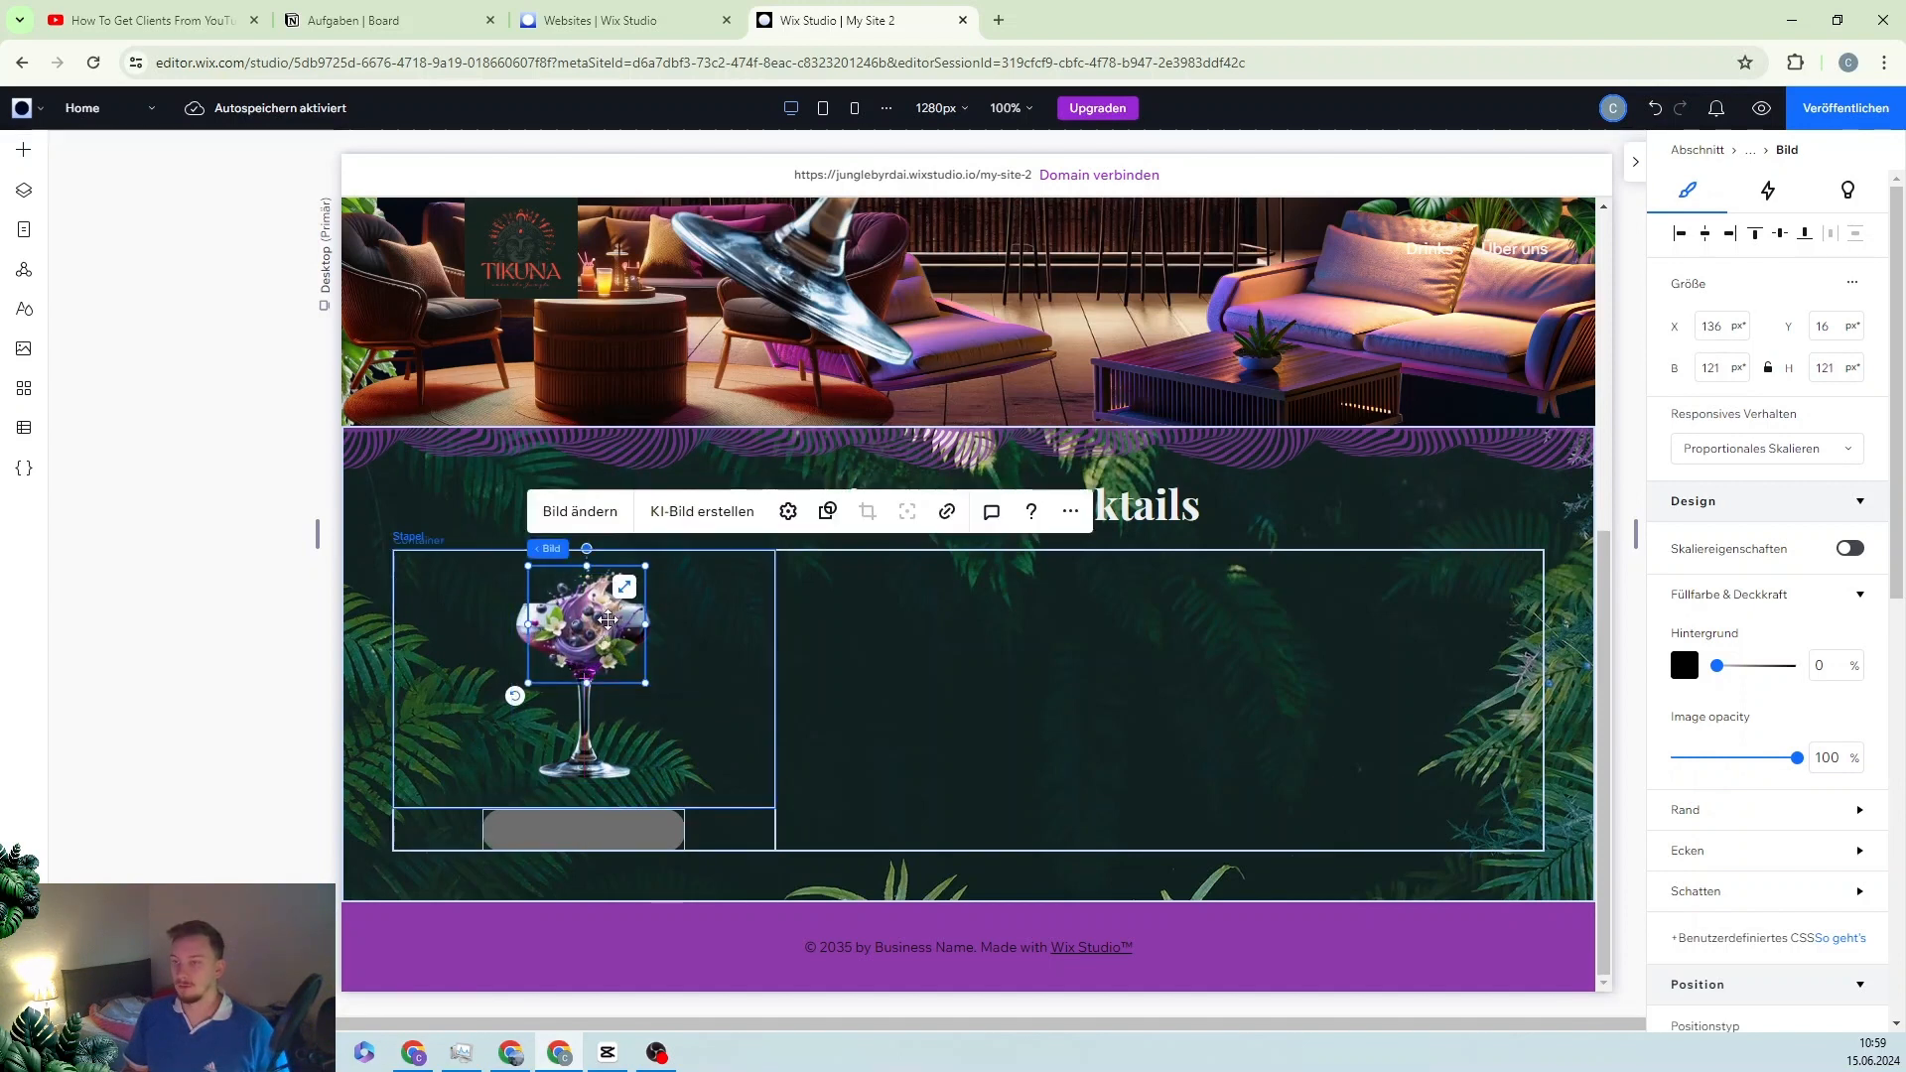
pyautogui.moveTo(609, 620); pyautogui.dragTo(602, 619)
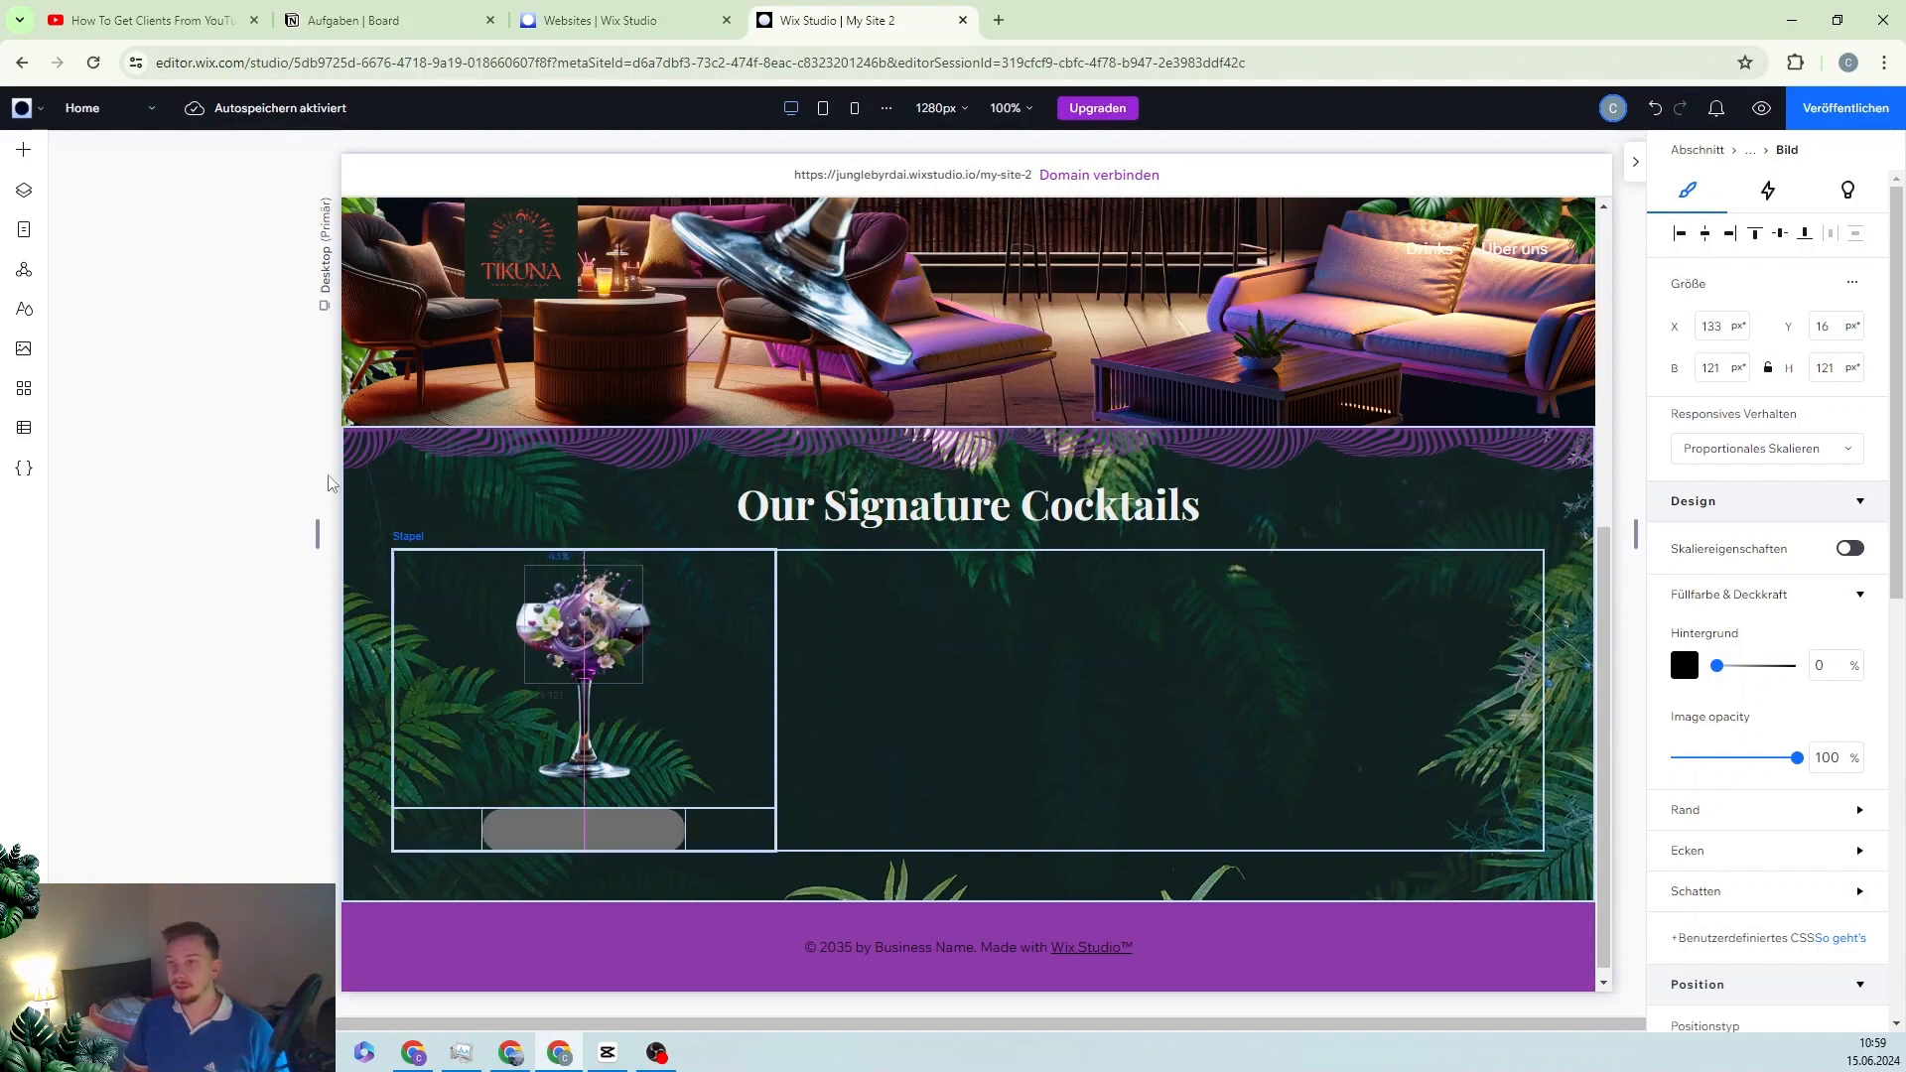
pyautogui.click(22, 194)
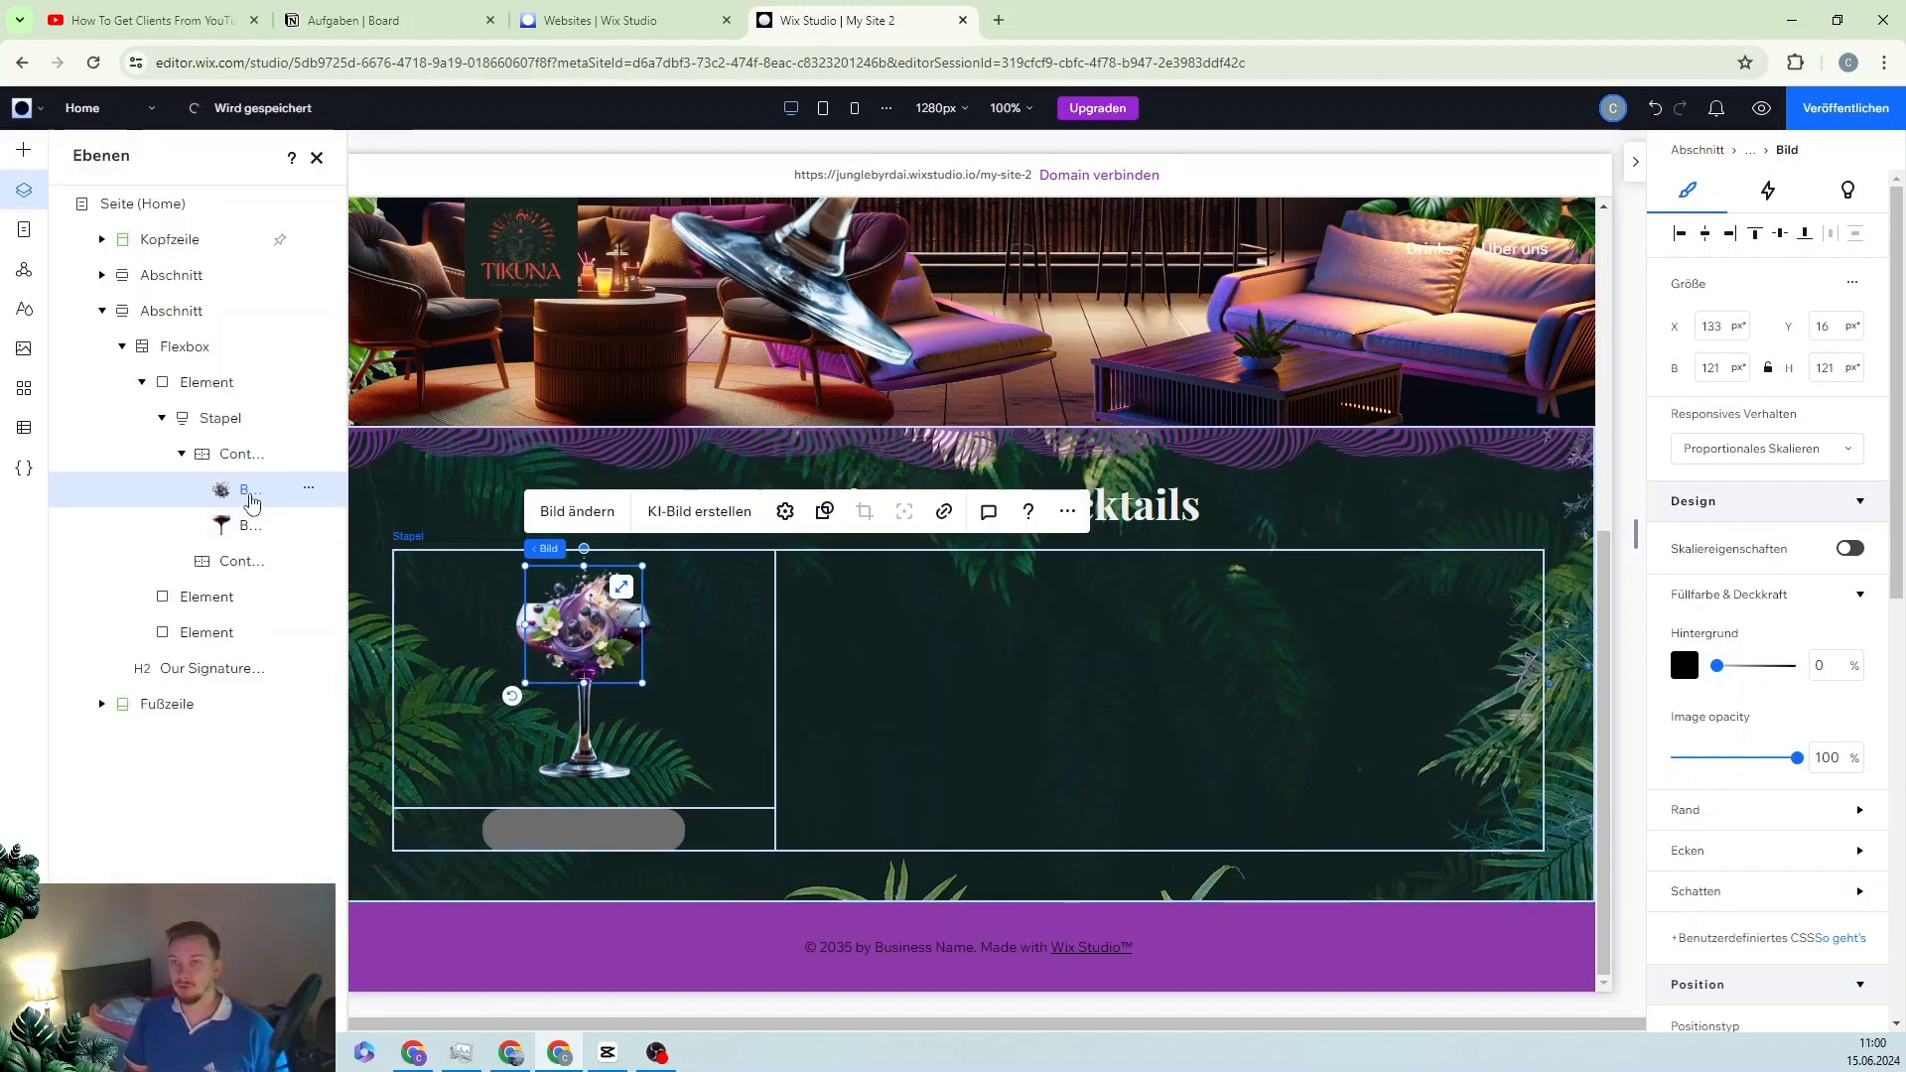
# Step: Move the blueberry splash behind the glass in Layers and fill the pill purple at 100%
pyautogui.moveTo(251, 502); pyautogui.dragTo(253, 527)
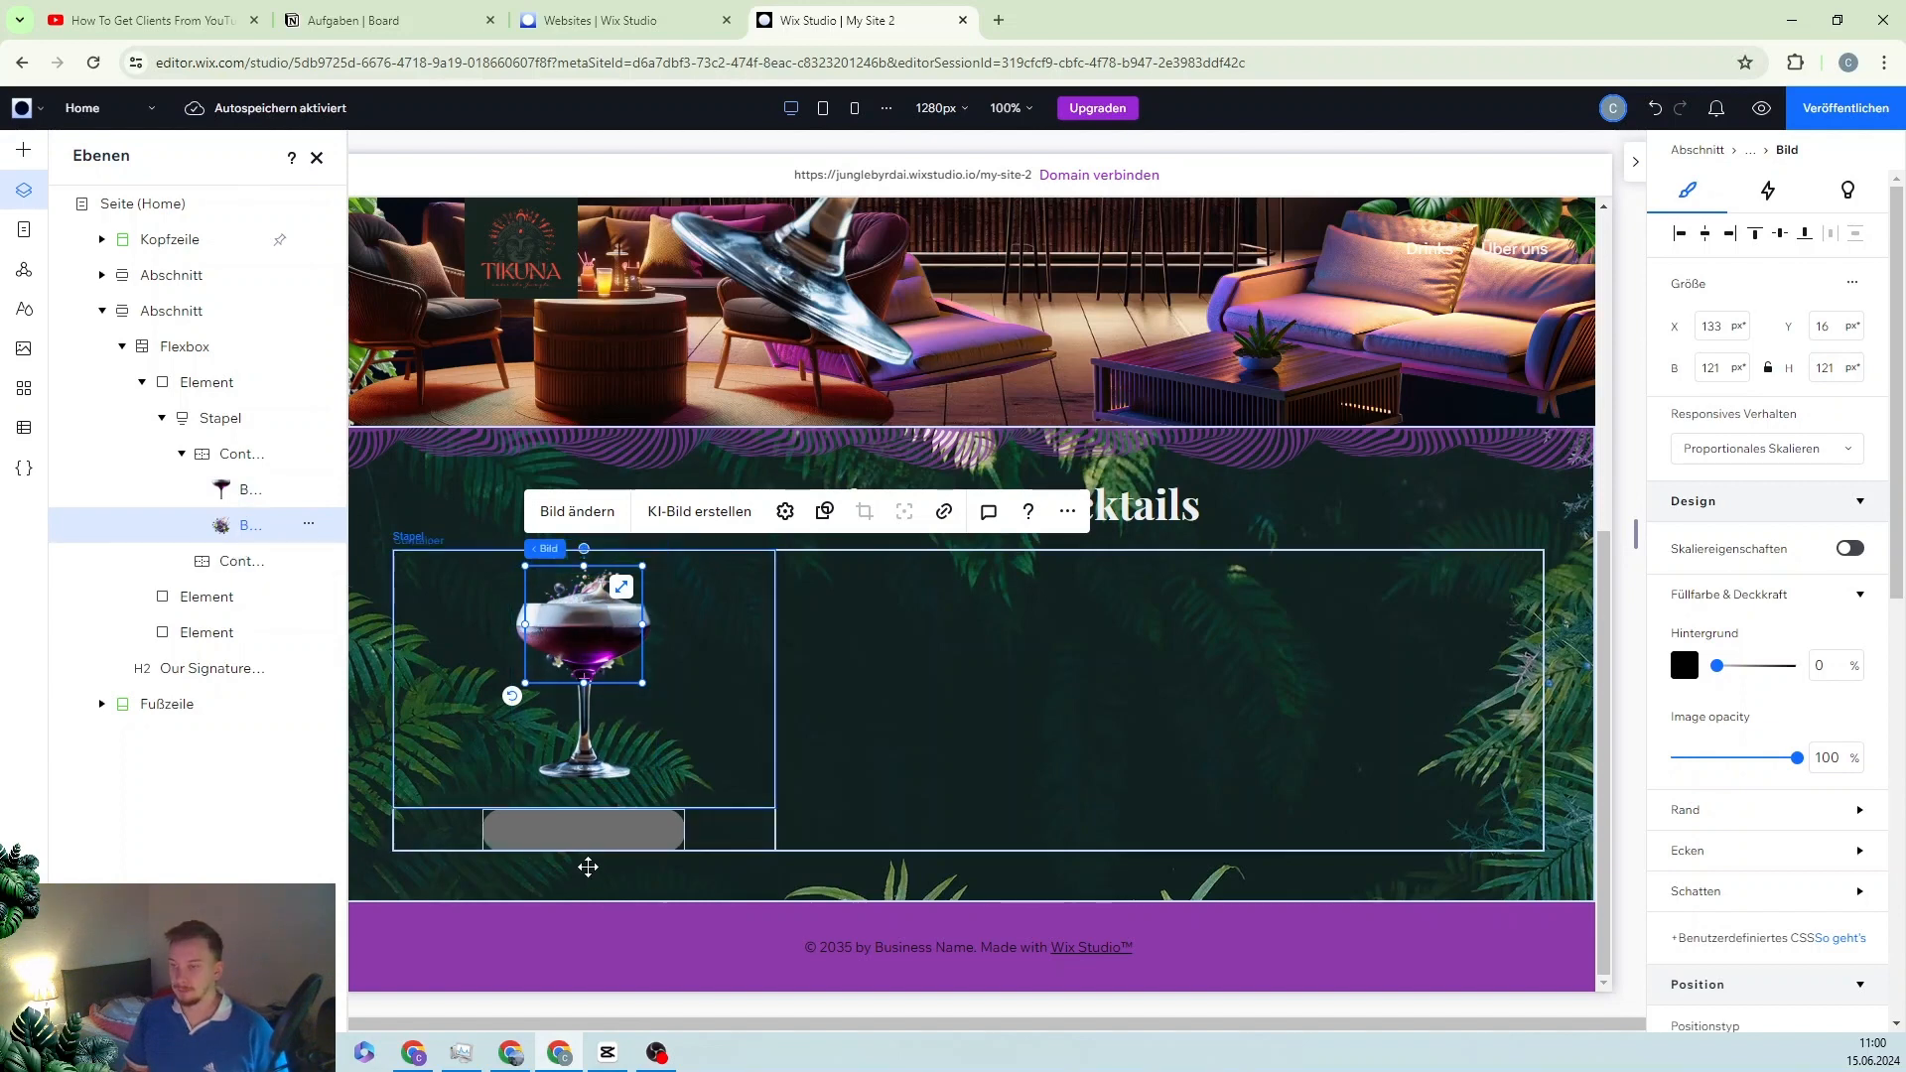
pyautogui.click(569, 831)
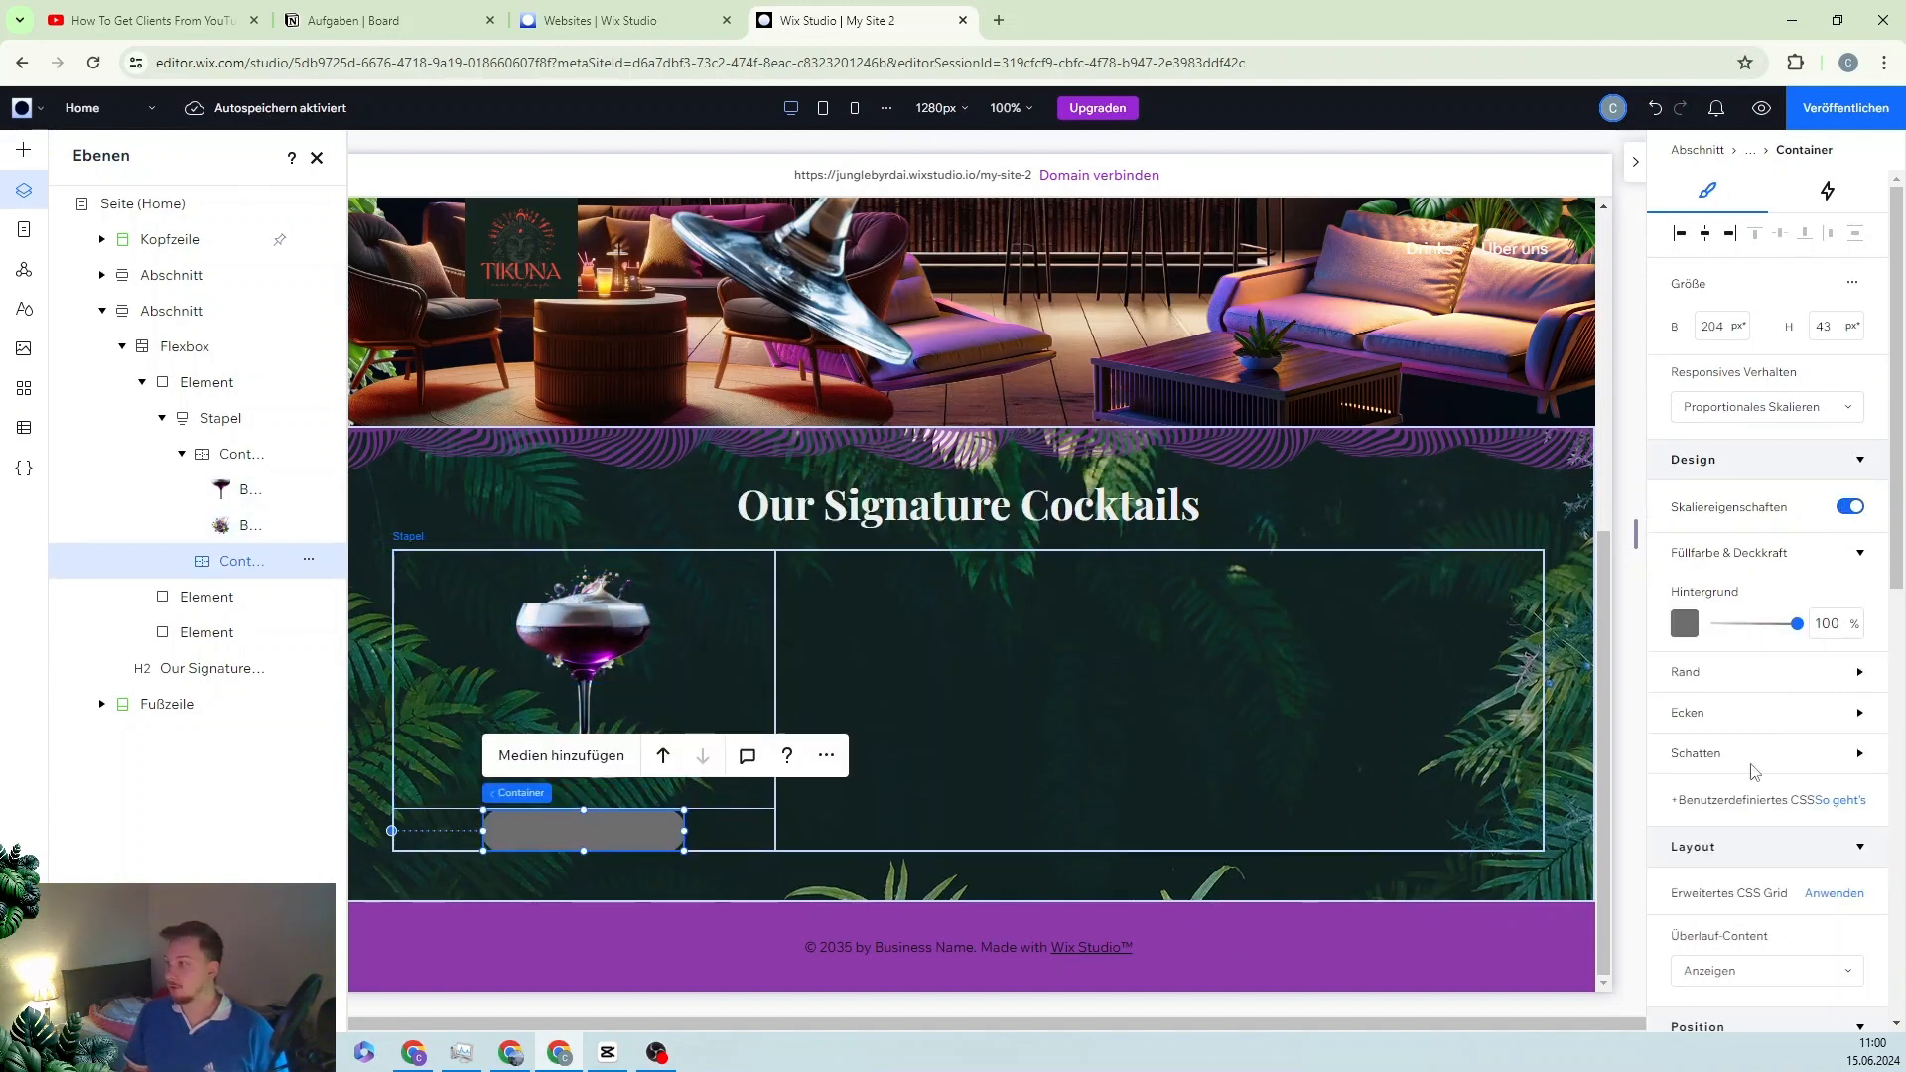
pyautogui.click(1691, 623)
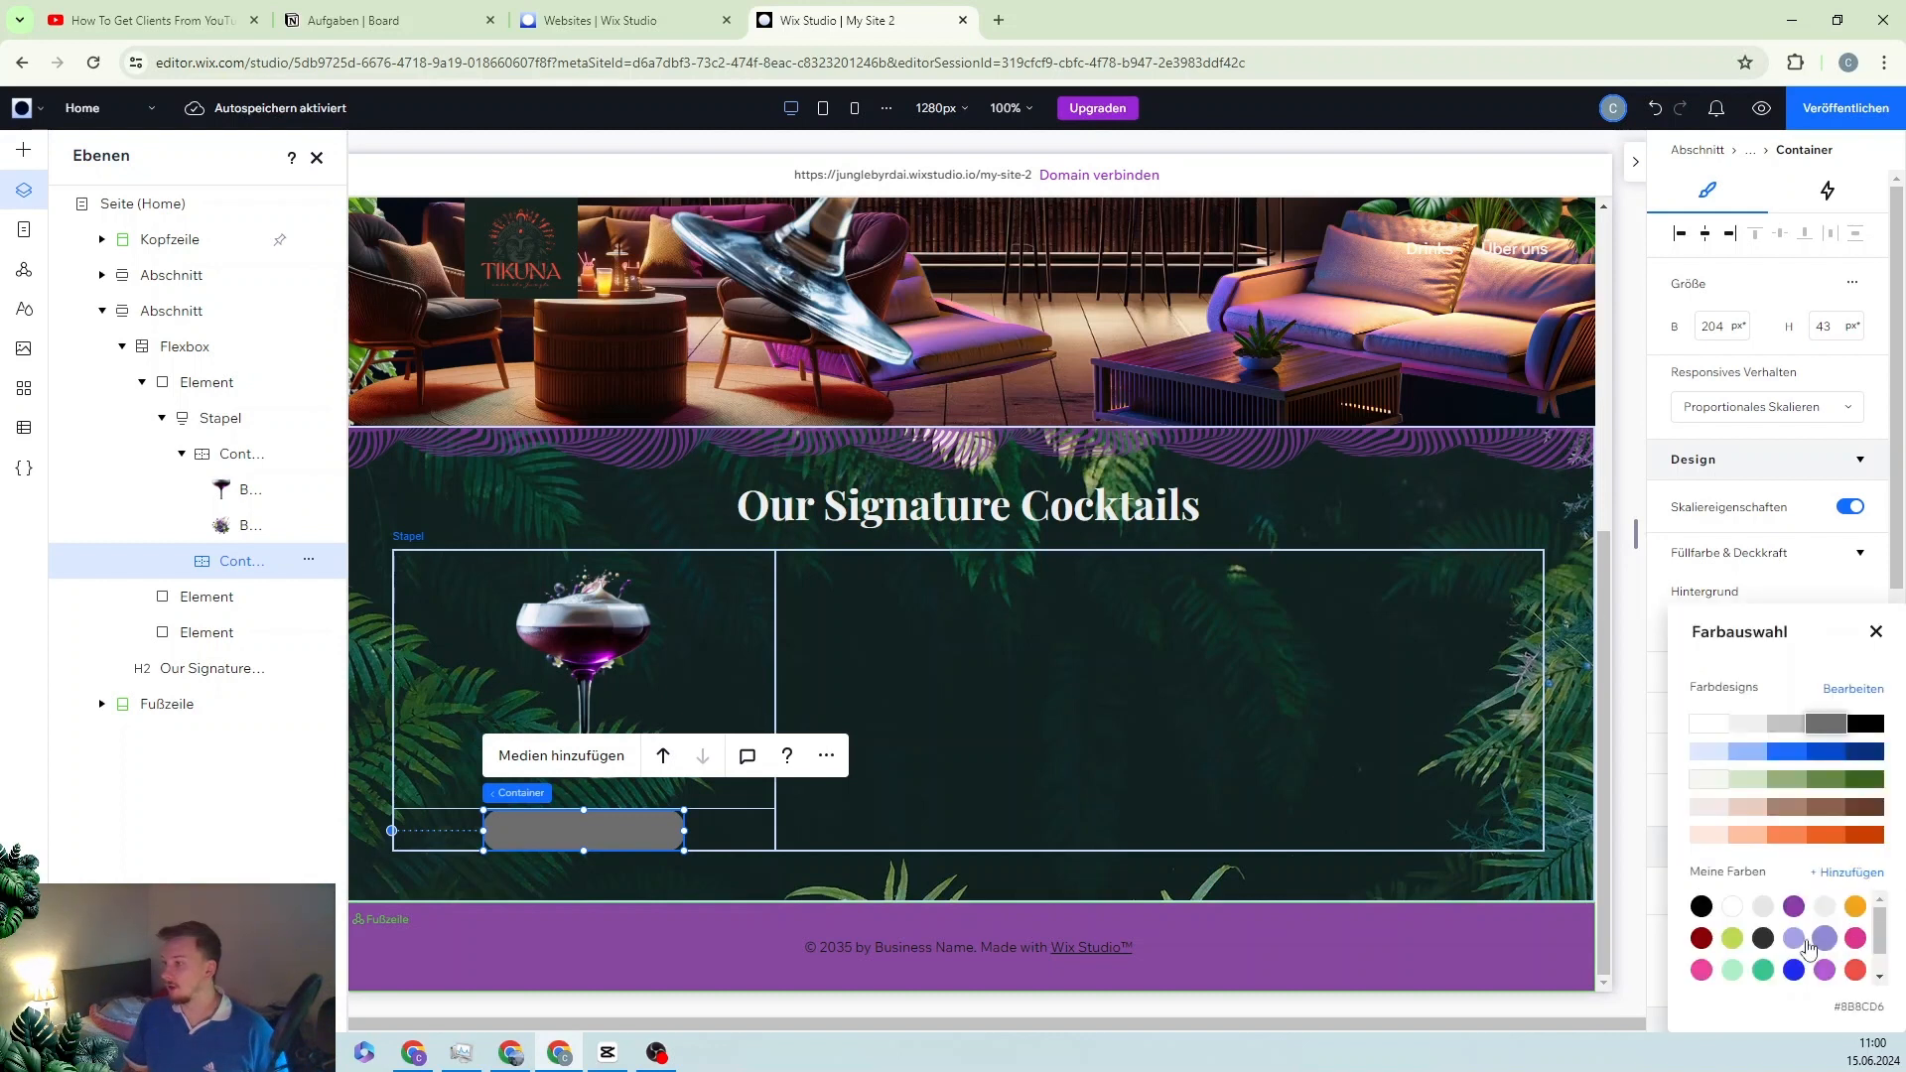
pyautogui.click(1796, 908)
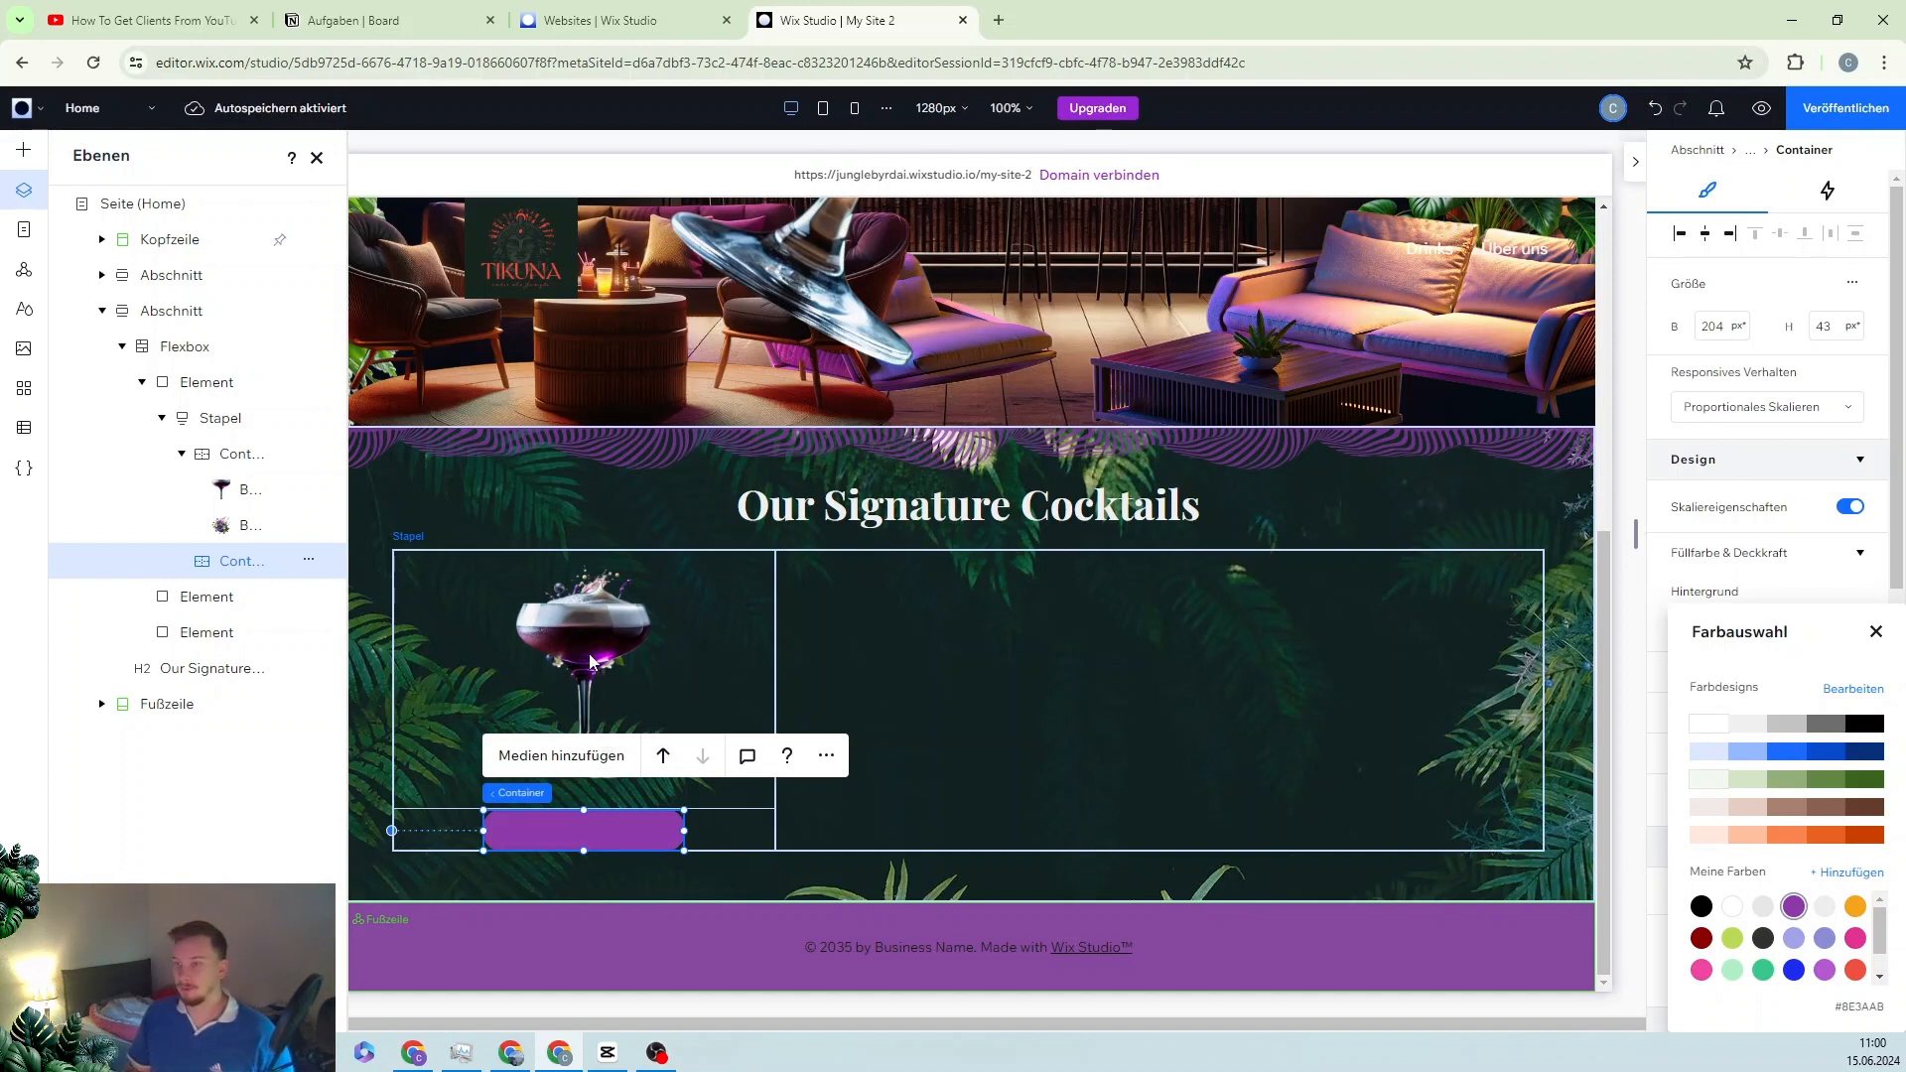
pyautogui.click(28, 155)
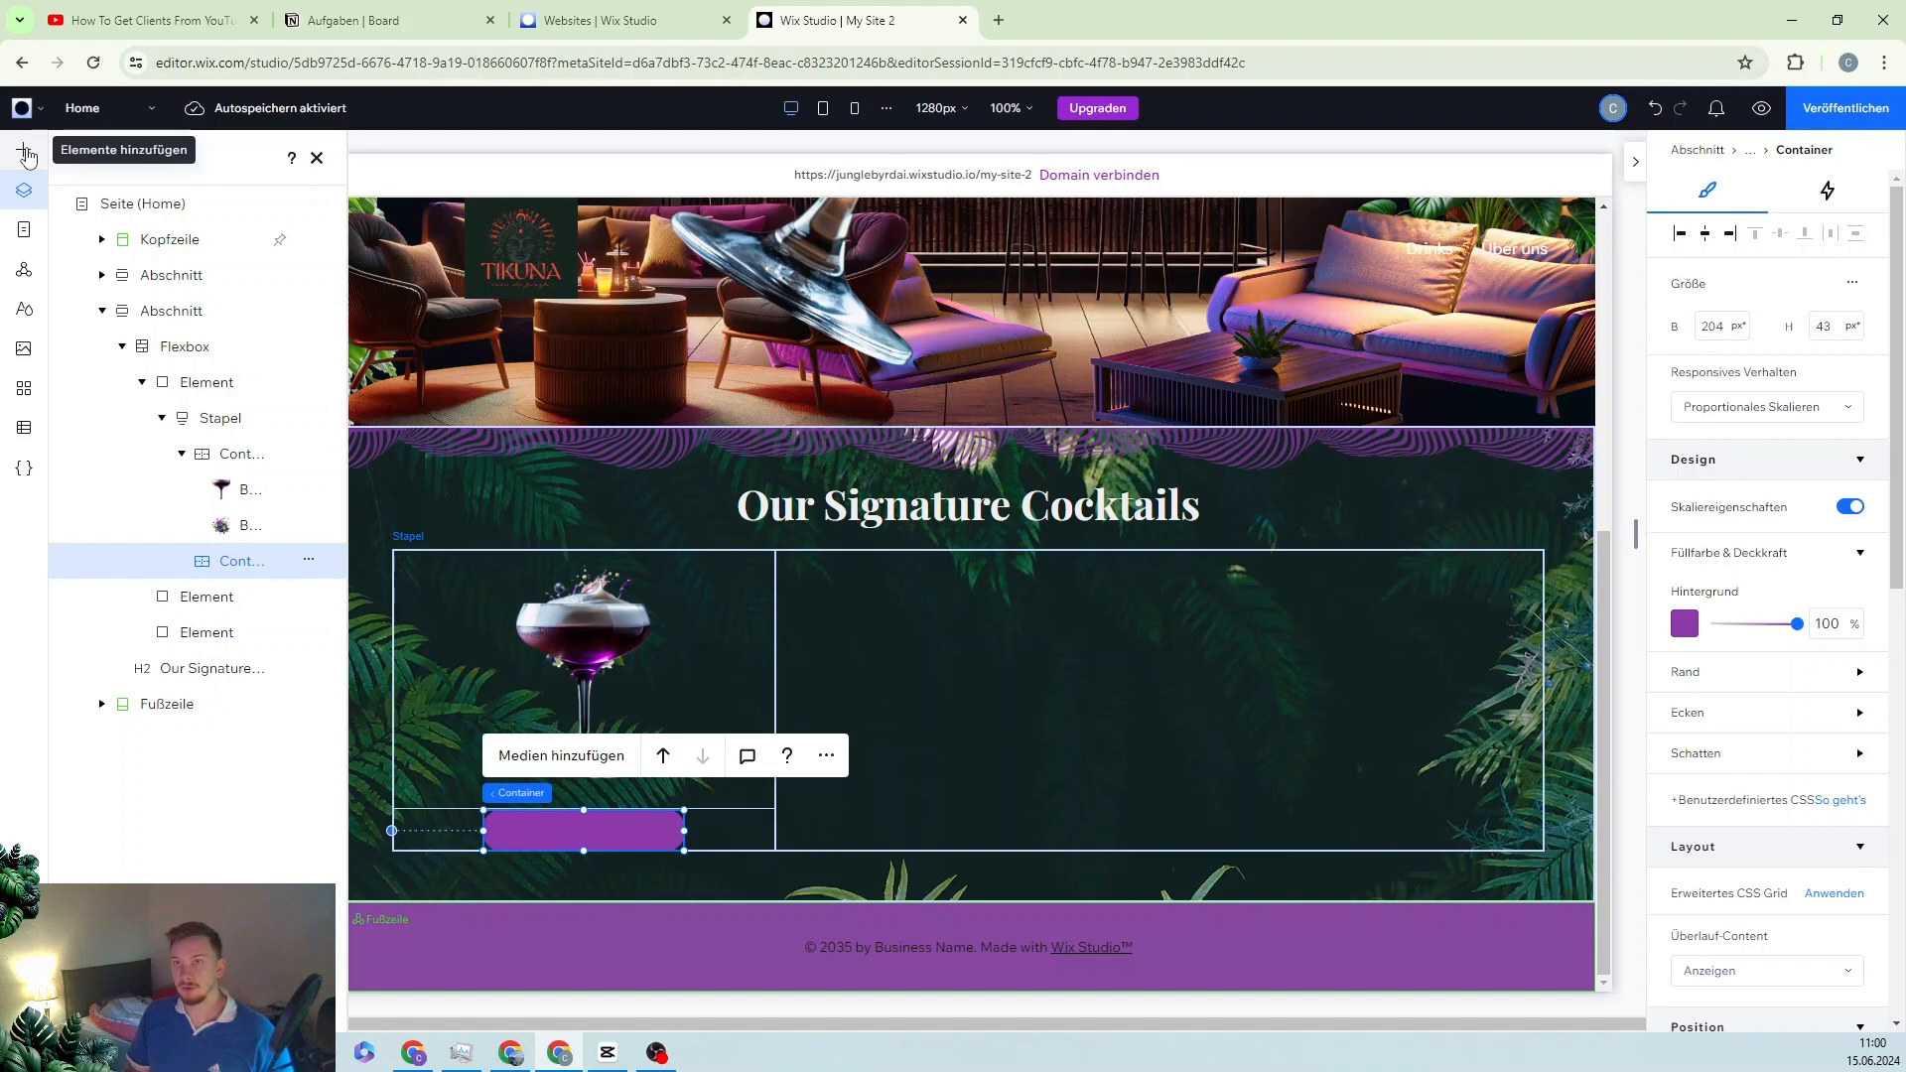
# Step: Add a paragraph text element and move it into the purple pill
pyautogui.click(26, 152)
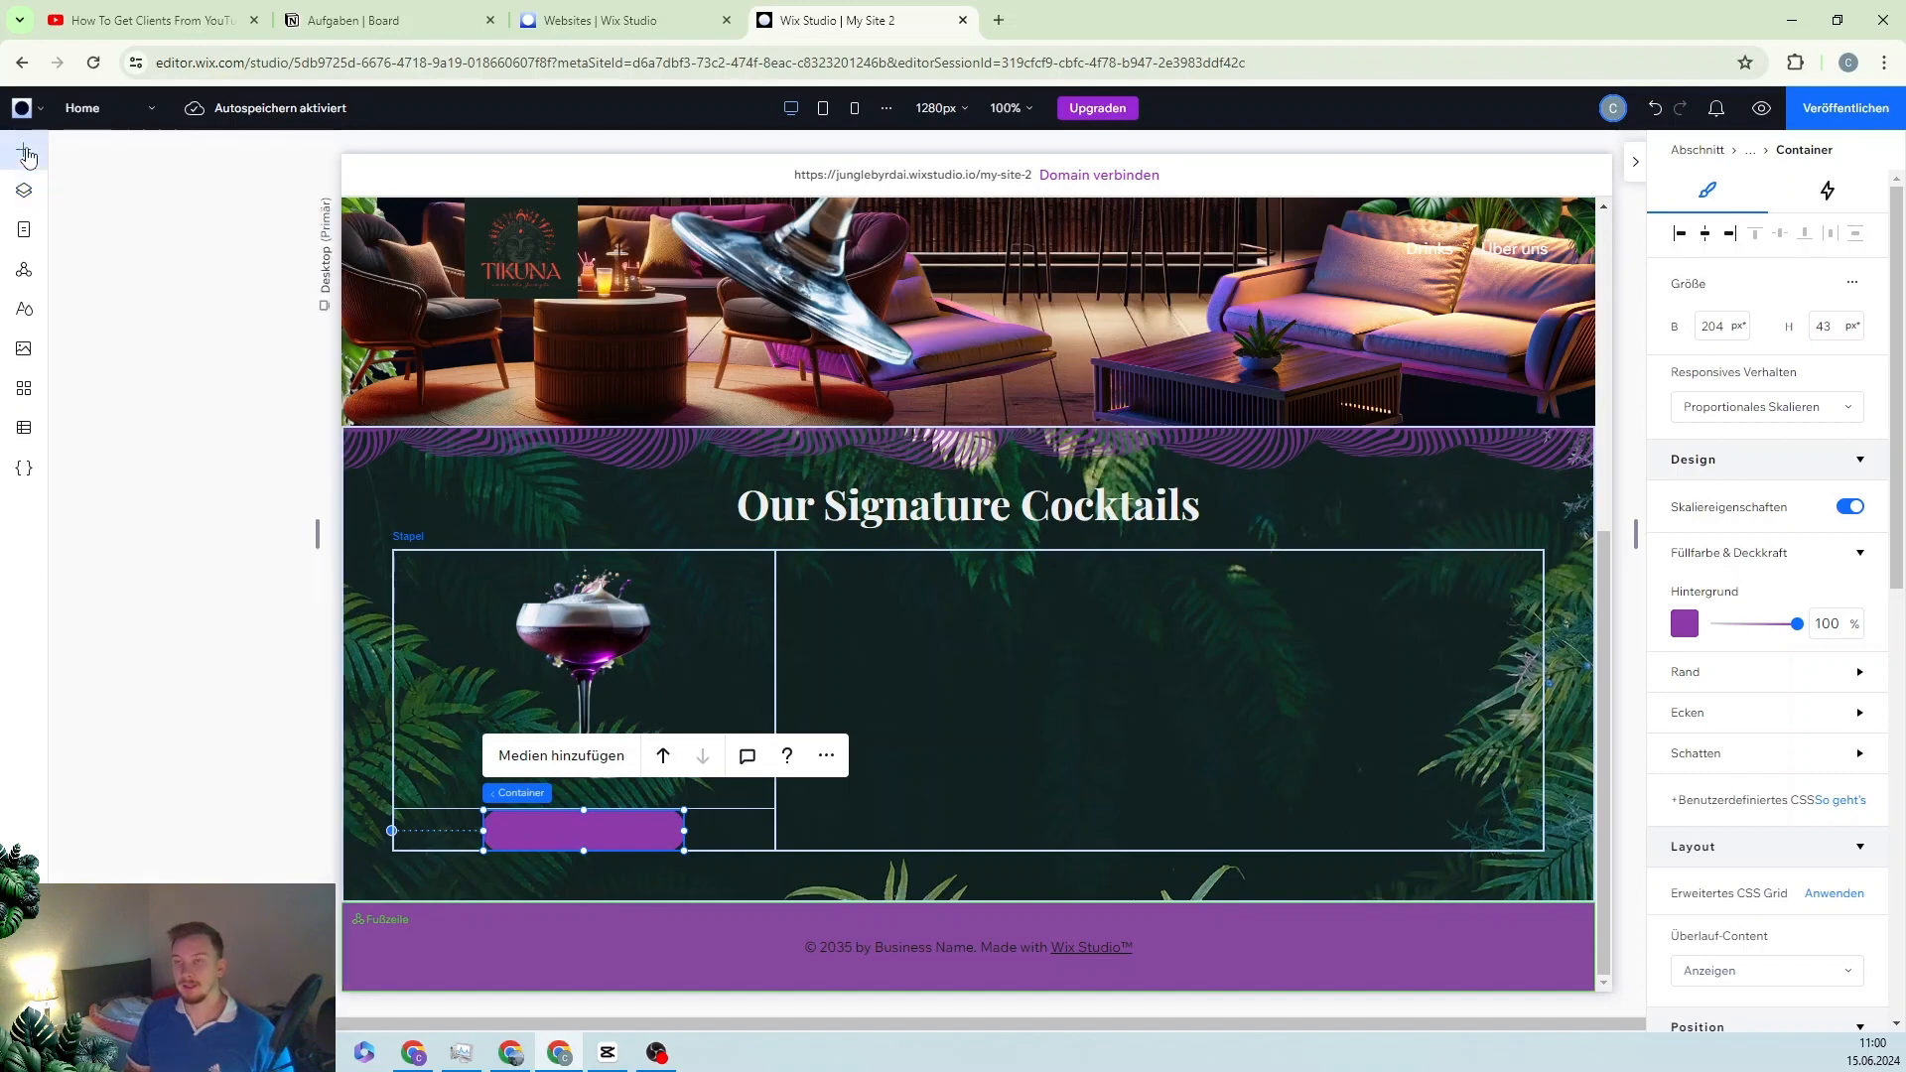
pyautogui.click(132, 402)
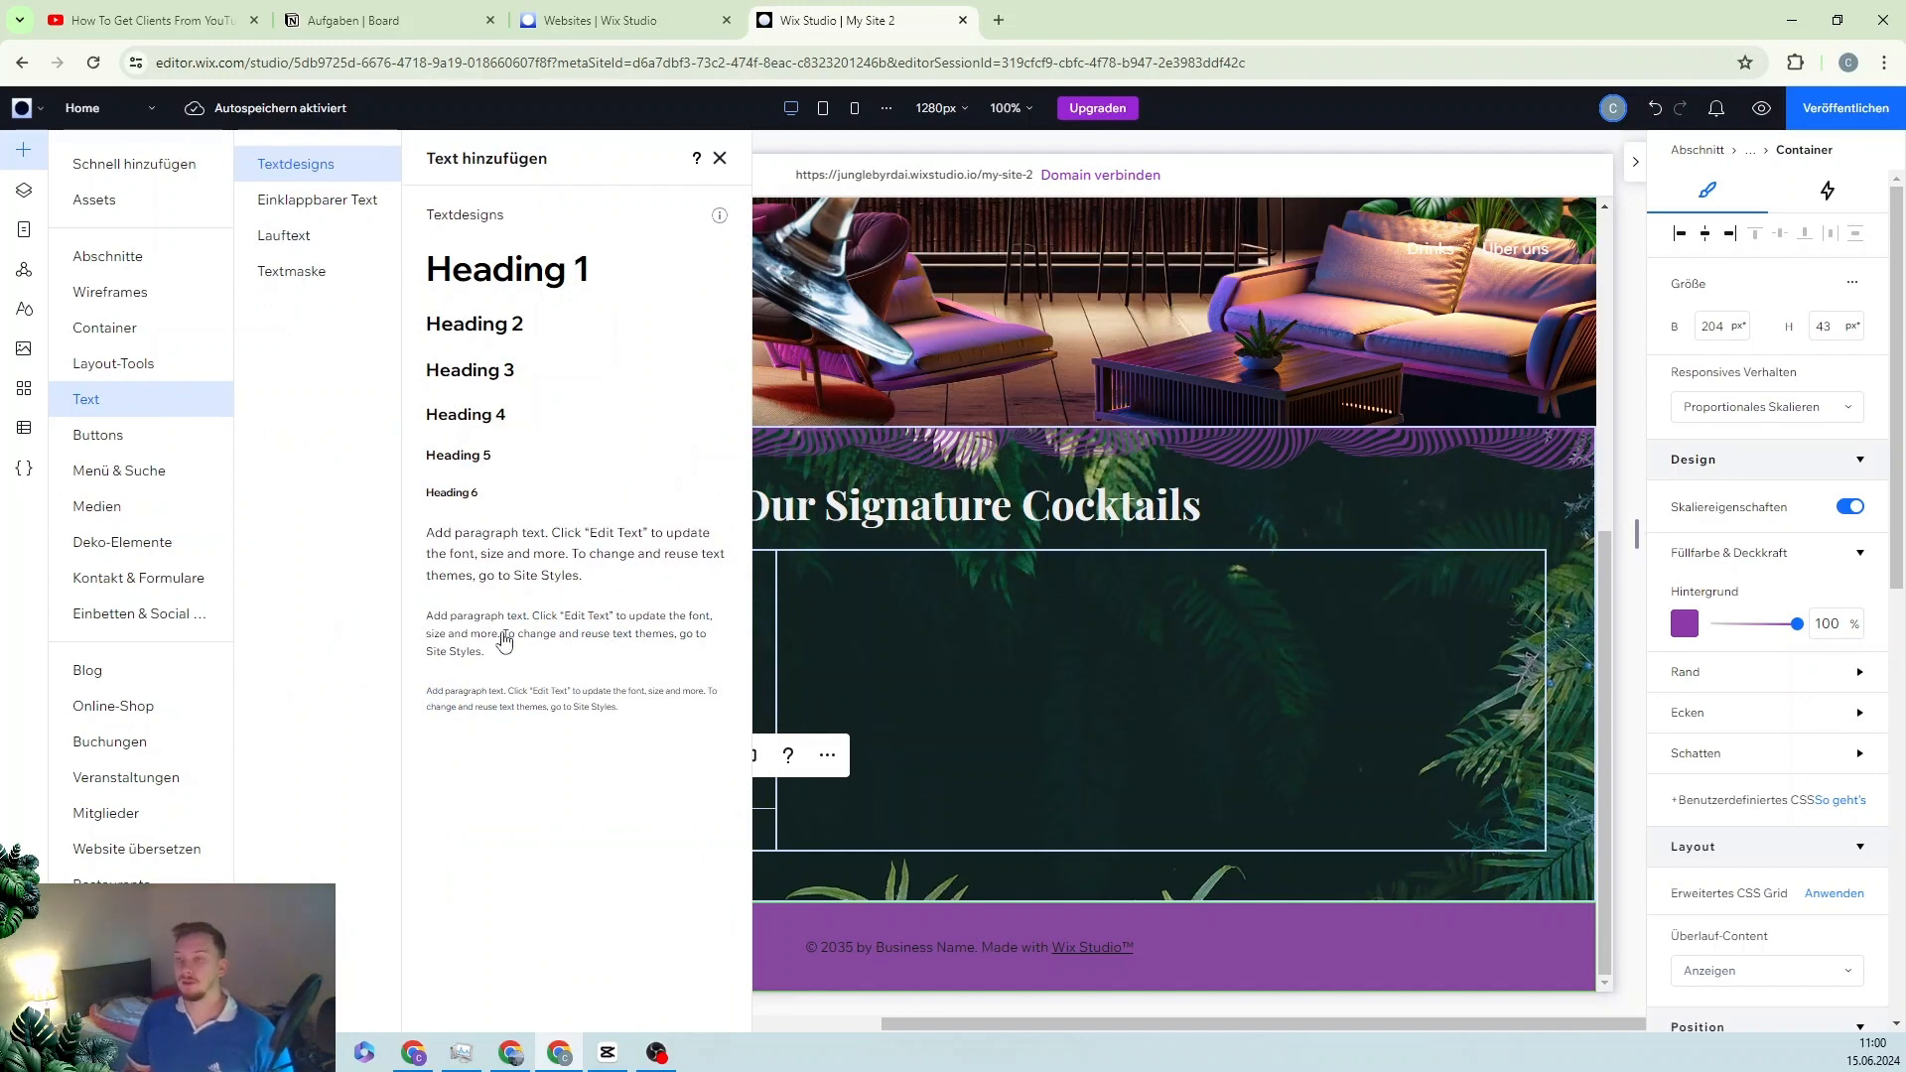
pyautogui.moveTo(496, 640); pyautogui.dragTo(618, 824)
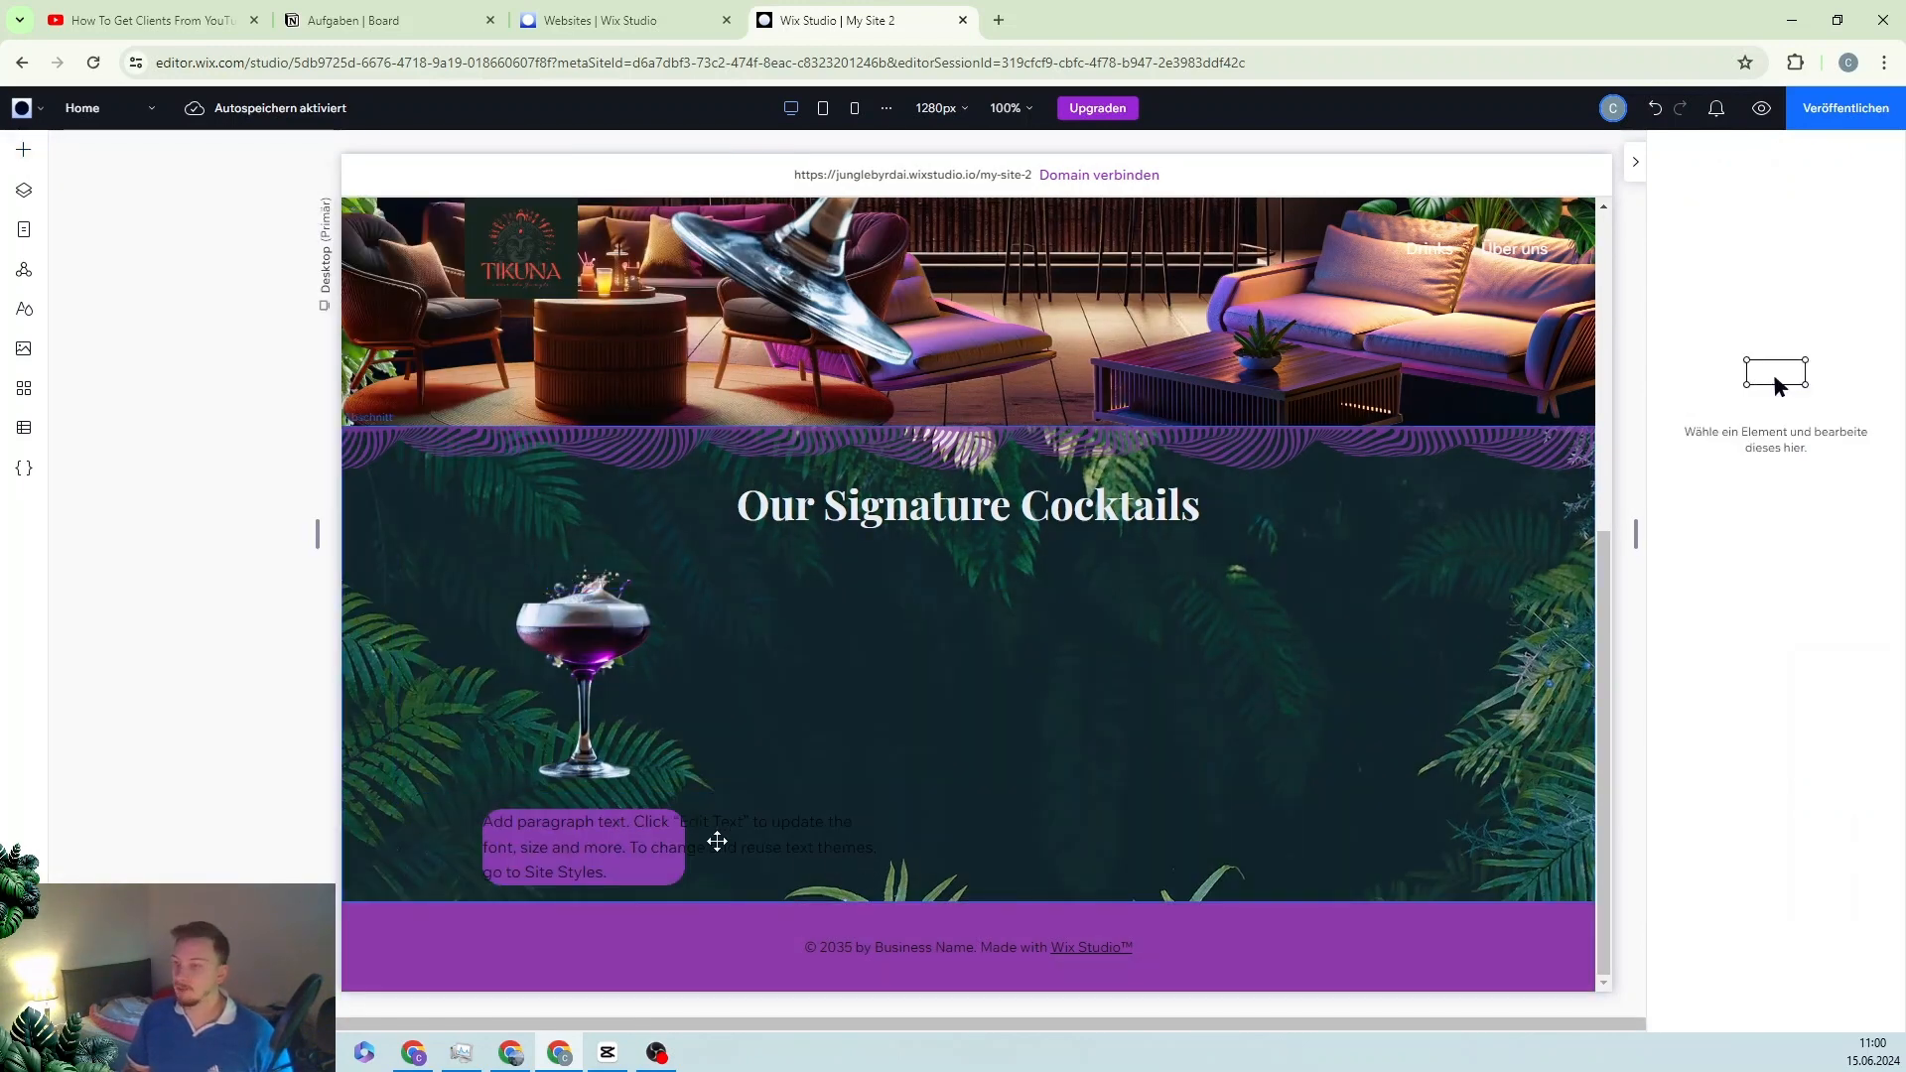
pyautogui.click(604, 836)
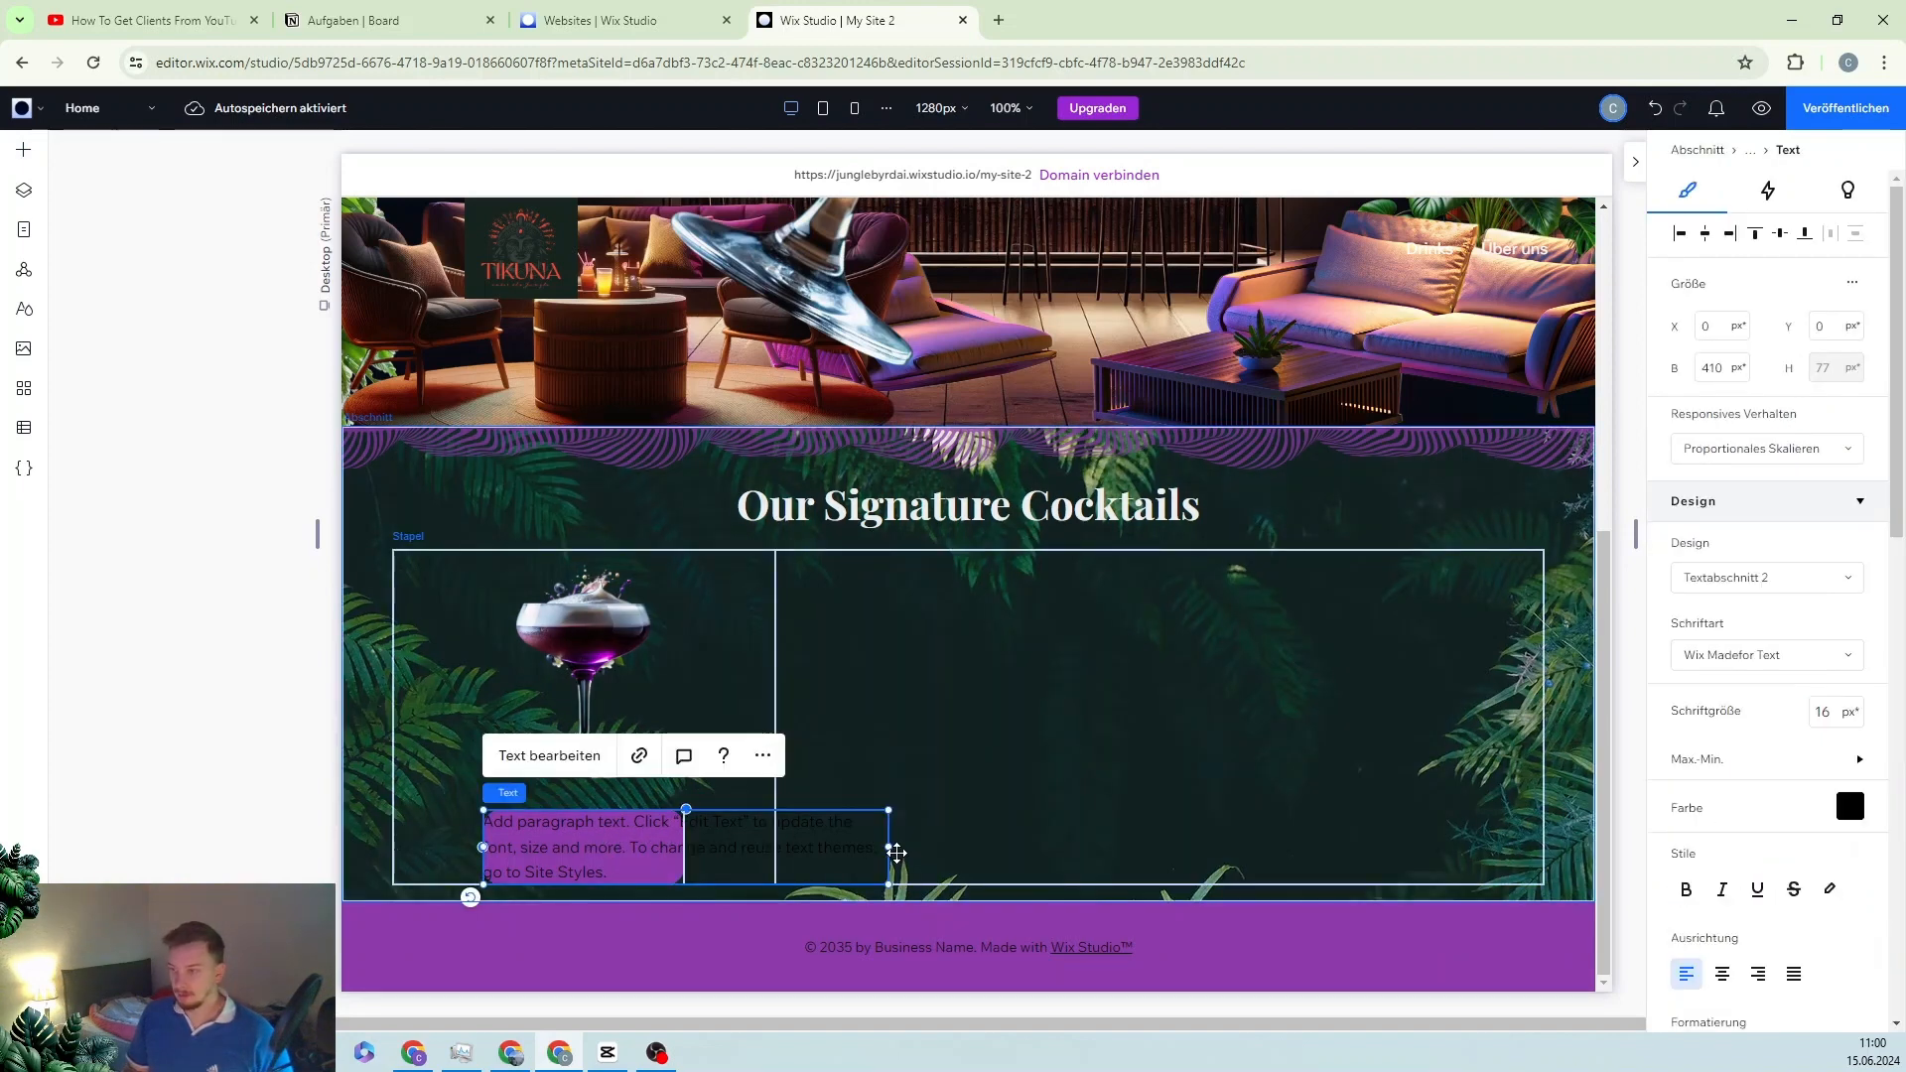
pyautogui.moveTo(888, 849); pyautogui.dragTo(546, 849)
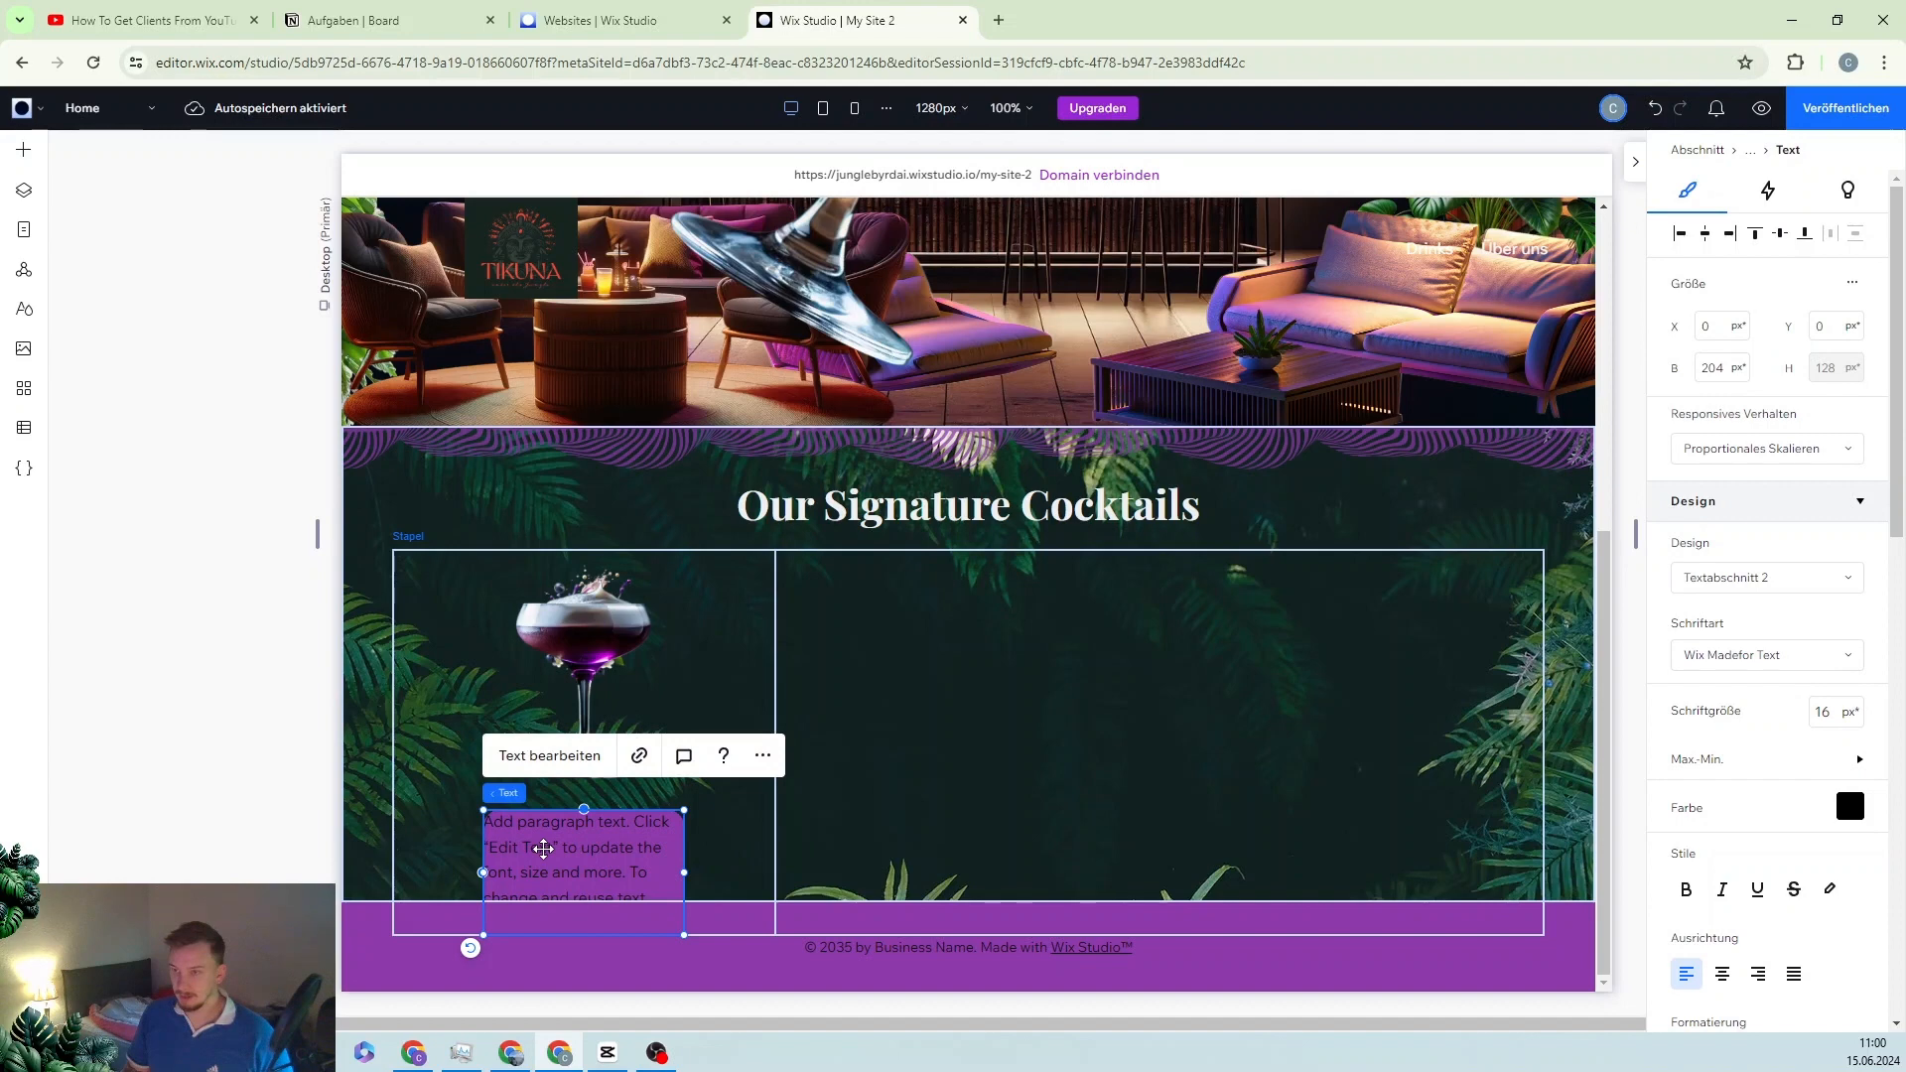
# Step: Change the paragraph to 'BLUEBERRY FLOWER' and centre it horizontally and vertically in the pill
pyautogui.press('BackSpace')
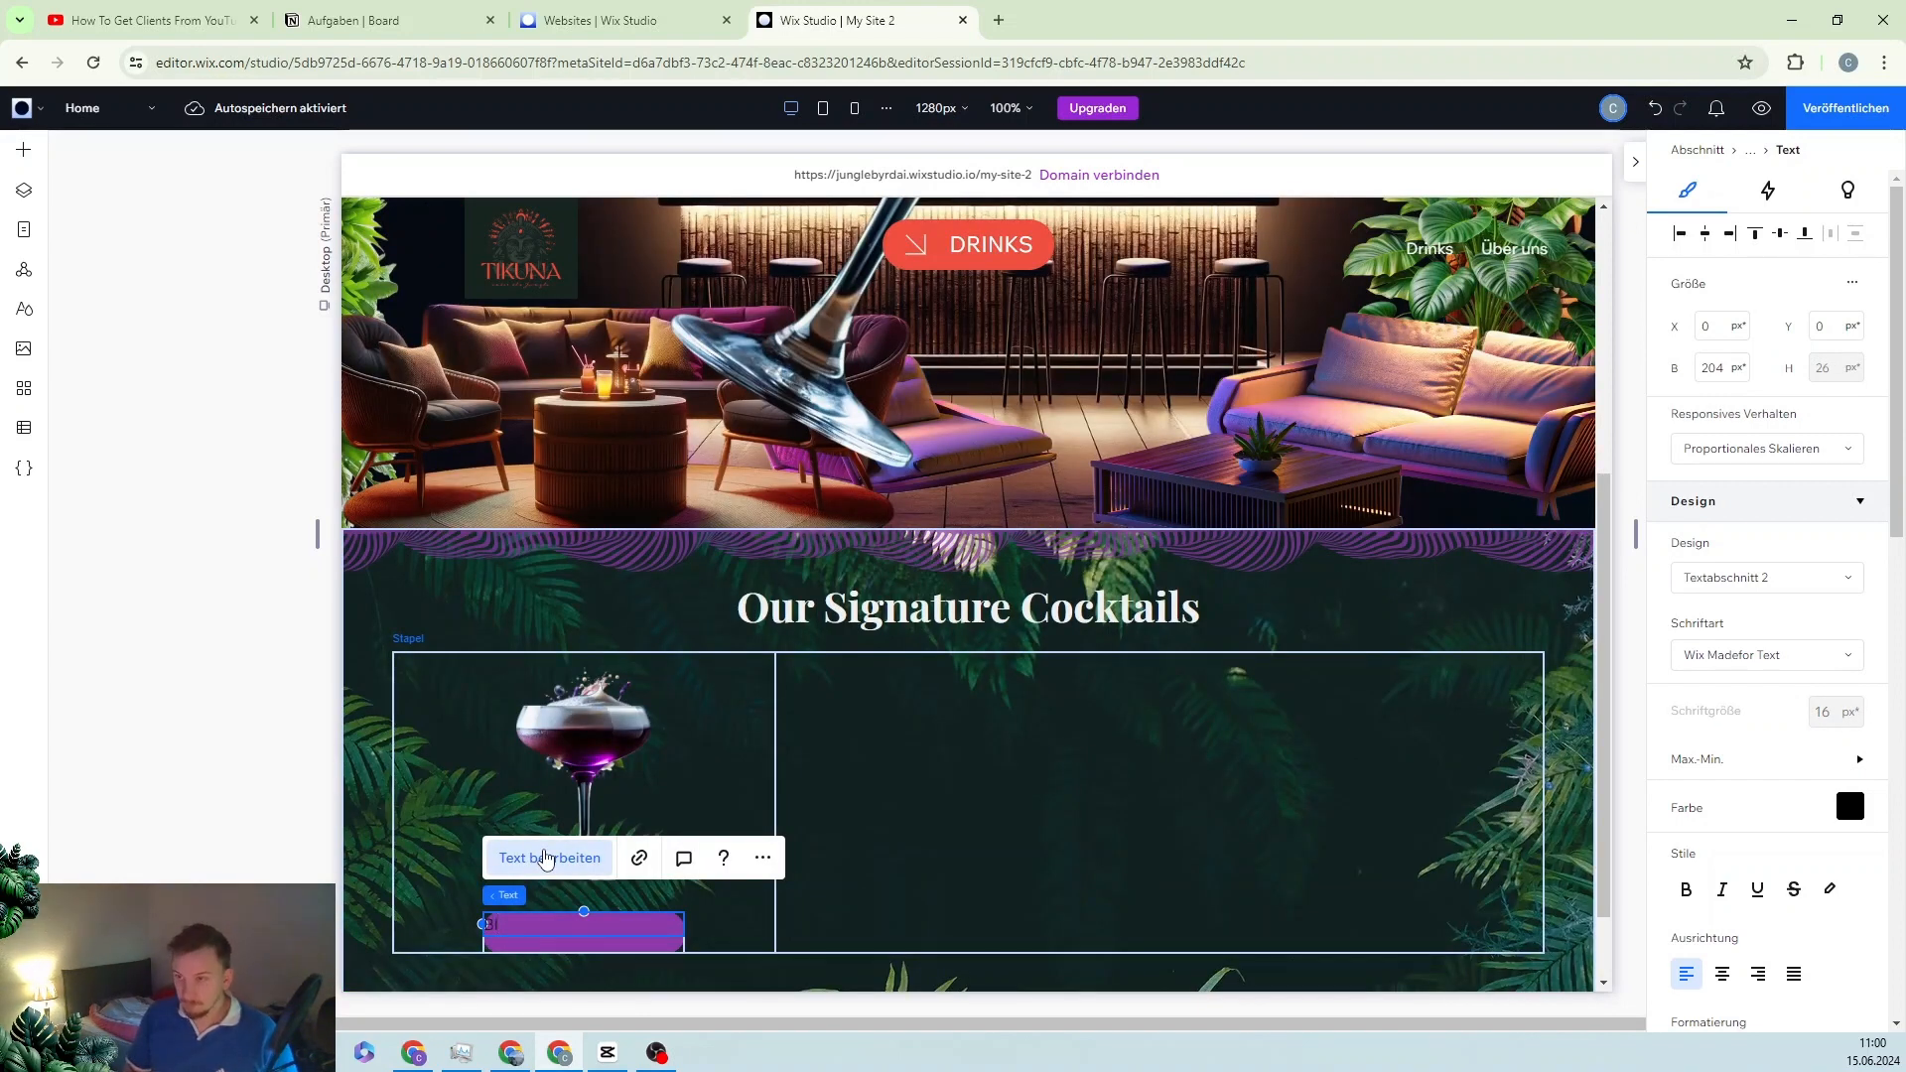
pyautogui.write('Blueberry')
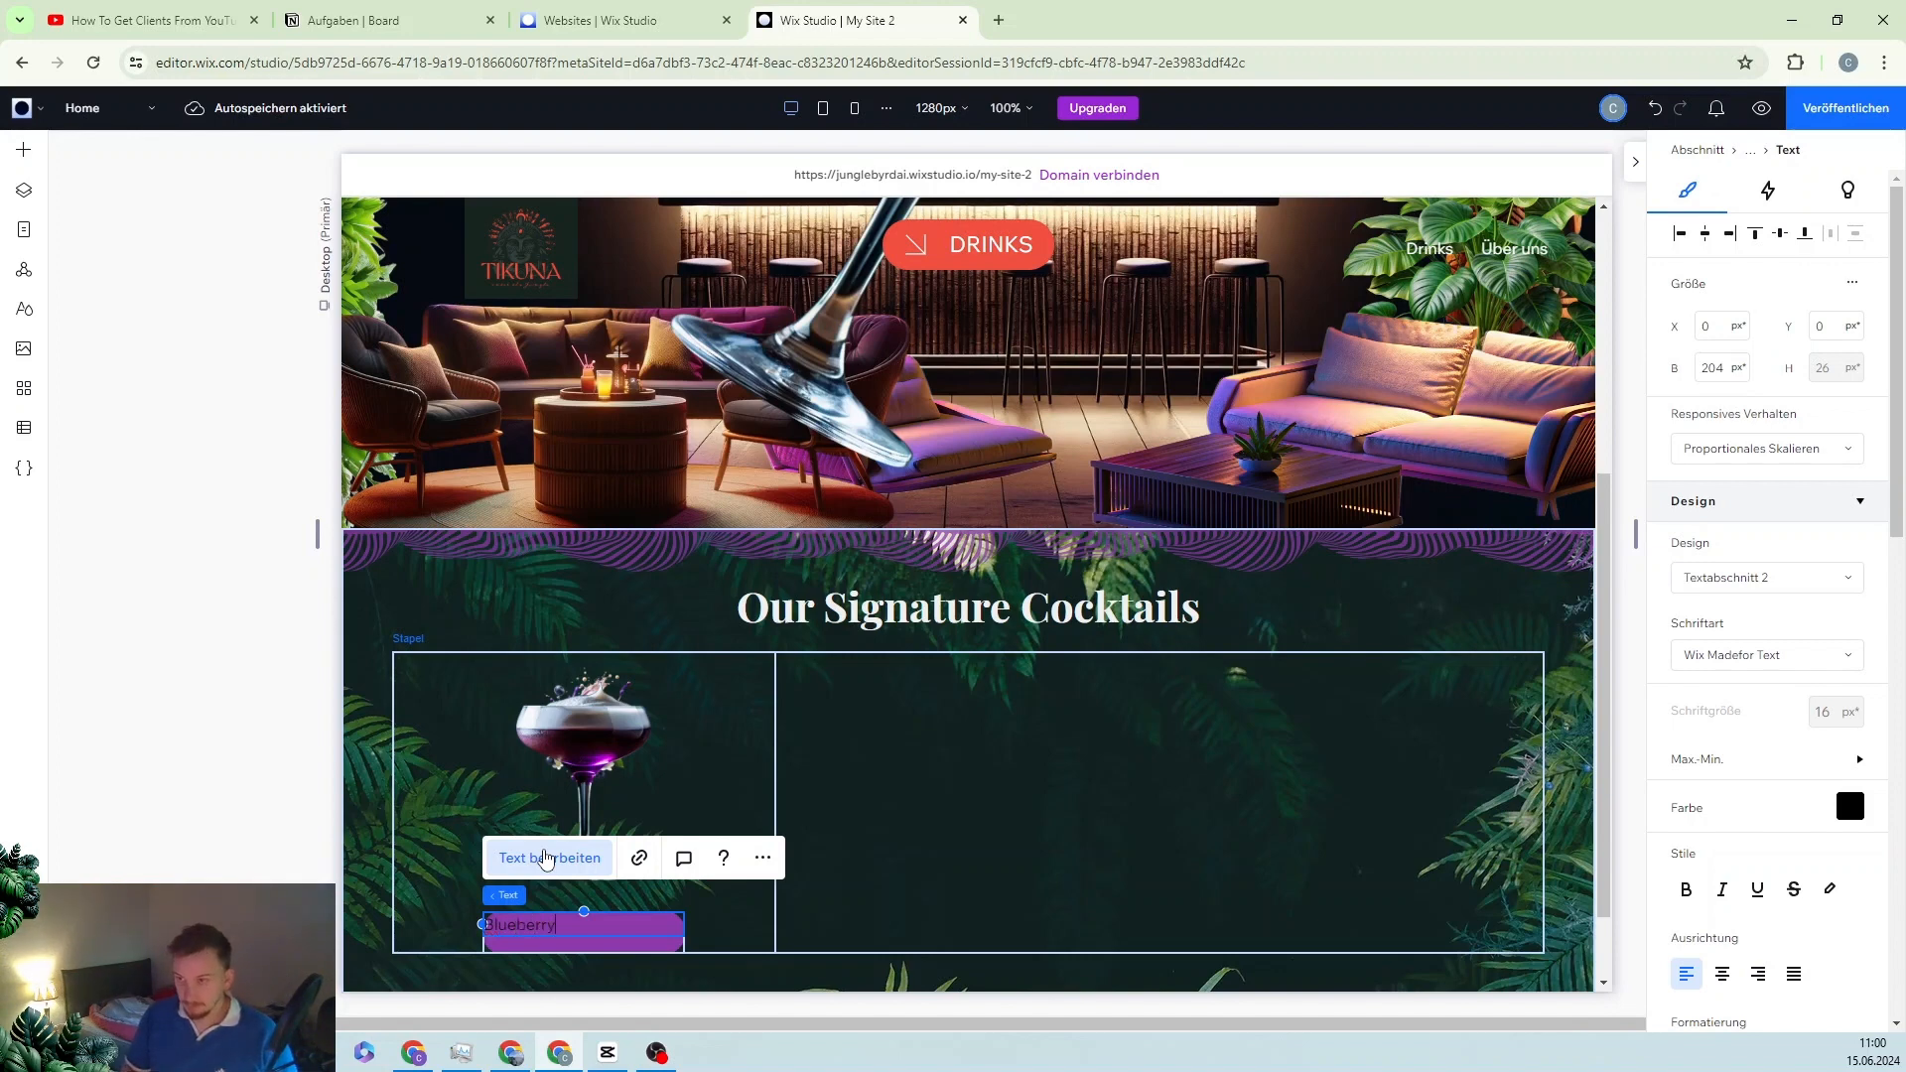
pyautogui.press('BackSpace')
pyautogui.press('BackSpace')
pyautogui.press('BackSpace')
pyautogui.press('BackSpace')
pyautogui.write('B')
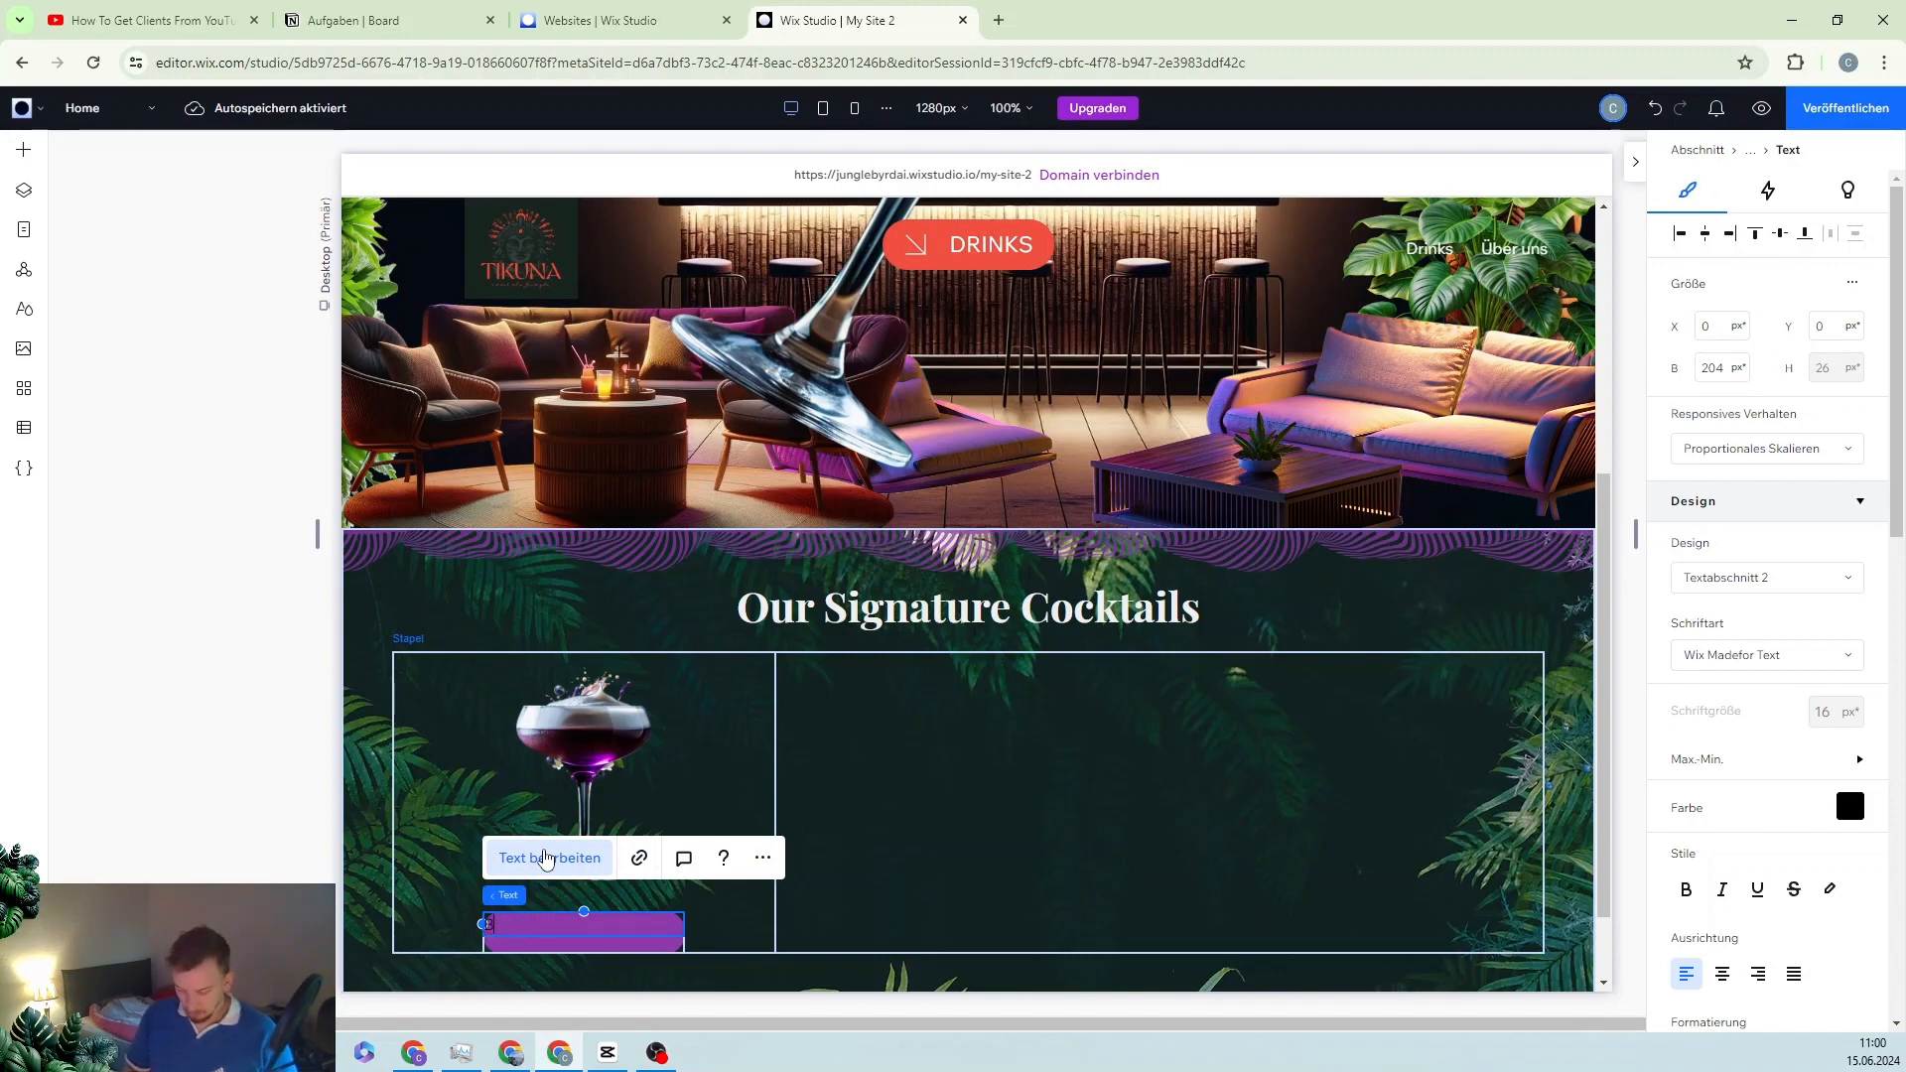
pyautogui.write('LUEBER')
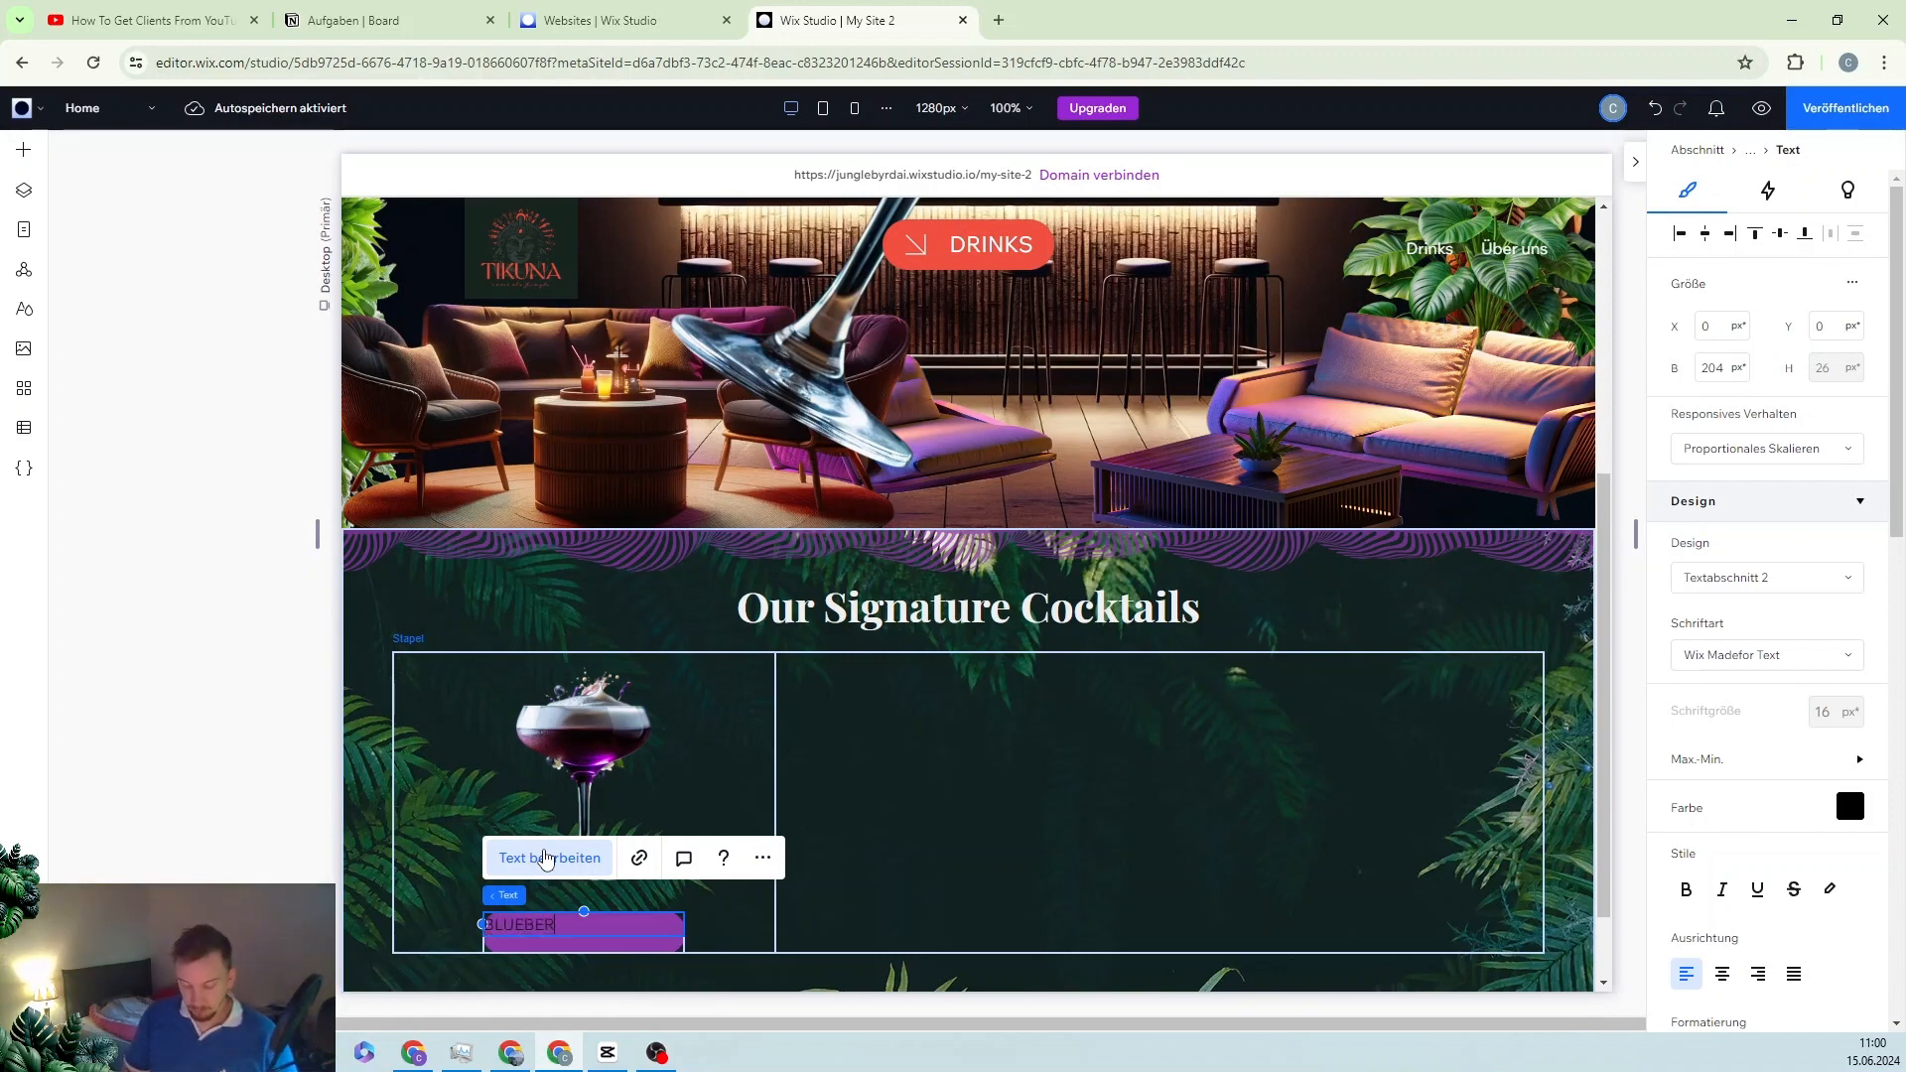
pyautogui.write('RY FLOWER')
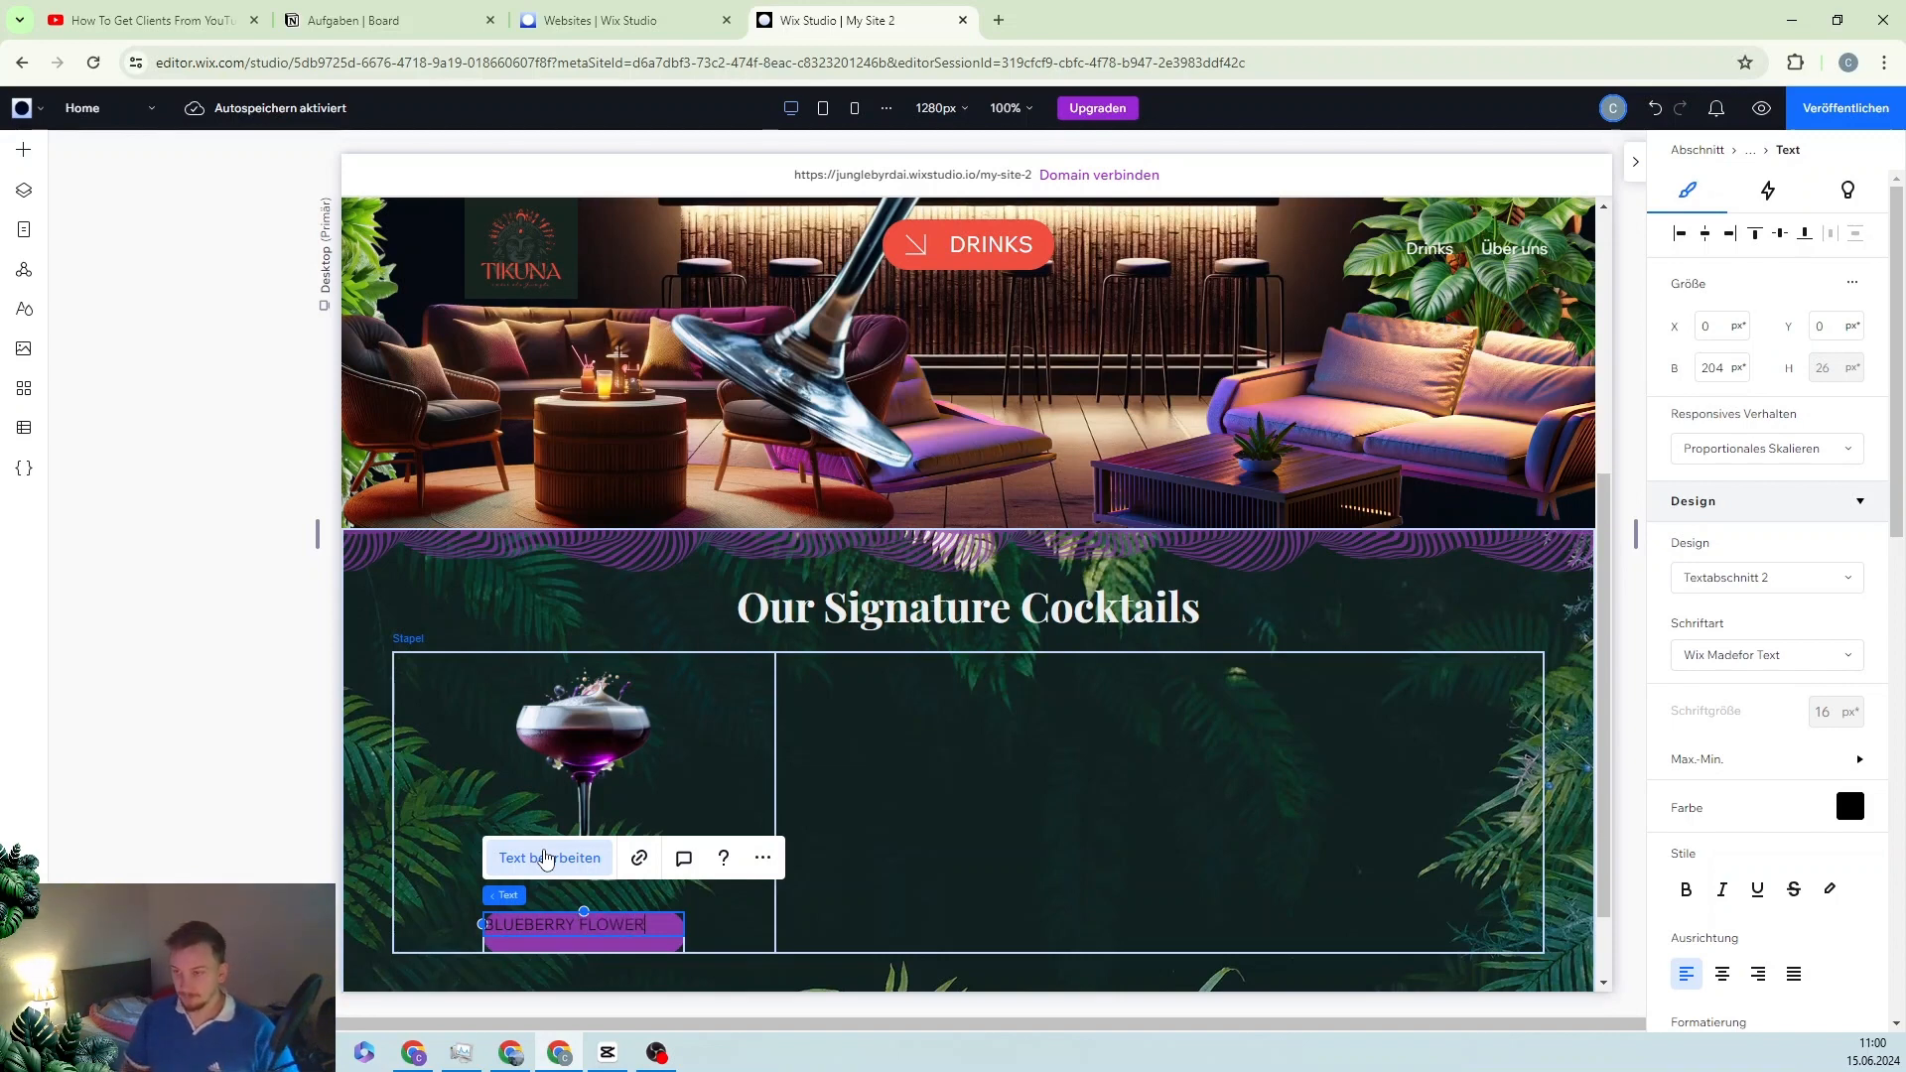
pyautogui.click(1724, 977)
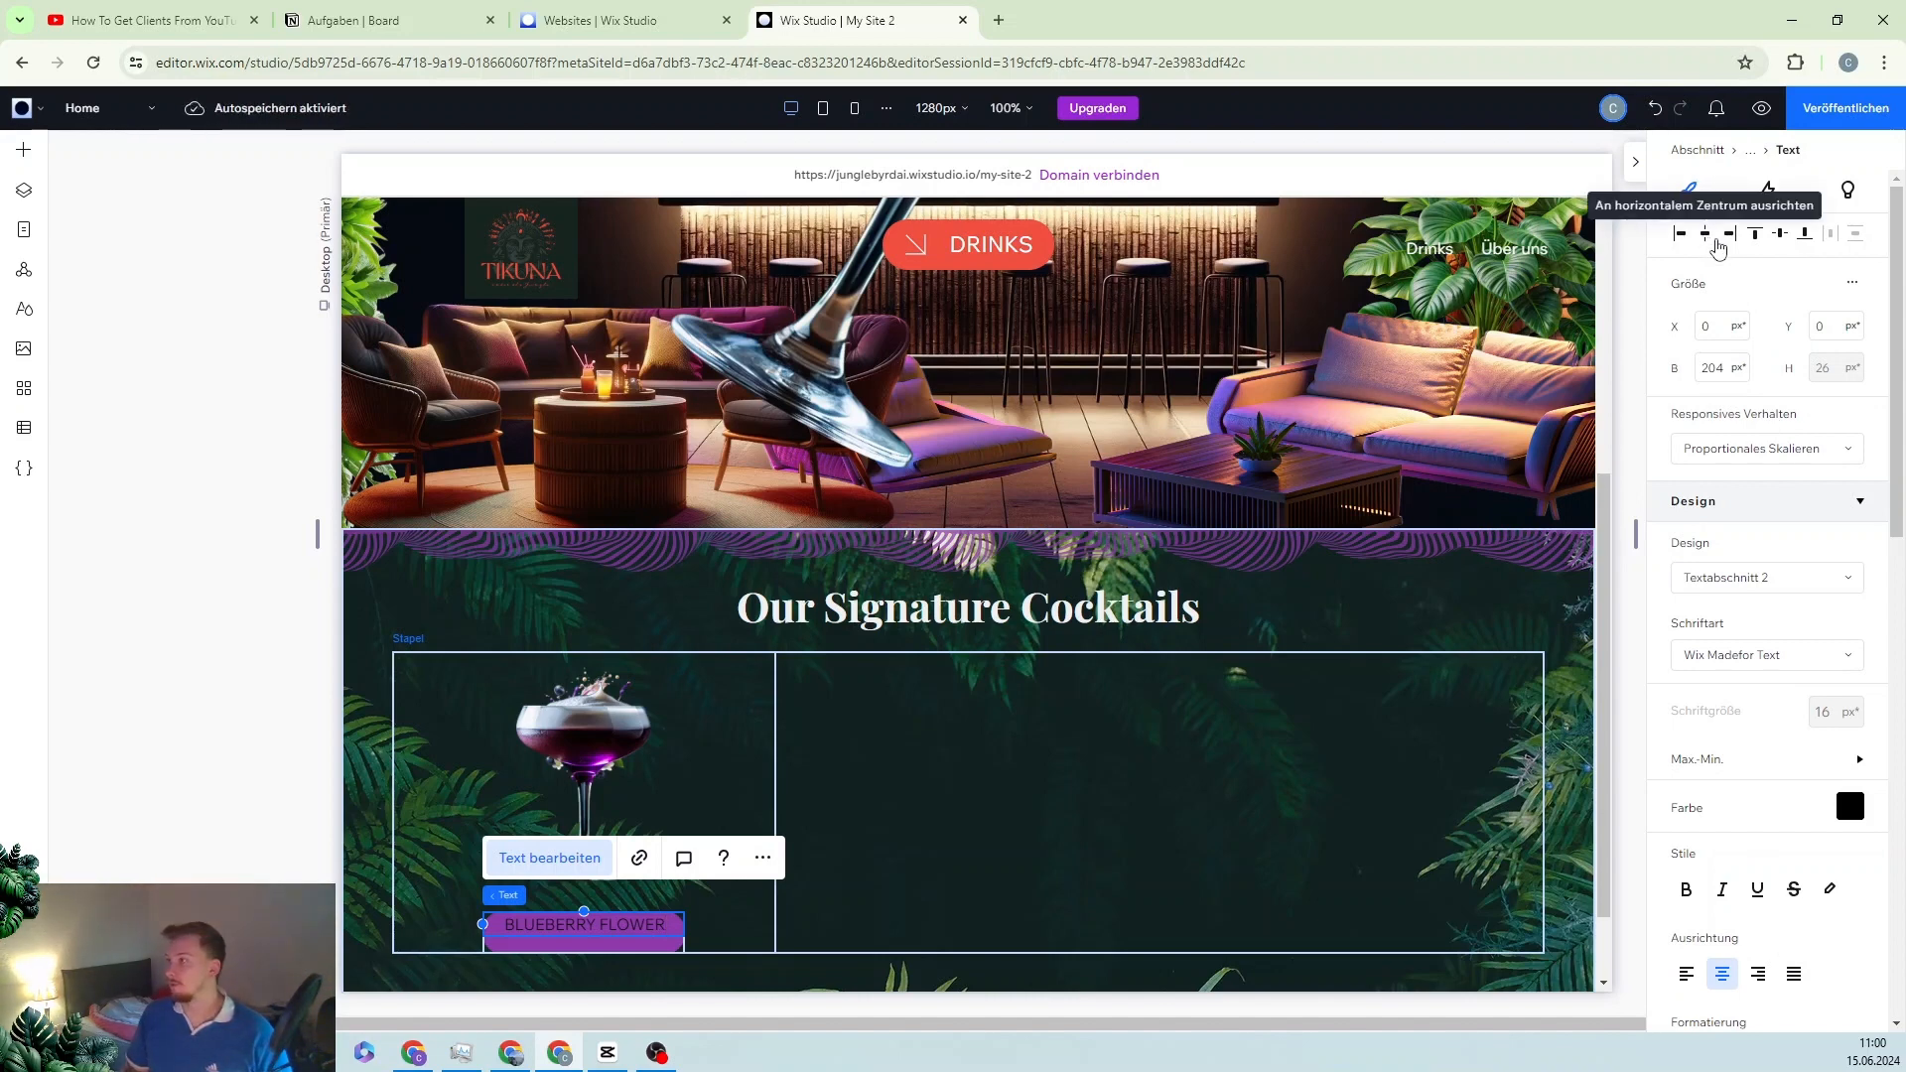
pyautogui.click(1783, 238)
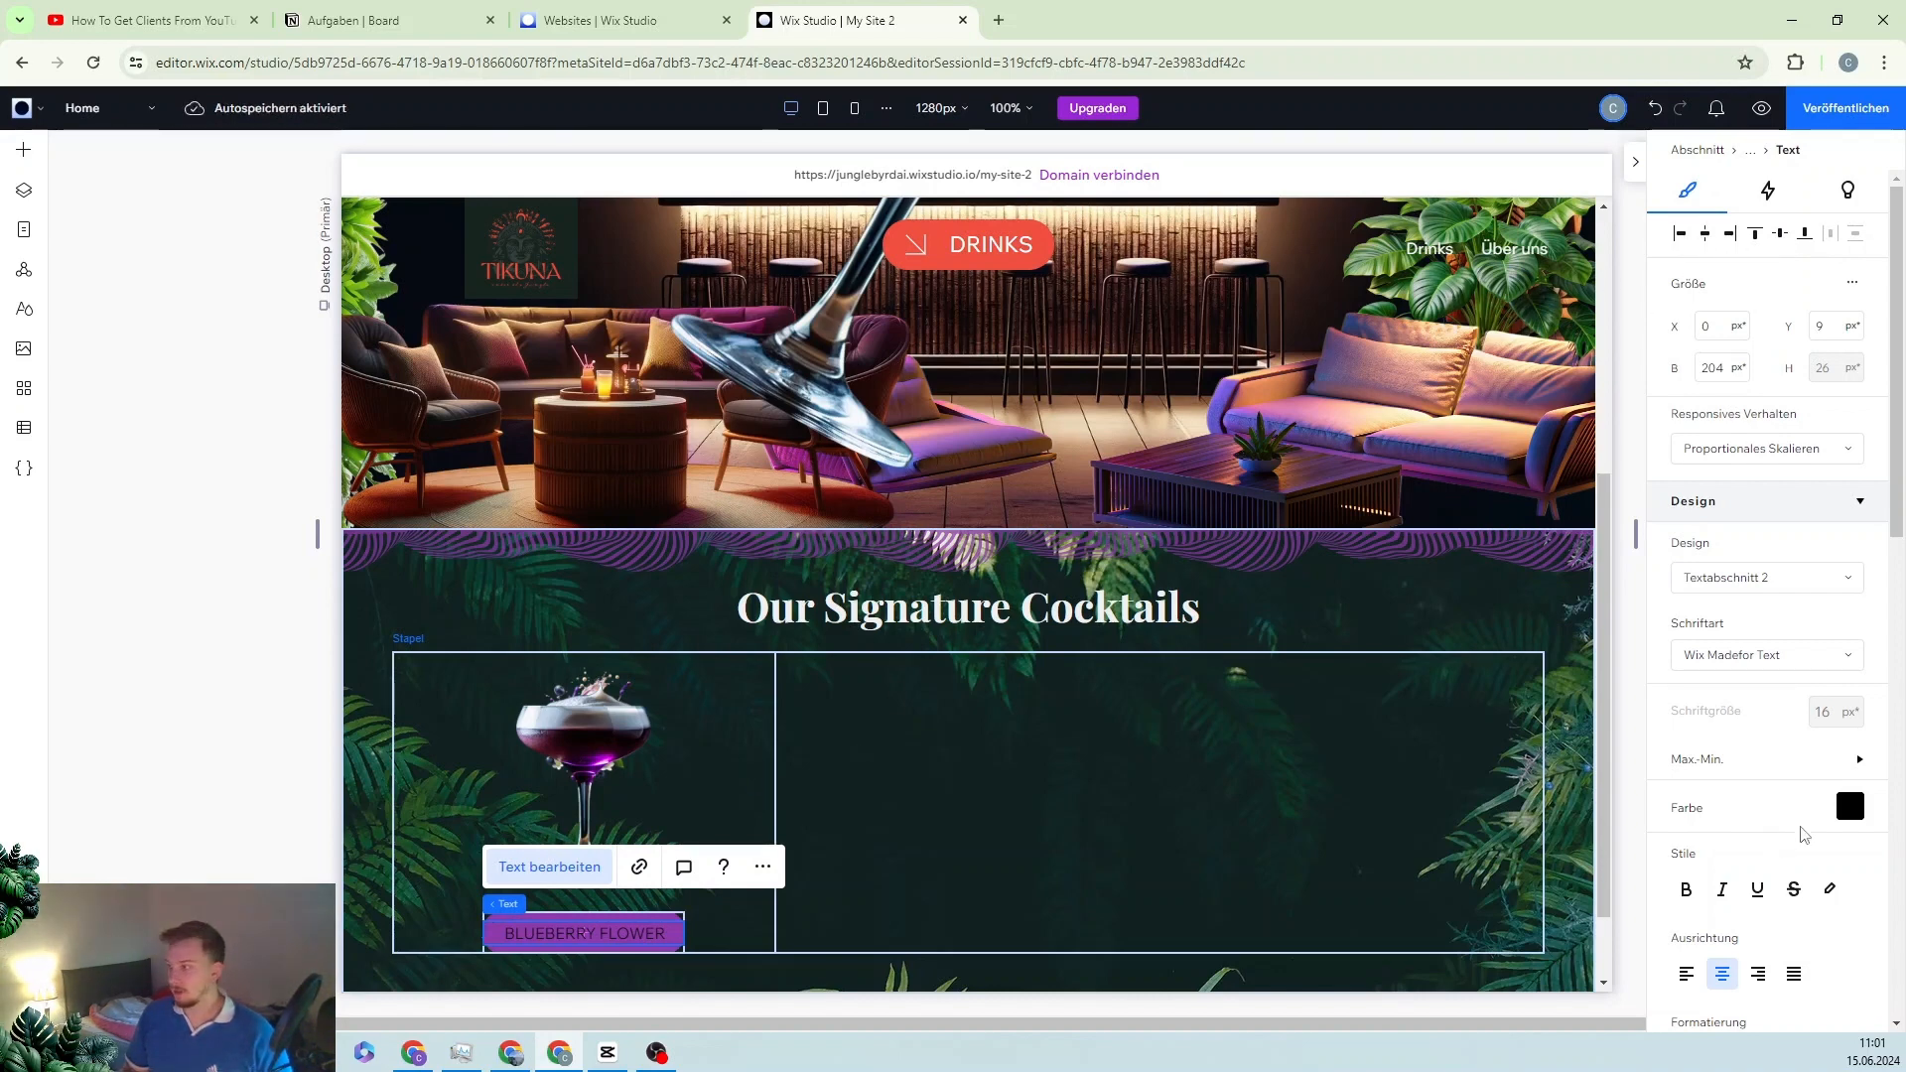
# Step: Colour the BLUEBERRY FLOWER label light grey (#F0F0F0) and select its button container
pyautogui.click(1850, 806)
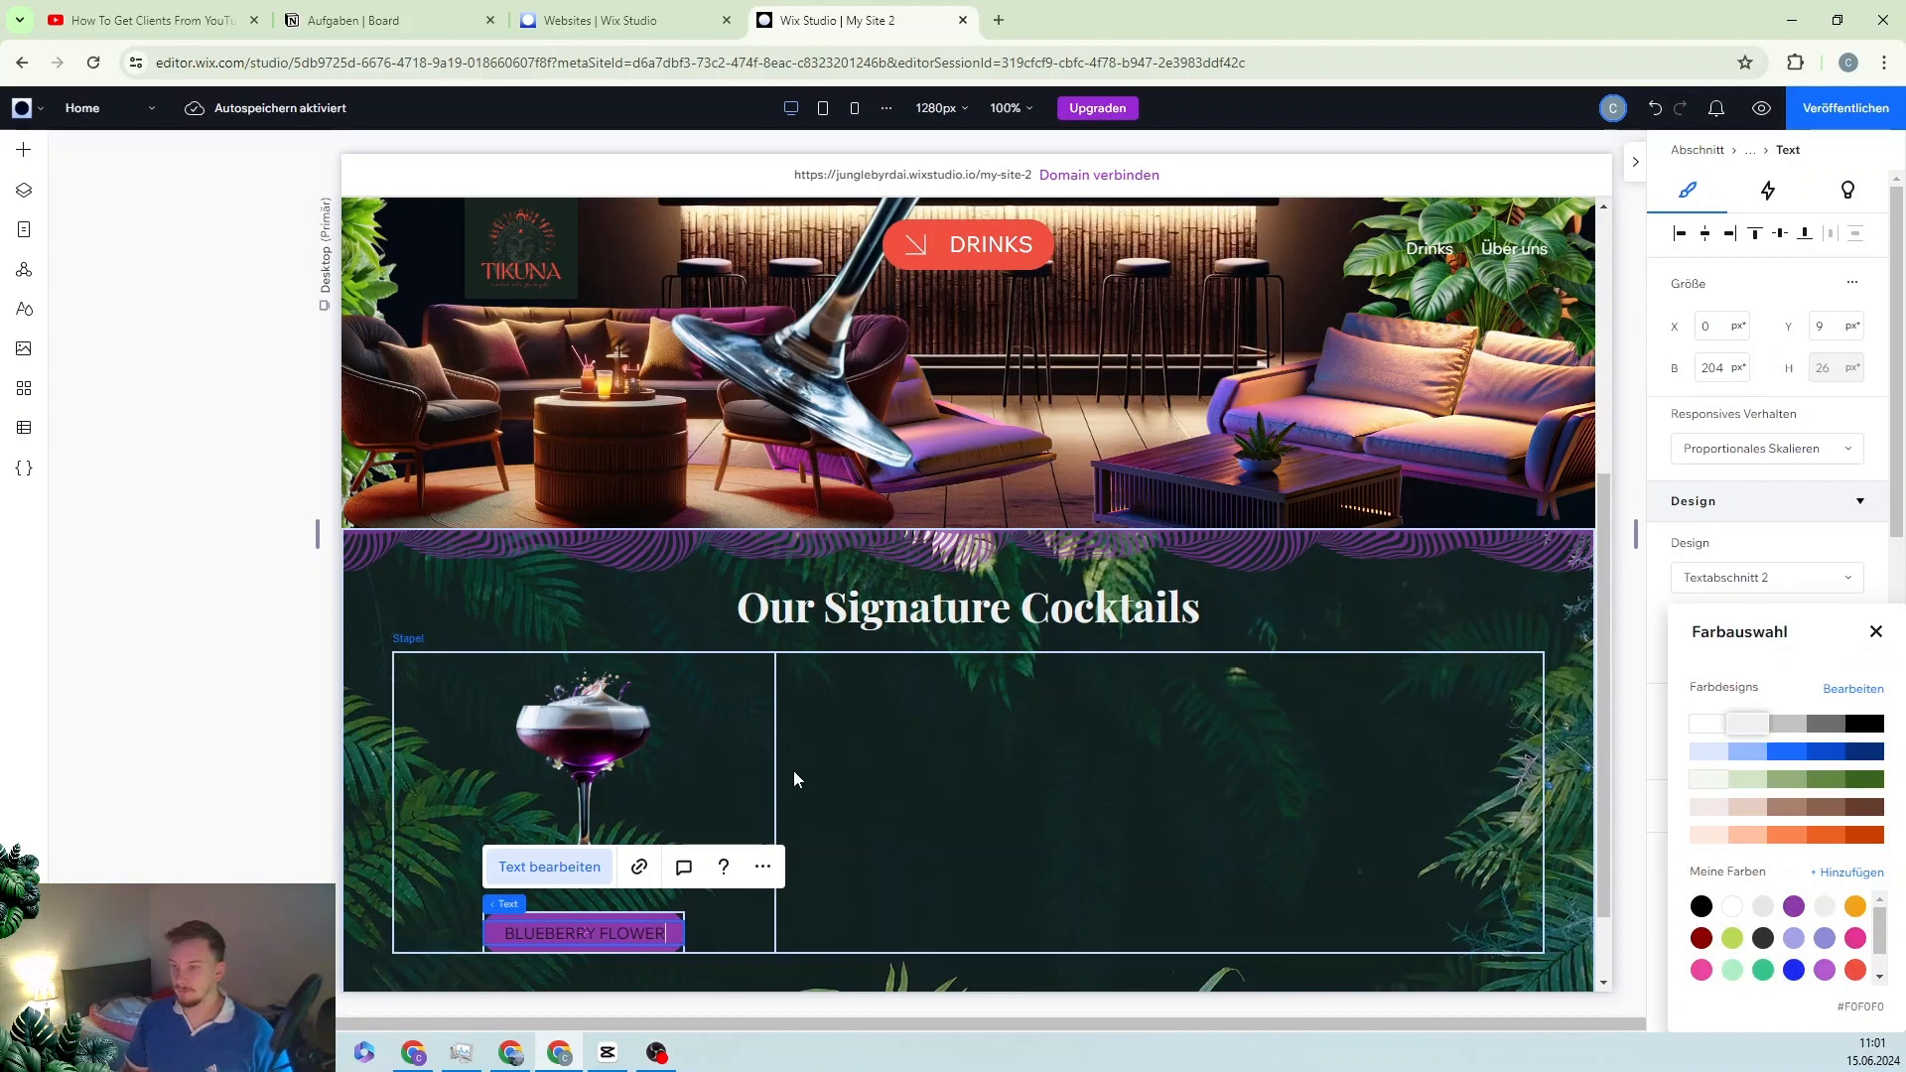
pyautogui.hotkey('ctrl', 'a')
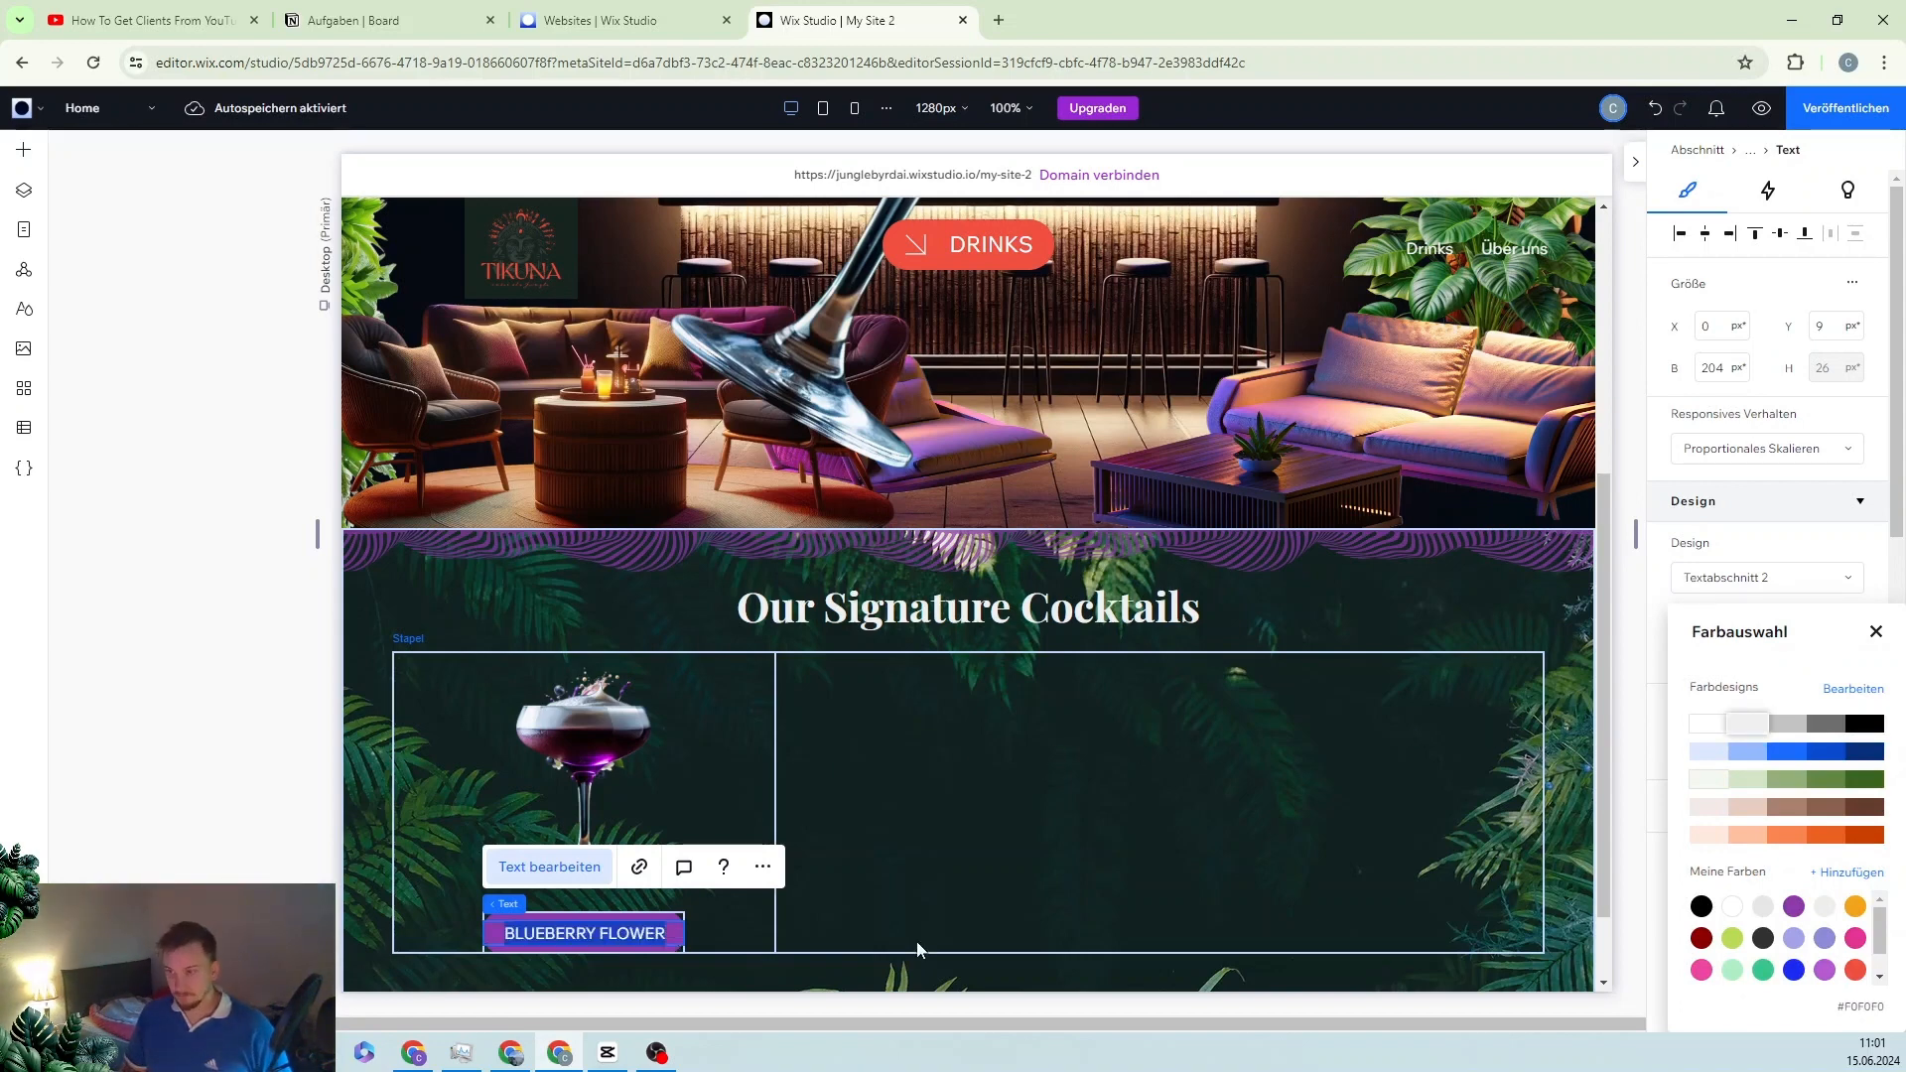
pyautogui.click(1747, 723)
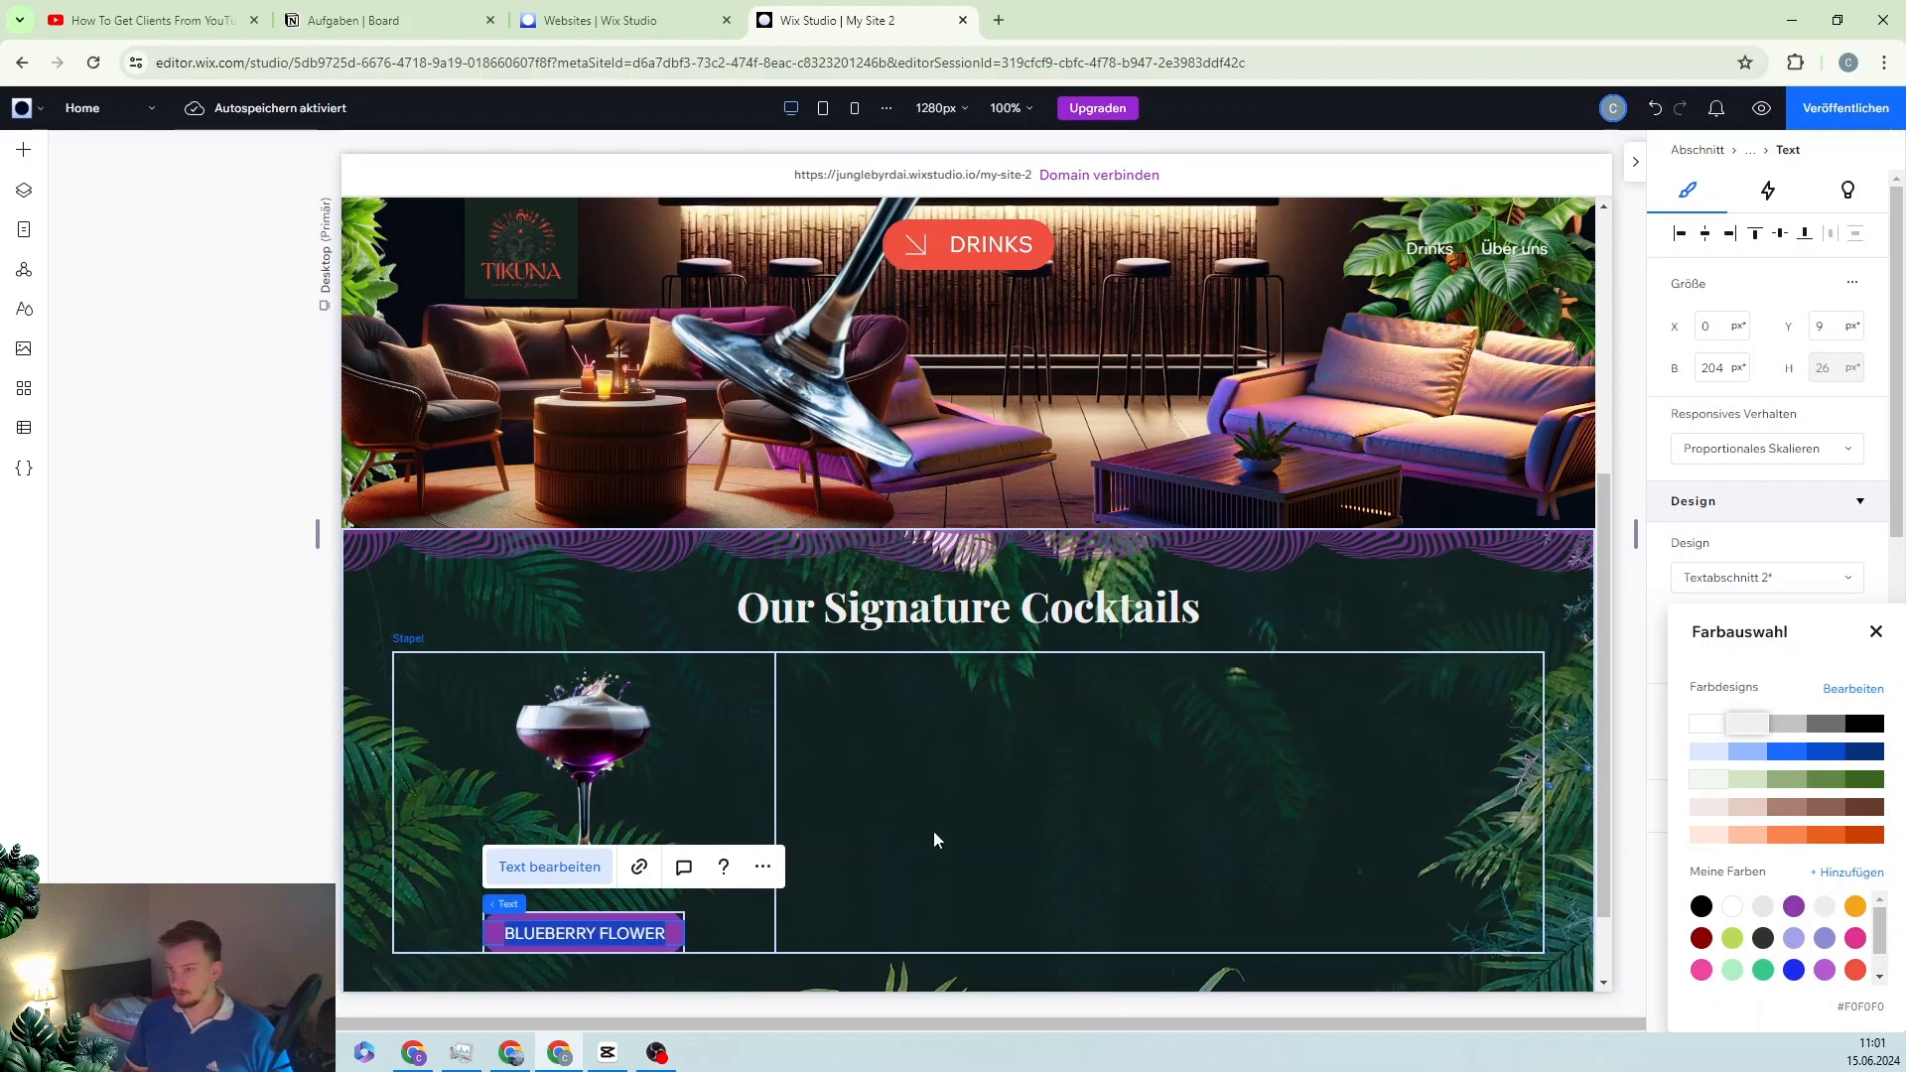
pyautogui.click(849, 828)
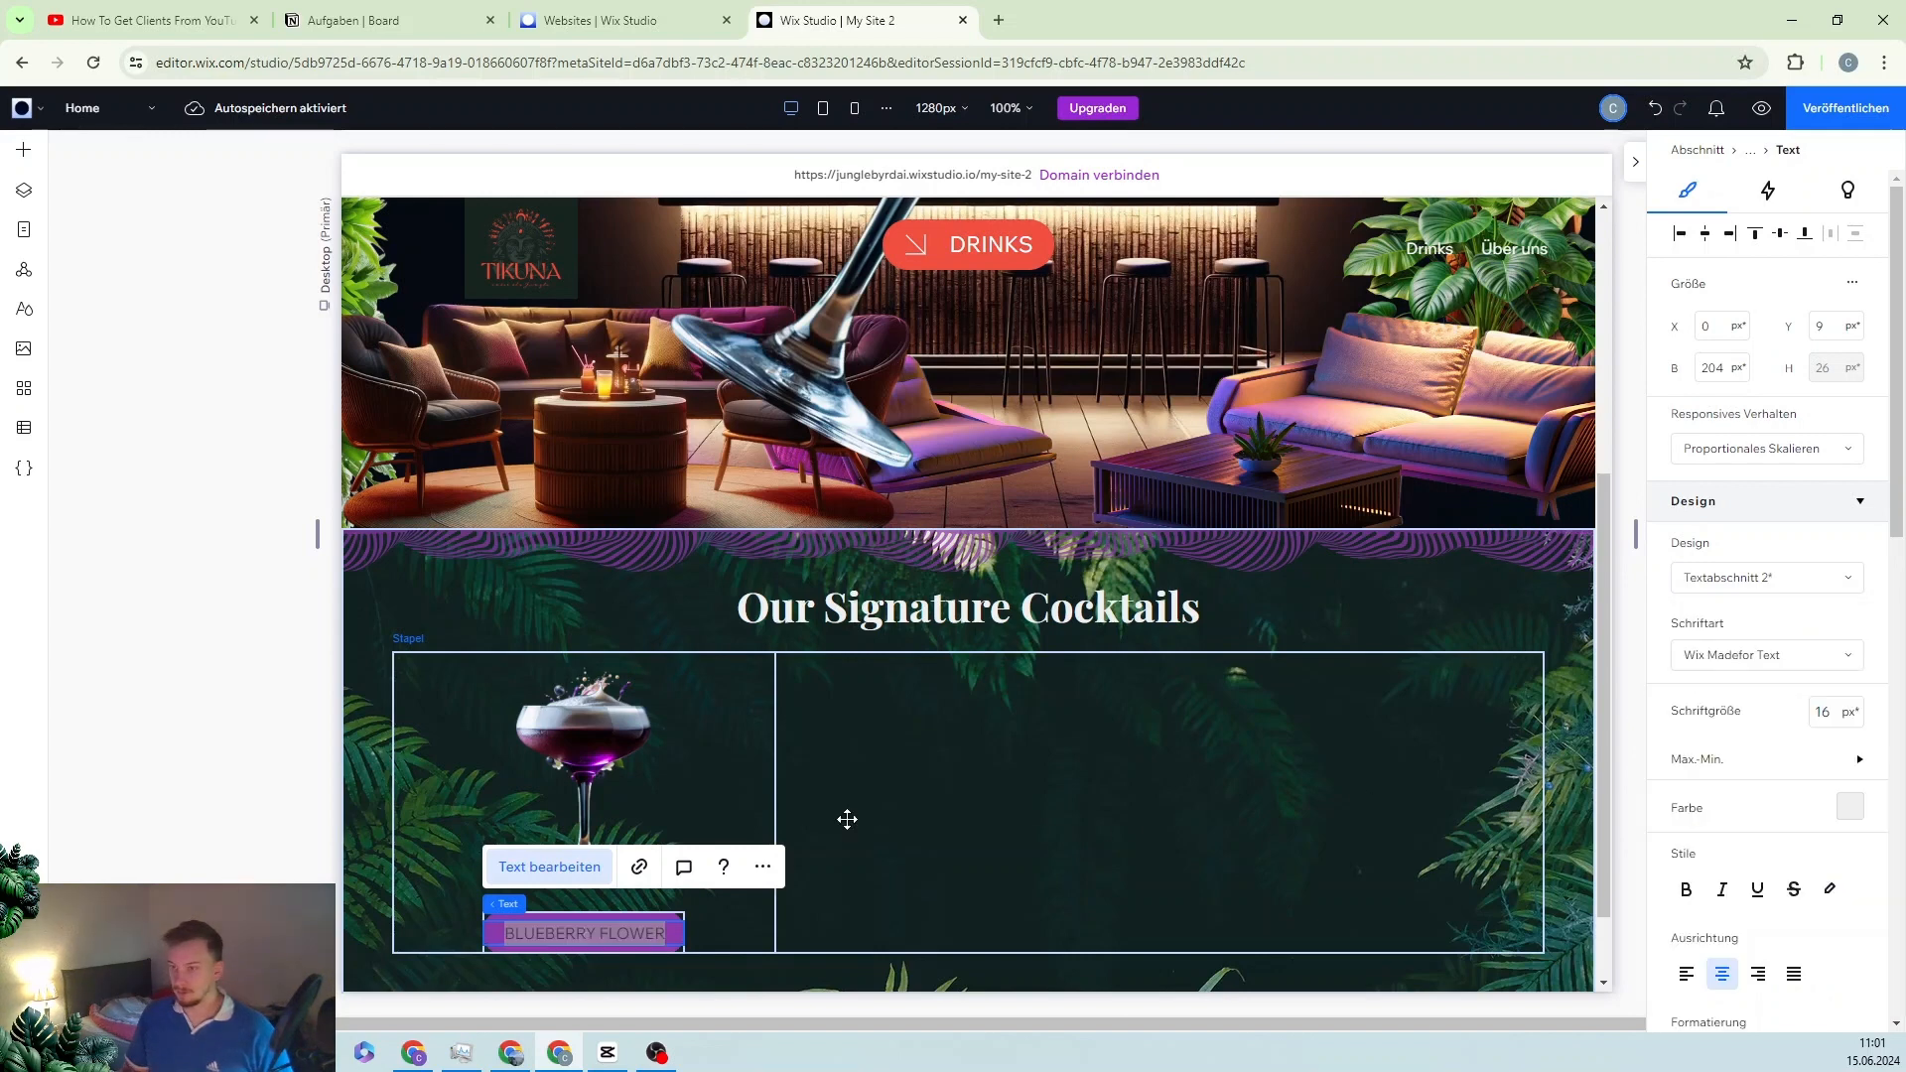
pyautogui.click(760, 761)
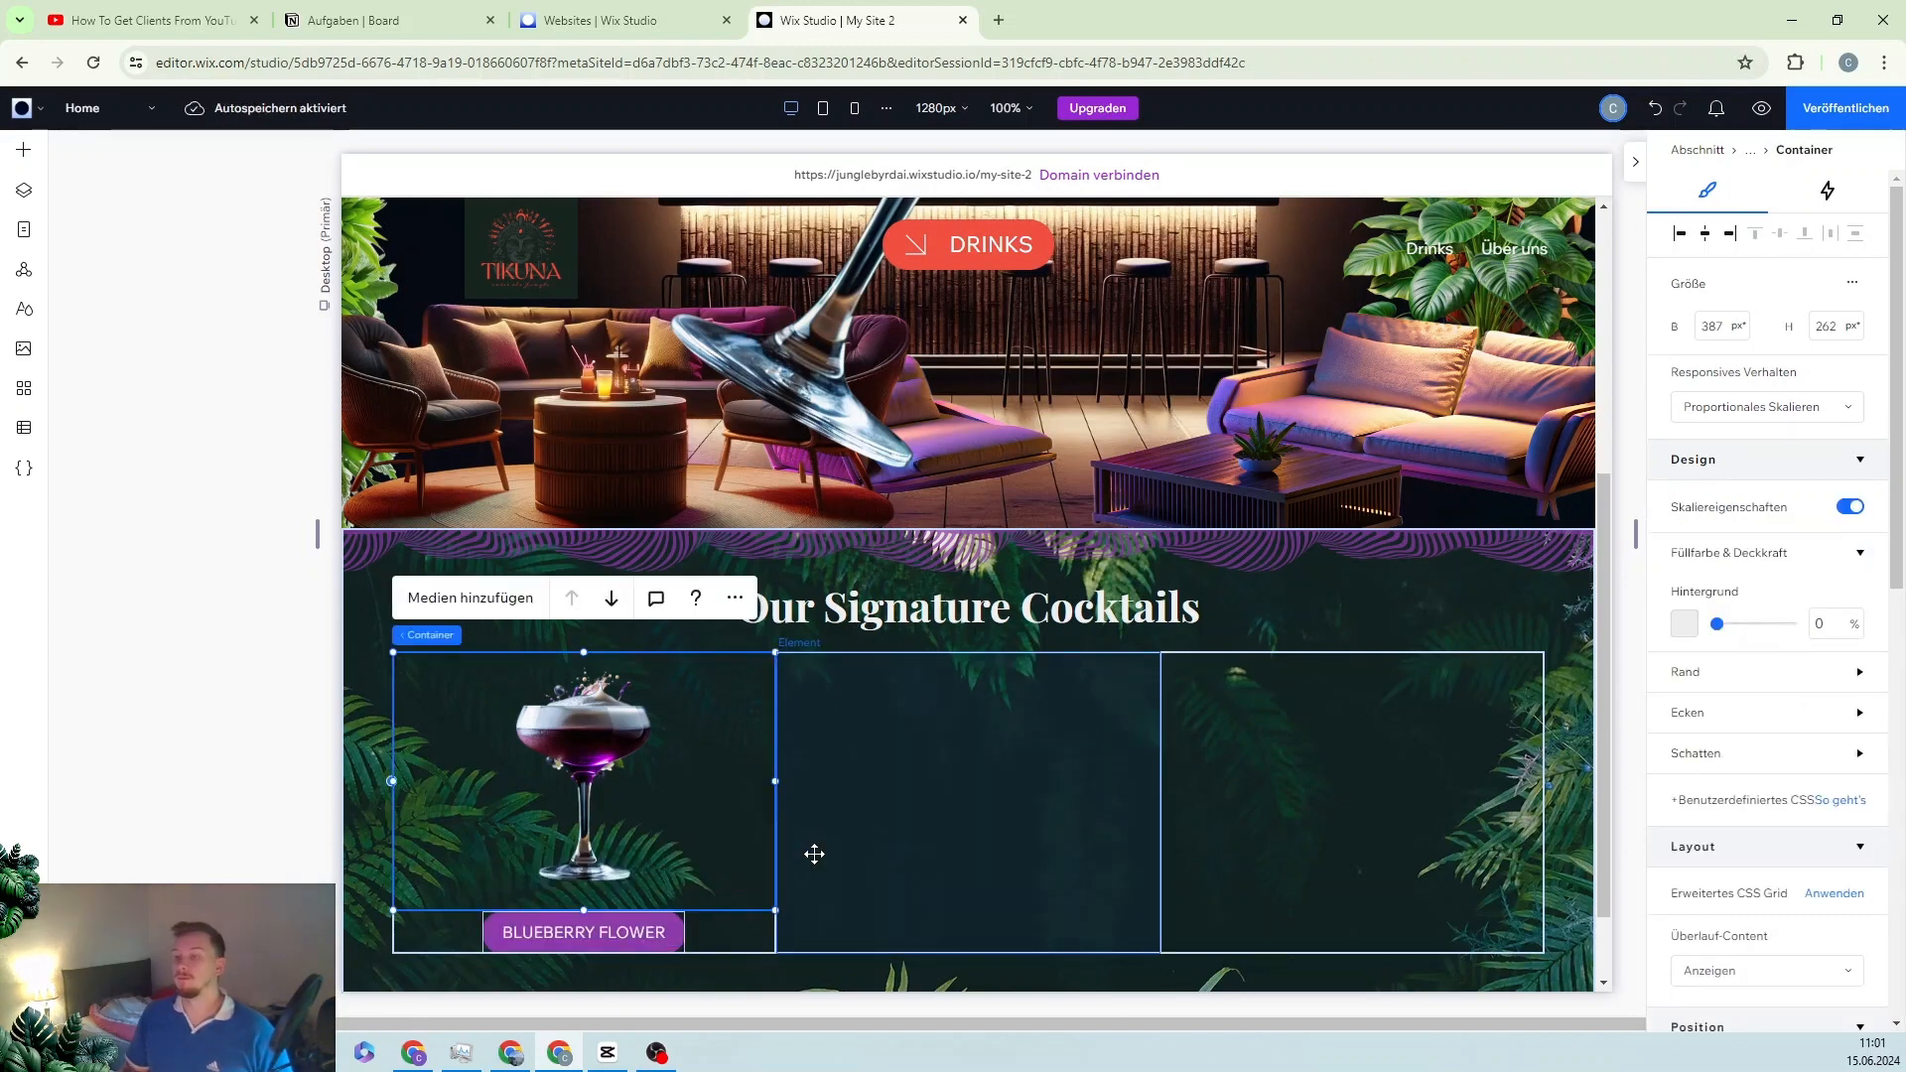
pyautogui.click(558, 925)
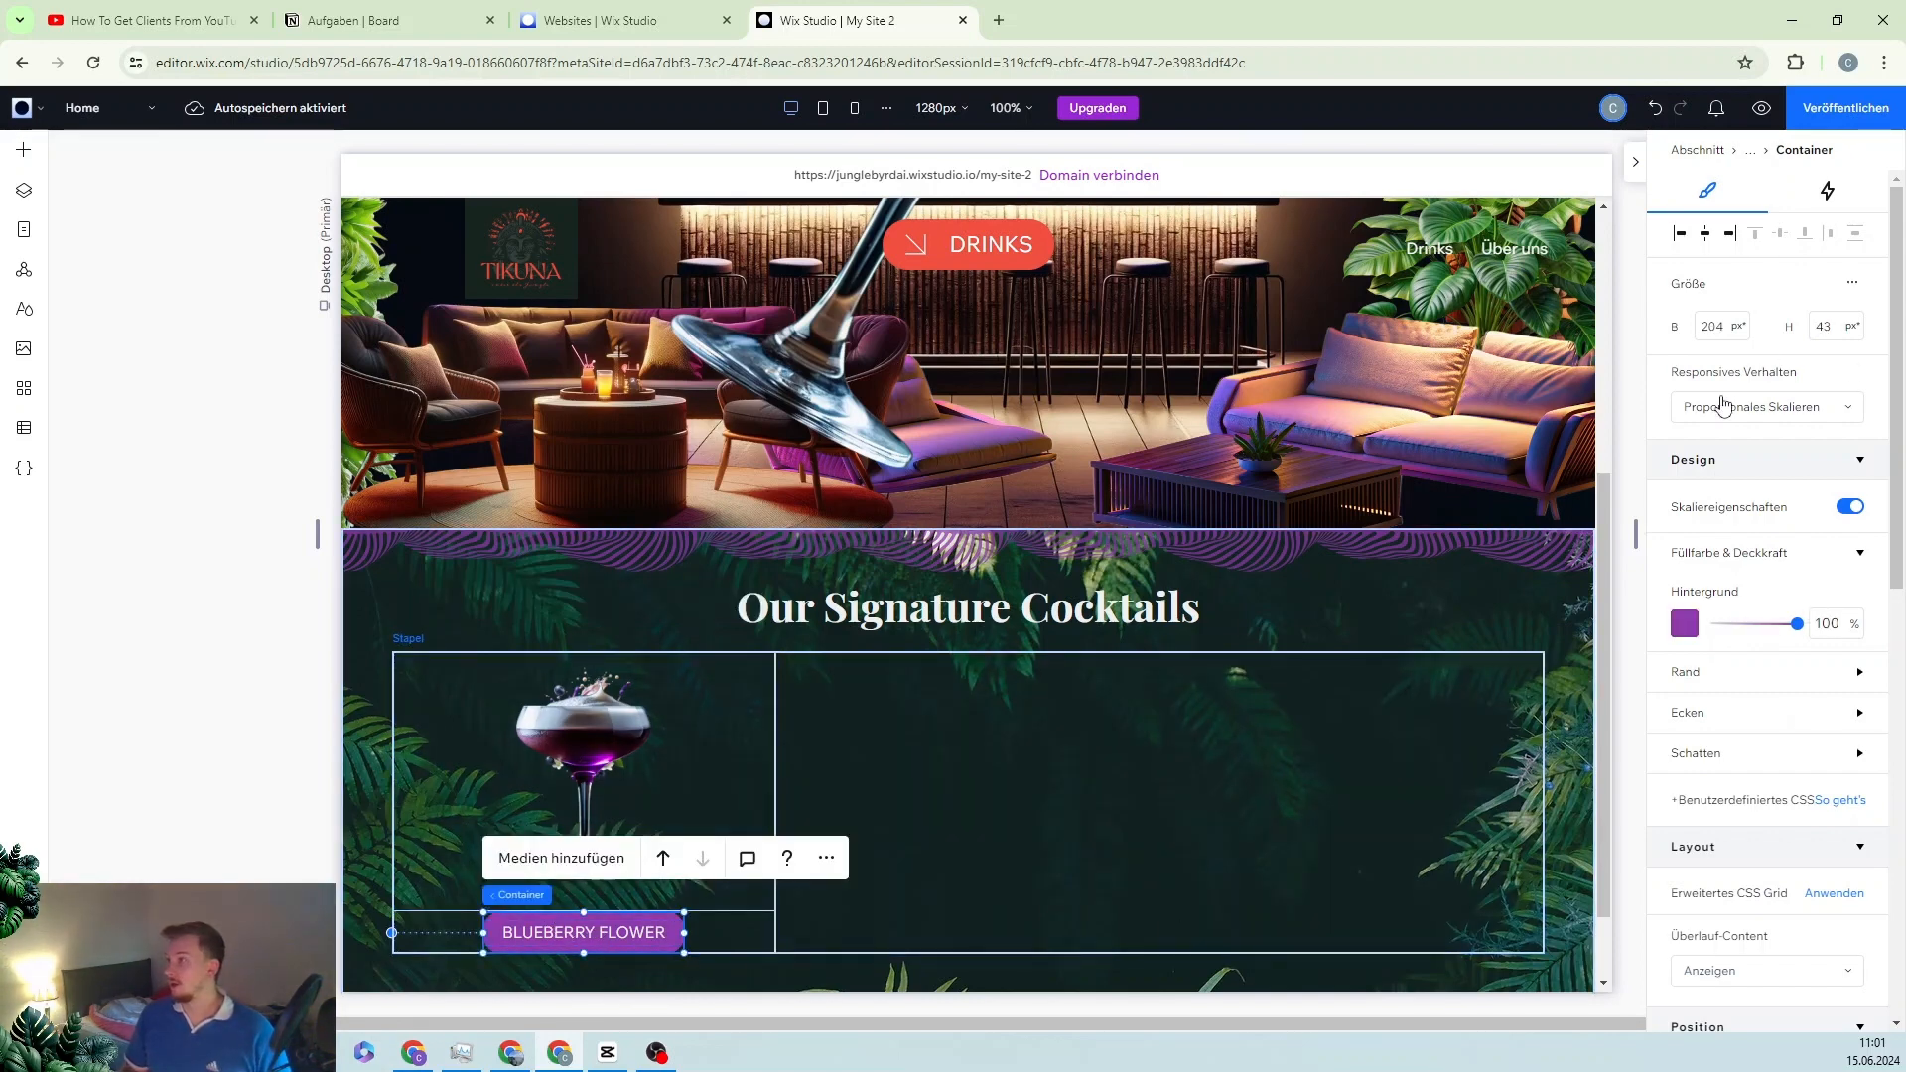
# Step: Add a click animation to the BLUEBERRY FLOWER button targeting the cocktail glass image
pyautogui.click(1829, 193)
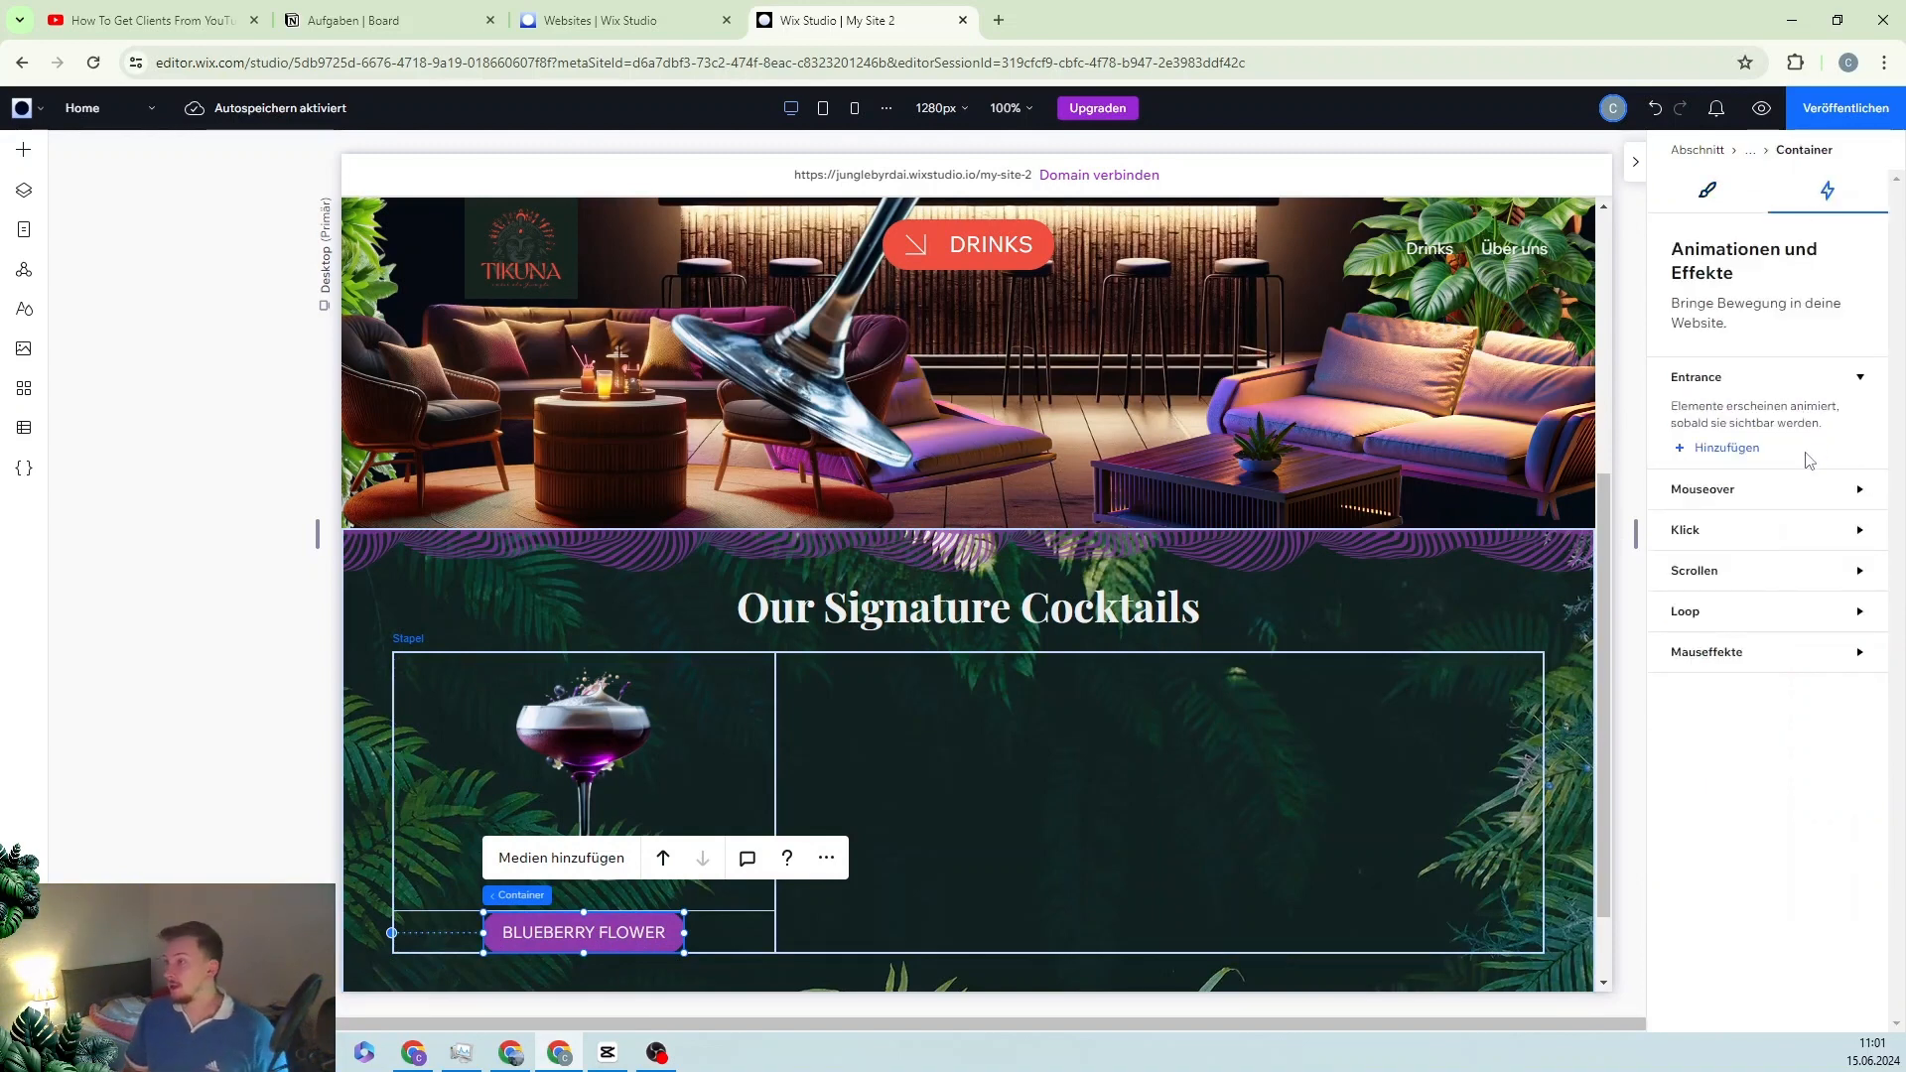
pyautogui.click(1825, 536)
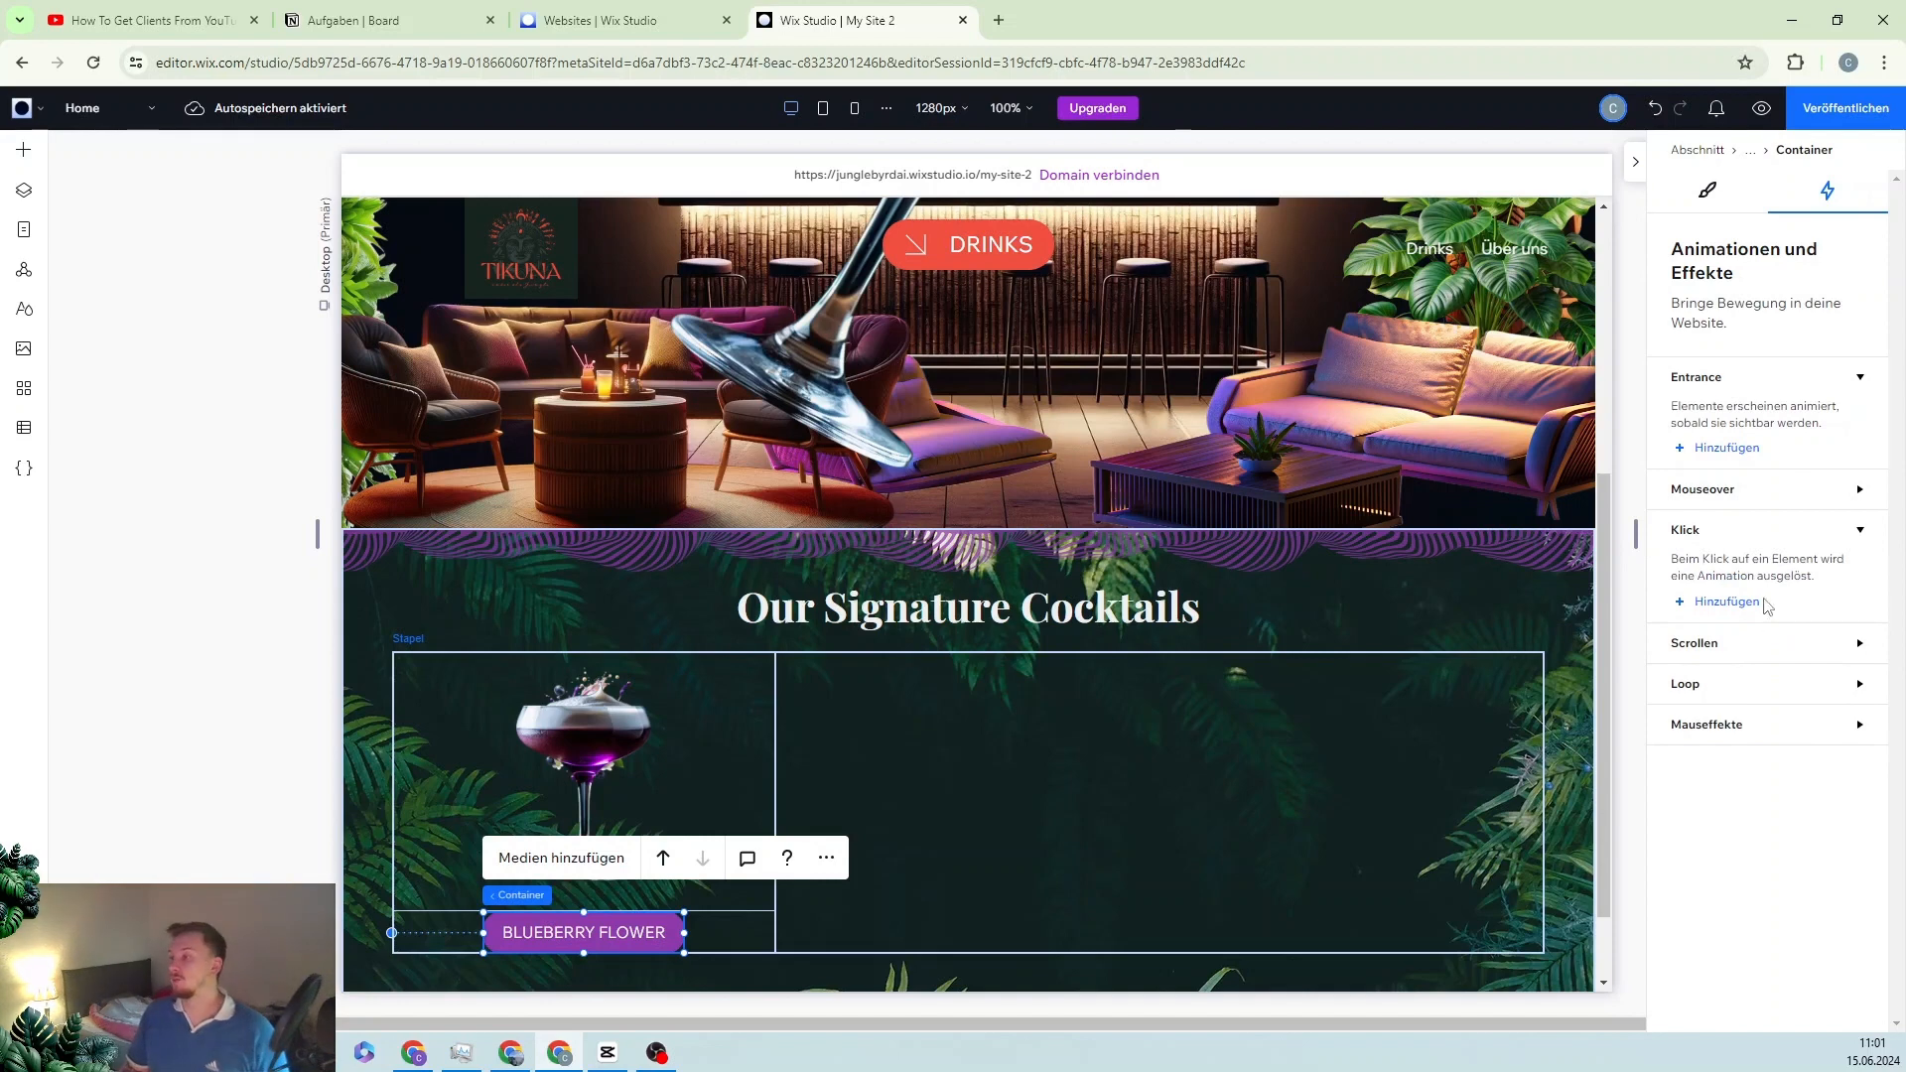
pyautogui.click(1728, 603)
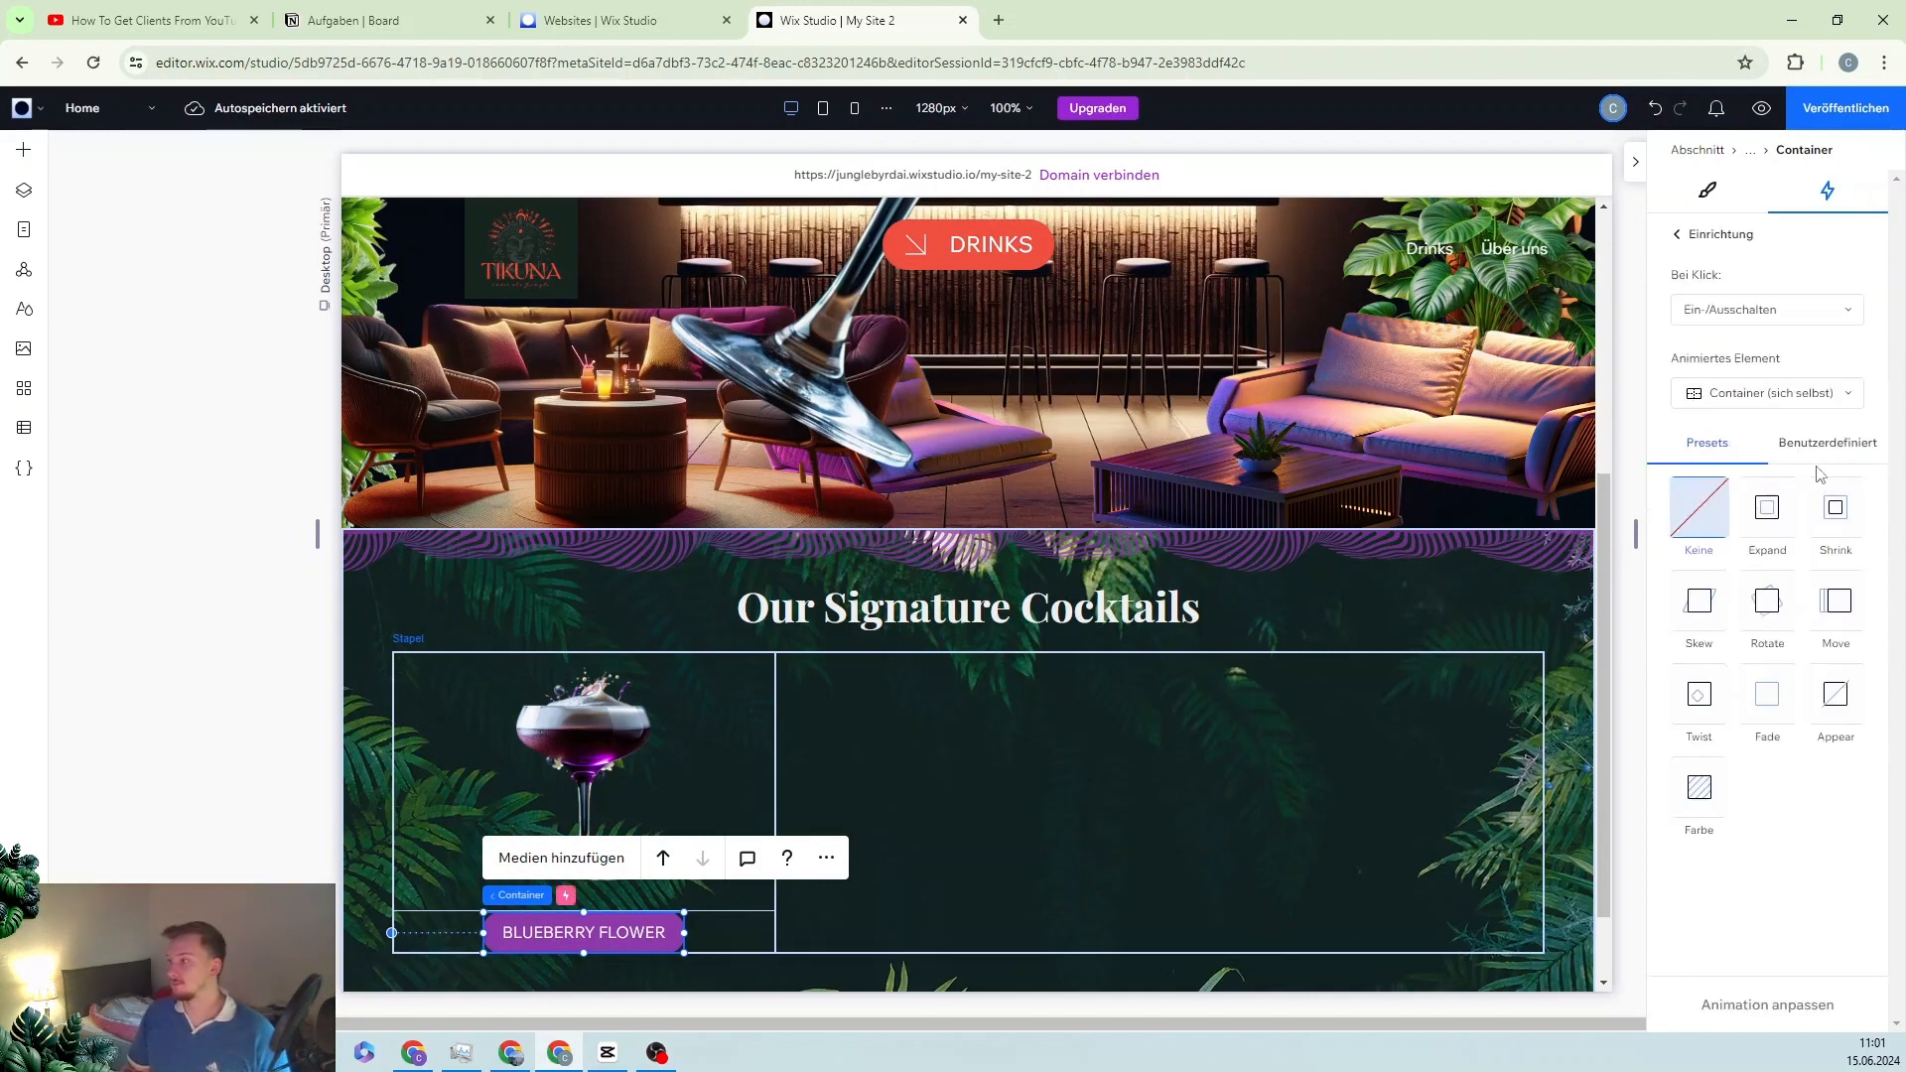
pyautogui.click(1768, 394)
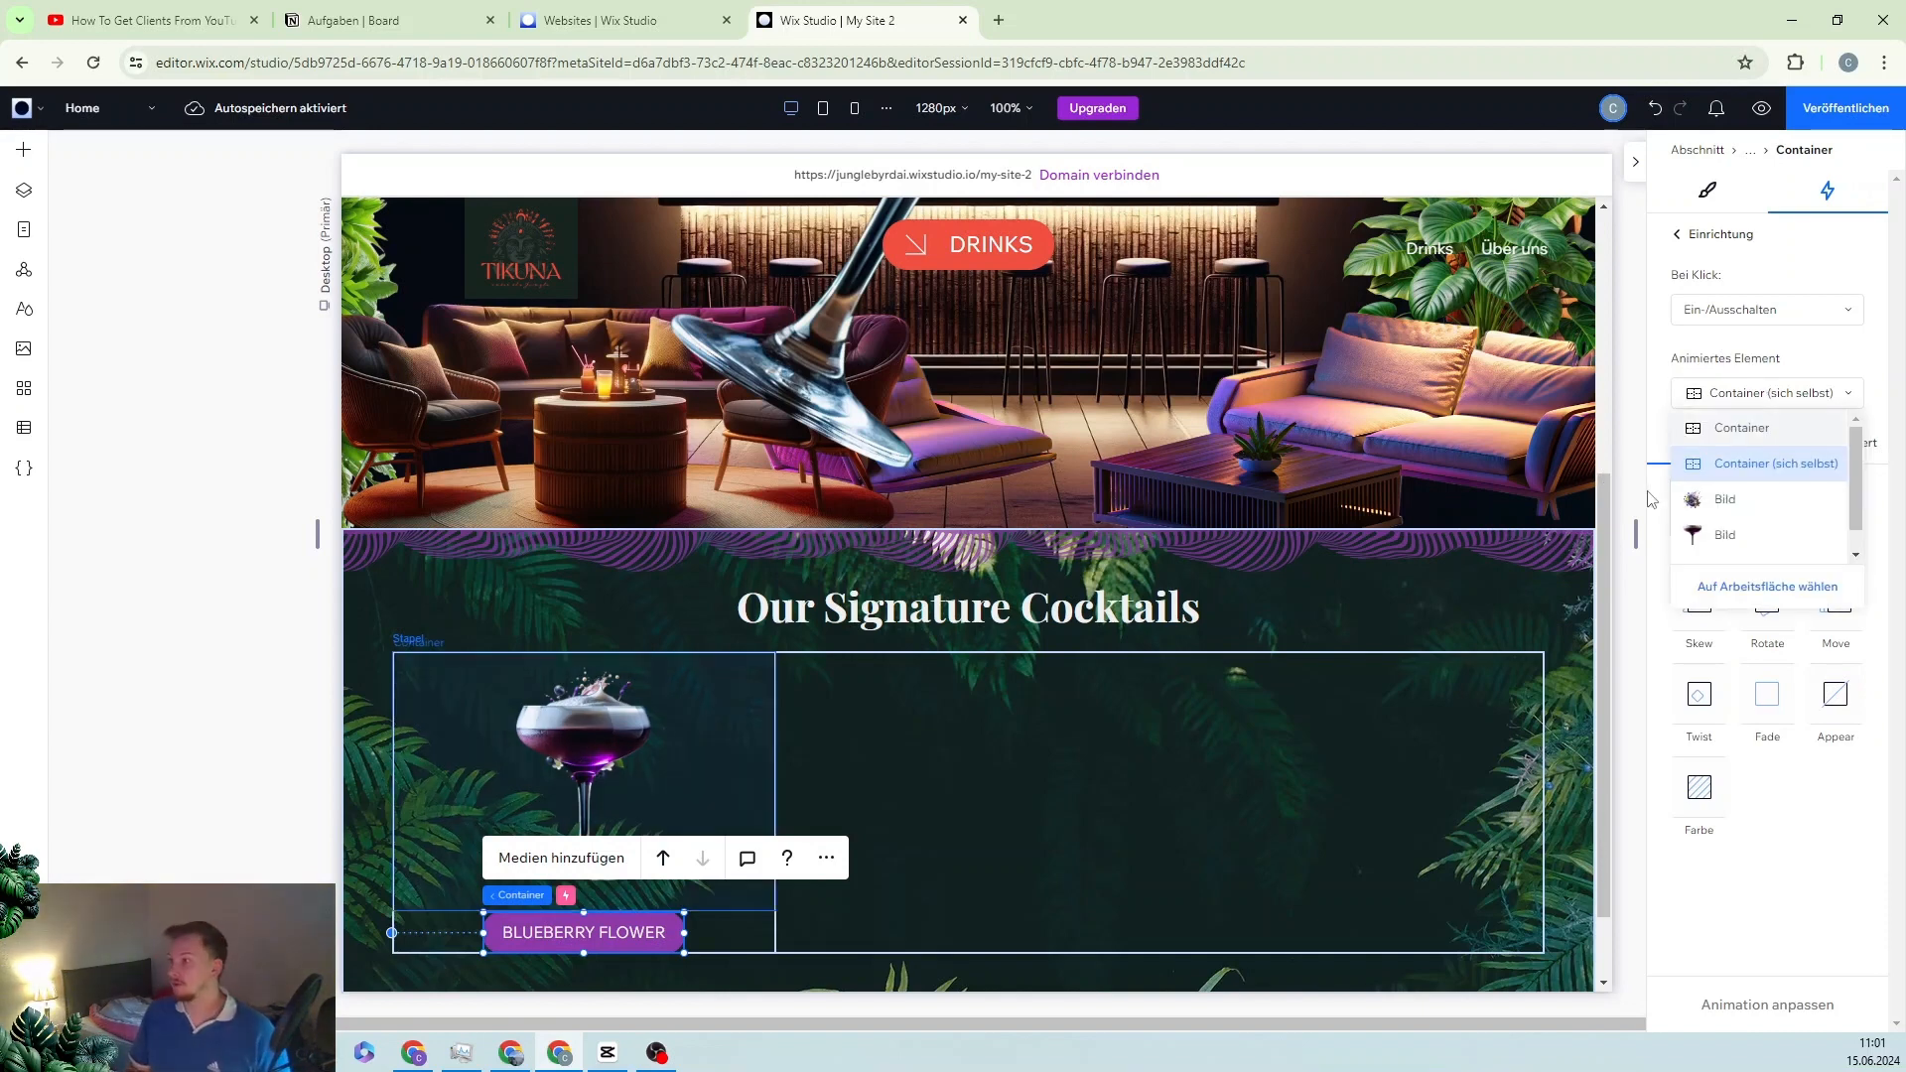
pyautogui.click(1727, 536)
pyautogui.scroll(-1, 630, 630)
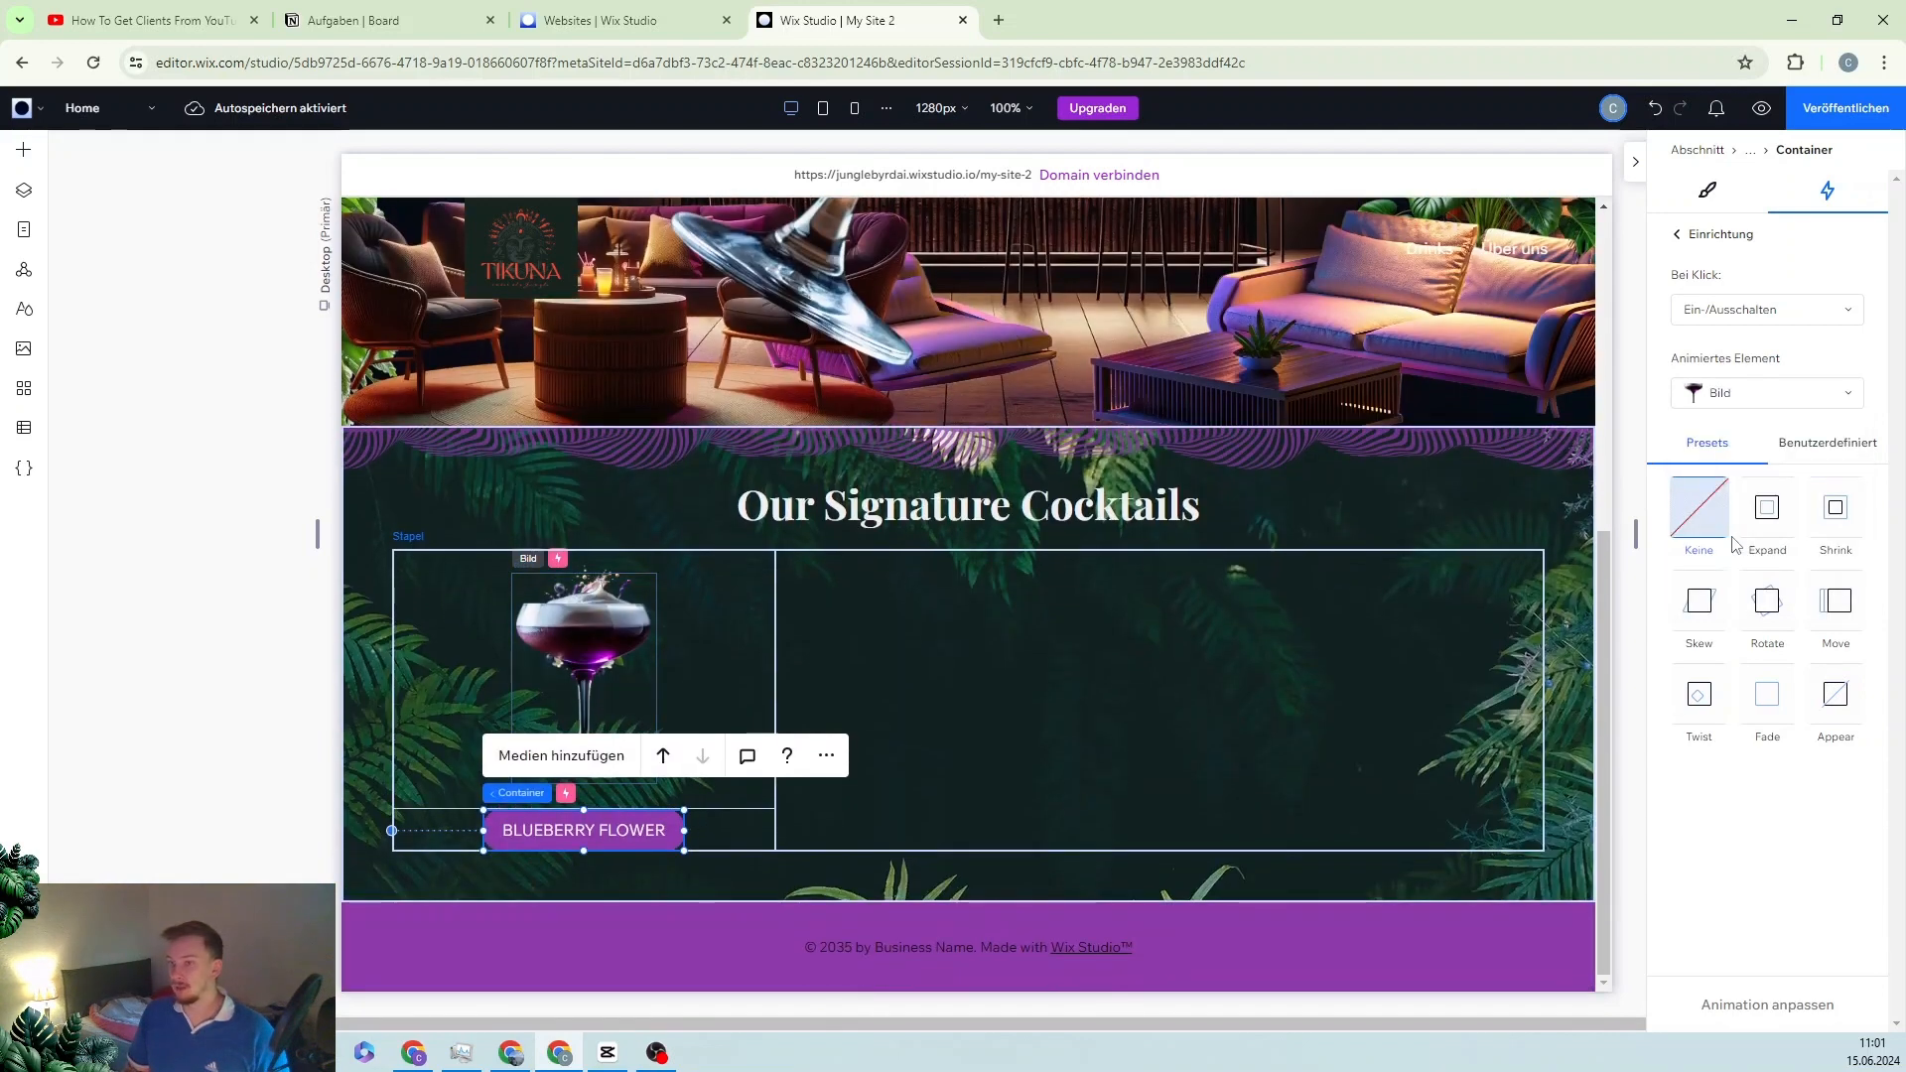
# Step: Create a custom animation rotating the glass 30° and scaling it to 110%
pyautogui.click(1828, 443)
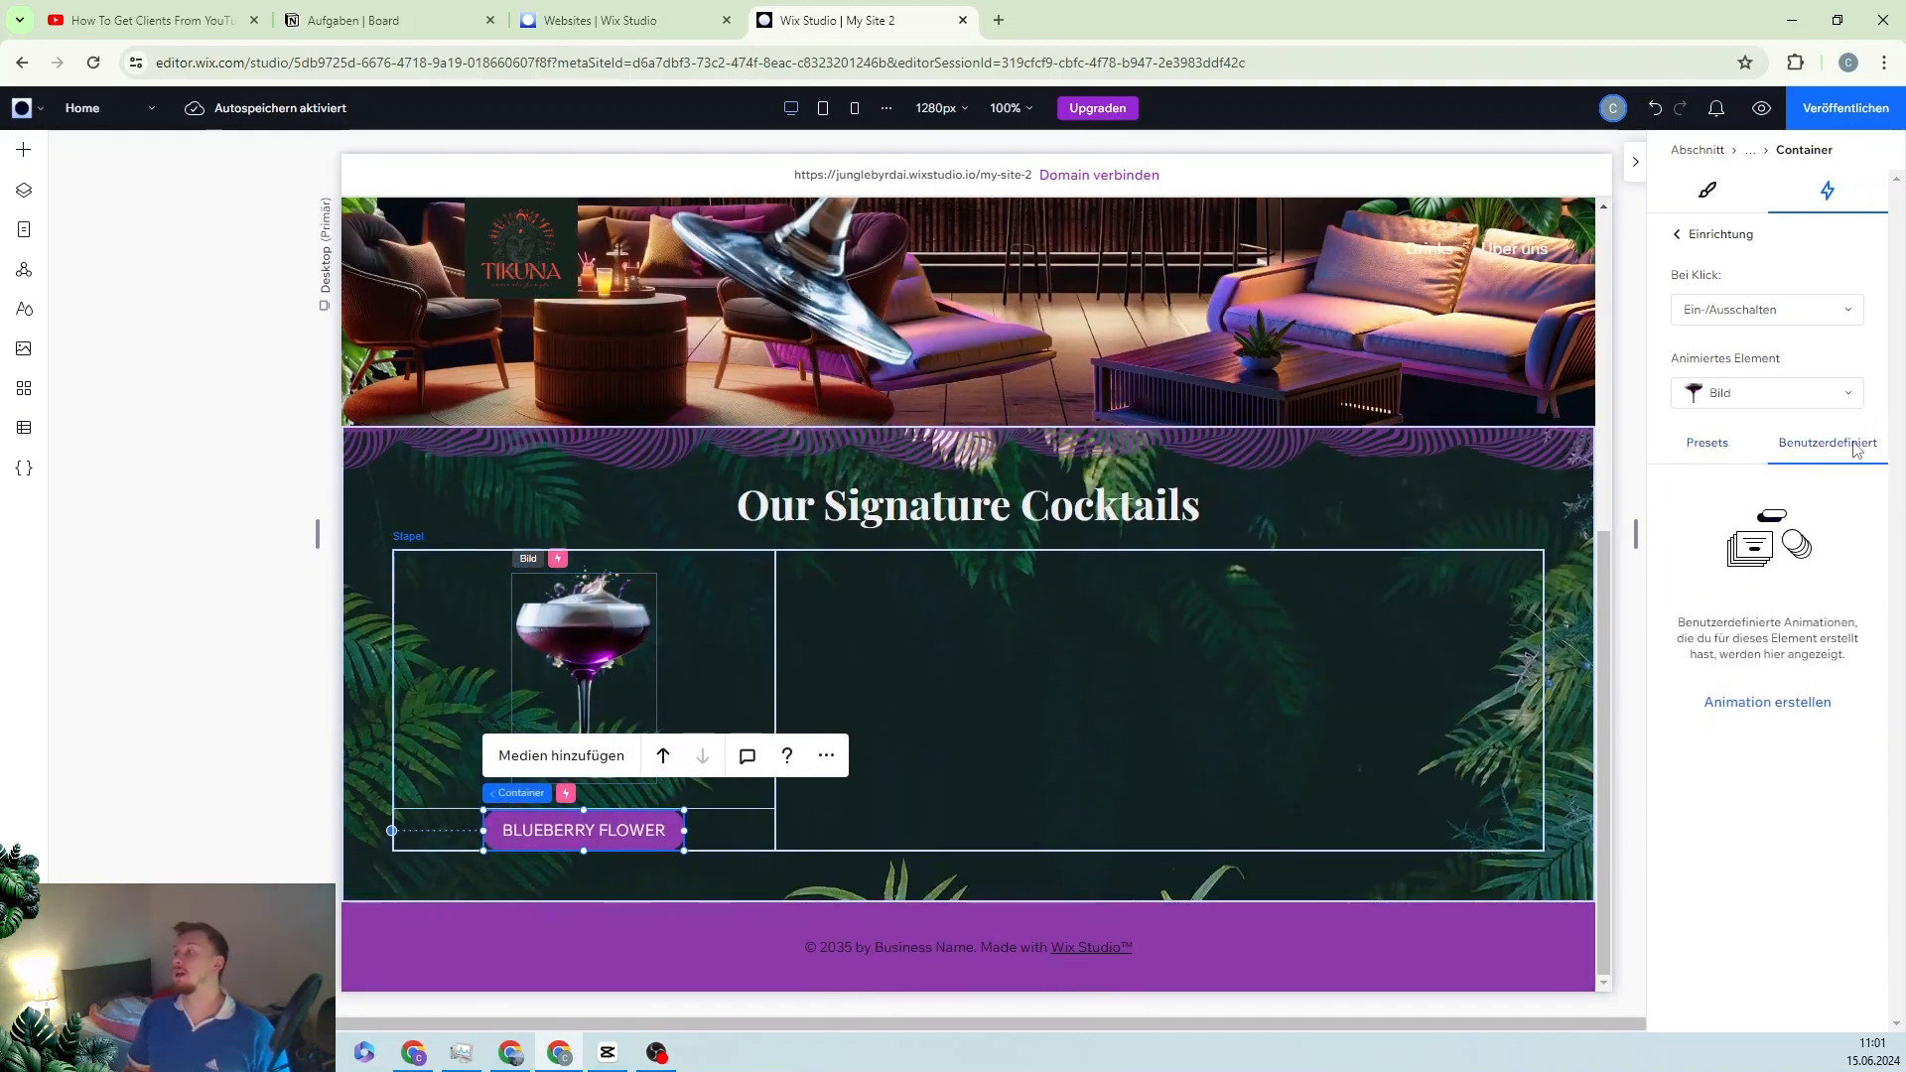
pyautogui.click(1710, 705)
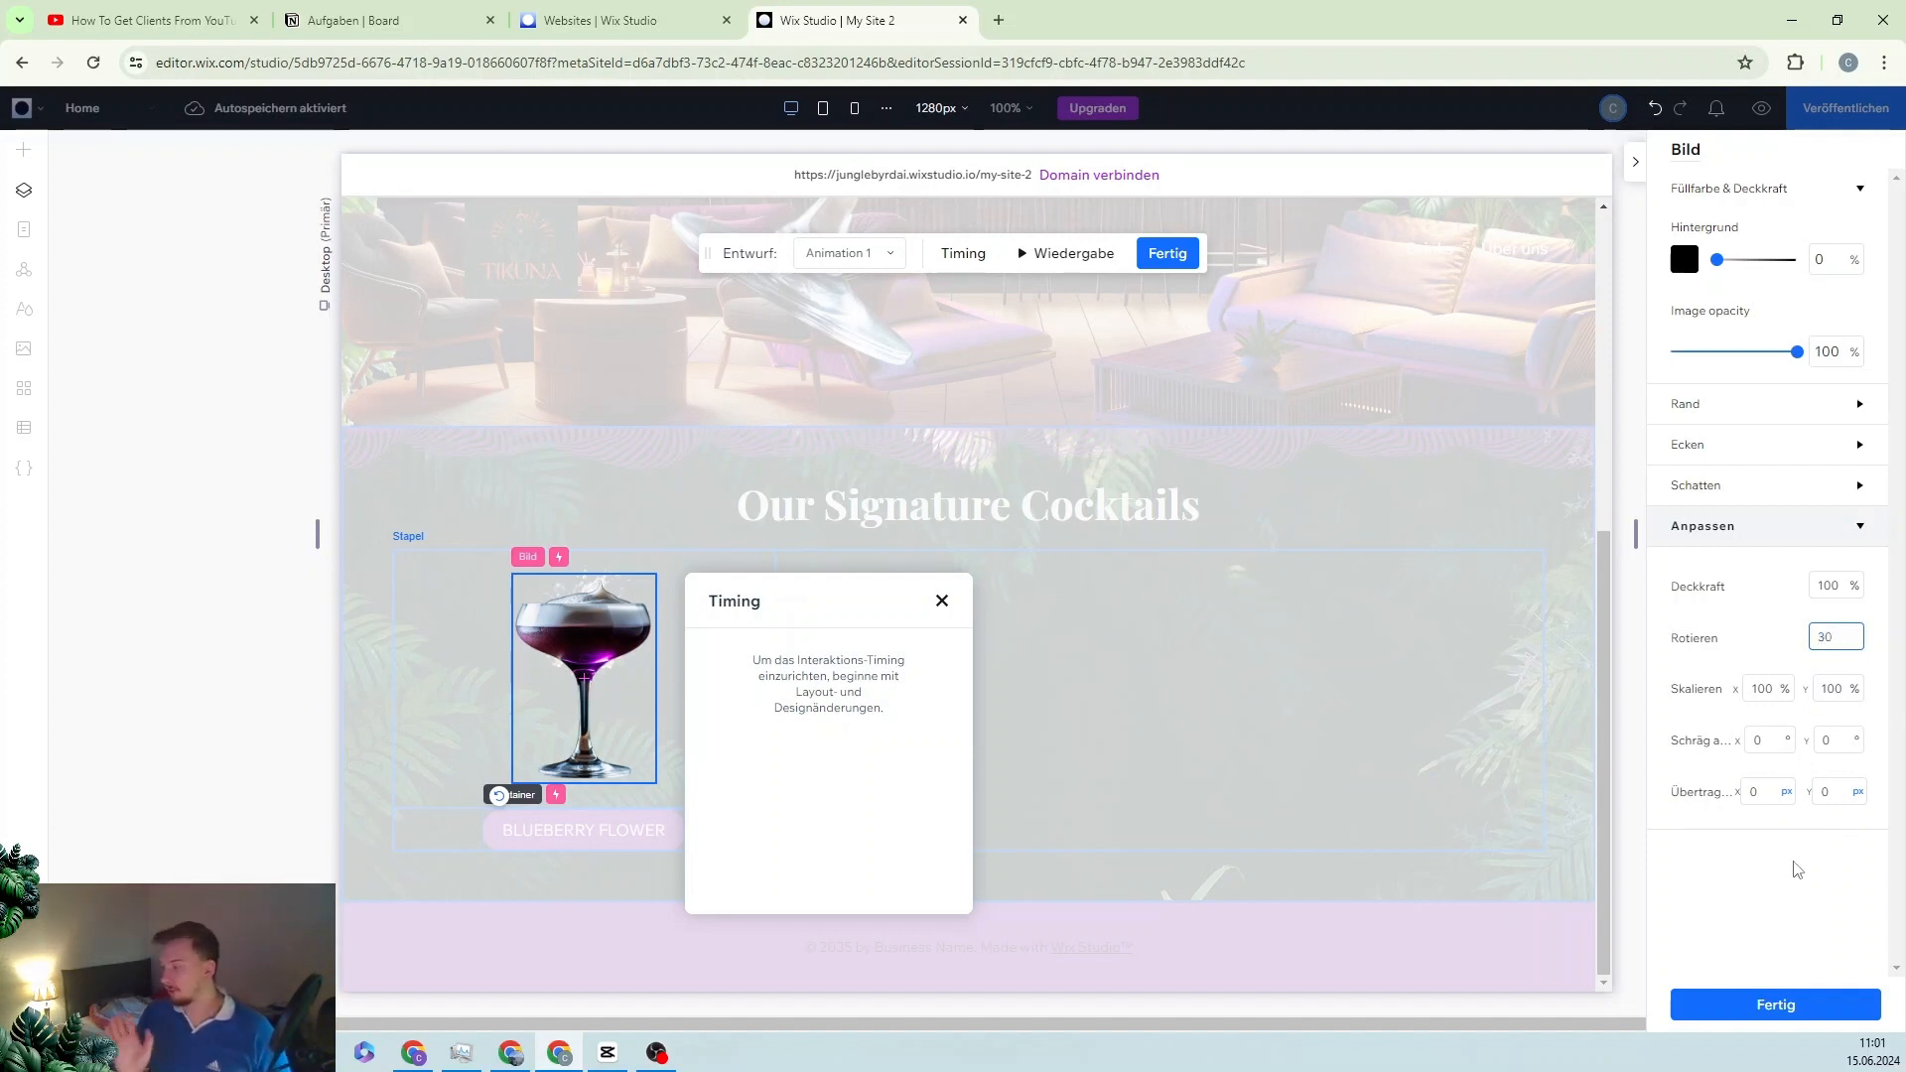
pyautogui.click(1769, 686)
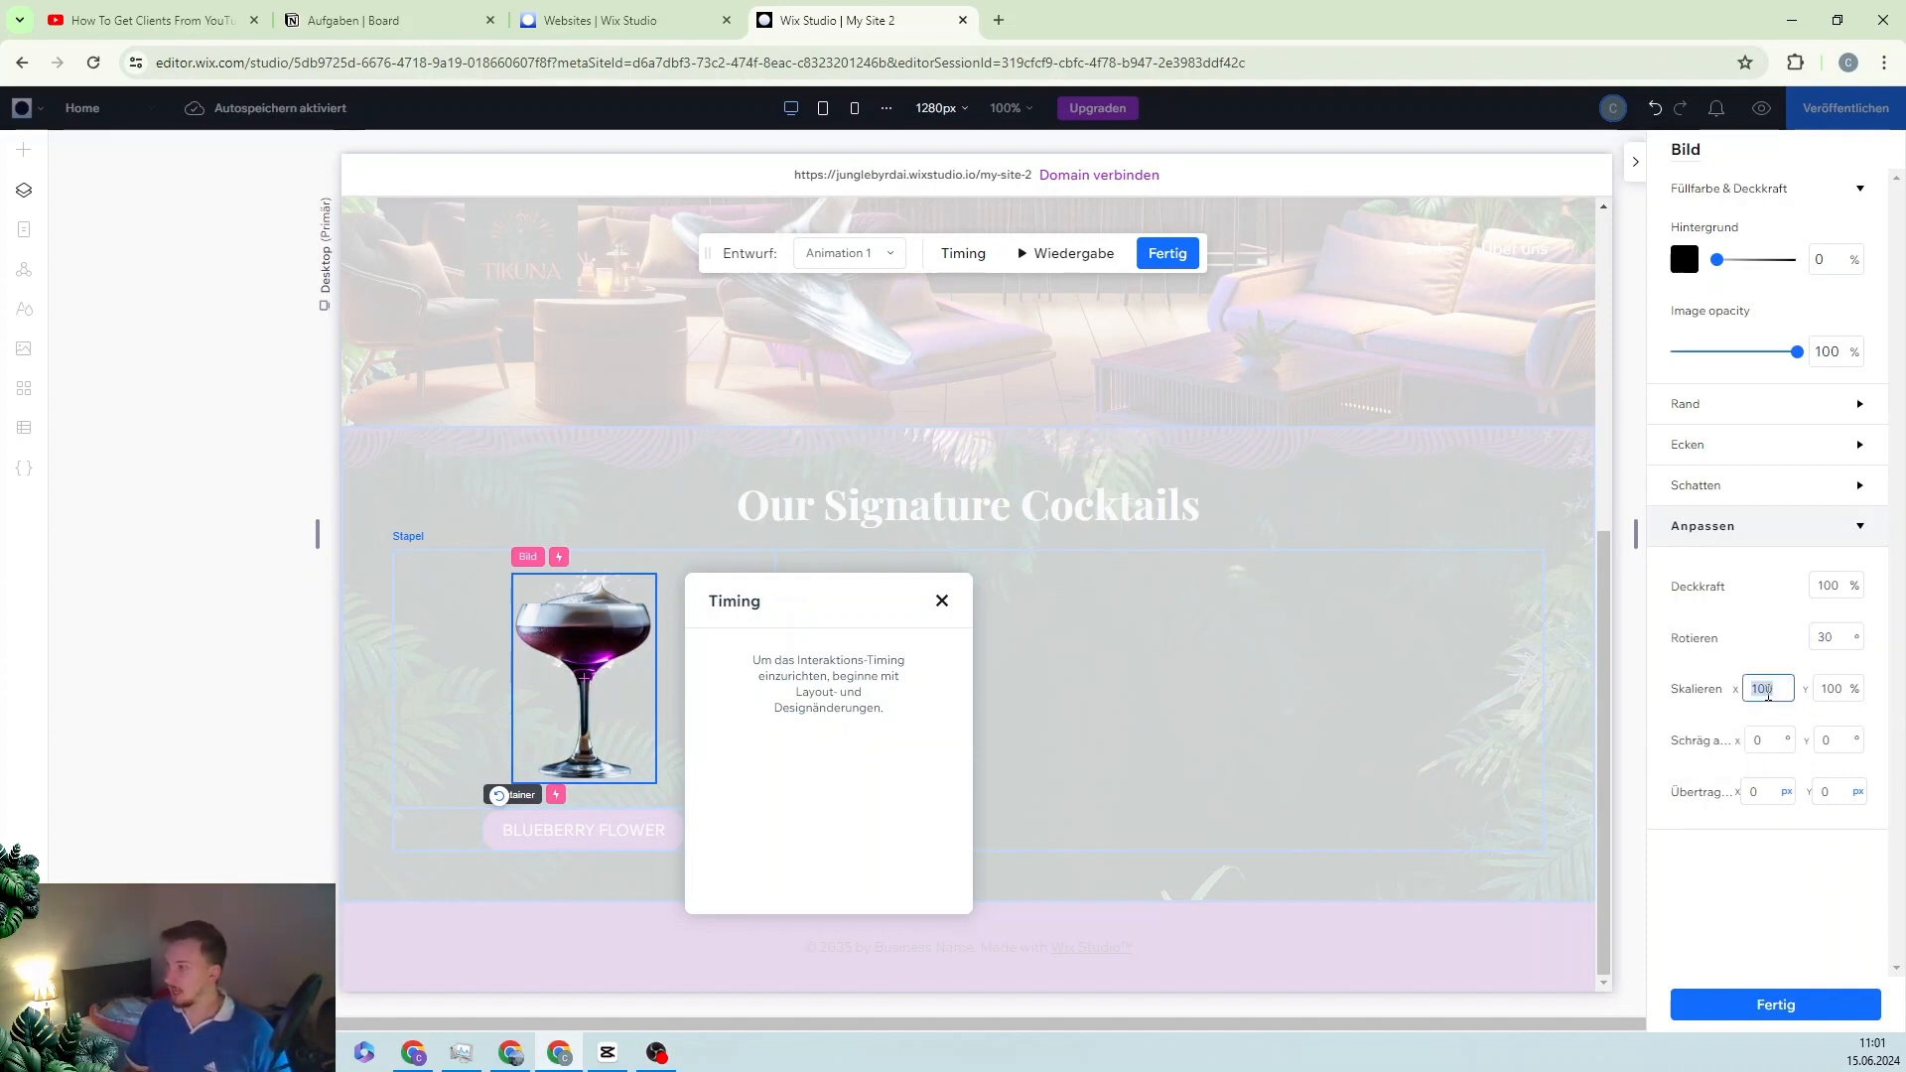
pyautogui.write('10')
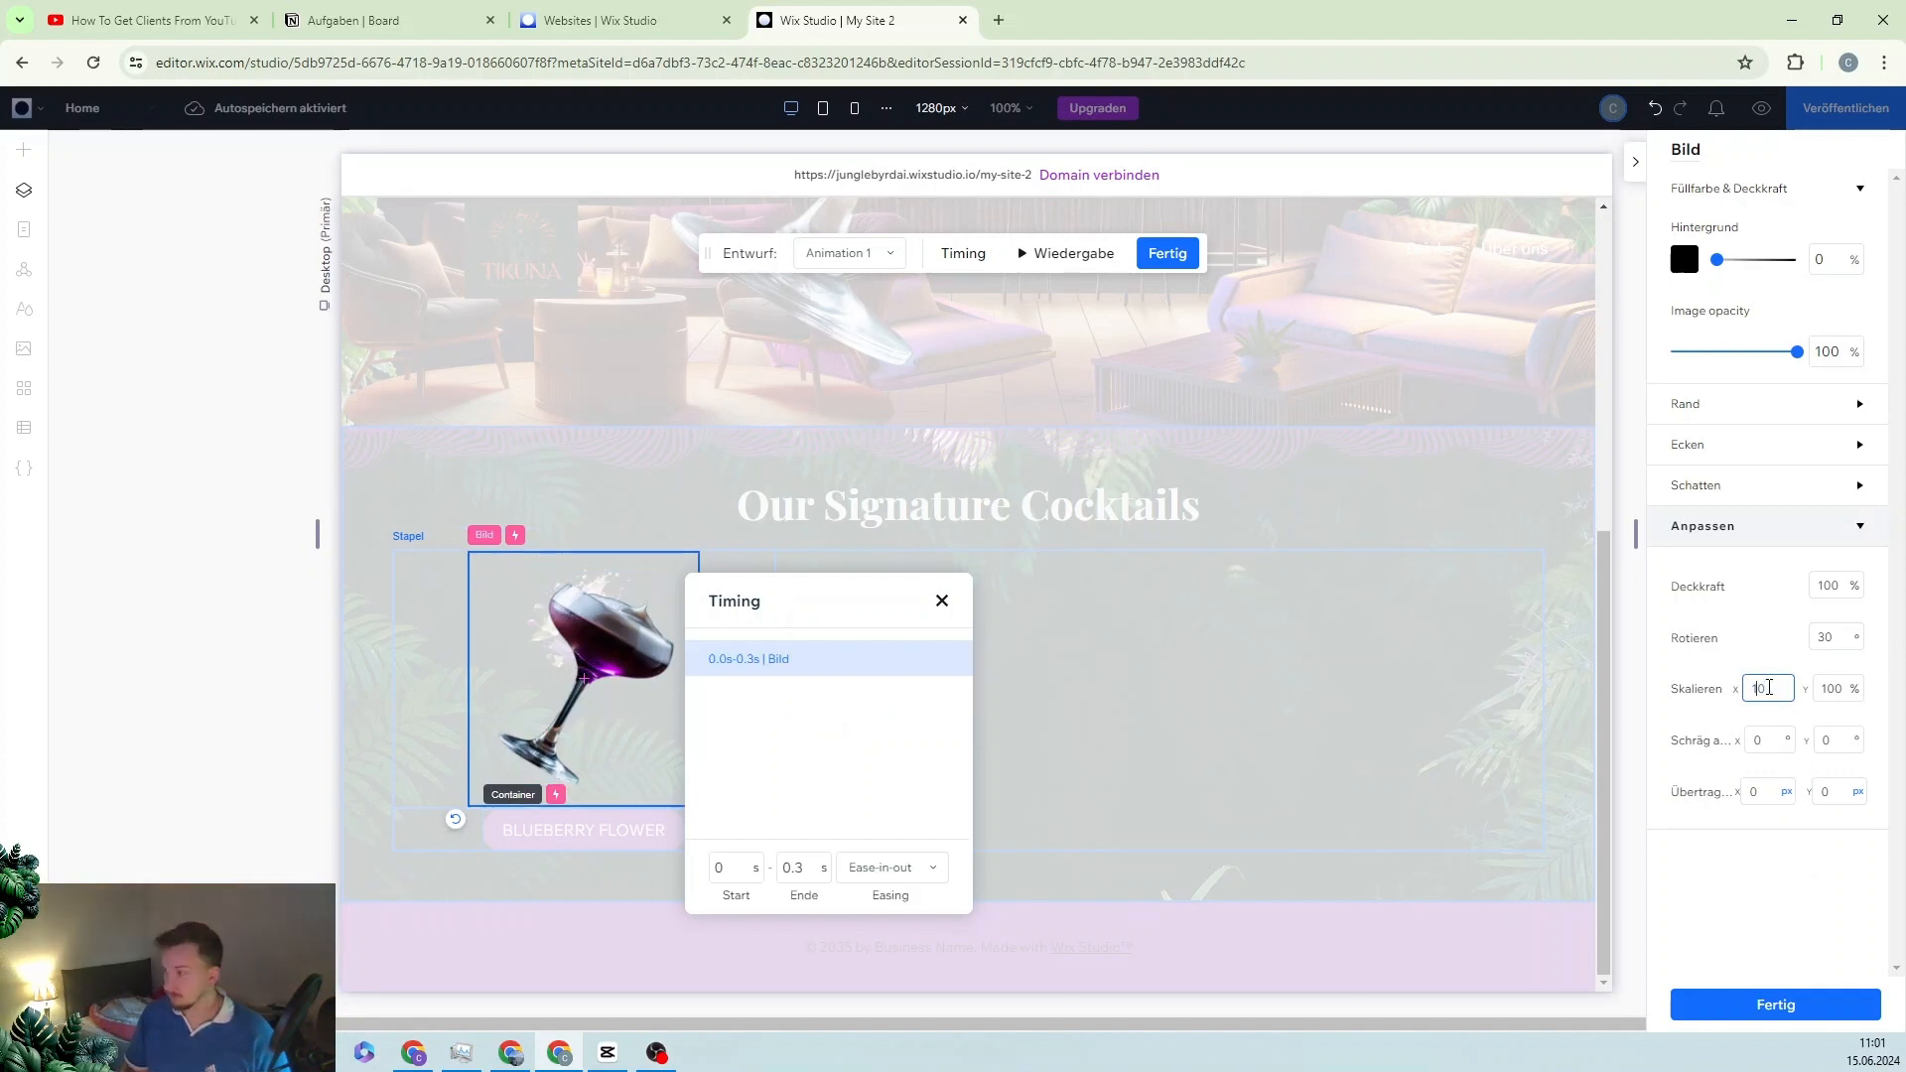
pyautogui.write('1')
pyautogui.click(1838, 690)
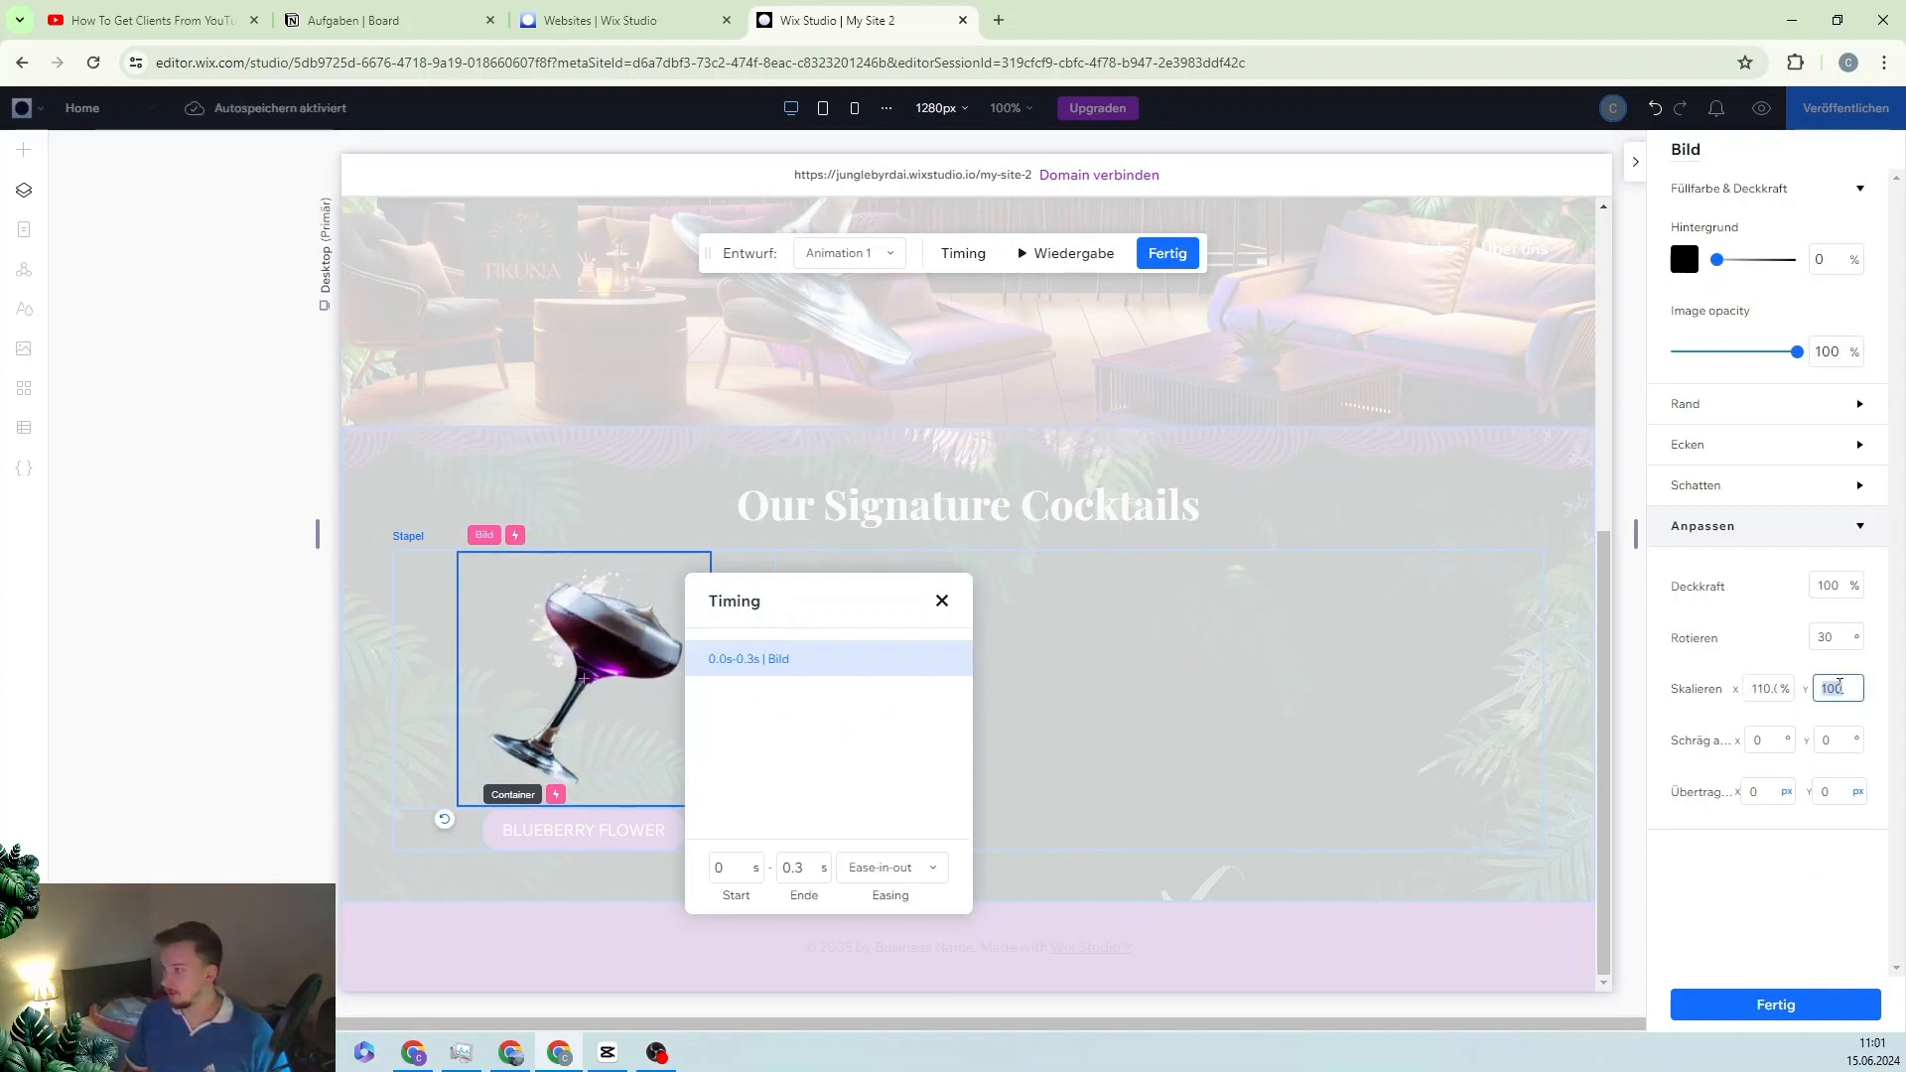
pyautogui.write('110')
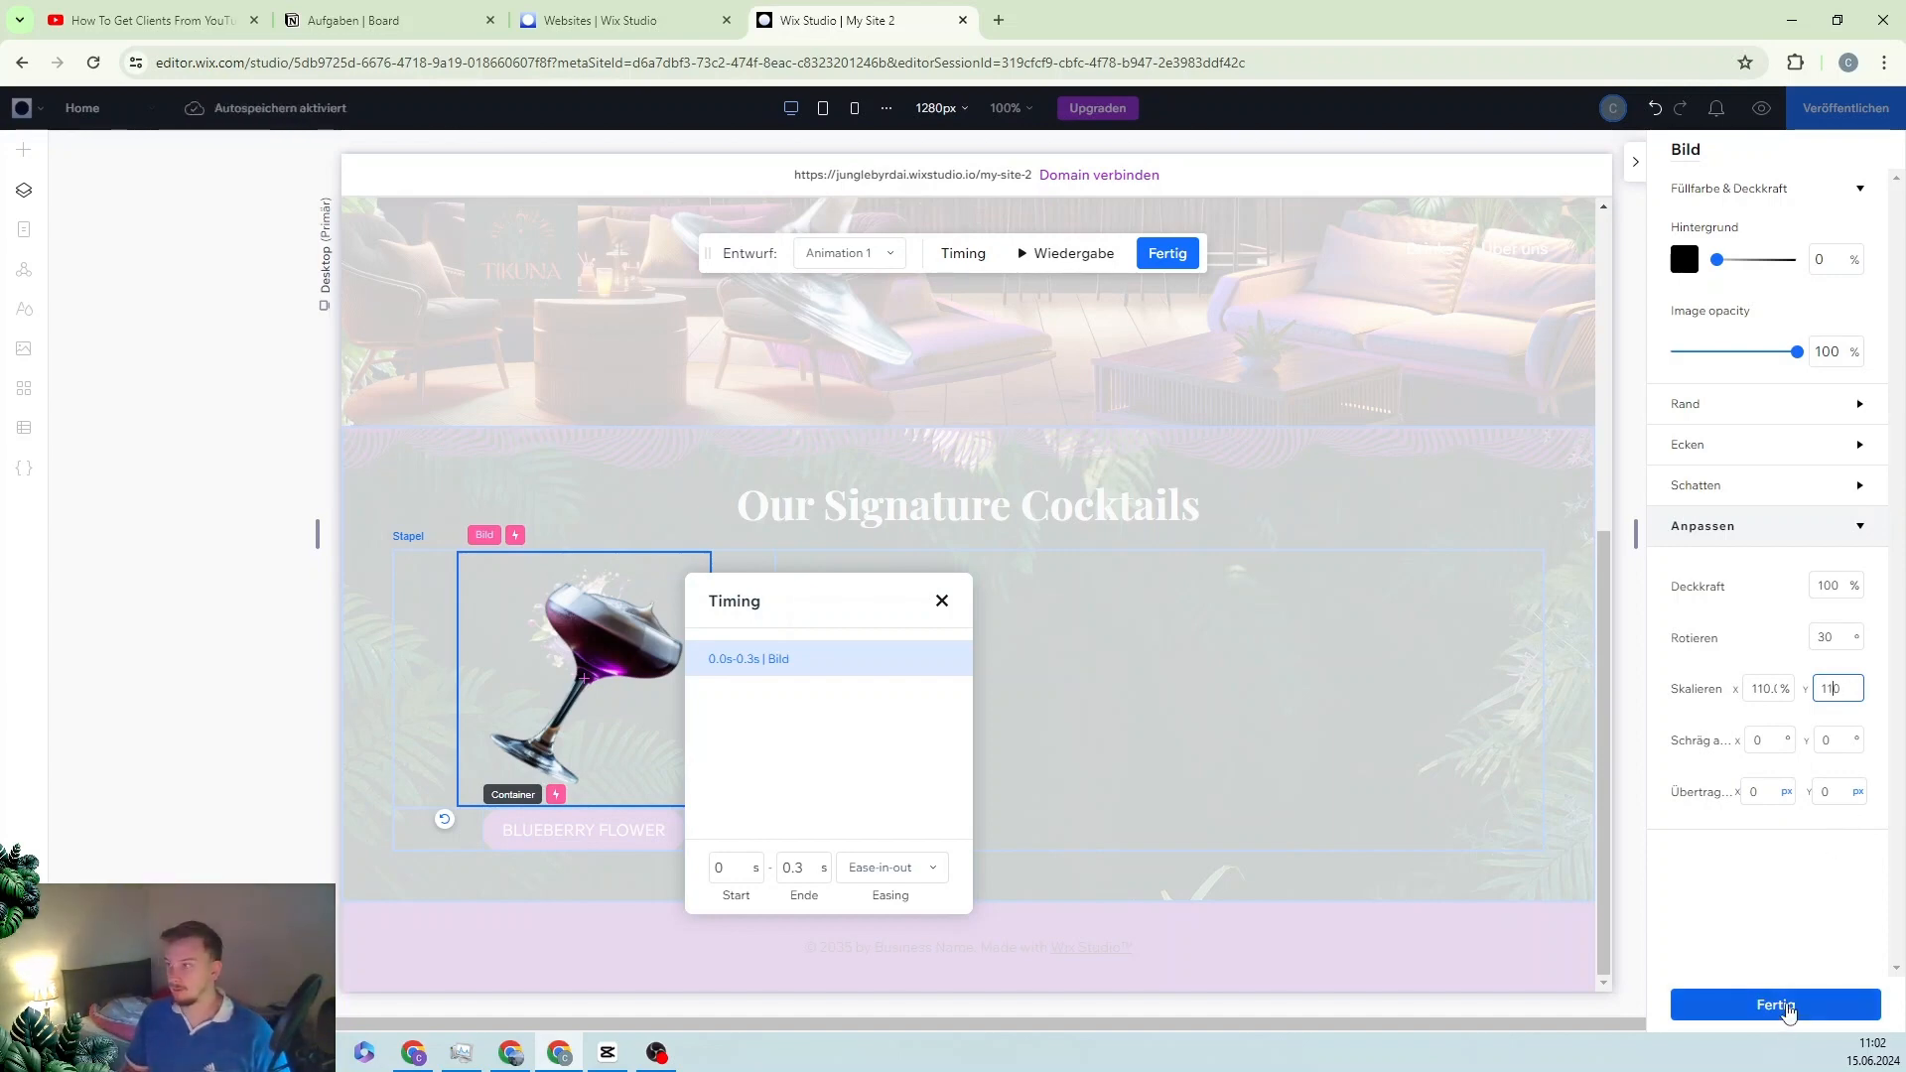
pyautogui.click(1776, 1005)
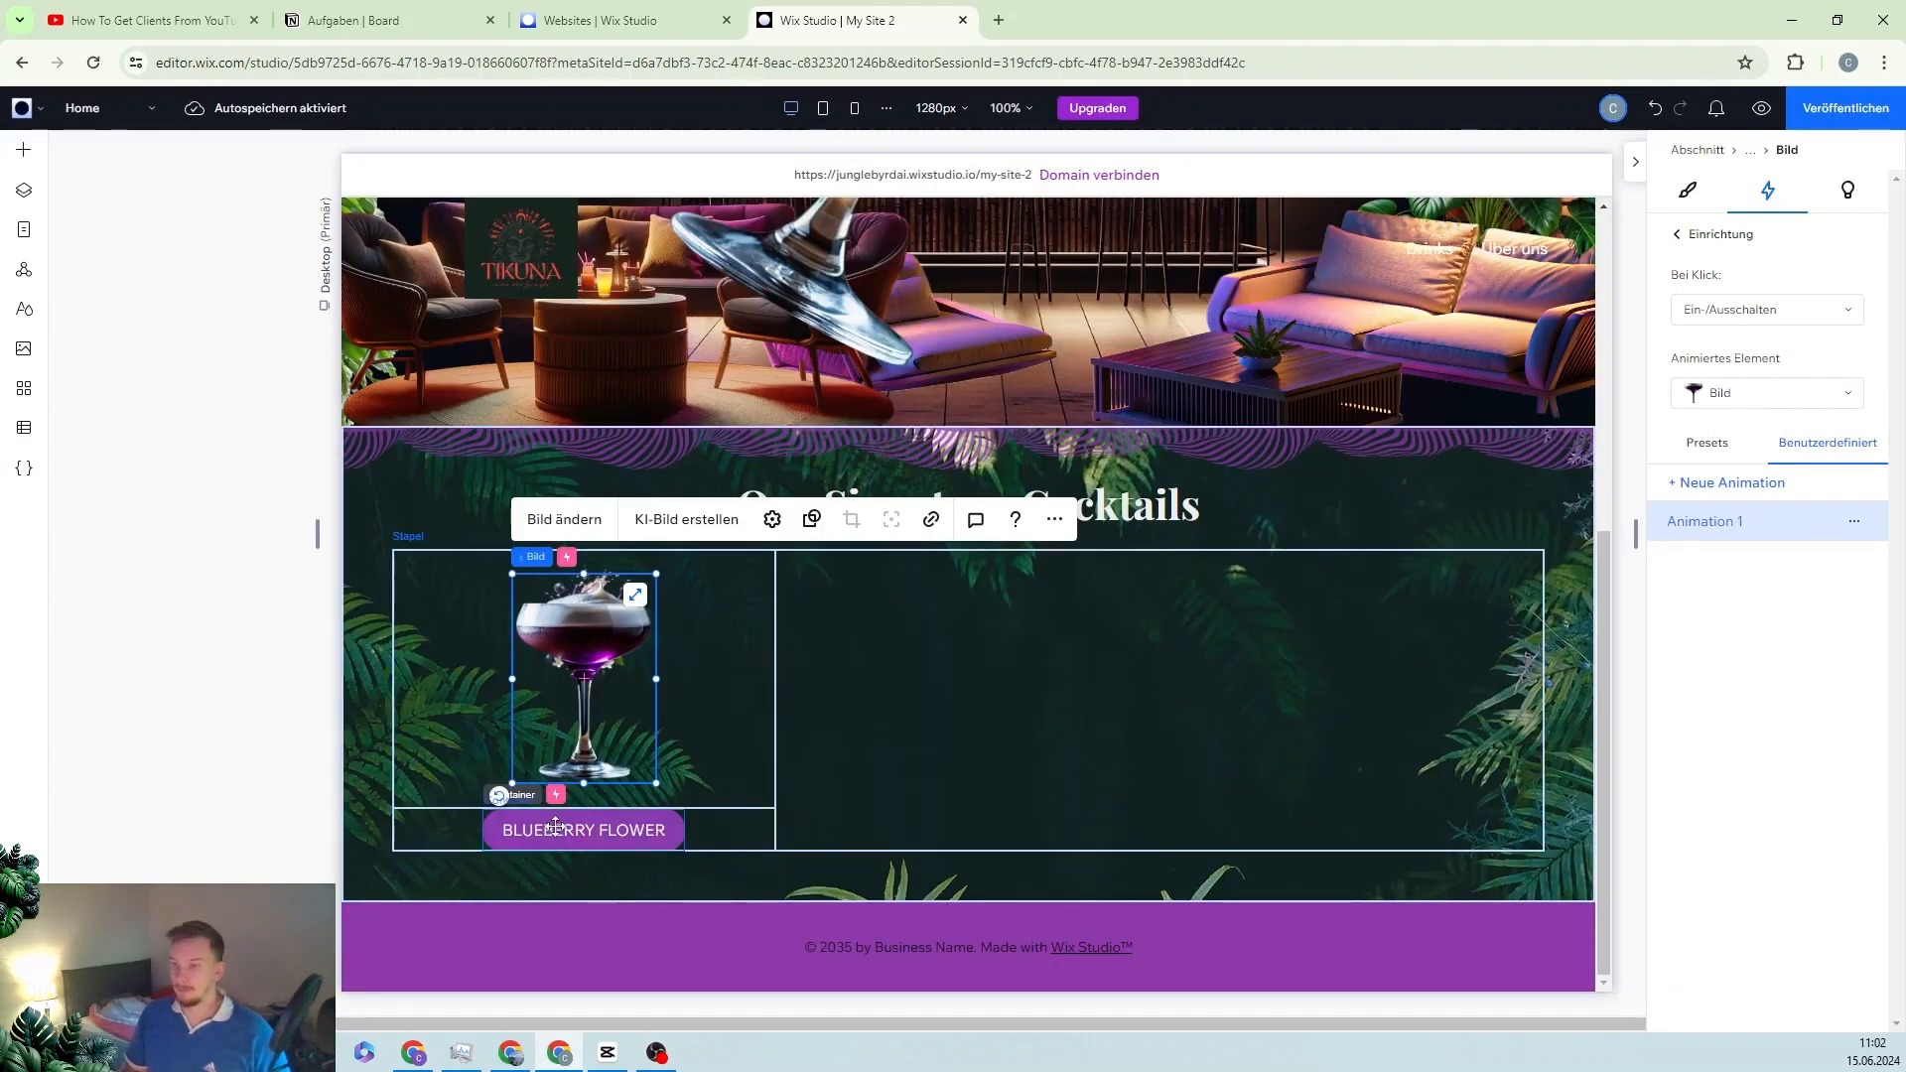
# Step: Add a second click animation on the button targeting the blueberry image as a custom animation
pyautogui.click(556, 826)
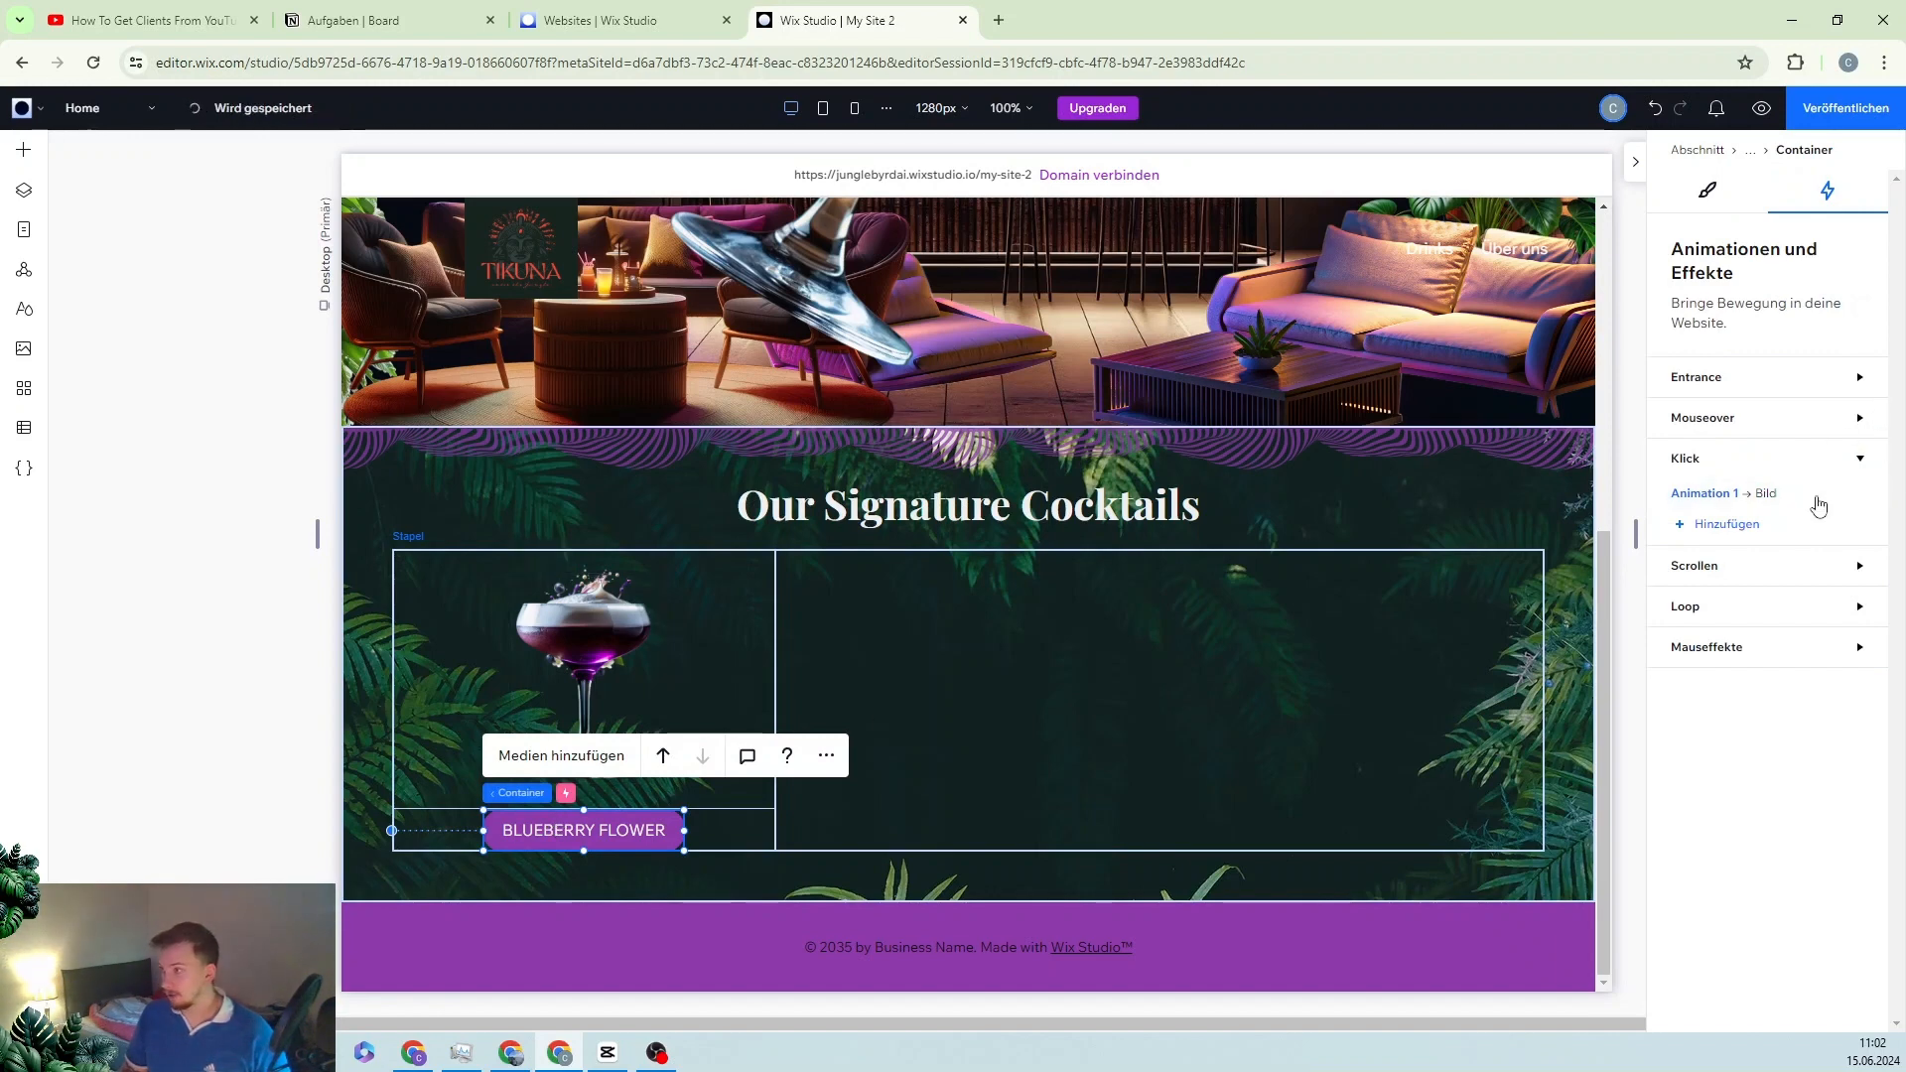
pyautogui.click(1735, 531)
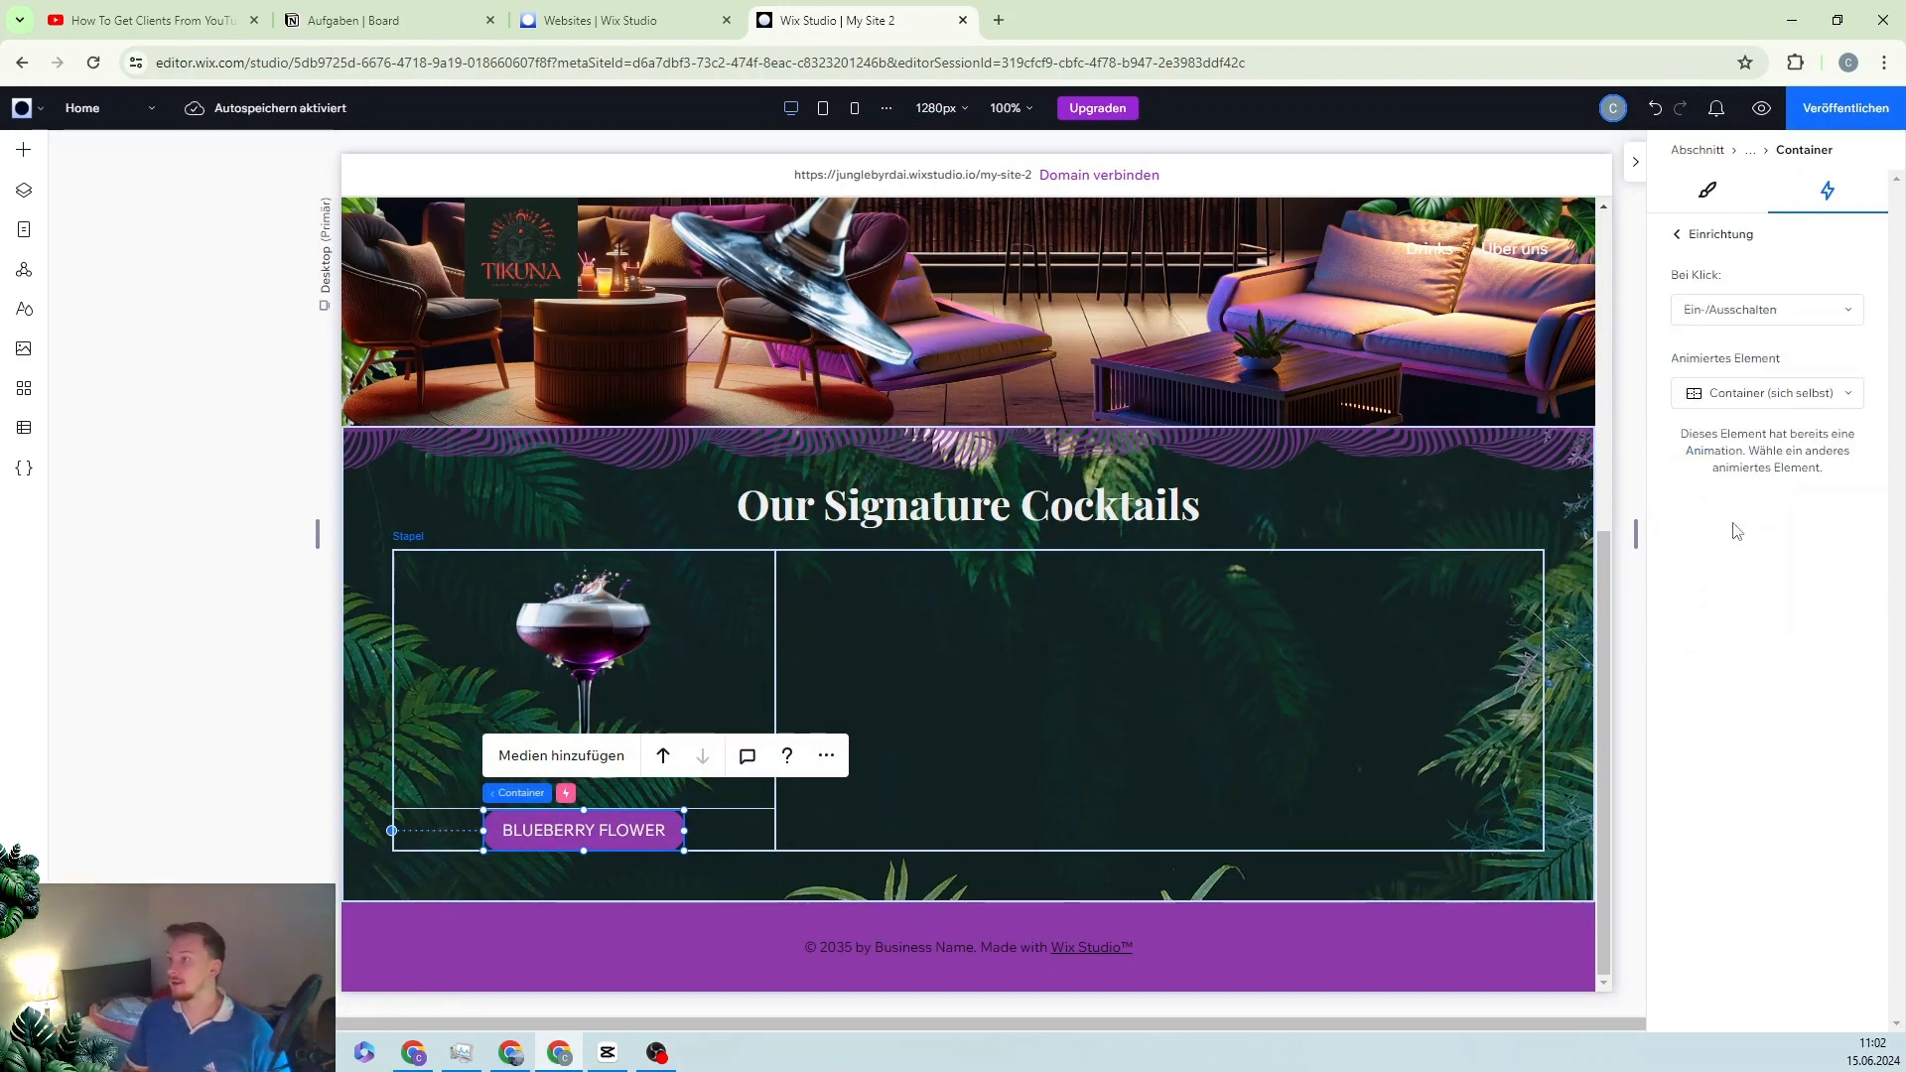
pyautogui.click(1771, 397)
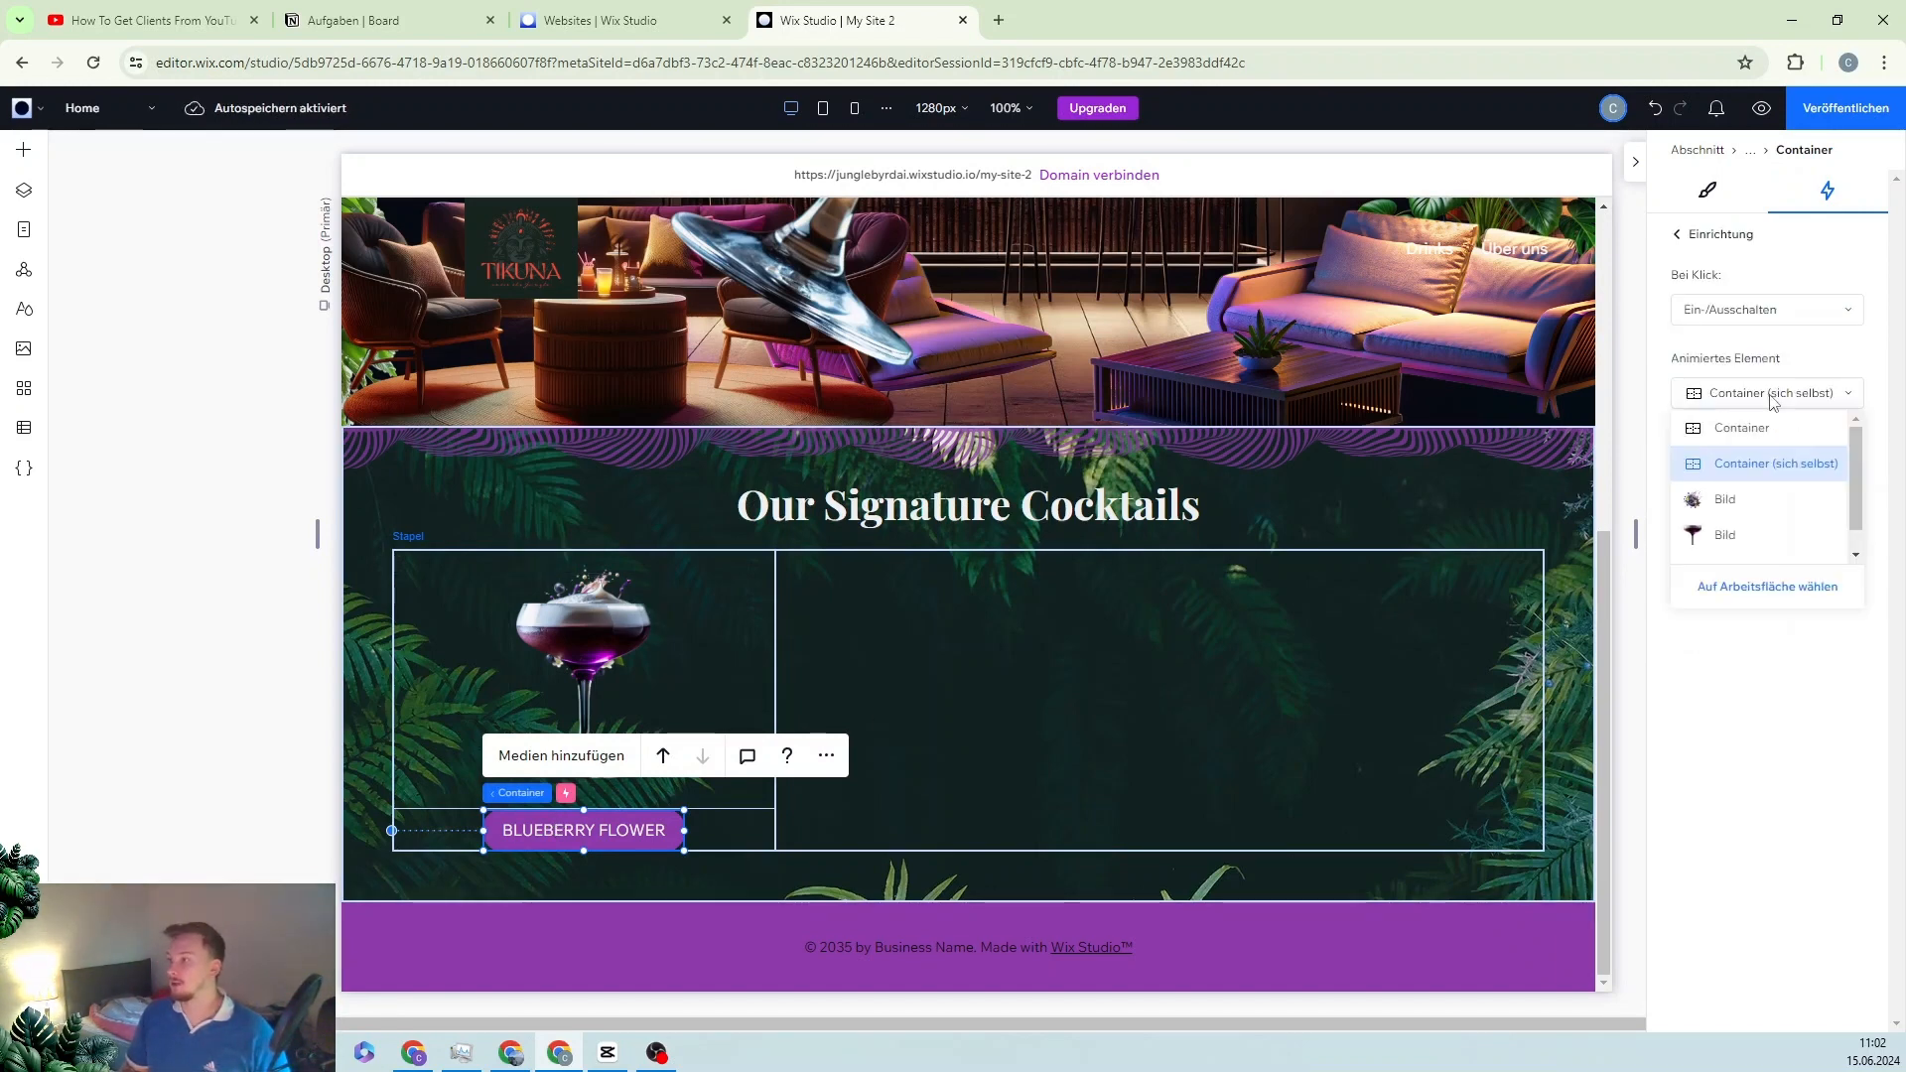
pyautogui.click(1751, 501)
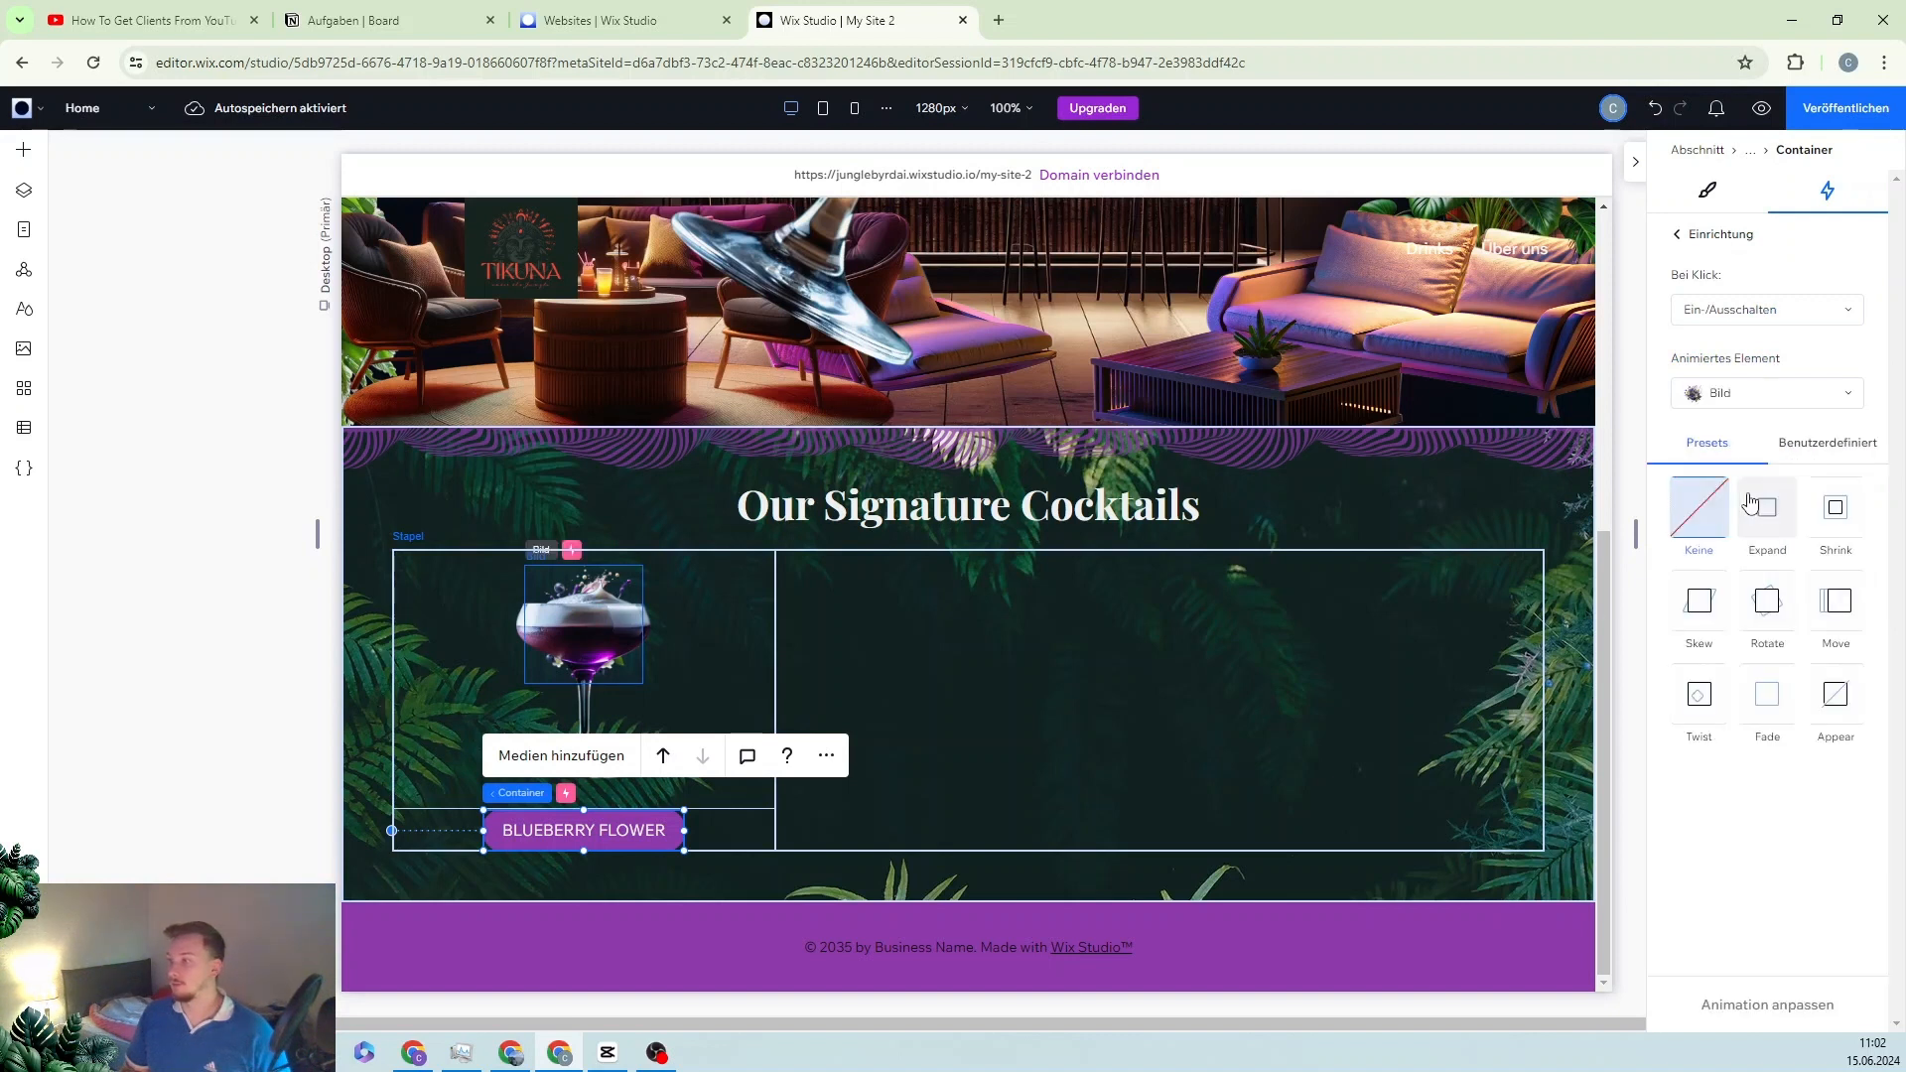
pyautogui.click(1836, 446)
pyautogui.click(1787, 713)
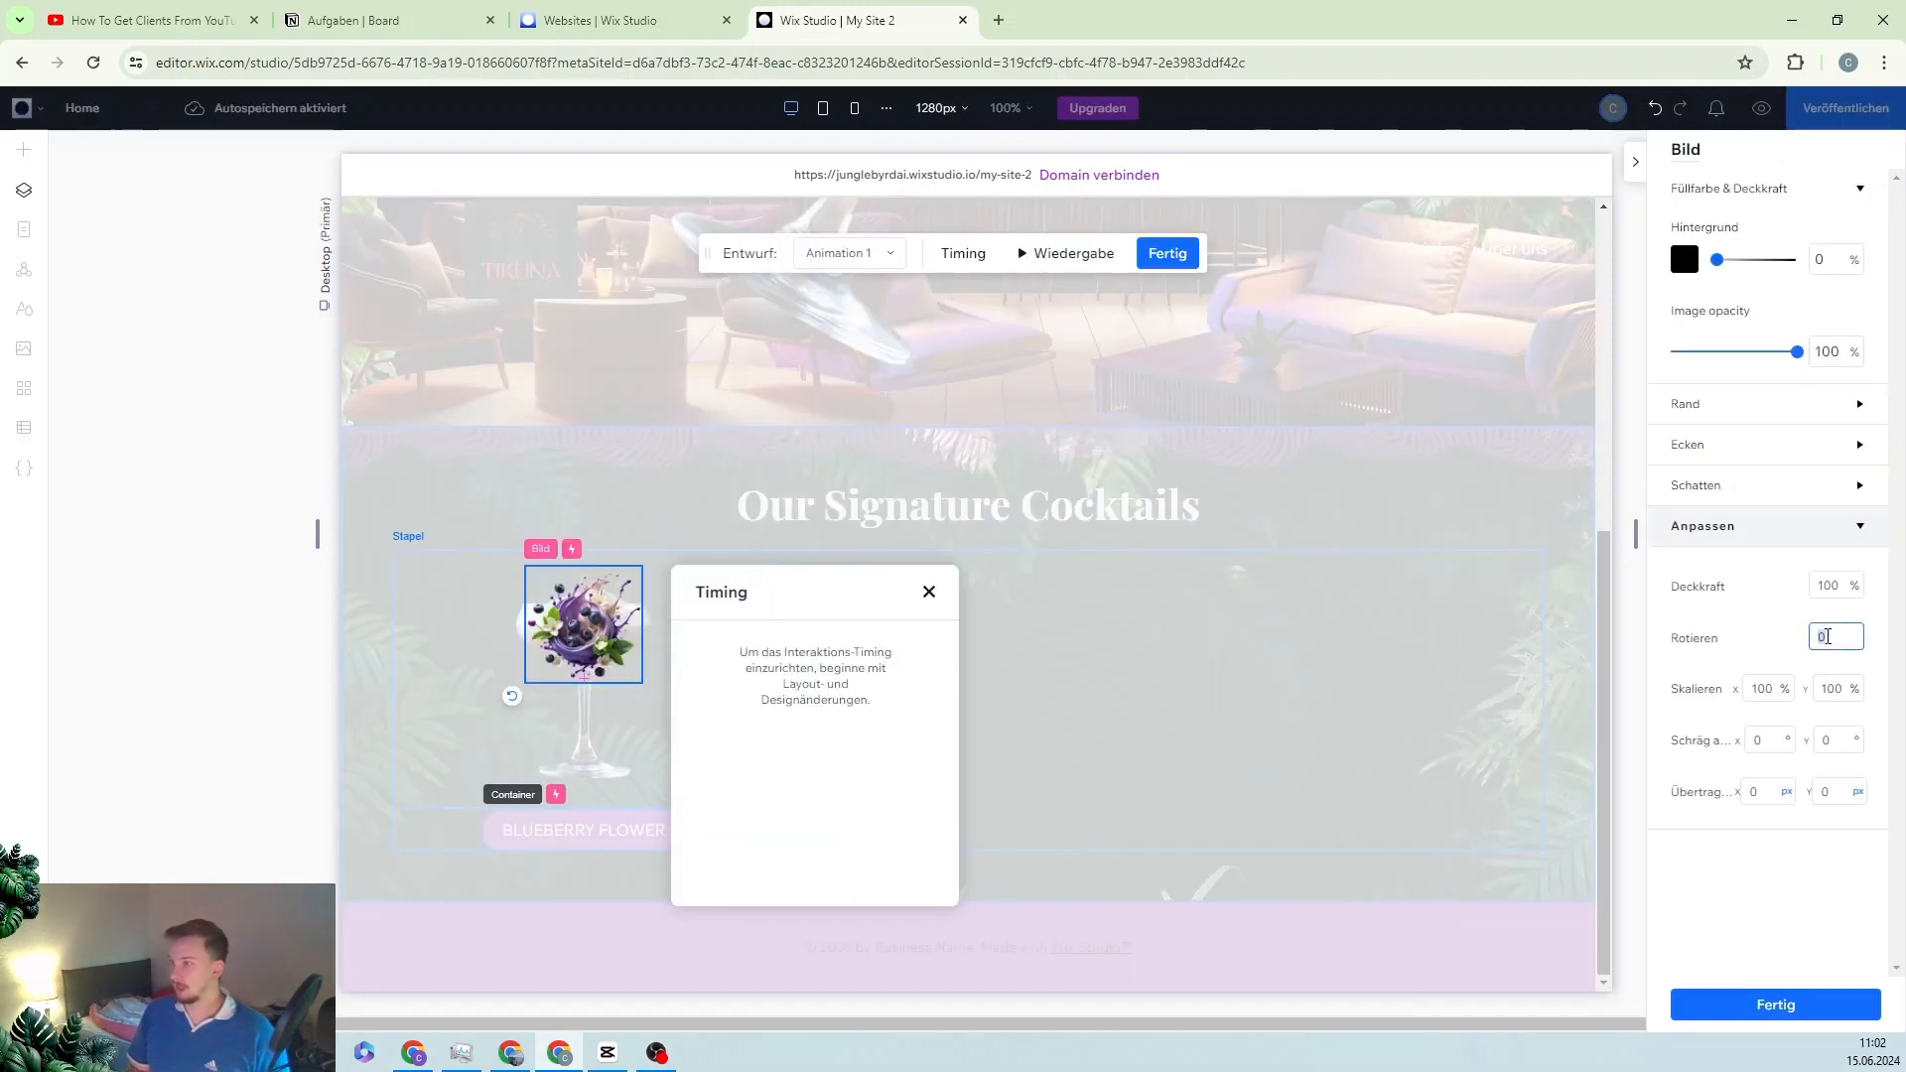
# Step: Set rotation to -30° and scale to 120% both ways, then clear the horizontal offset field
pyautogui.write('-30')
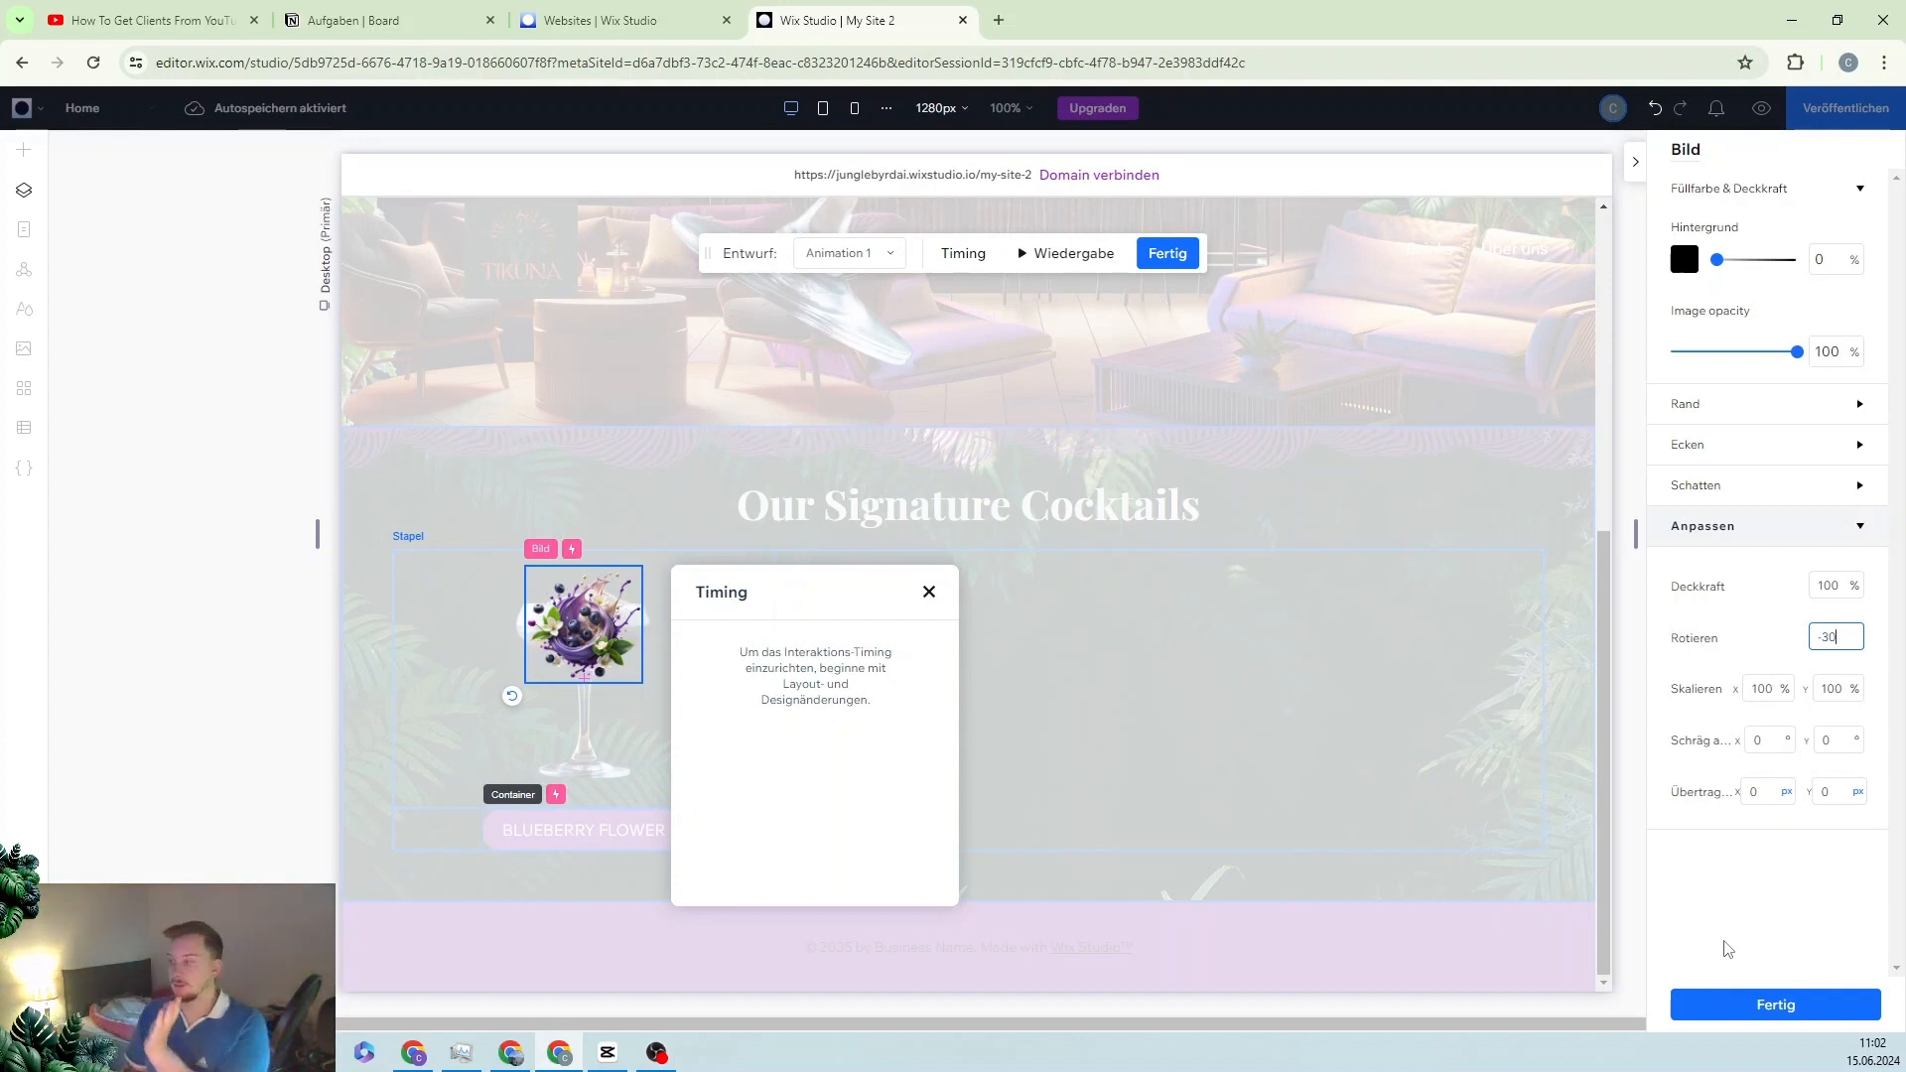
pyautogui.click(1764, 681)
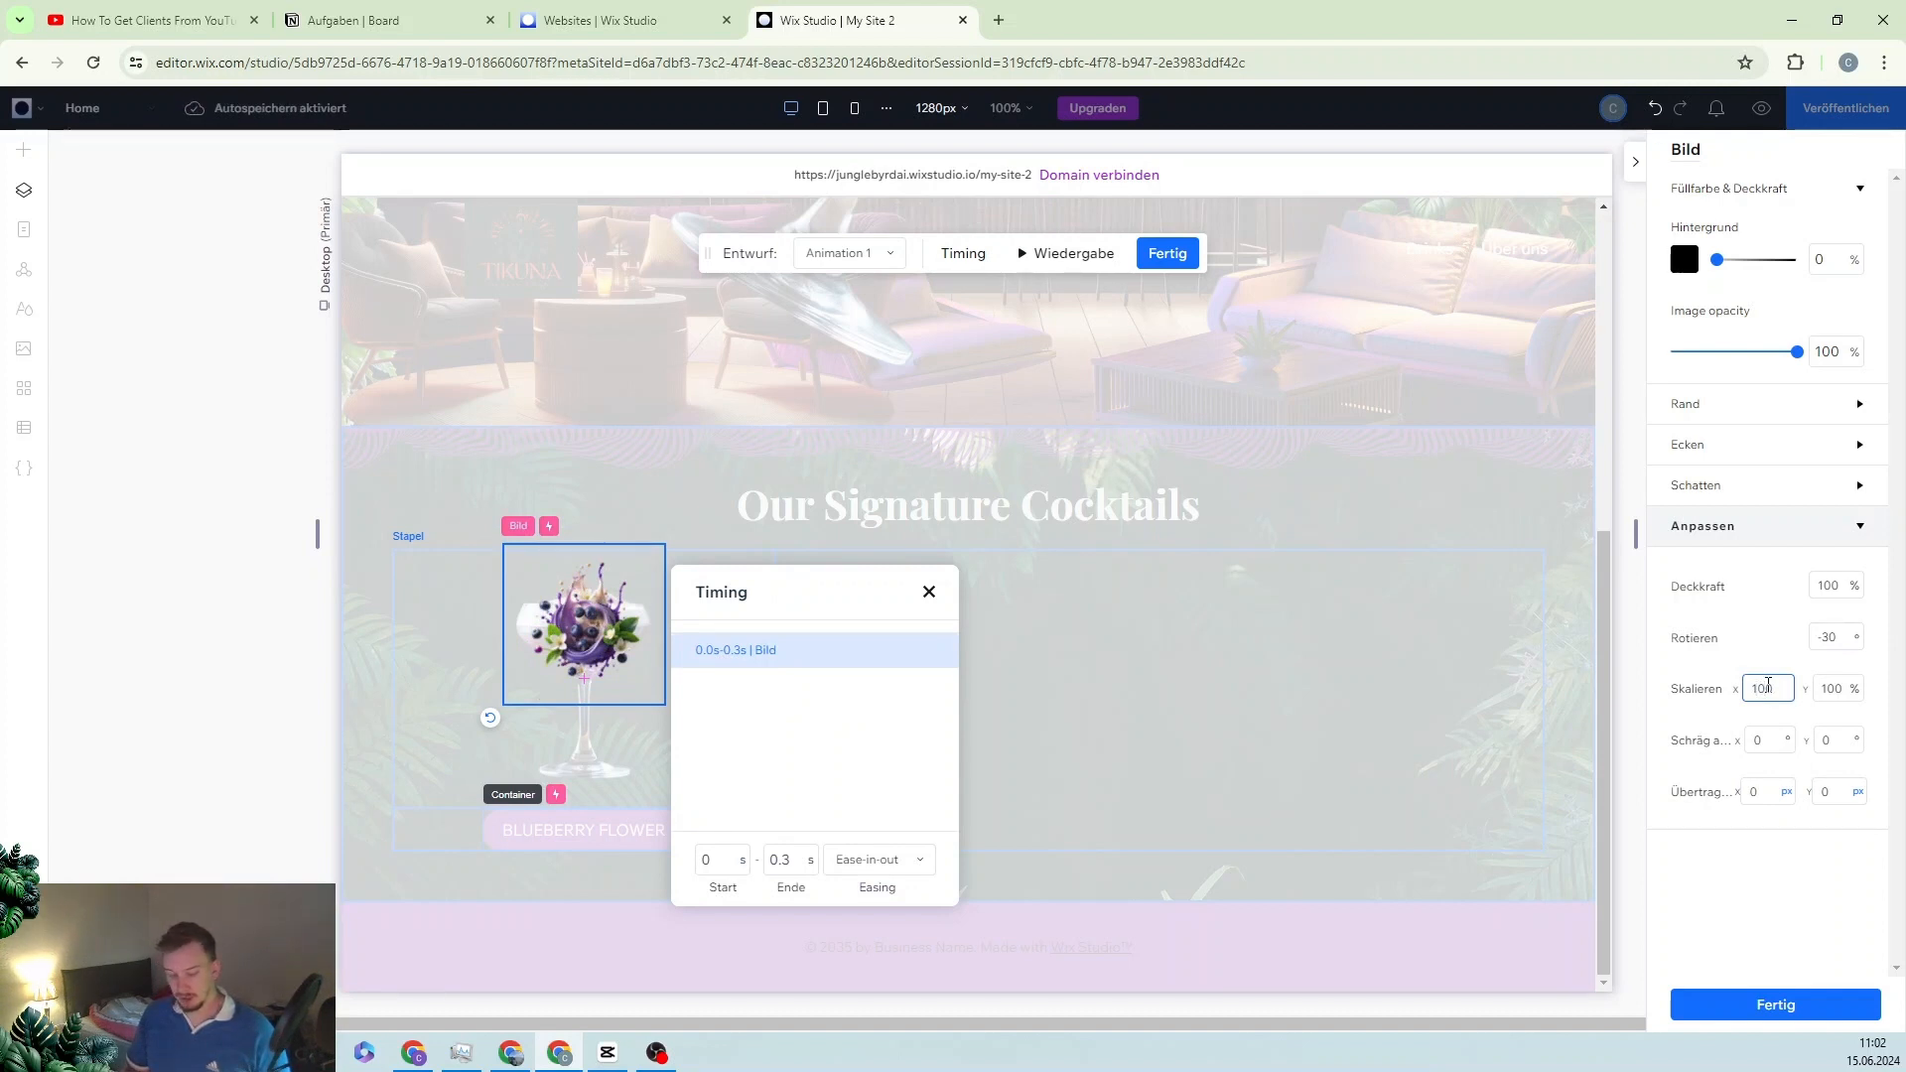
pyautogui.click(1833, 687)
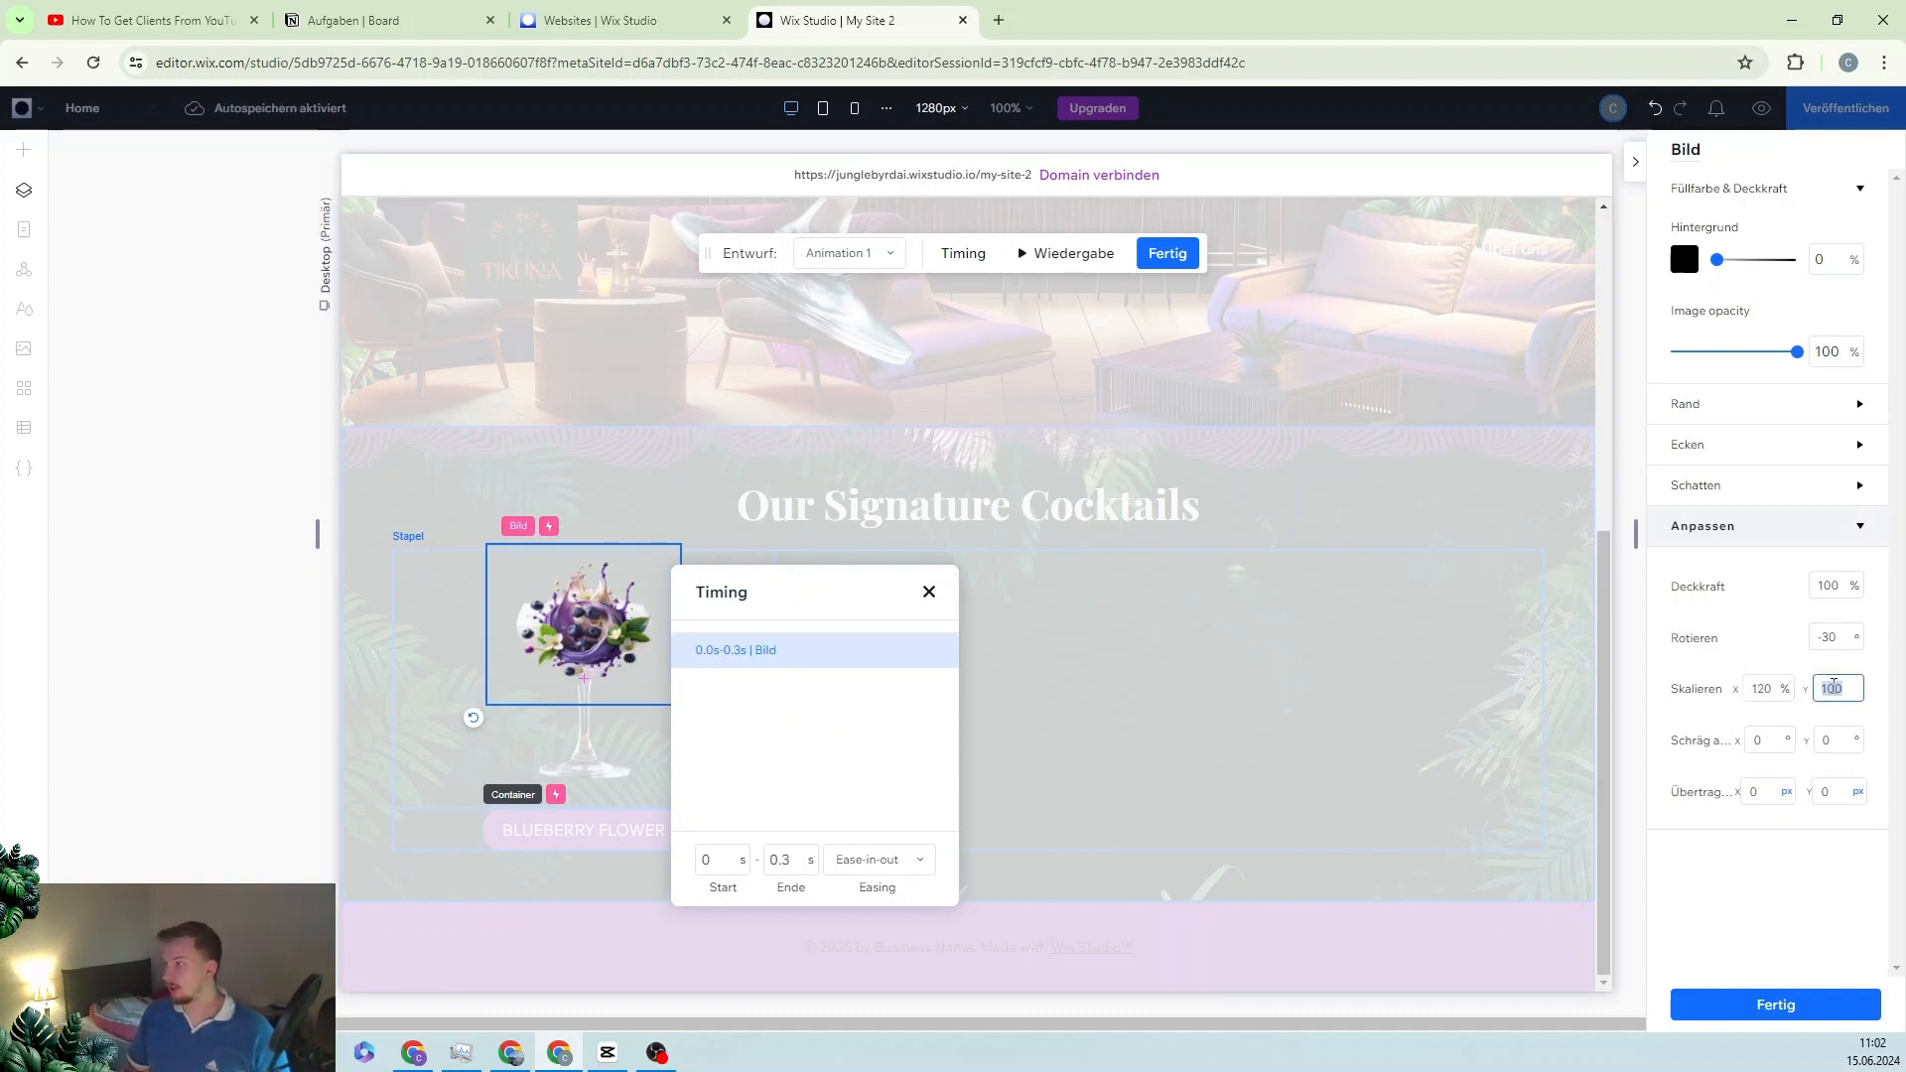
pyautogui.write('120')
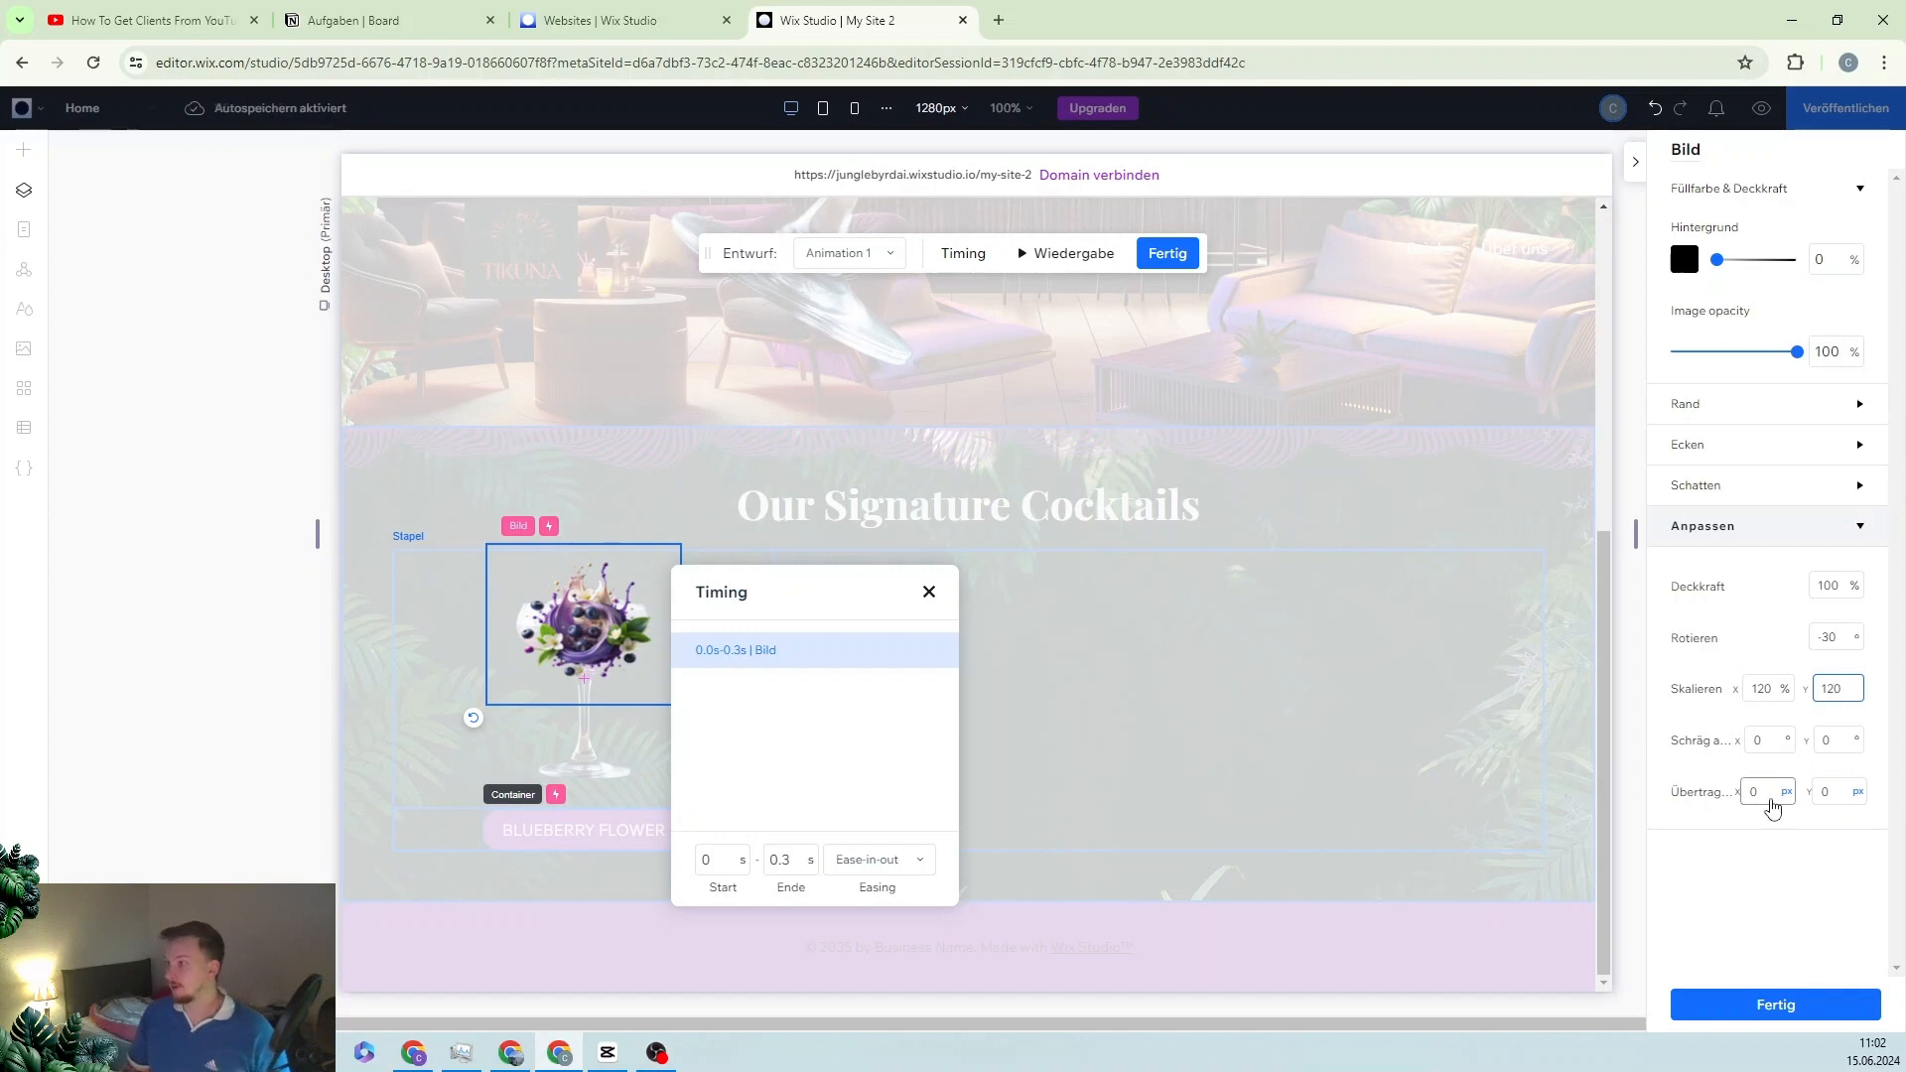
pyautogui.click(1771, 794)
pyautogui.press('BackSpace')
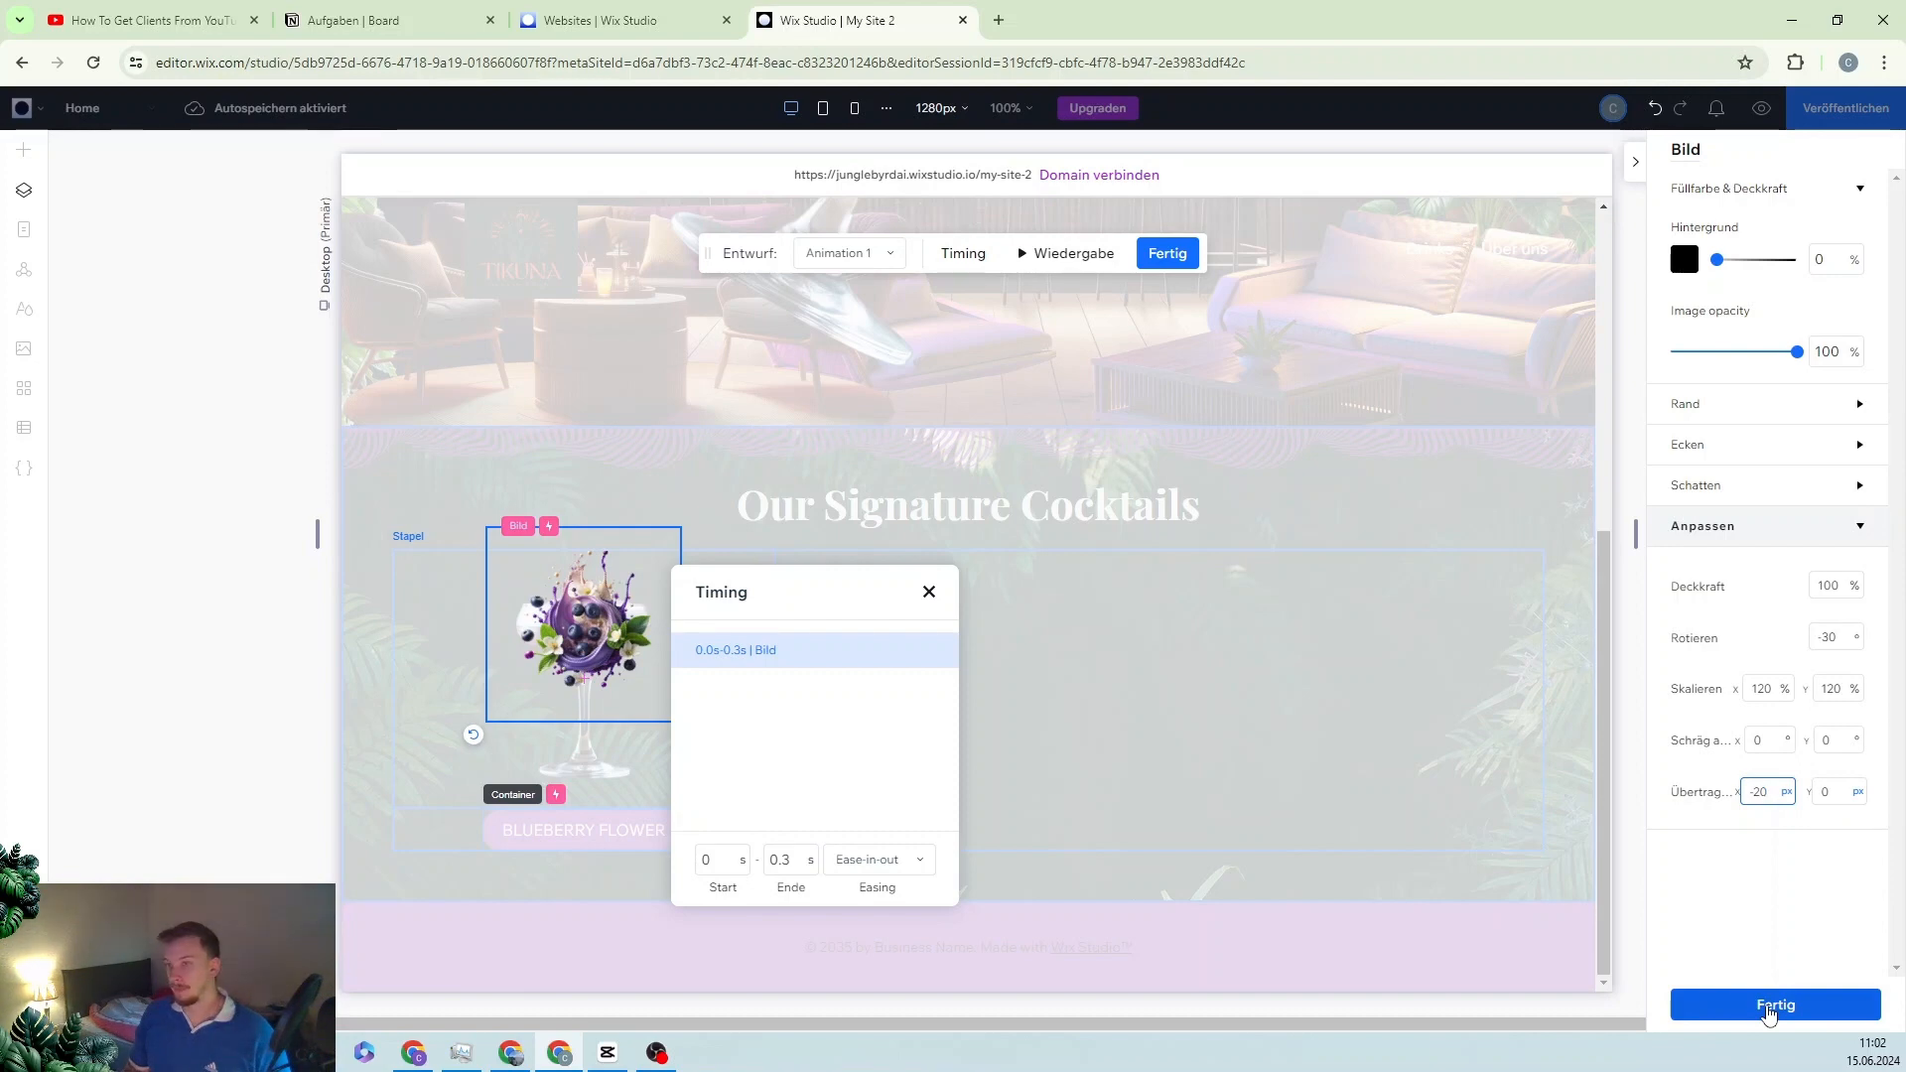
# Step: Save the second animation, preview the page to test both, then review the button's click interactions
pyautogui.click(1770, 1006)
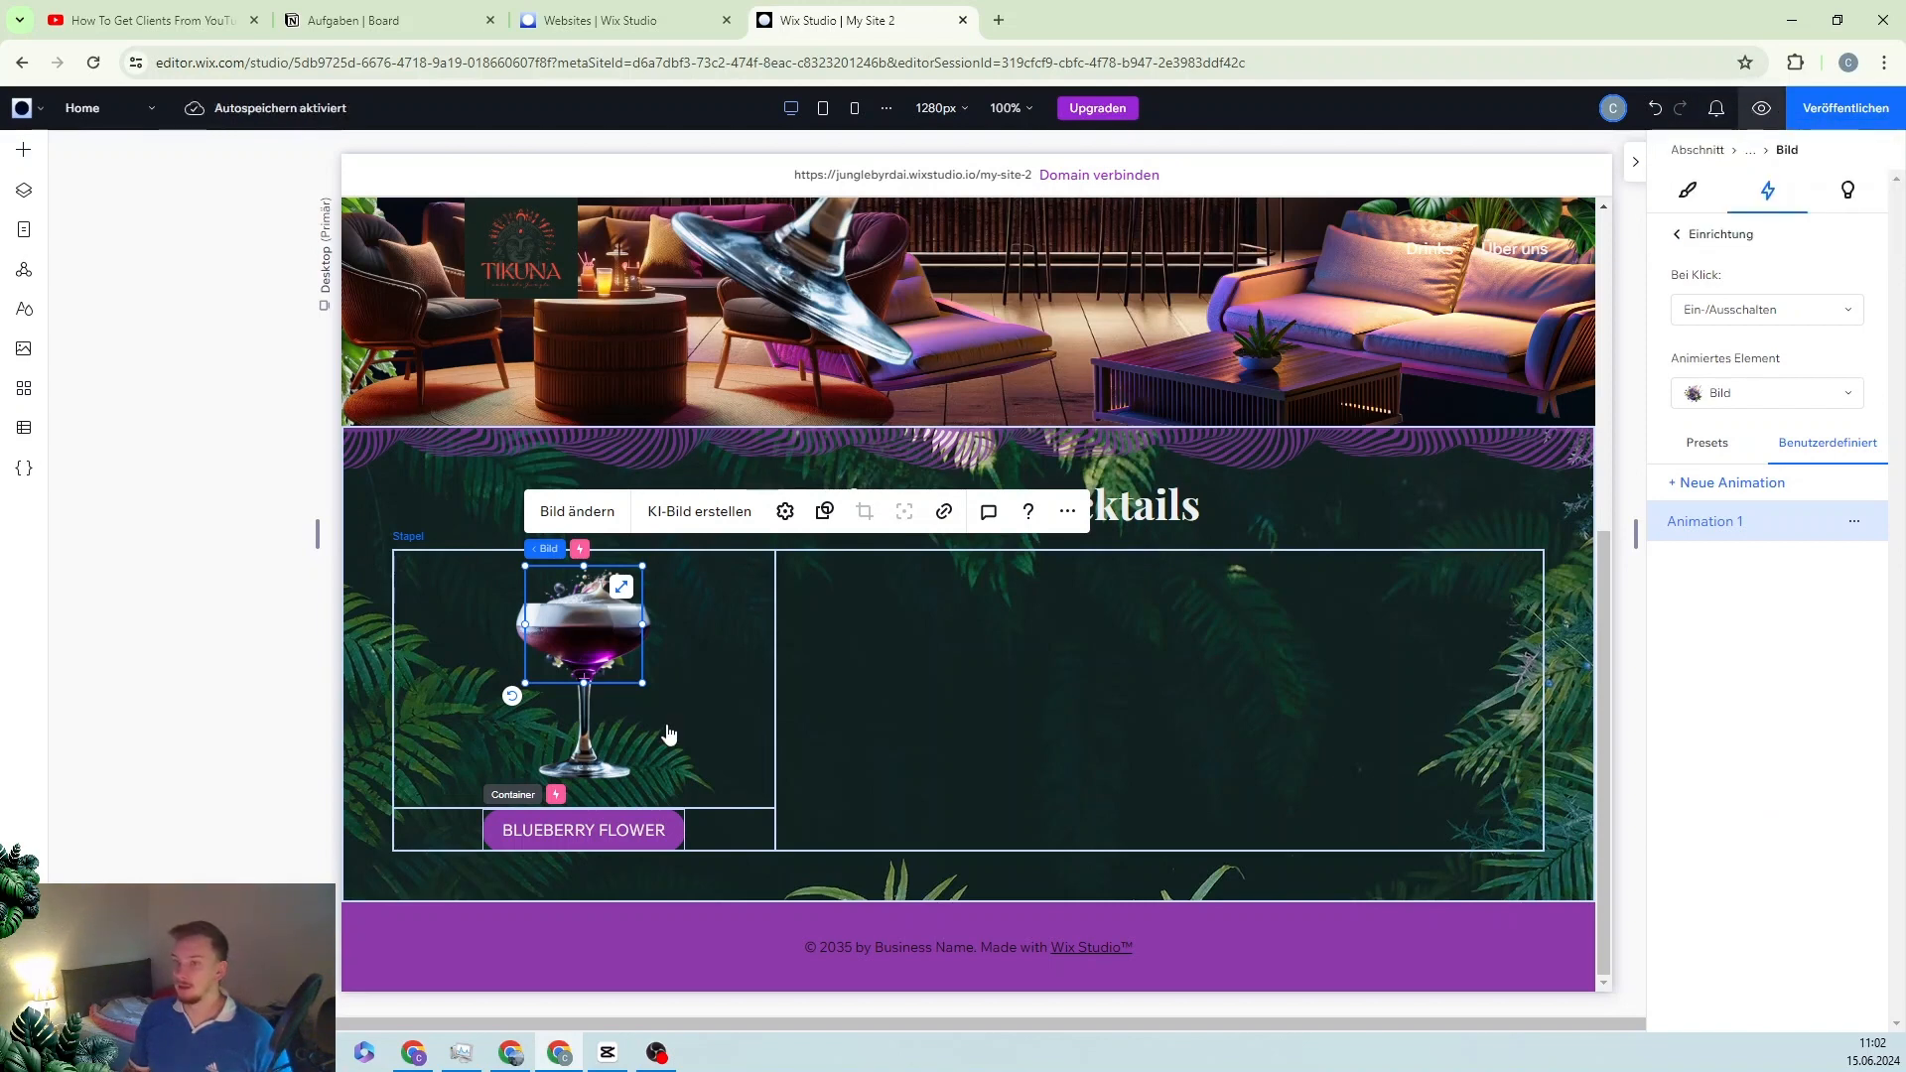
pyautogui.click(1759, 110)
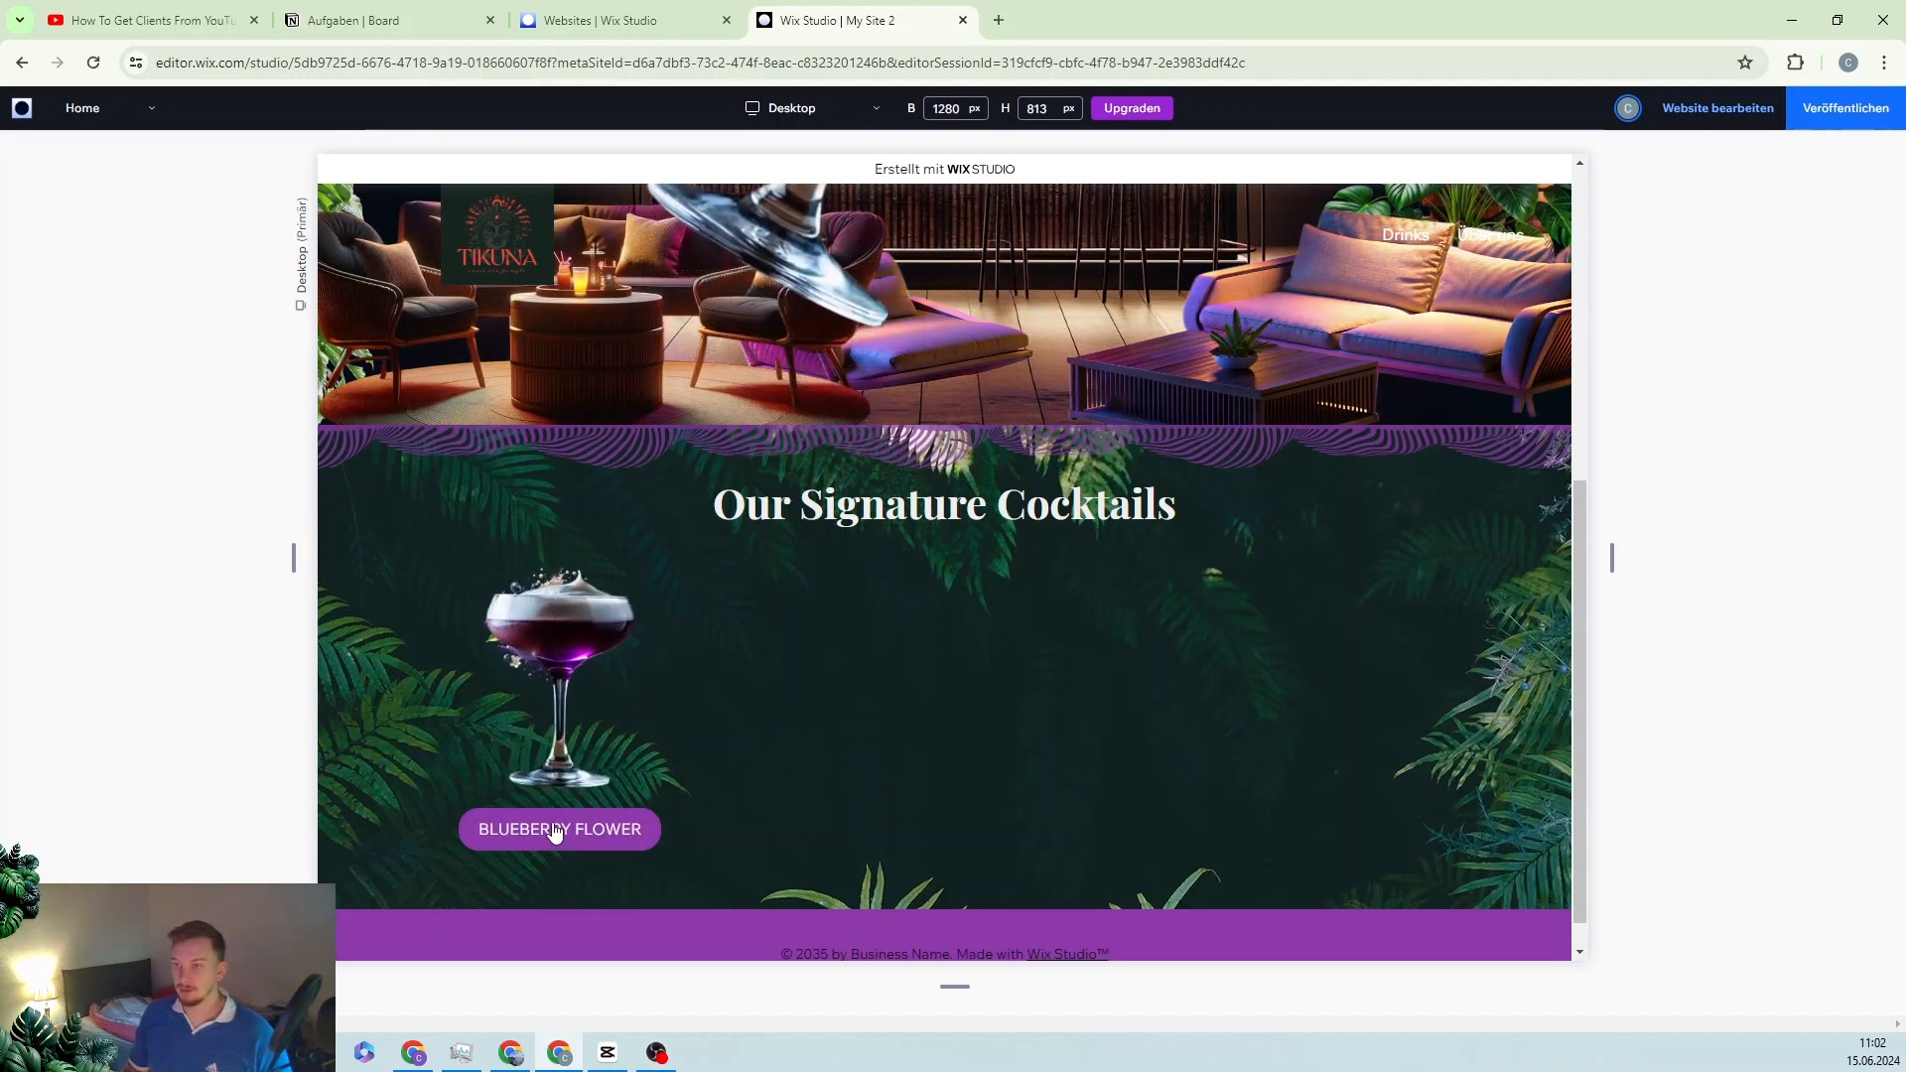
pyautogui.click(1736, 109)
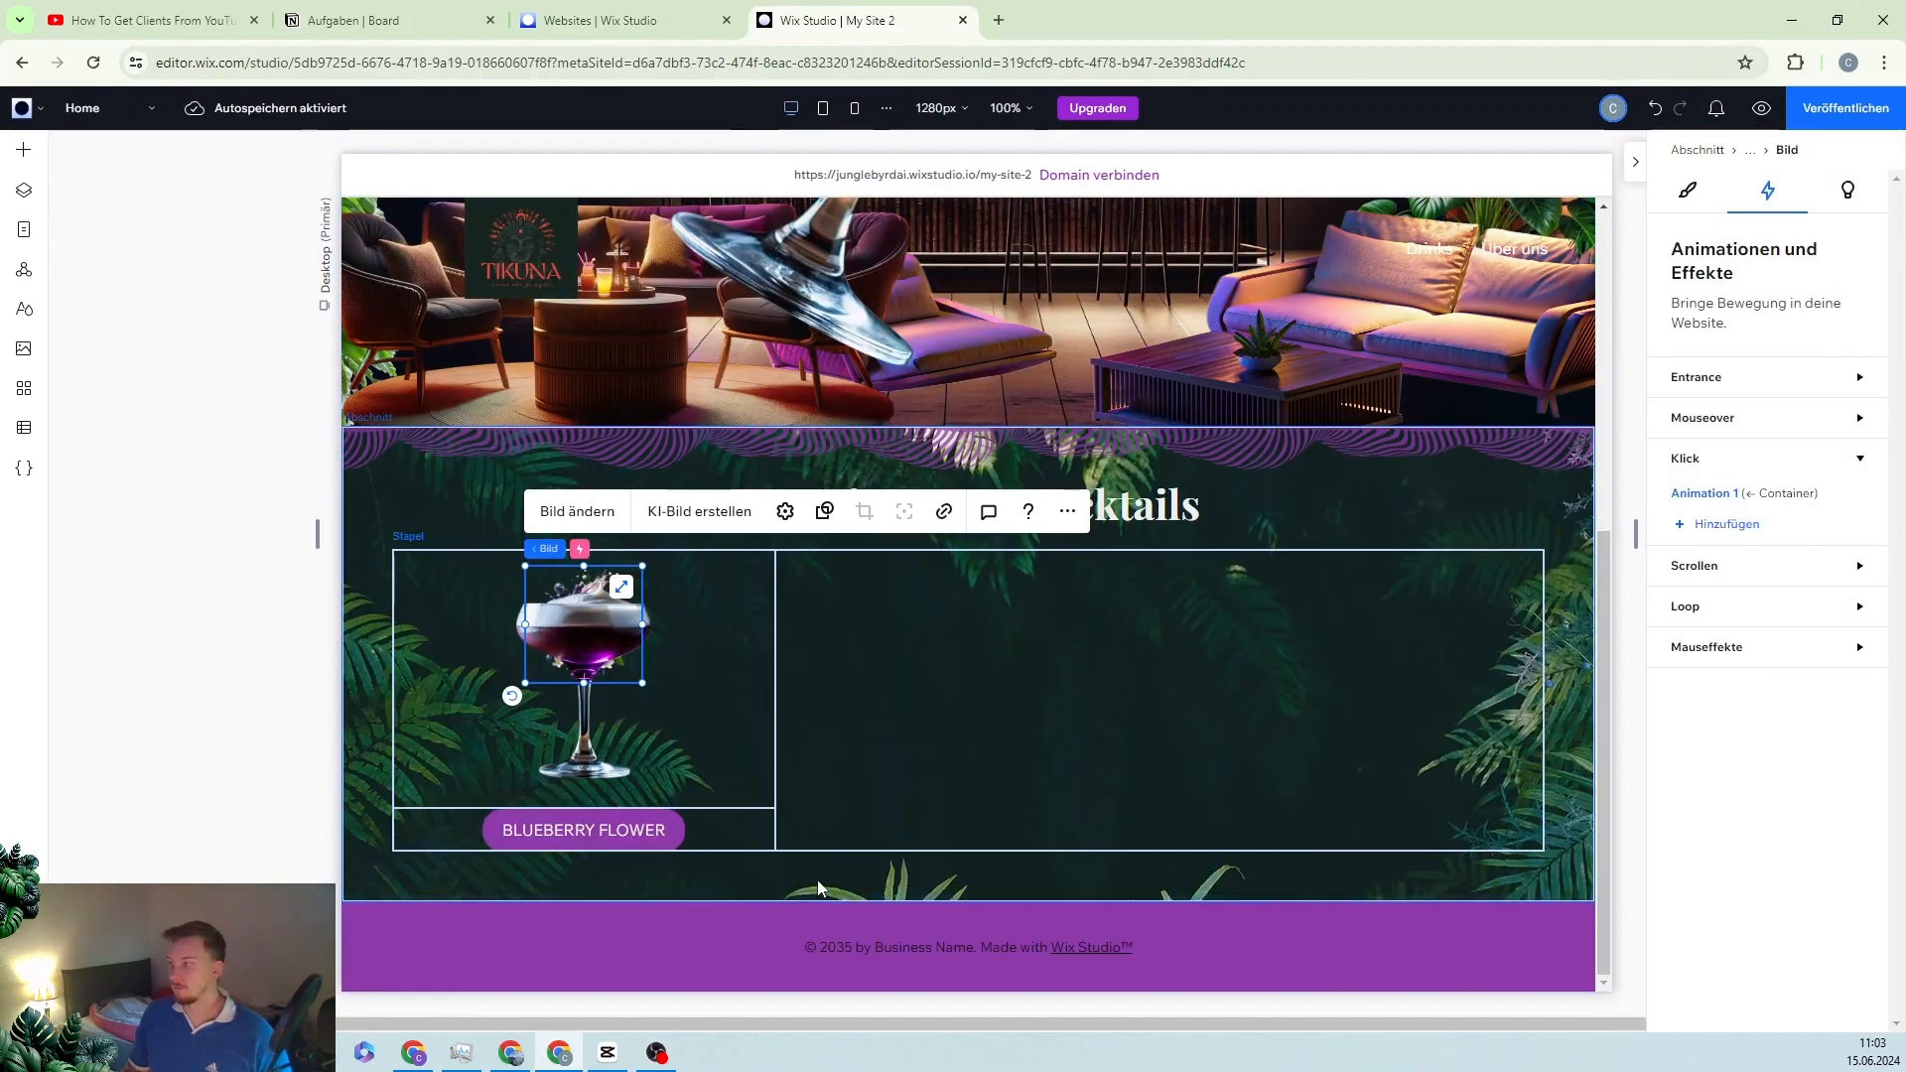
pyautogui.click(1678, 526)
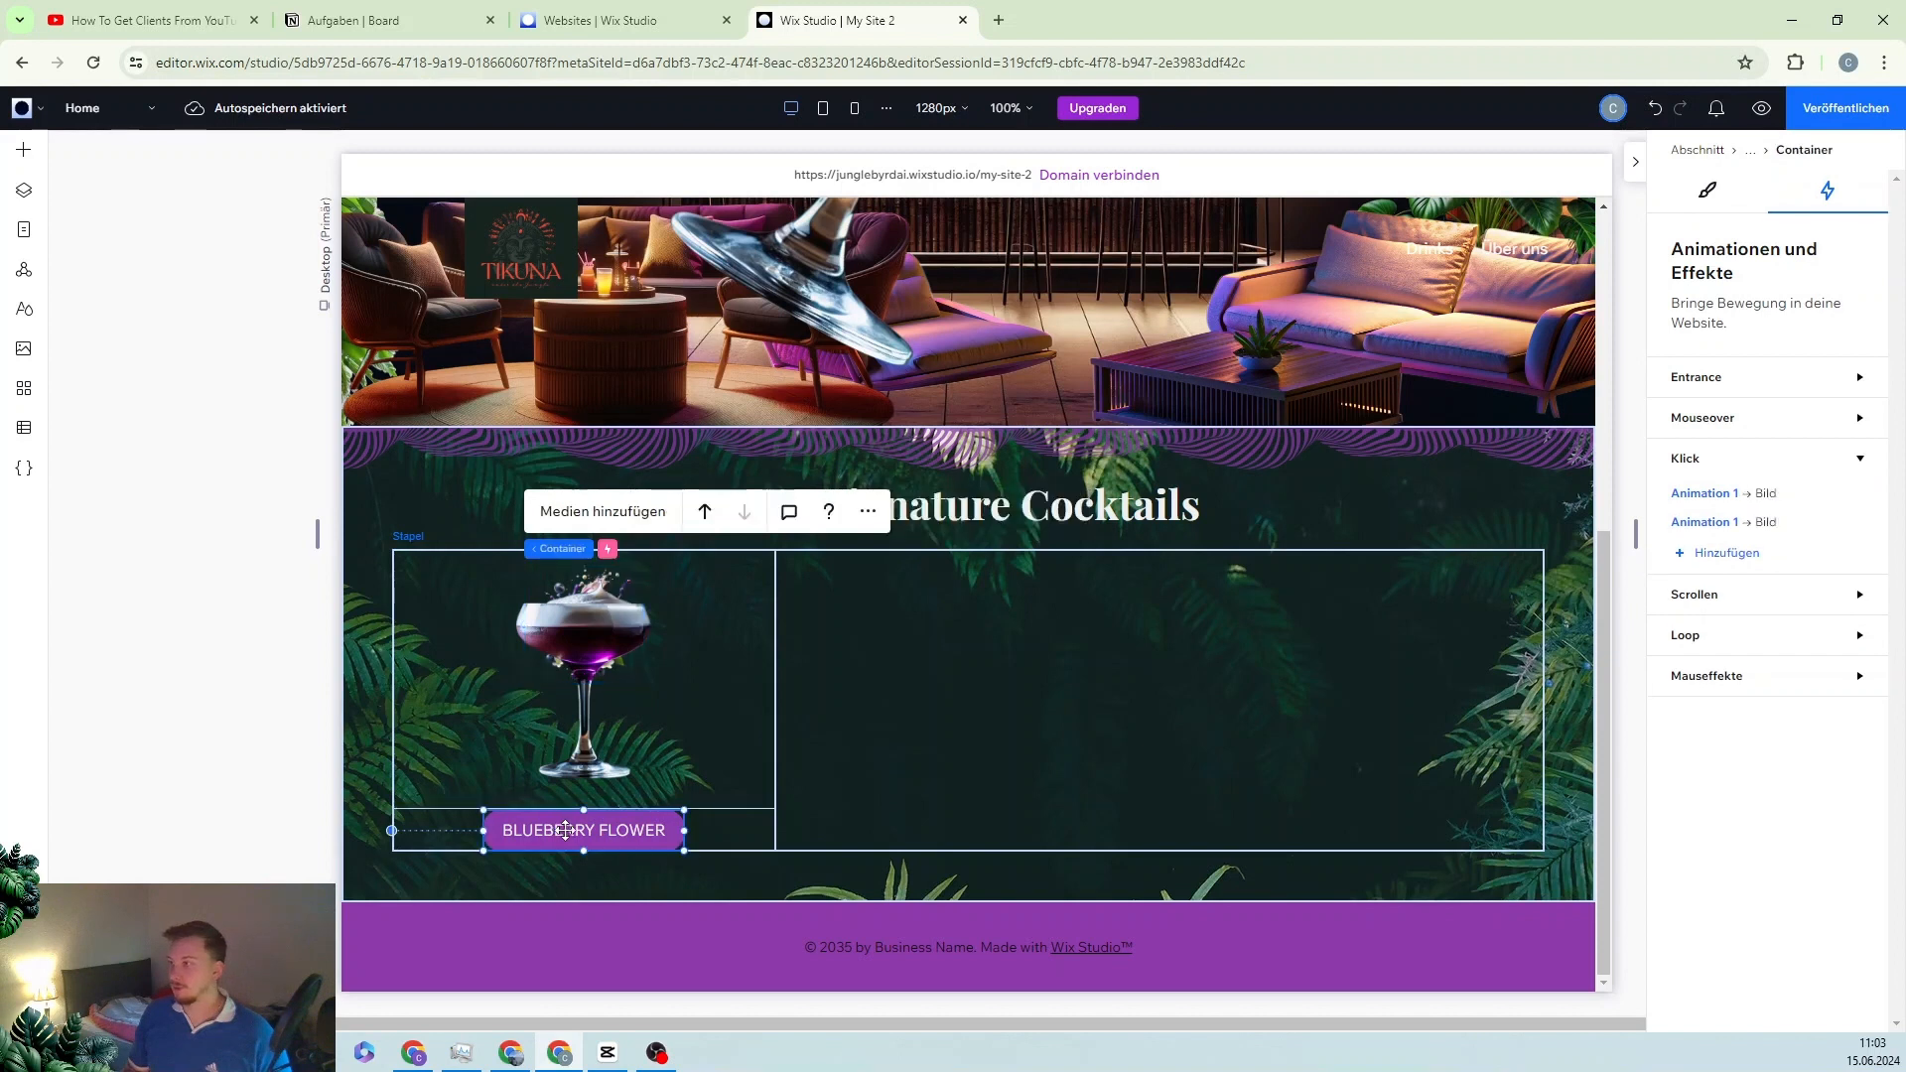
# Step: Add a -20 px horizontal shift (Übertragen X) to the image's Animation 1 click effect
pyautogui.click(1718, 526)
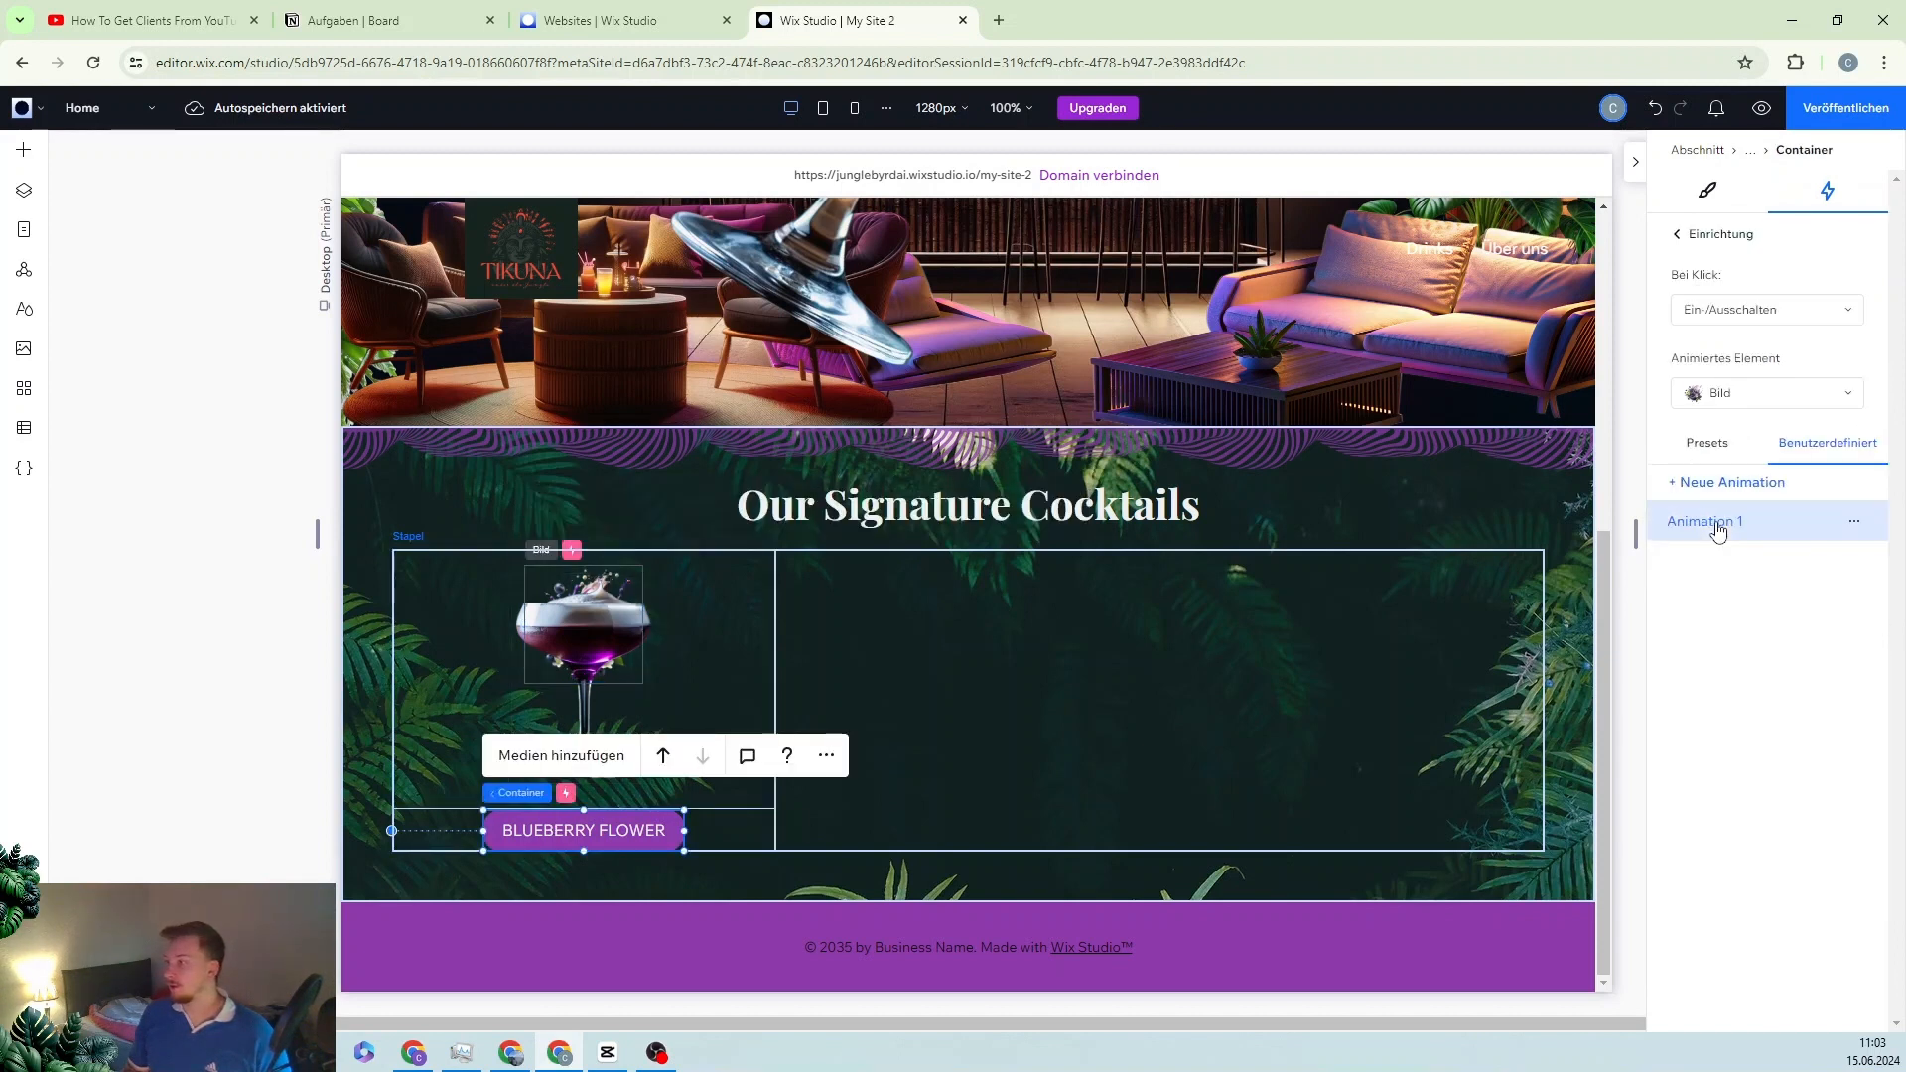
pyautogui.click(1854, 521)
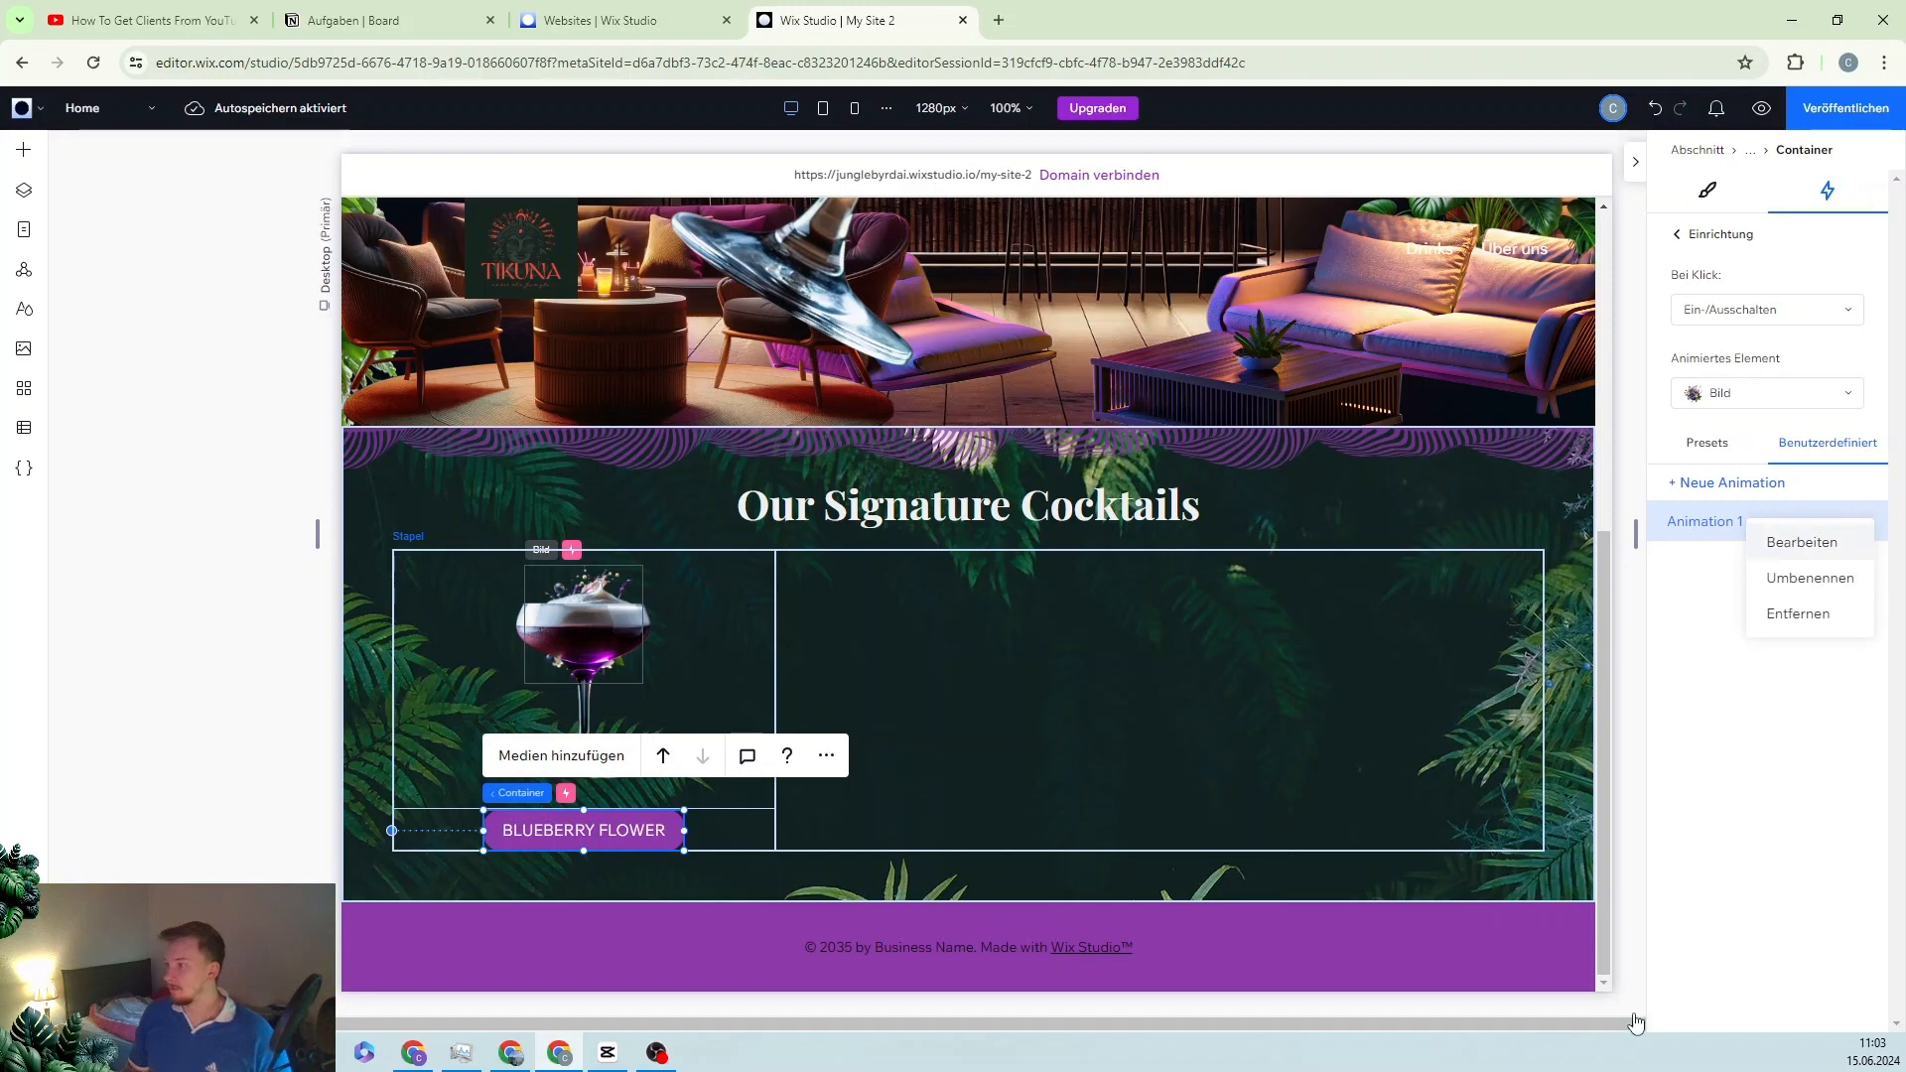
pyautogui.click(1790, 546)
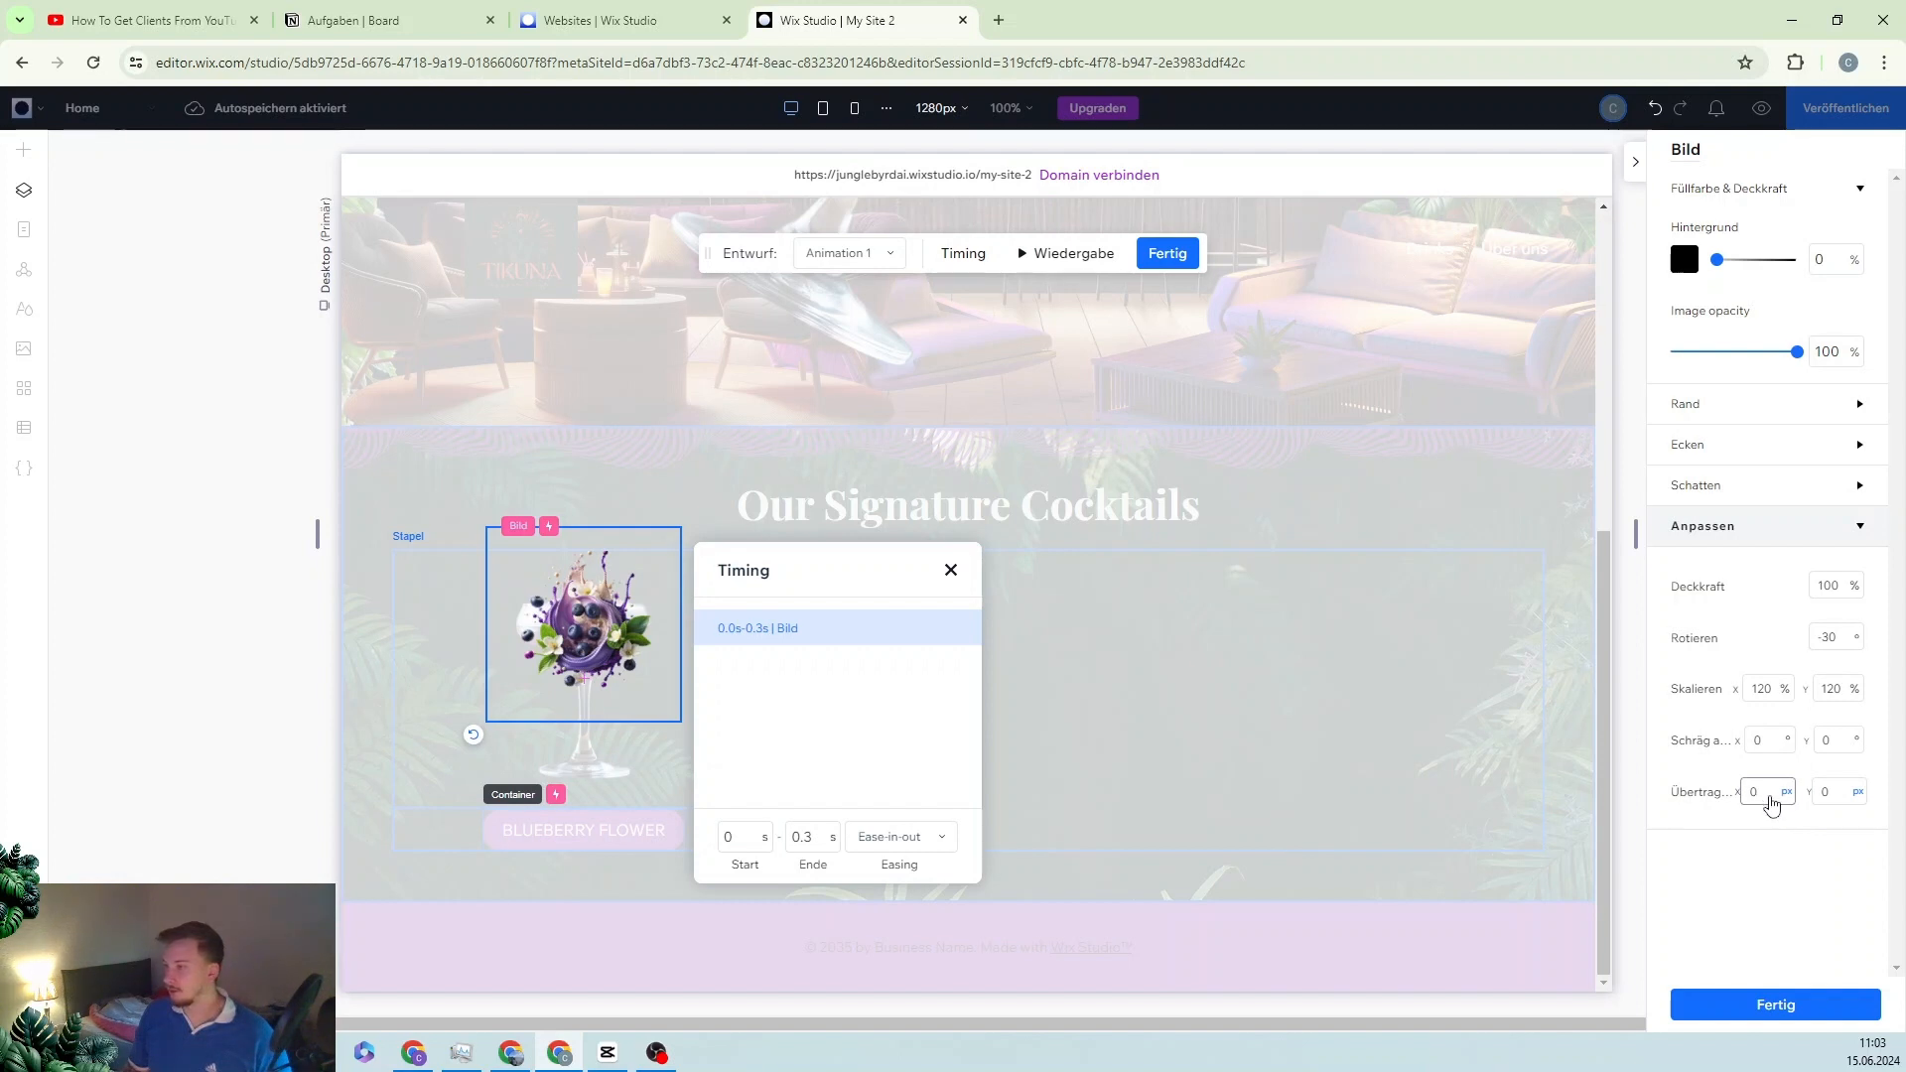
pyautogui.click(1763, 790)
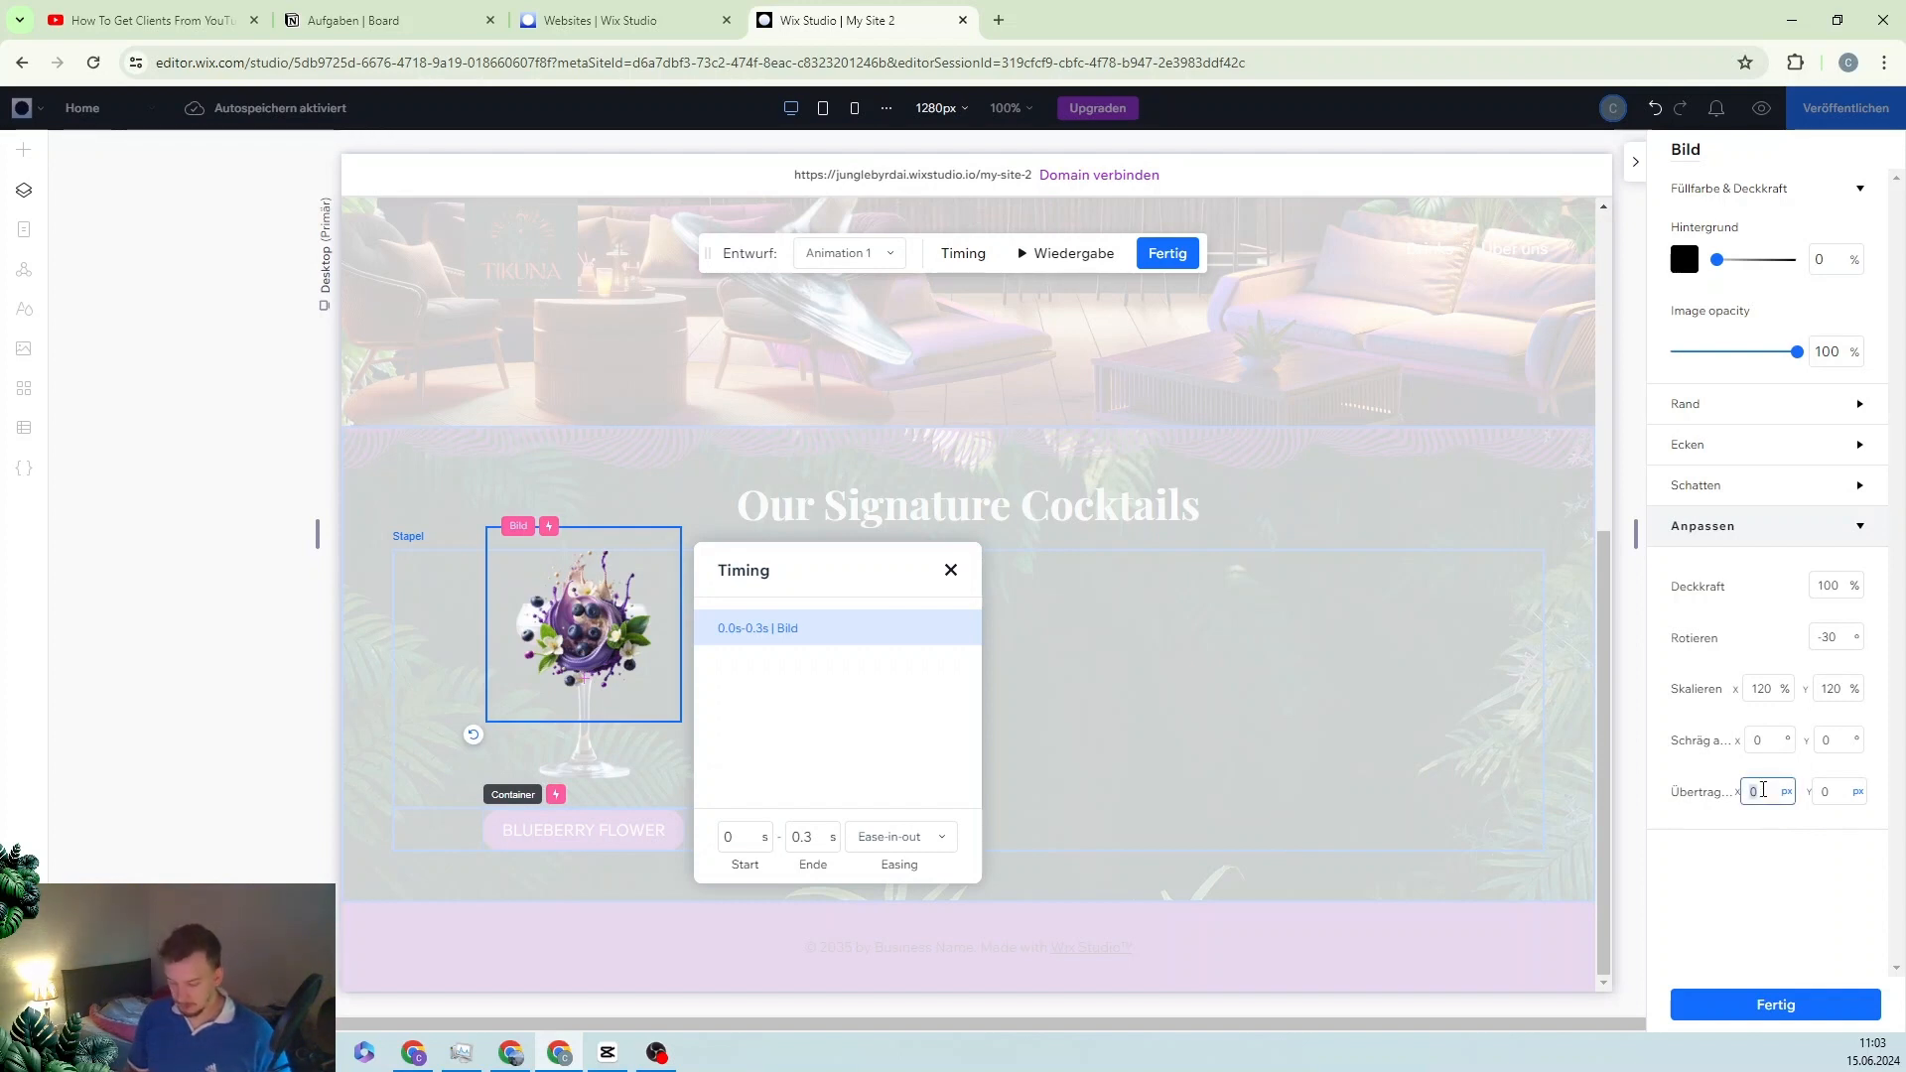
pyautogui.write('-20')
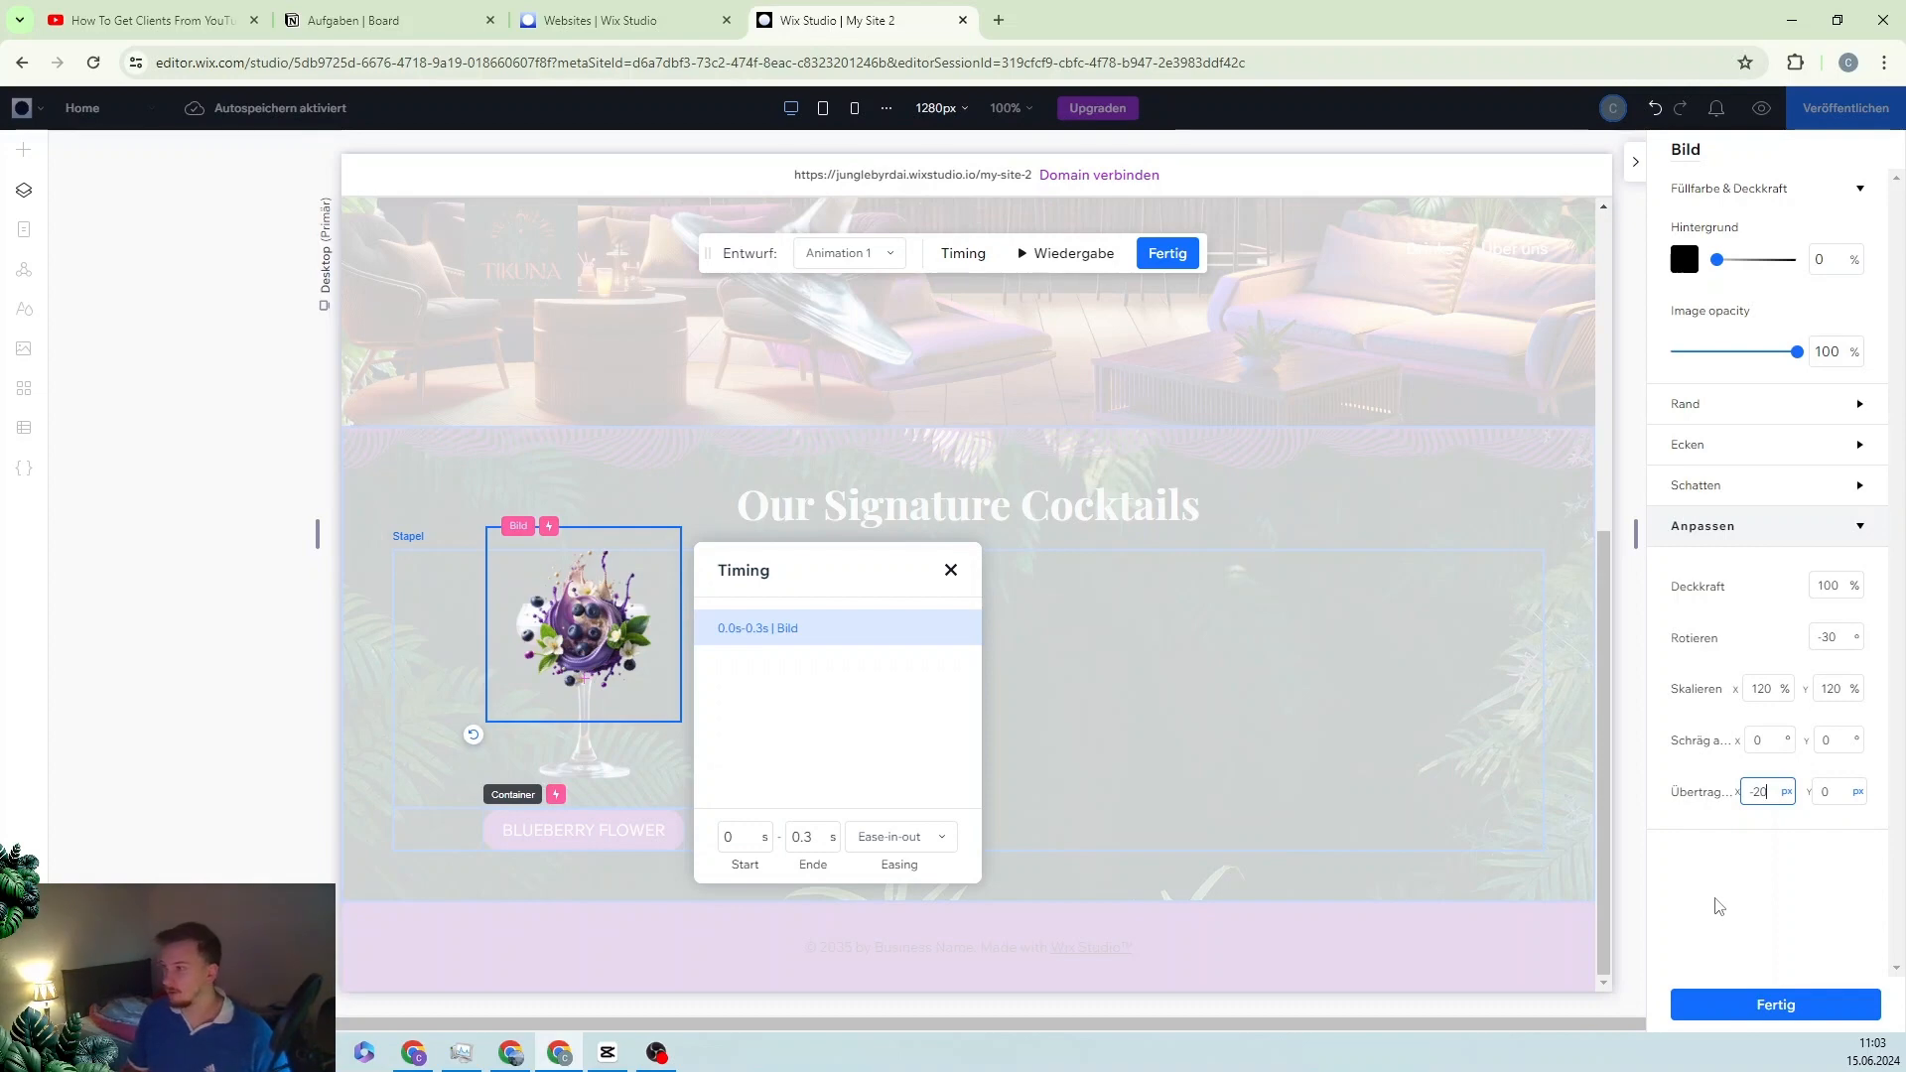
pyautogui.click(1719, 905)
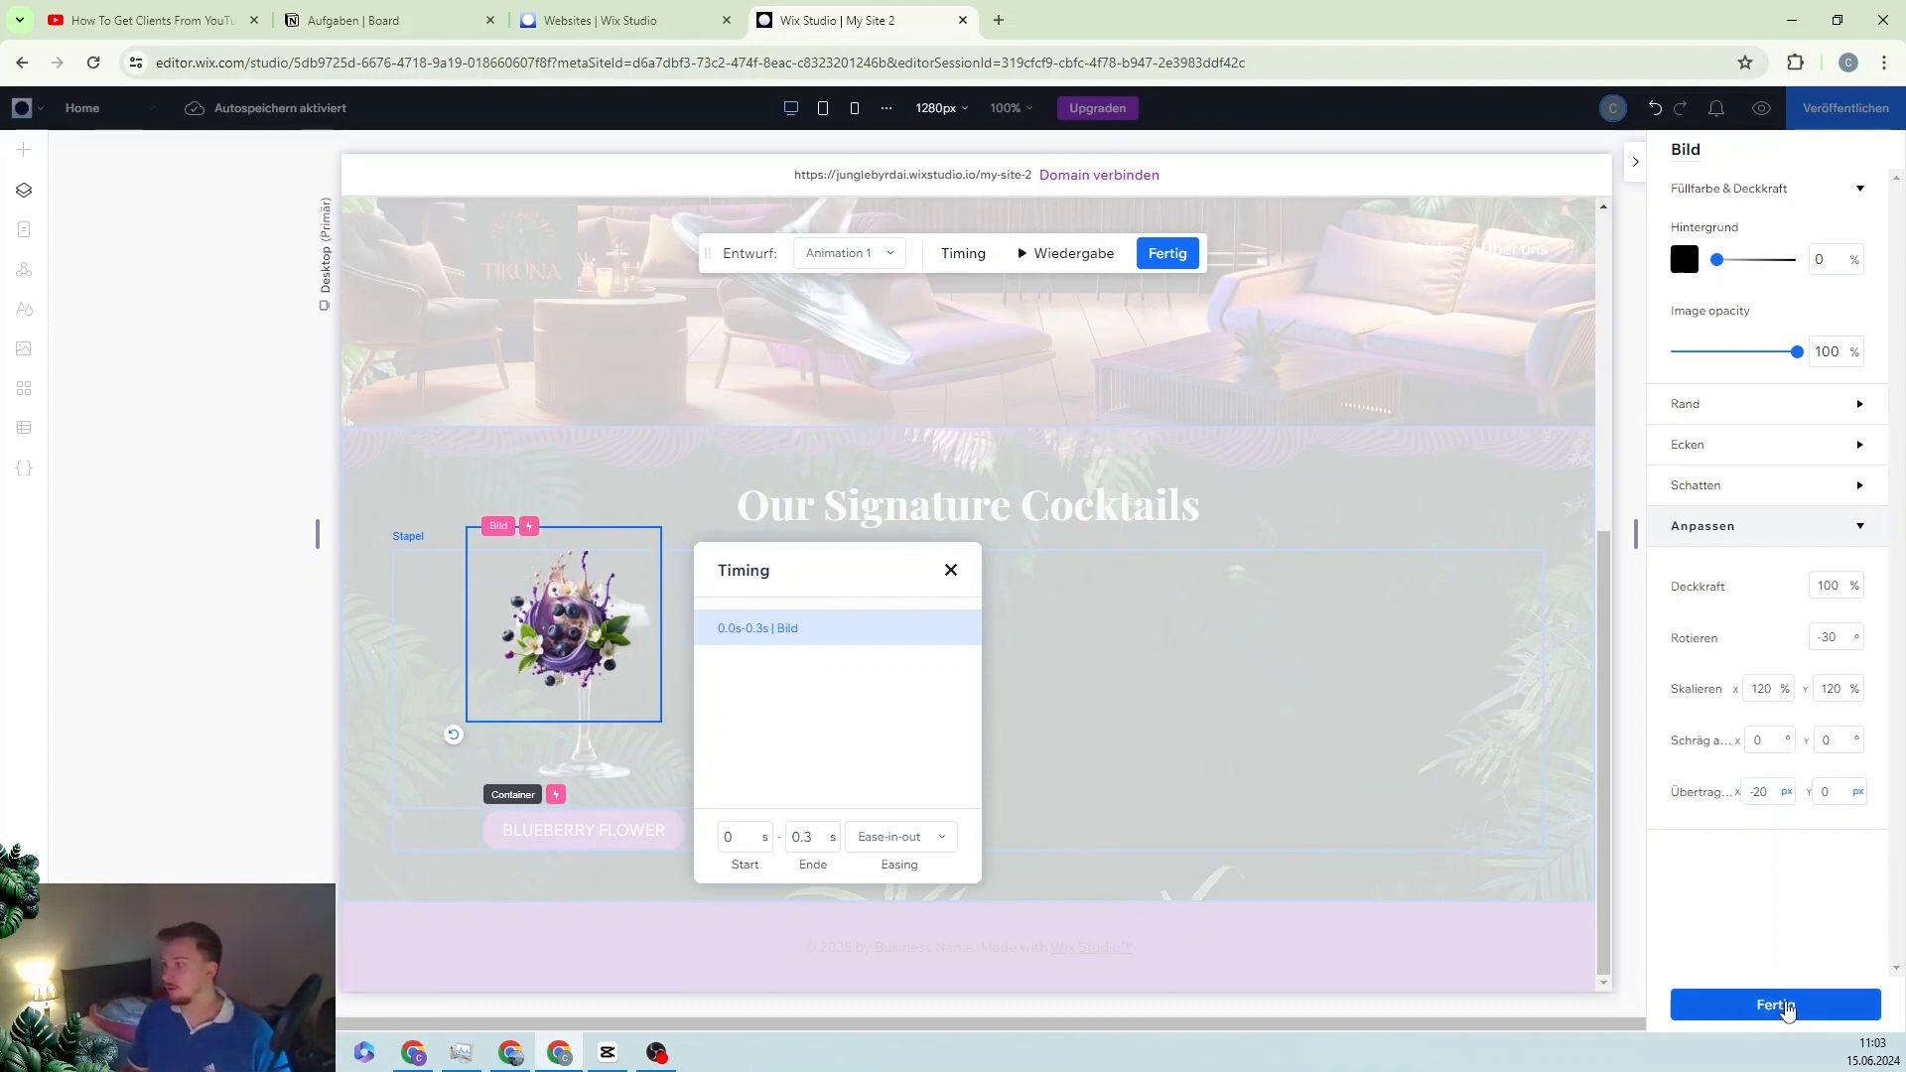
pyautogui.click(1786, 1004)
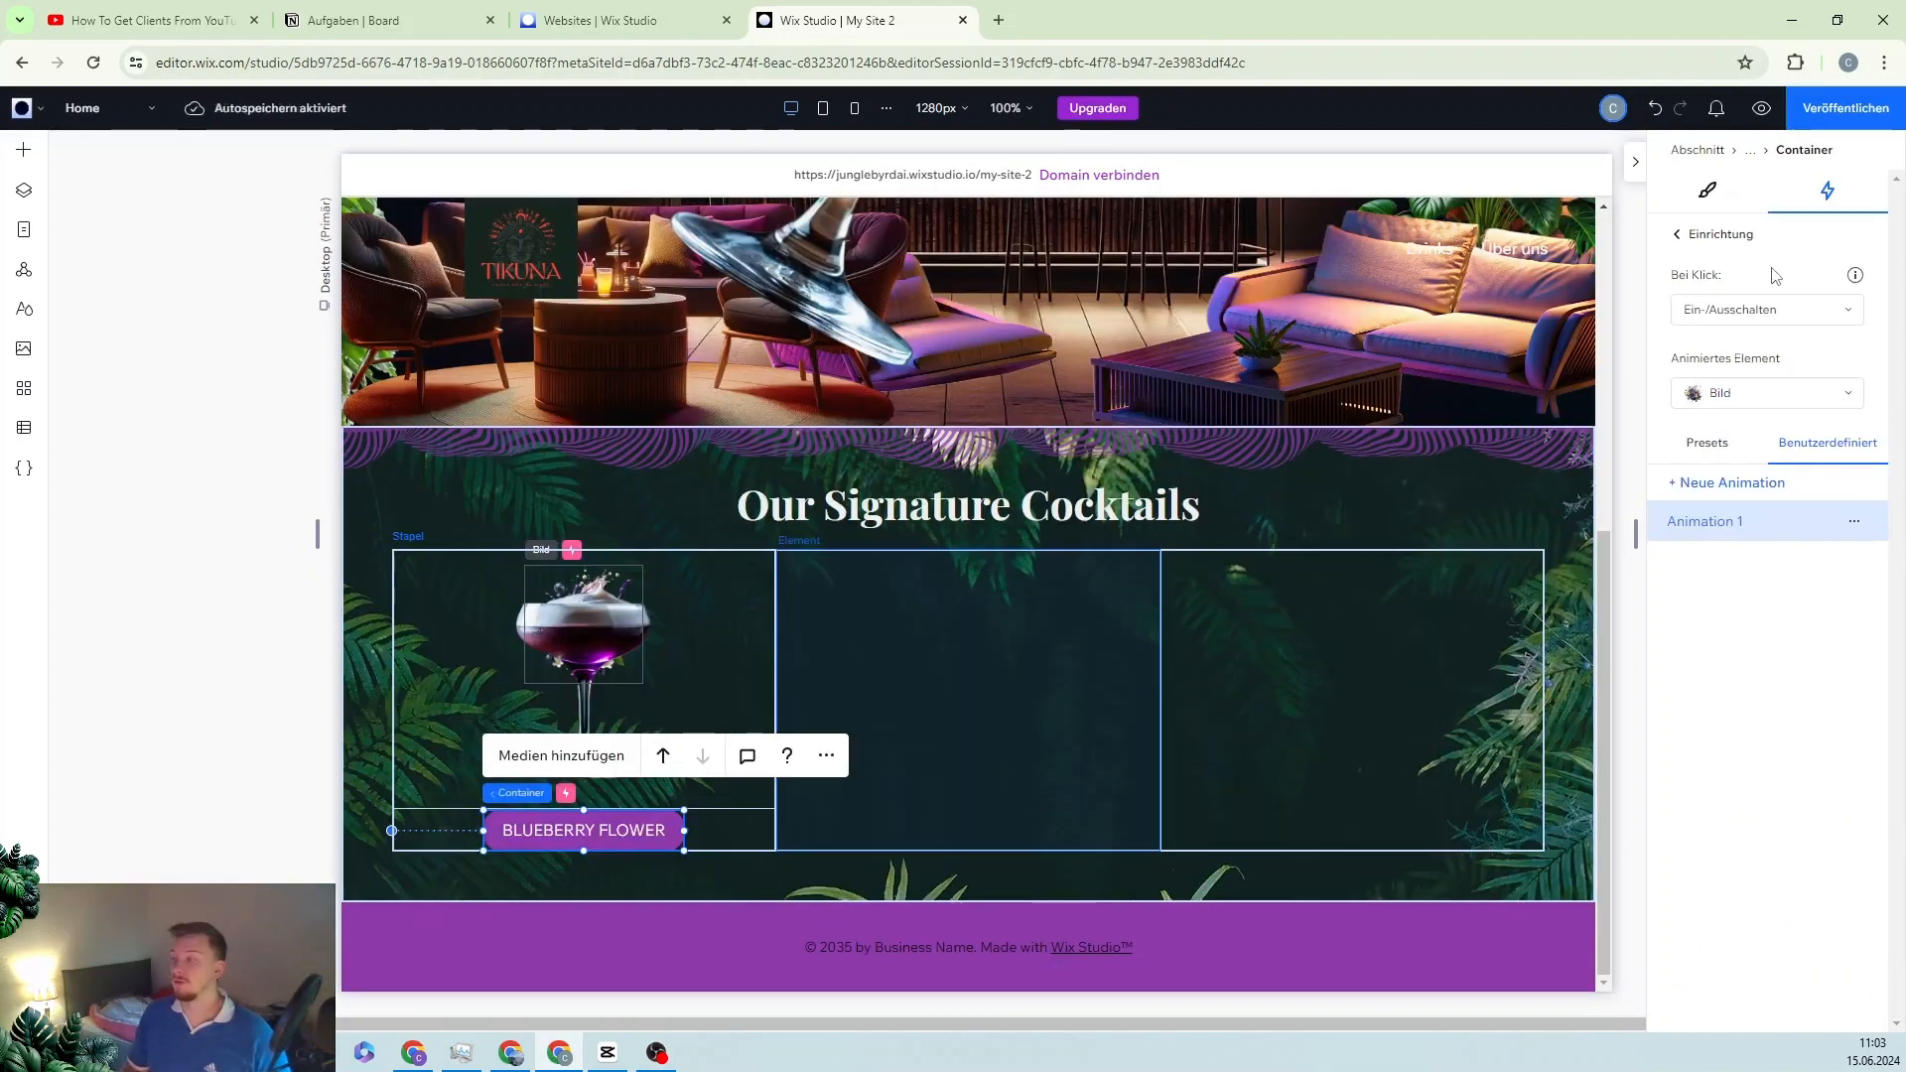
# Step: Preview the click animation, then return to the editor and select the cocktail card
pyautogui.click(1761, 108)
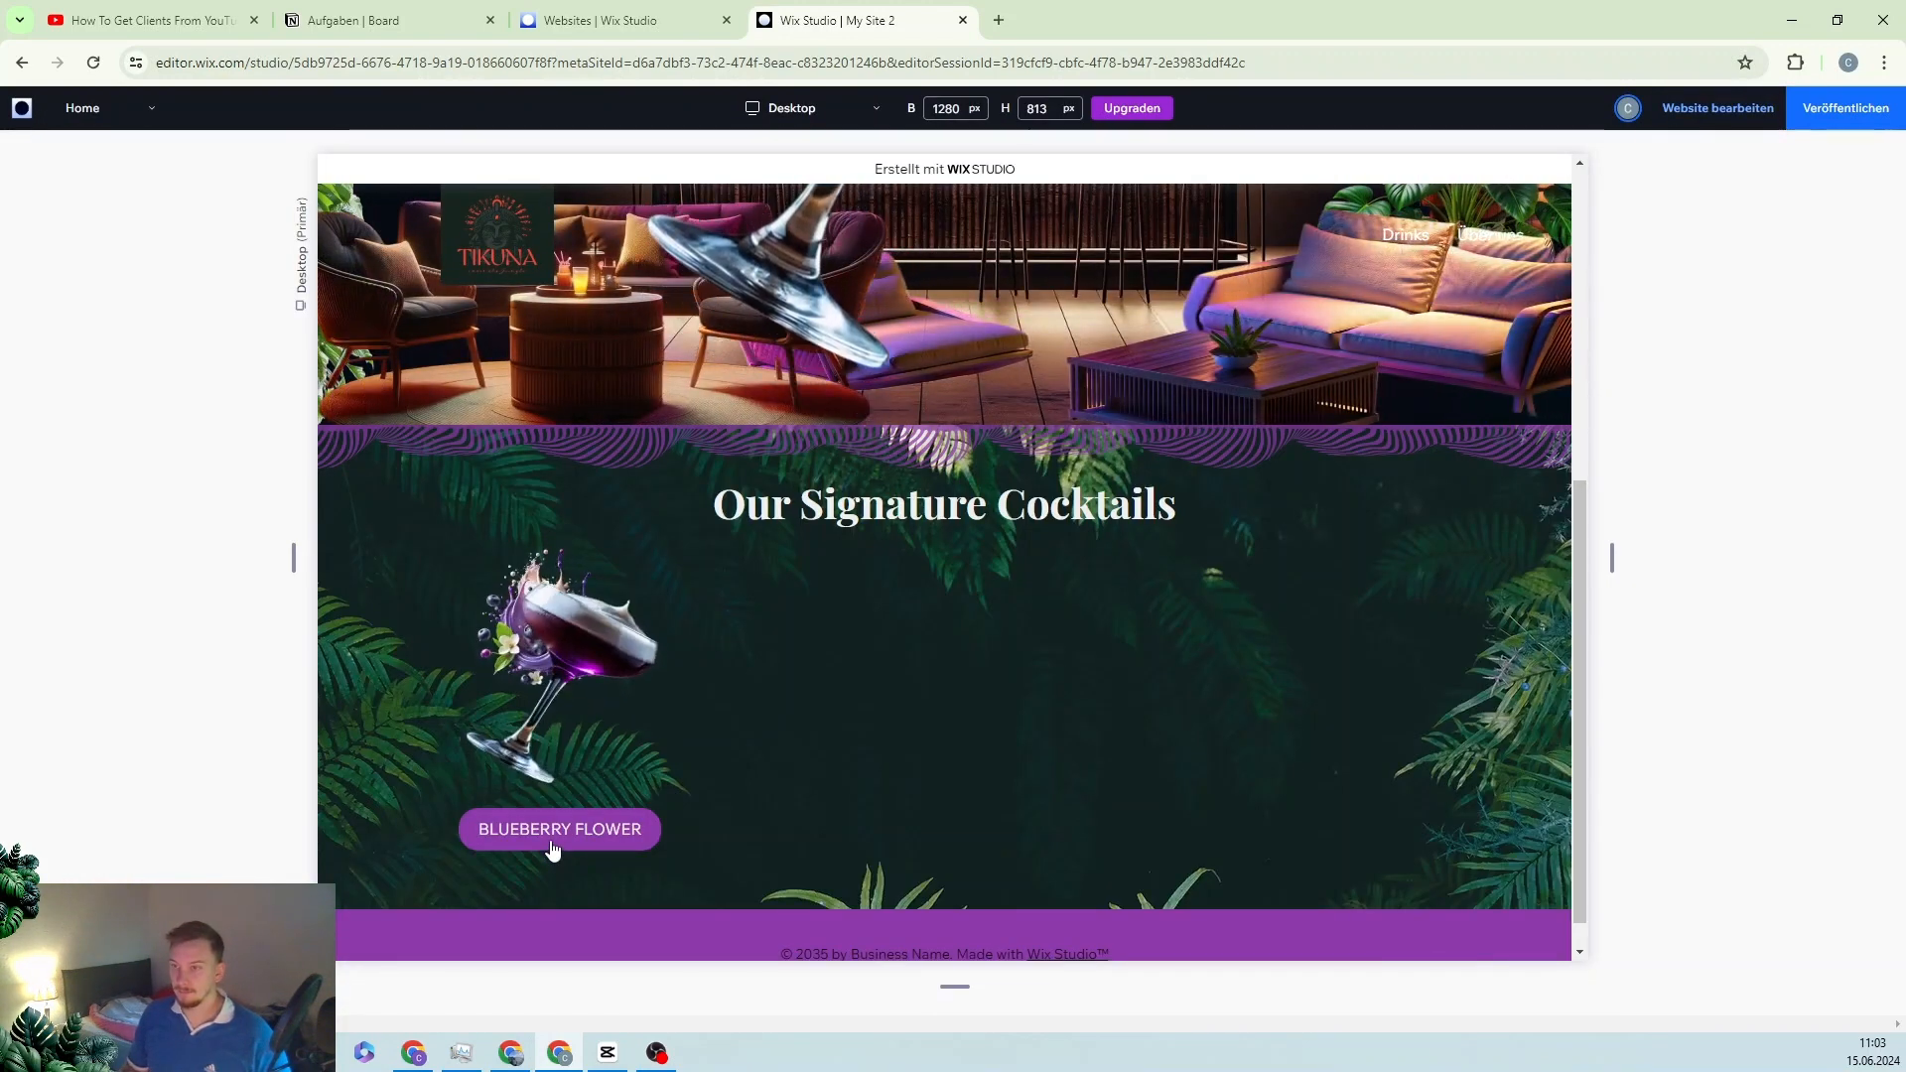
pyautogui.click(1719, 109)
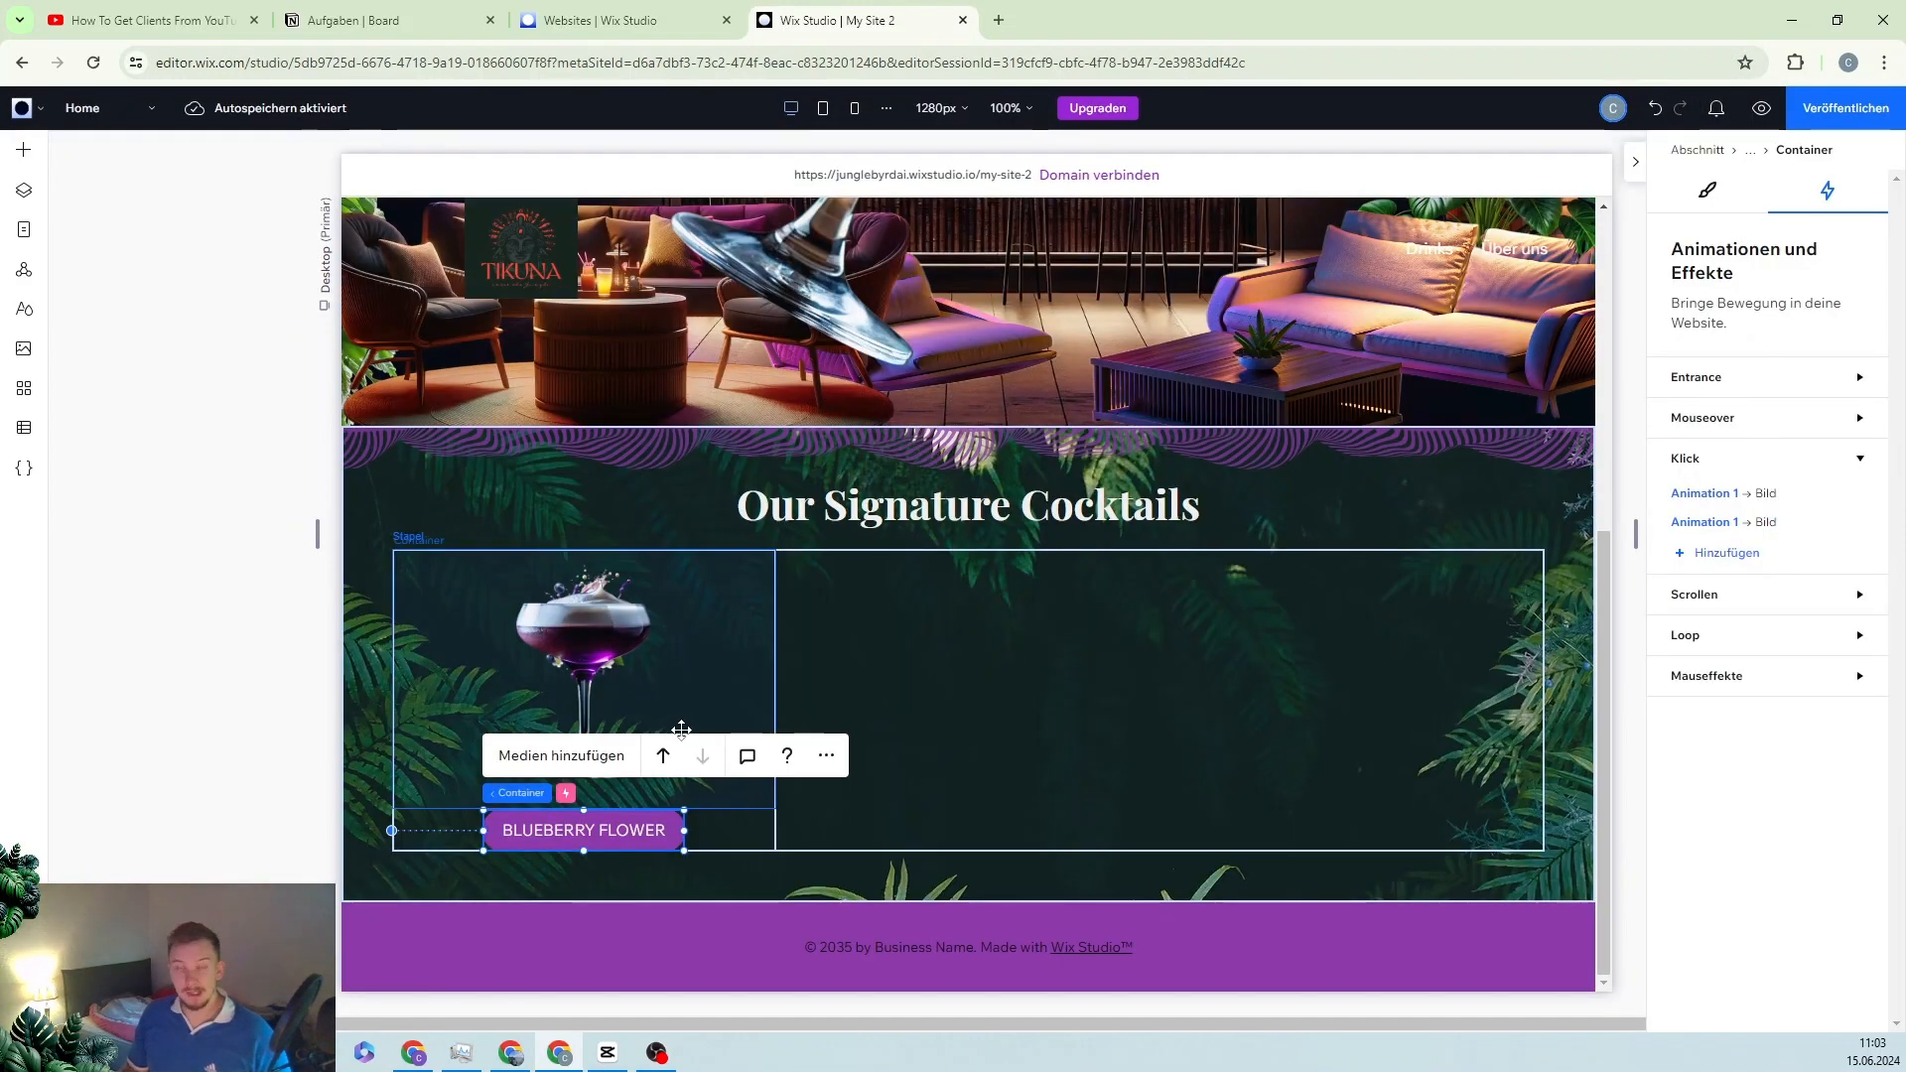
pyautogui.click(444, 623)
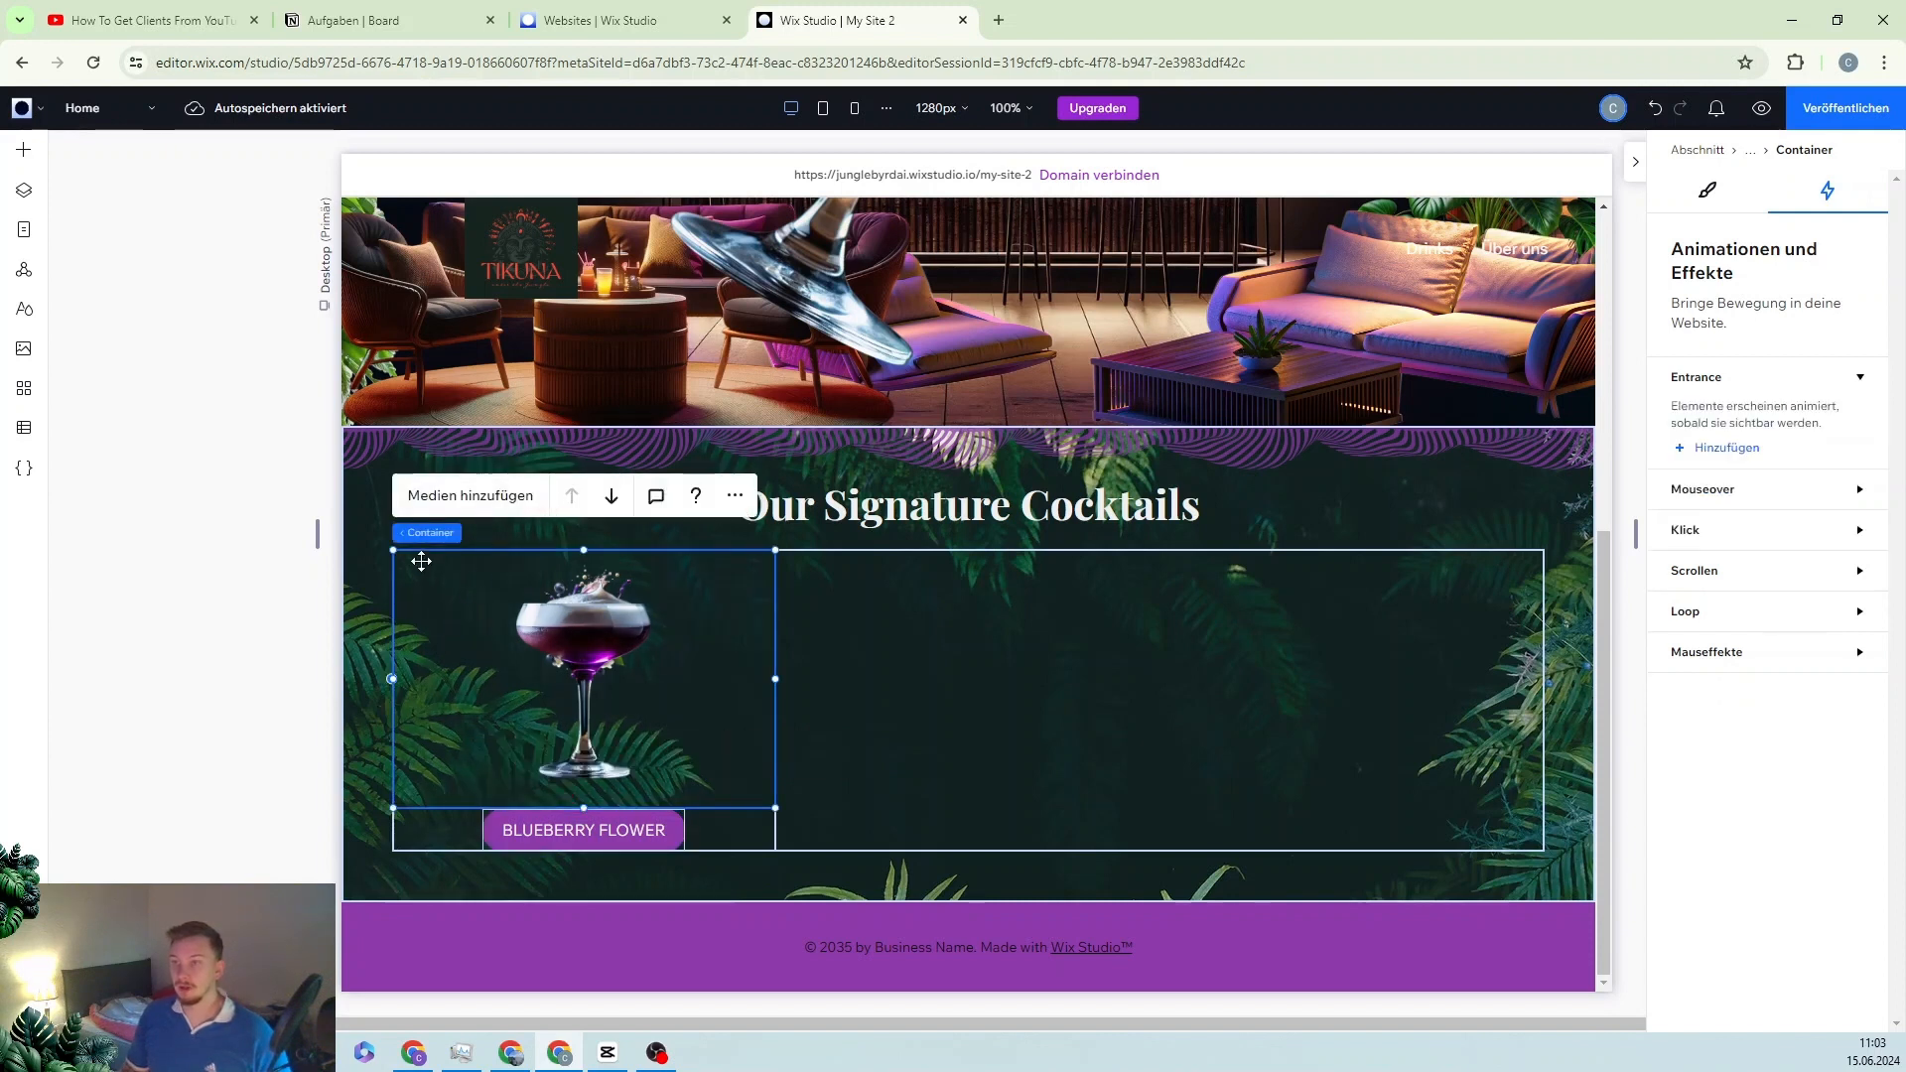
# Step: Duplicate the Blueberry Flower card stack and drag the copy into the second column
pyautogui.moveTo(478, 533)
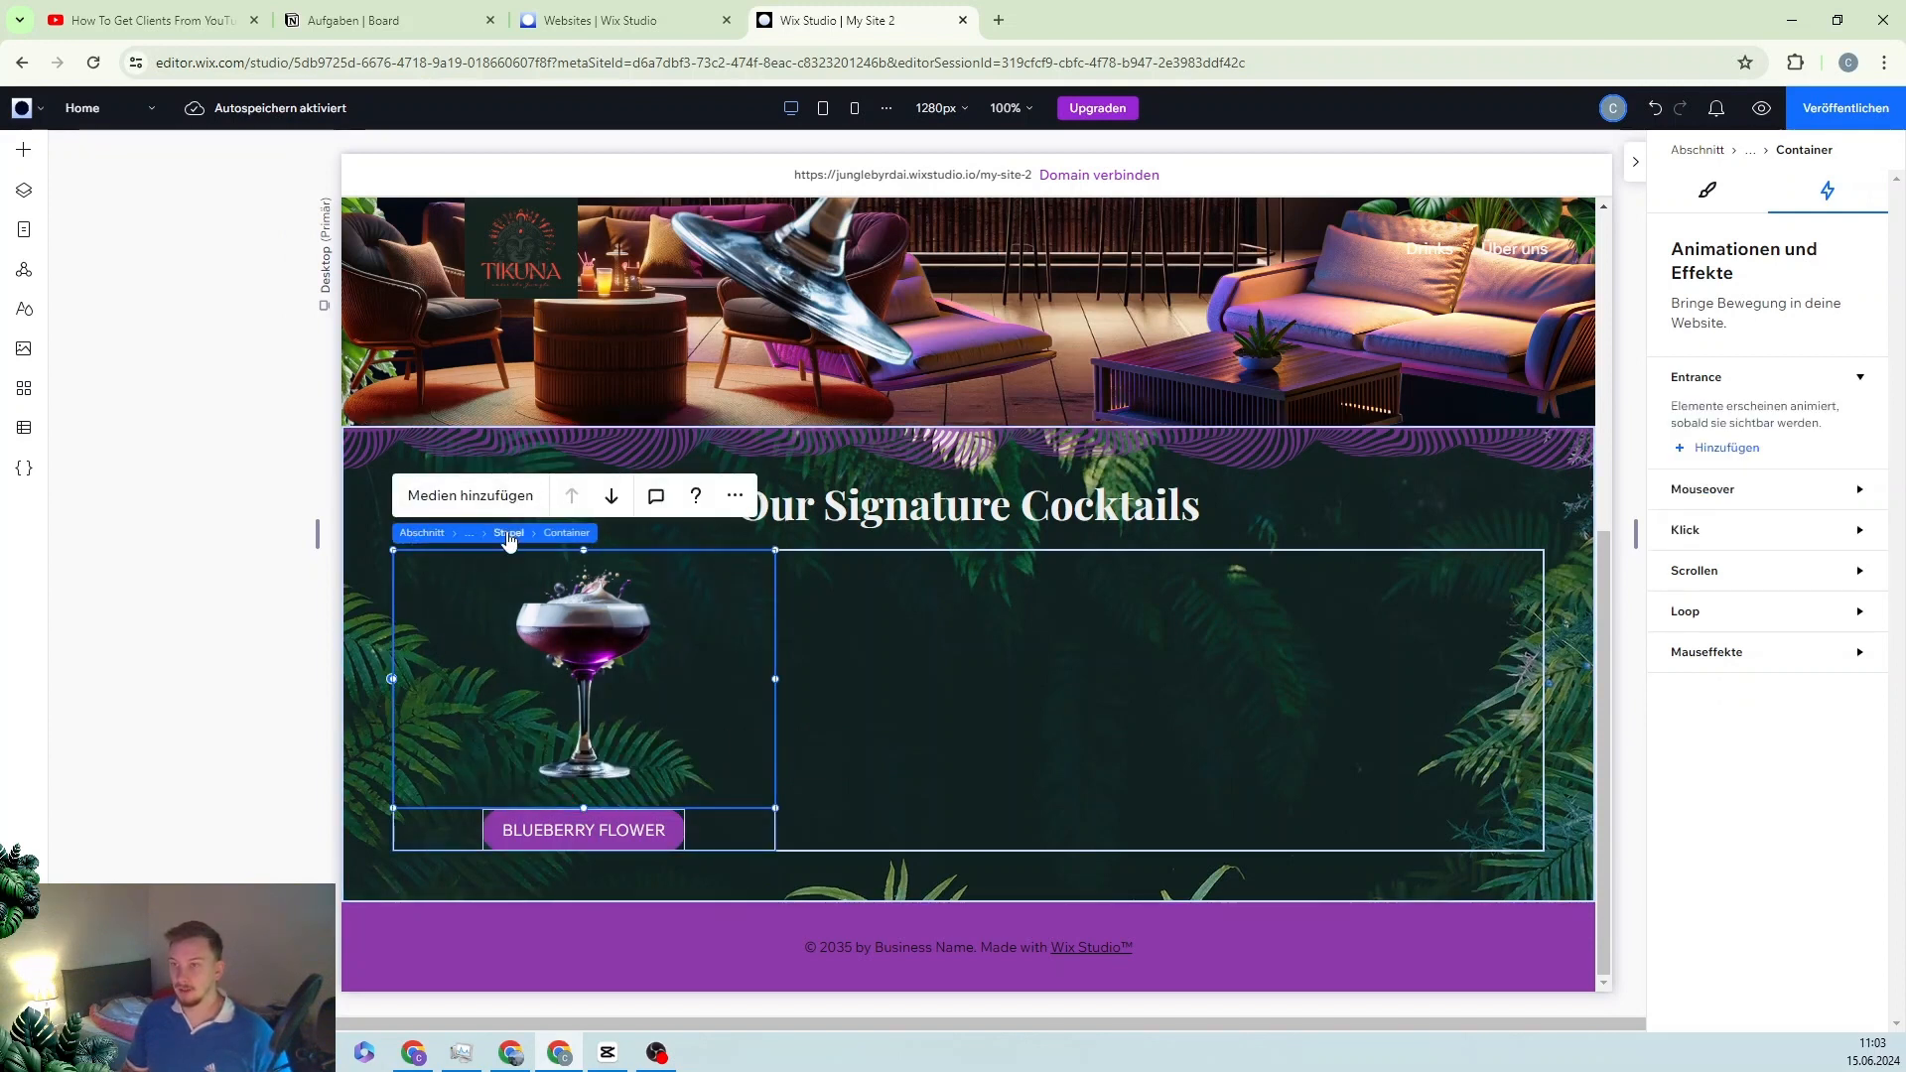
pyautogui.click(507, 533)
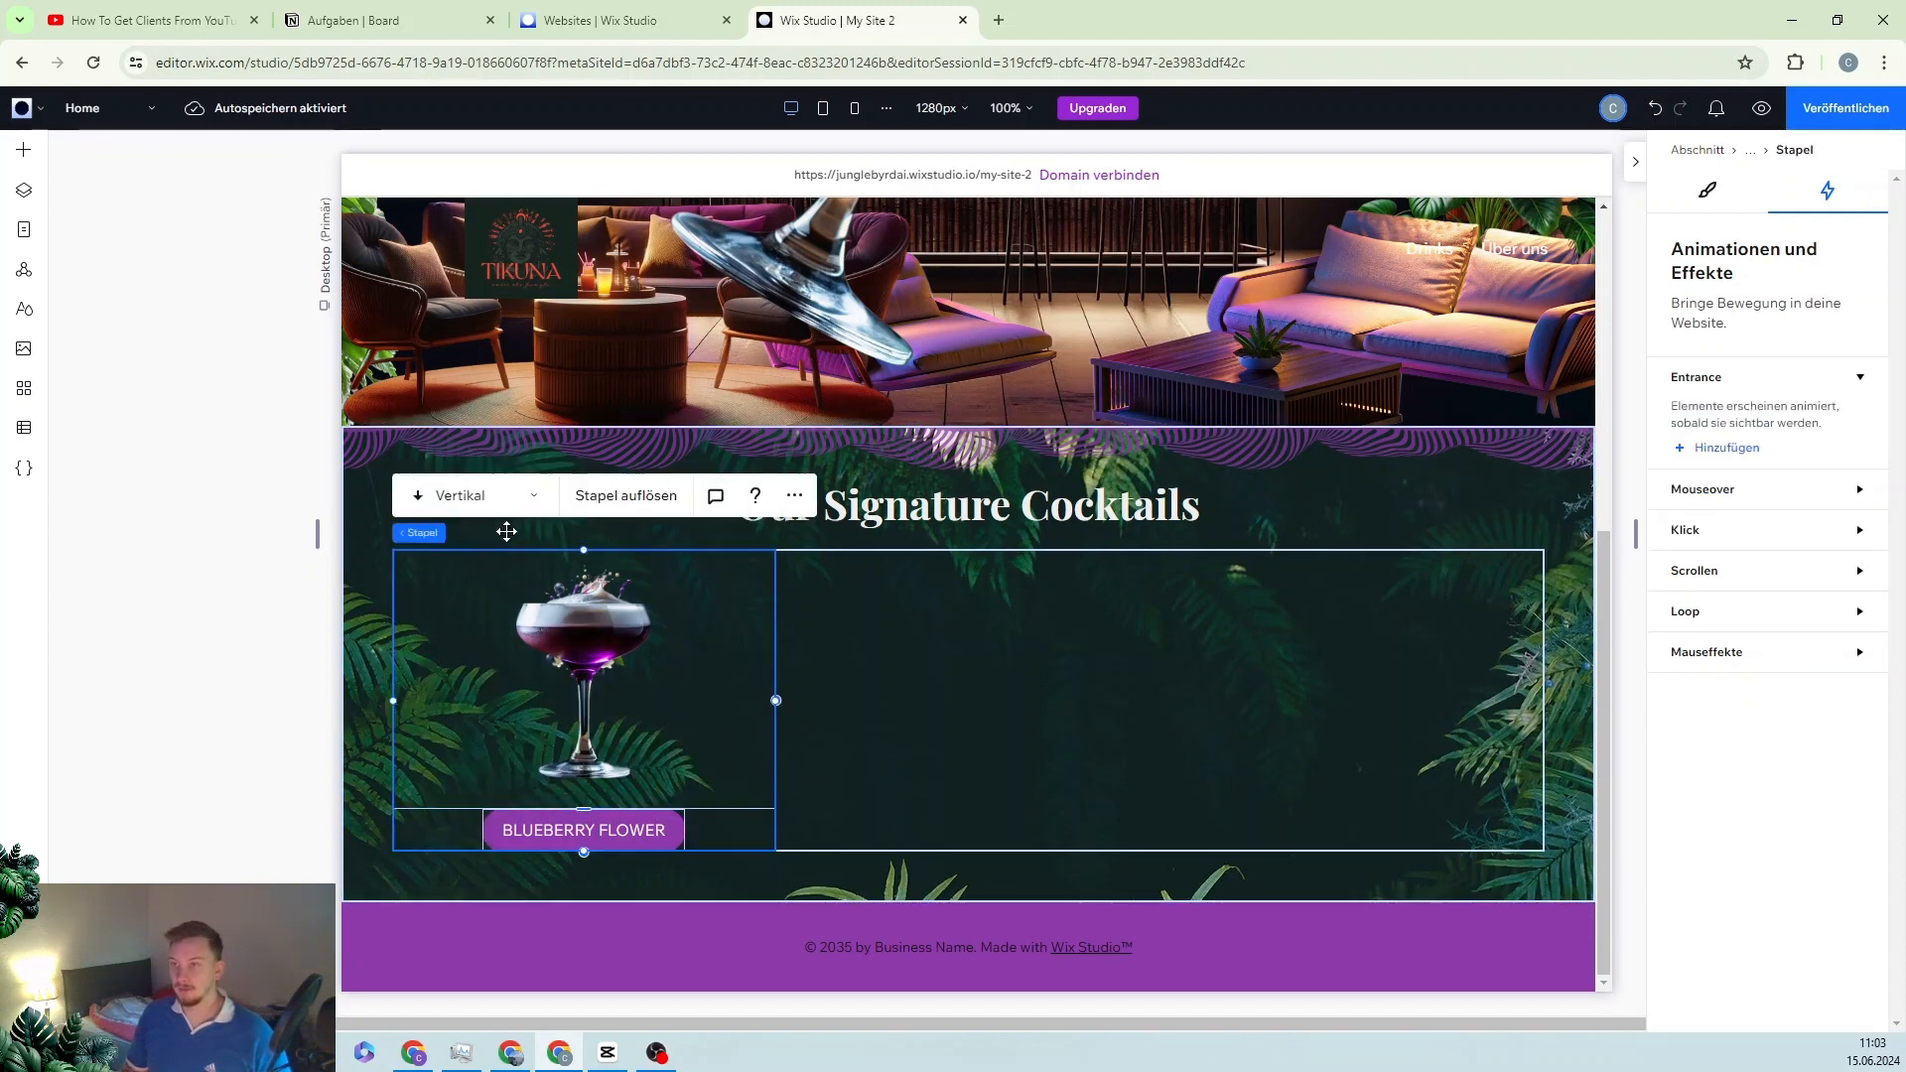
pyautogui.click(794, 495)
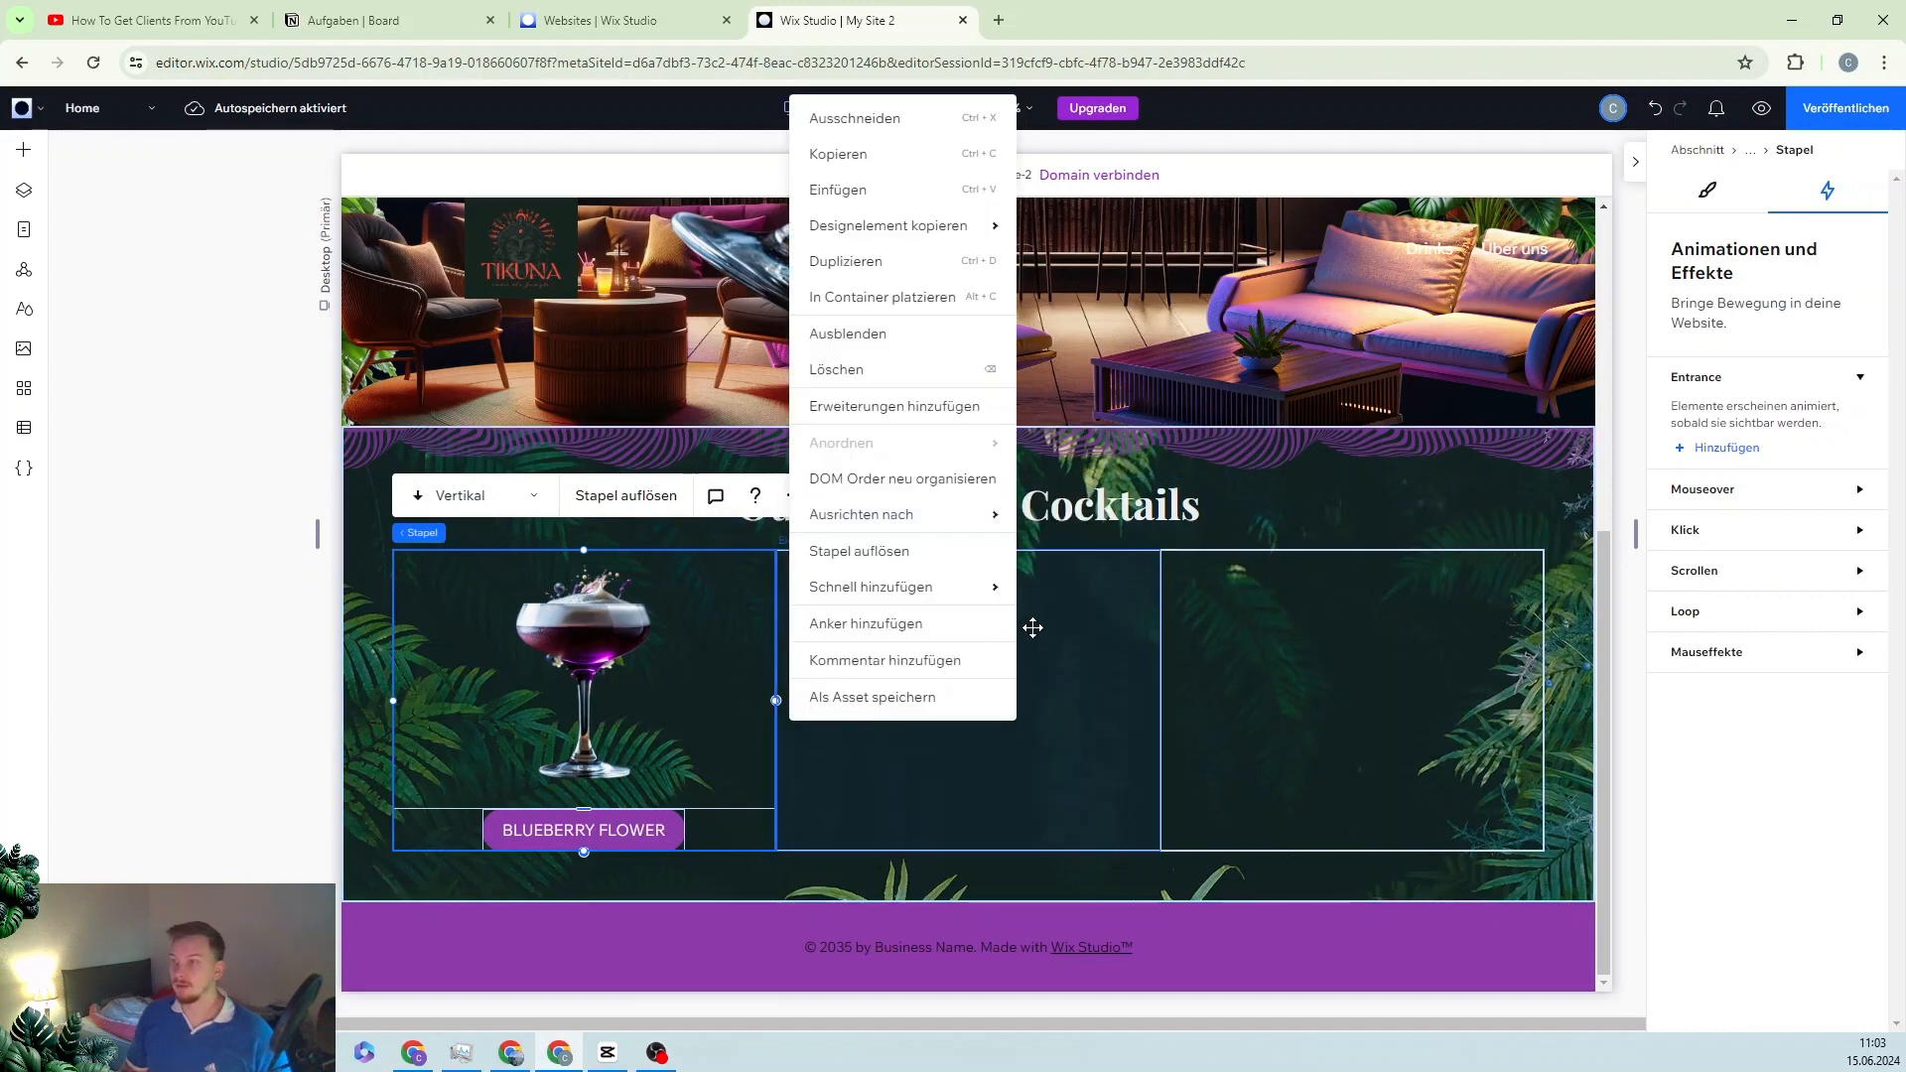
pyautogui.click(874, 261)
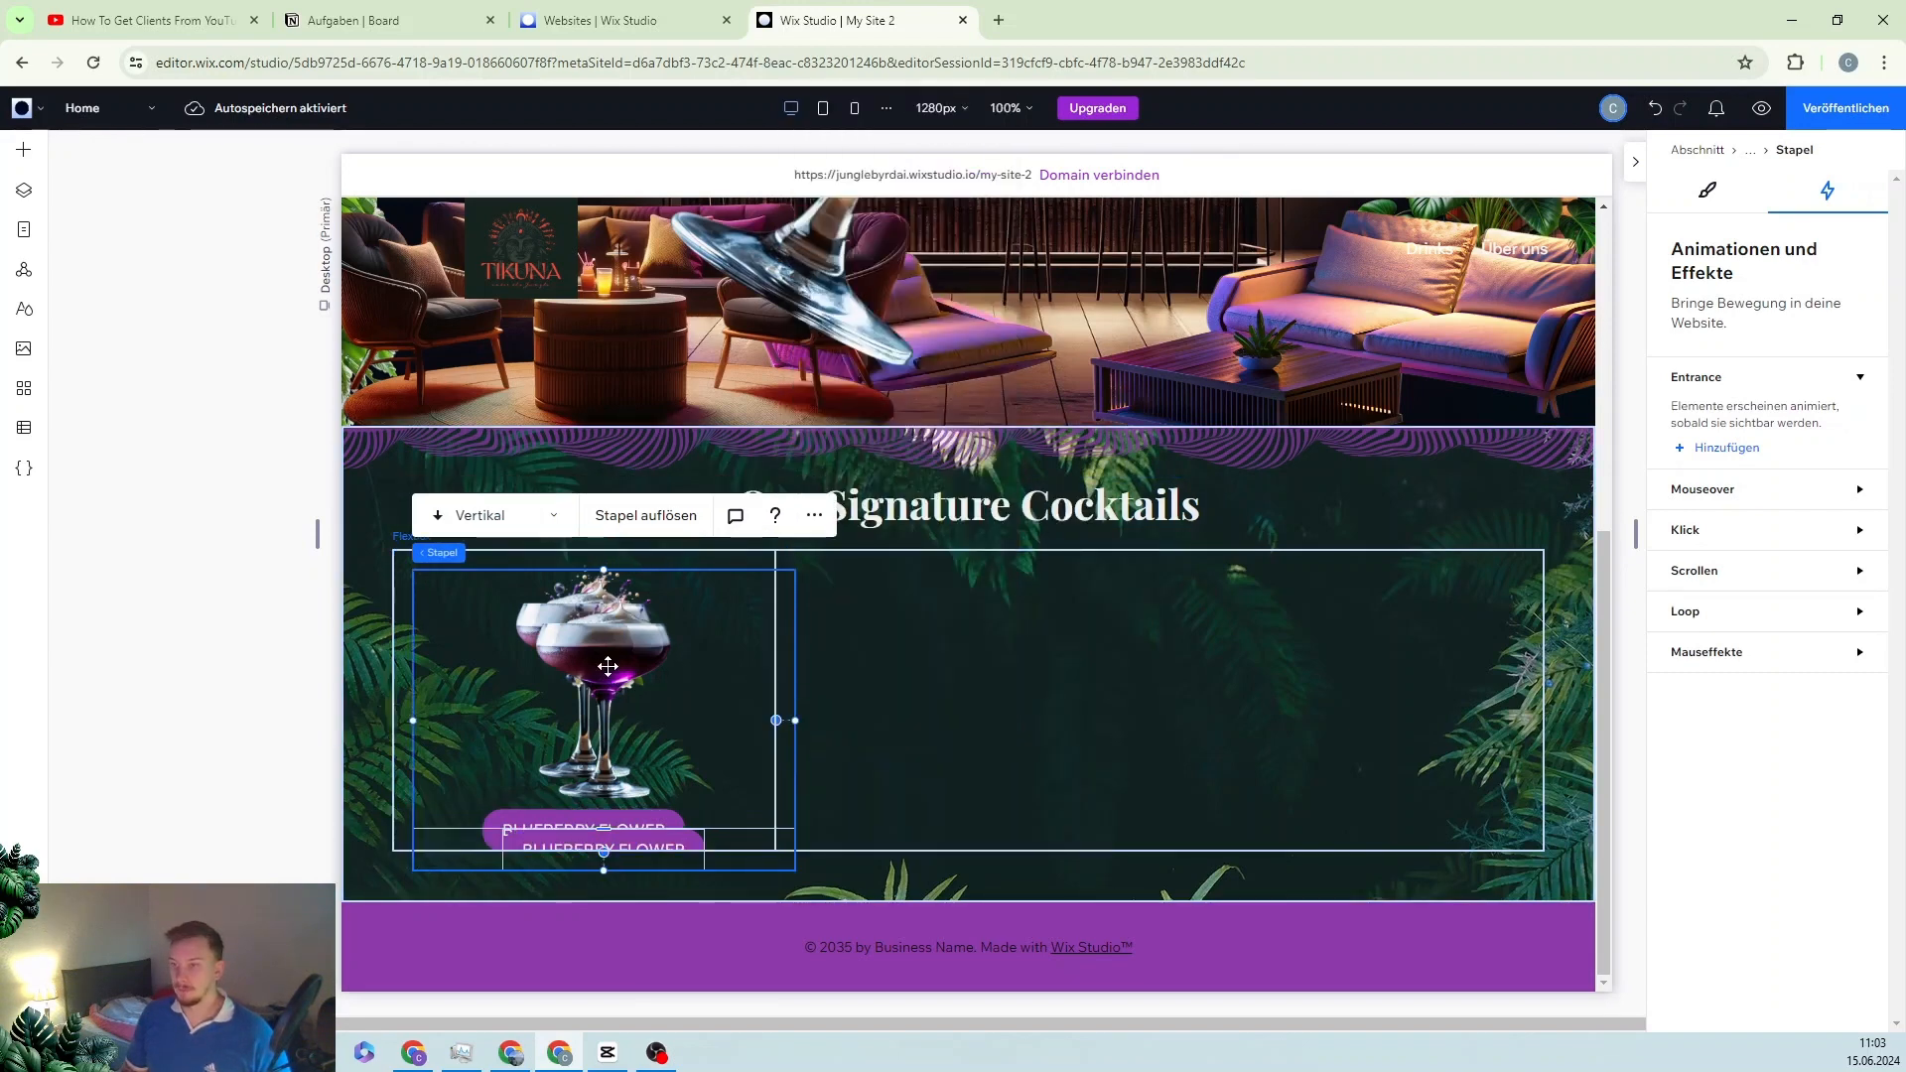
pyautogui.moveTo(611, 683); pyautogui.dragTo(972, 650)
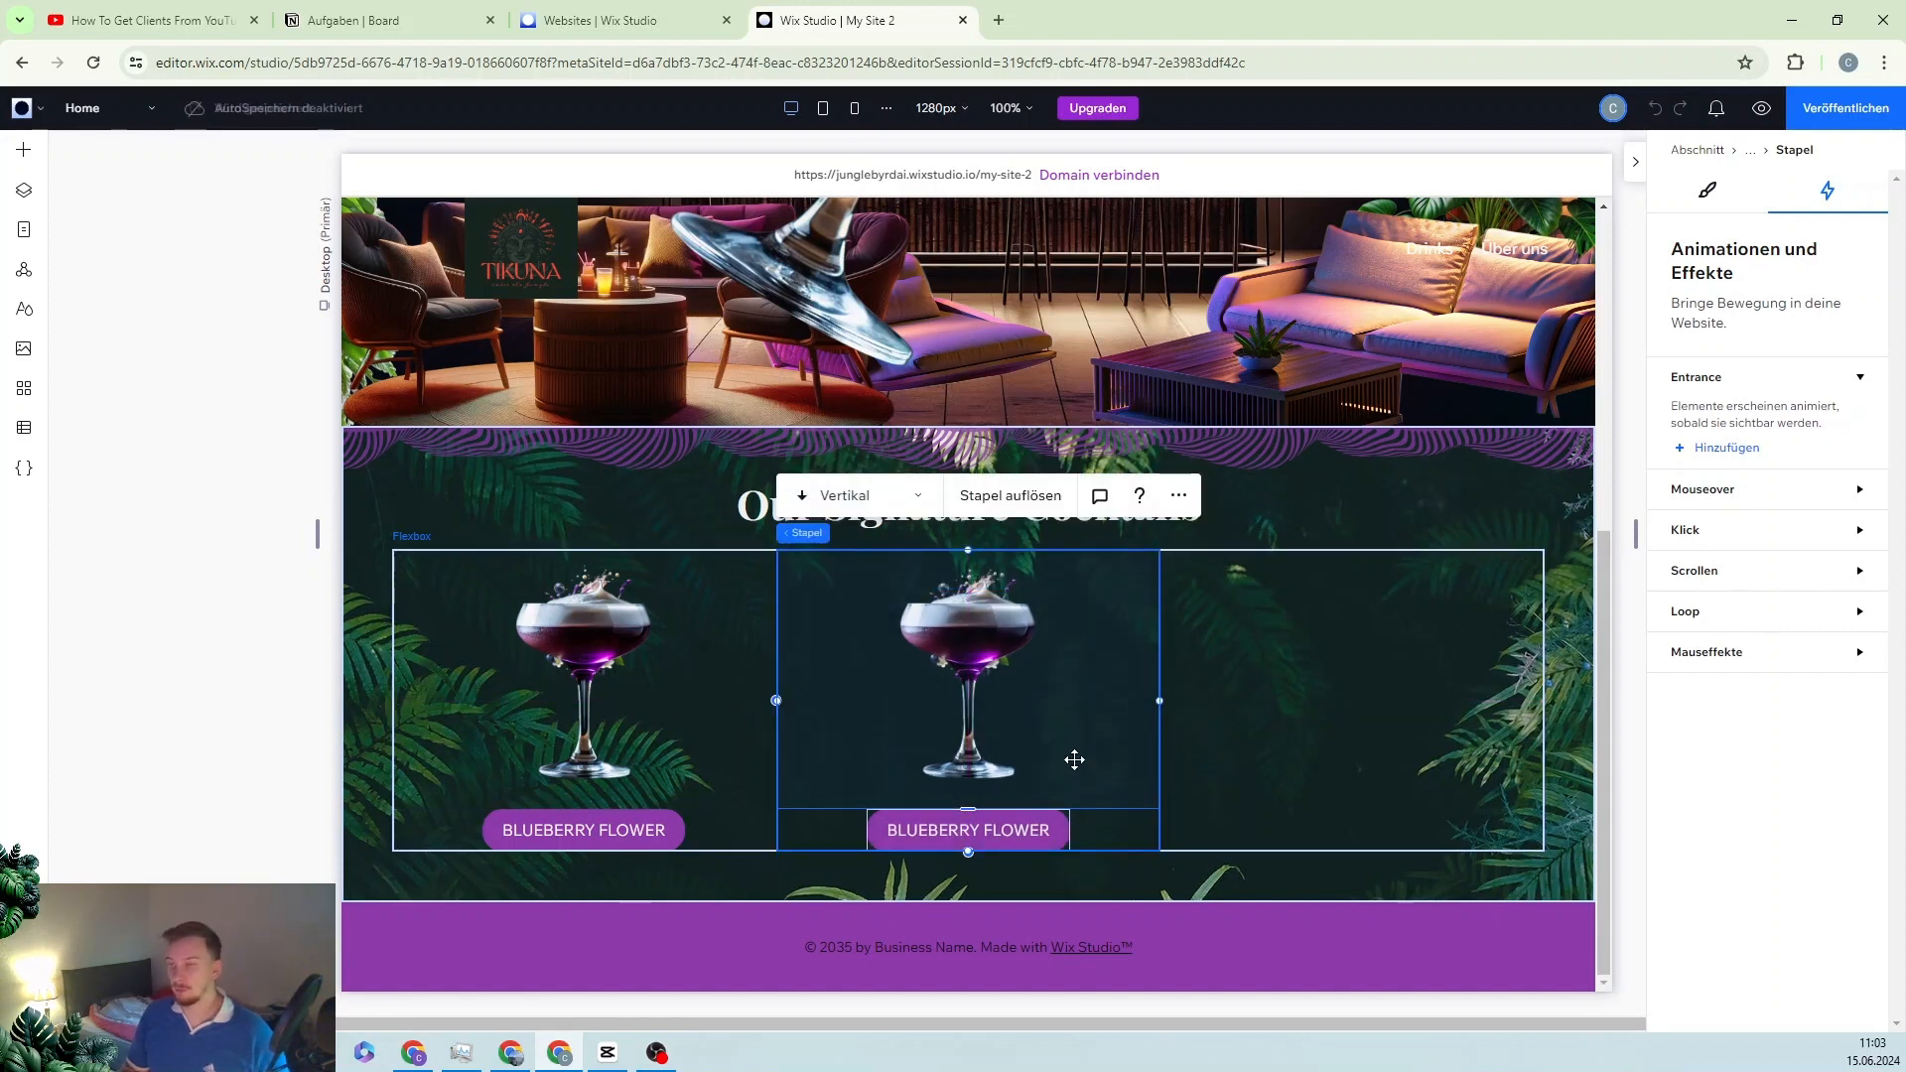
# Step: Replace the second card's cocktail glass image with the tiki drink mug picture
pyautogui.click(966, 631)
pyautogui.click(973, 626)
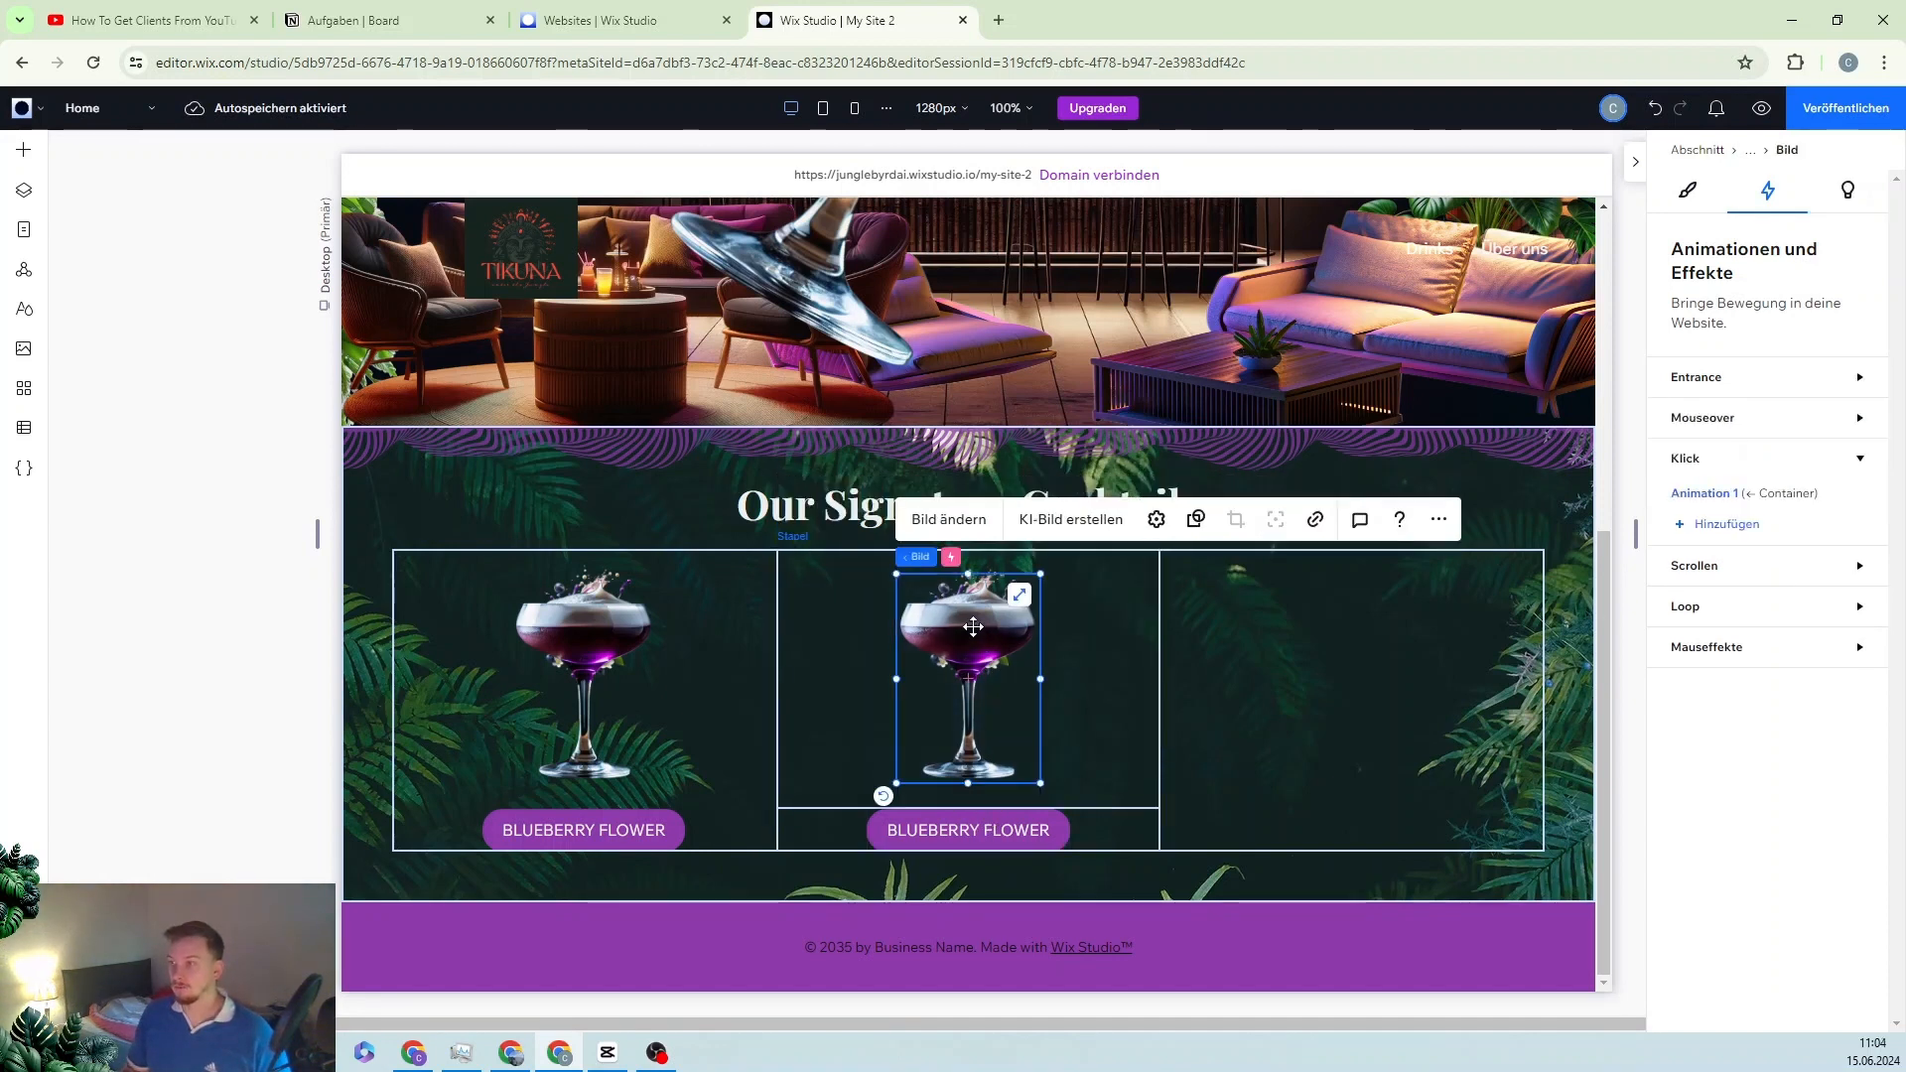
pyautogui.click(958, 534)
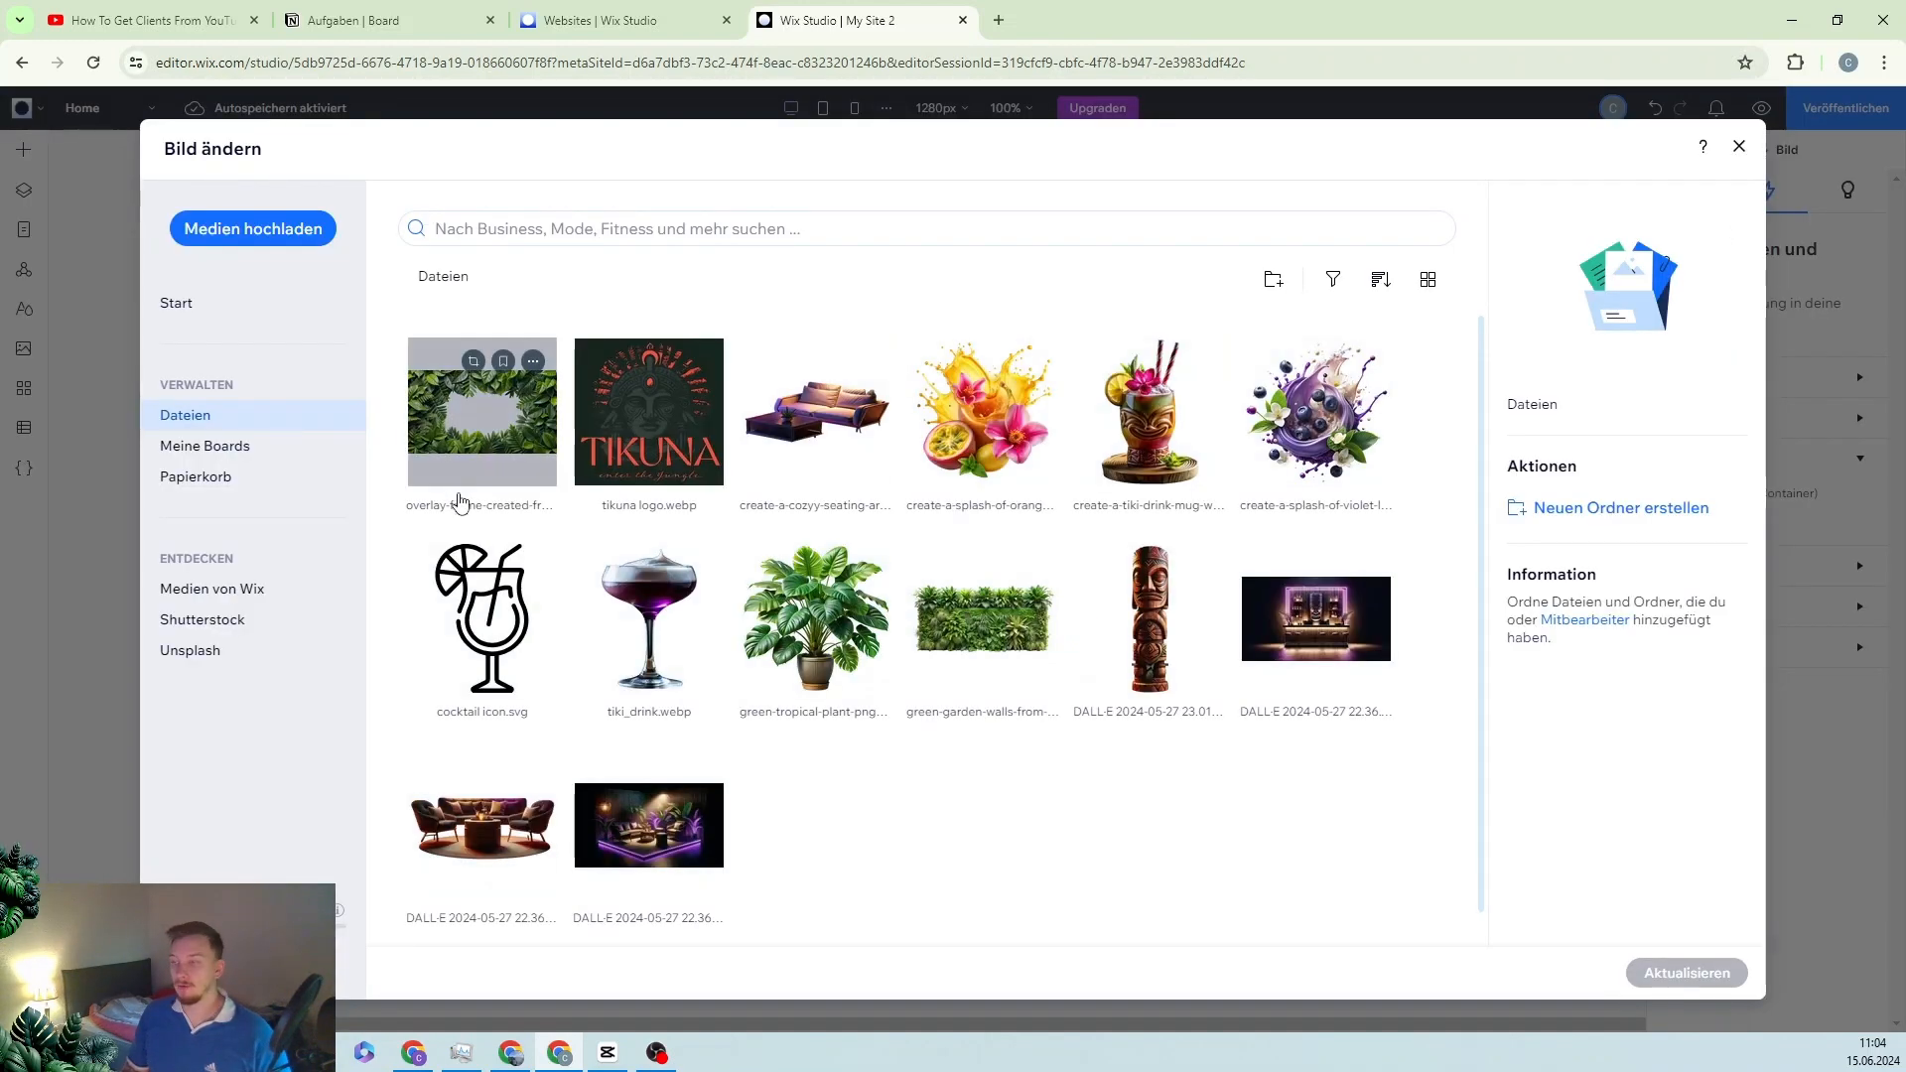
pyautogui.click(1149, 417)
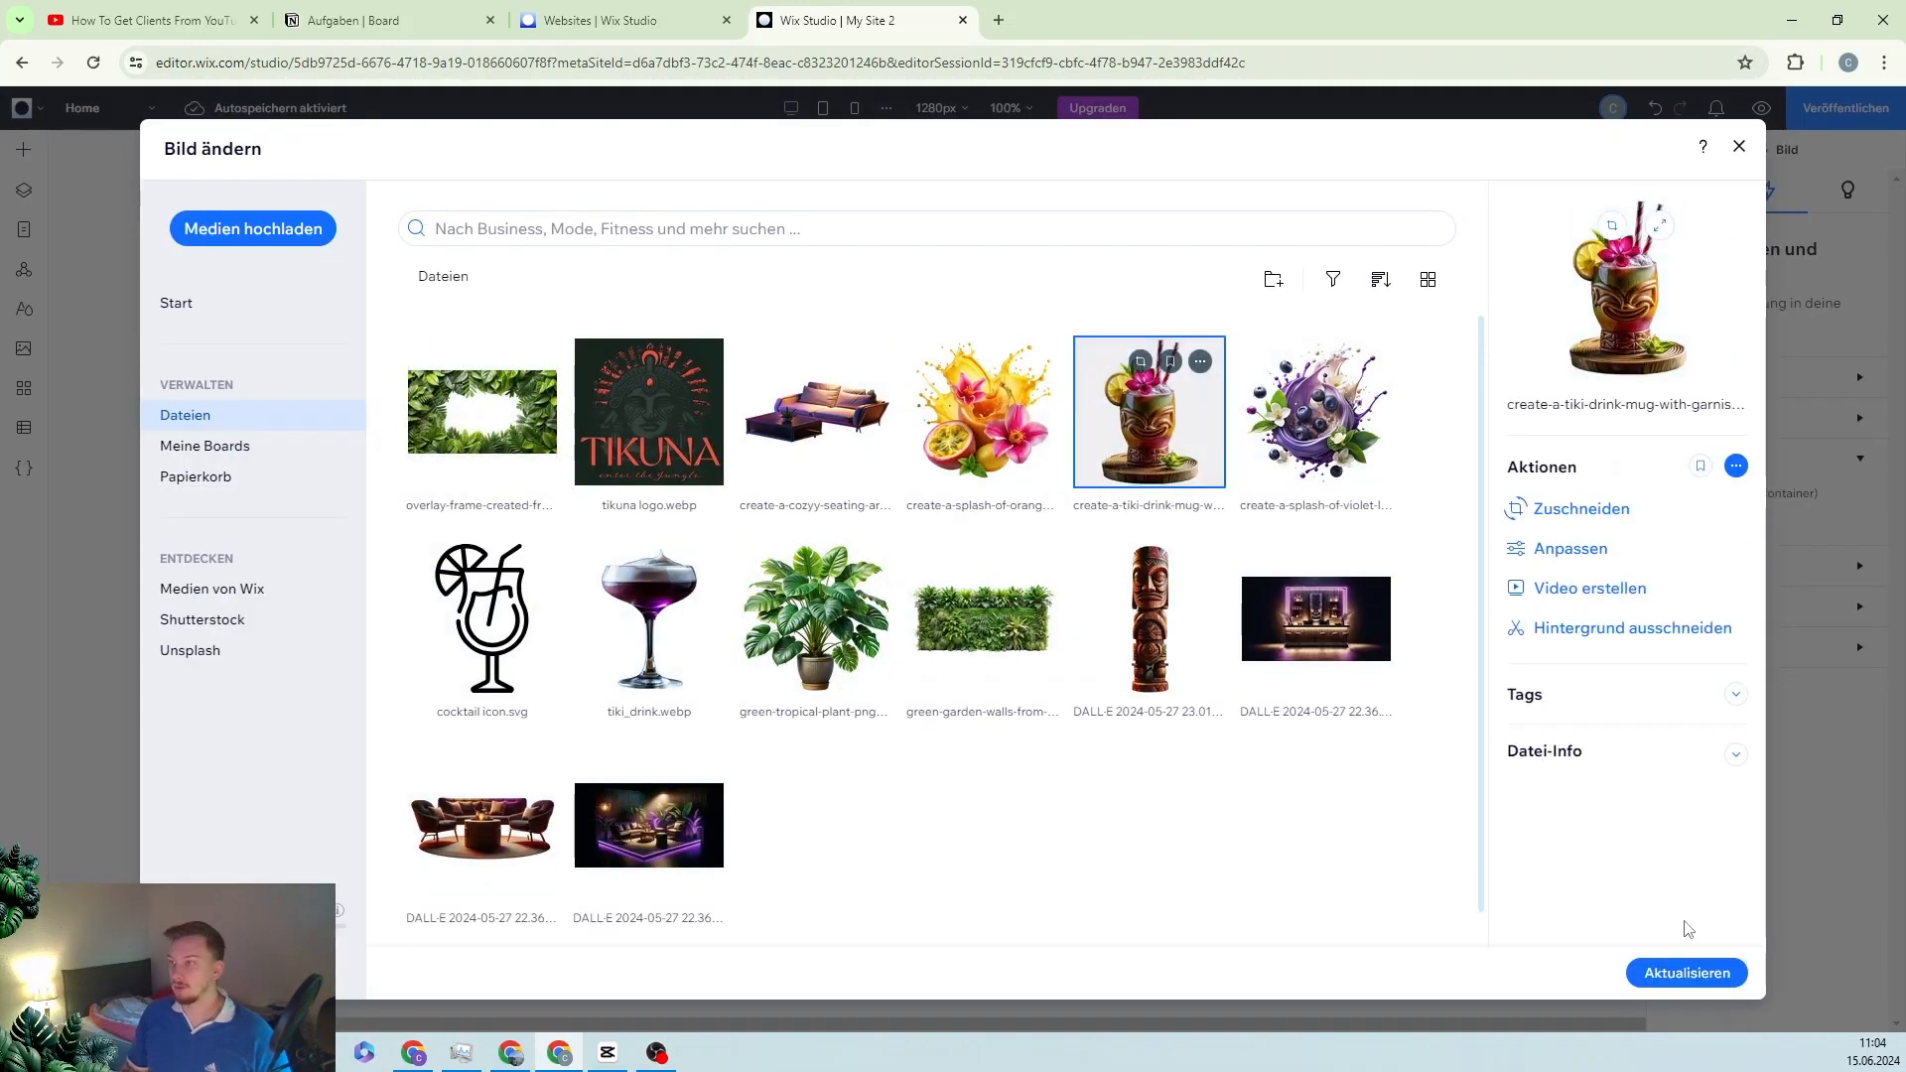
pyautogui.click(1693, 983)
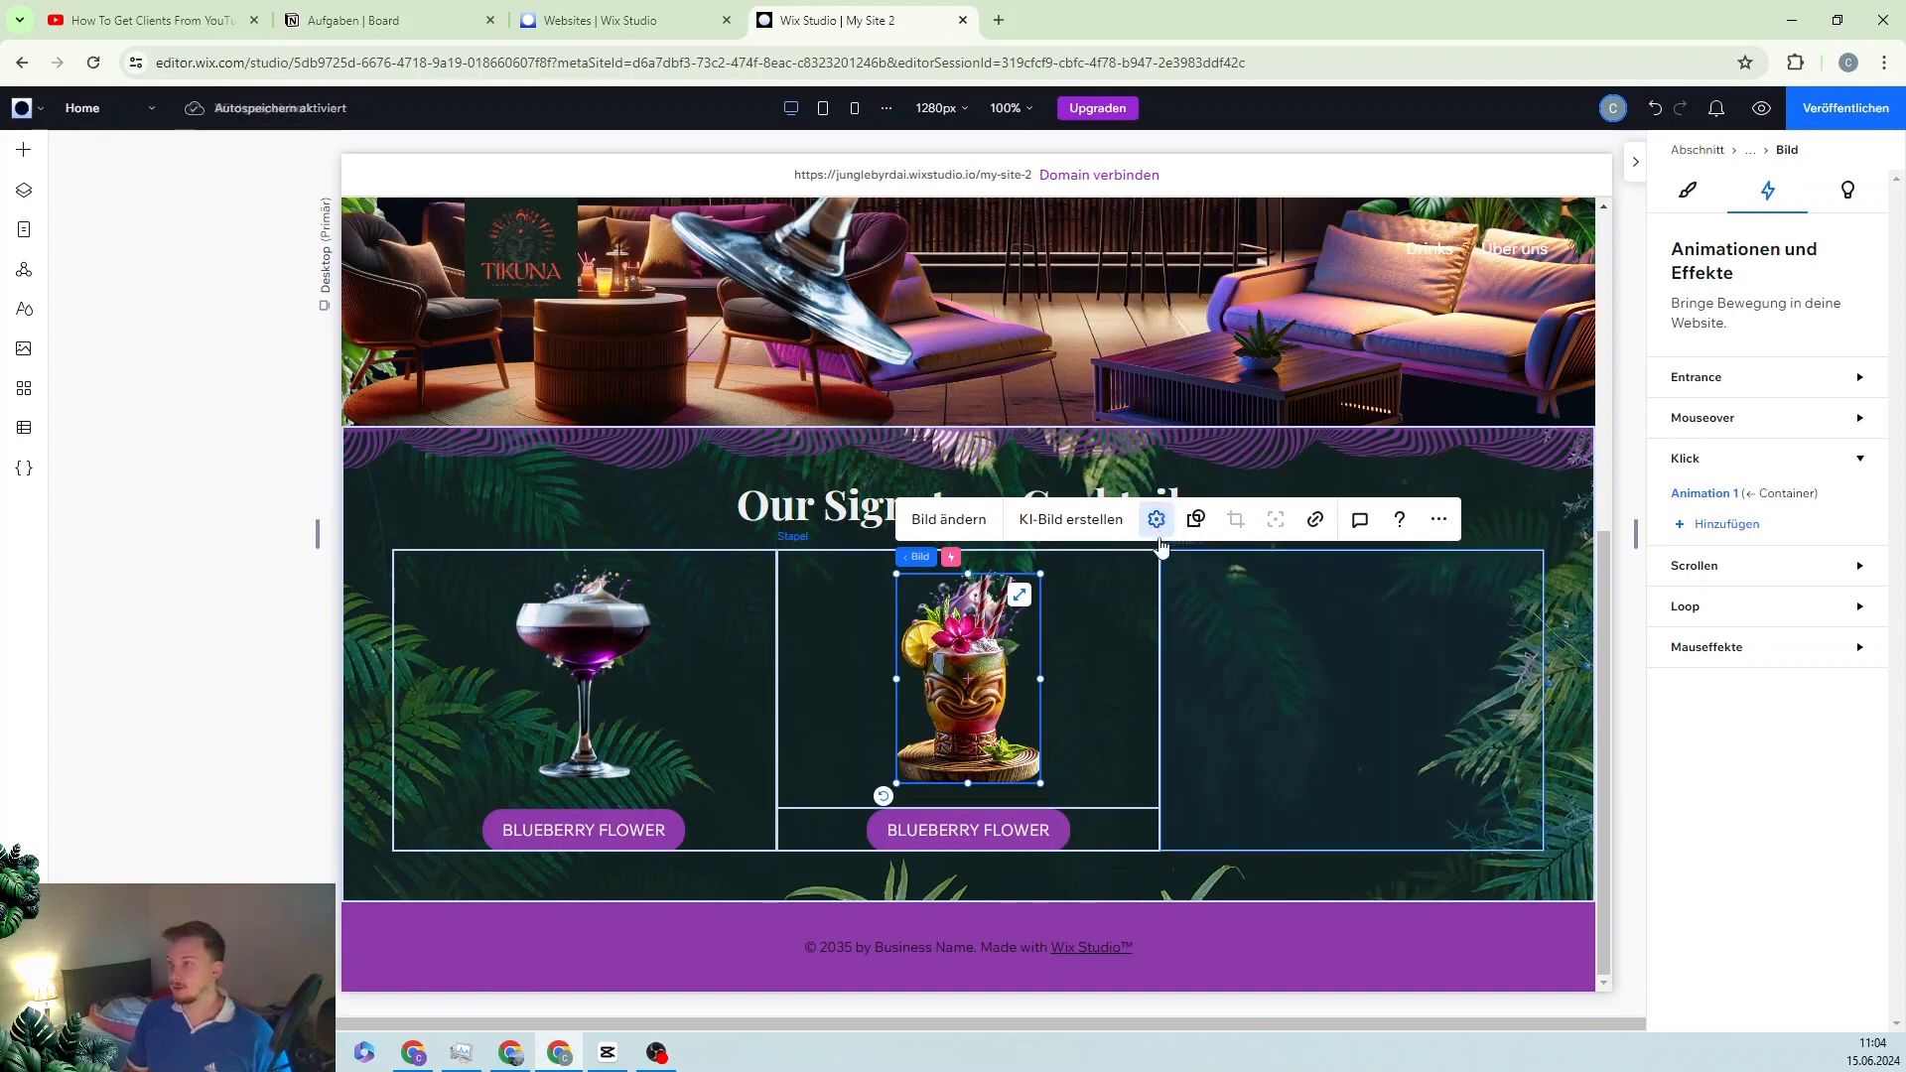
# Step: Reset the tiki mug image to its original framing and enlarge it to fill the card
pyautogui.click(1158, 524)
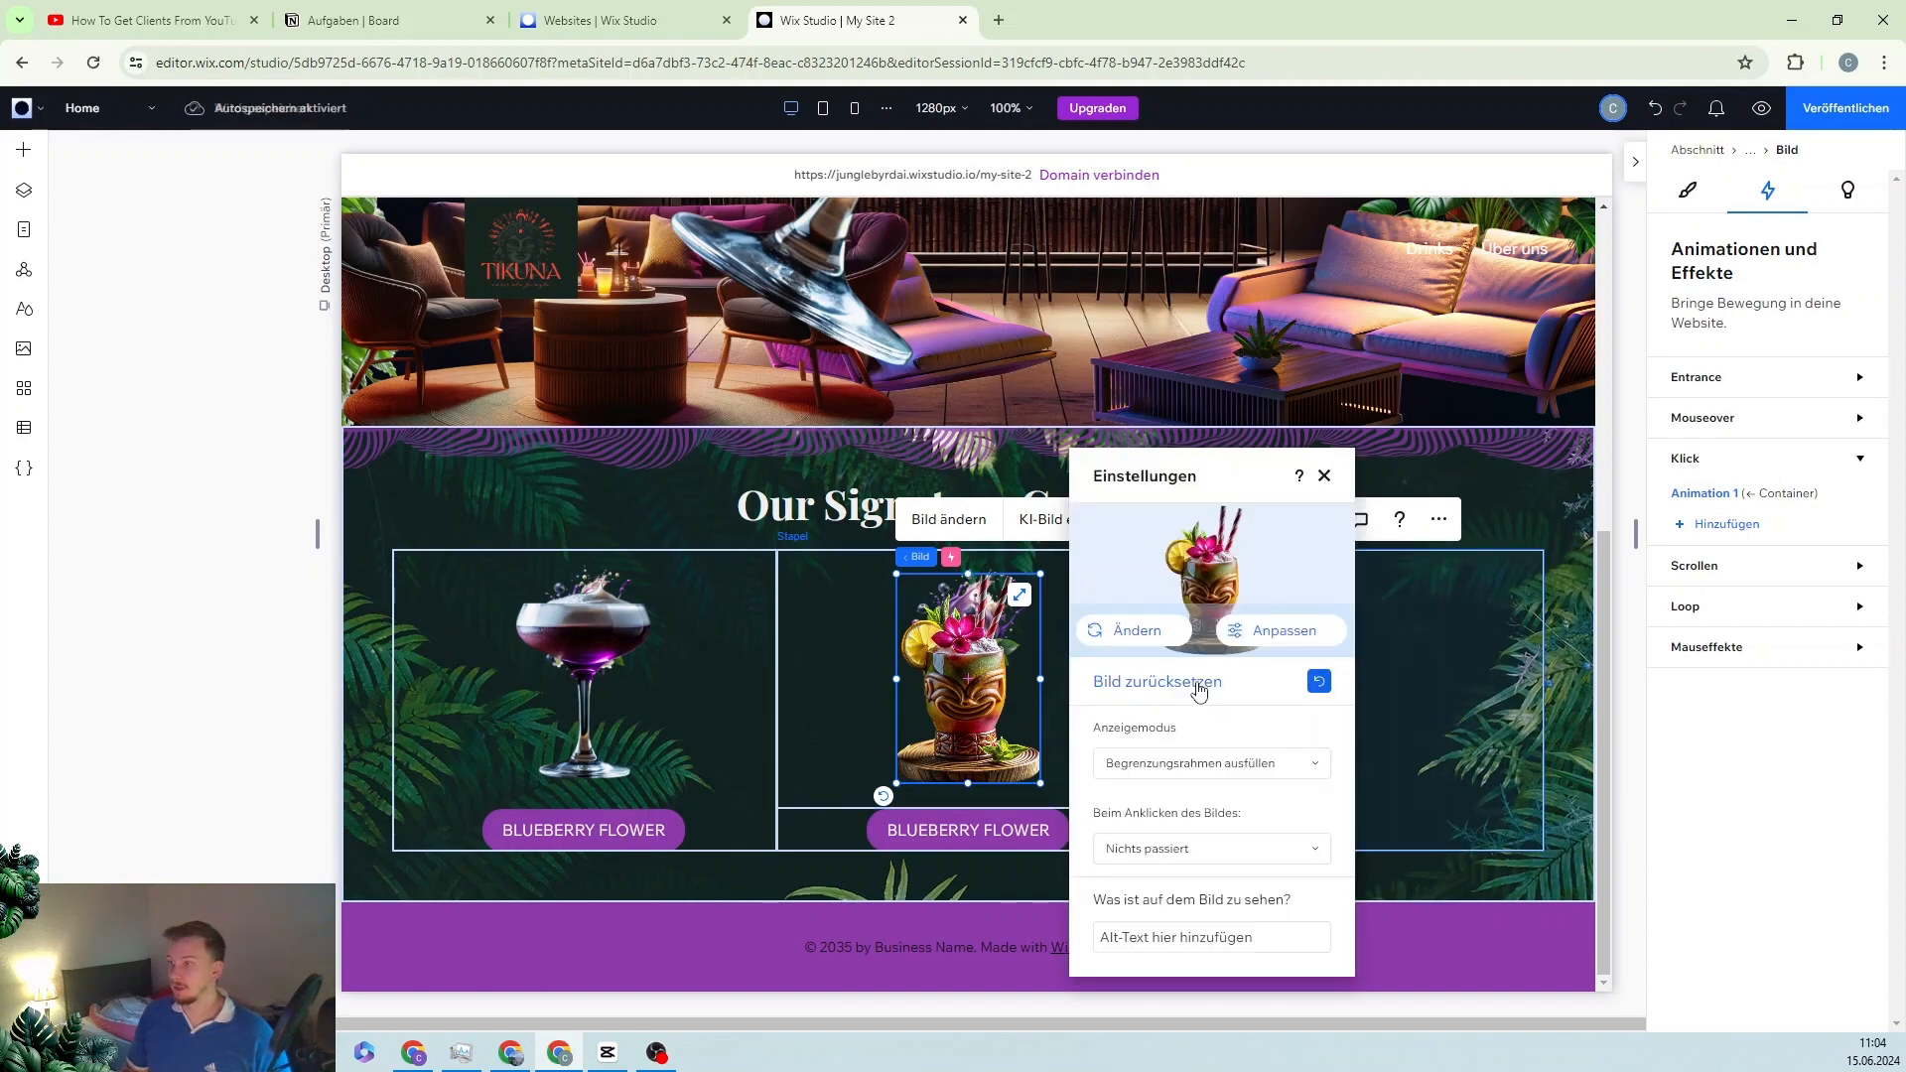
pyautogui.click(1319, 683)
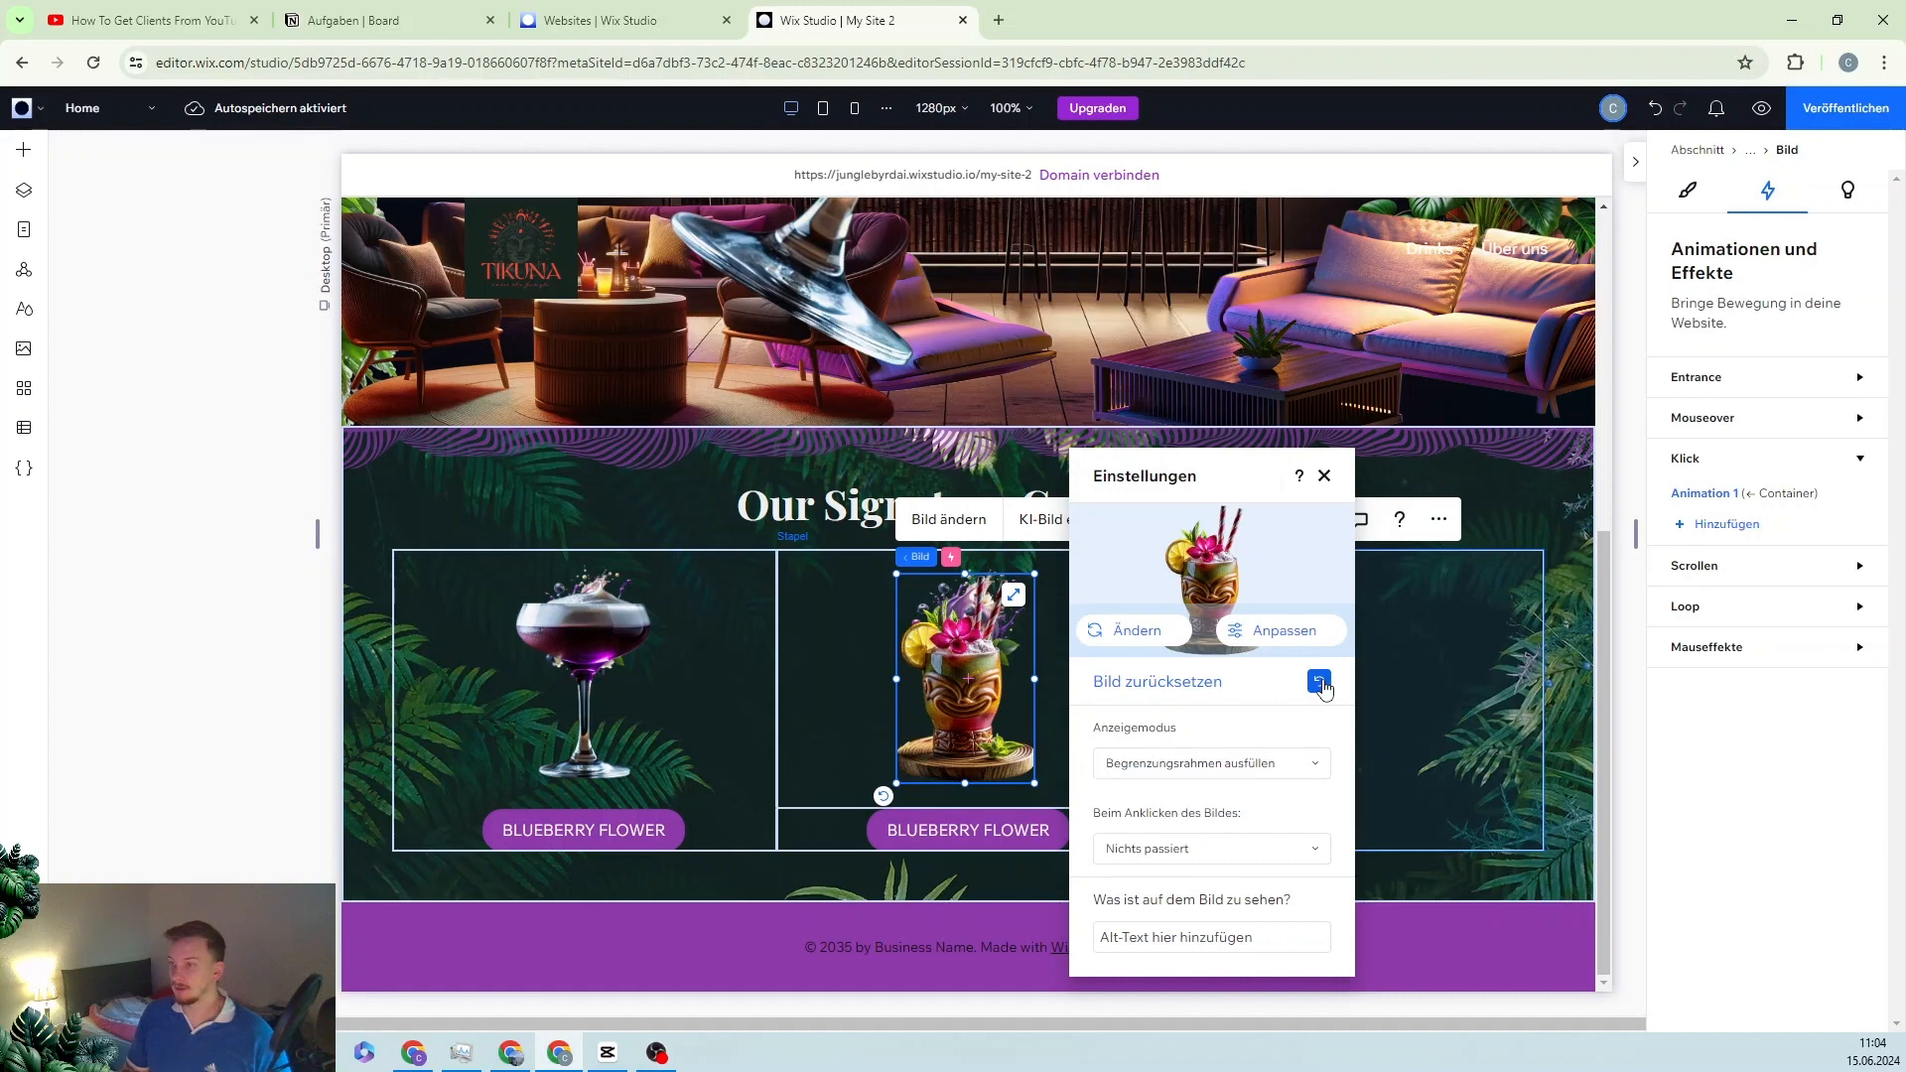
pyautogui.click(842, 733)
pyautogui.click(1027, 586)
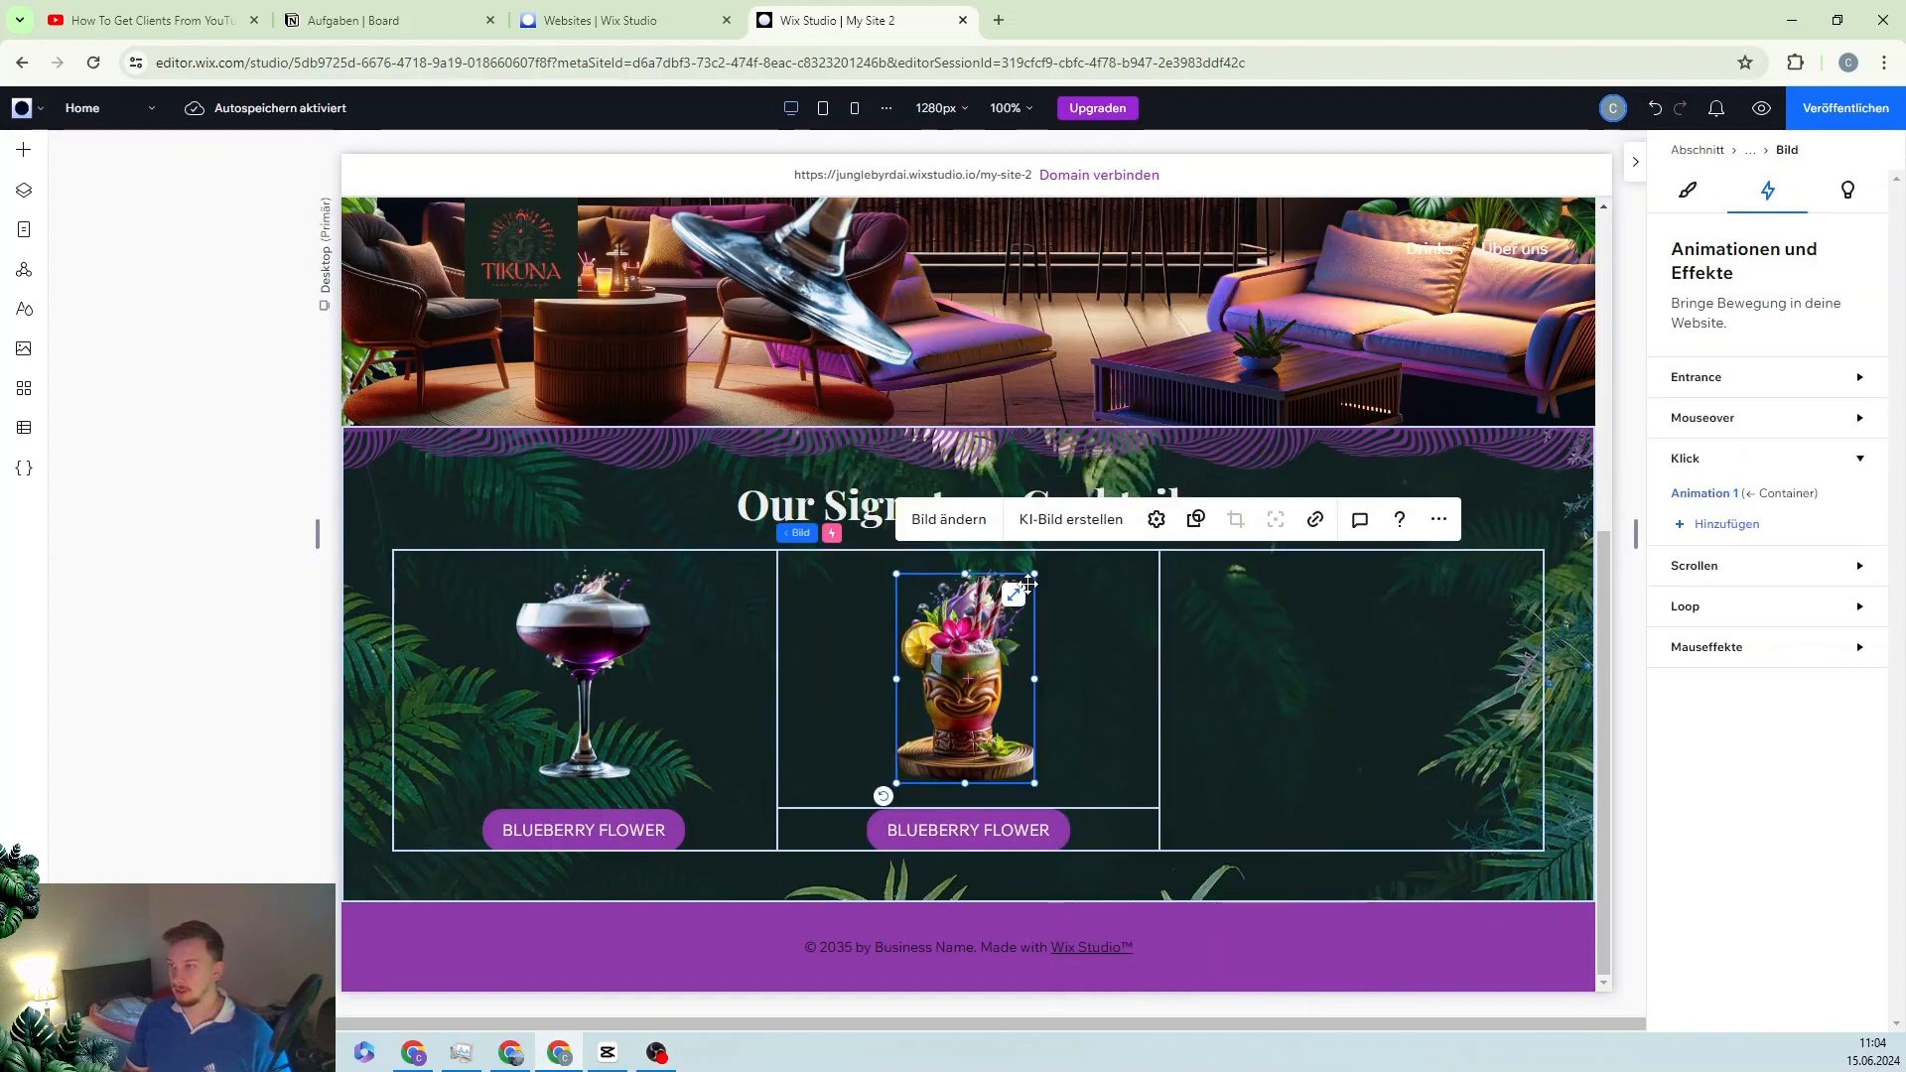
pyautogui.moveTo(1027, 585); pyautogui.dragTo(1036, 560)
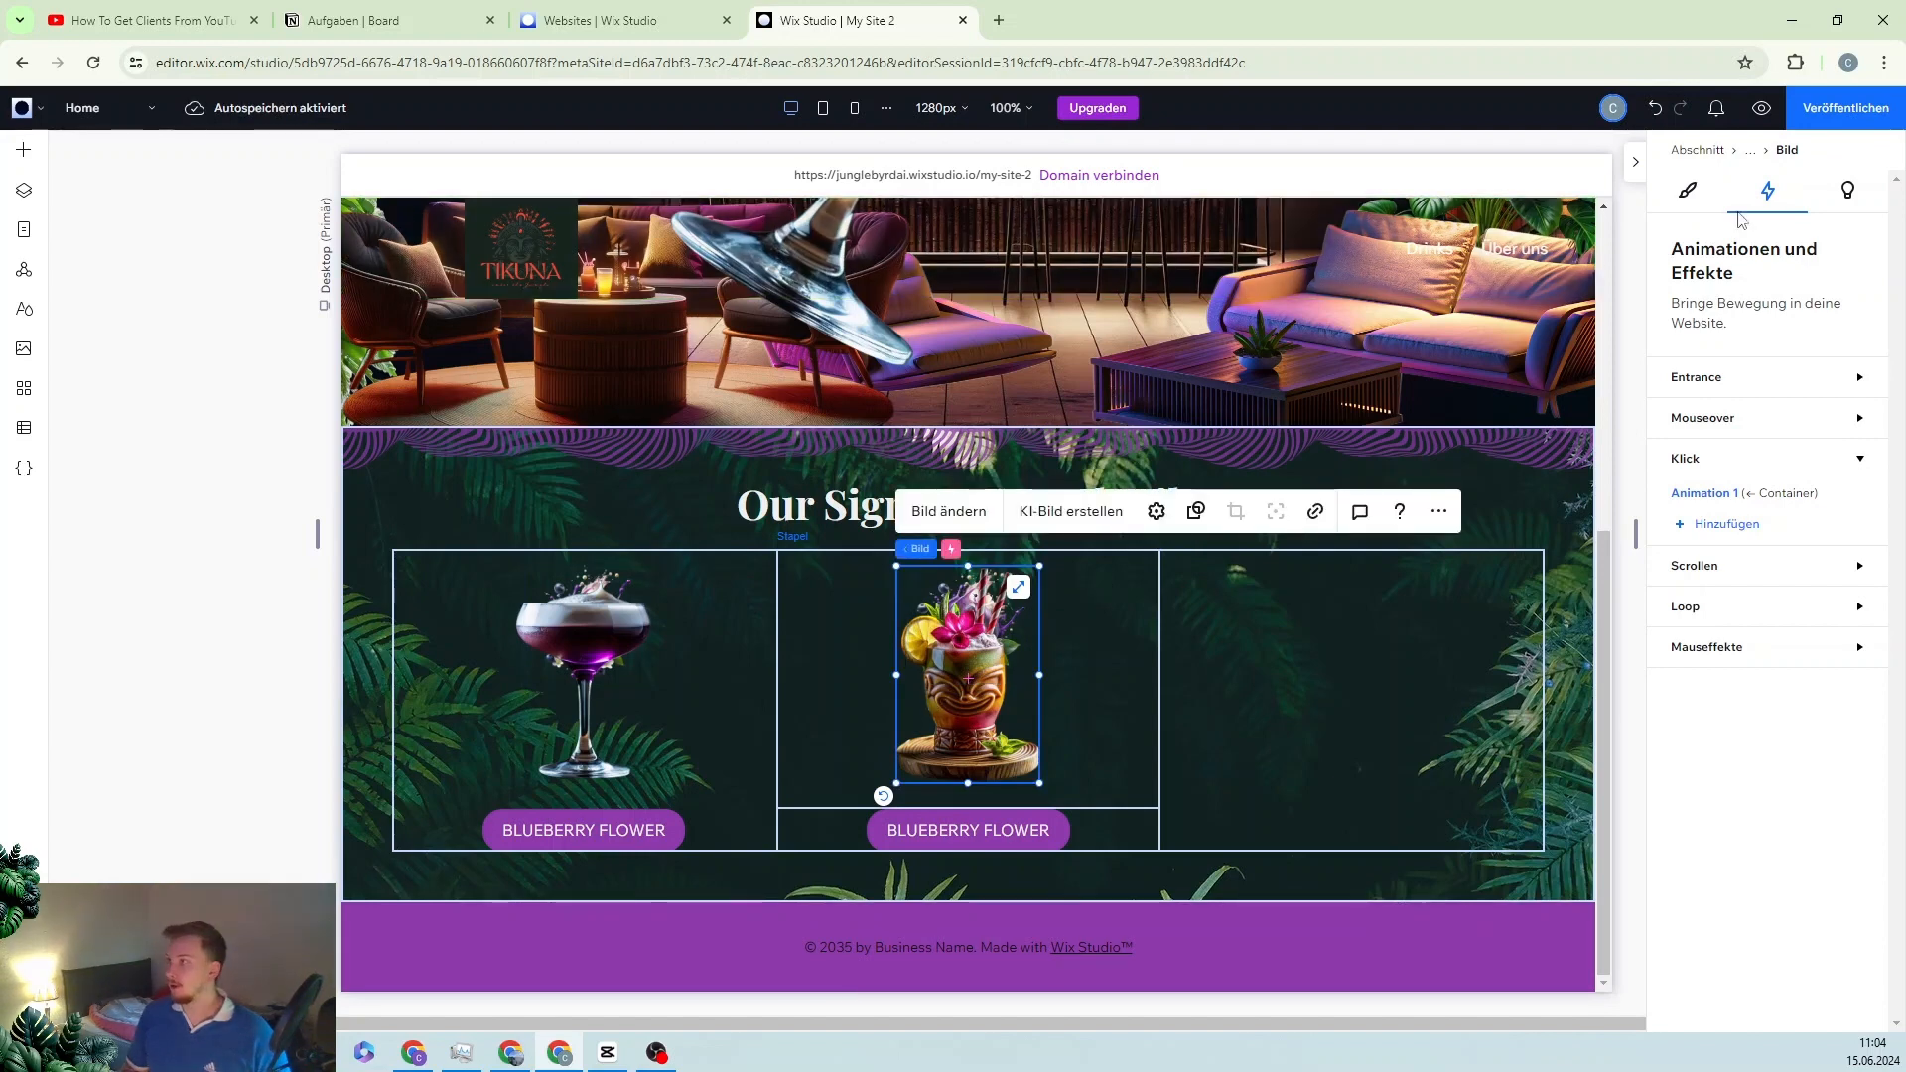
# Step: Centre the tiki mug horizontally within the second card
pyautogui.click(1690, 192)
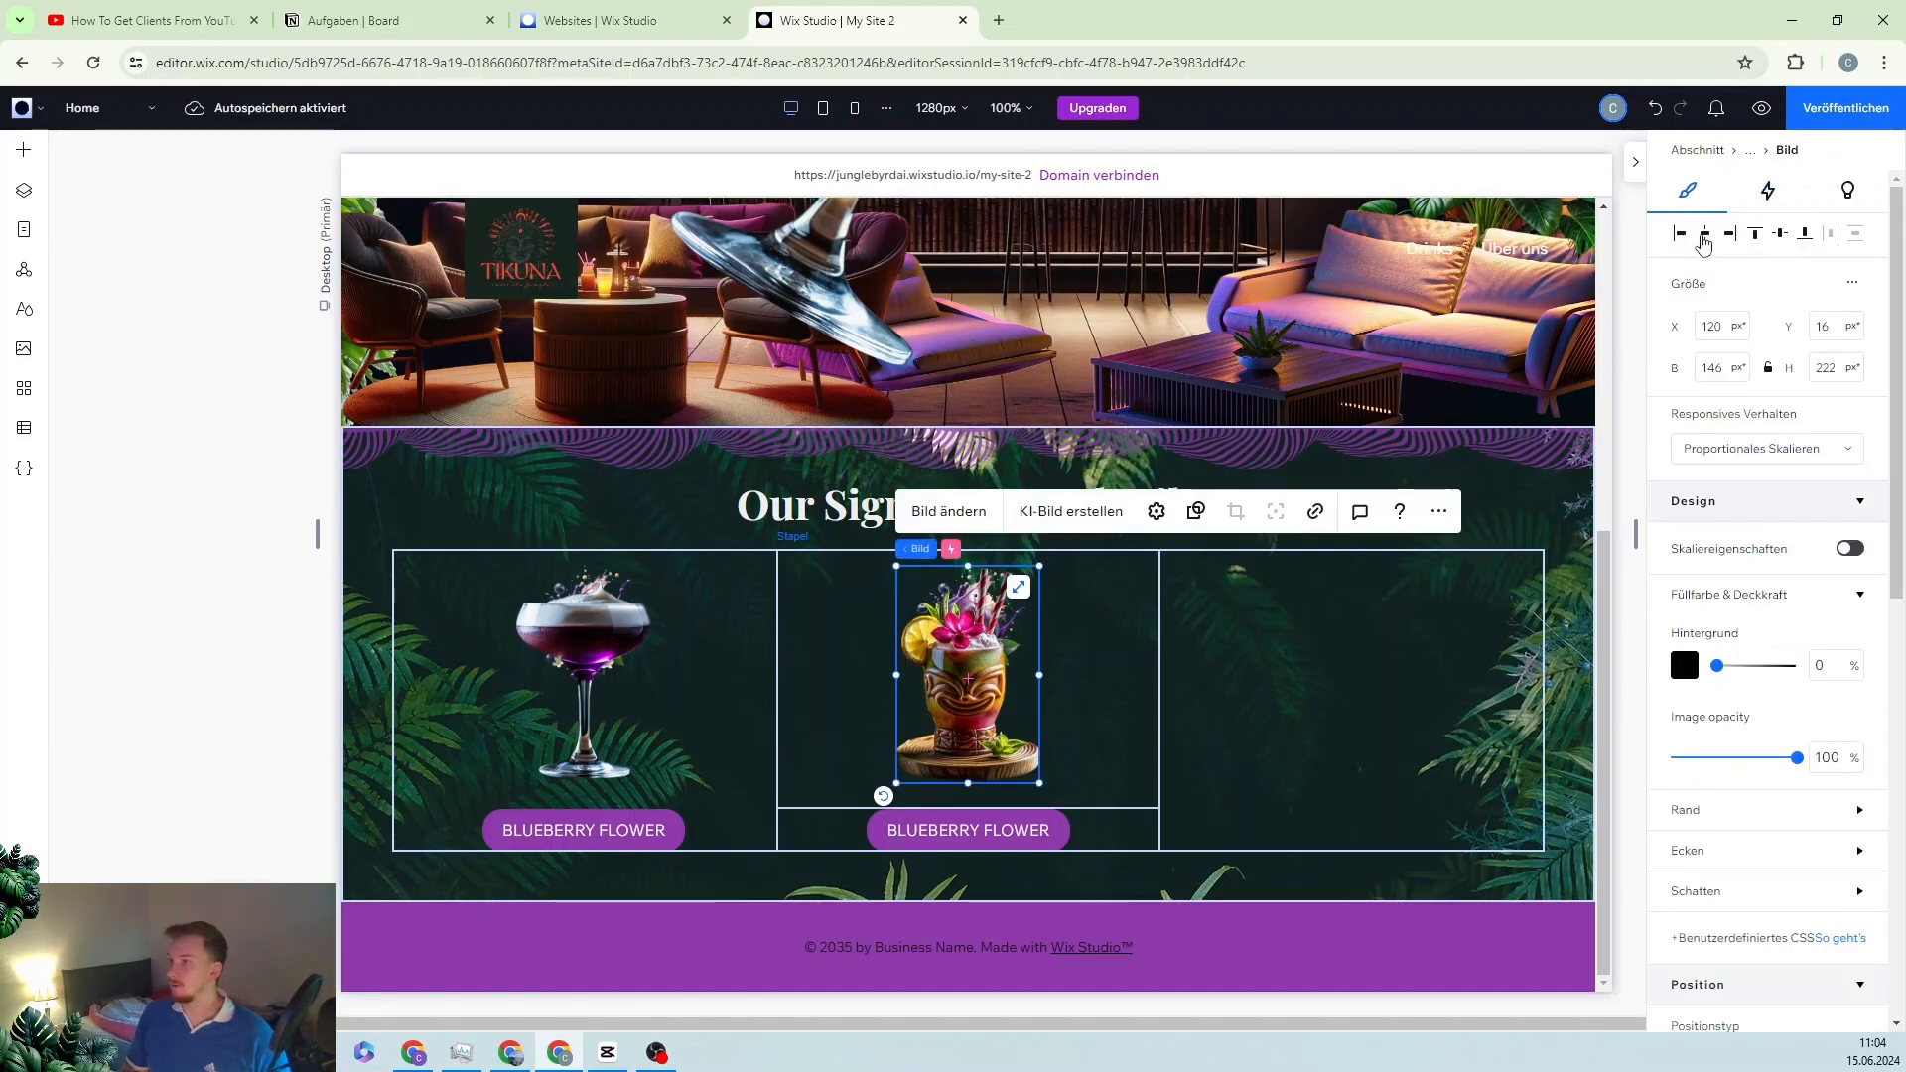
pyautogui.click(1704, 238)
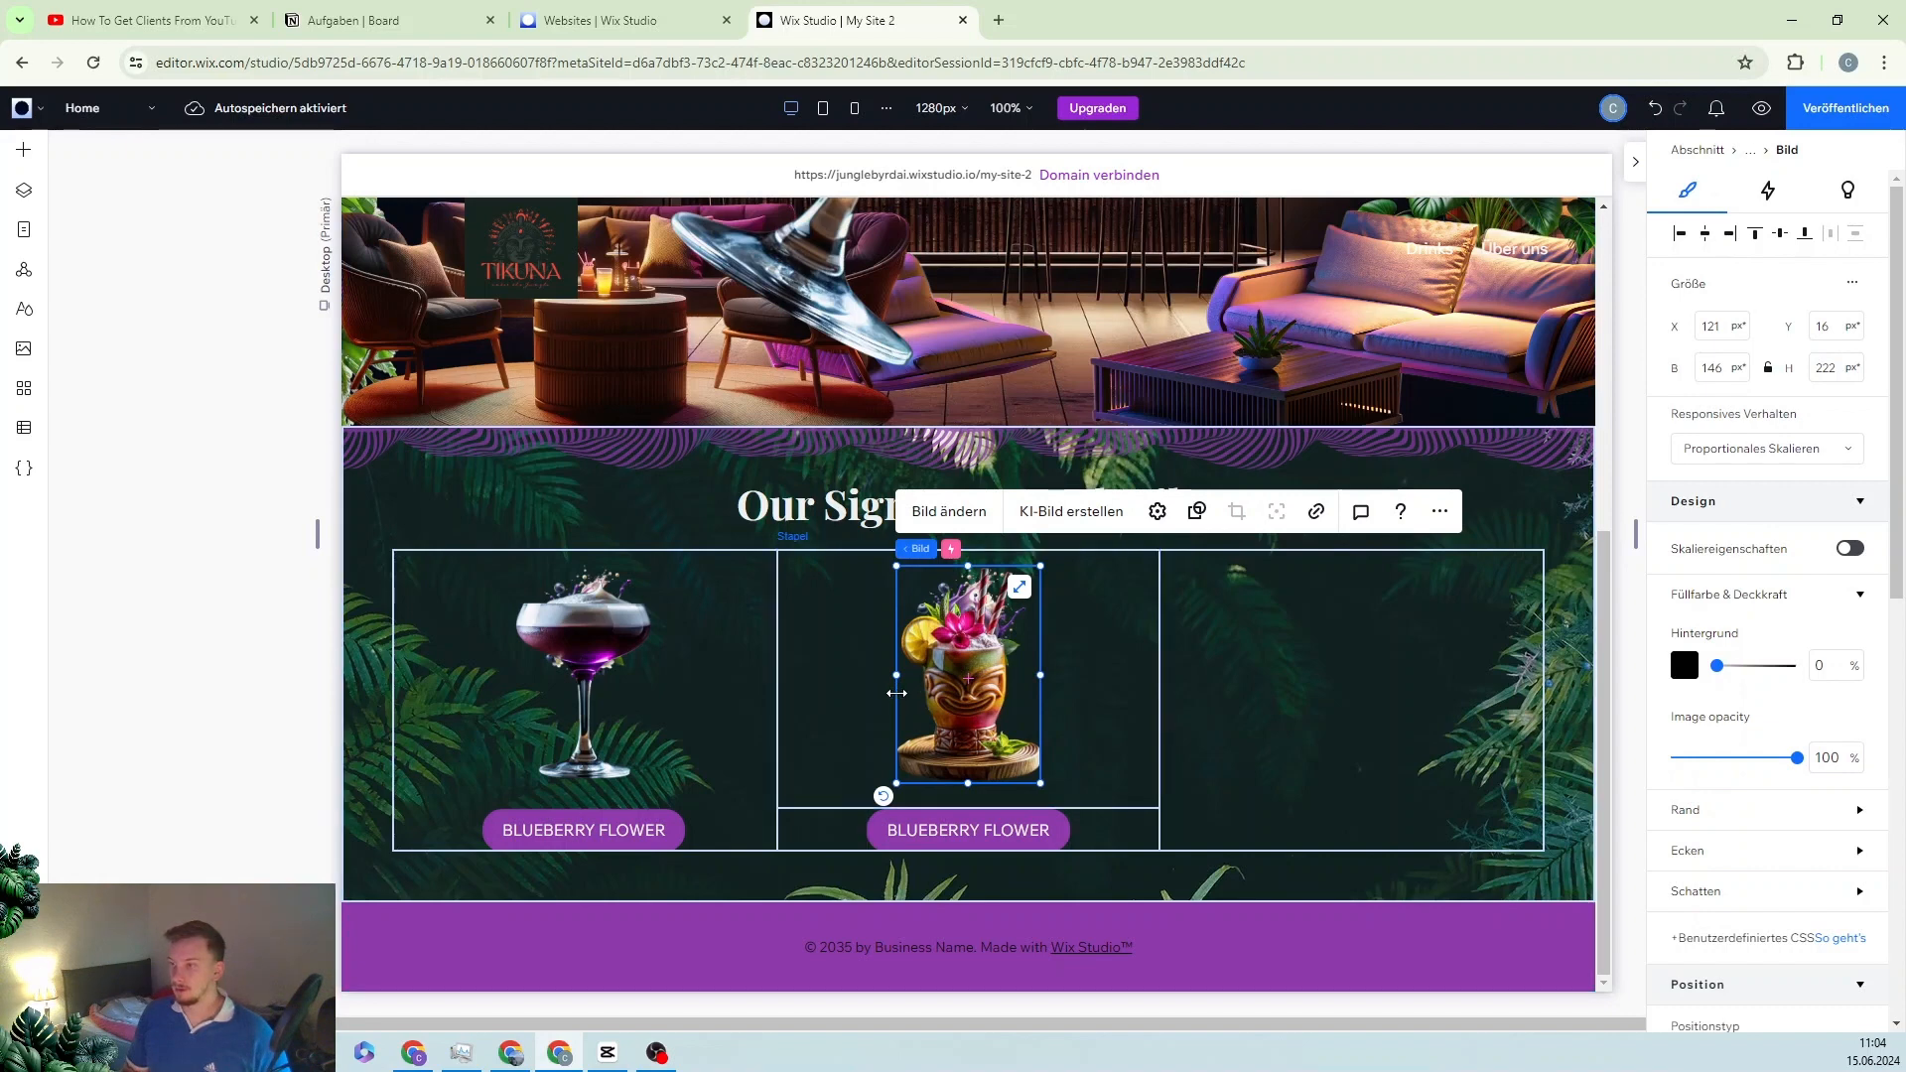
pyautogui.click(24, 191)
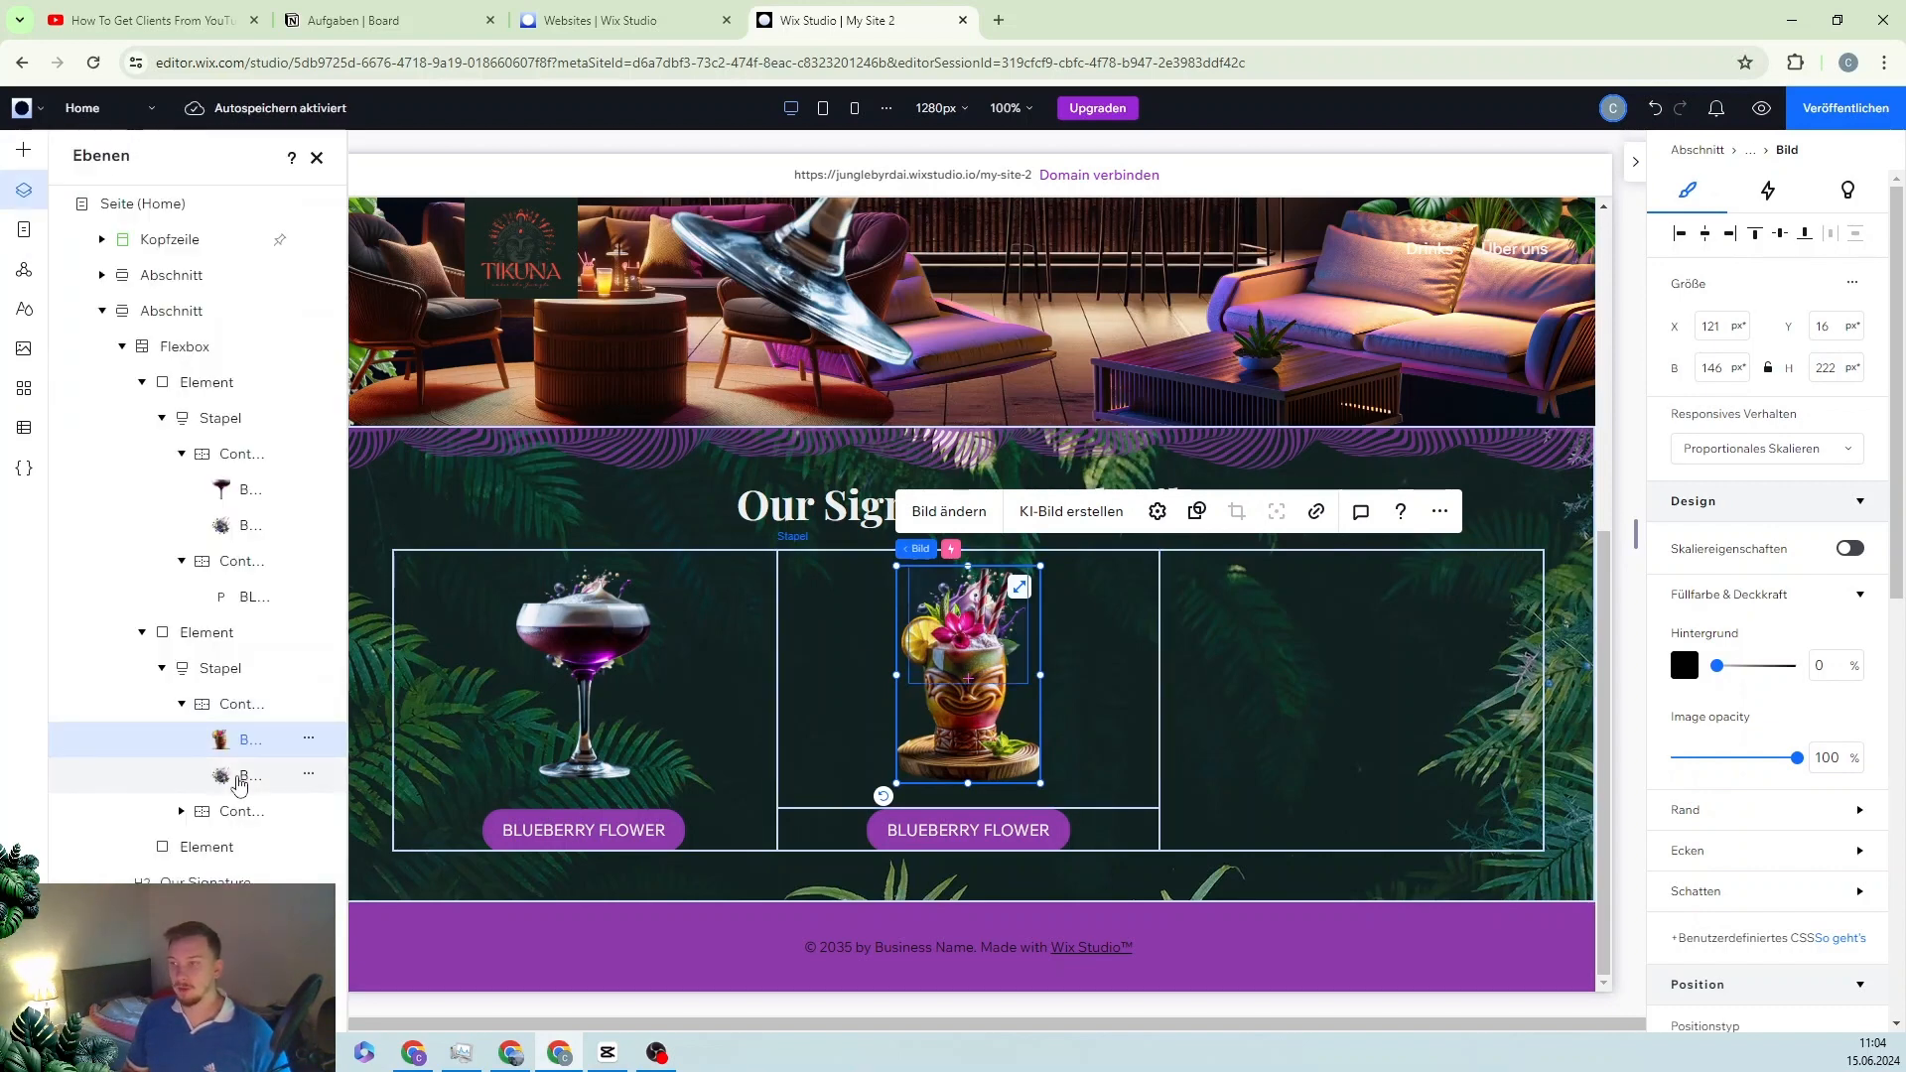
# Step: Swap the second card's blueberry splash image for the orange flower splash
pyautogui.click(239, 779)
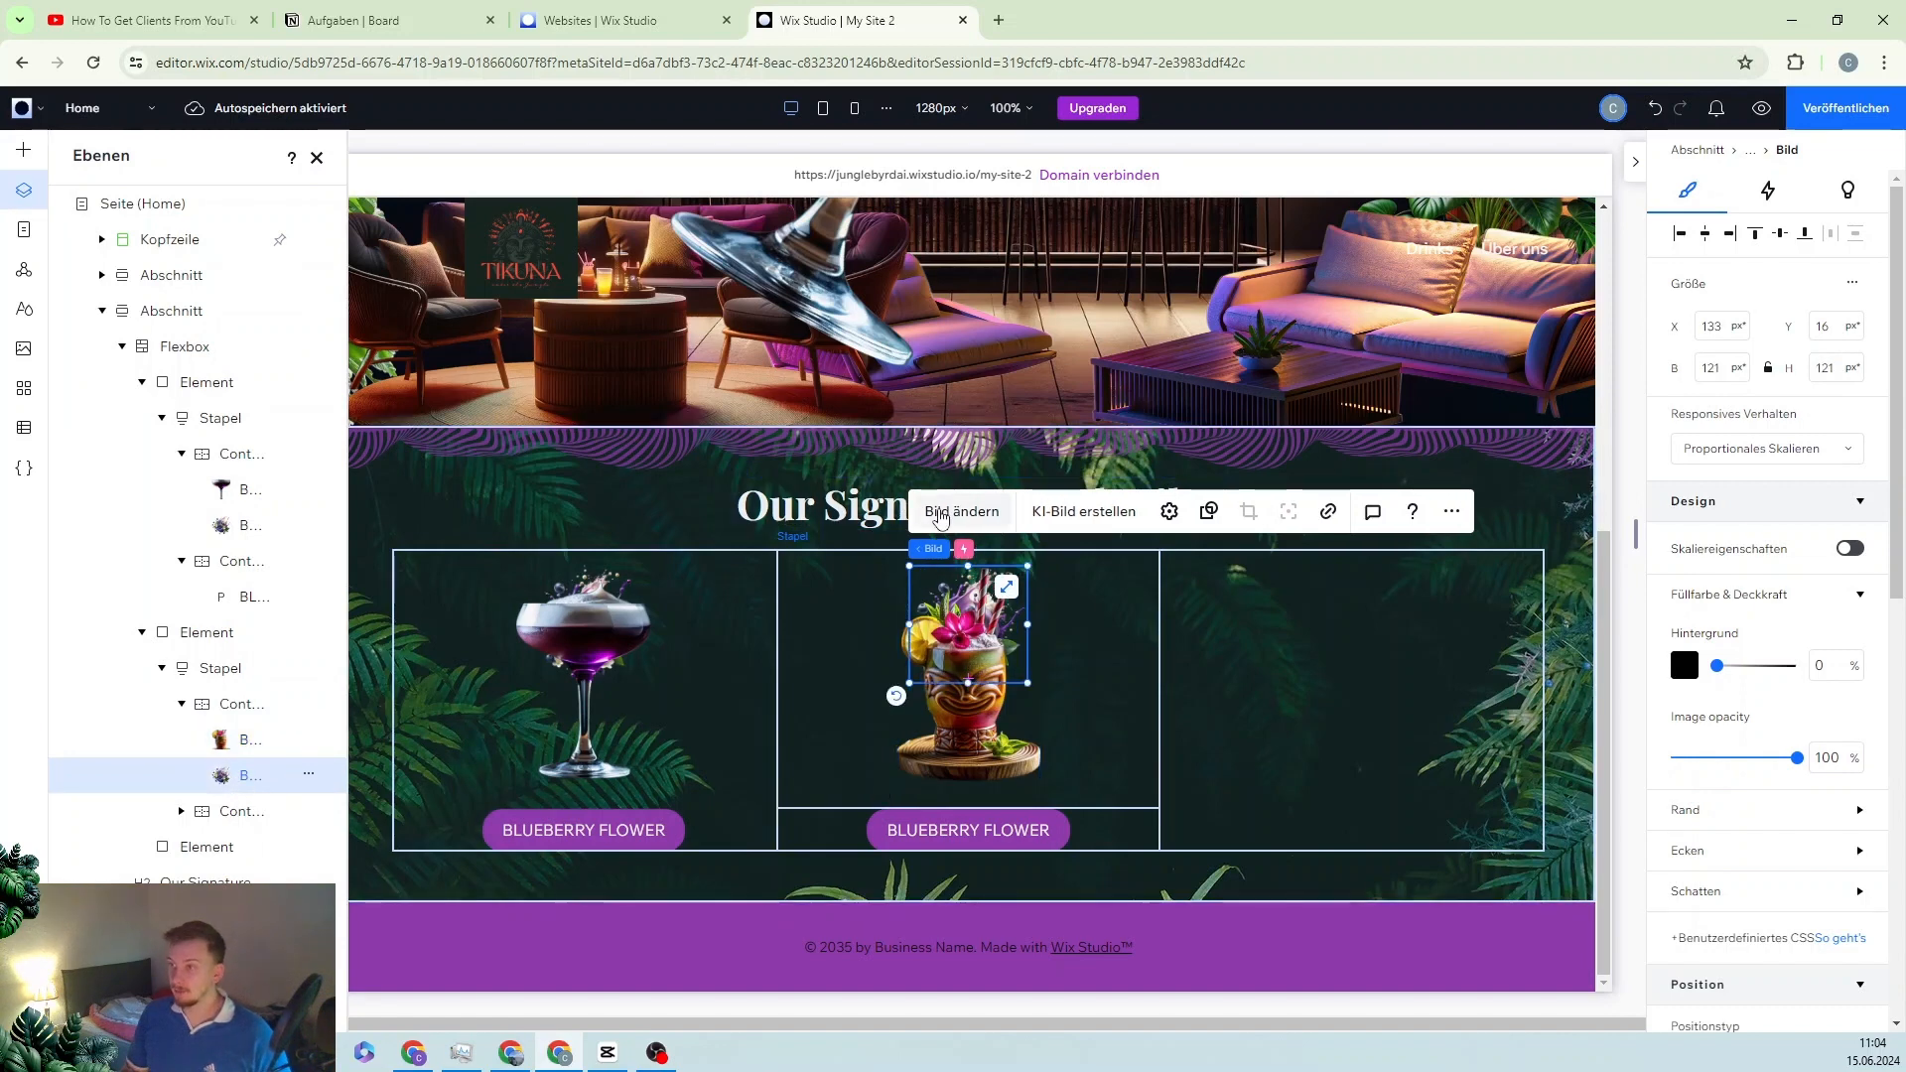
pyautogui.click(940, 514)
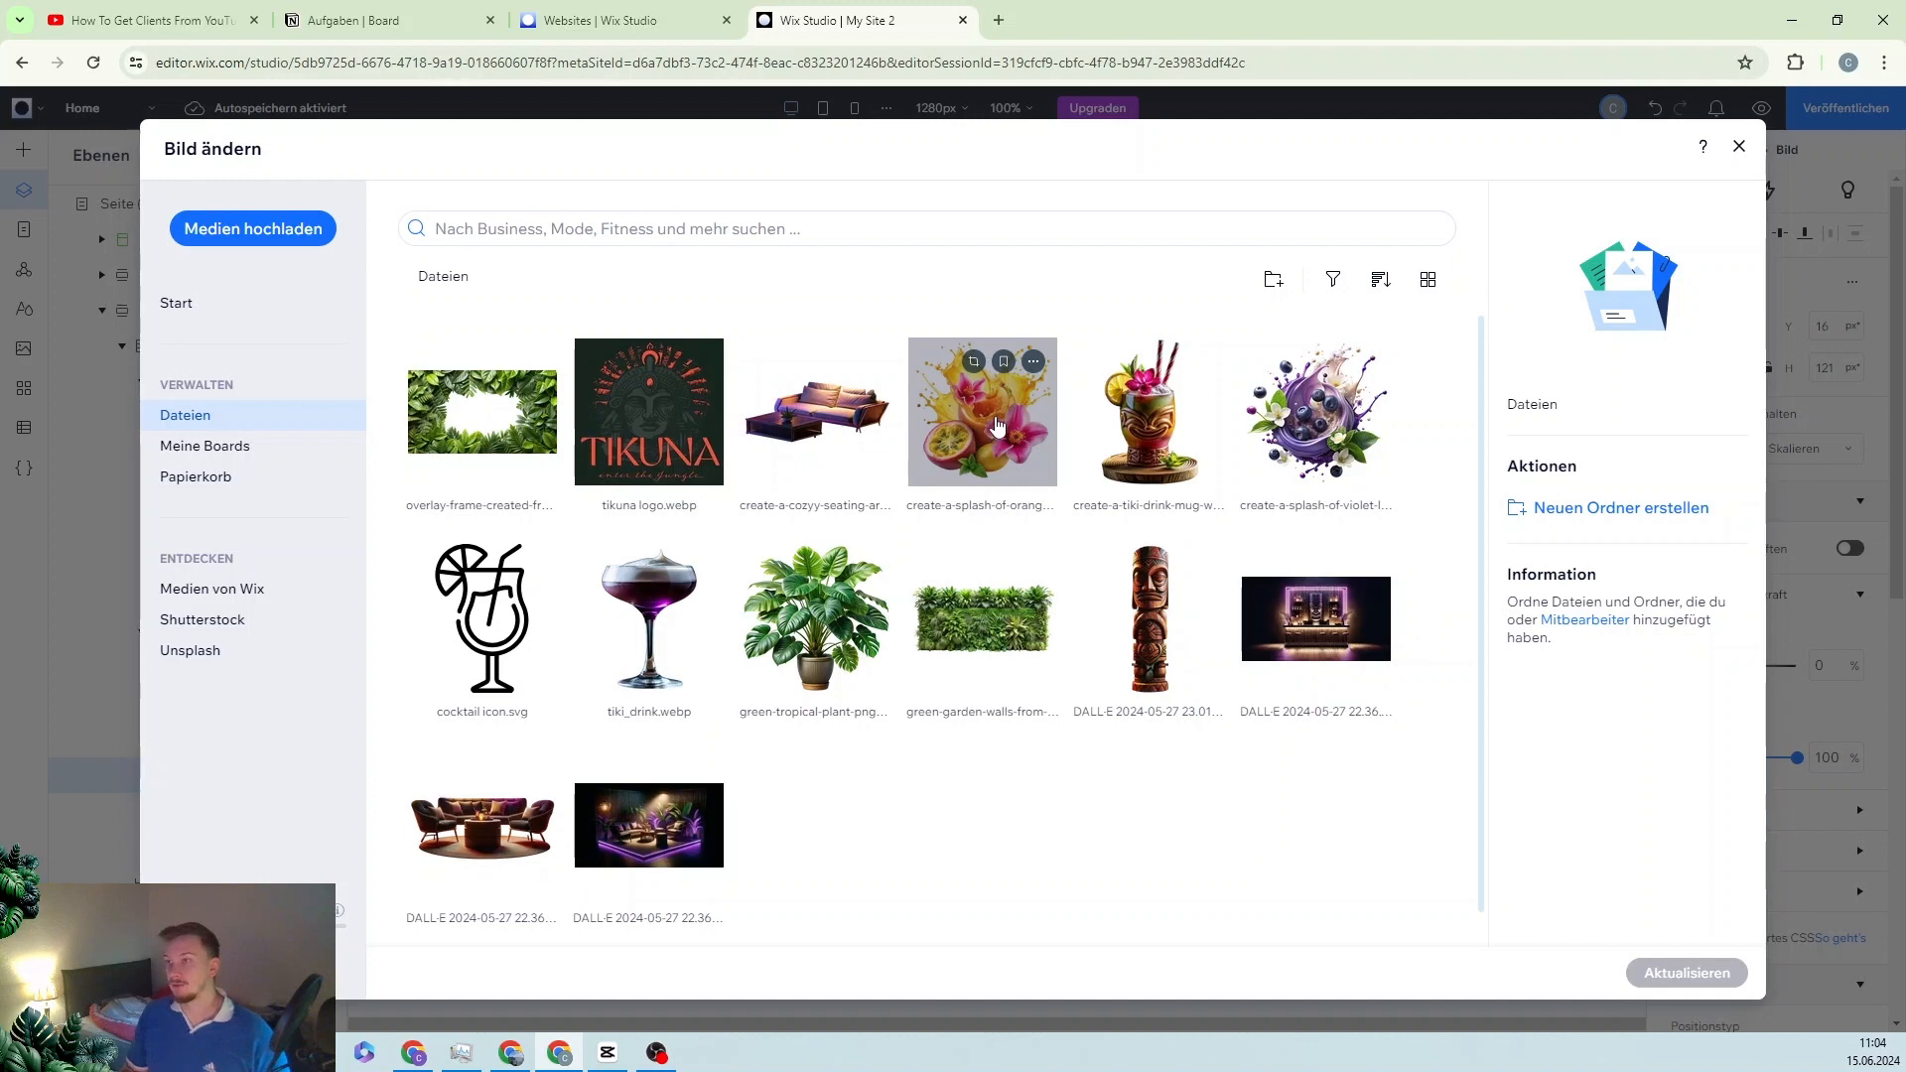
pyautogui.click(998, 427)
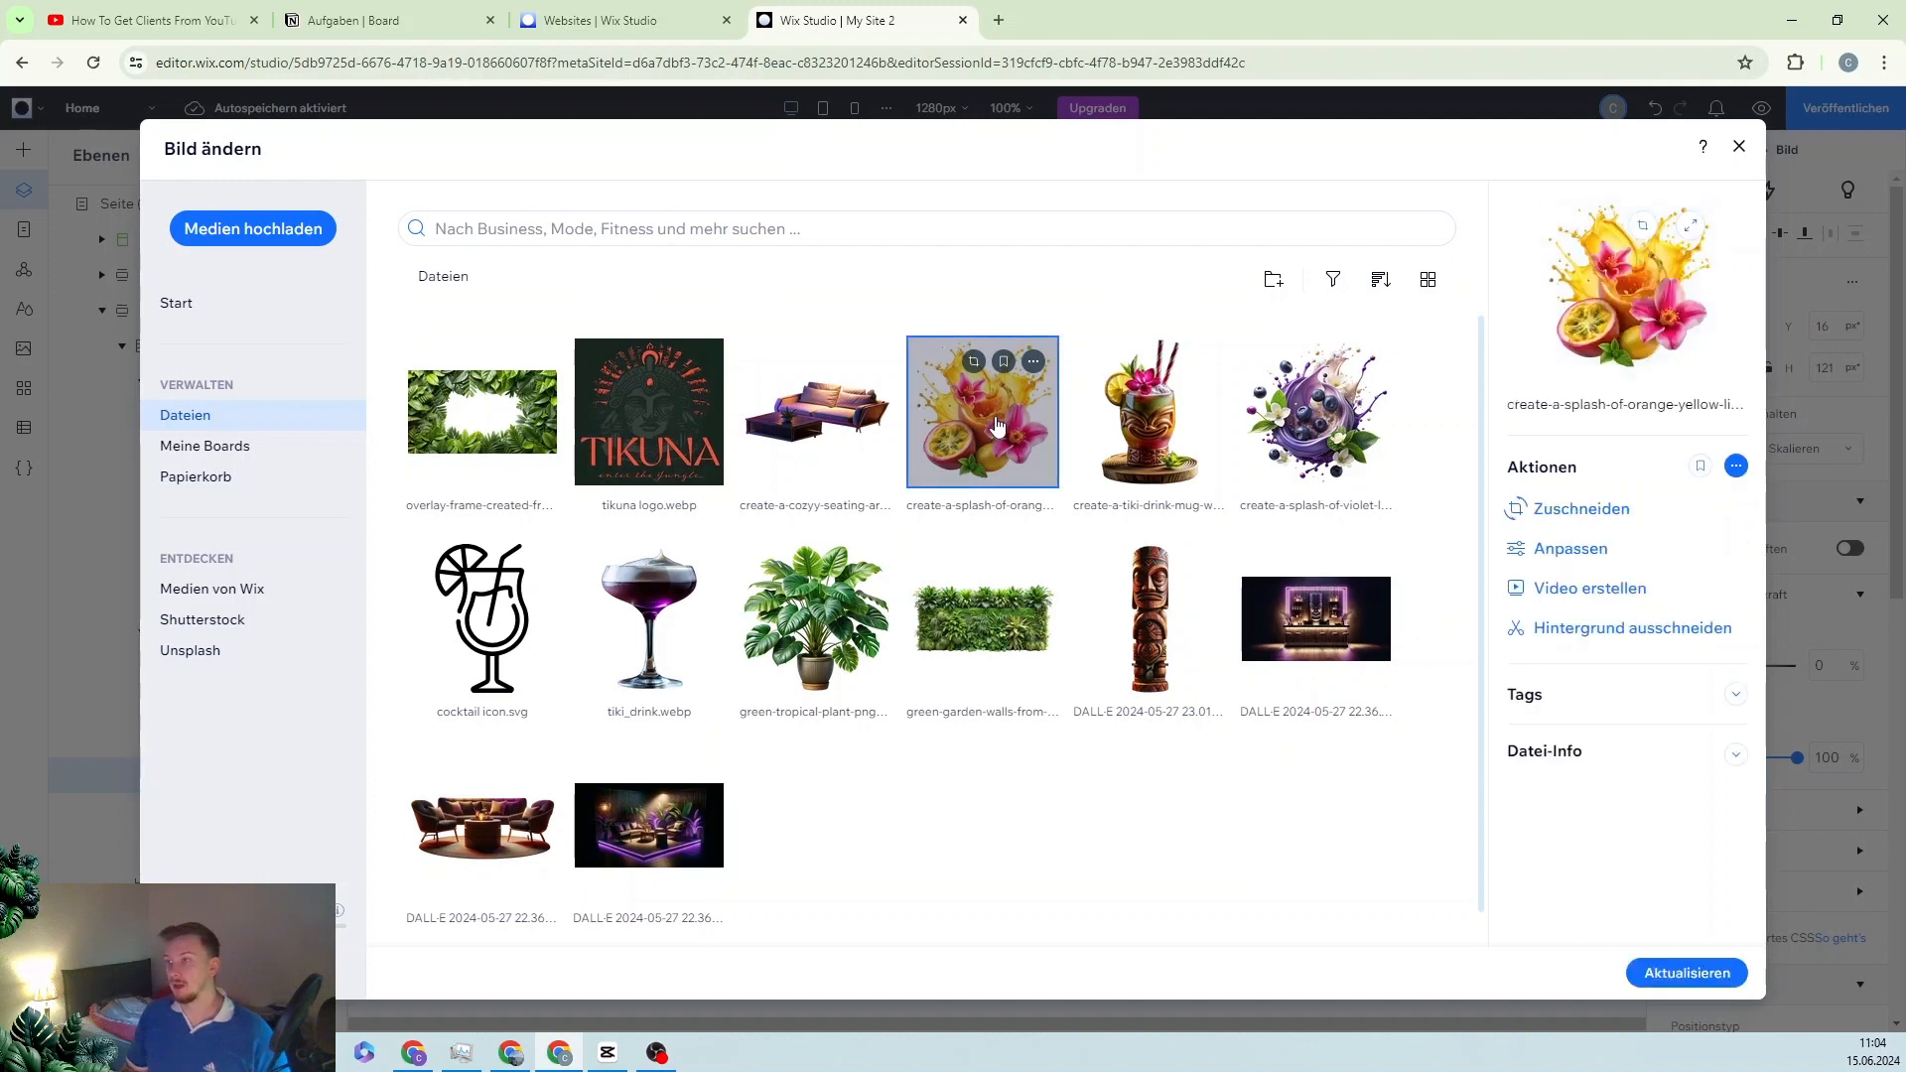
pyautogui.click(1668, 975)
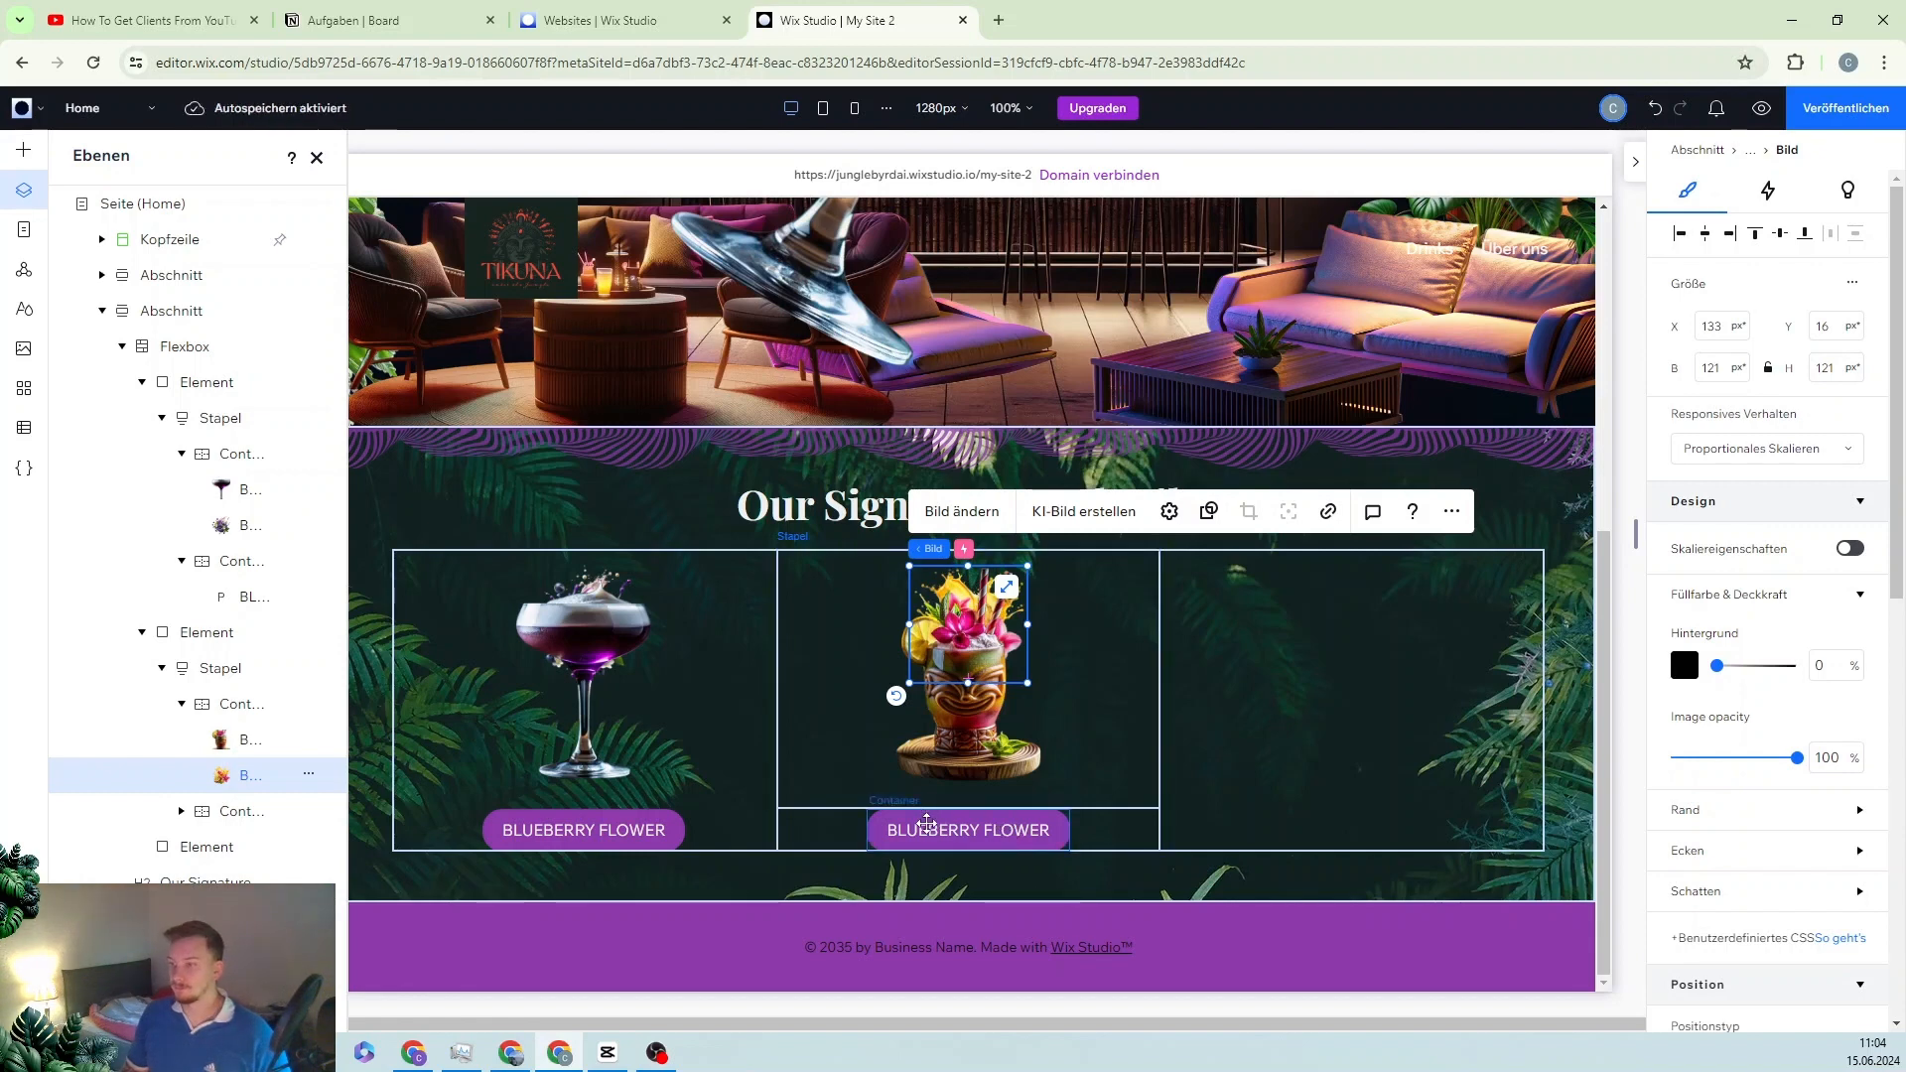
pyautogui.click(927, 824)
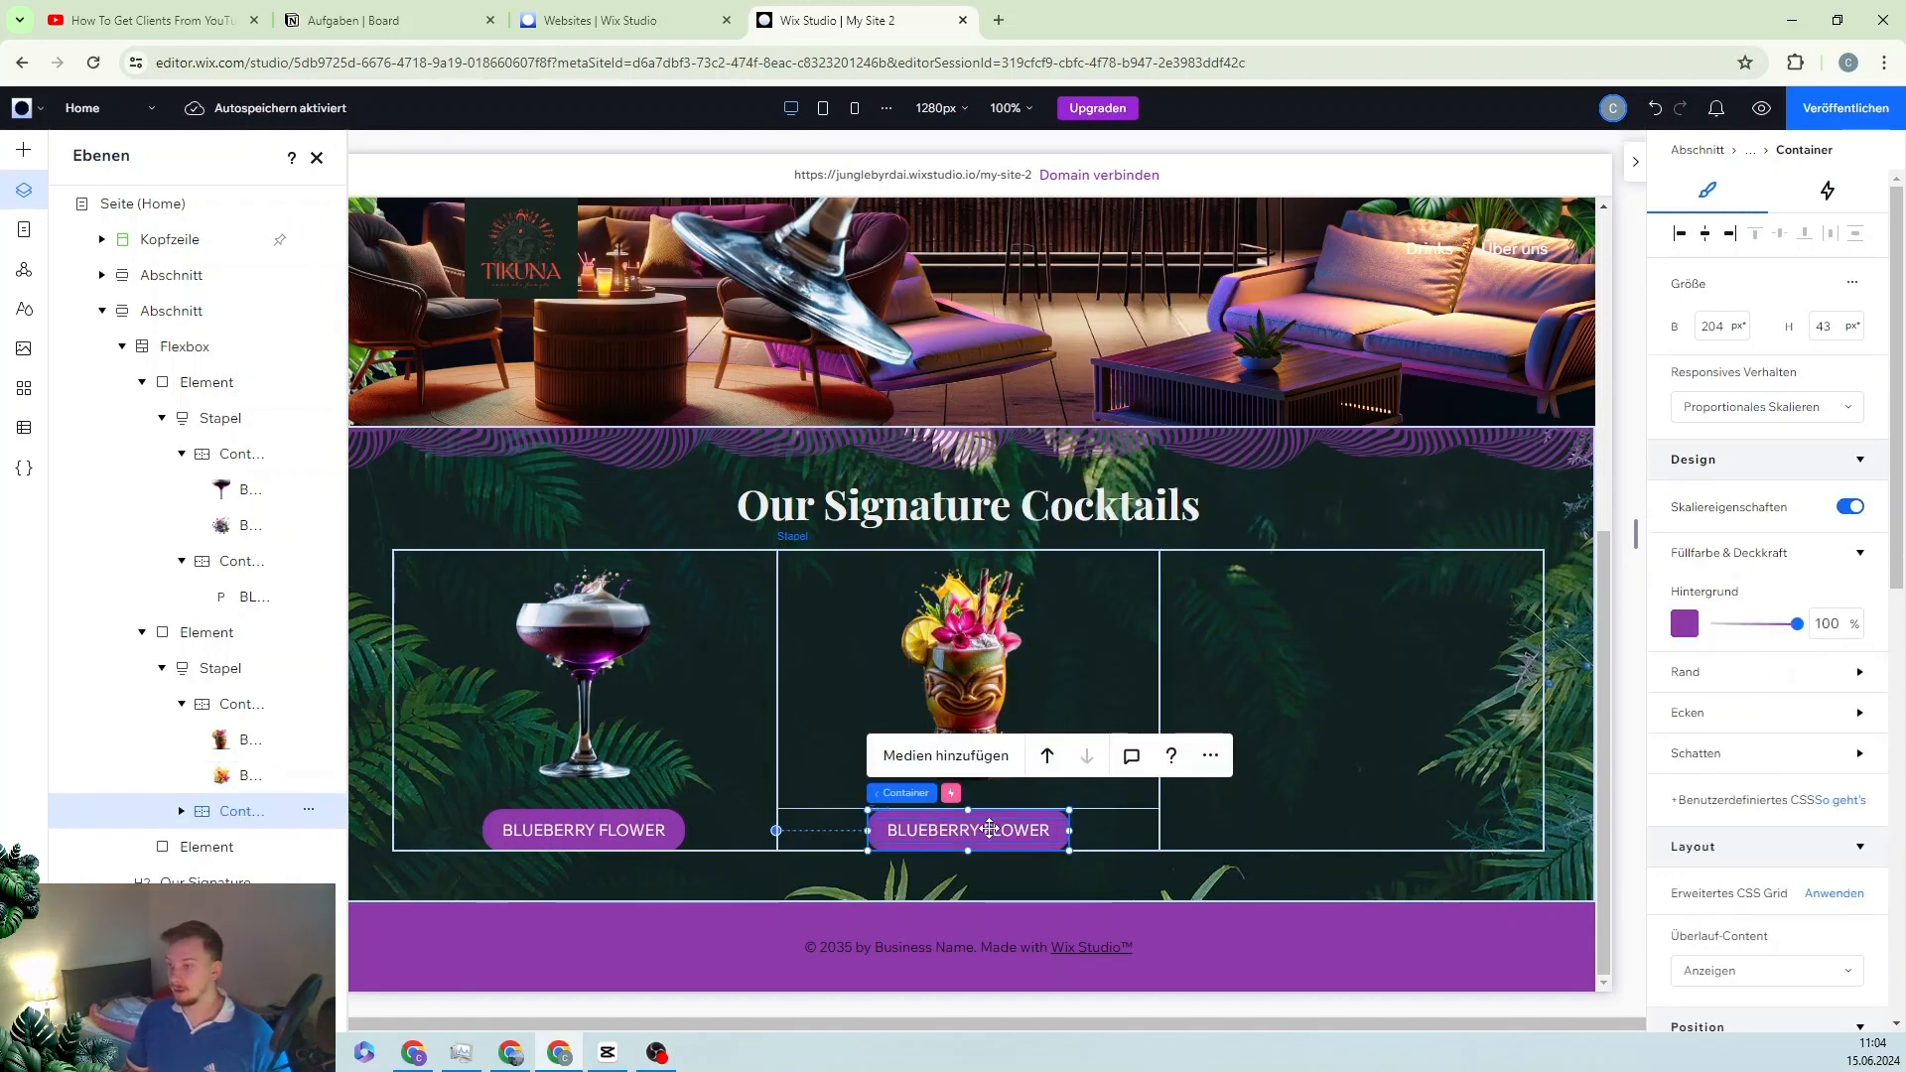
# Step: Change the second button's label from BLUEBERRY FLOWER to 'I'M SO PASSIONATE', fixing a typo
pyautogui.click(990, 828)
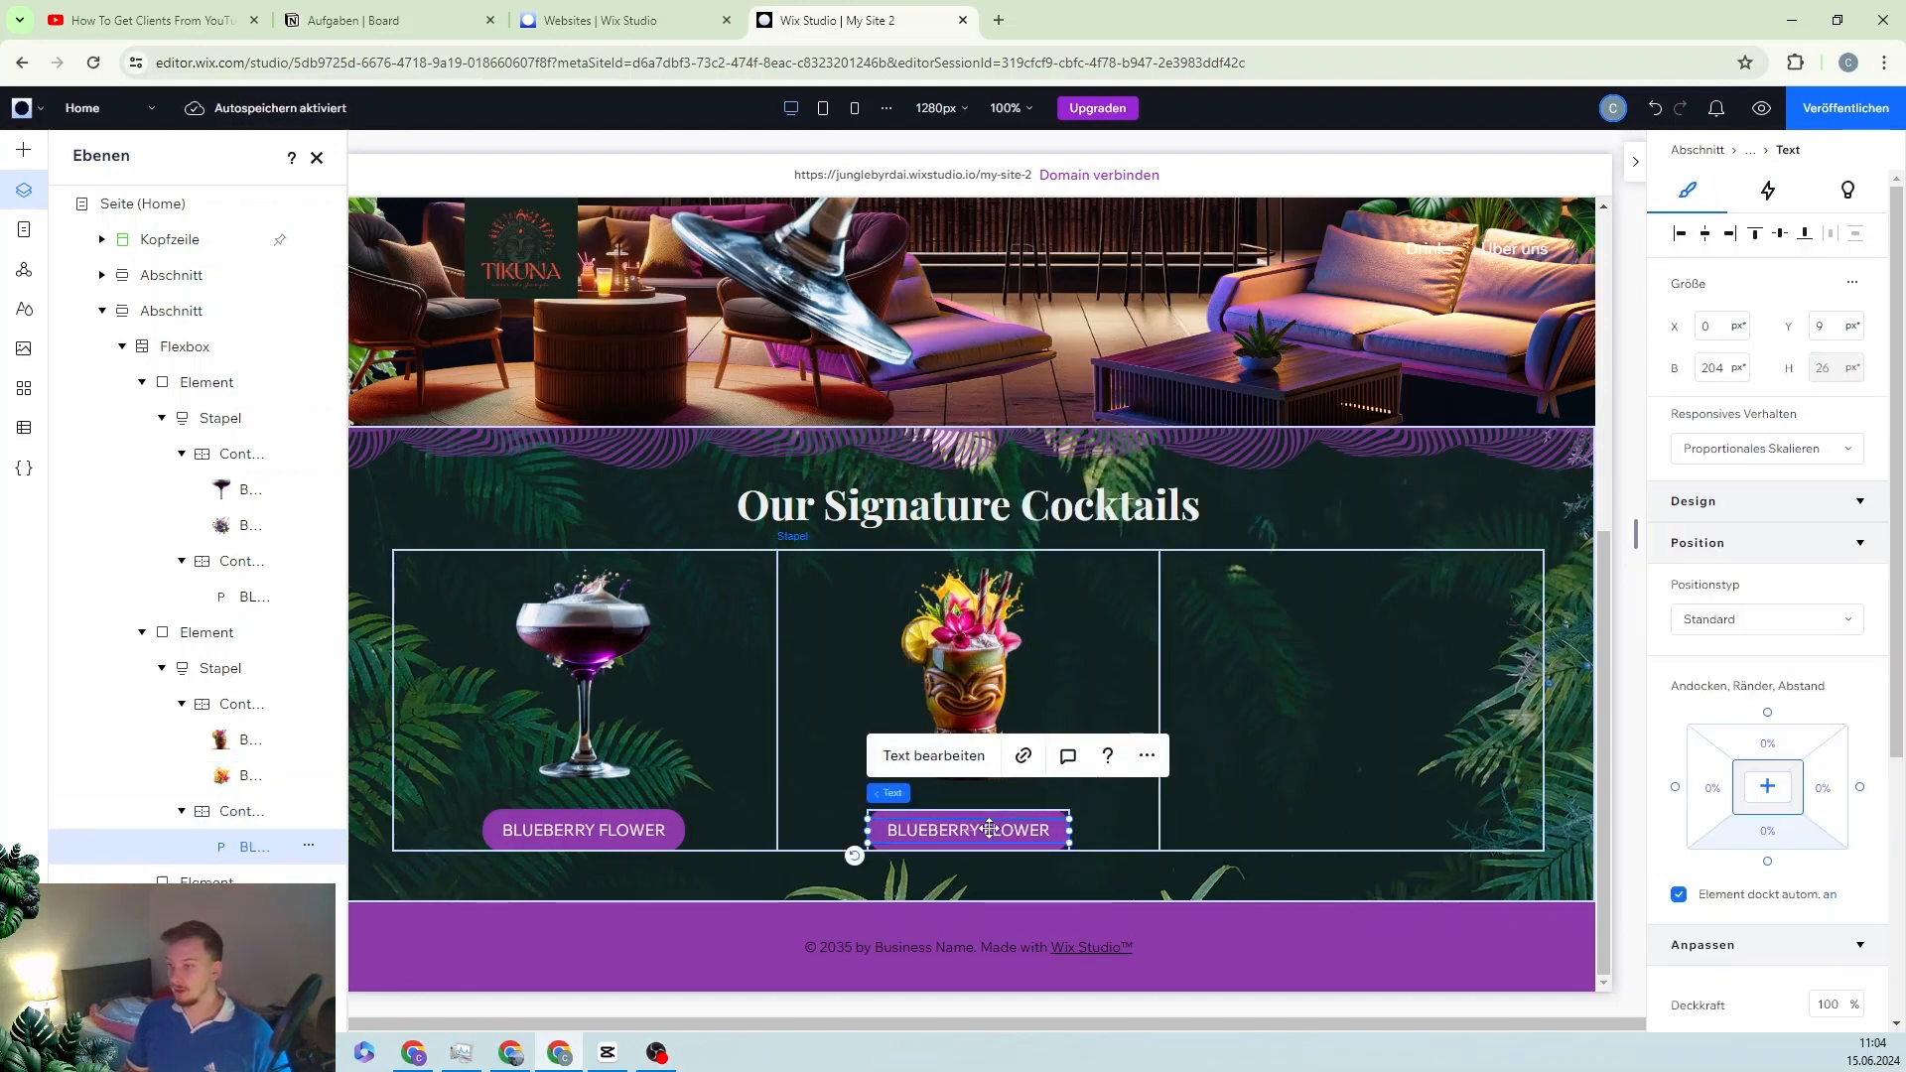
pyautogui.click(943, 764)
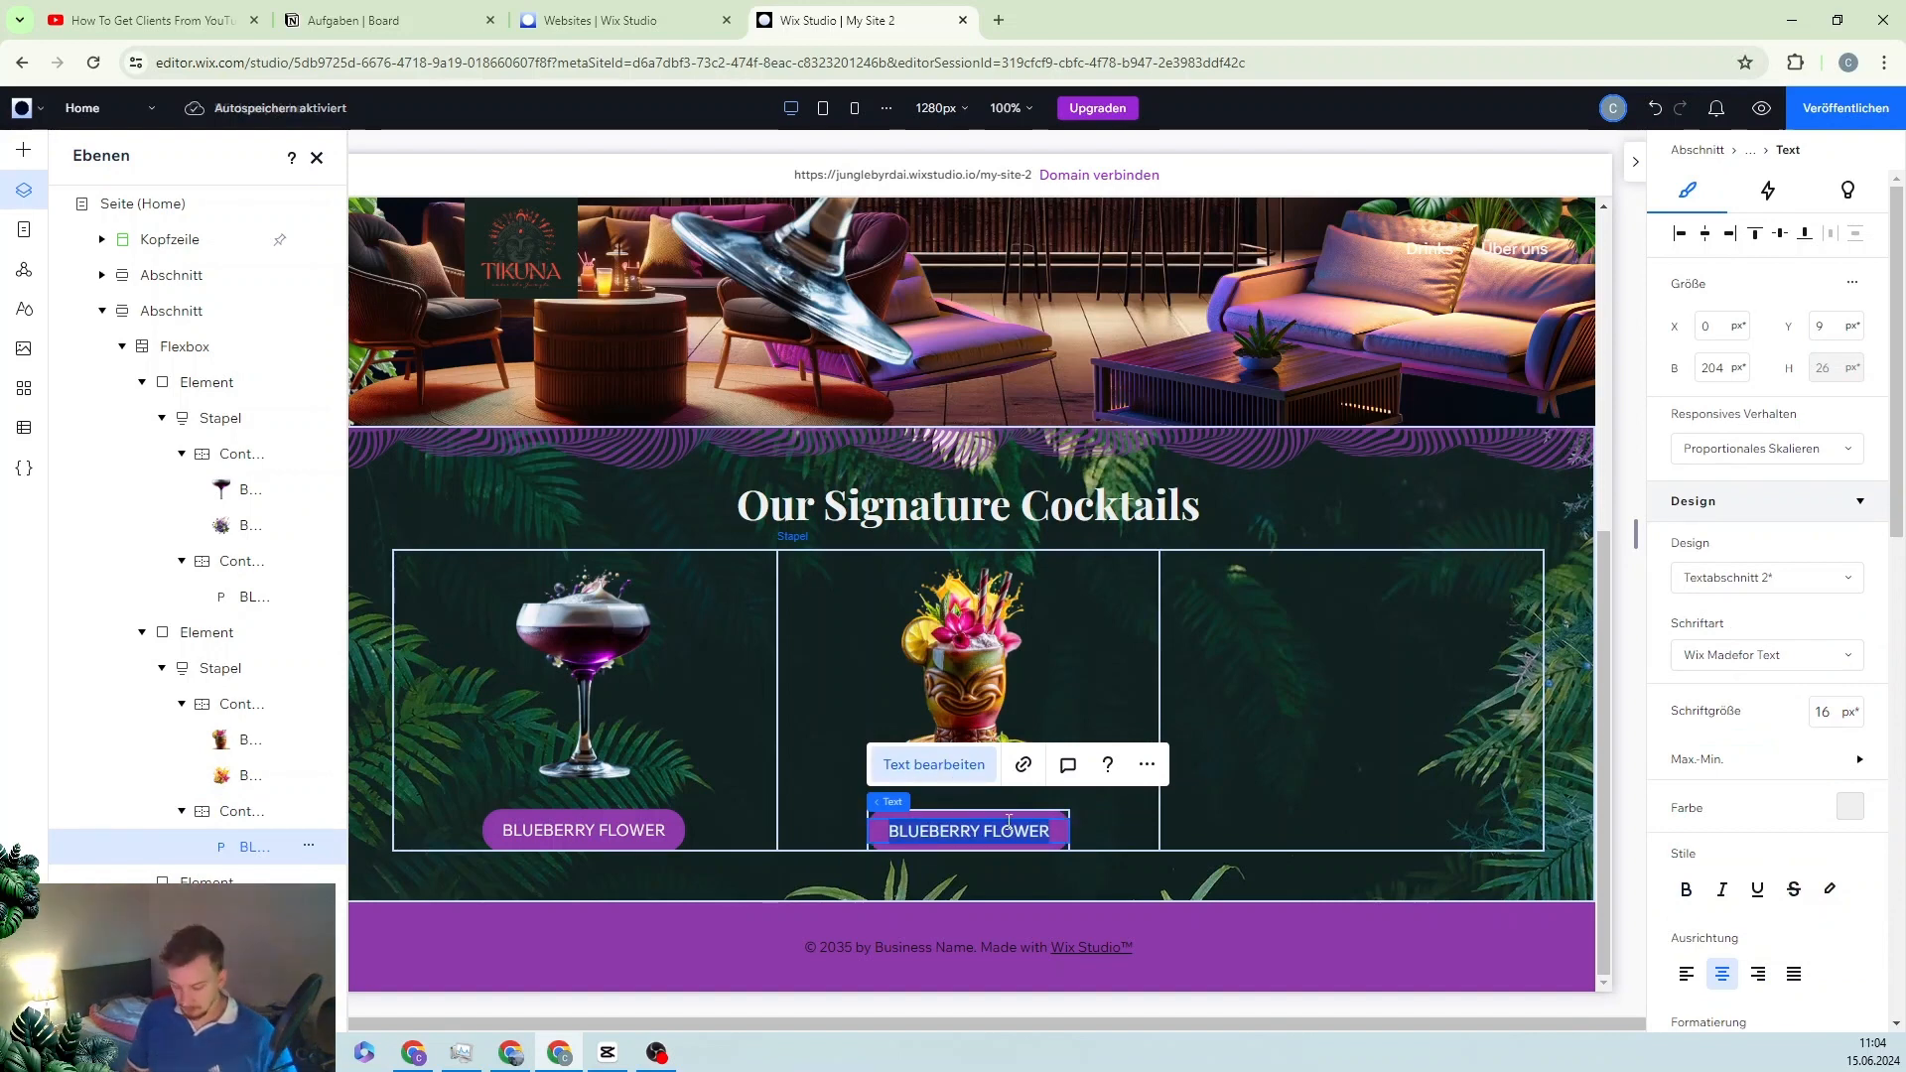
pyautogui.press('BackSpace')
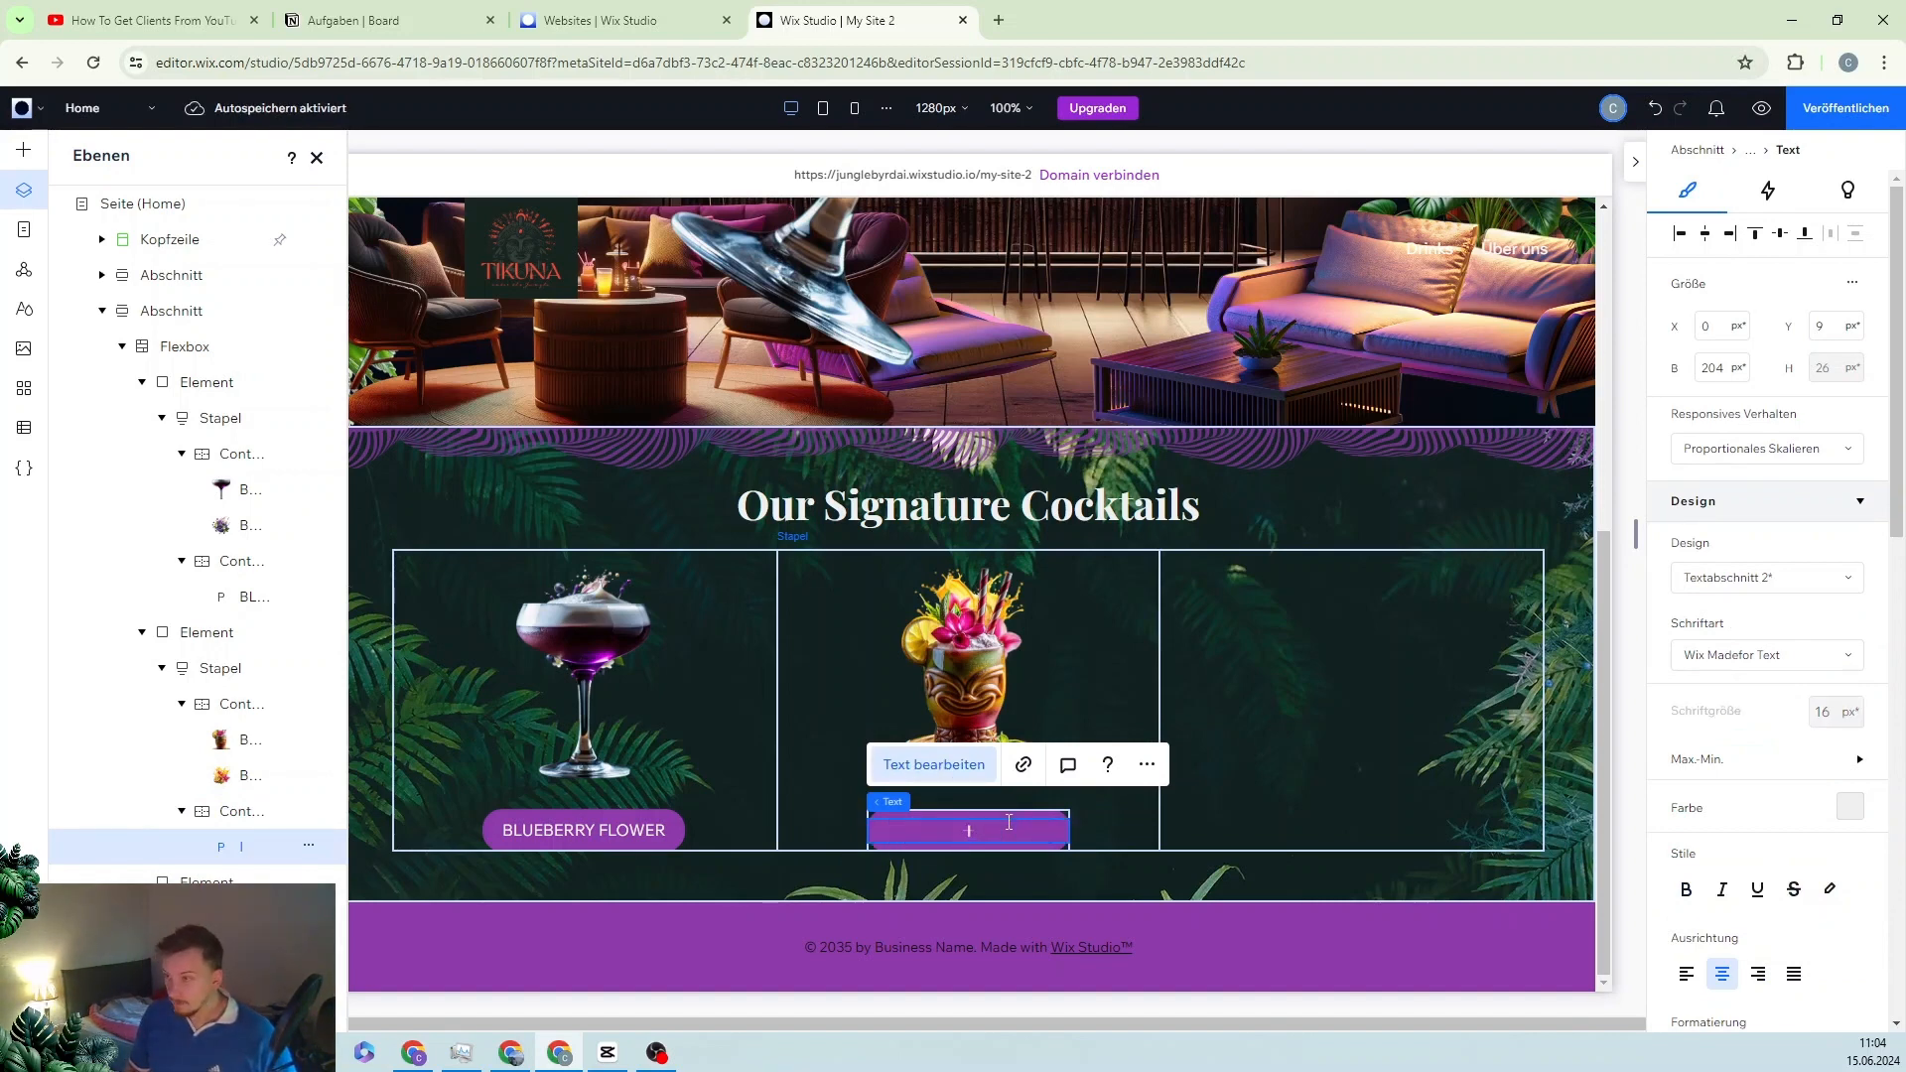
pyautogui.write("I'M SO")
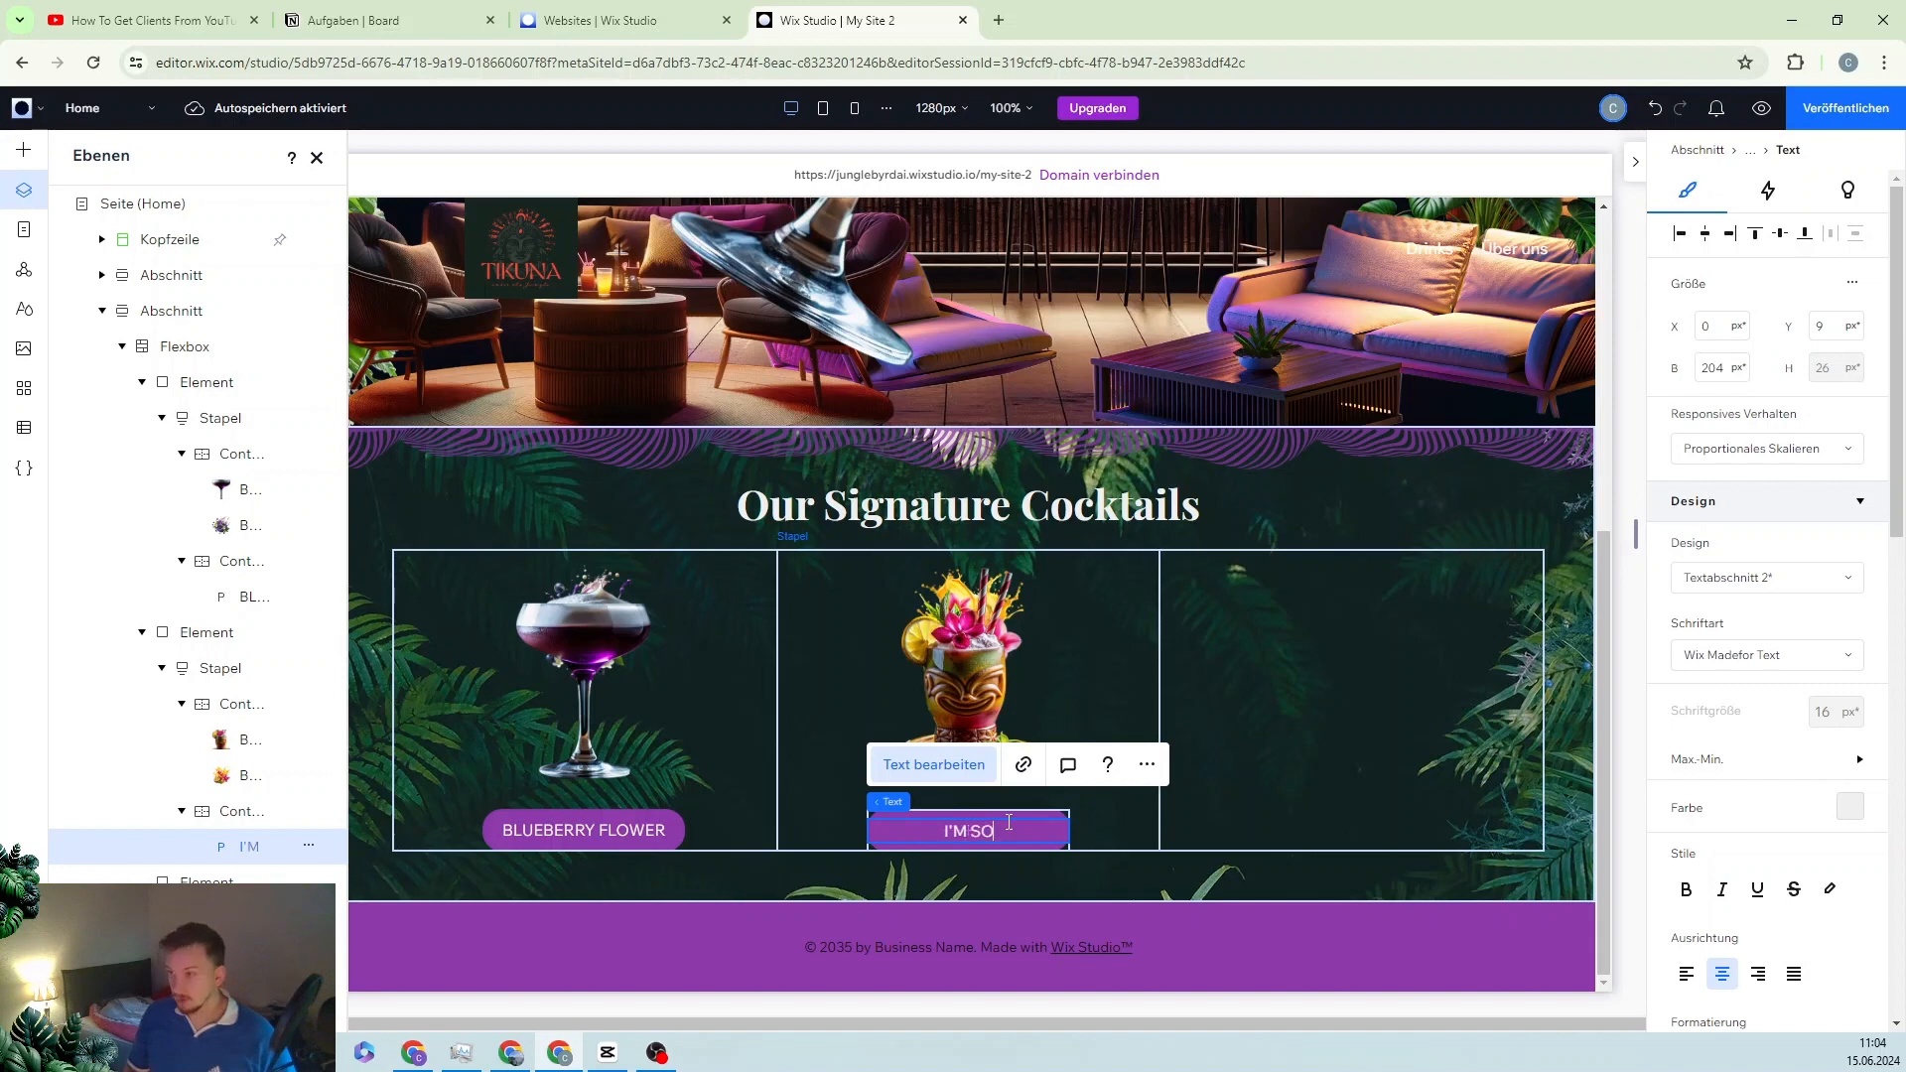
pyautogui.write(' PASSIONAZTE')
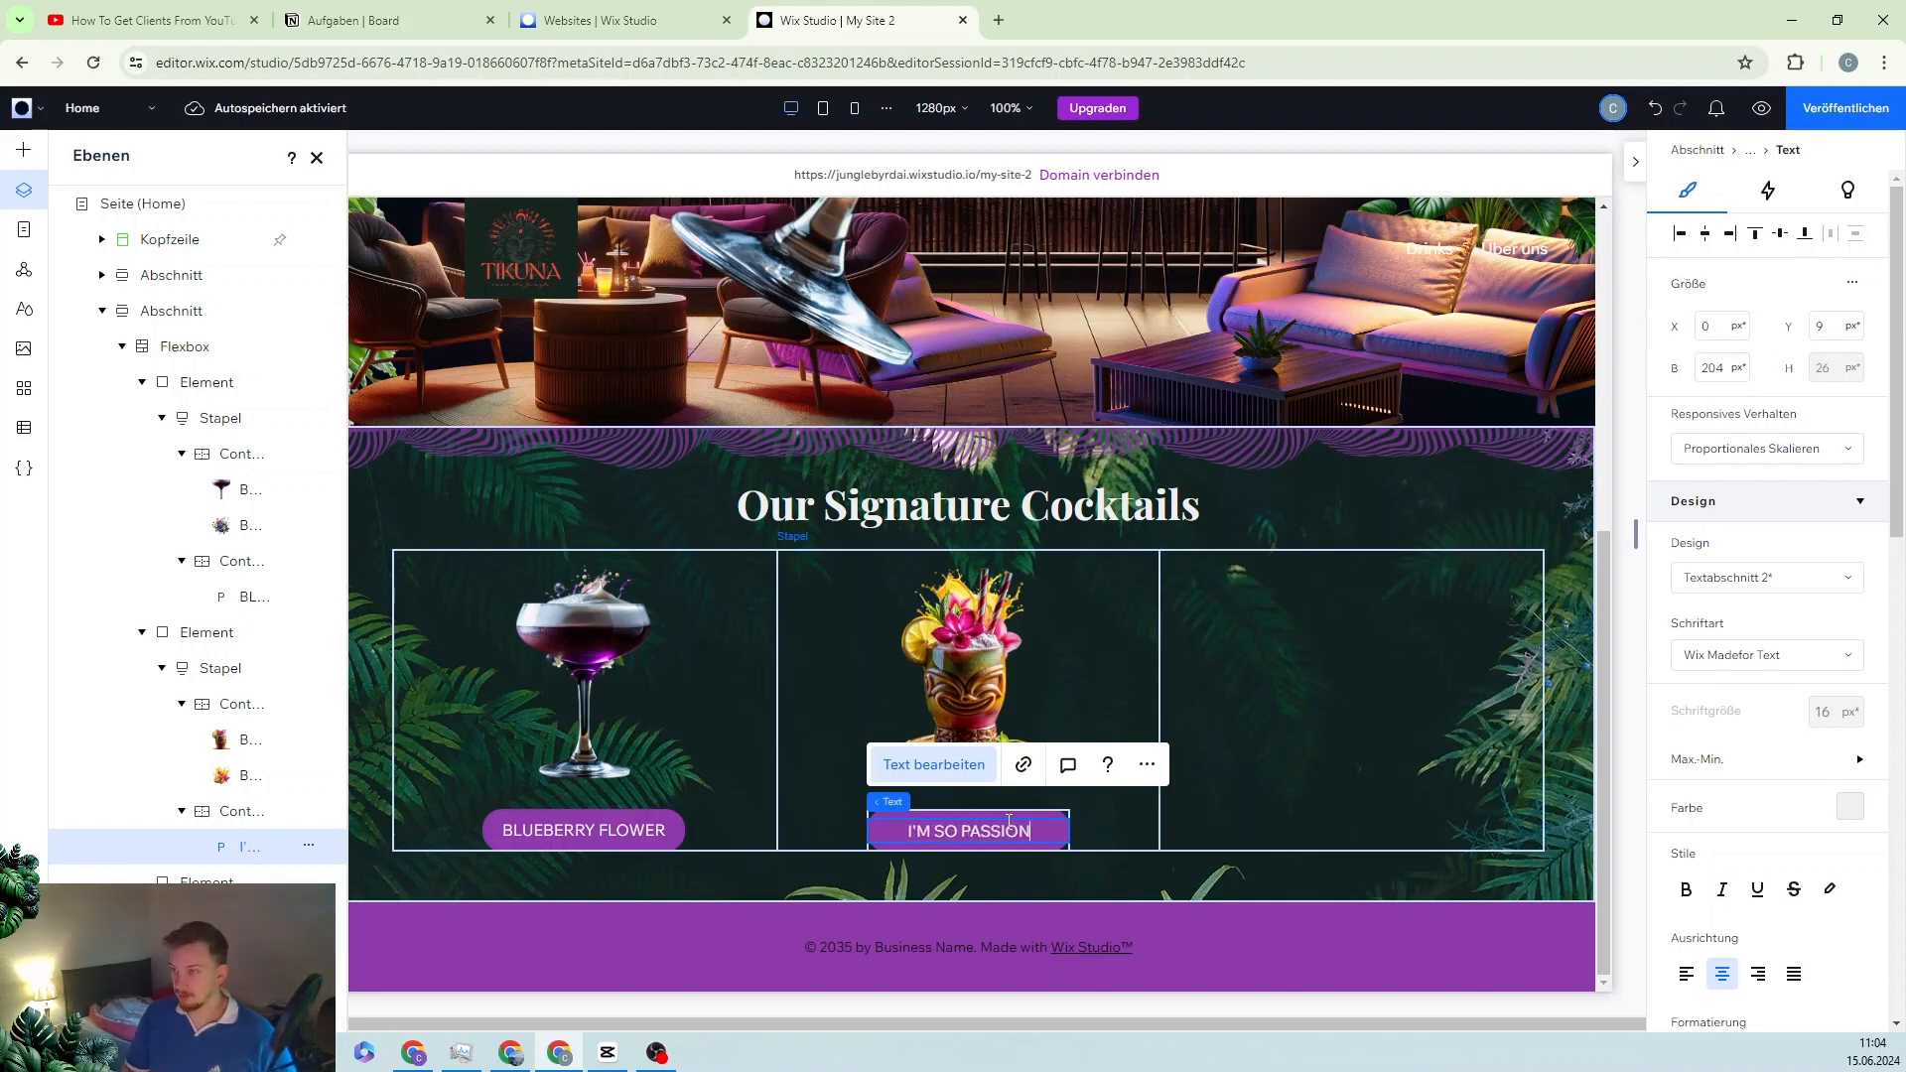
pyautogui.press('BackSpace')
pyautogui.press('BackSpace')
pyautogui.press('BackSpace')
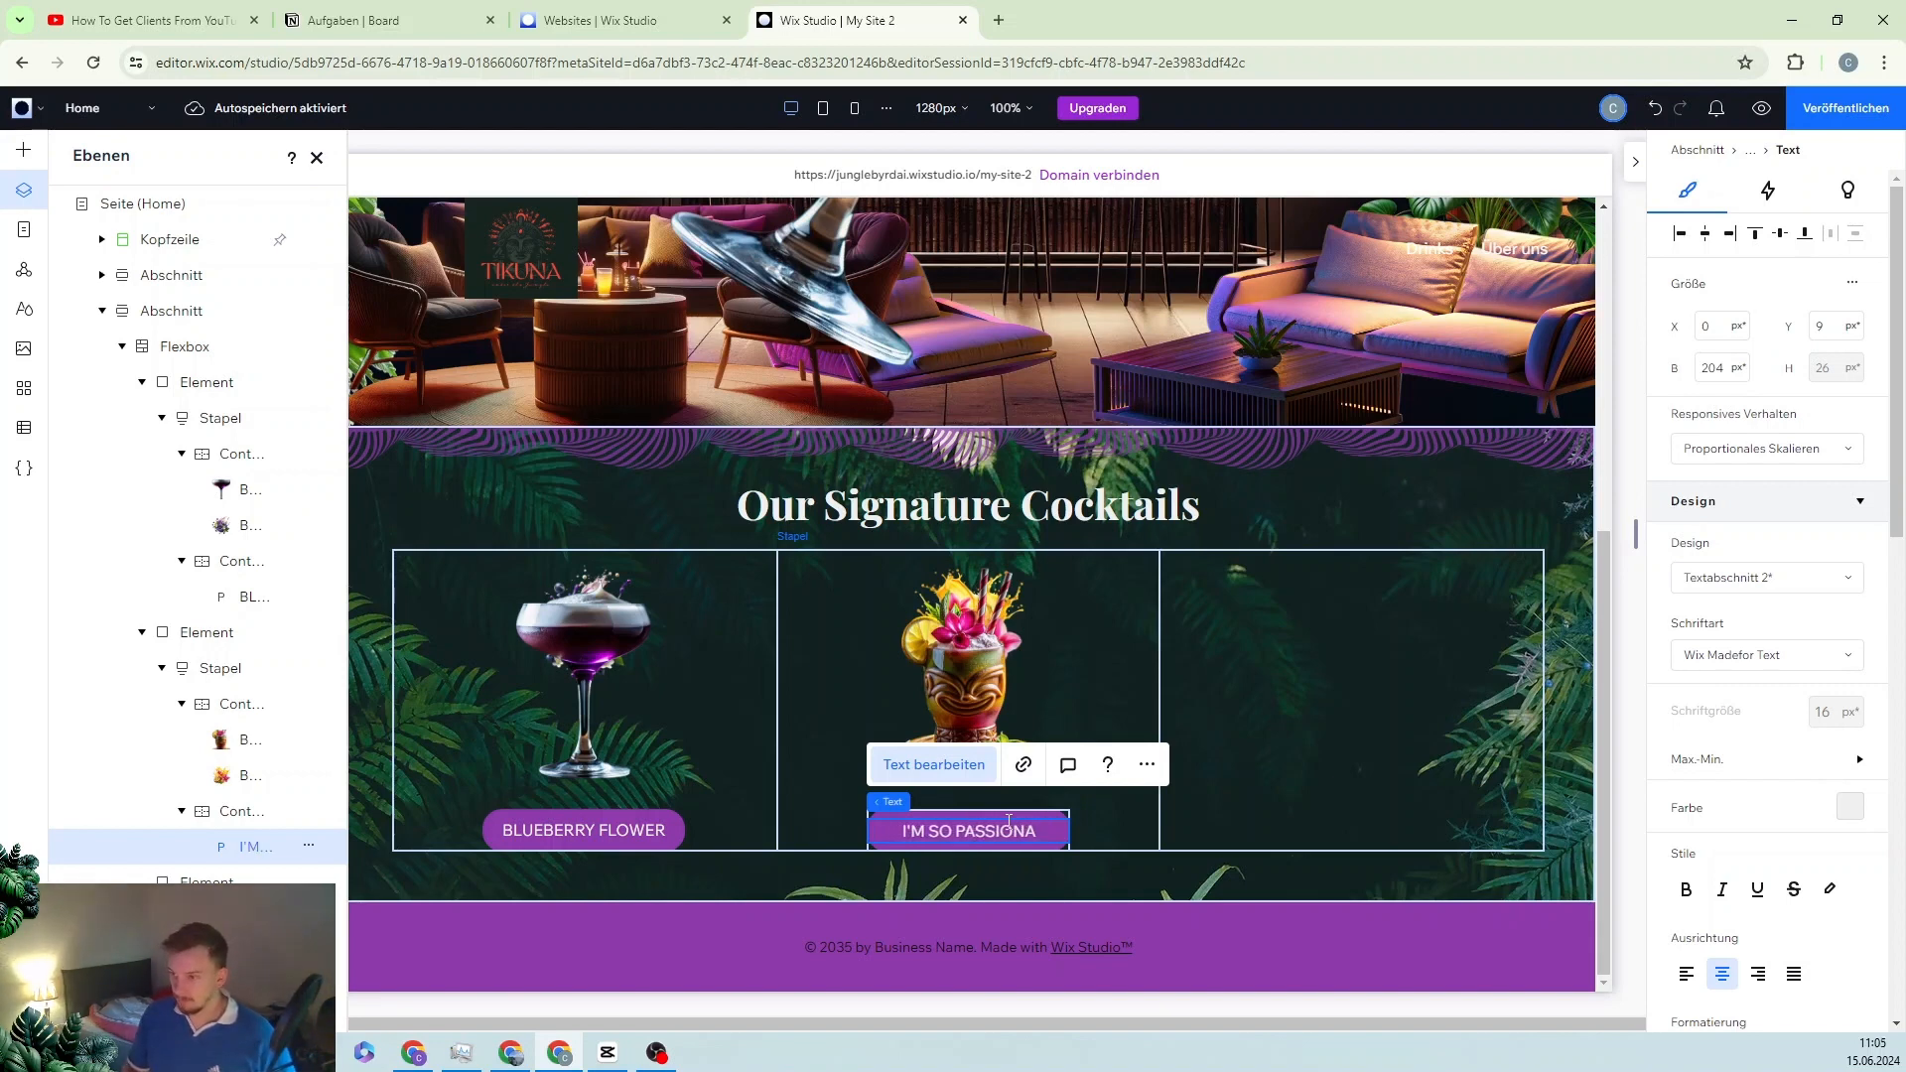
pyautogui.write('TE')
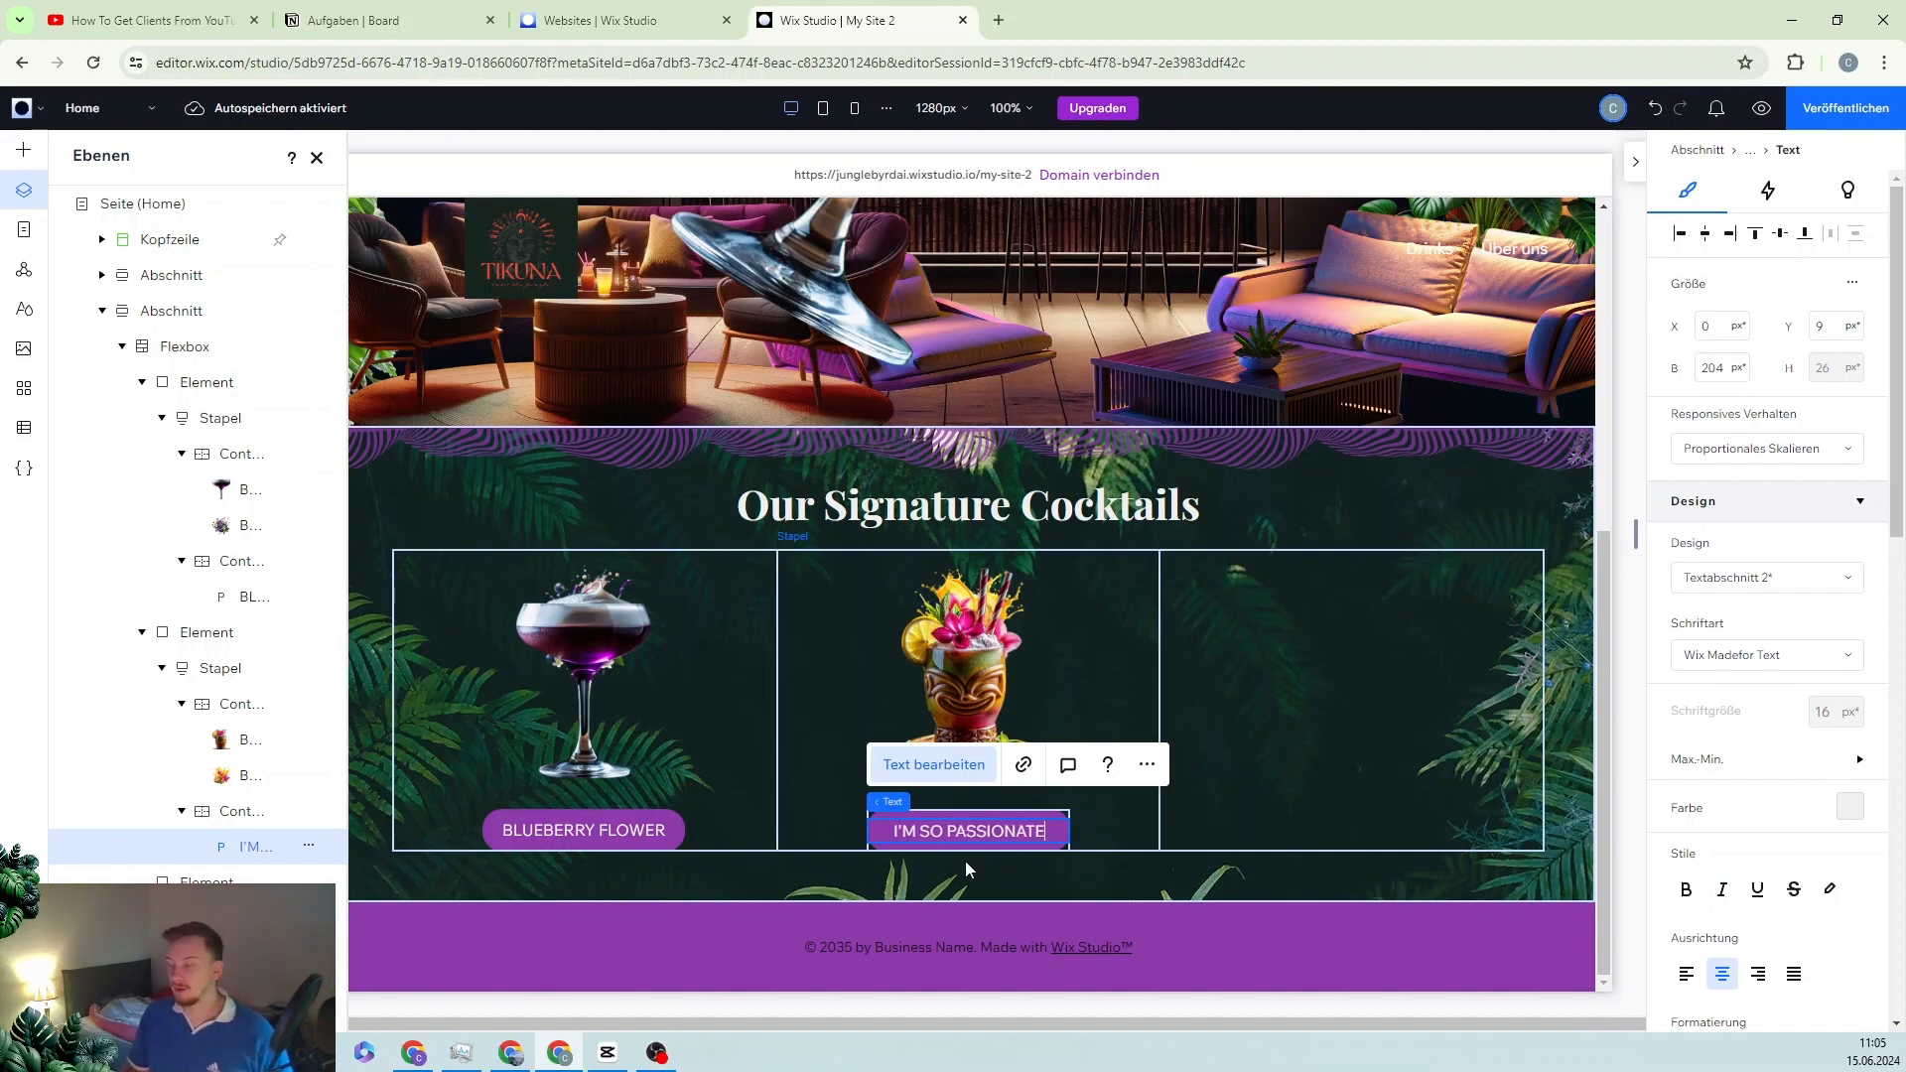
# Step: Fill the second button's background orange (#F5A41A), then select the cocktail card slider
pyautogui.click(966, 810)
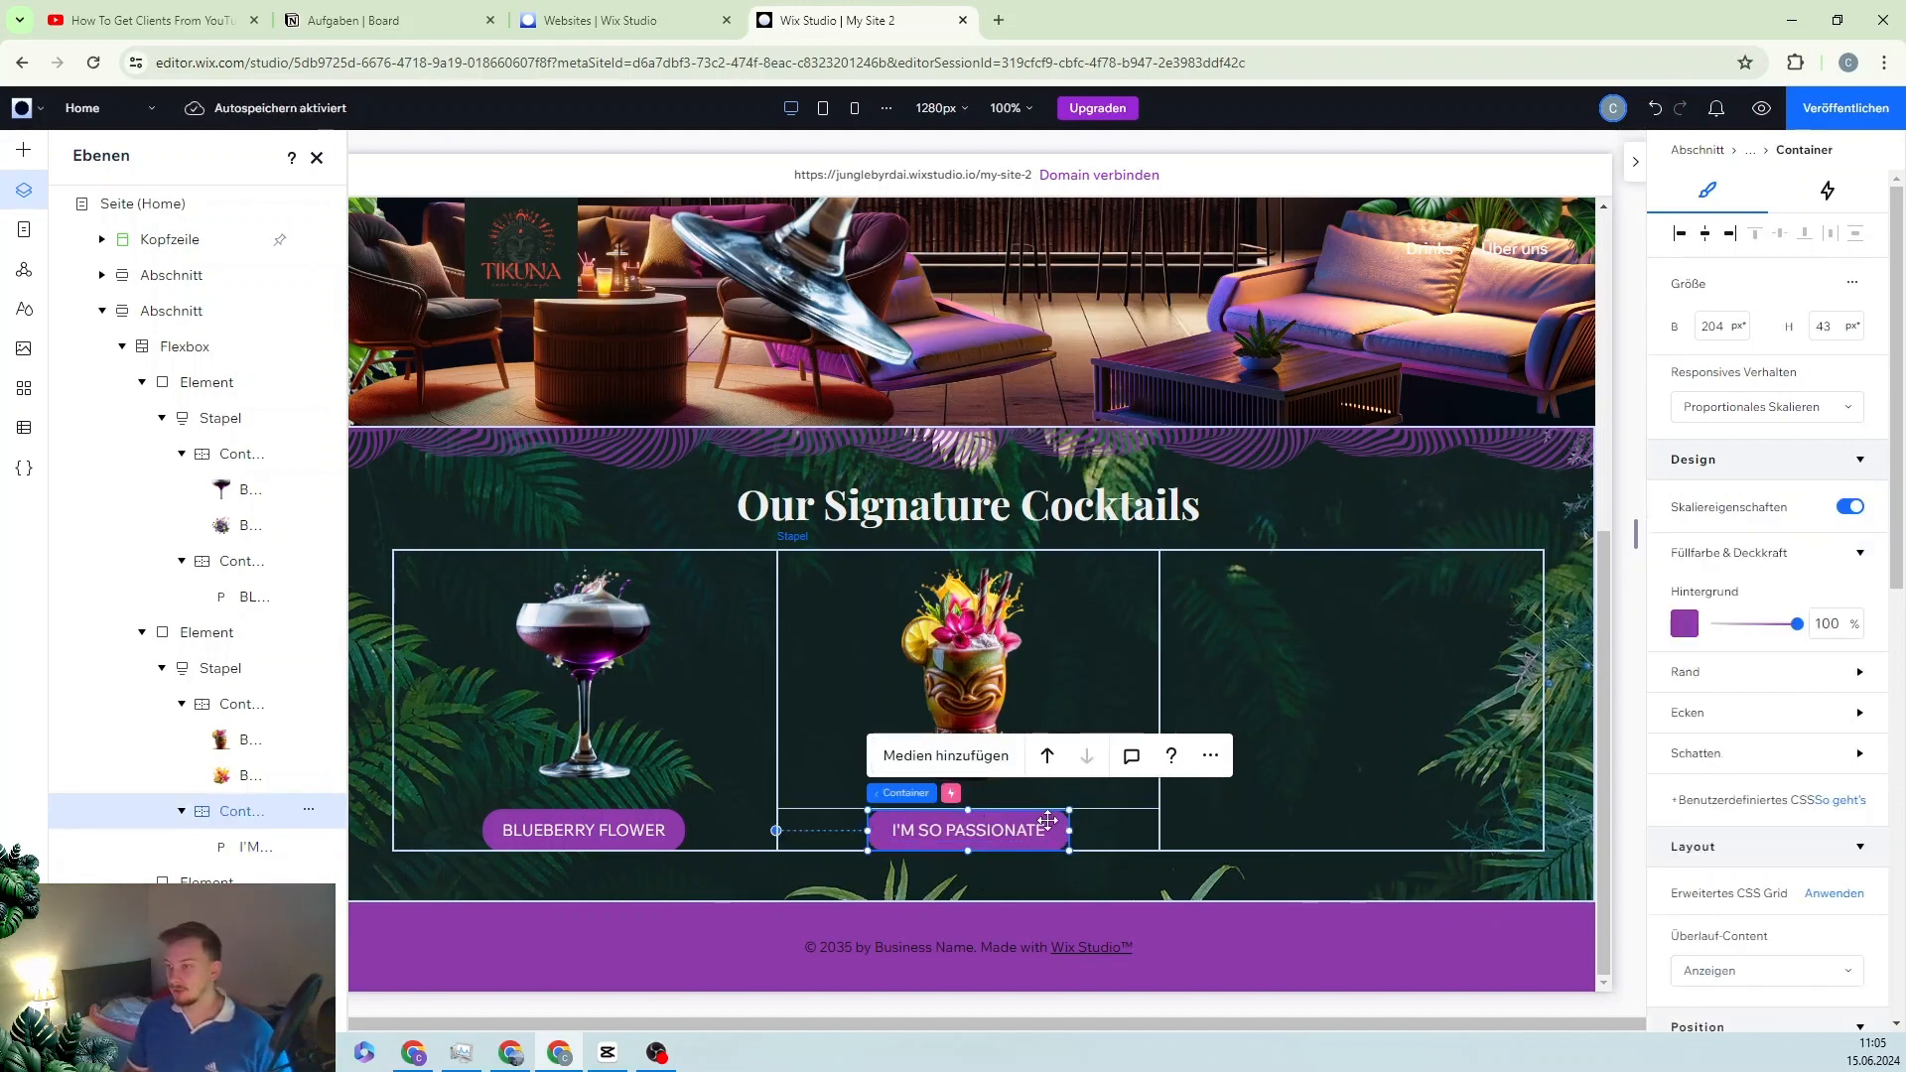
pyautogui.click(1685, 624)
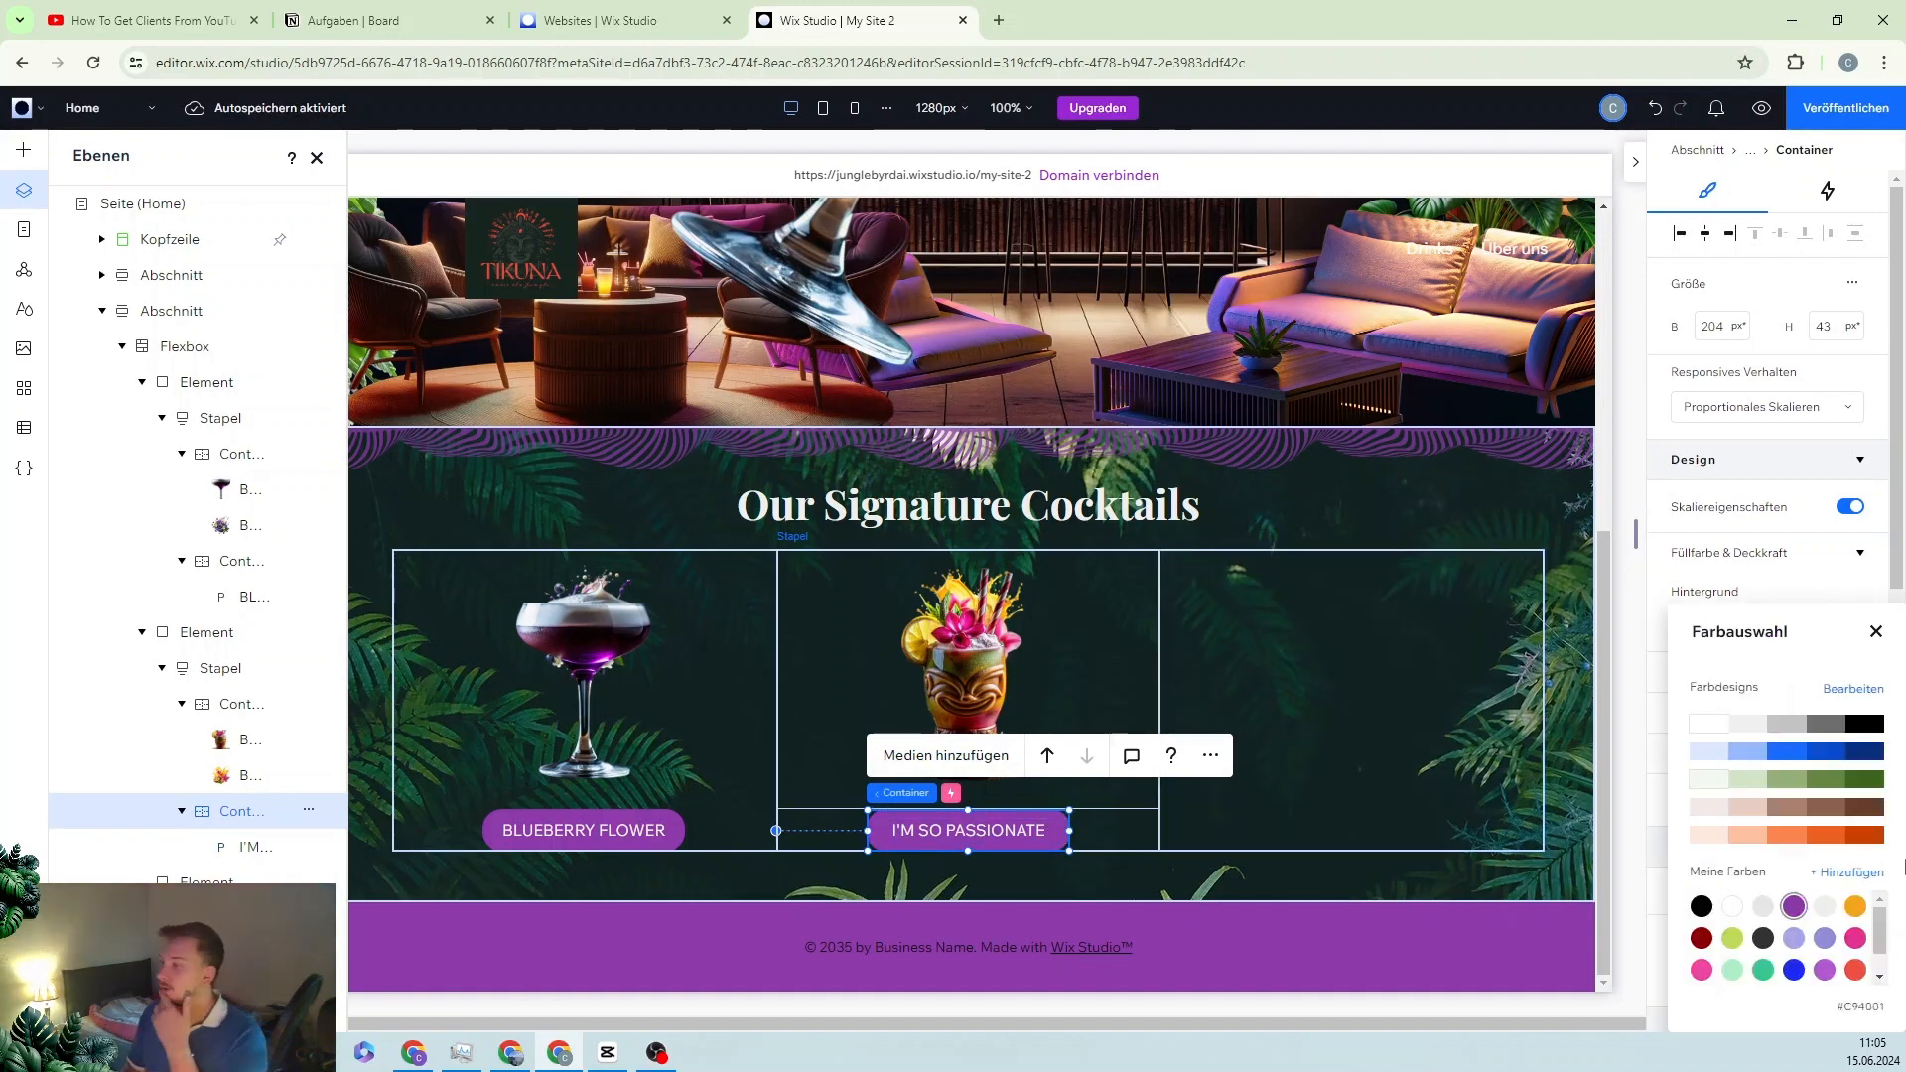
pyautogui.click(1856, 907)
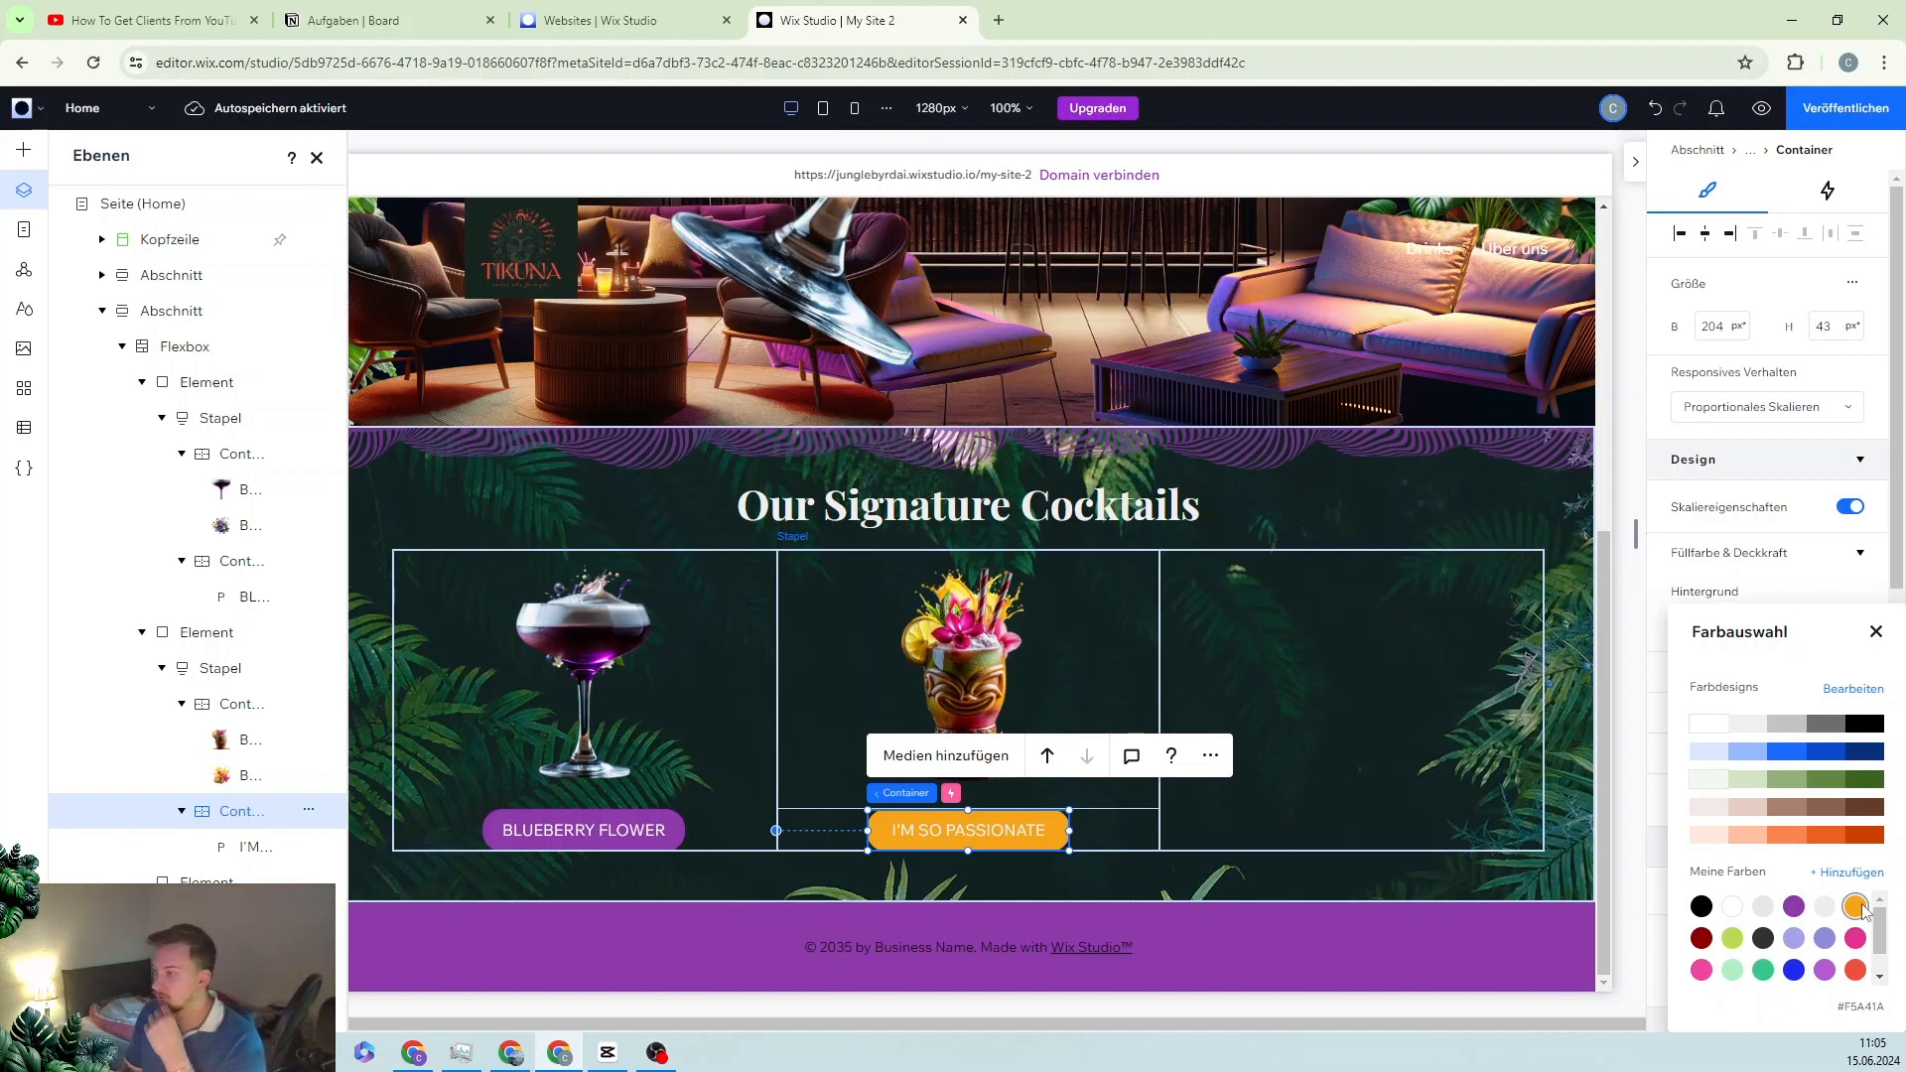
pyautogui.click(1035, 884)
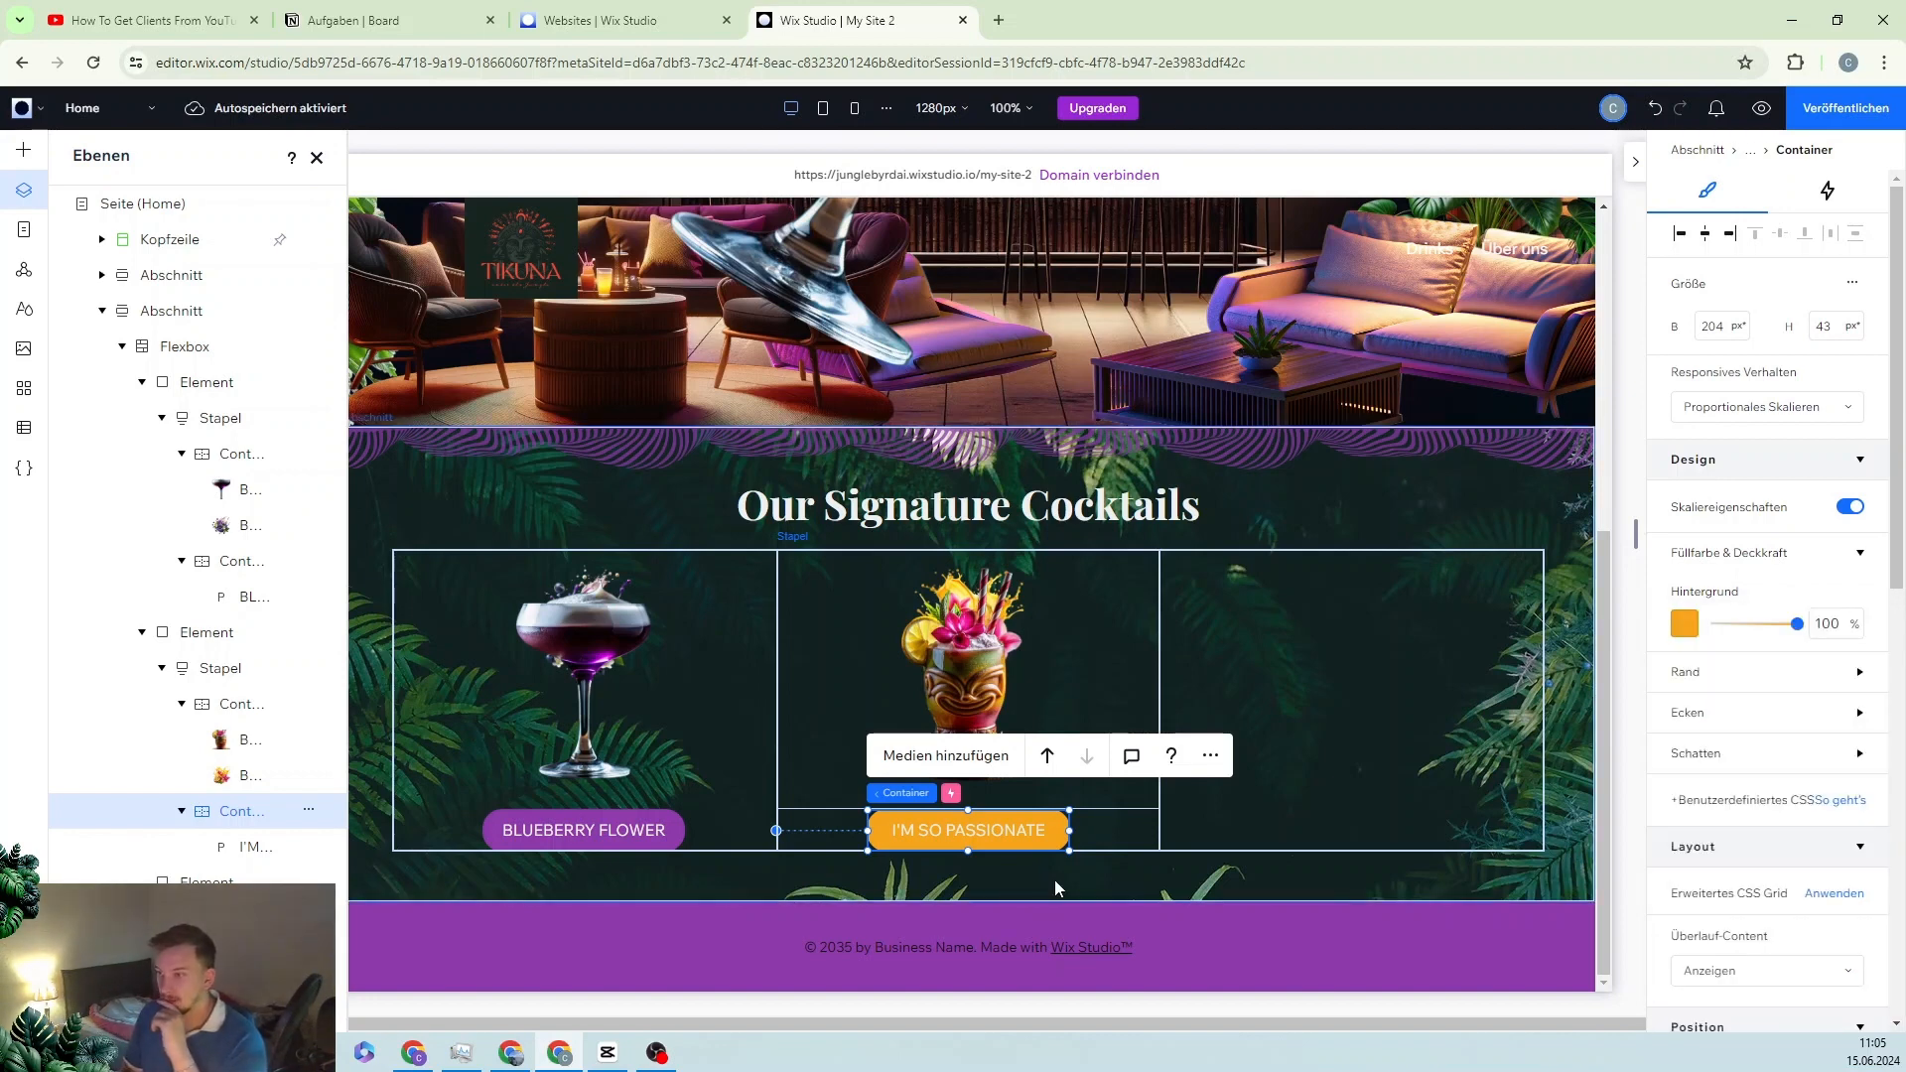
pyautogui.click(1056, 881)
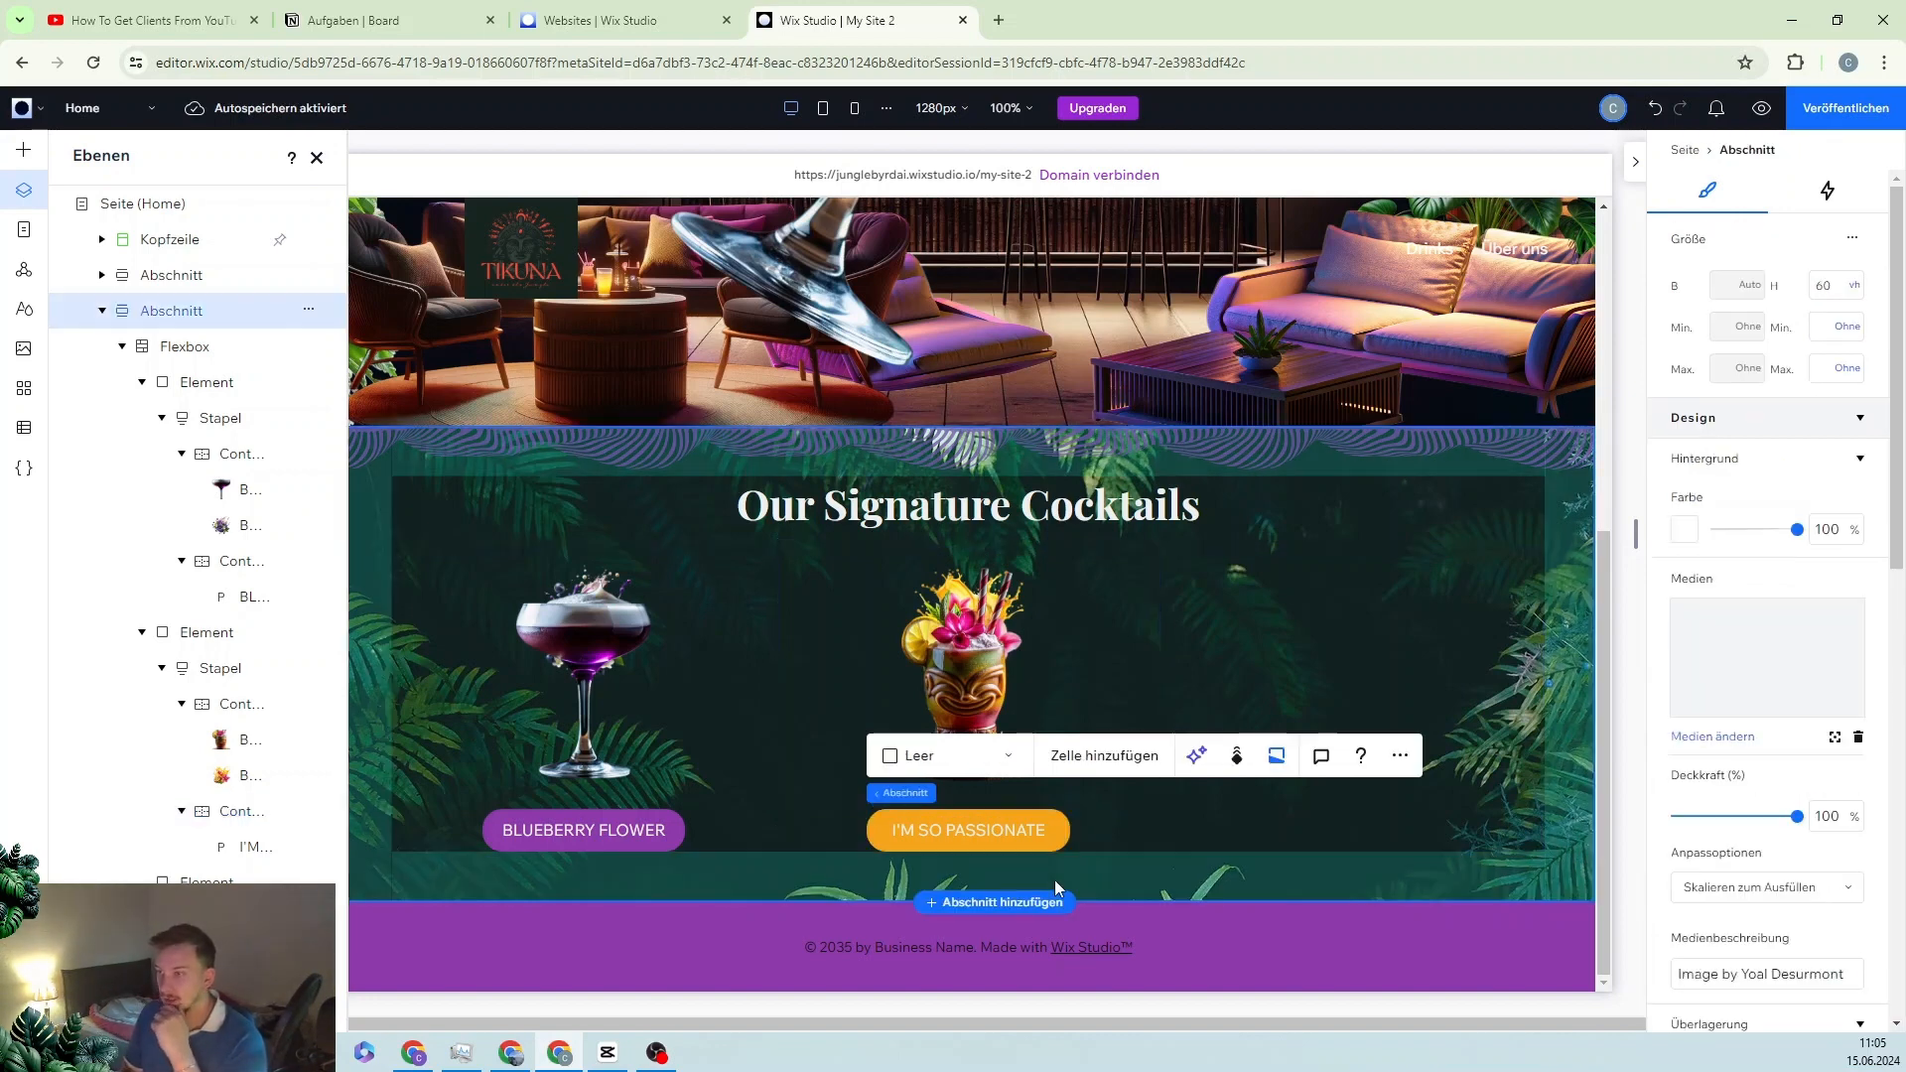
pyautogui.click(987, 687)
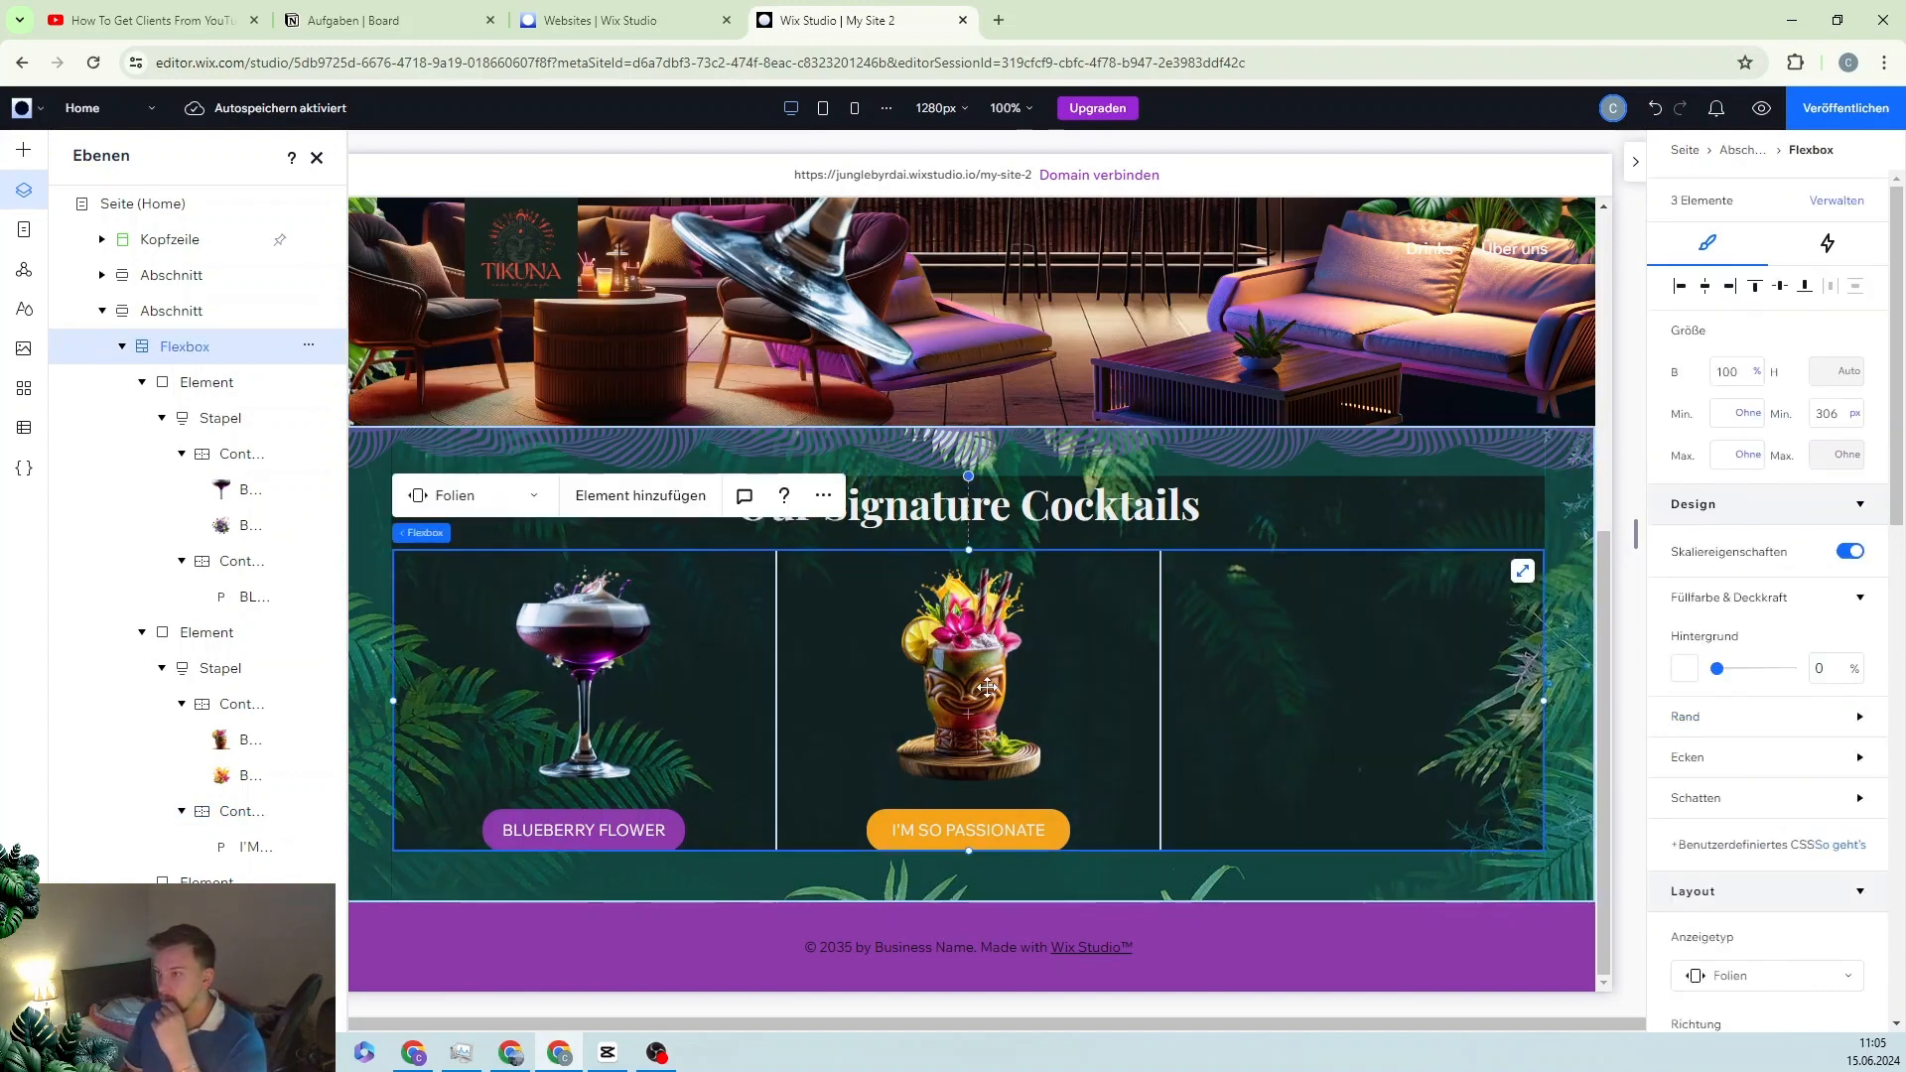
pyautogui.click(1775, 114)
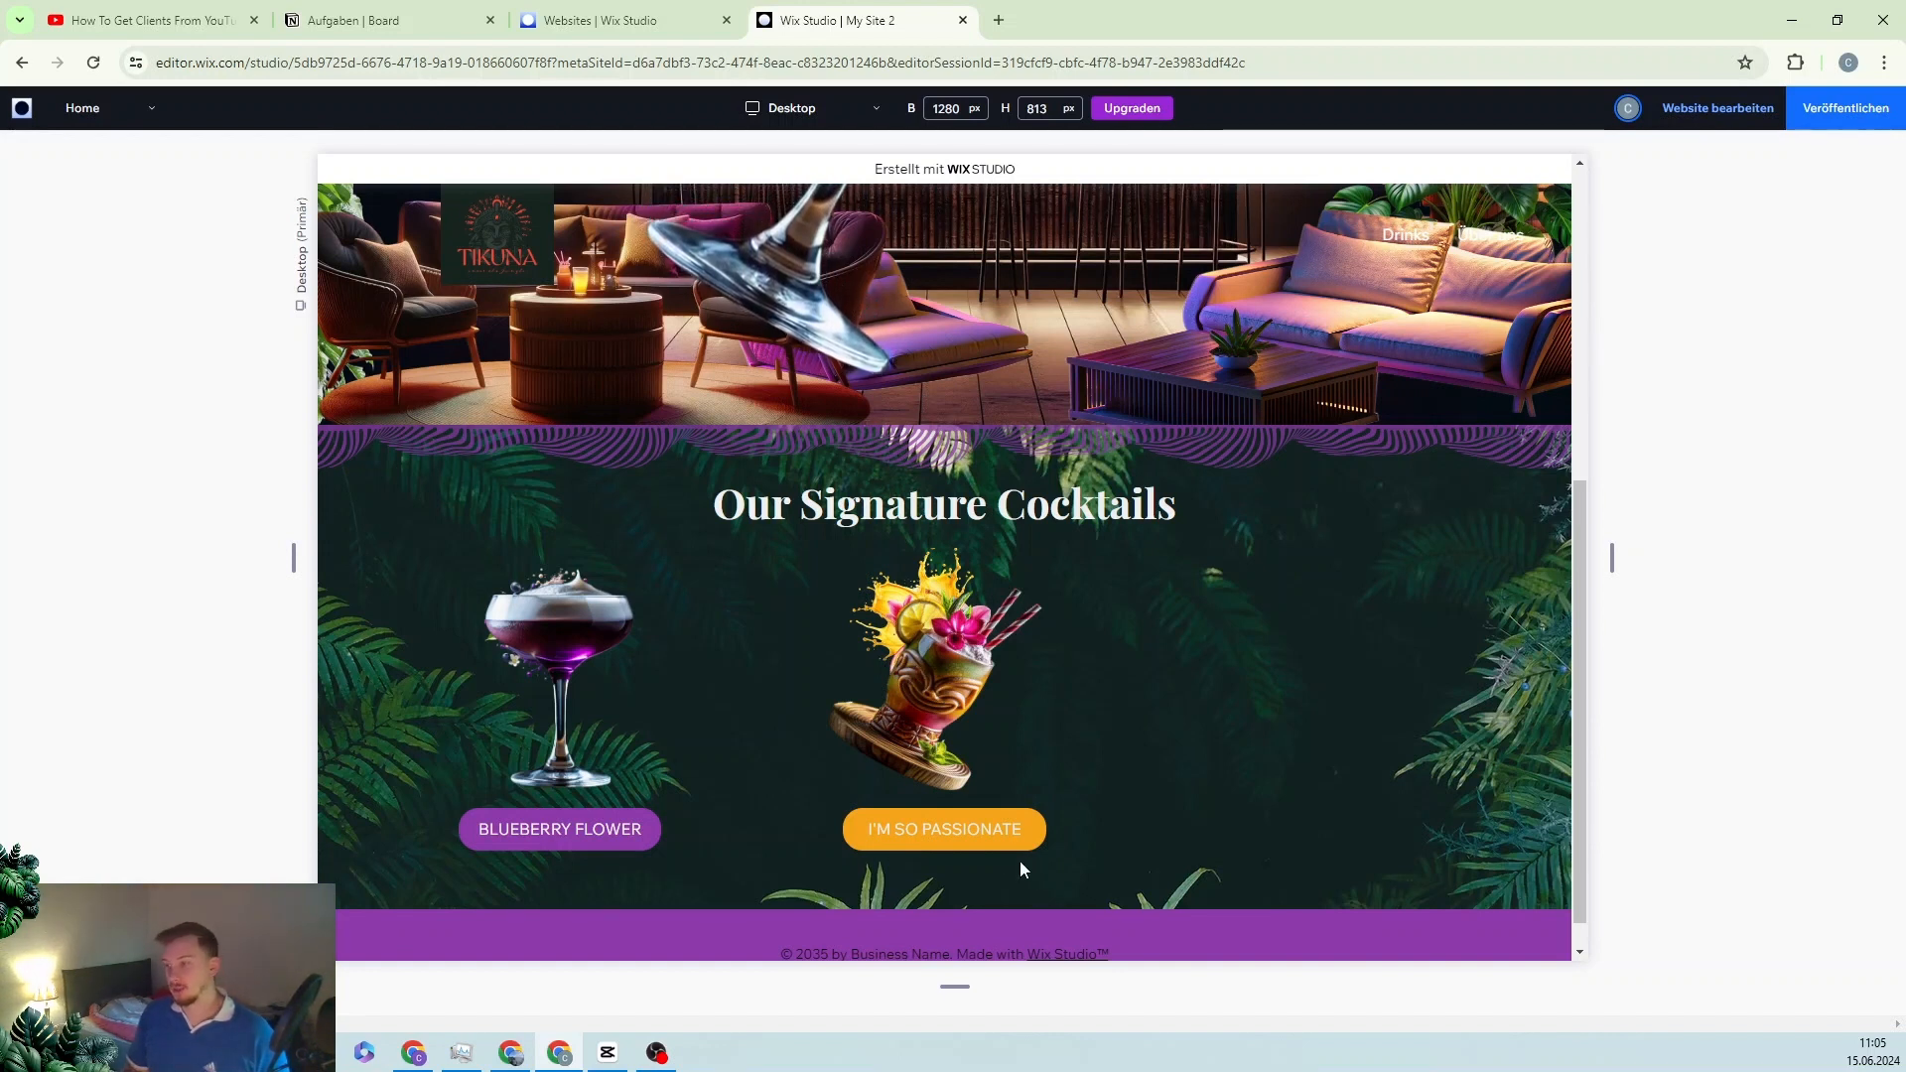
pyautogui.click(1715, 111)
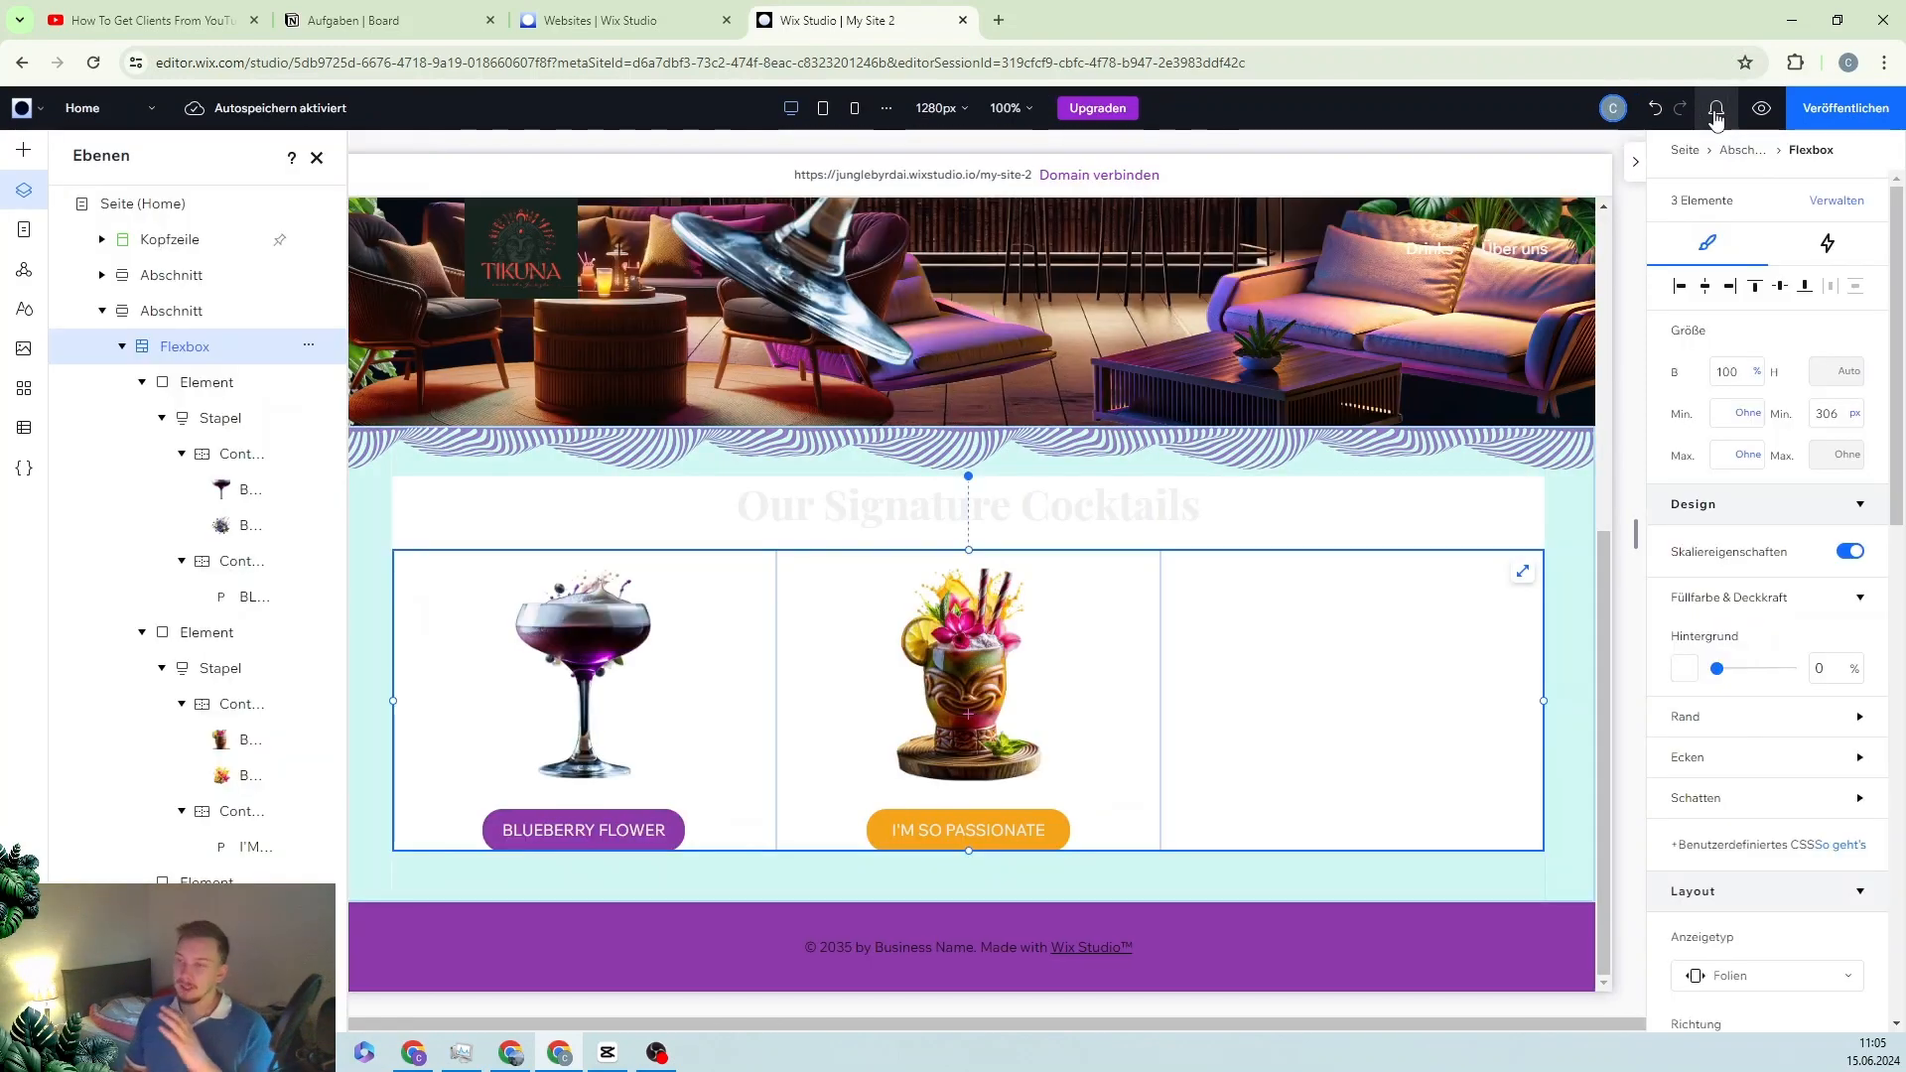
# Step: Change the orange button's Animation 1 click effect horizontal shift (Übertragen X) to -40 px
pyautogui.click(960, 836)
pyautogui.click(960, 836)
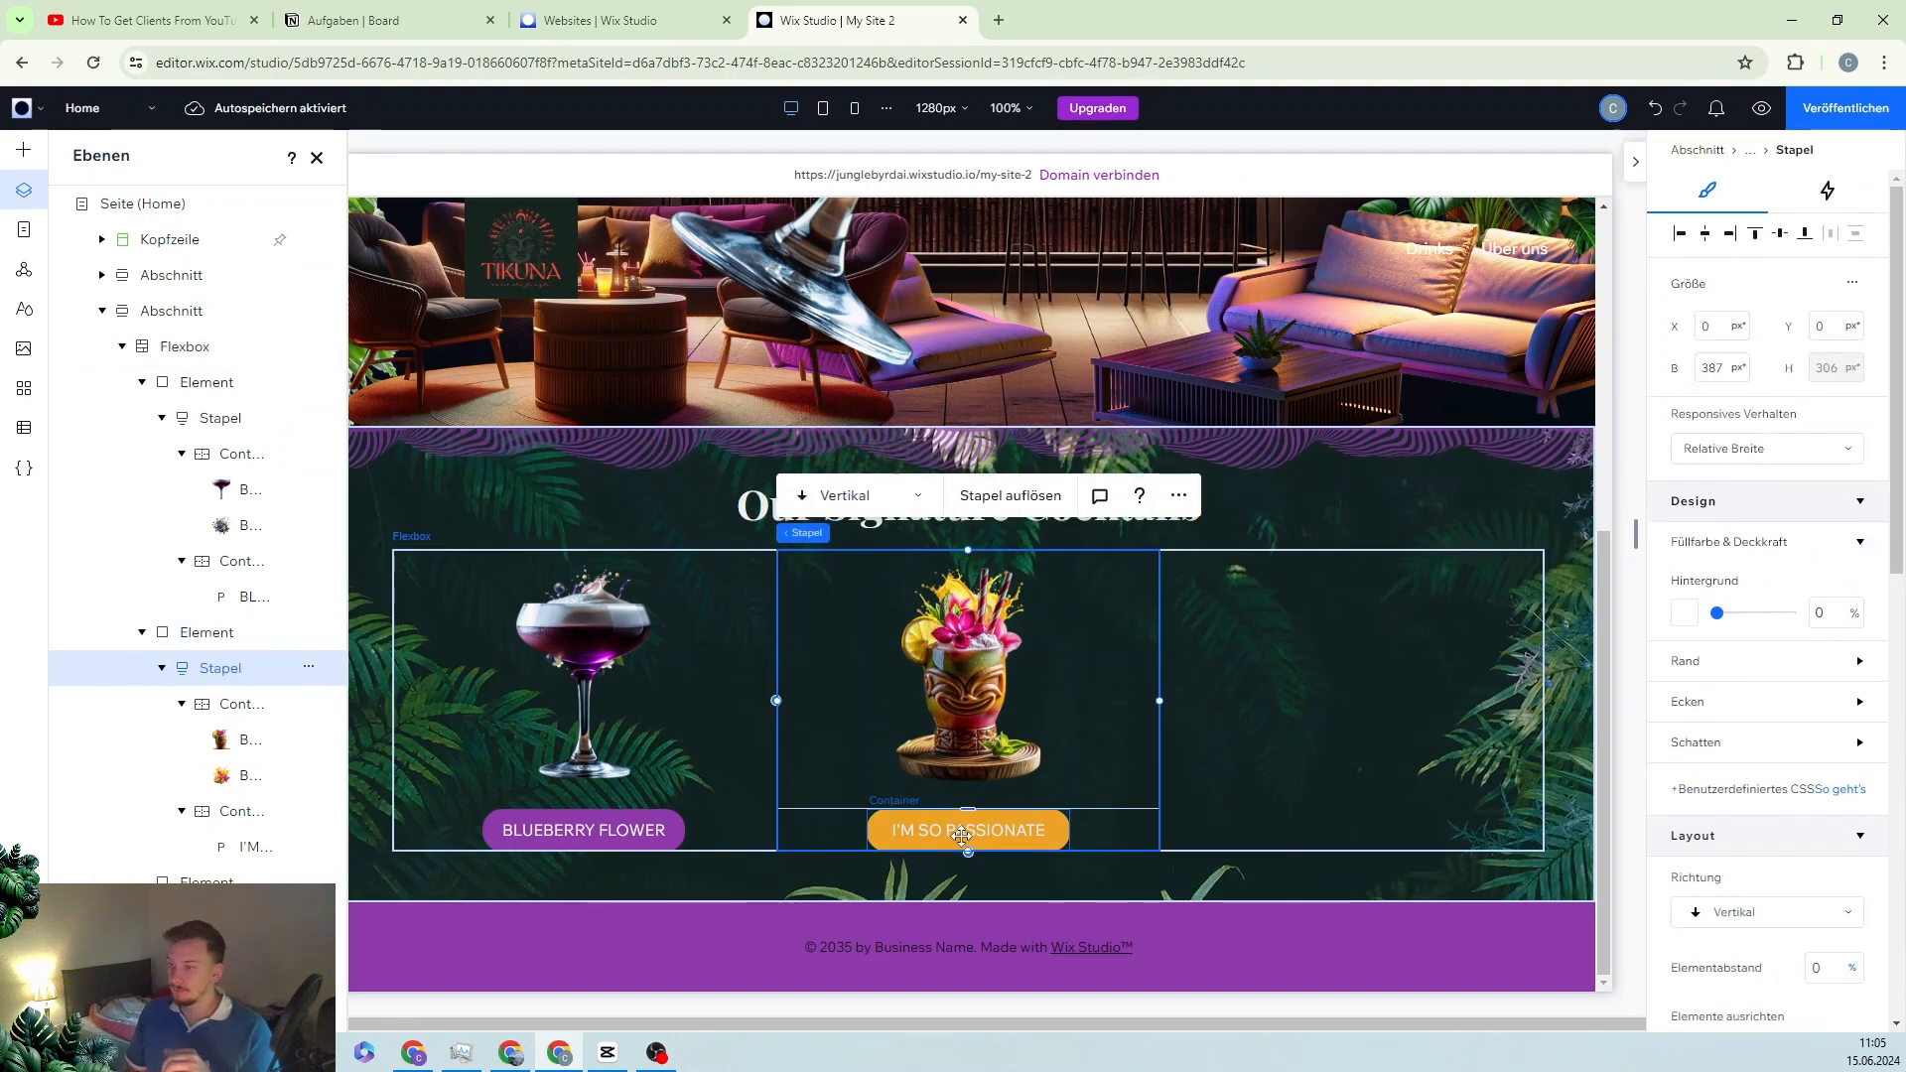
pyautogui.click(963, 836)
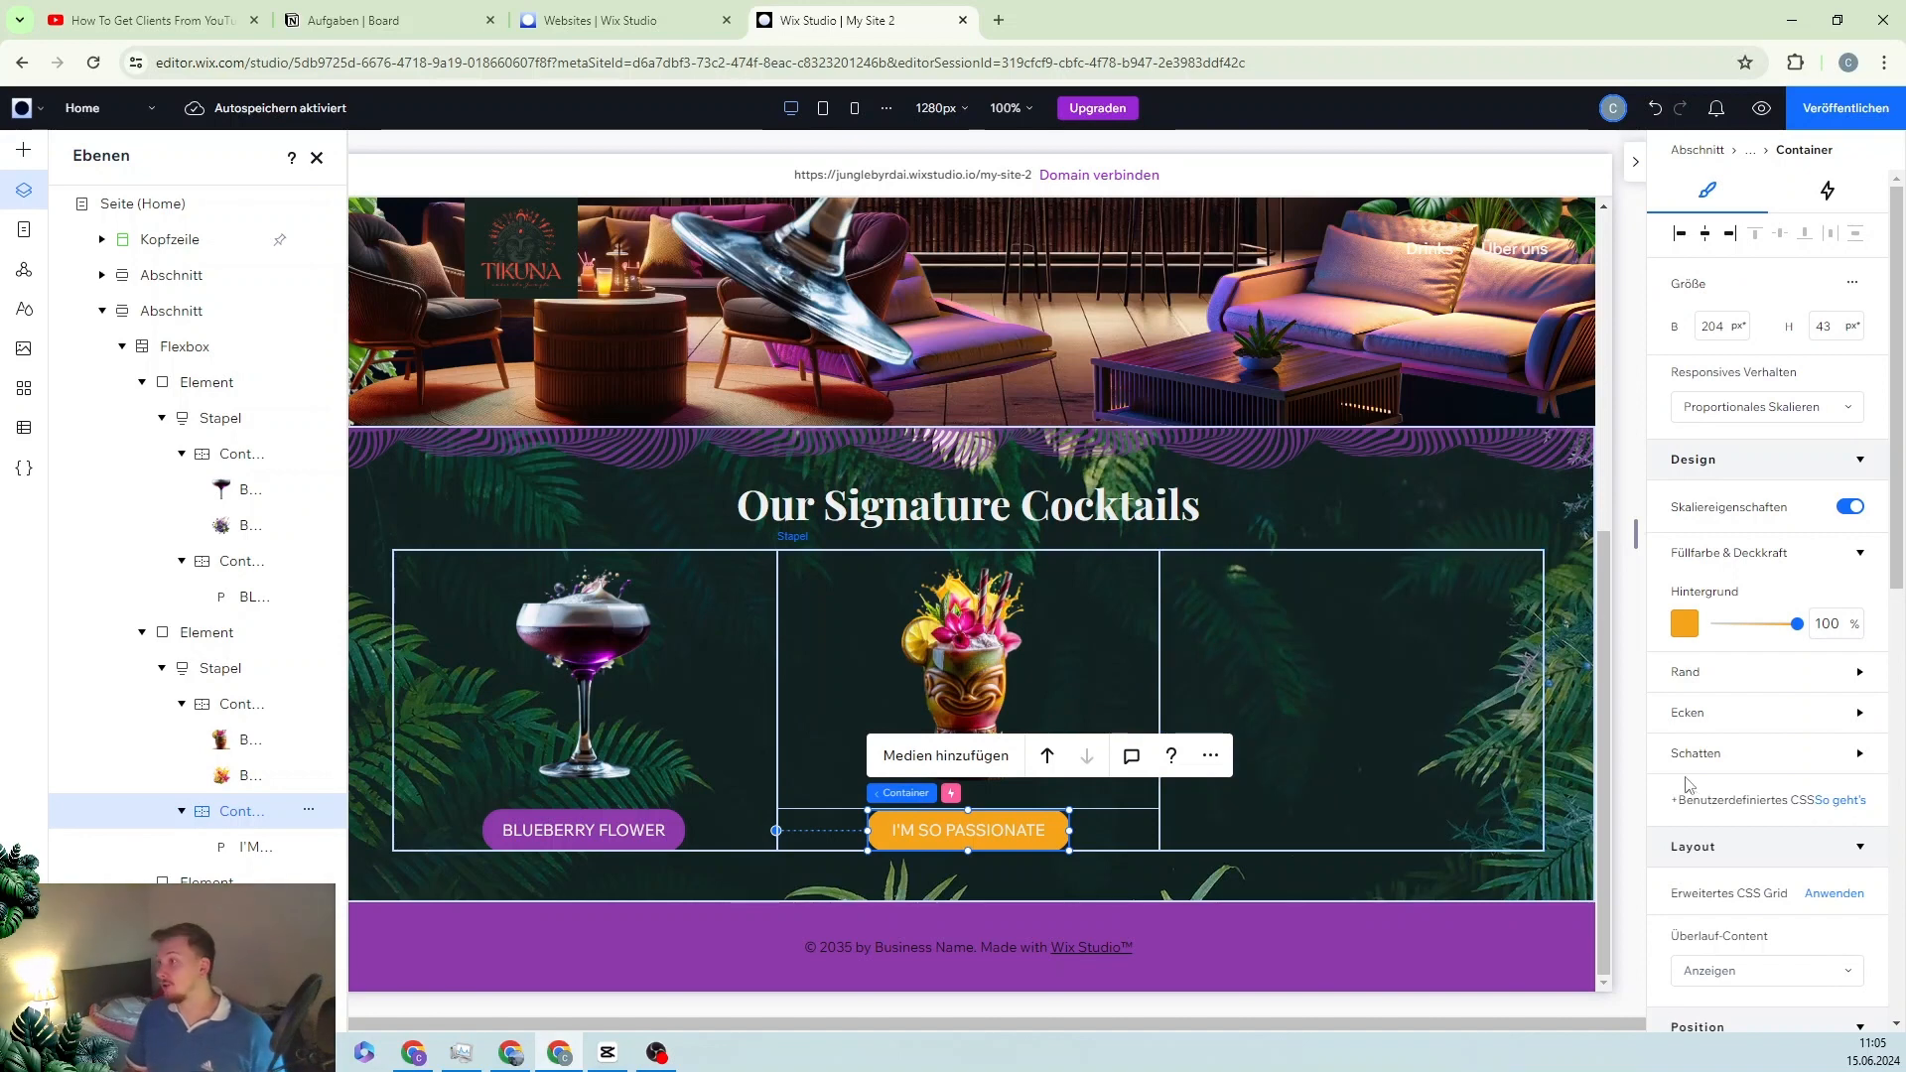
pyautogui.click(1828, 191)
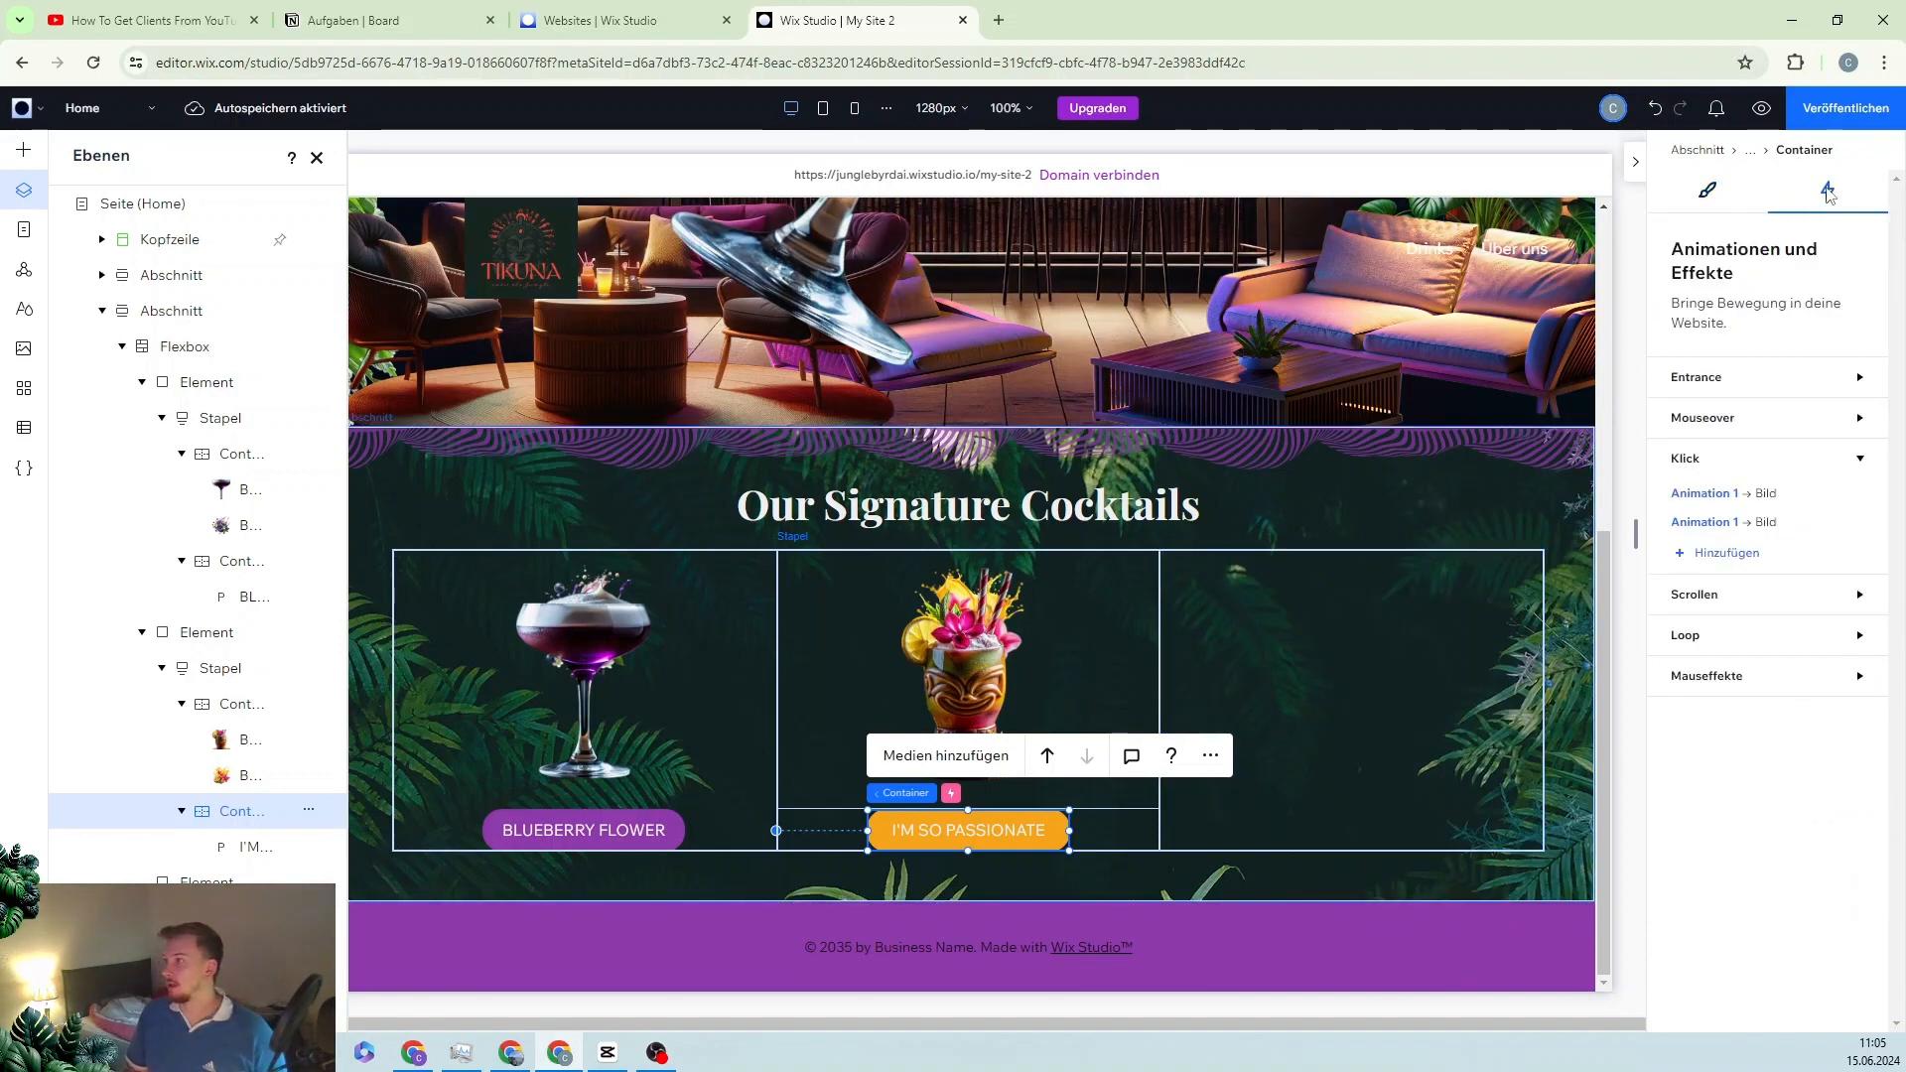
pyautogui.click(1719, 494)
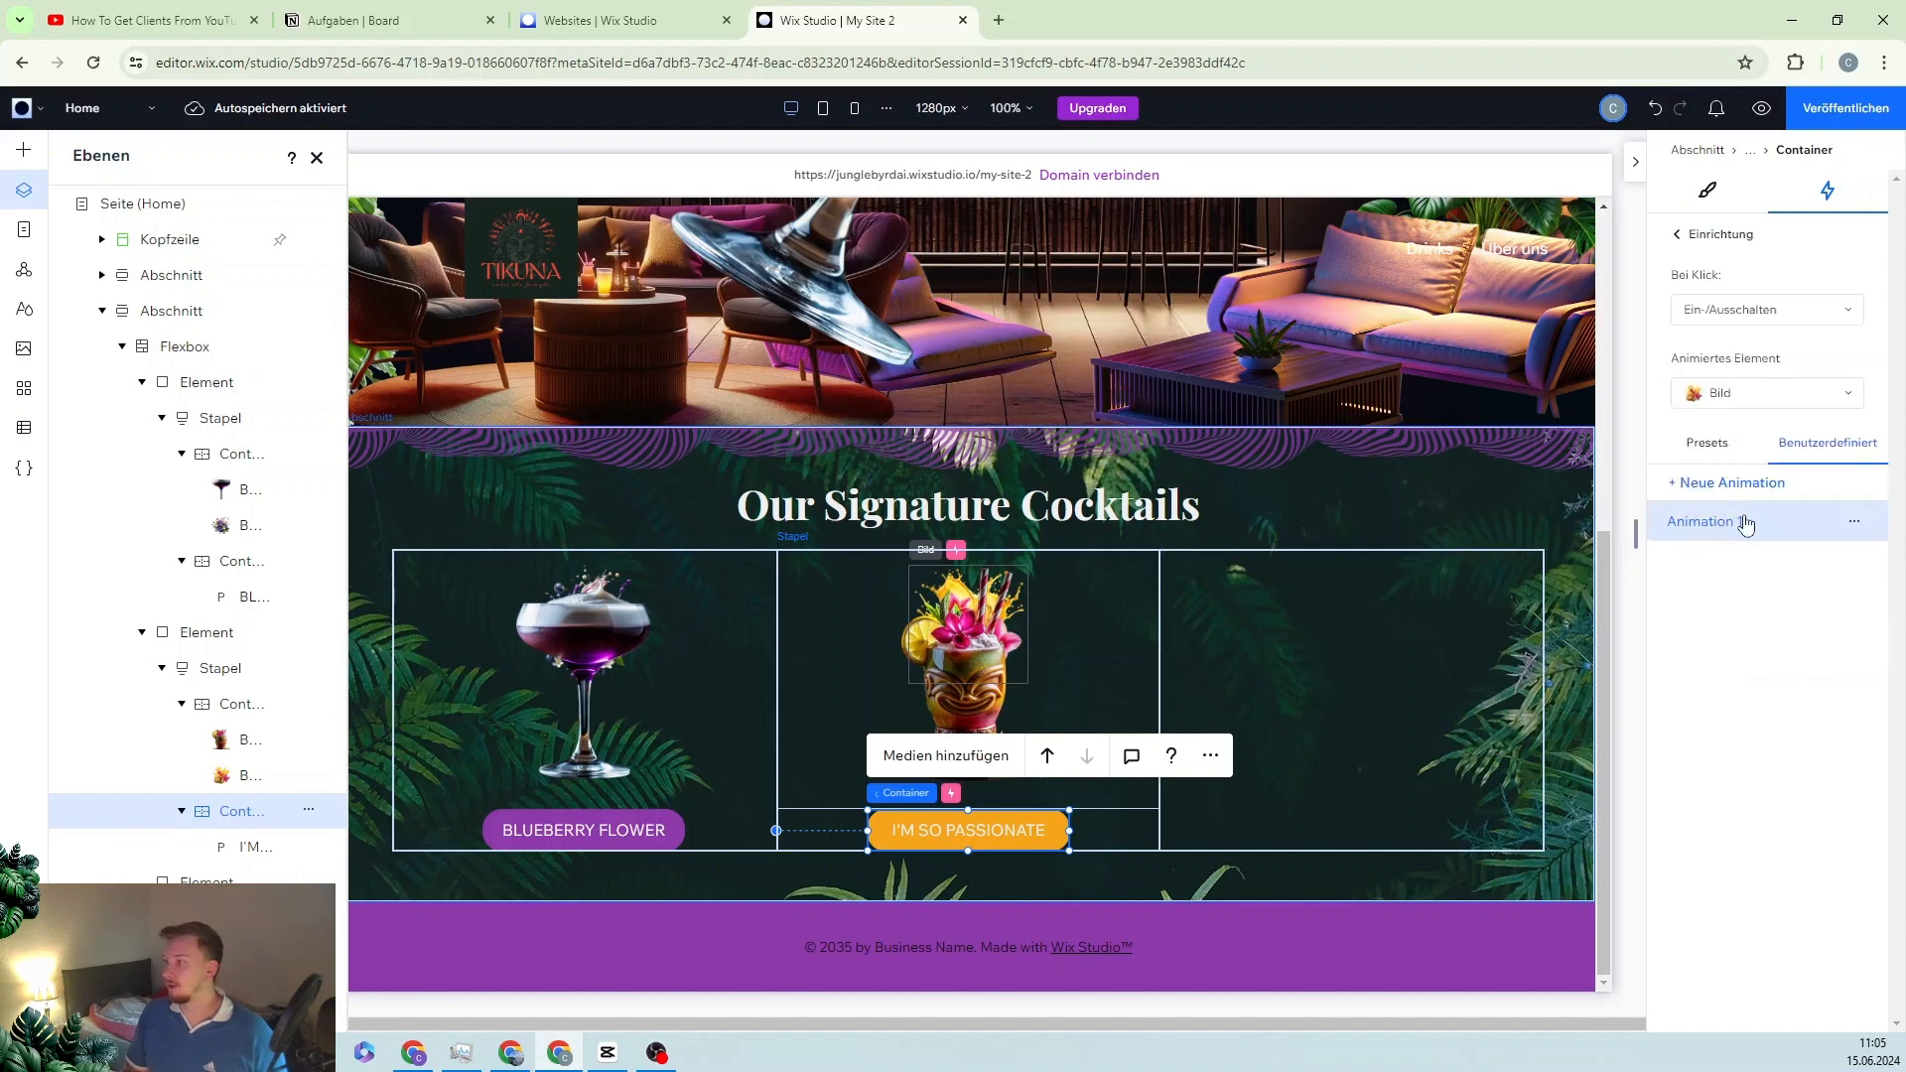
pyautogui.click(1854, 524)
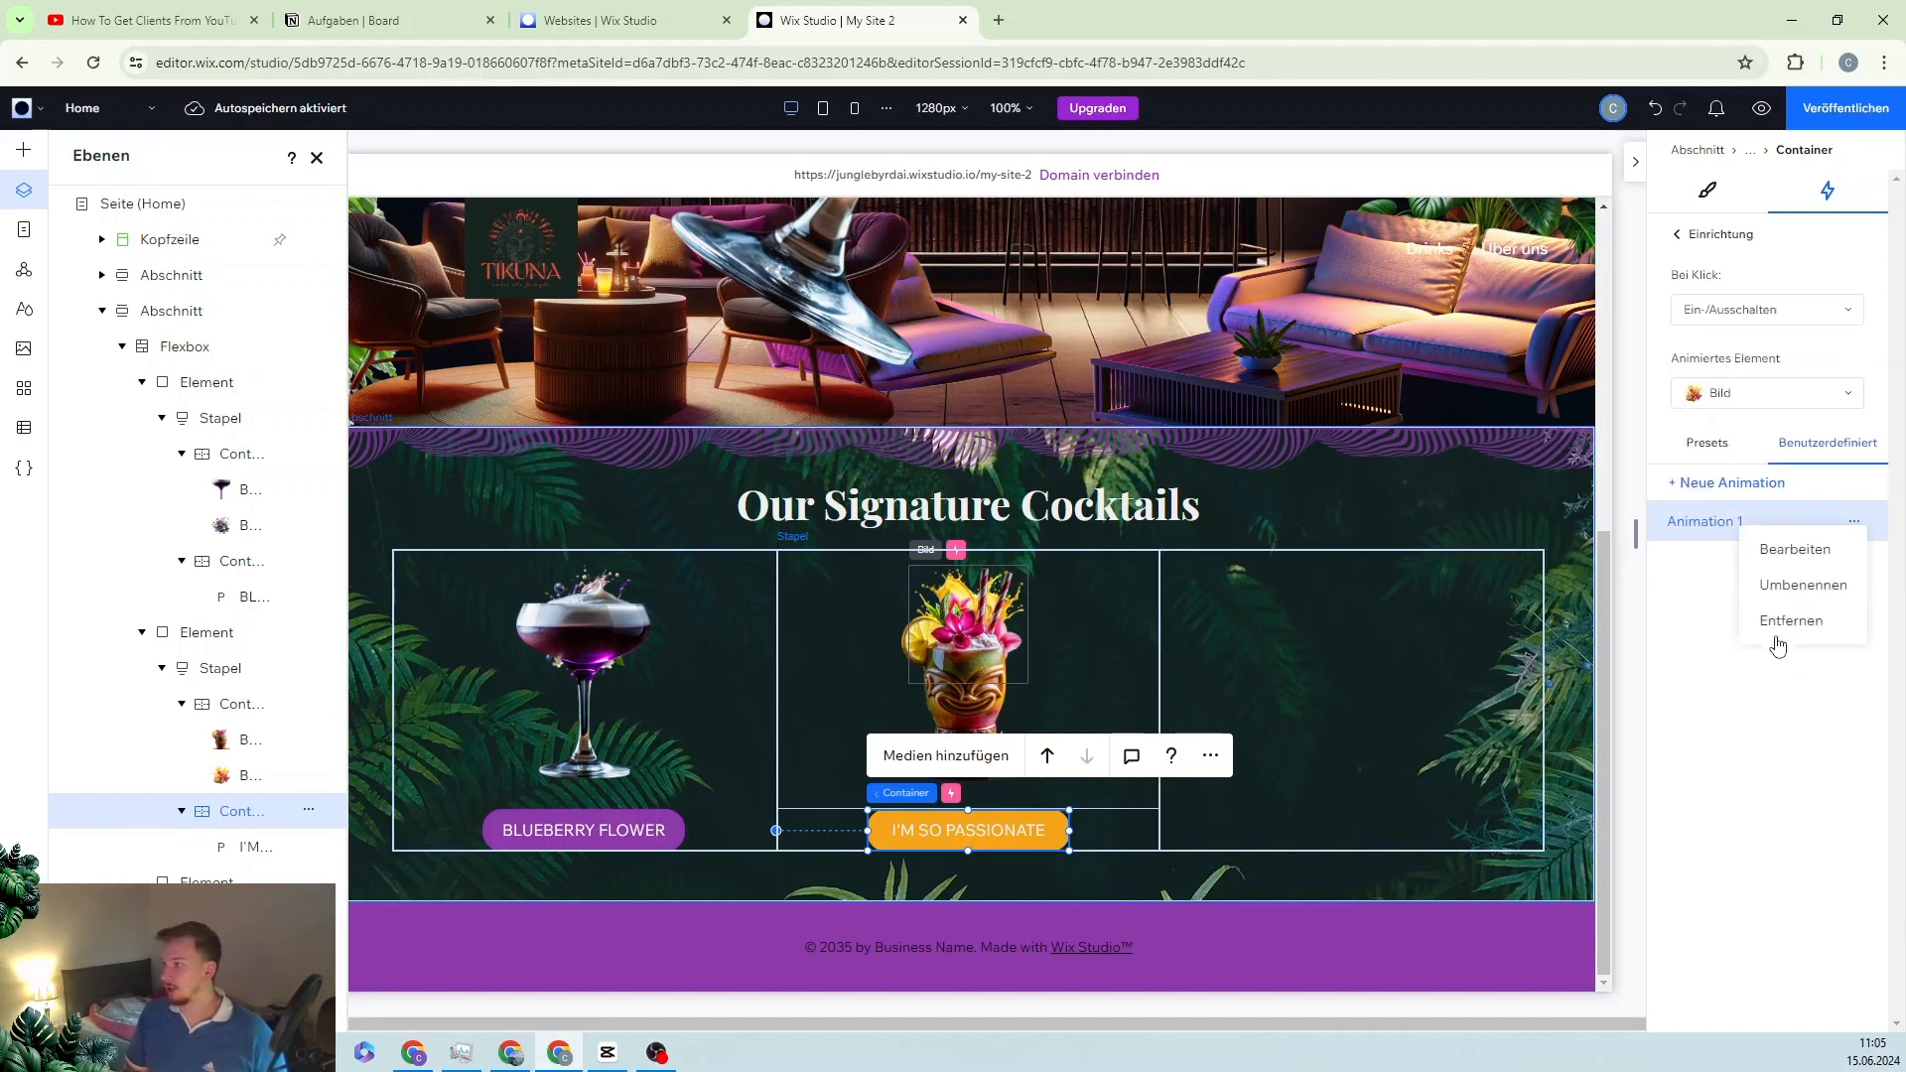
pyautogui.click(1795, 551)
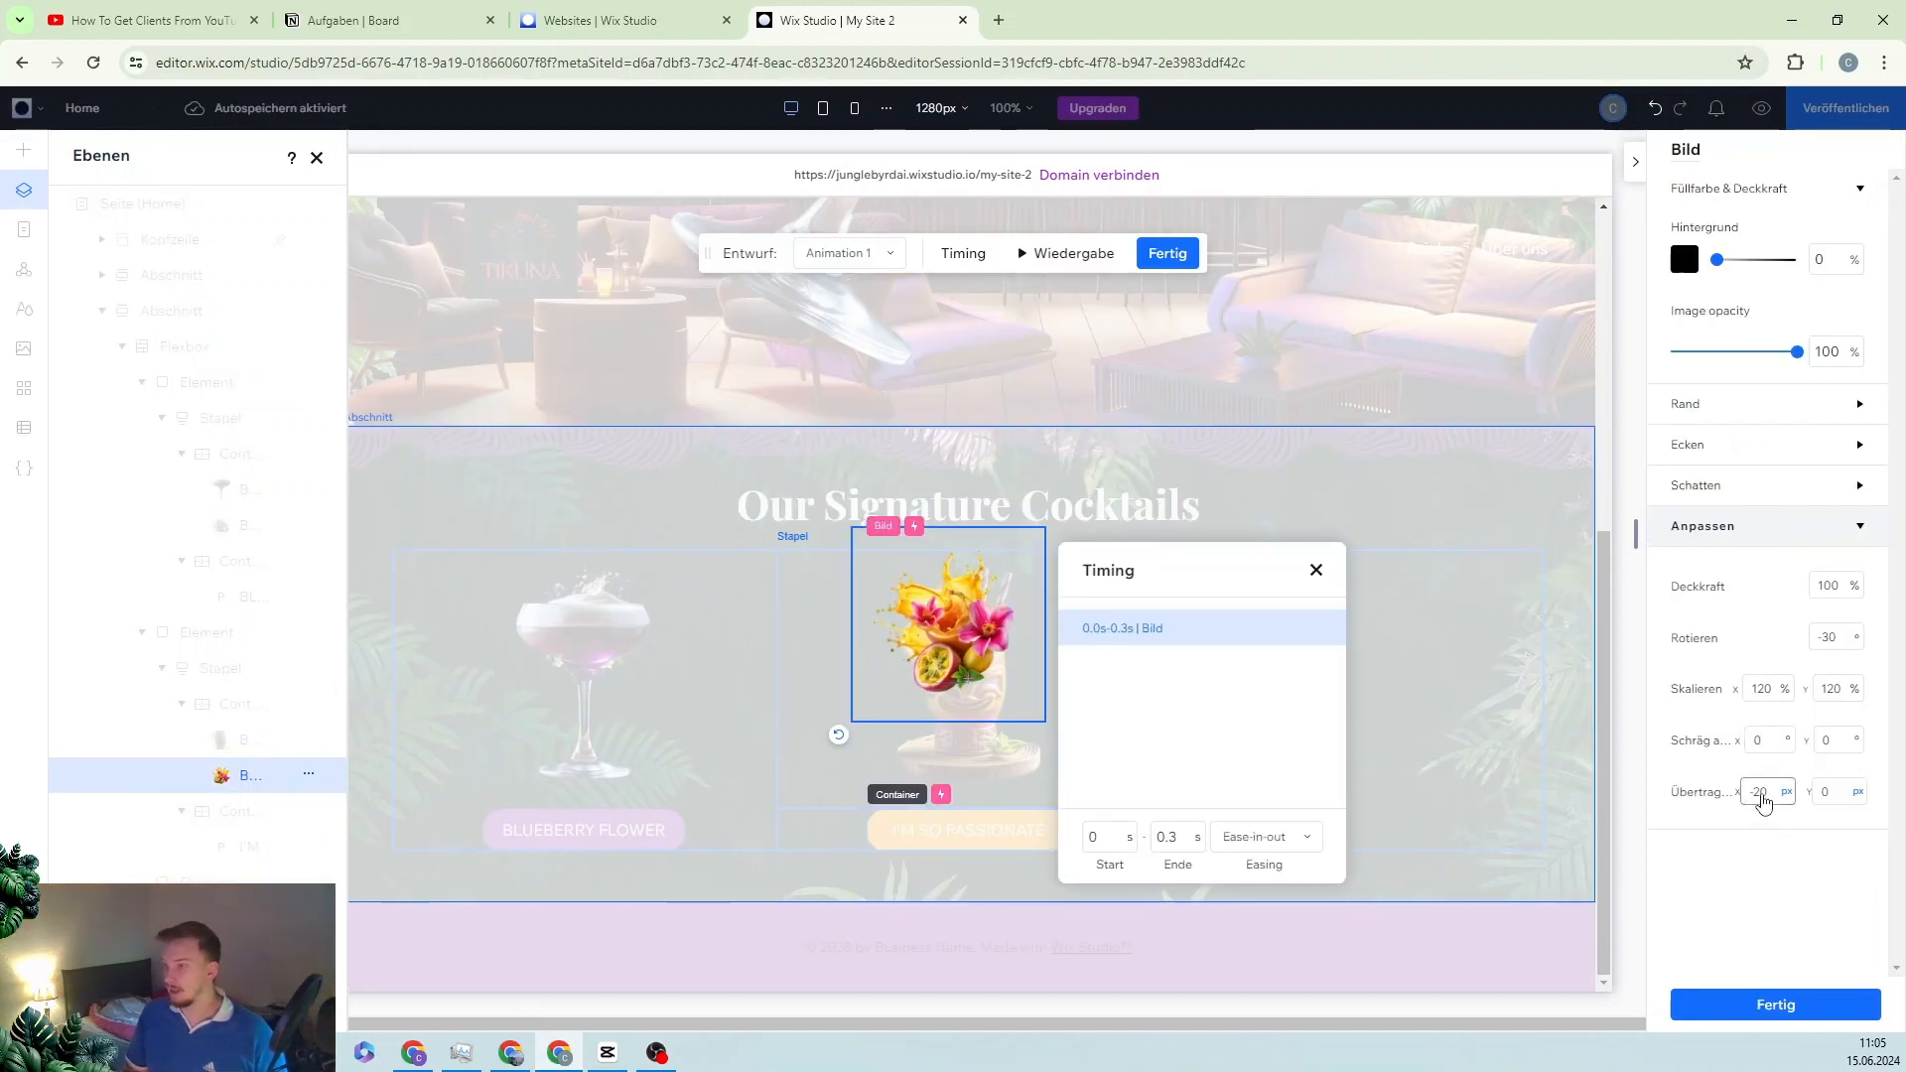
pyautogui.click(1766, 791)
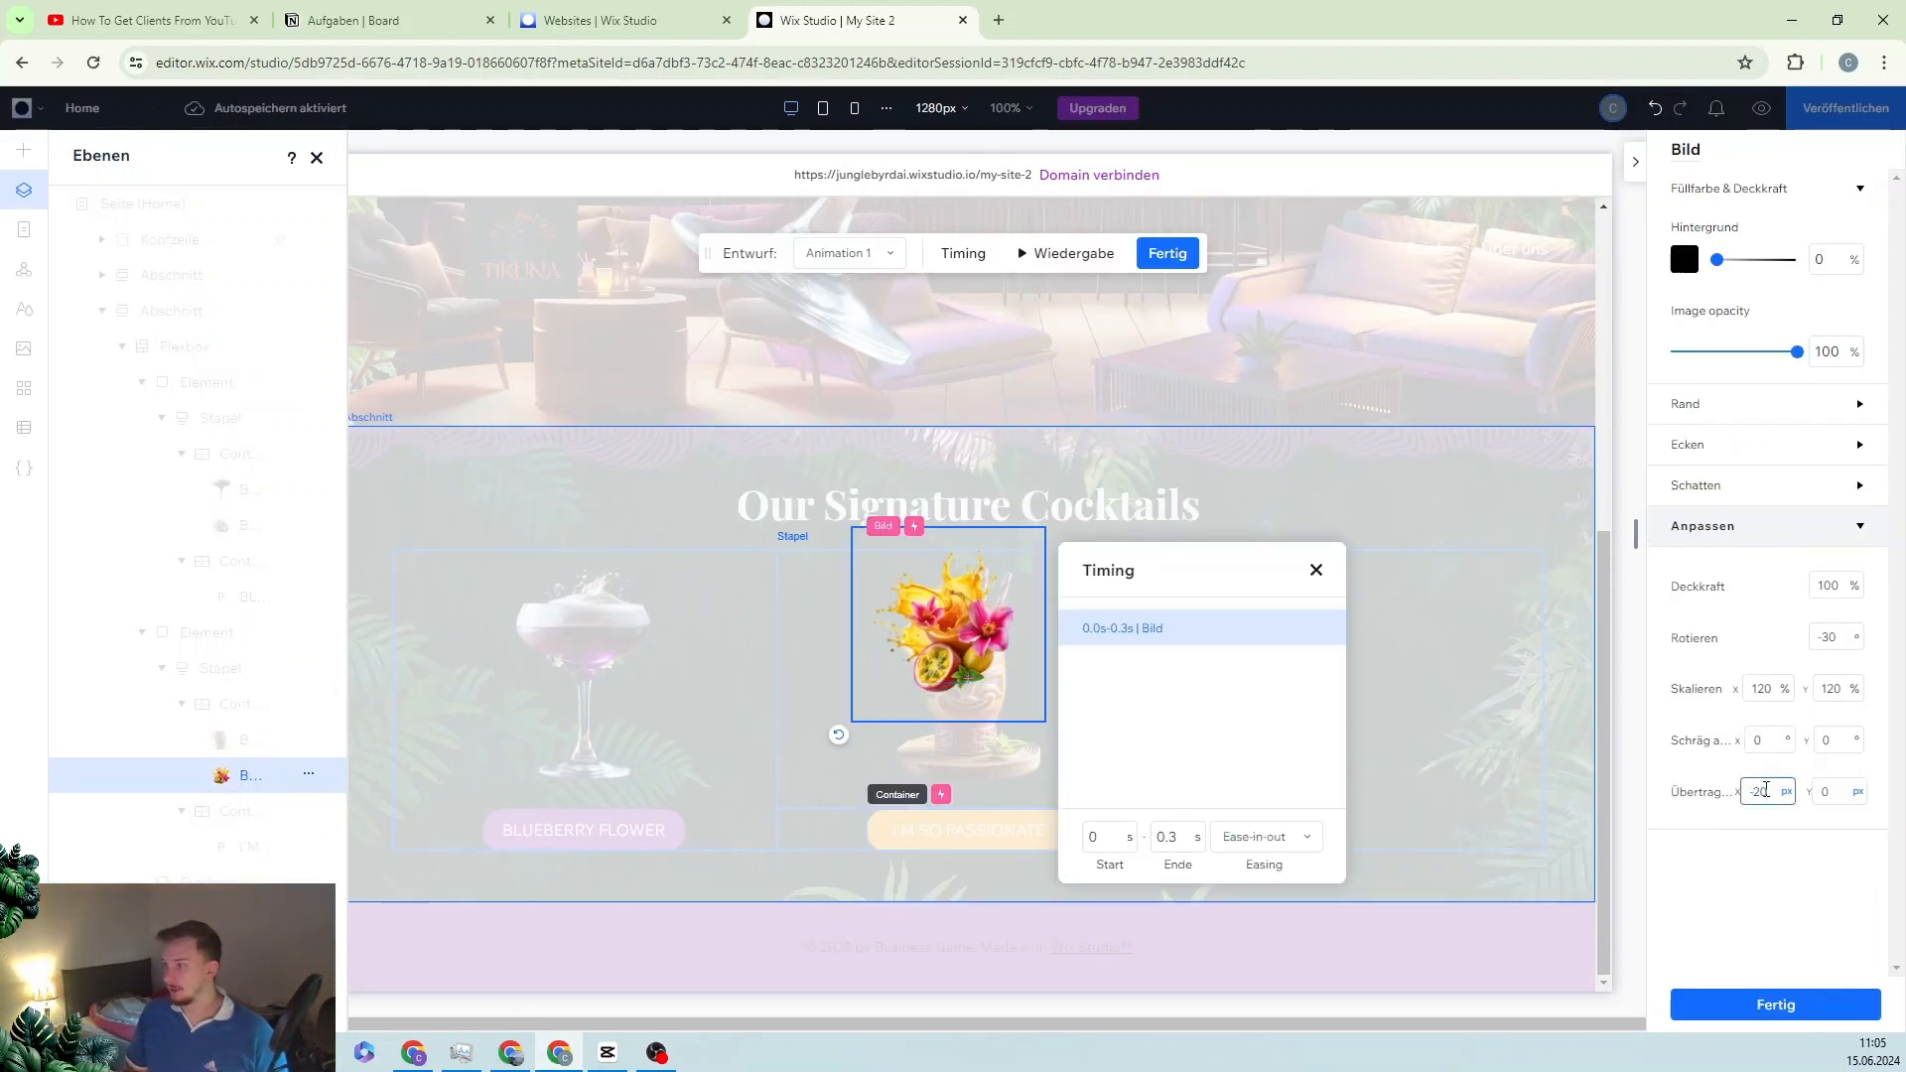
pyautogui.write('-40')
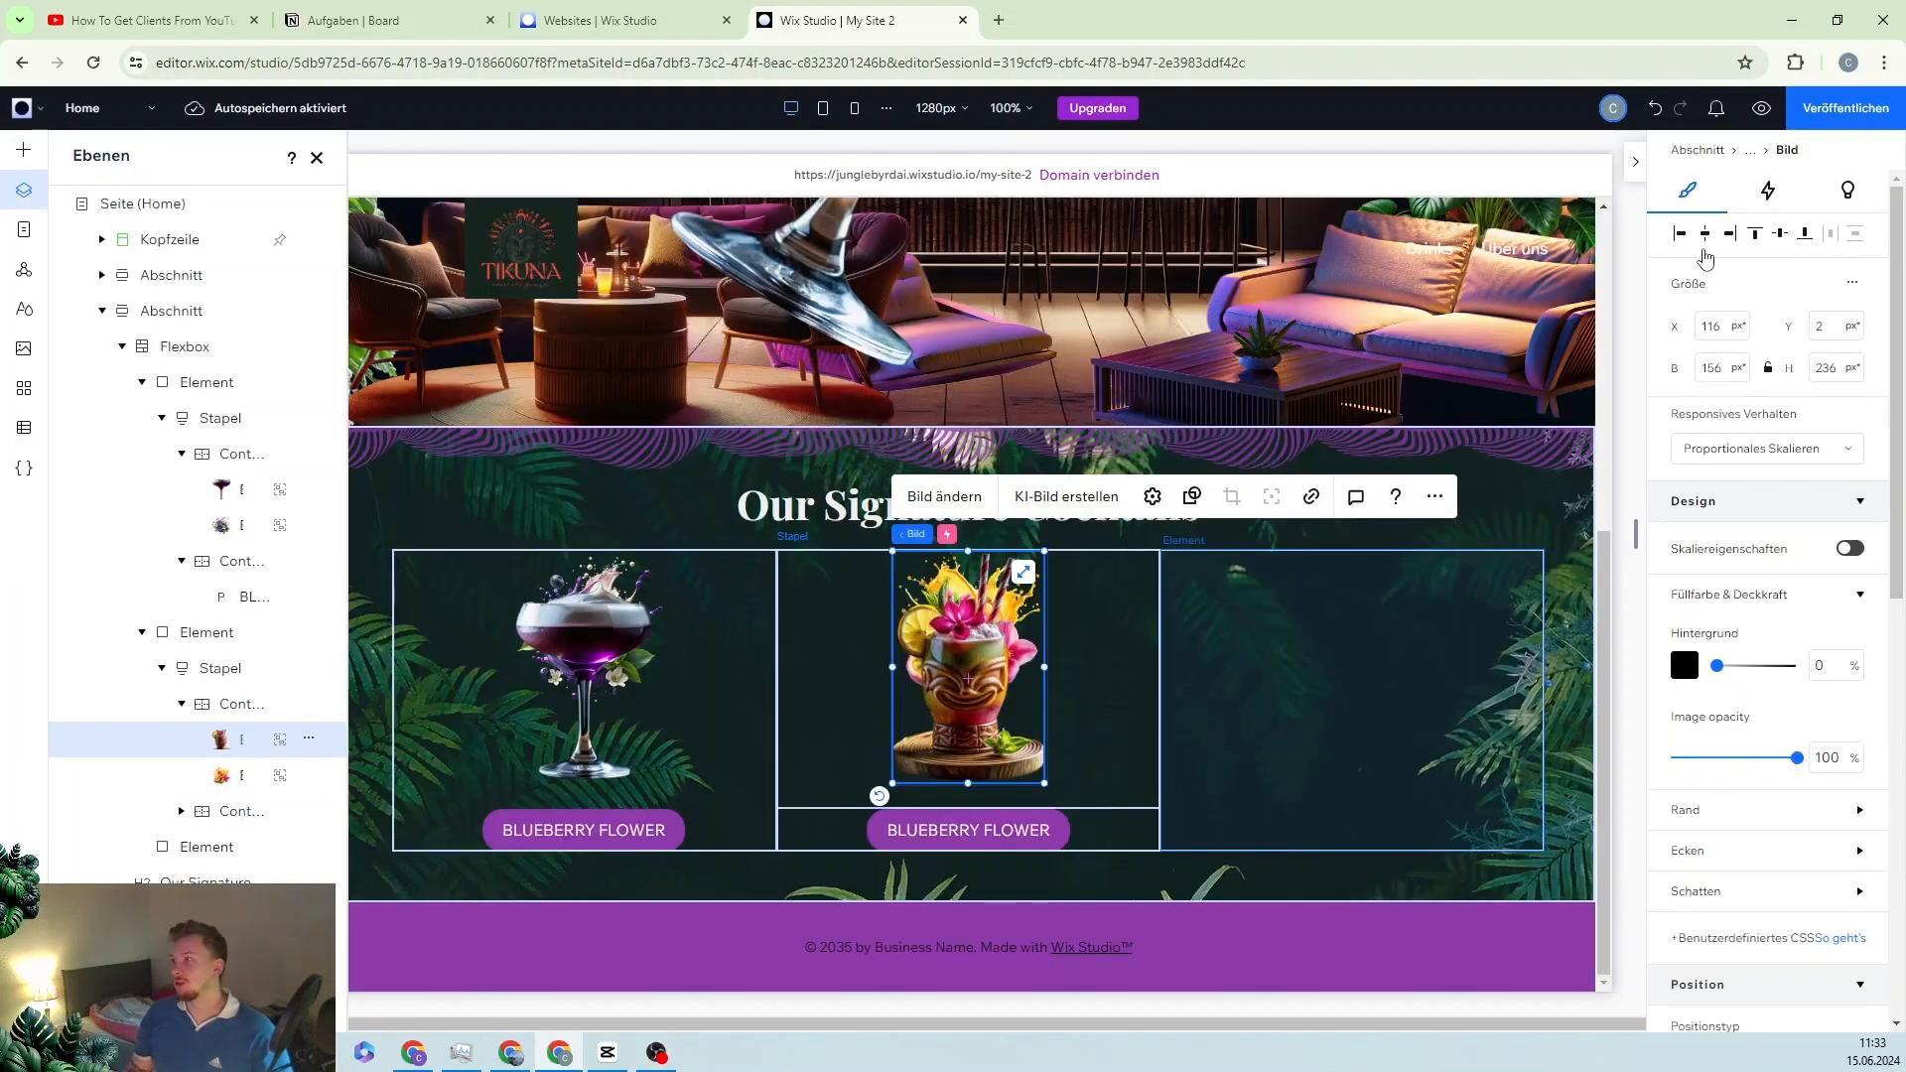
# Step: Preview the site to check the cards' click animations, then return to the editor
pyautogui.click(1760, 108)
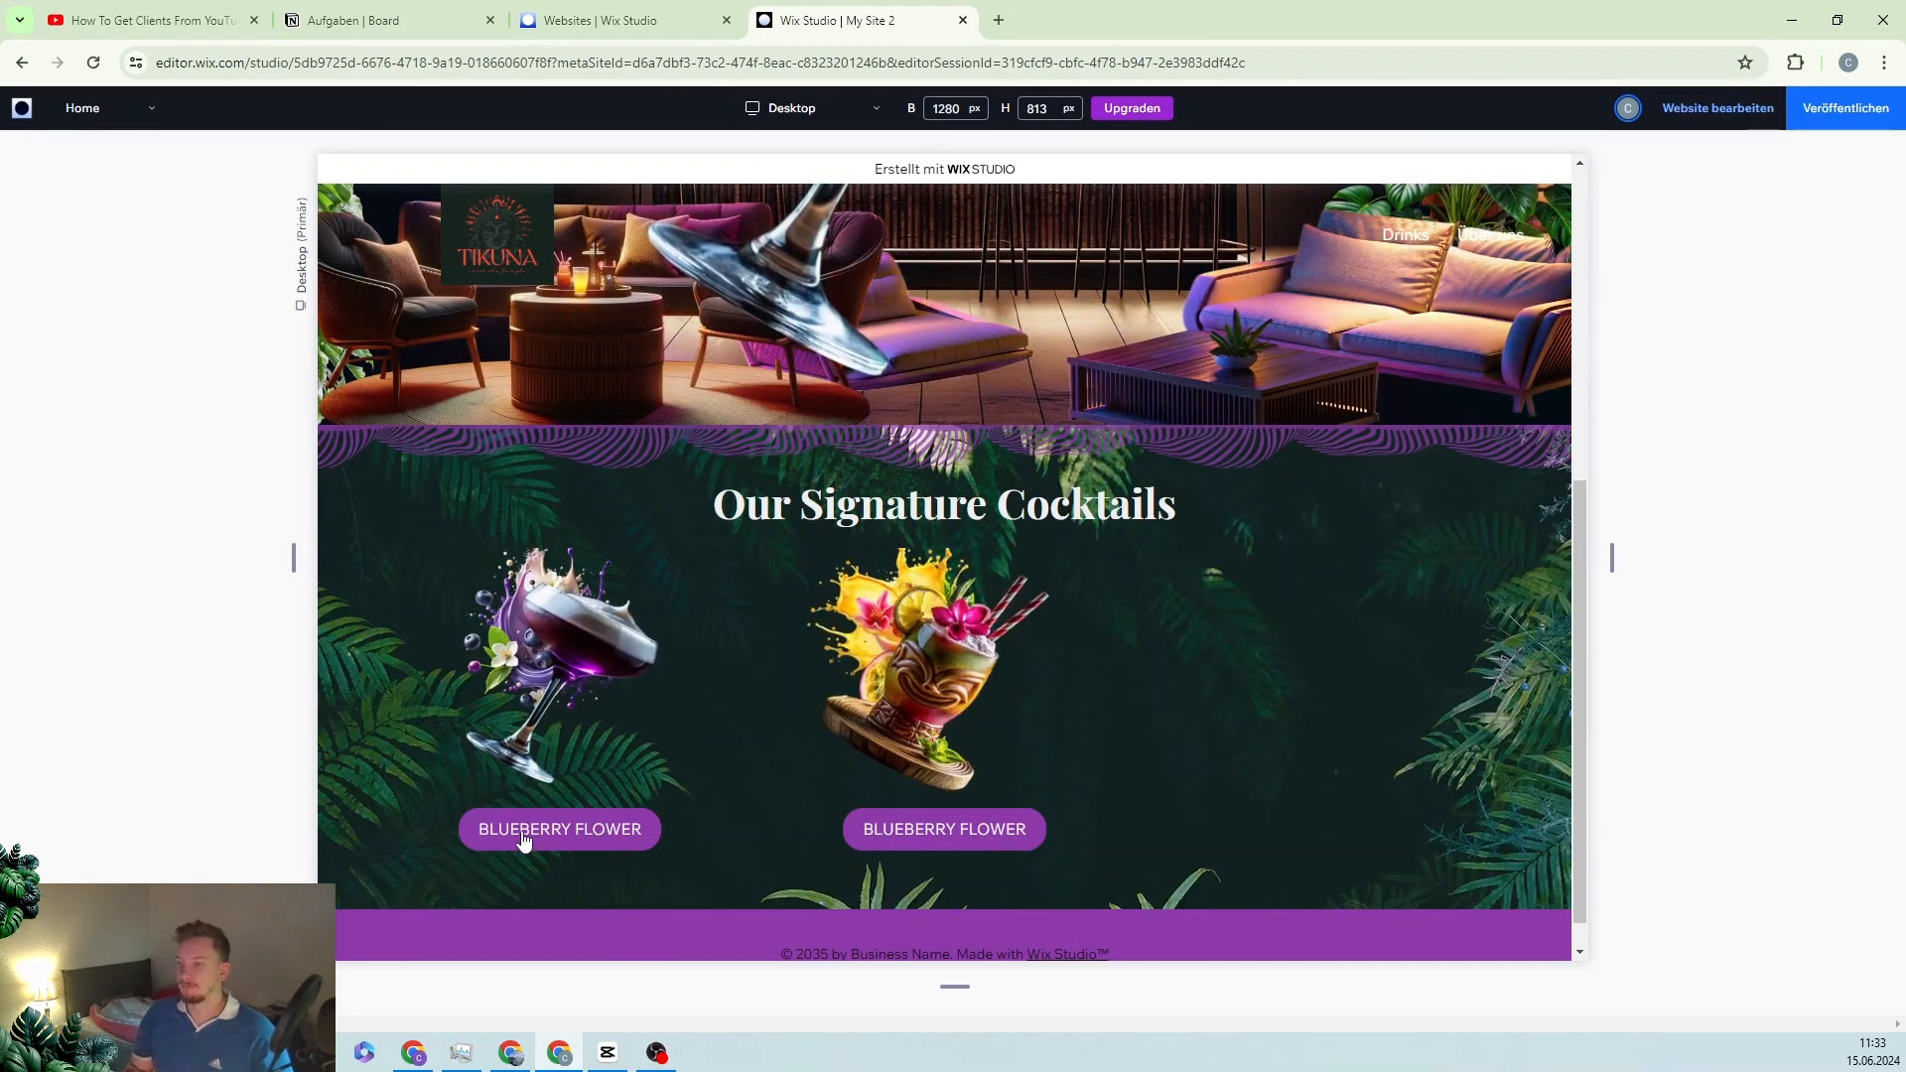
pyautogui.click(1704, 109)
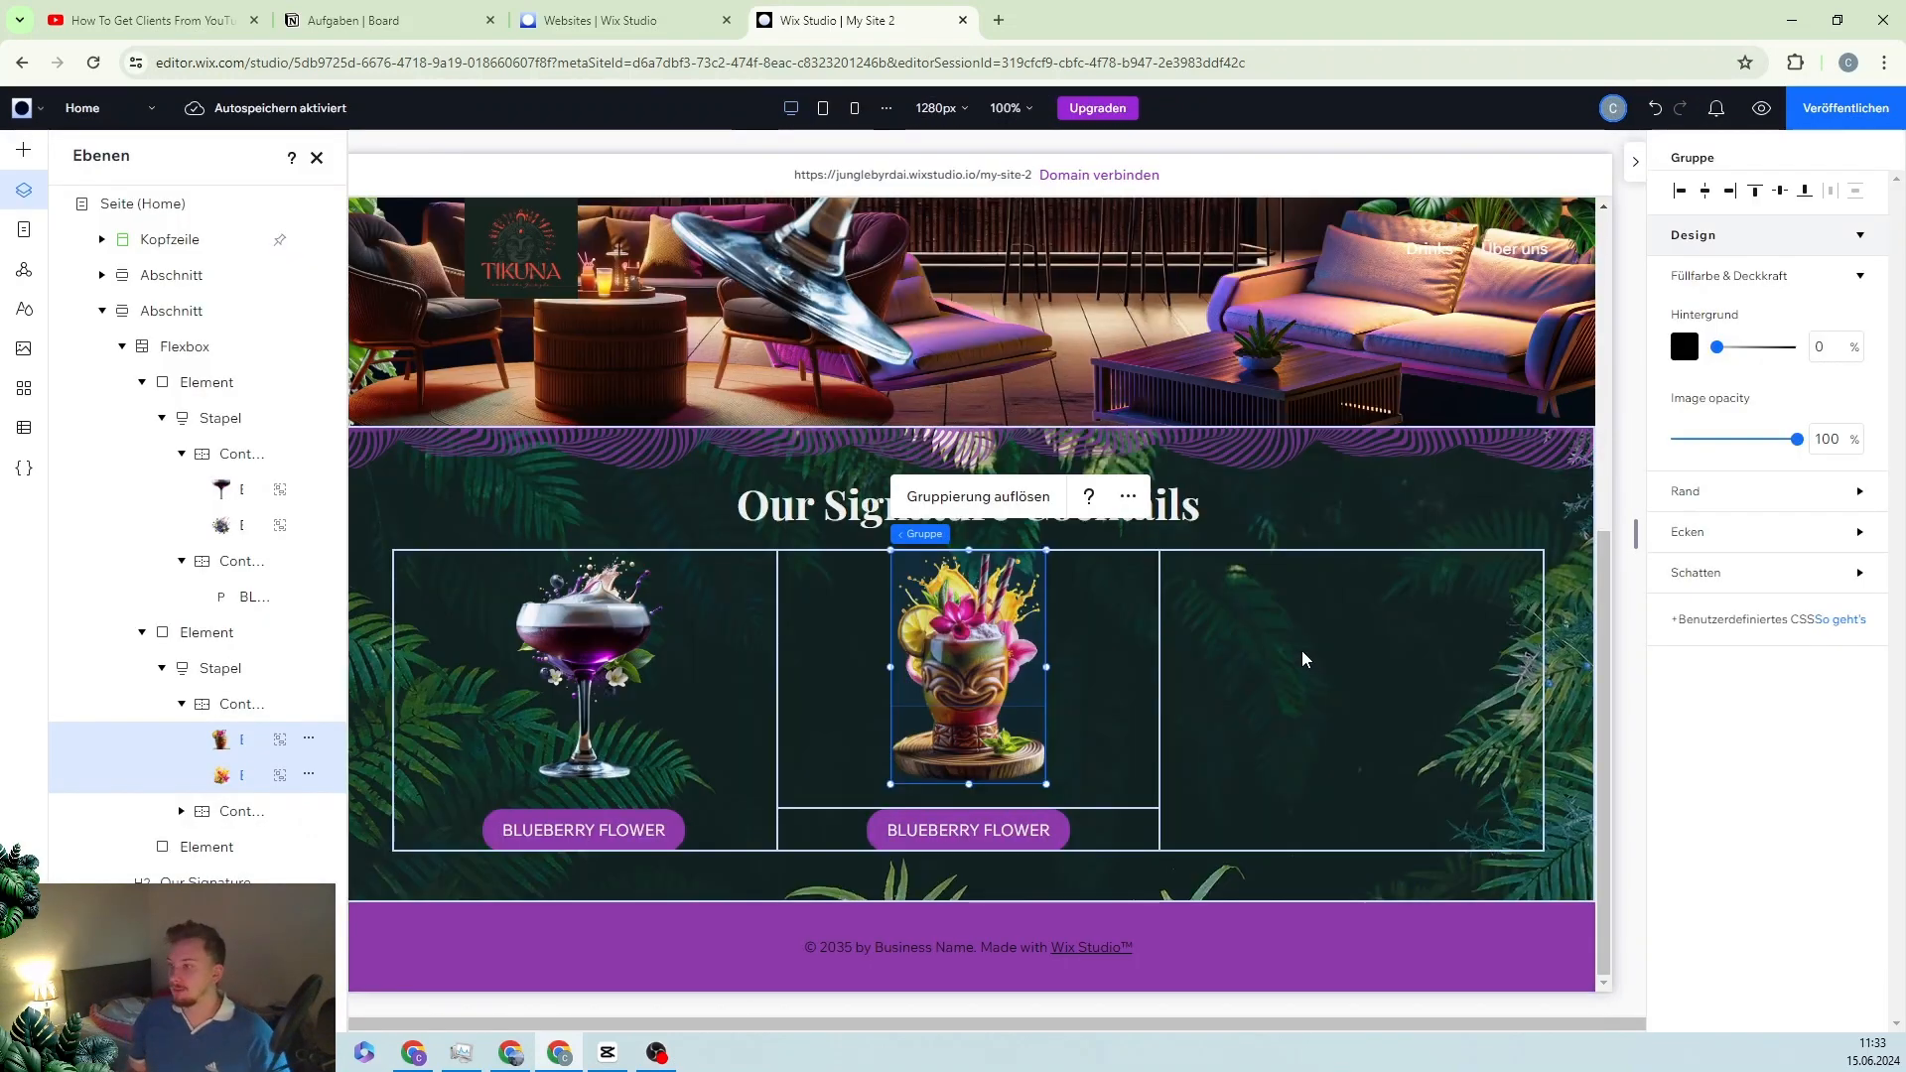
# Step: Add arrow navigation to the cocktail card slider
pyautogui.click(1414, 626)
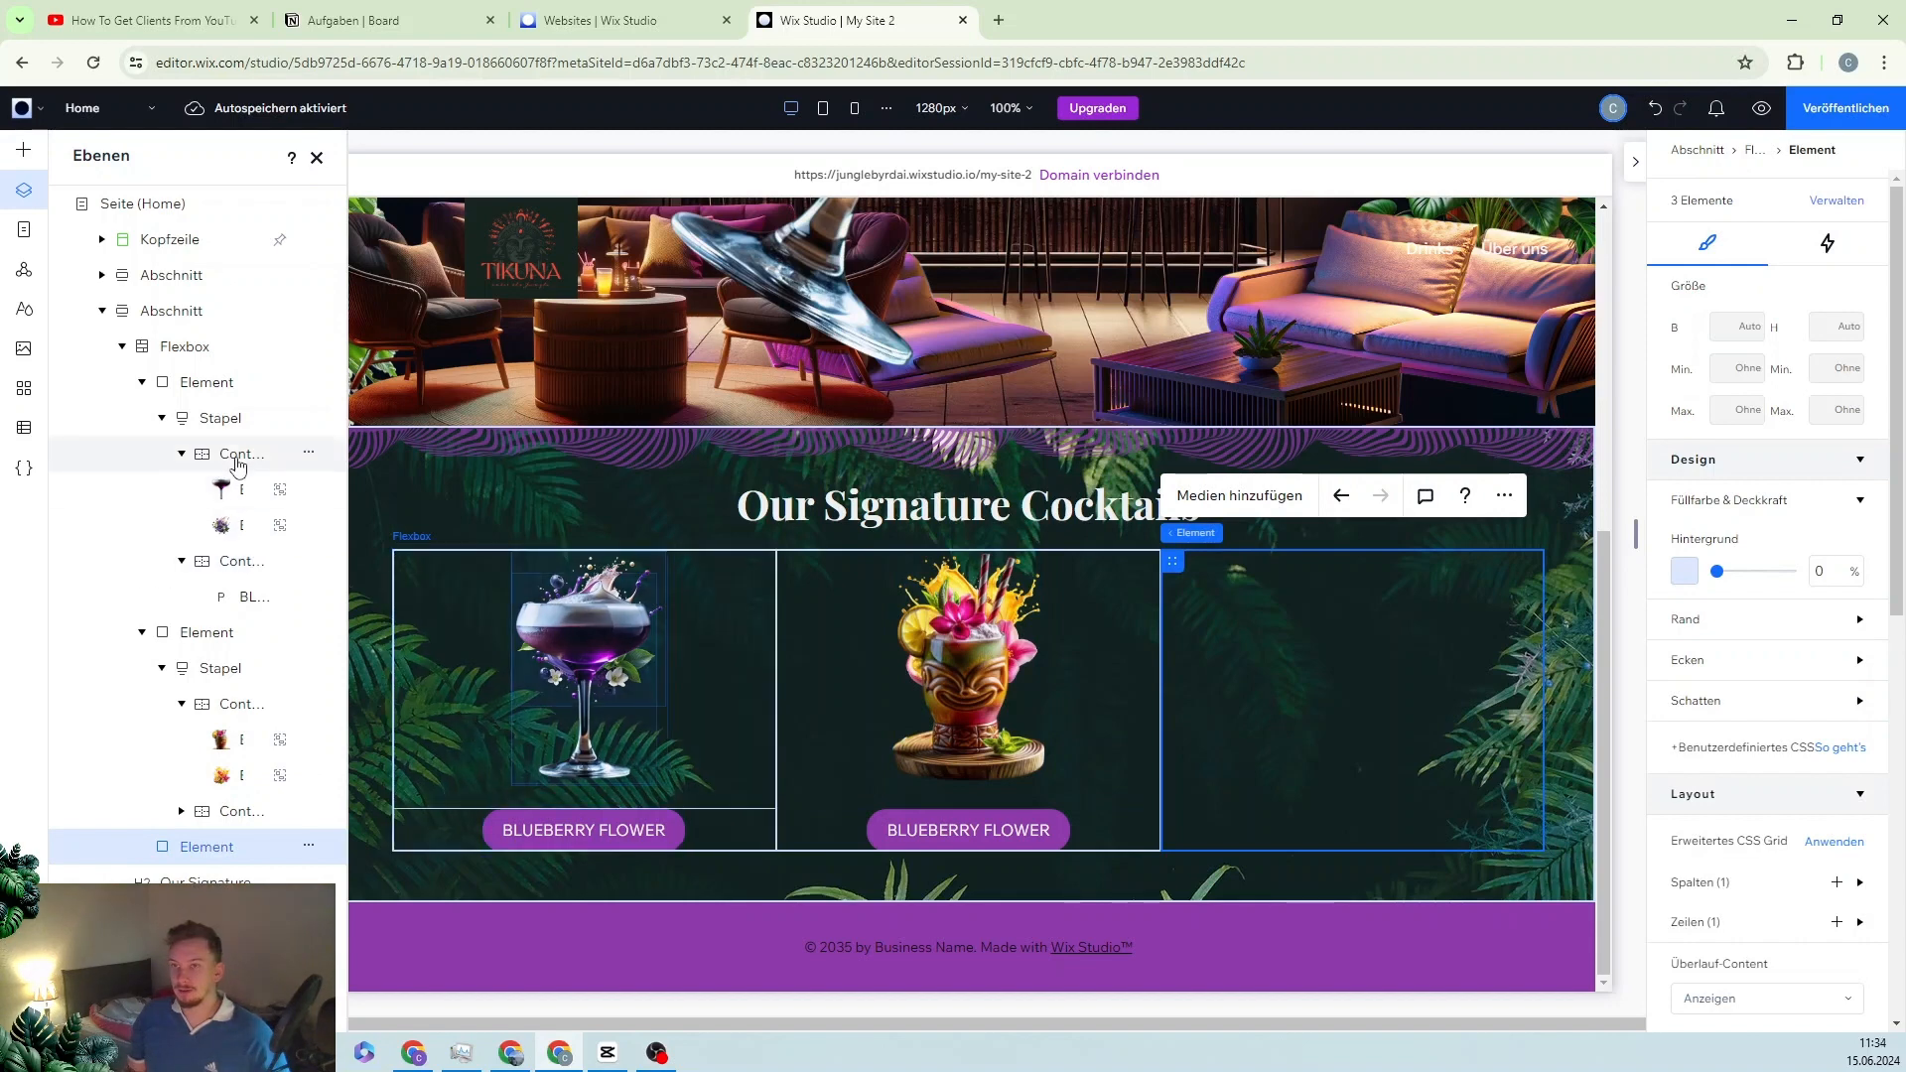
pyautogui.click(851, 620)
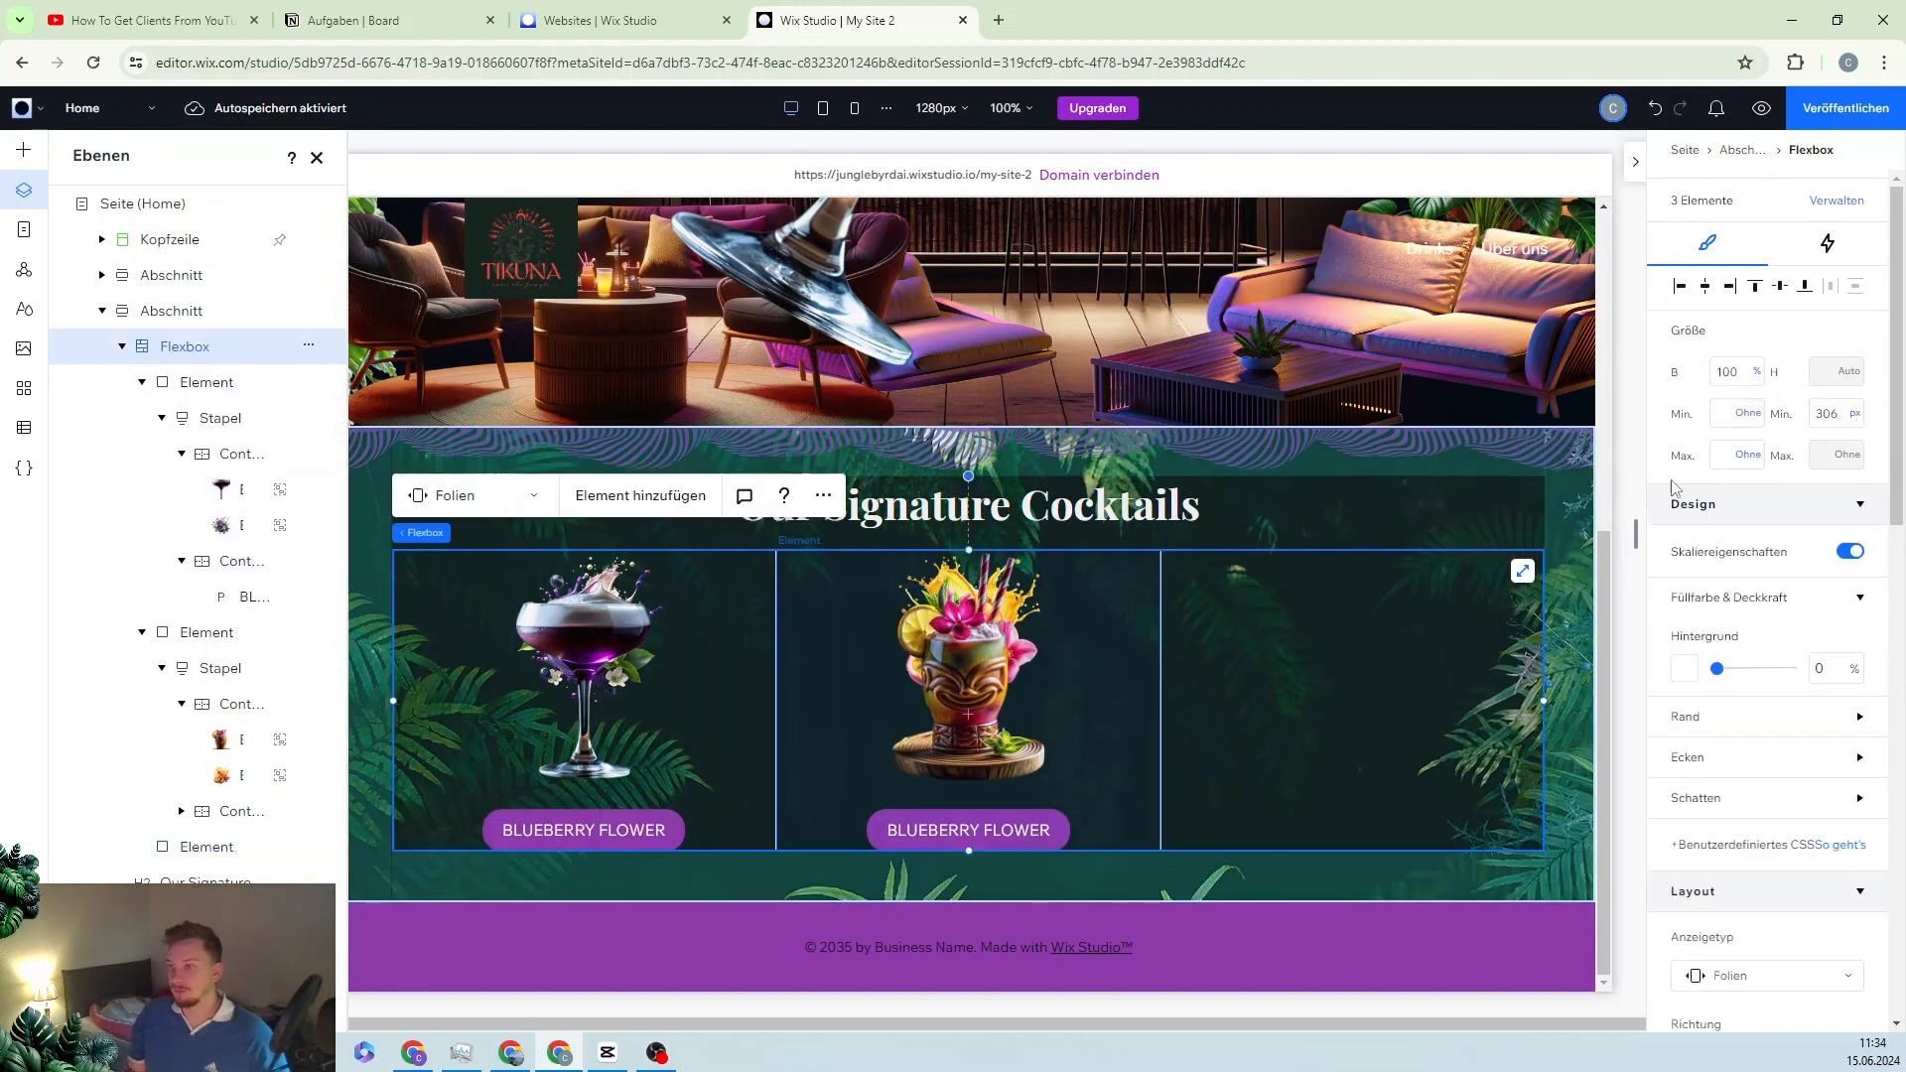
pyautogui.scroll(-5, 1827, 775)
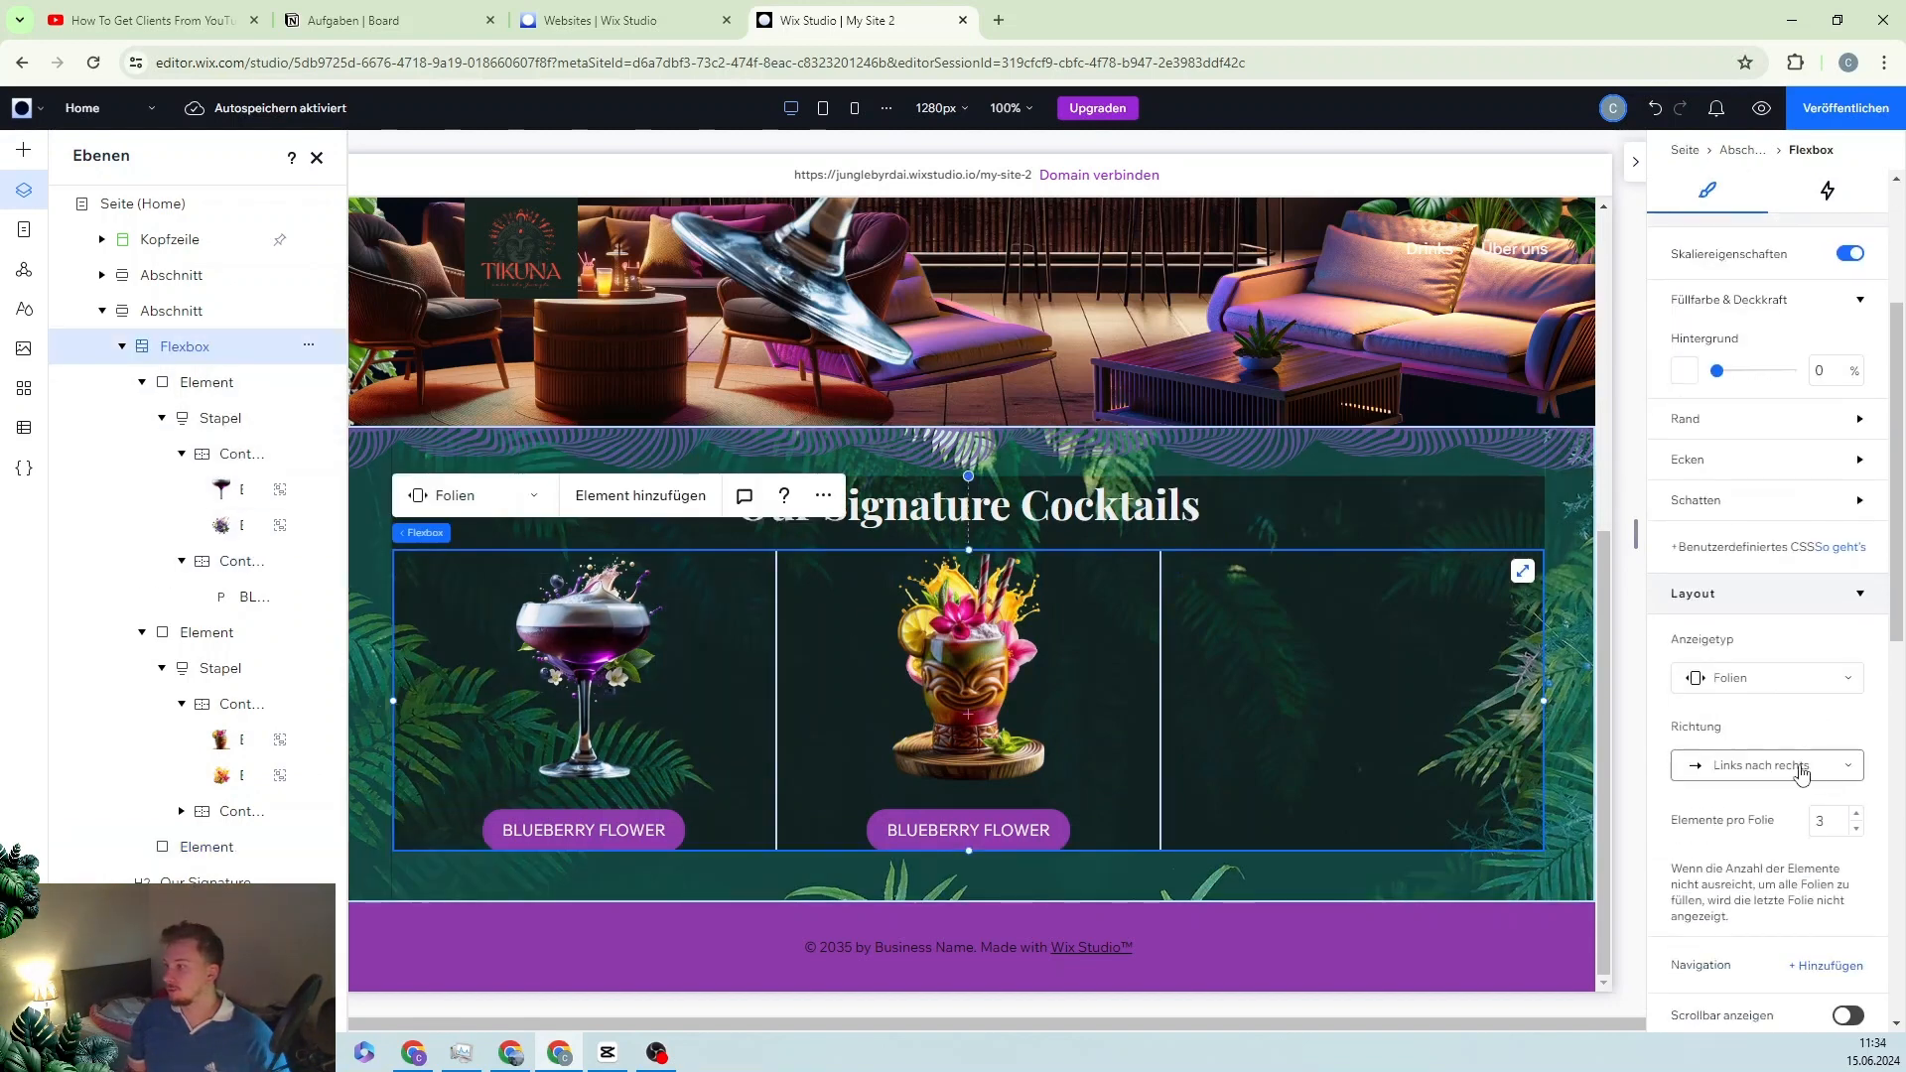
pyautogui.click(1831, 767)
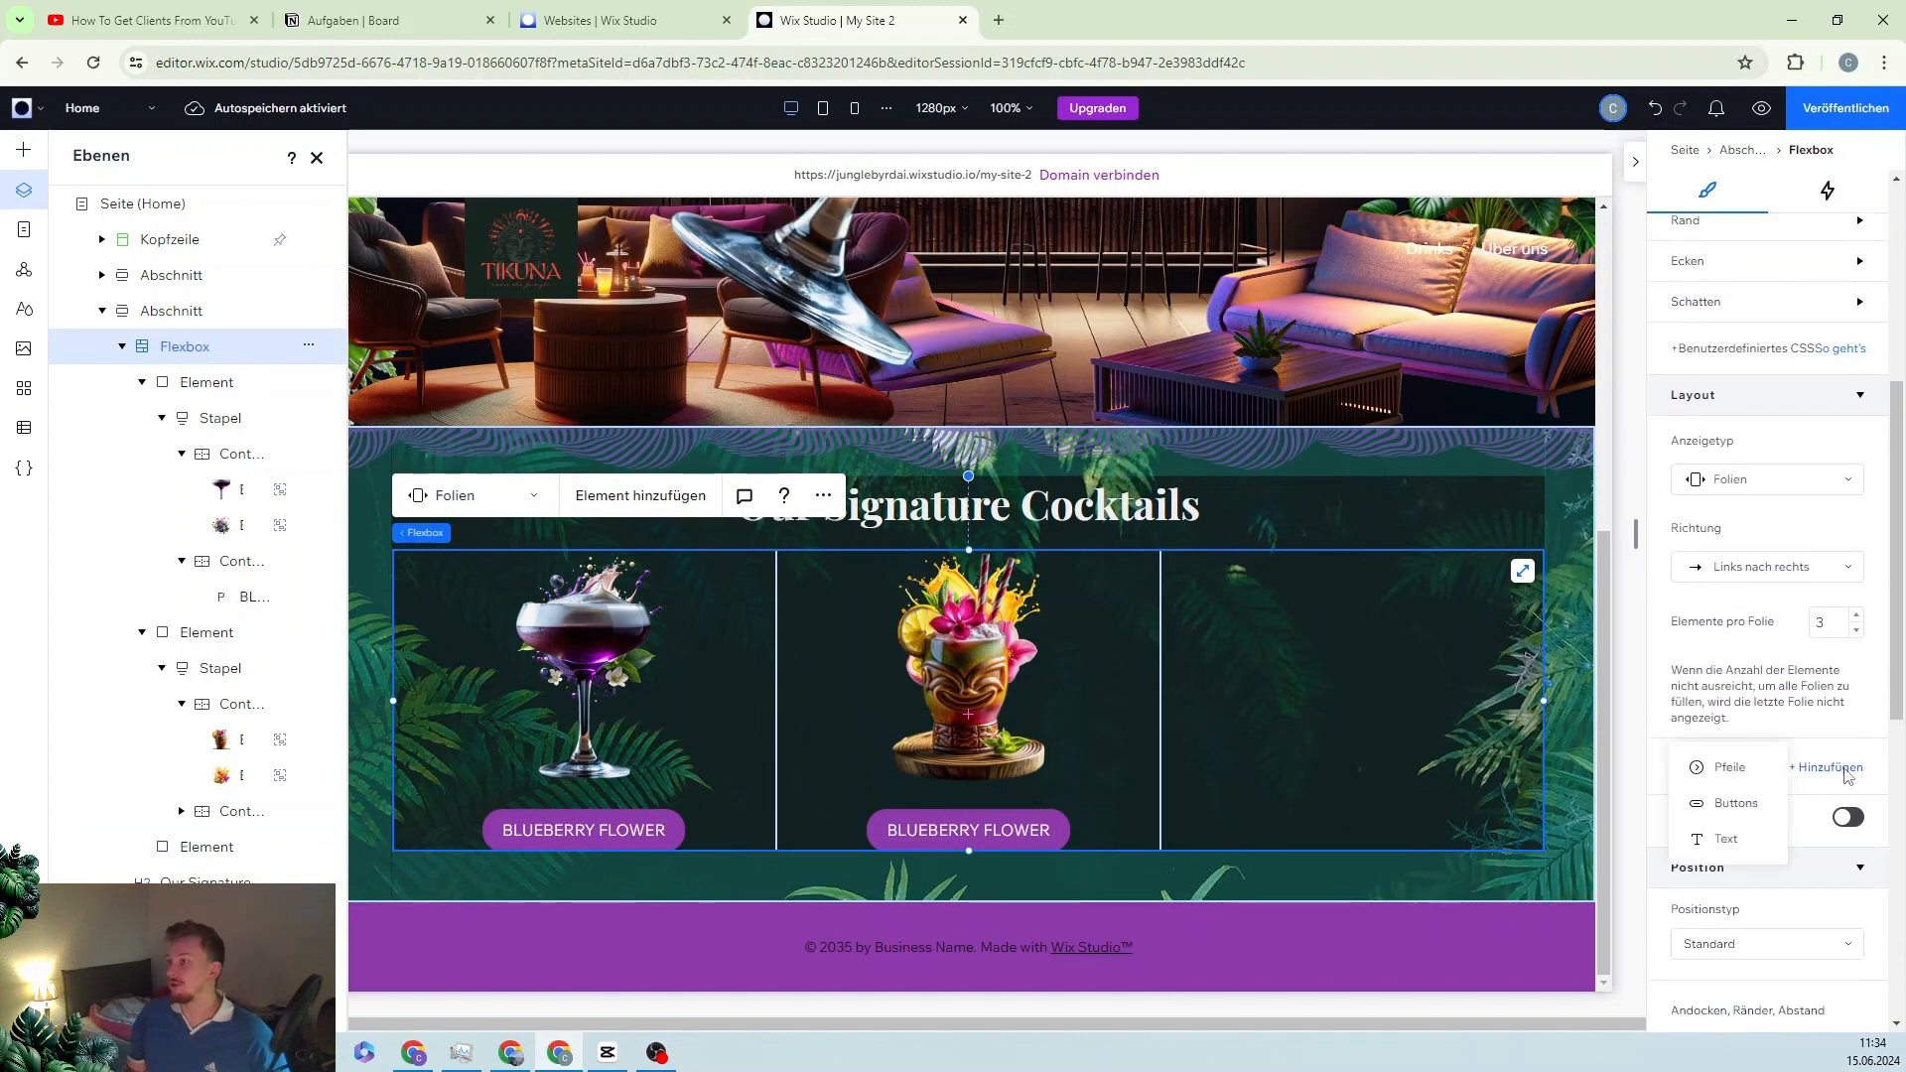
pyautogui.click(1730, 769)
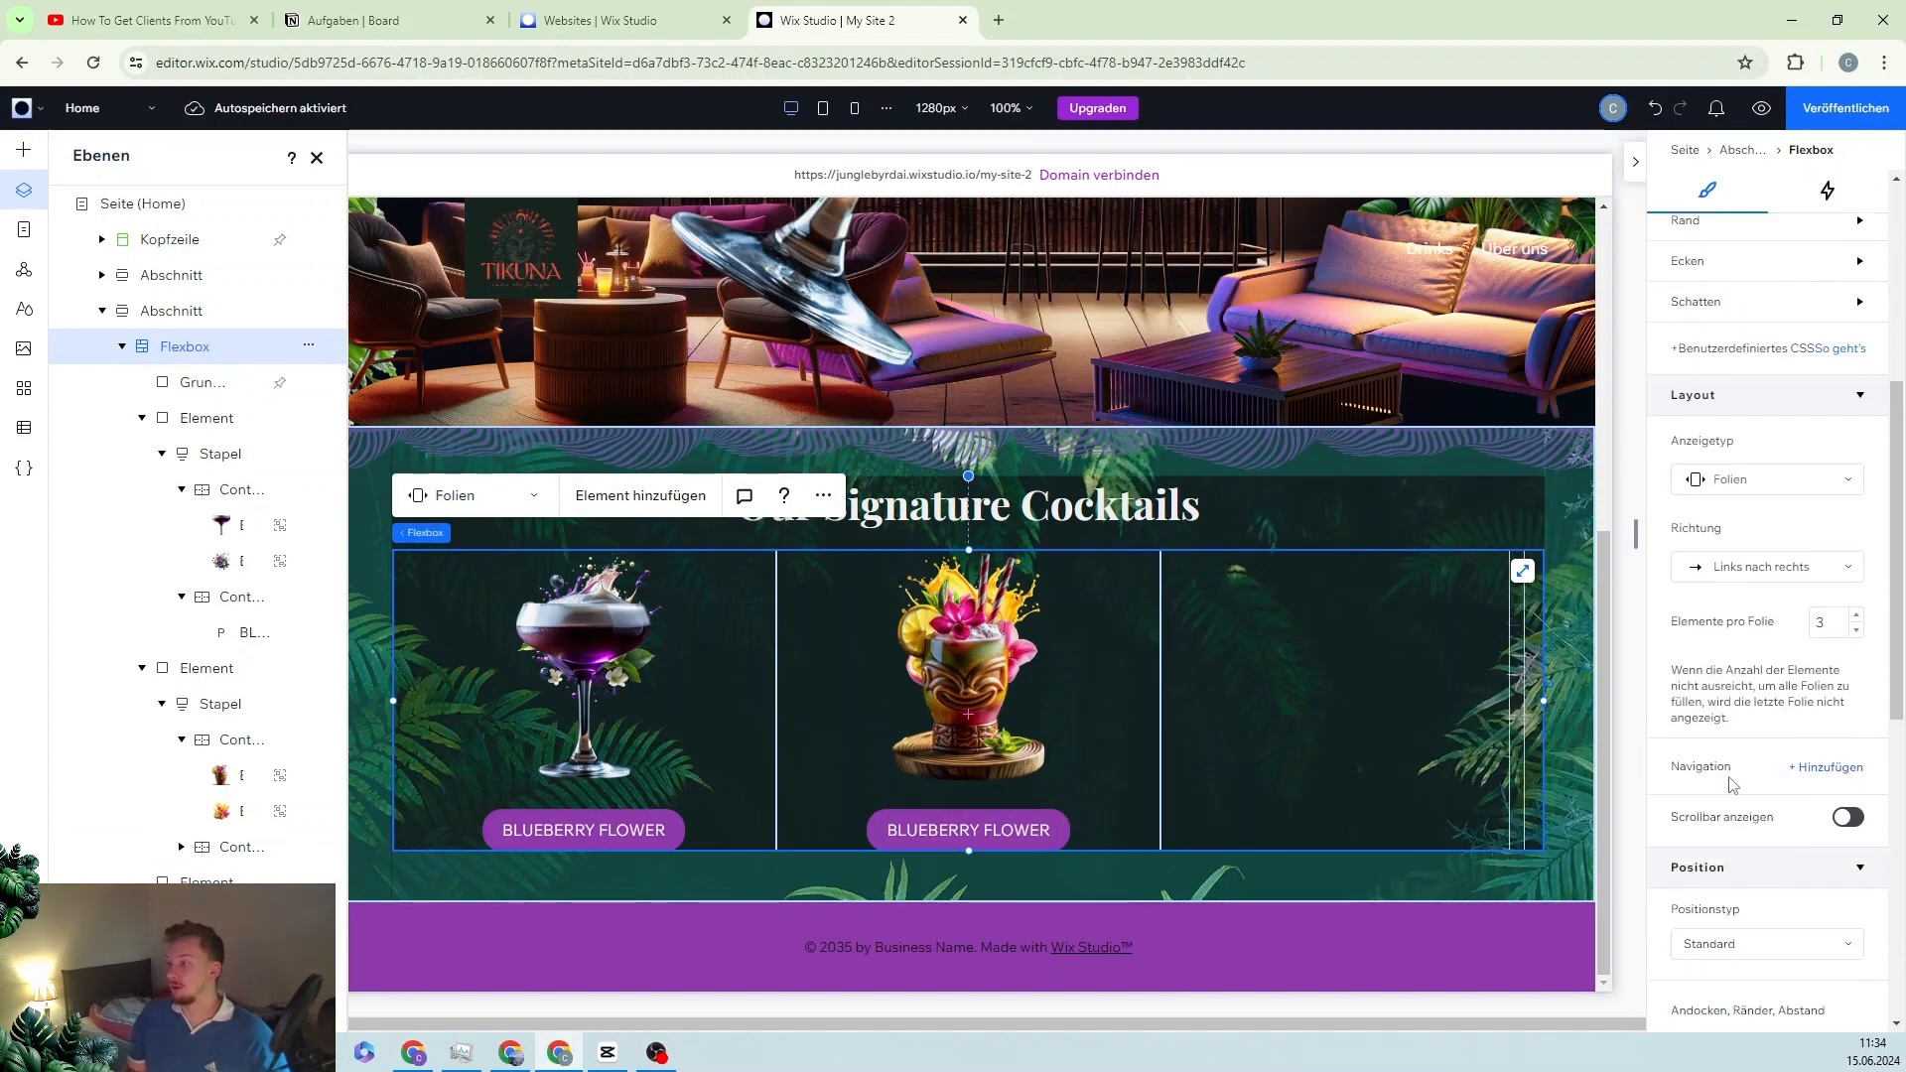
# Step: Duplicate the right-edge arrow shape to make the left arrow
pyautogui.click(1513, 692)
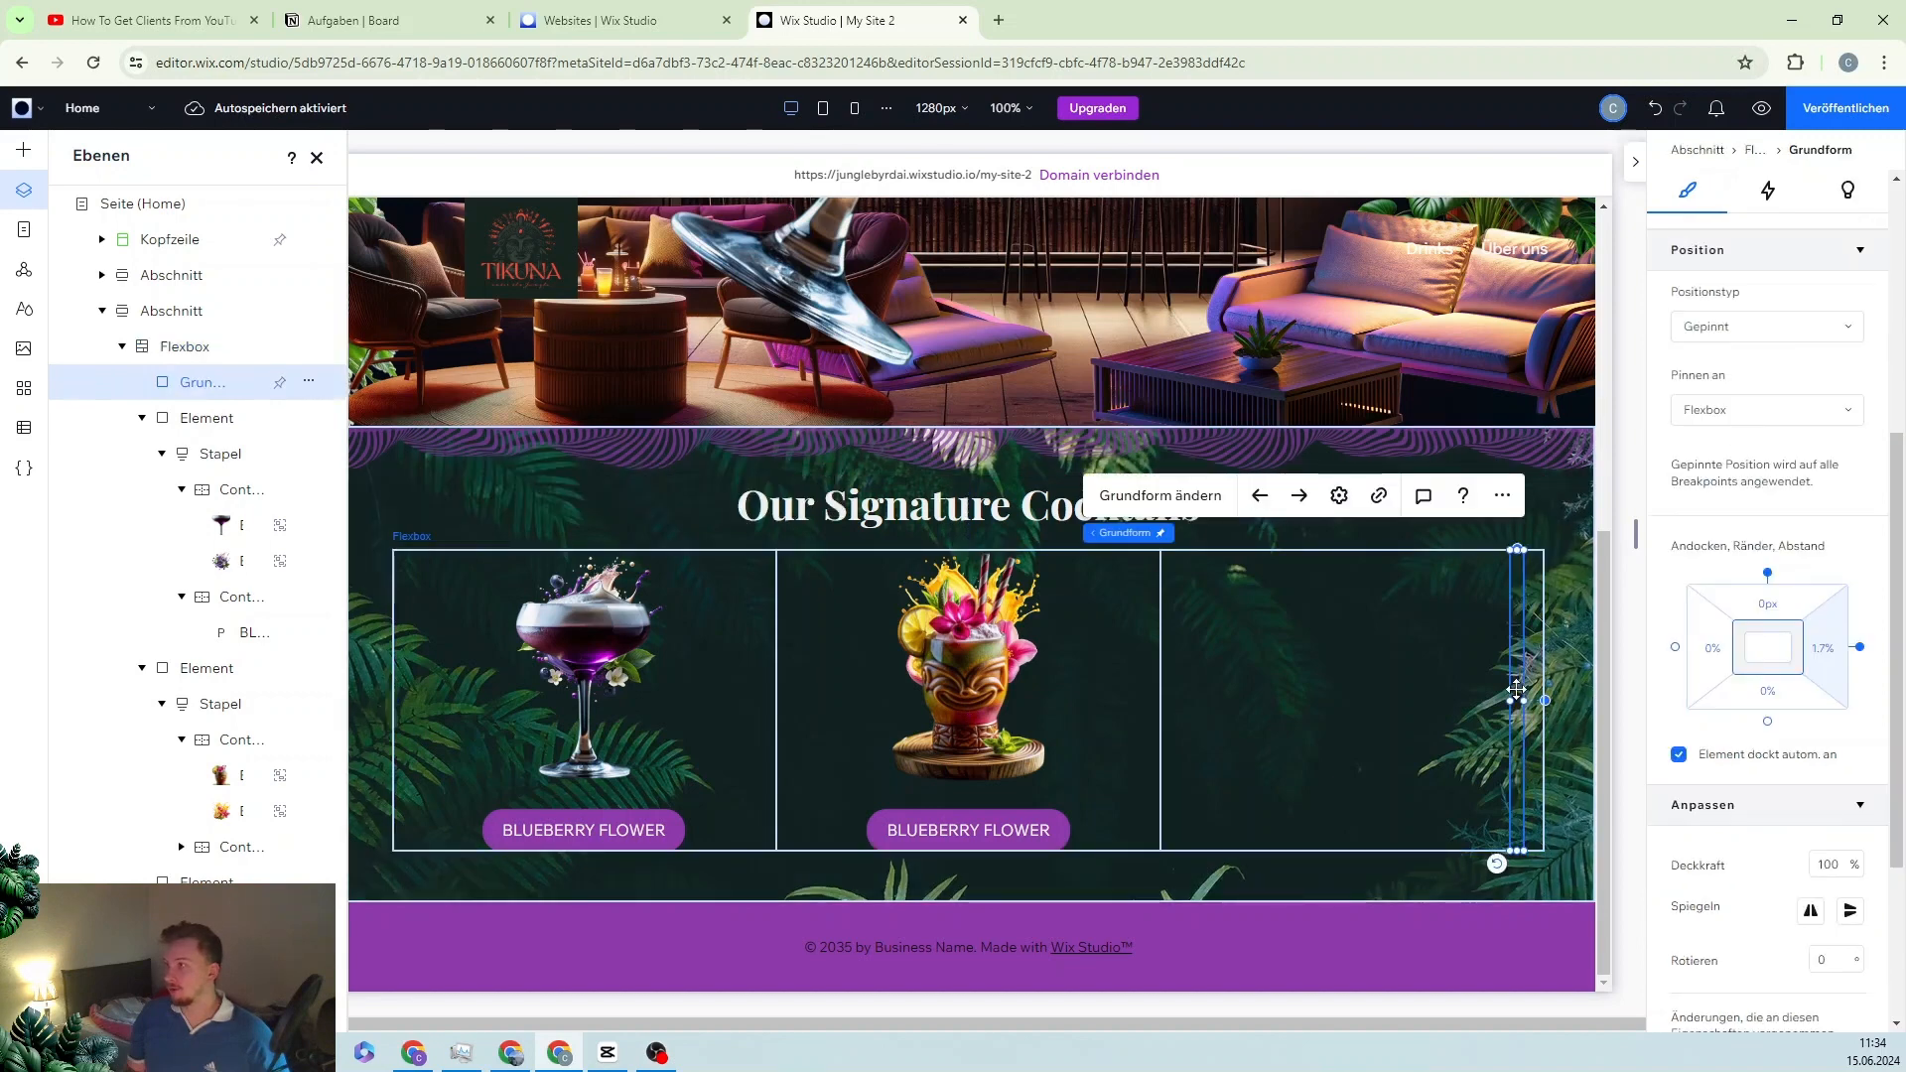
pyautogui.hotkey('ctrl', 'd')
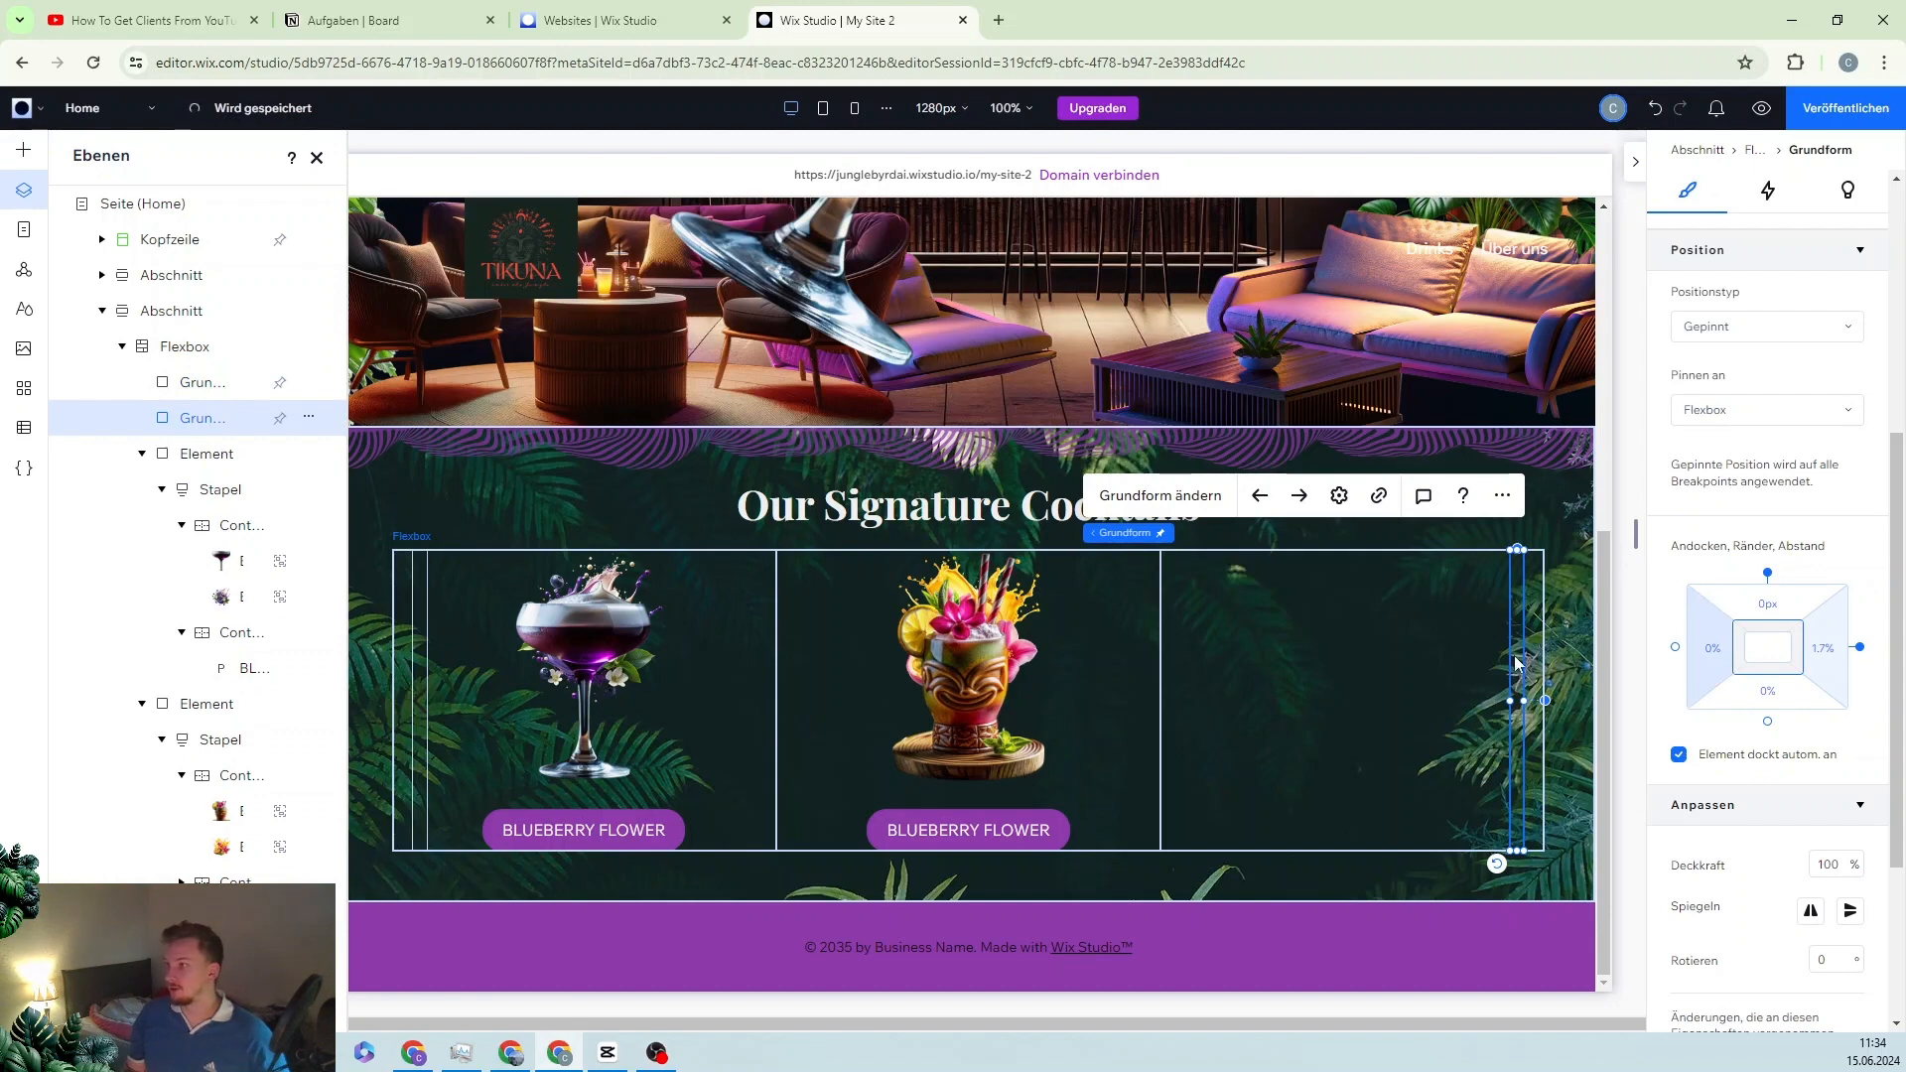
pyautogui.scroll(3, 1694, 288)
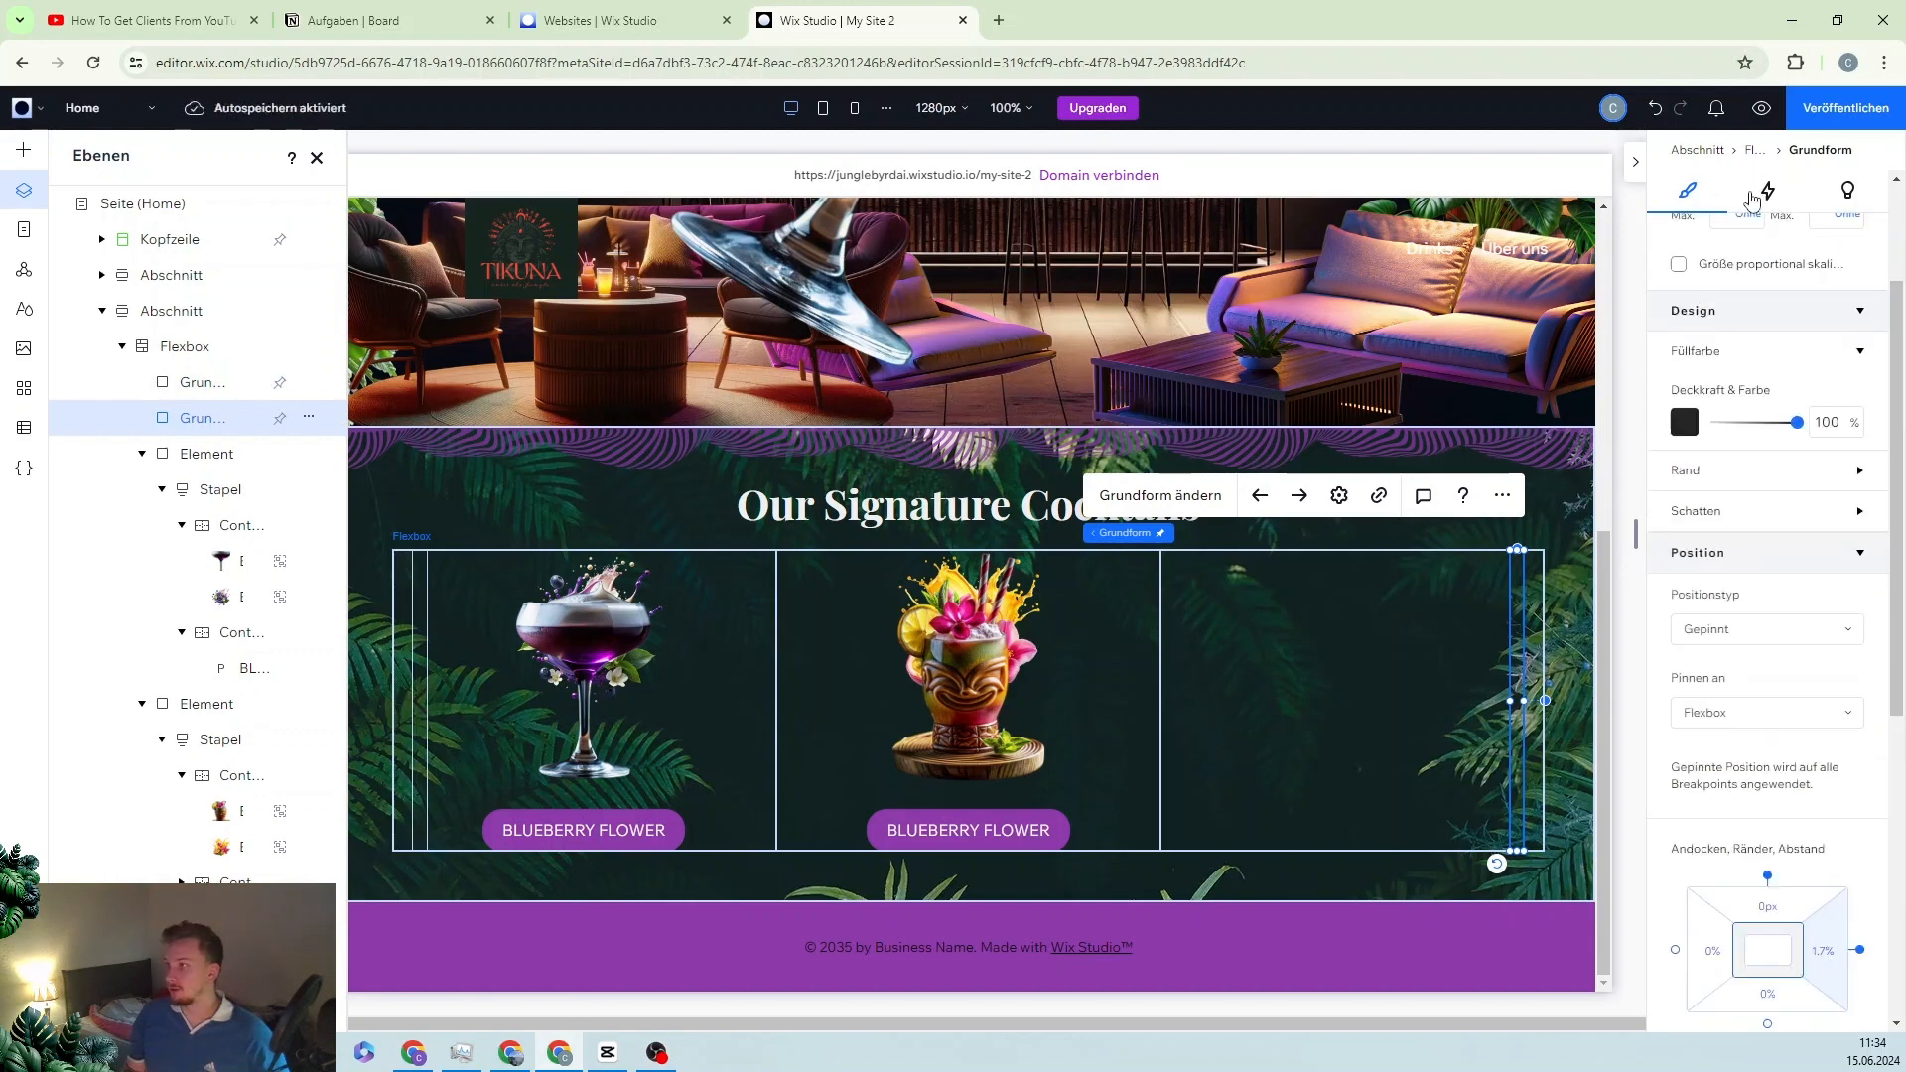
# Step: Recolour both the right and left arrow shapes light grey (#F0F0F0)
pyautogui.click(1681, 422)
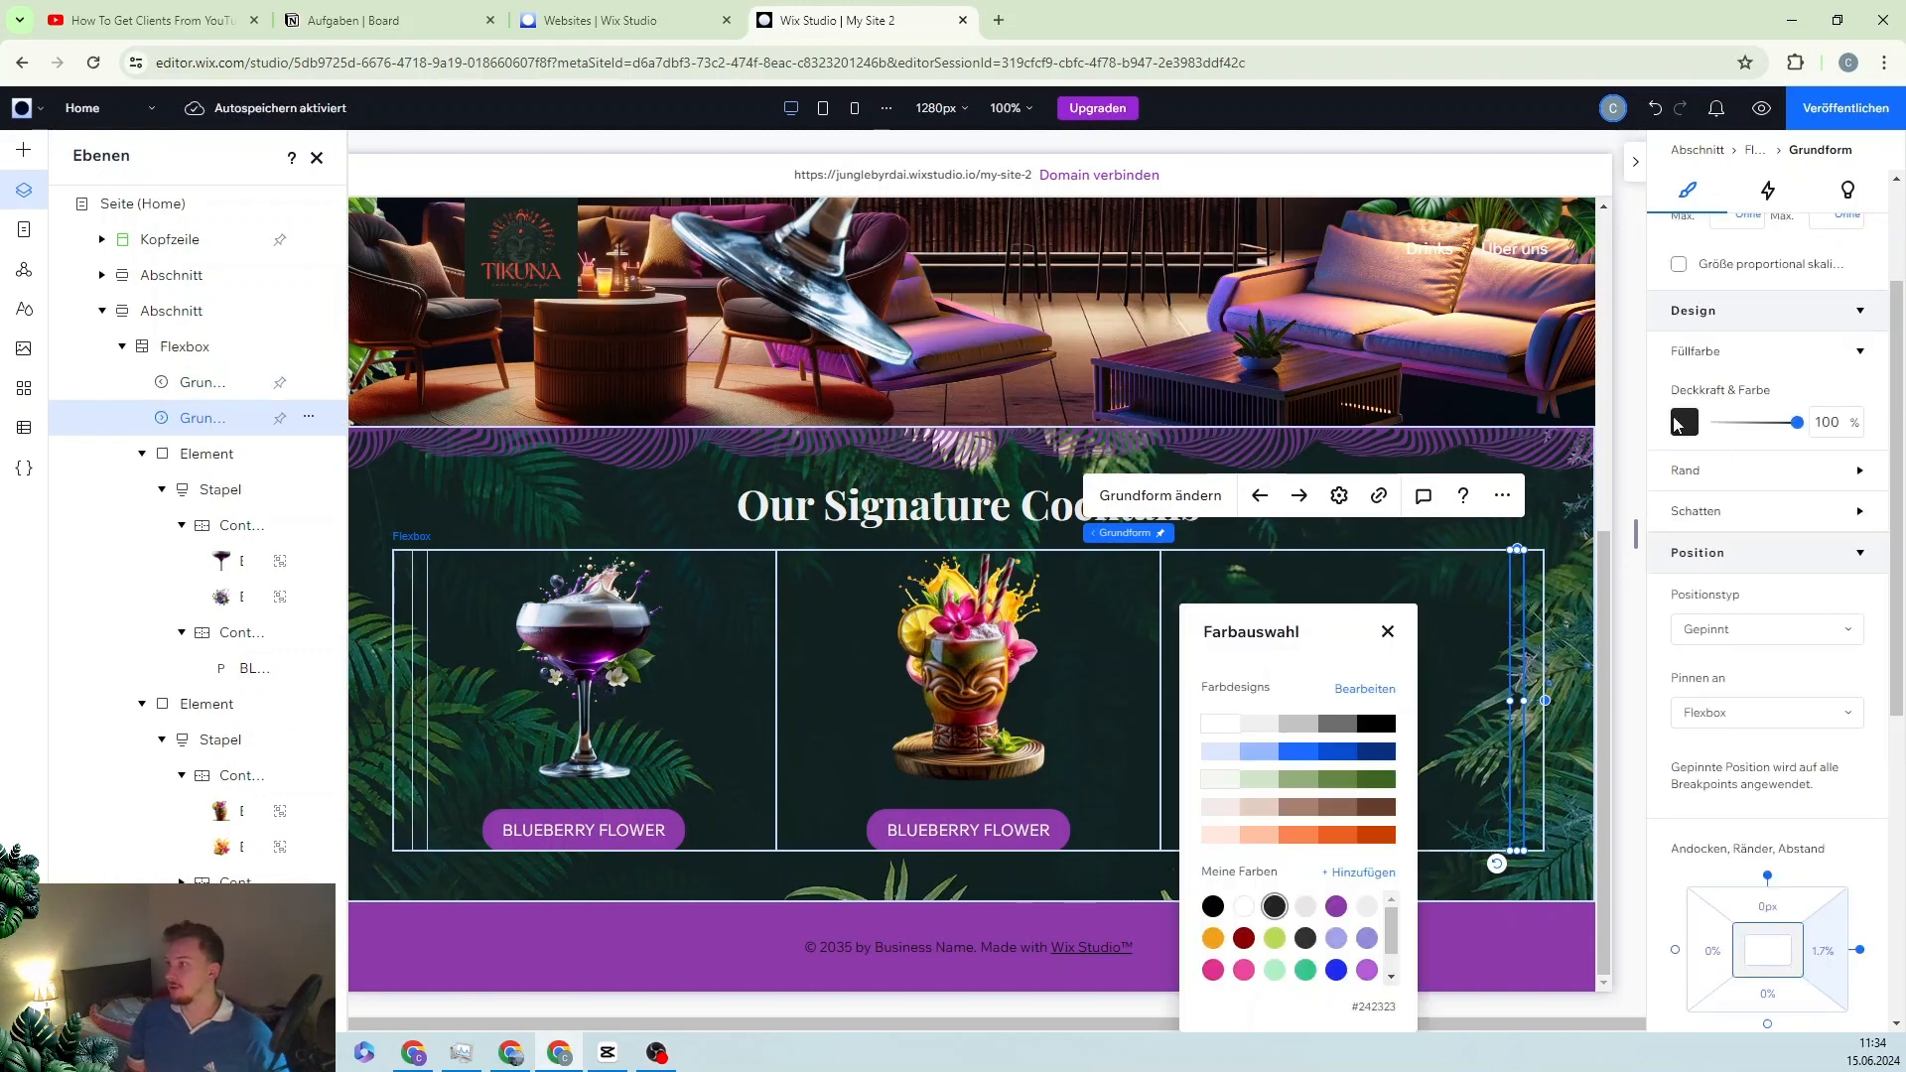
pyautogui.click(1260, 725)
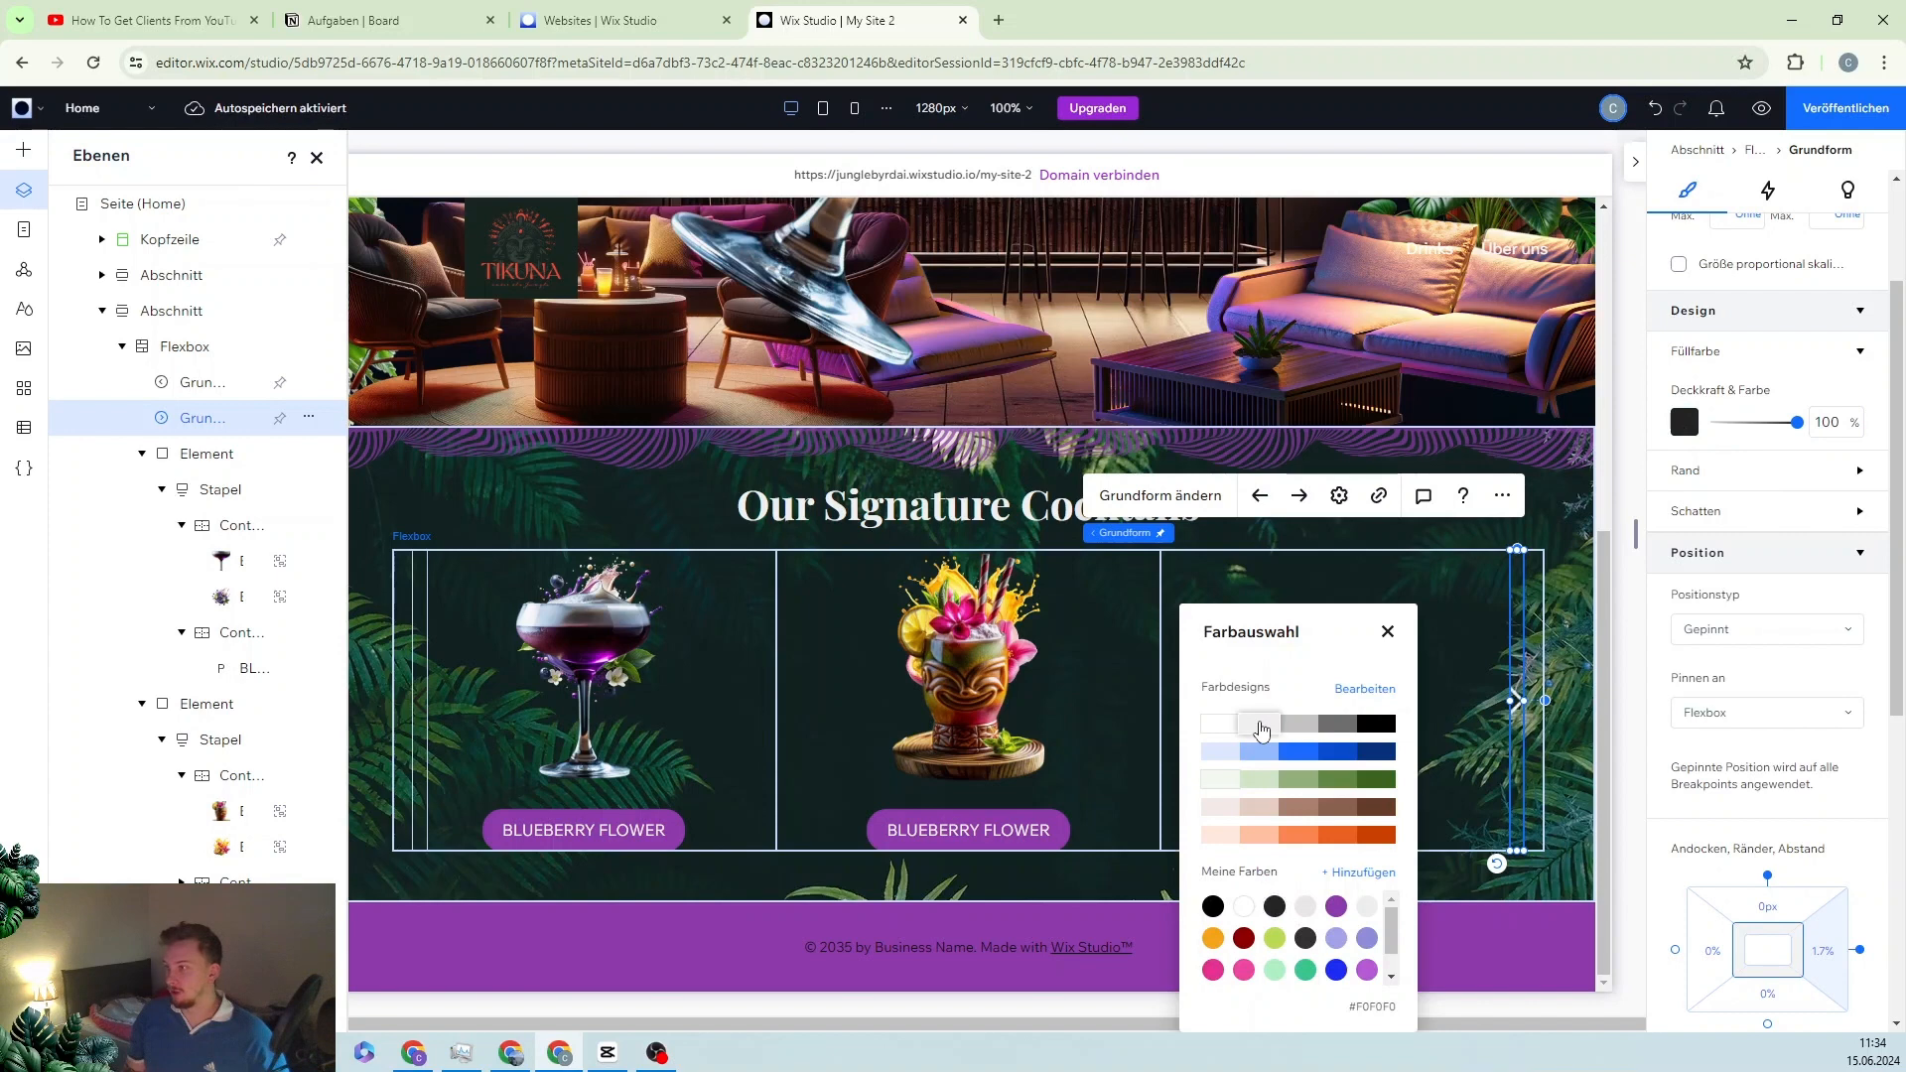
pyautogui.click(420, 688)
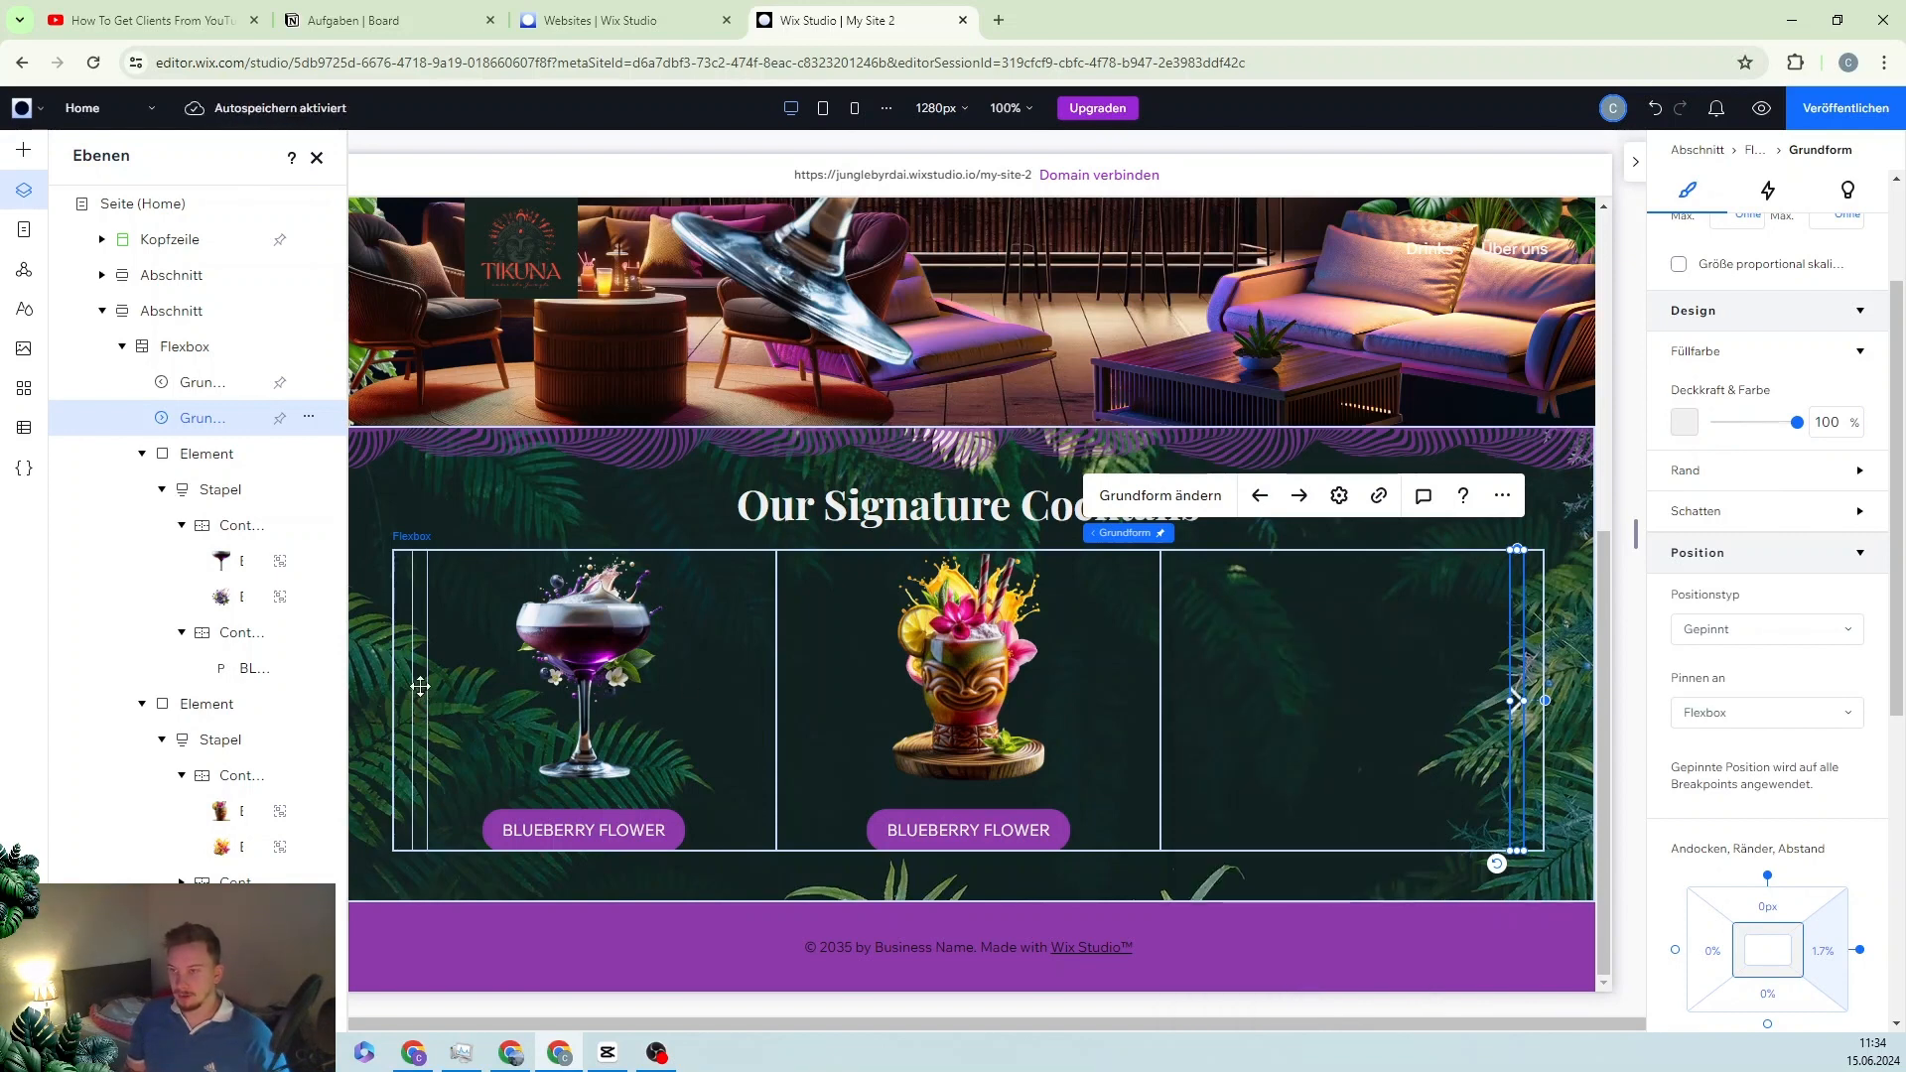
pyautogui.click(420, 687)
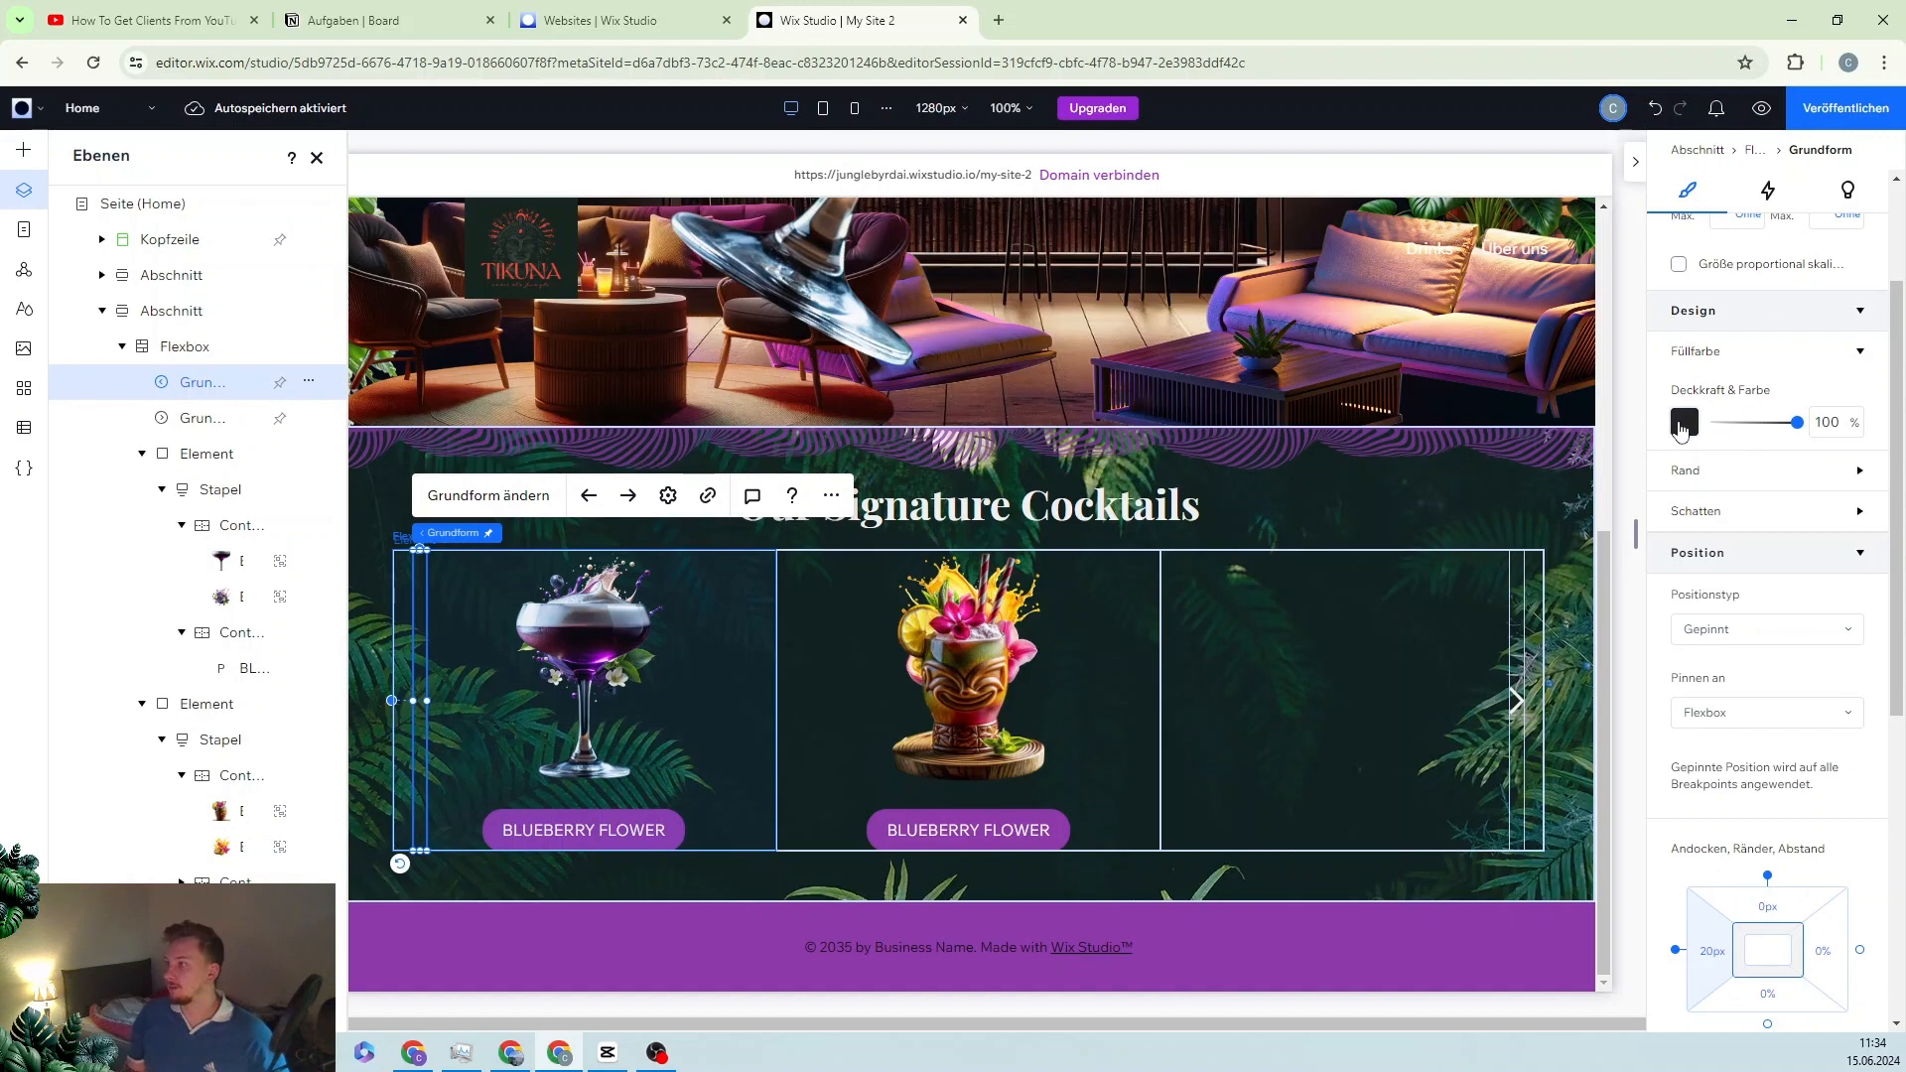
pyautogui.click(1683, 424)
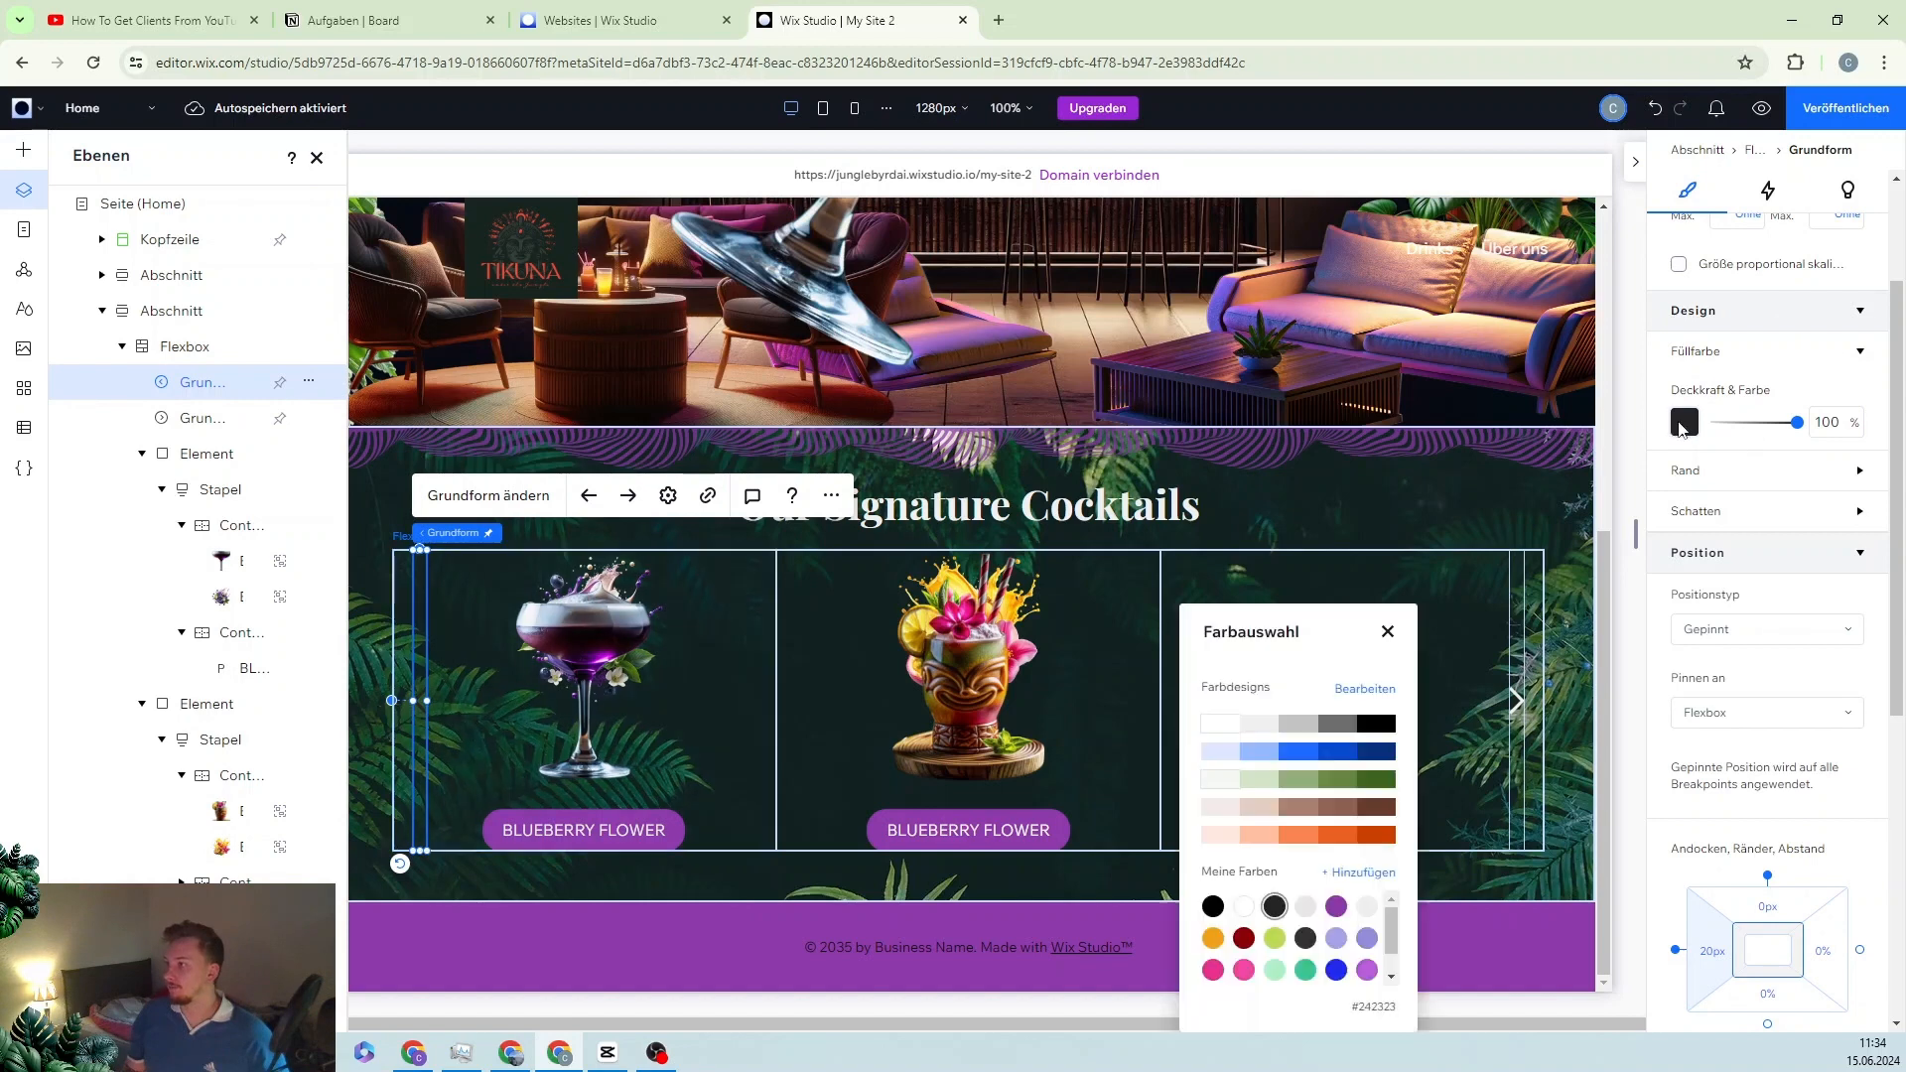
pyautogui.click(1256, 732)
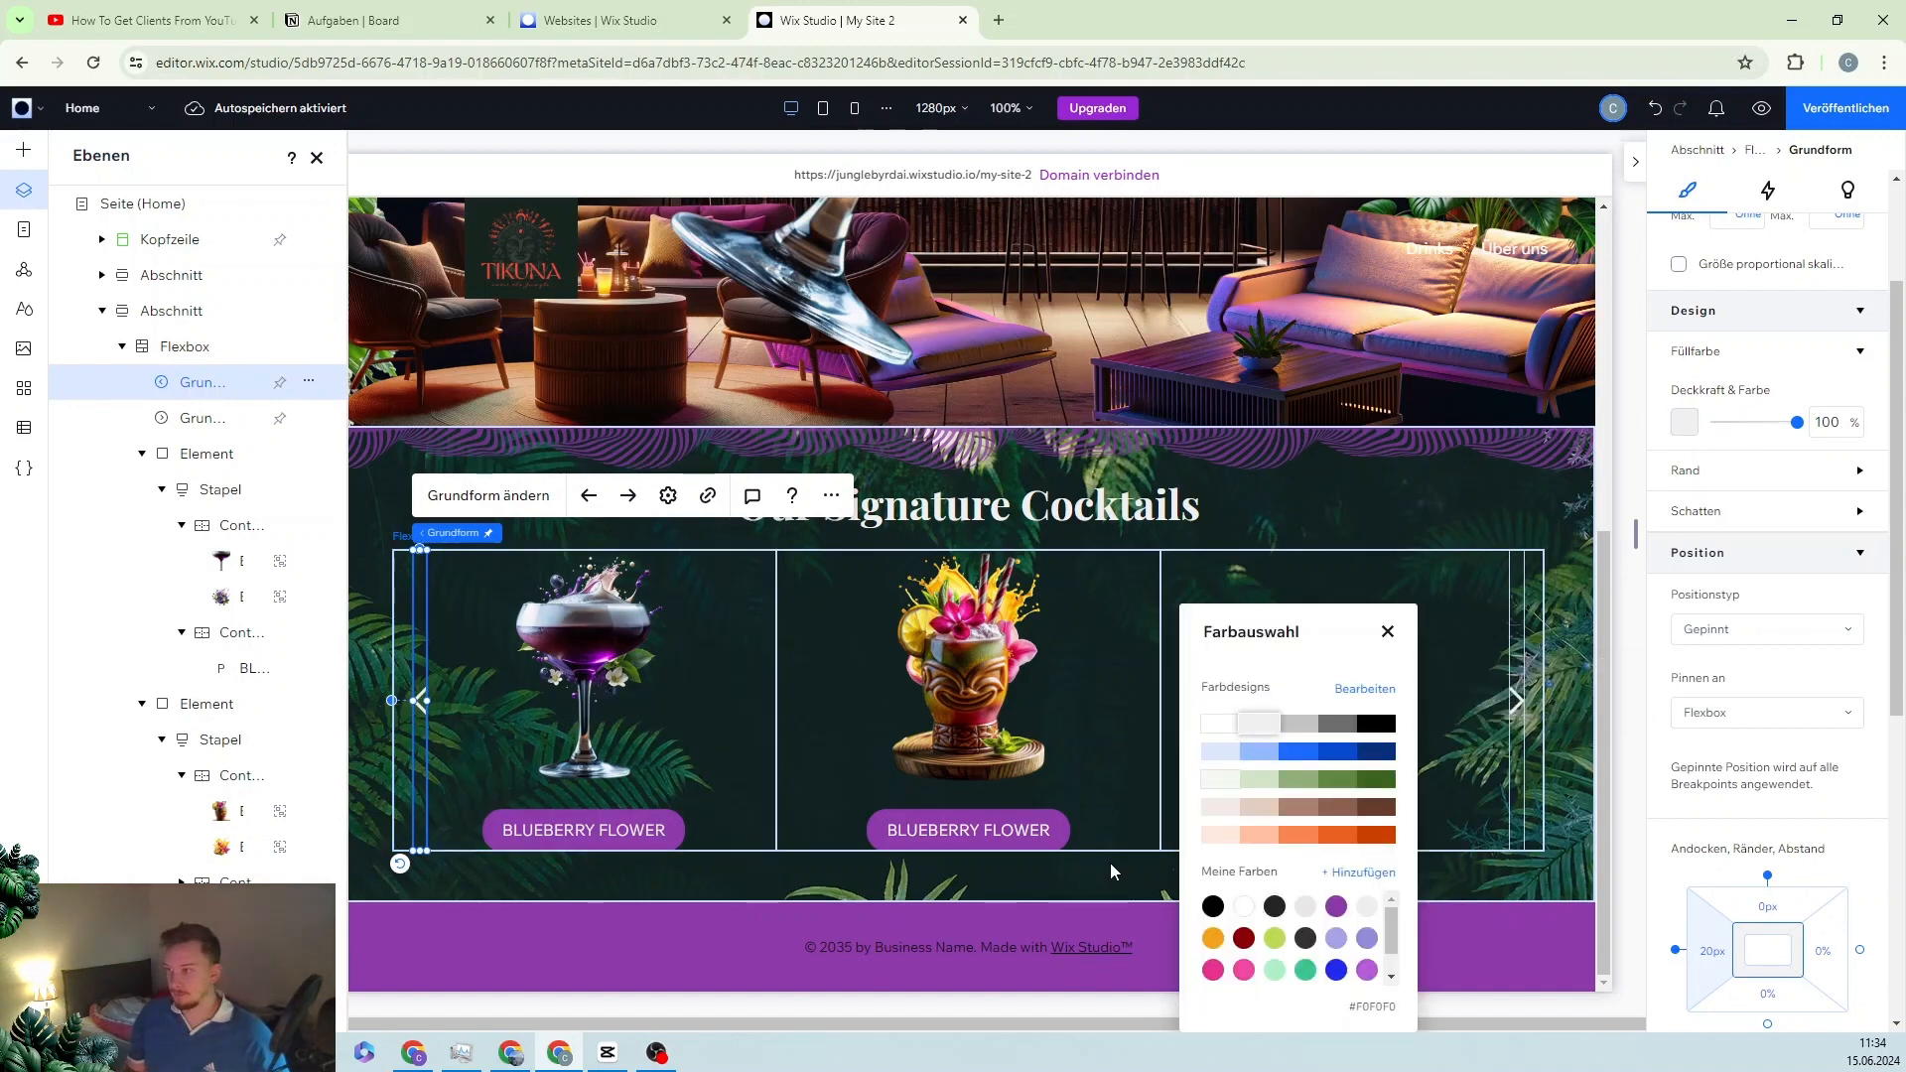
pyautogui.click(1136, 867)
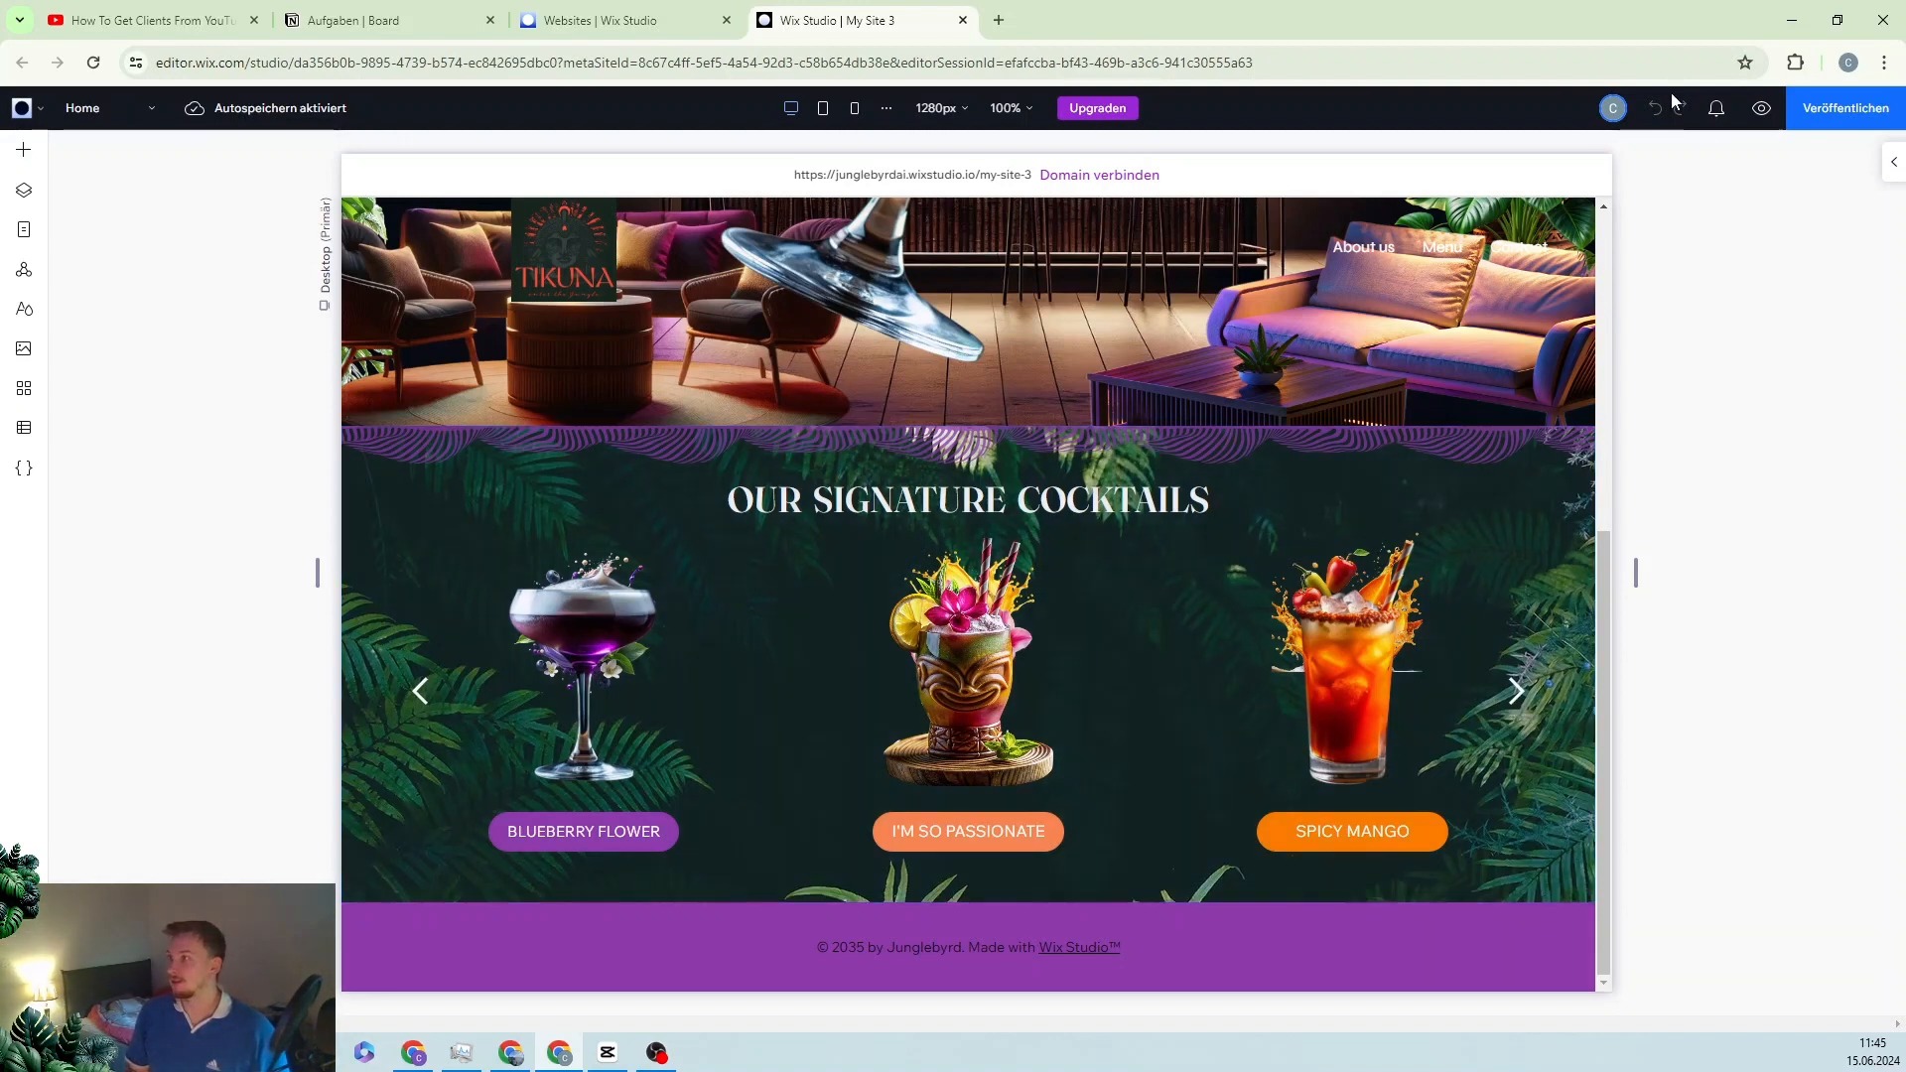
pyautogui.click(1755, 108)
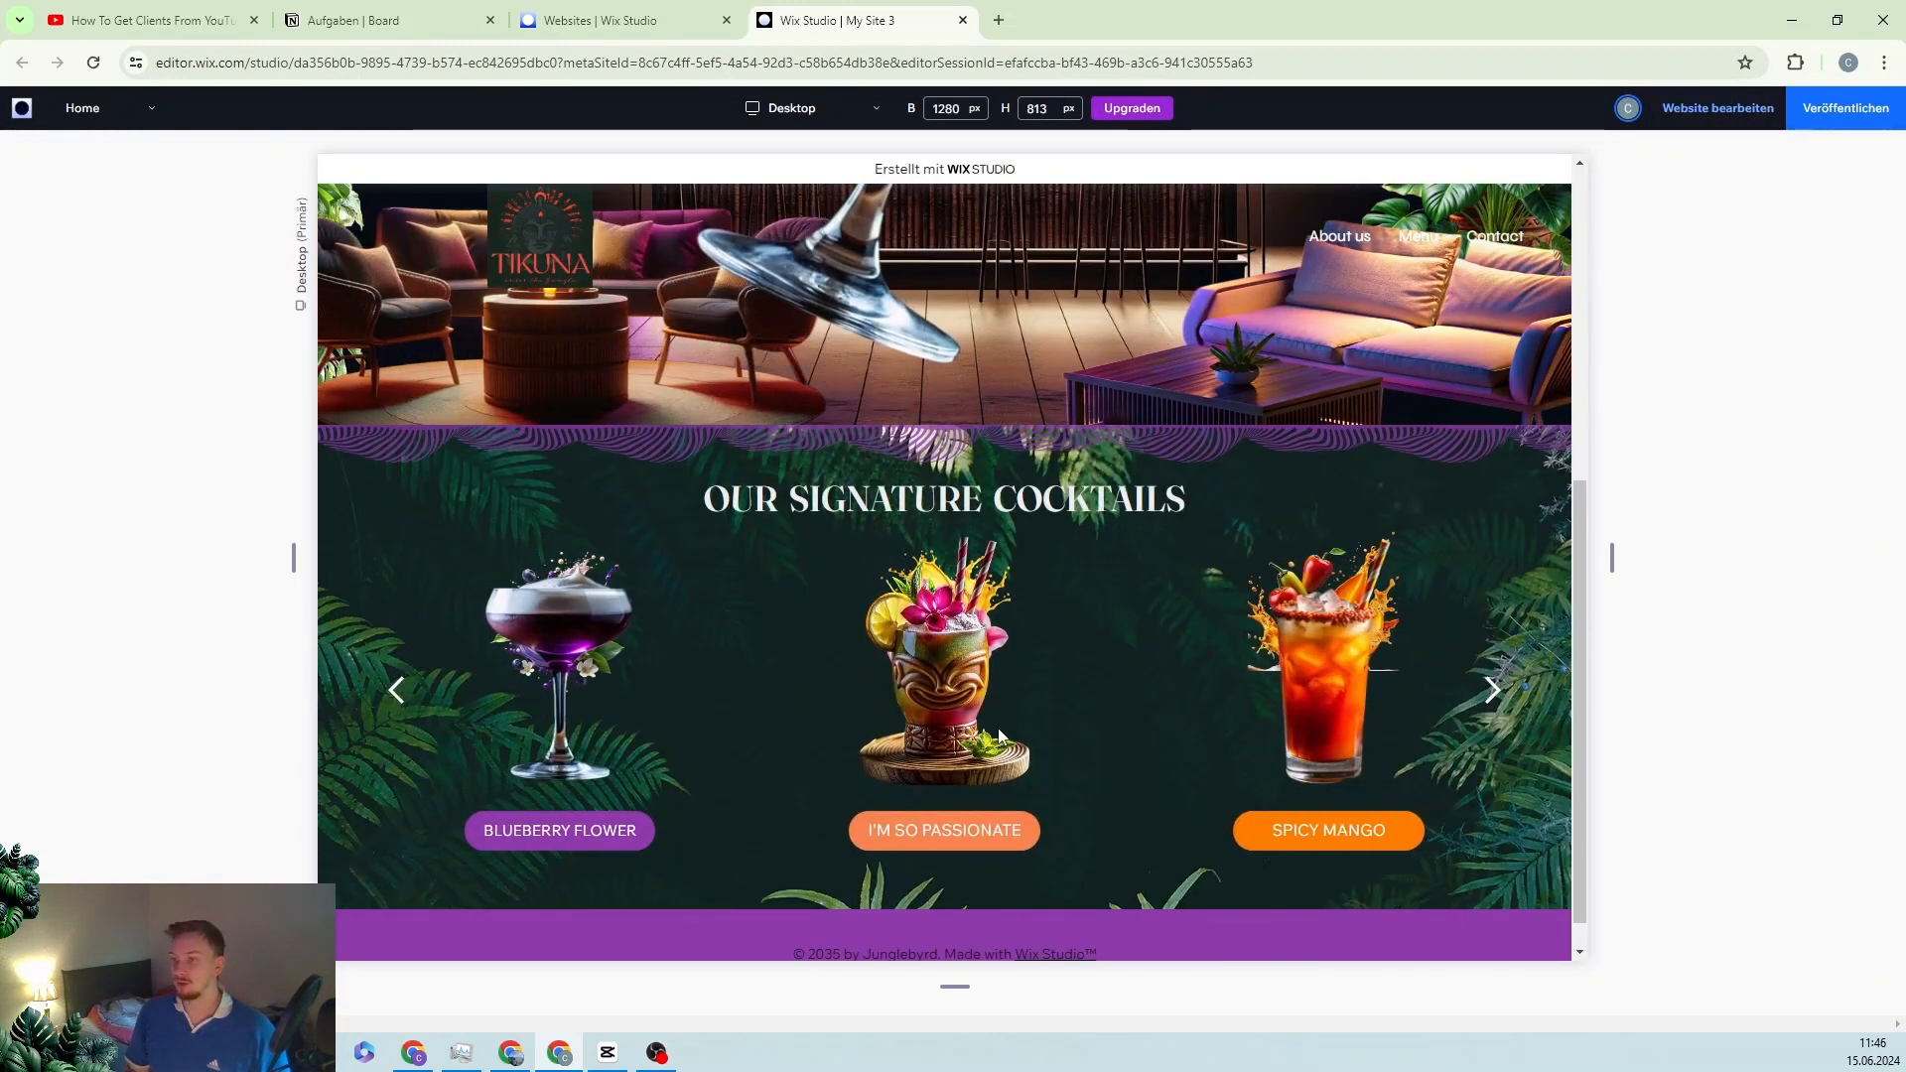
pyautogui.click(1494, 692)
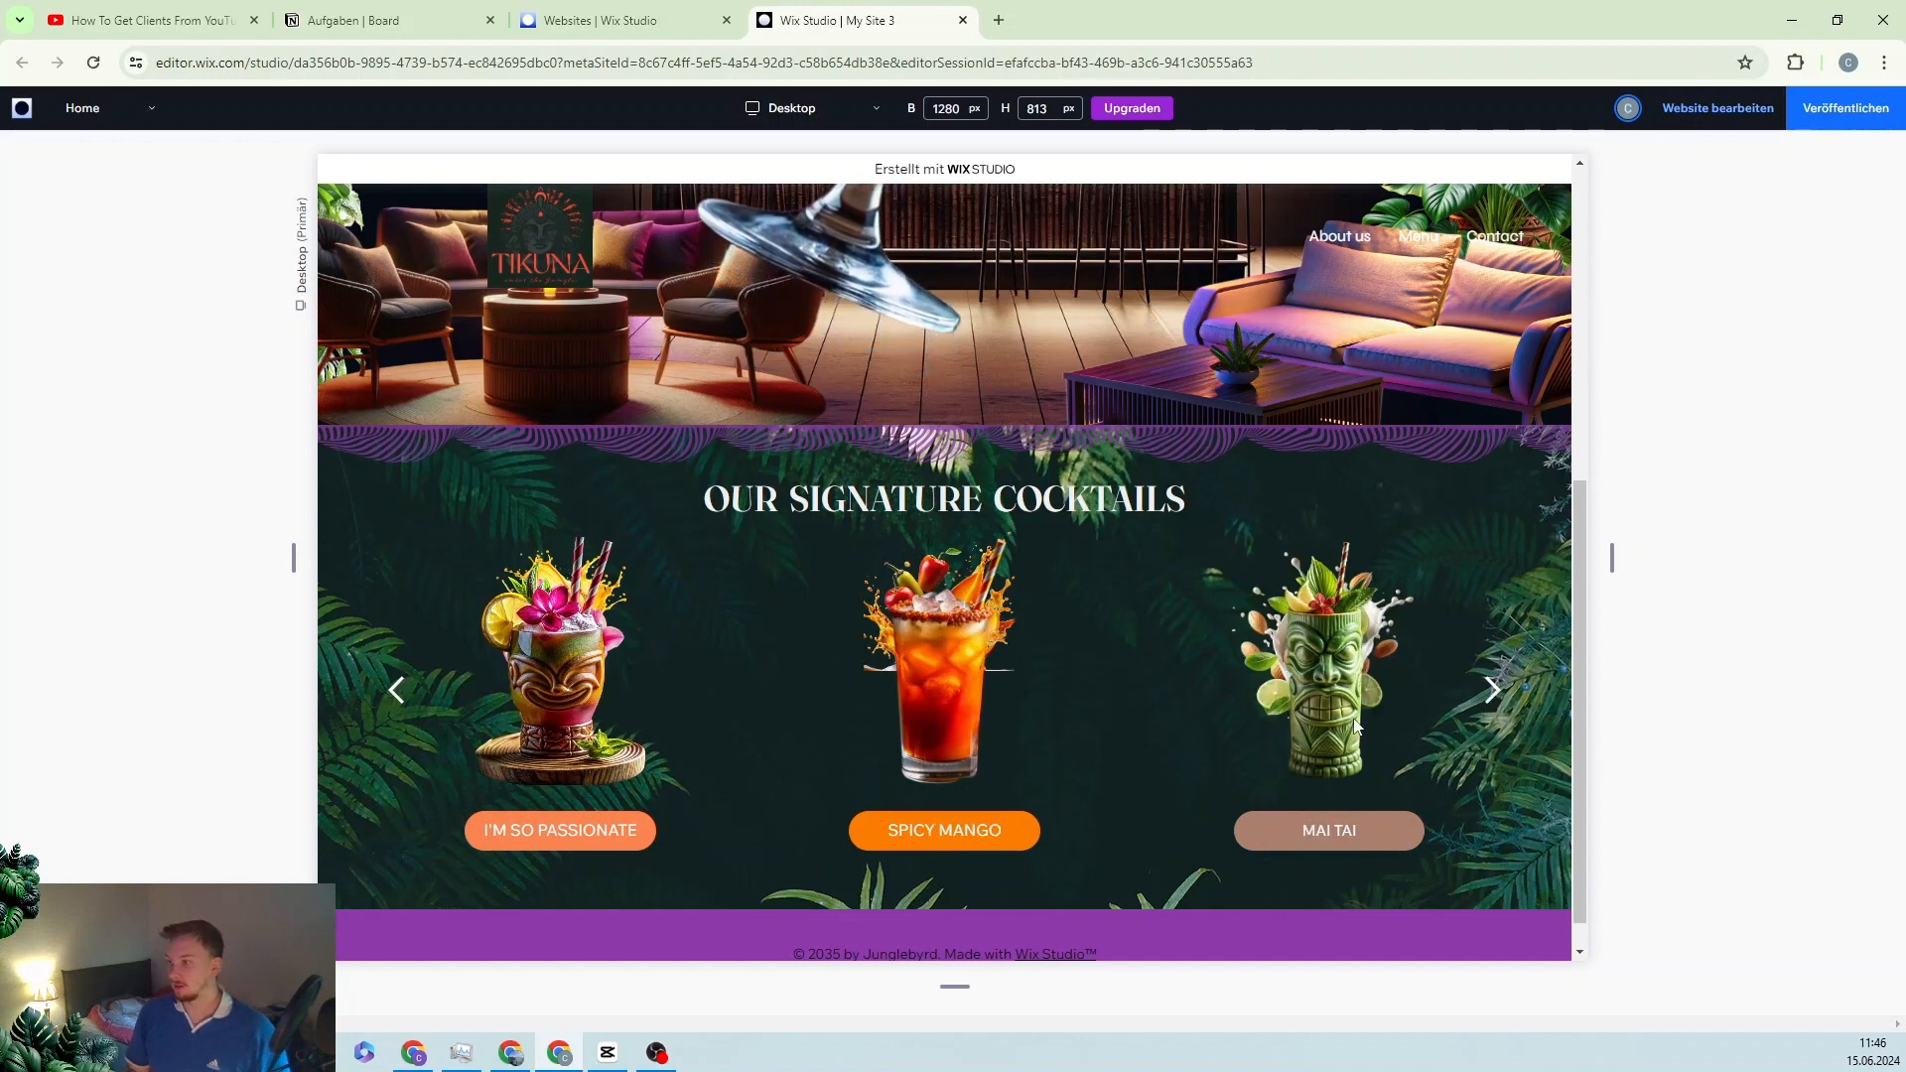
pyautogui.click(1340, 839)
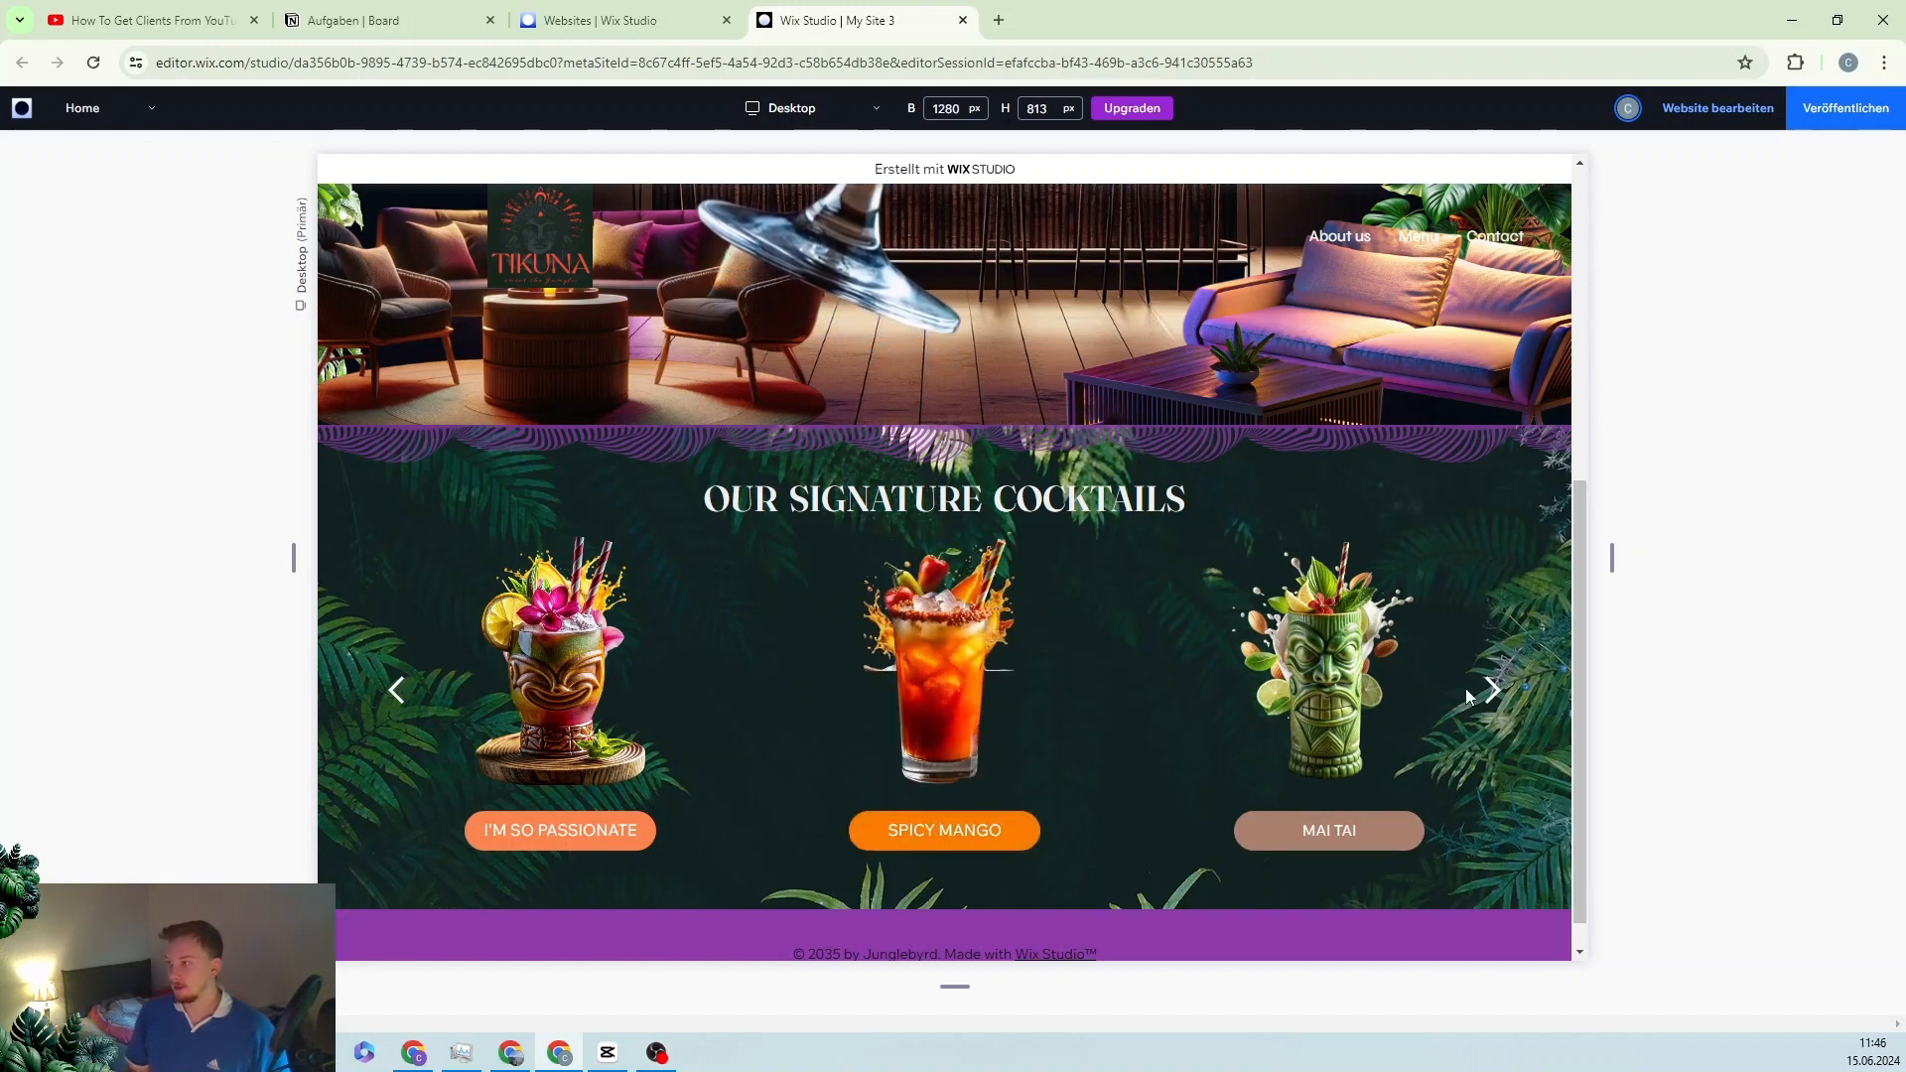
pyautogui.click(1494, 692)
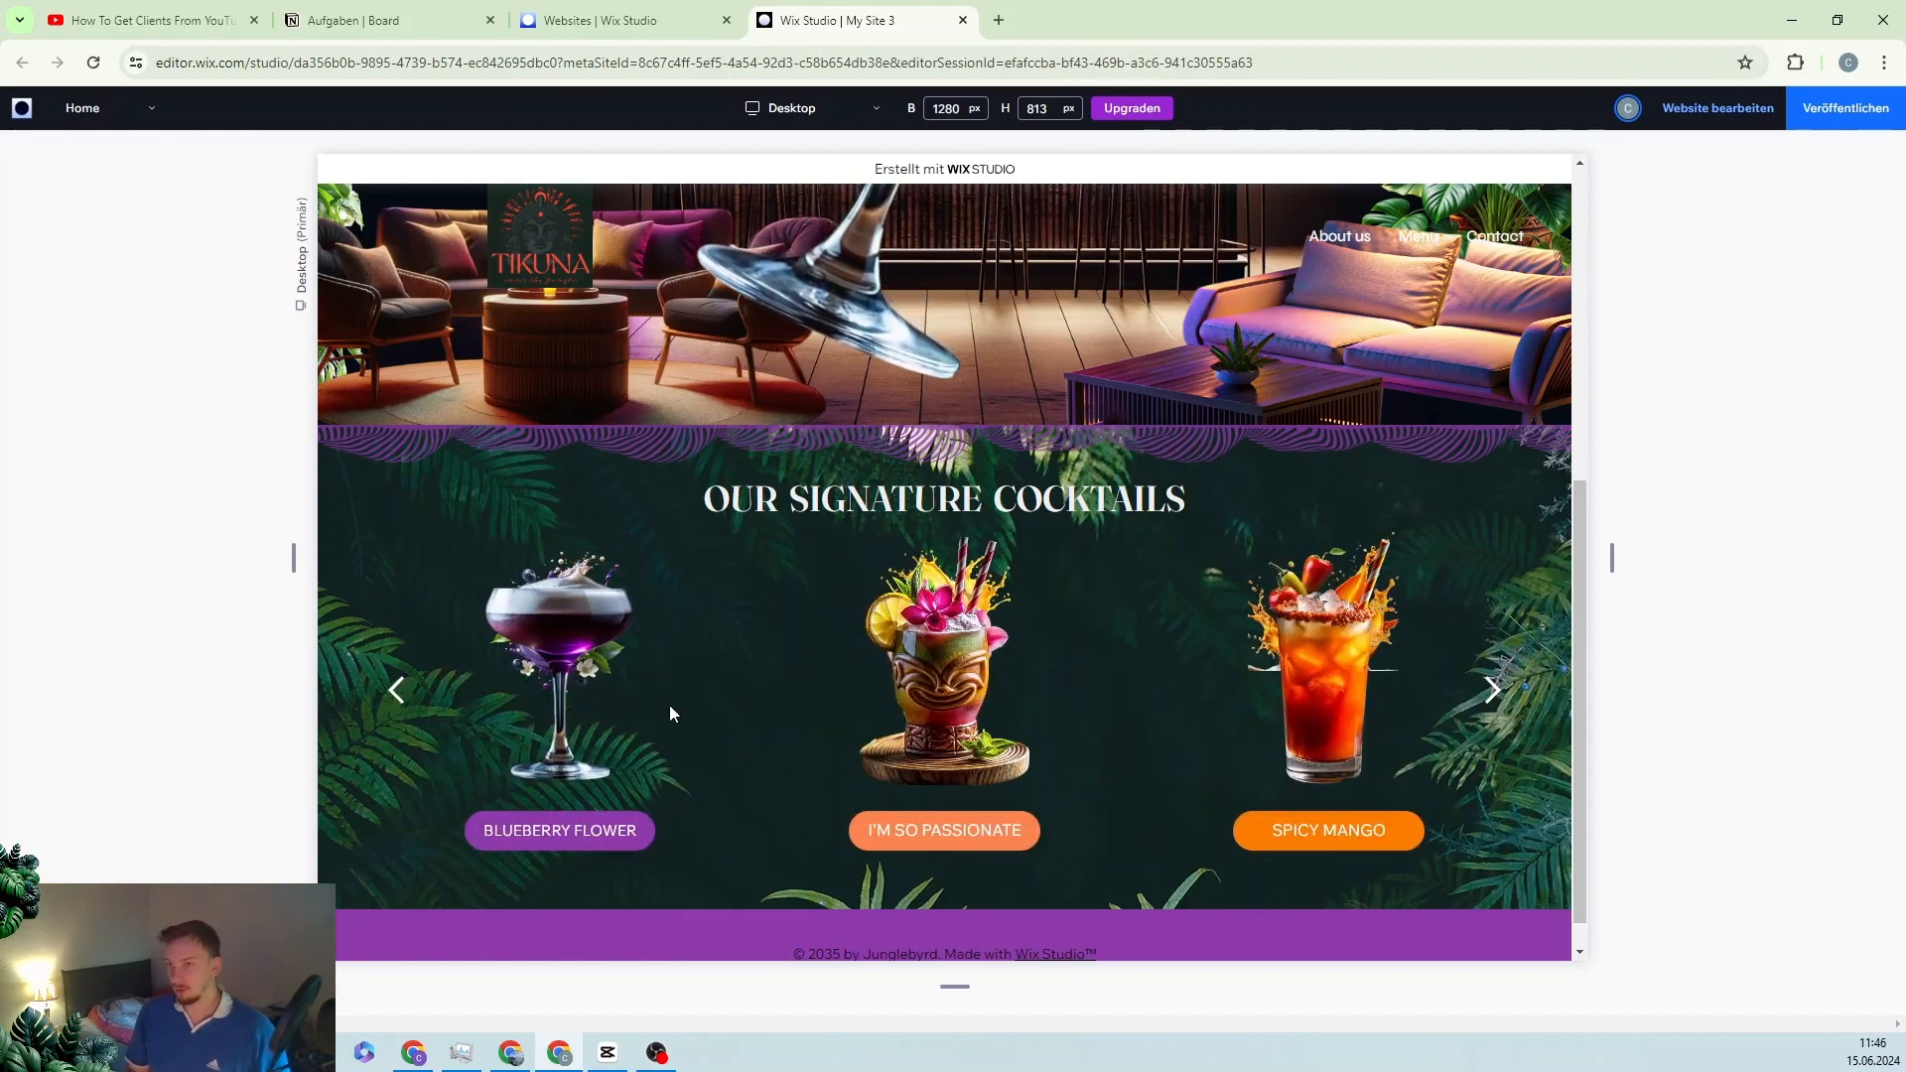
pyautogui.click(416, 696)
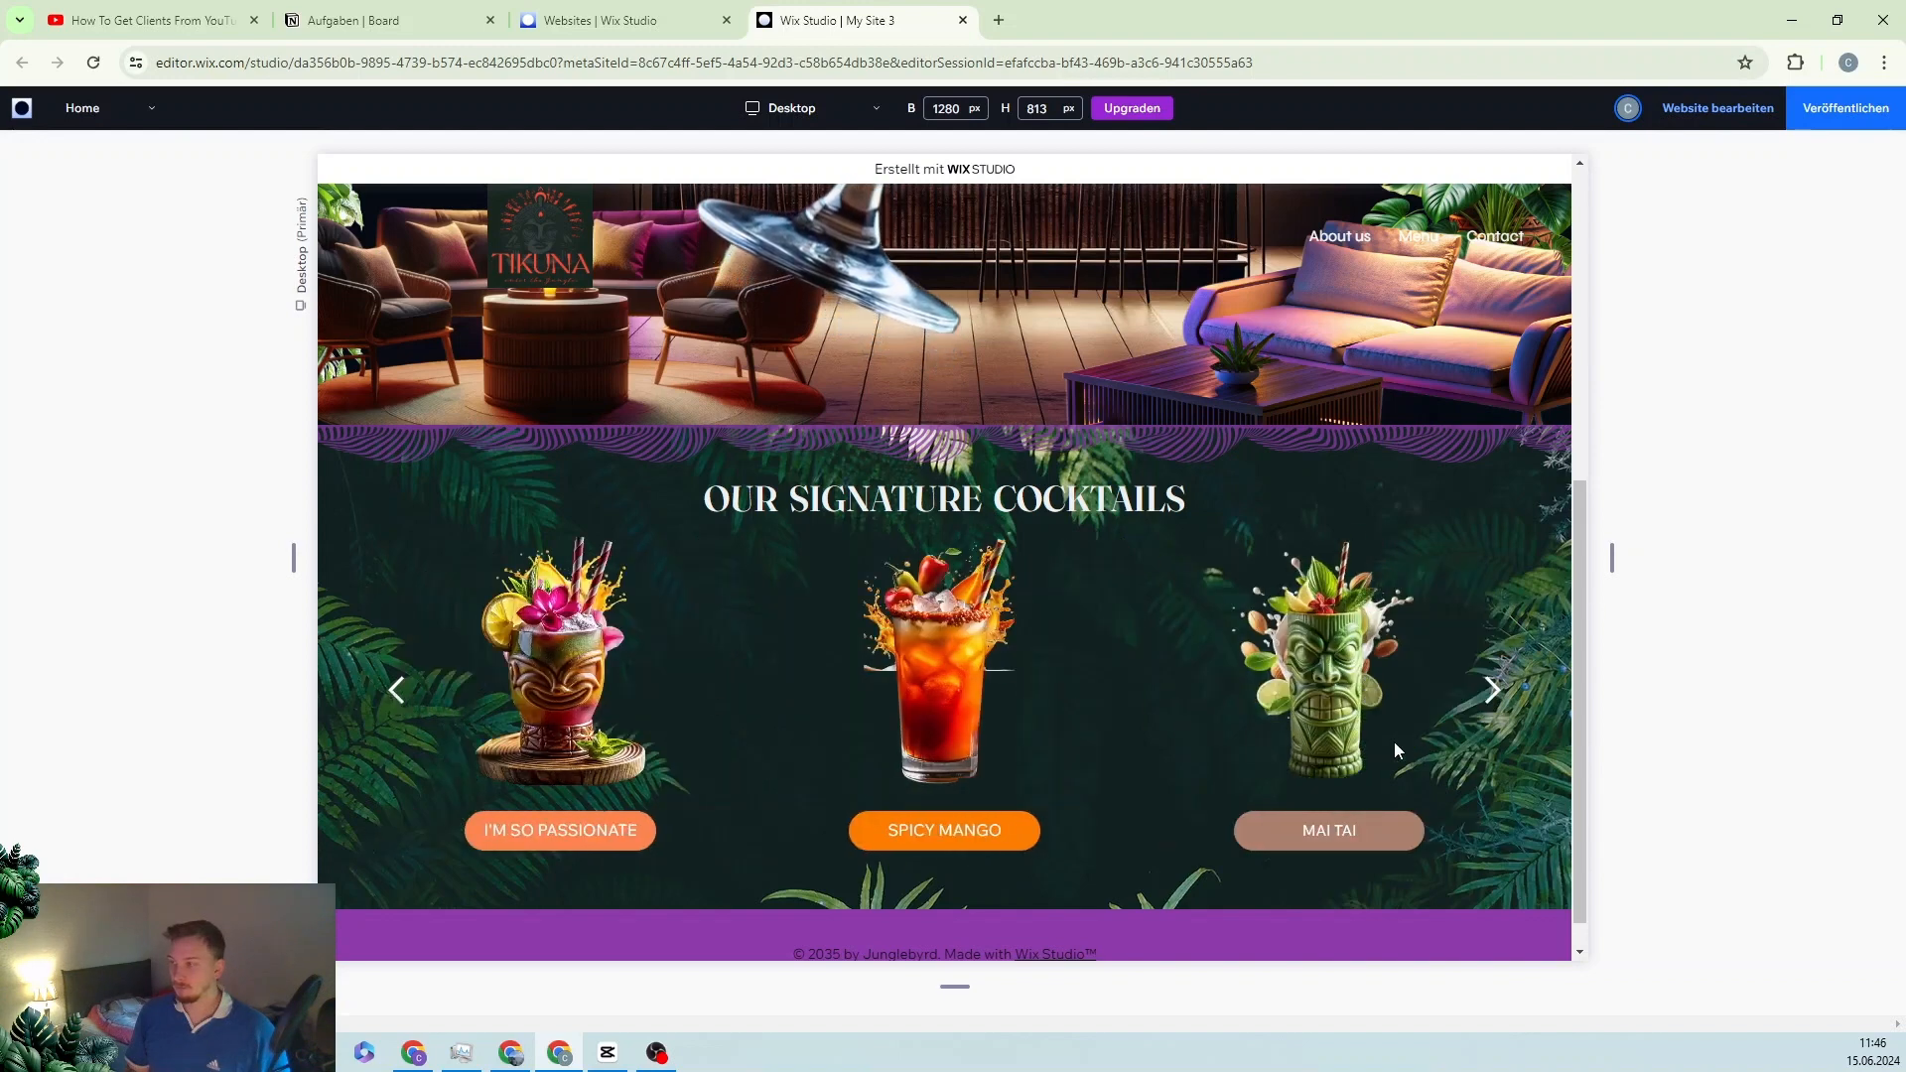
pyautogui.click(394, 688)
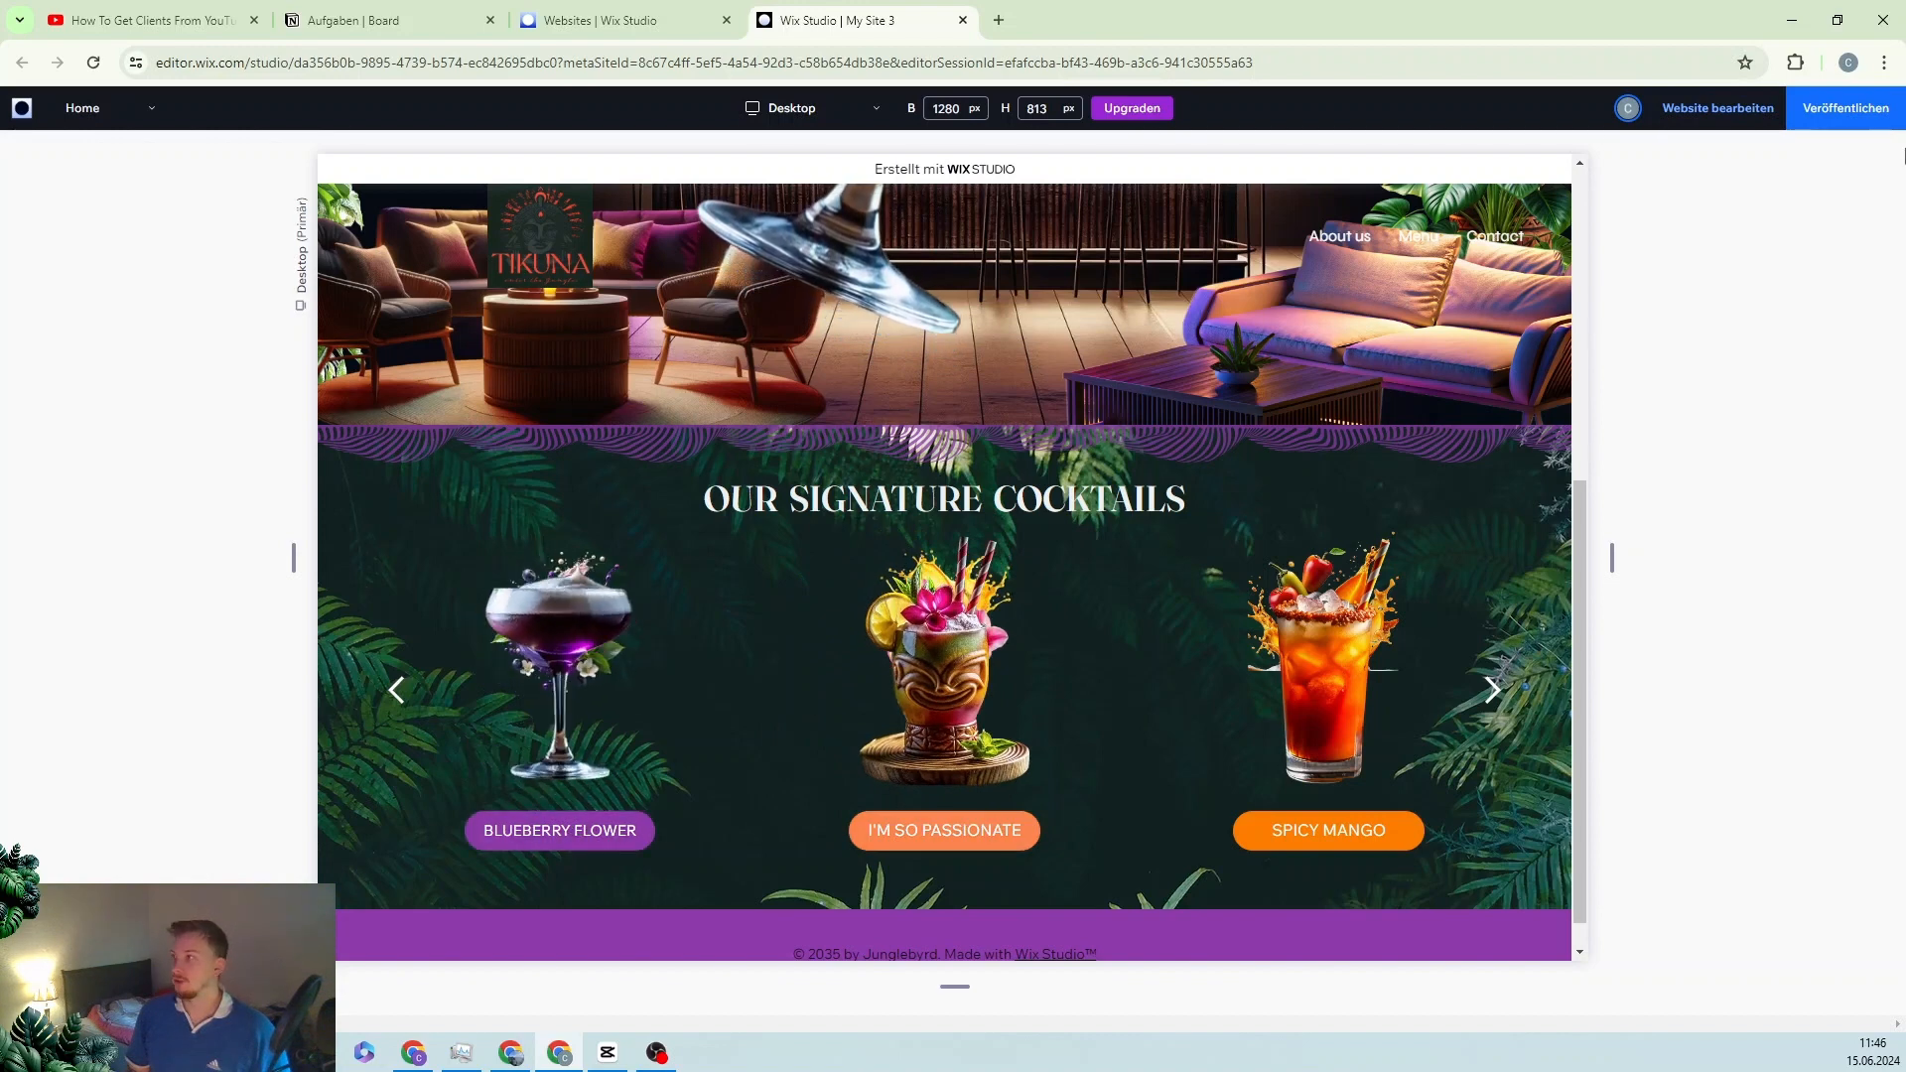
pyautogui.click(1735, 111)
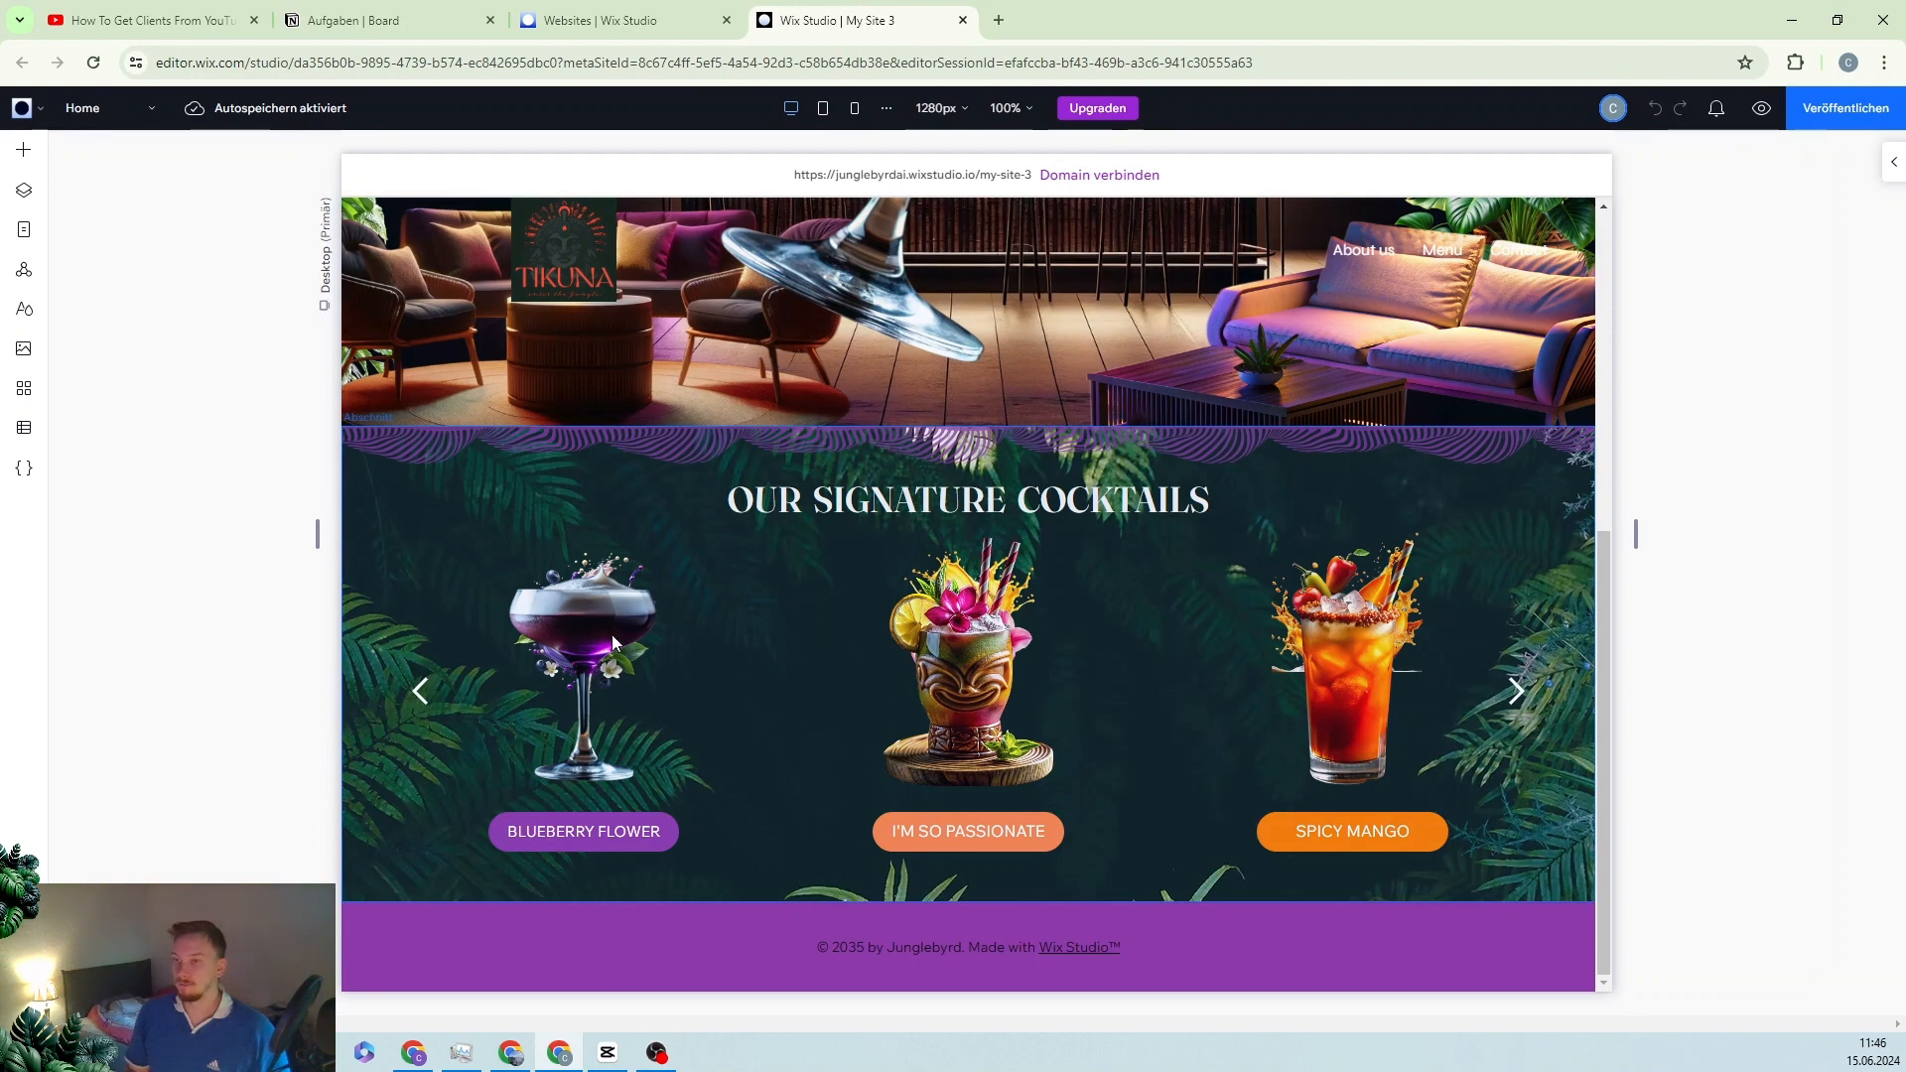
# Step: Give the Blueberry Flower card a Glide entrance at 270°, 20%, 1.6 s duration, 0 s delay, and preview it
pyautogui.click(585, 629)
pyautogui.click(584, 628)
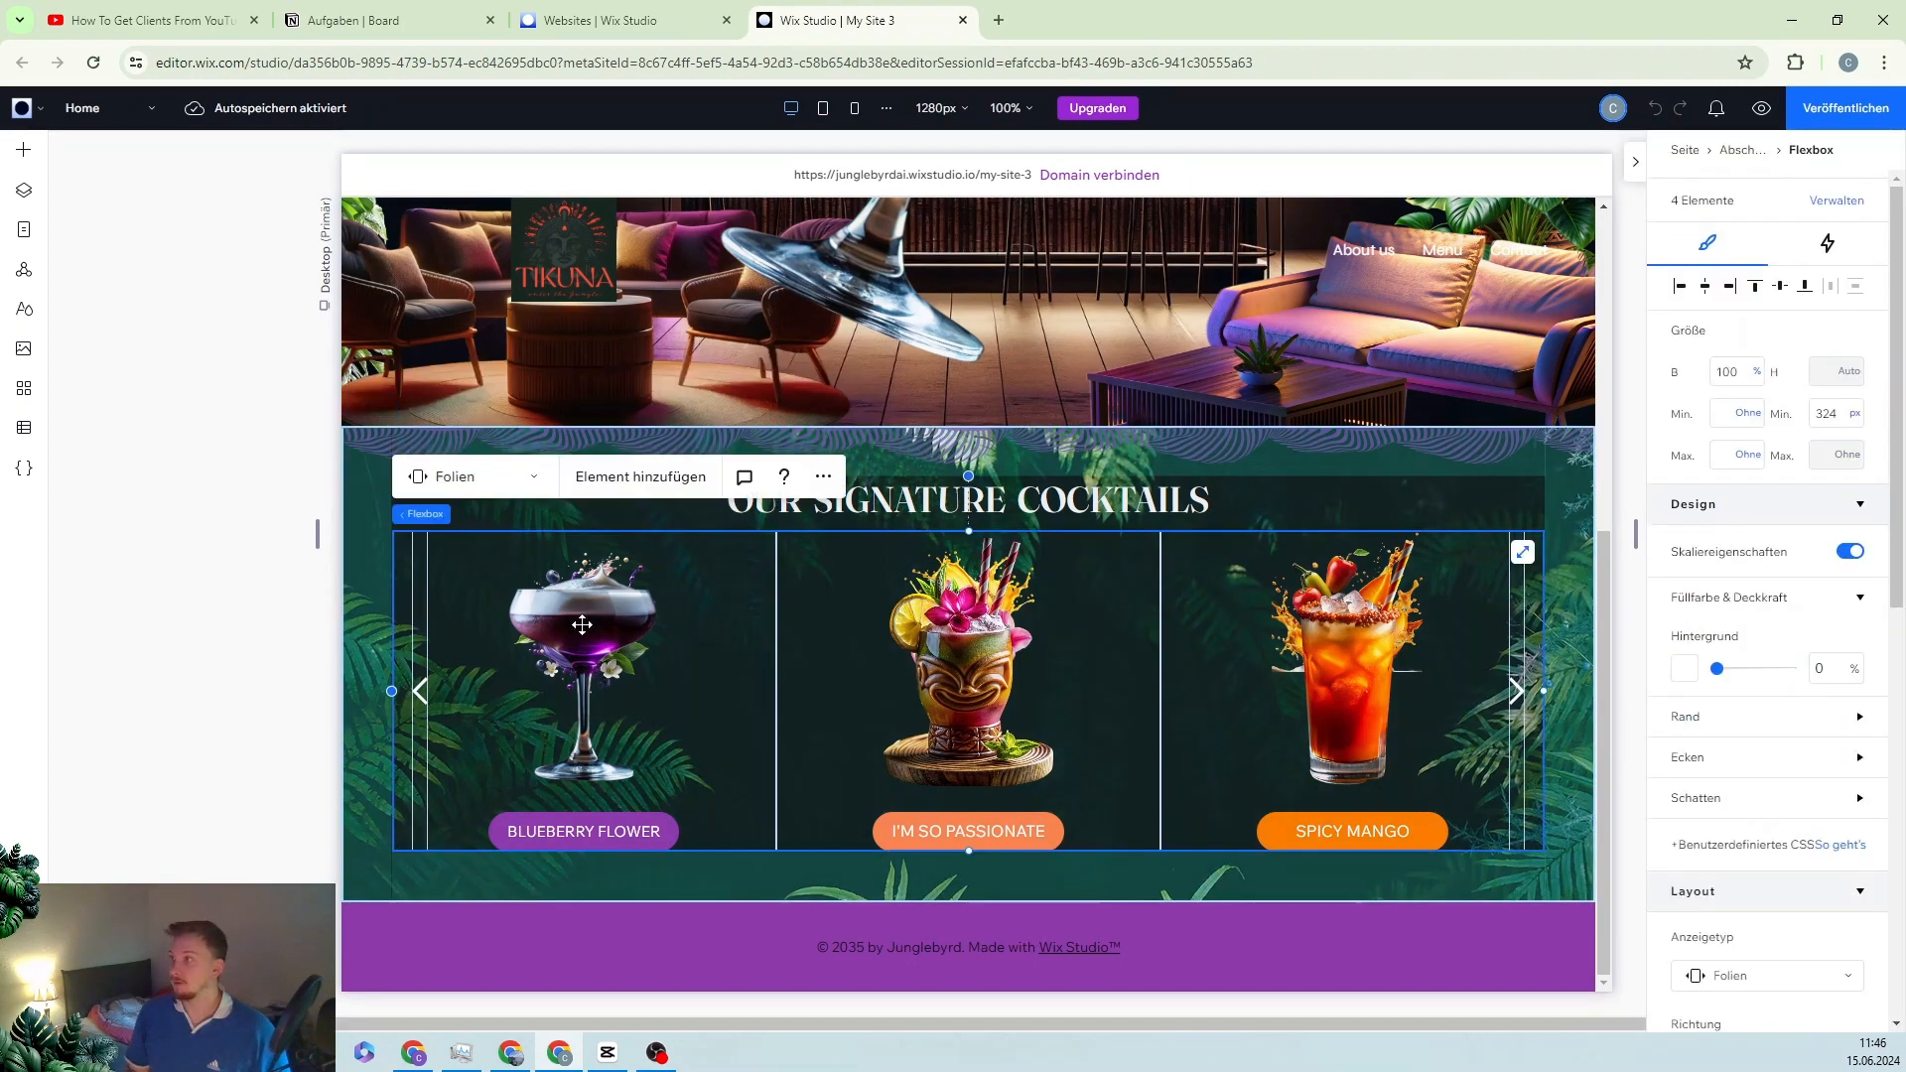
pyautogui.click(584, 629)
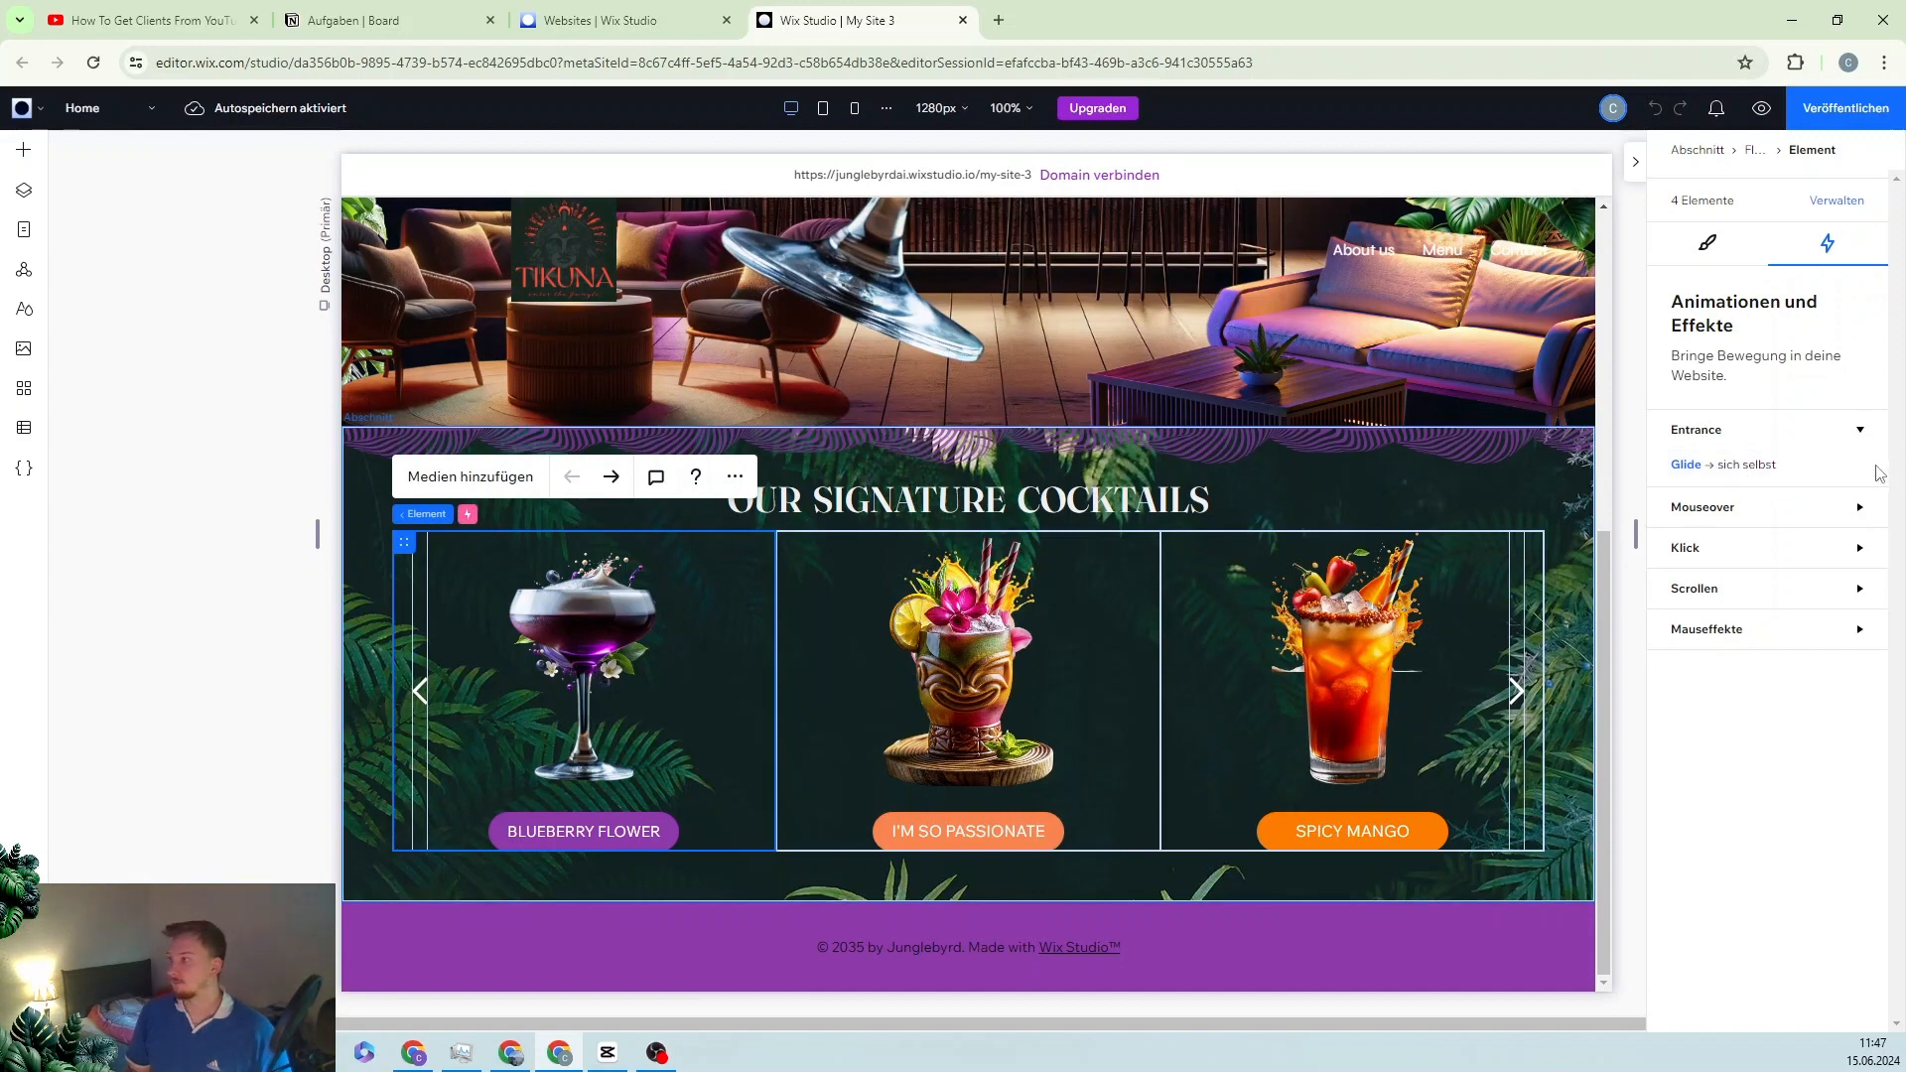
pyautogui.click(1859, 467)
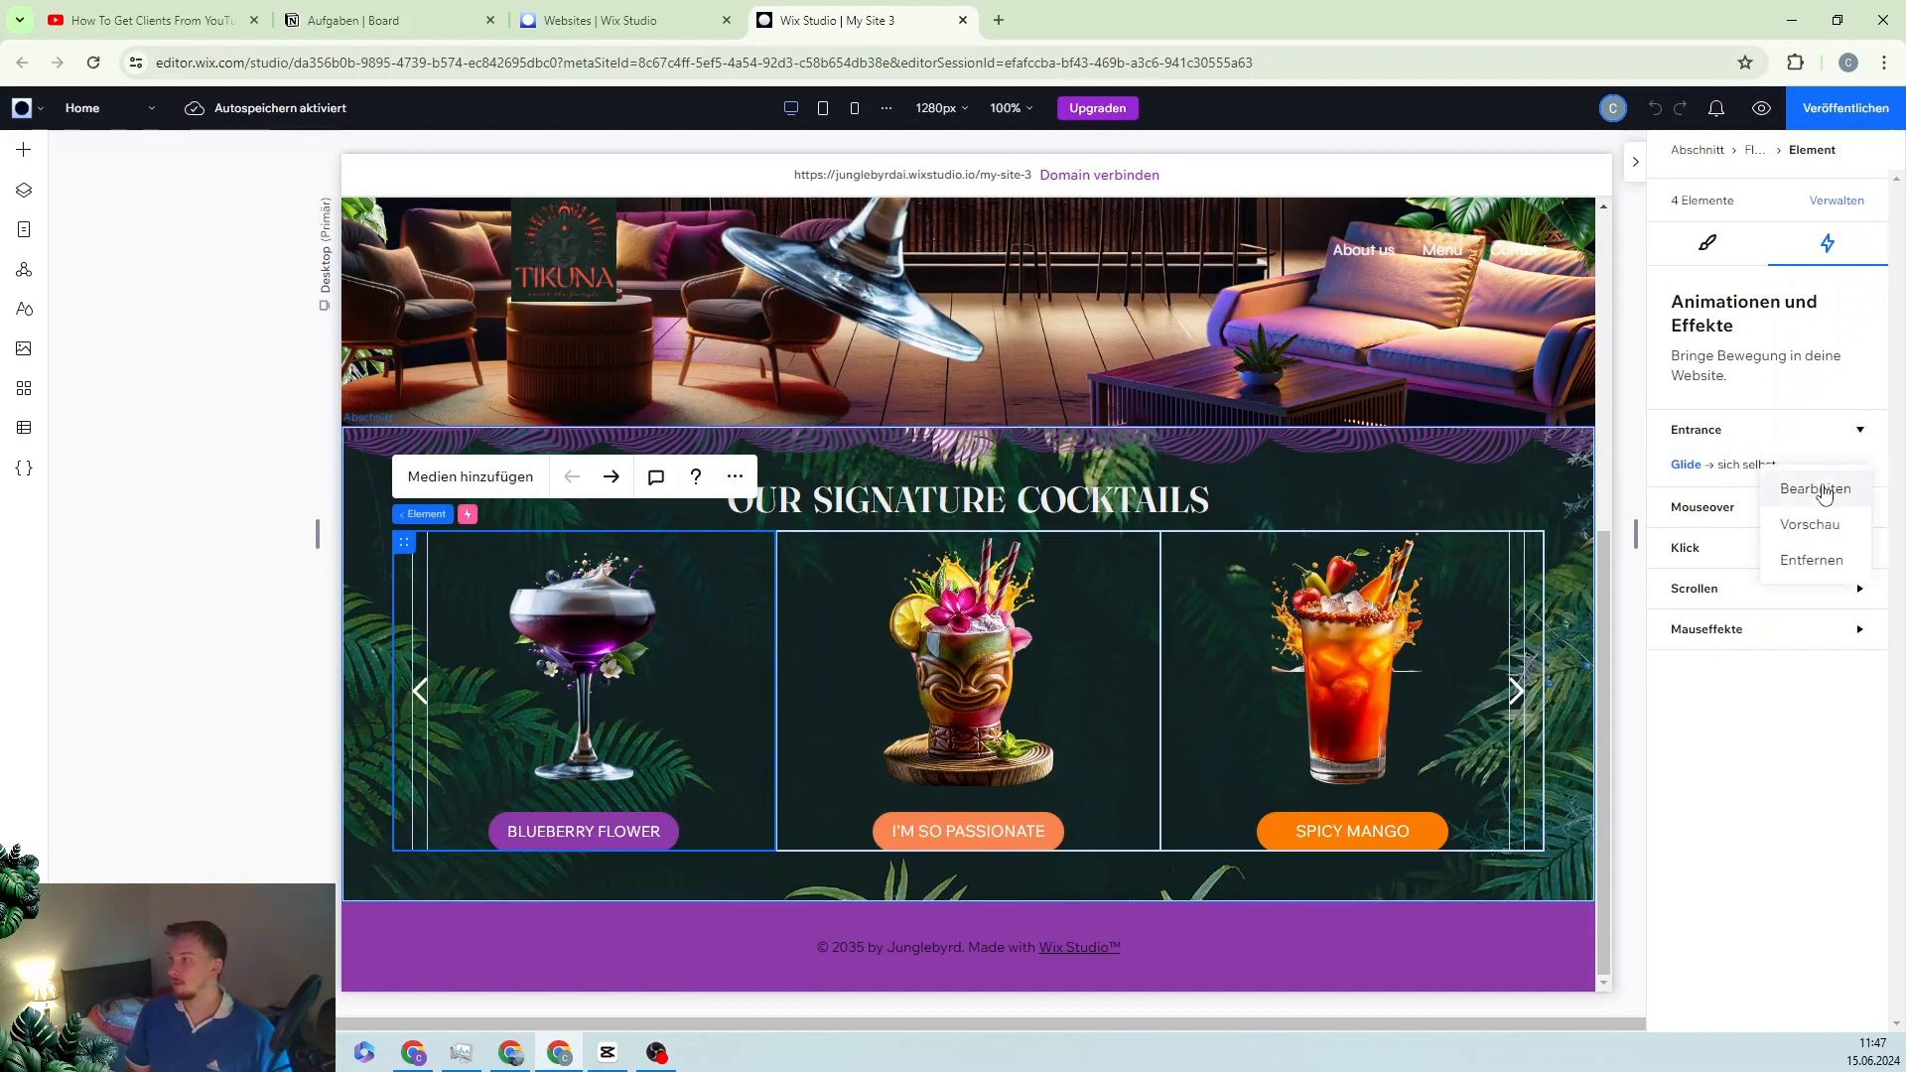
pyautogui.click(1817, 490)
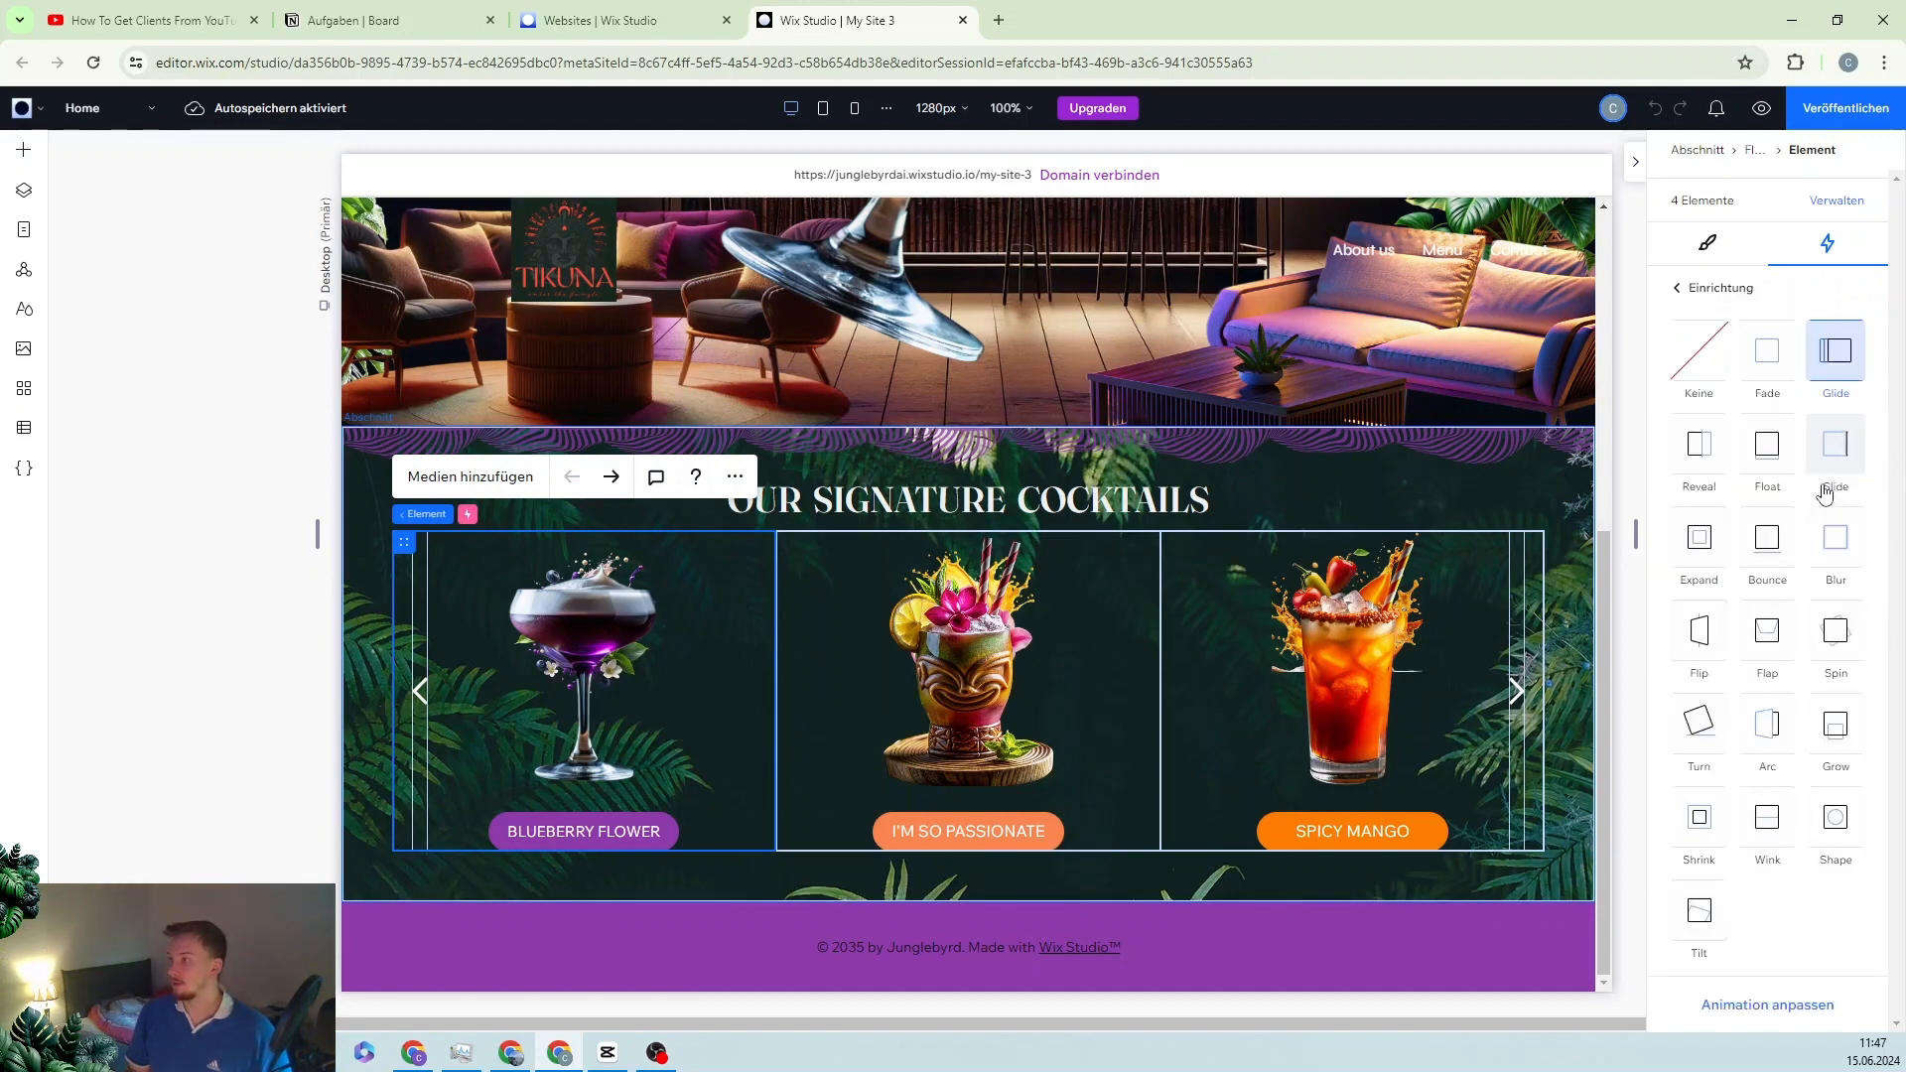
pyautogui.click(1756, 1010)
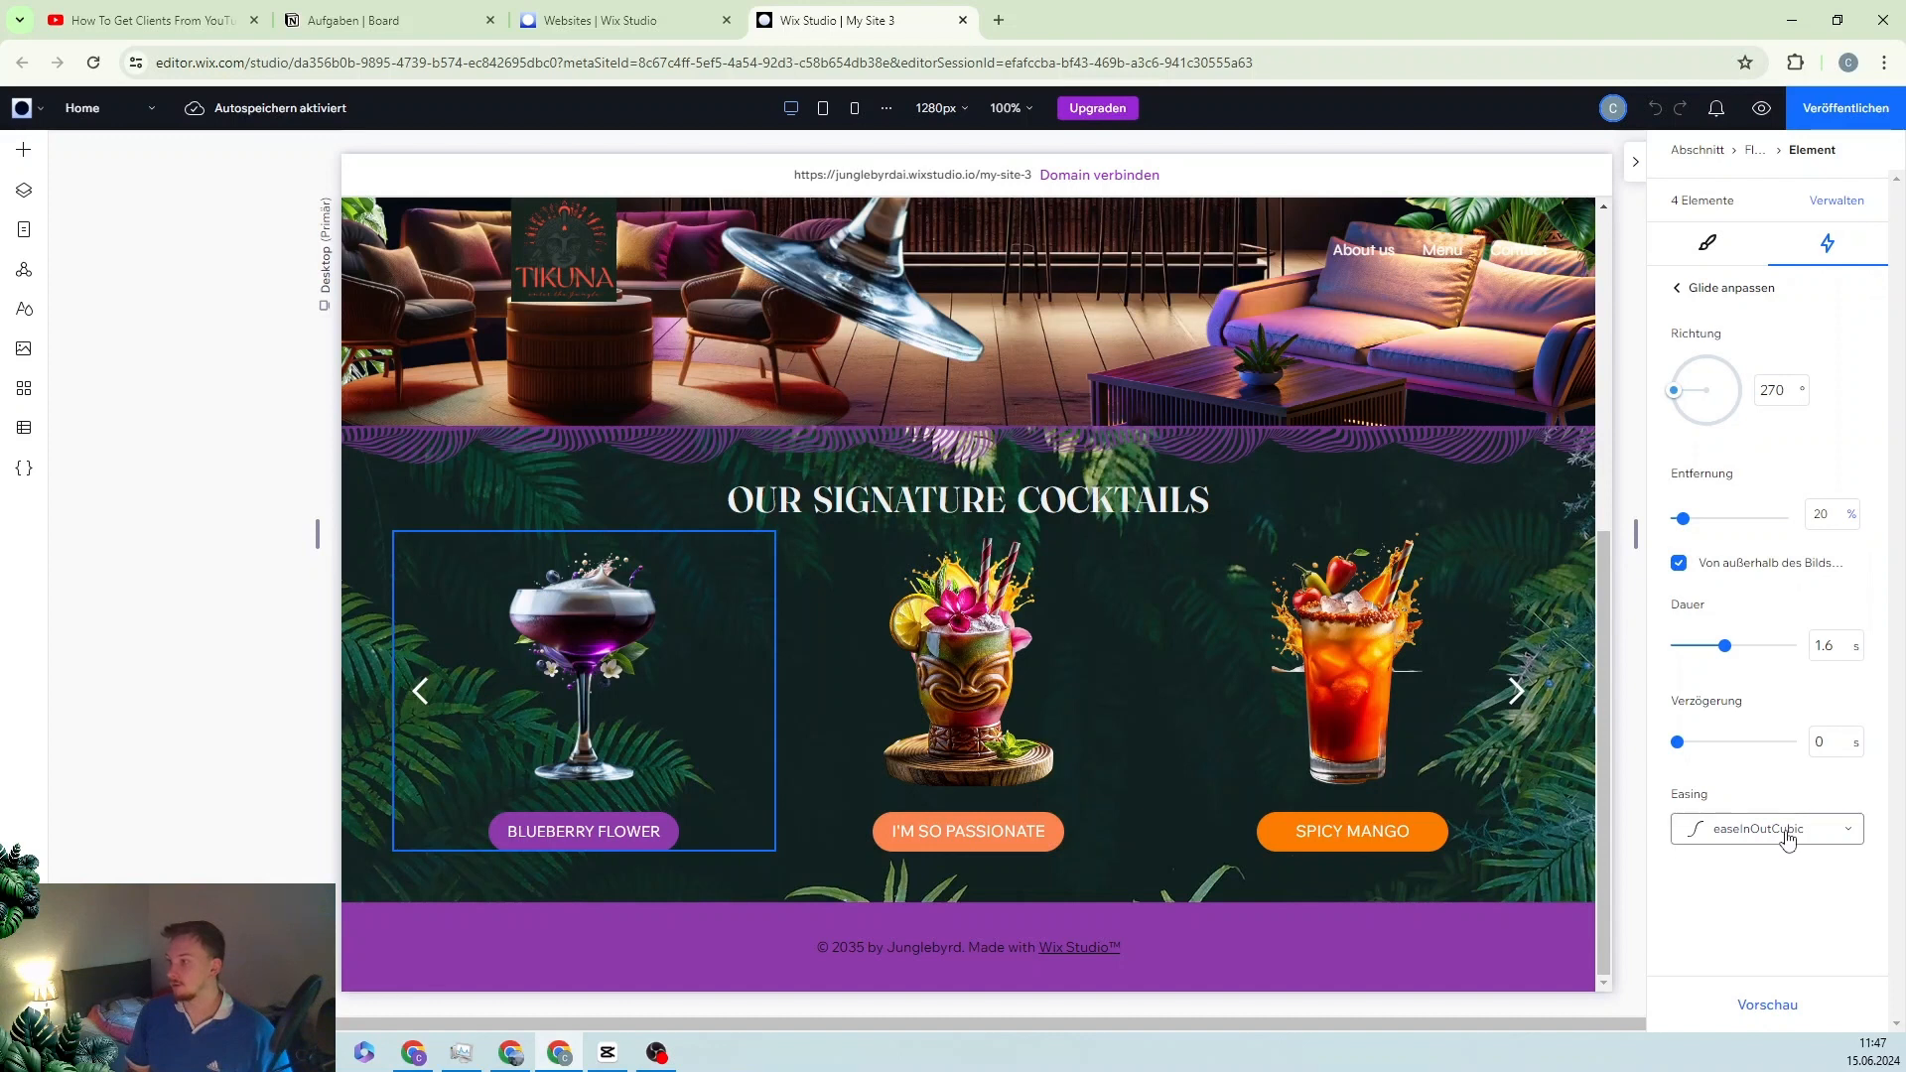
pyautogui.click(1774, 1008)
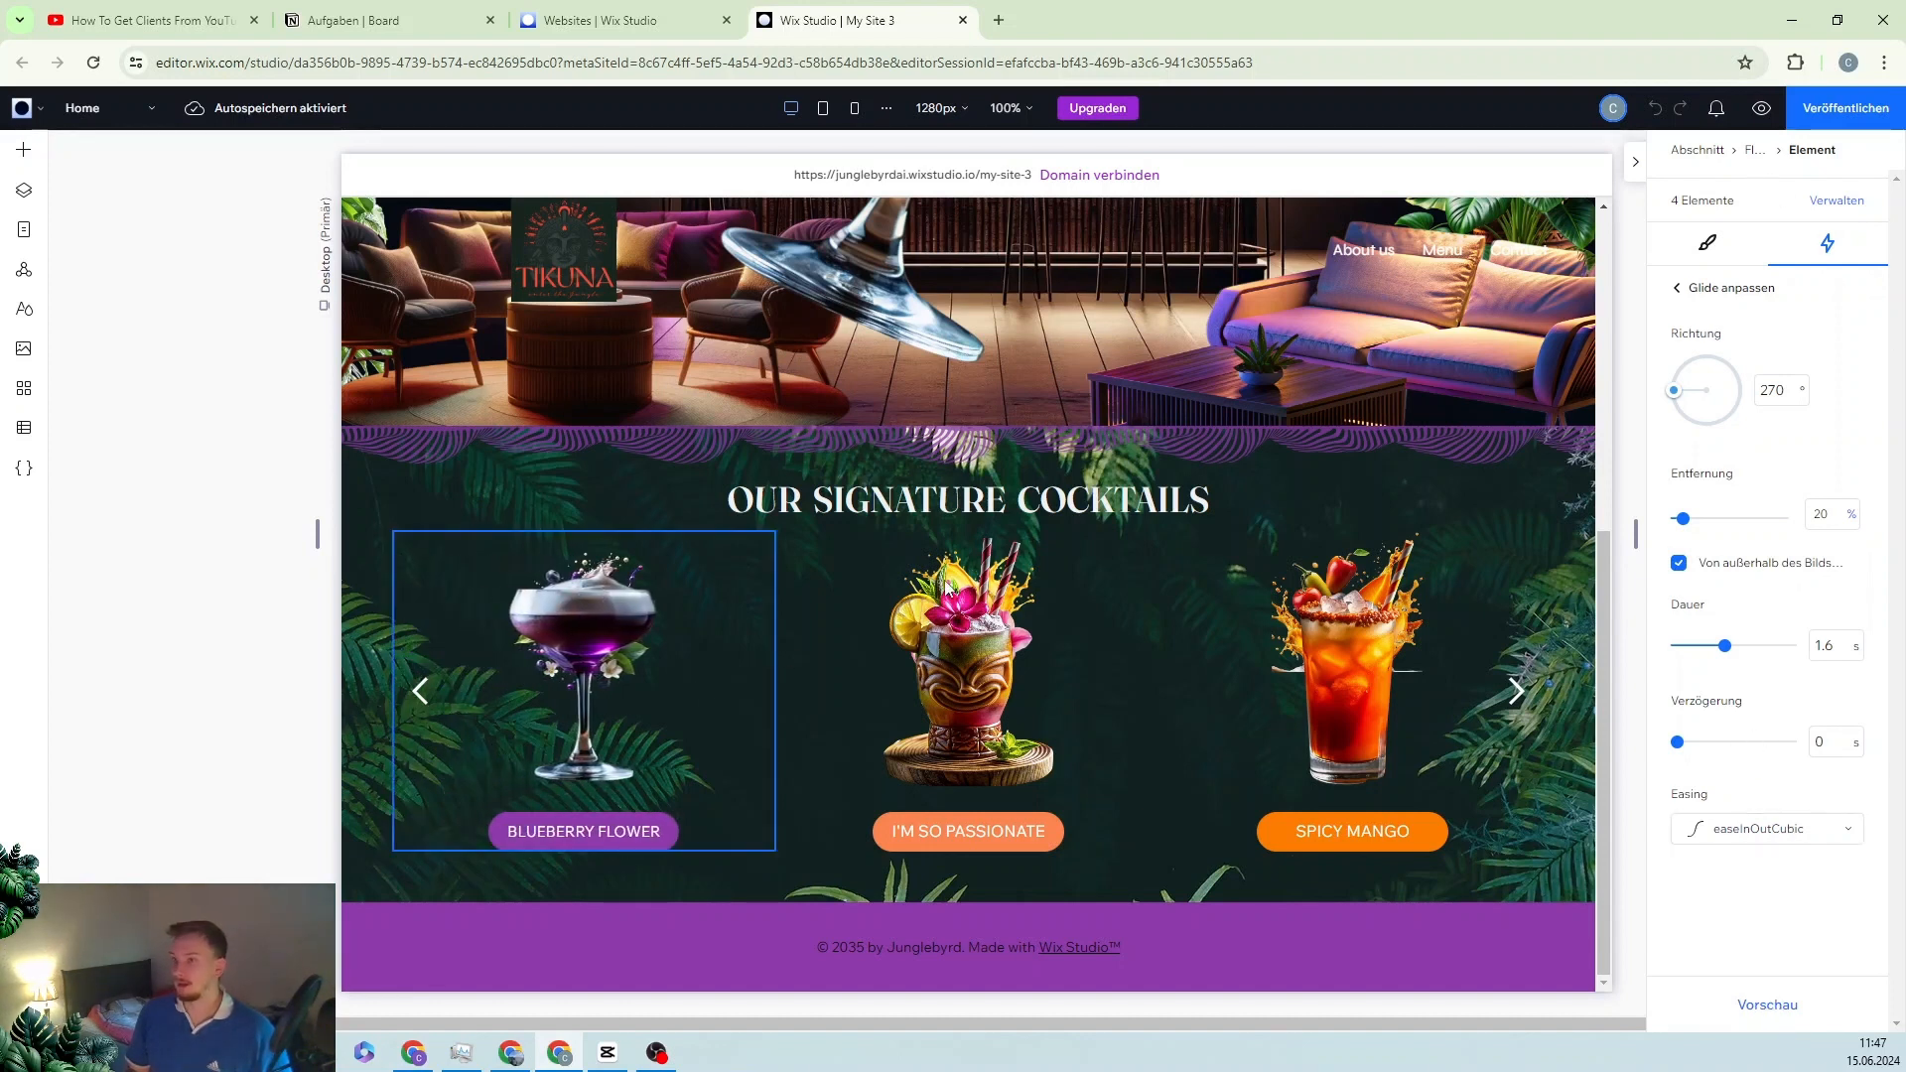
pyautogui.click(856, 574)
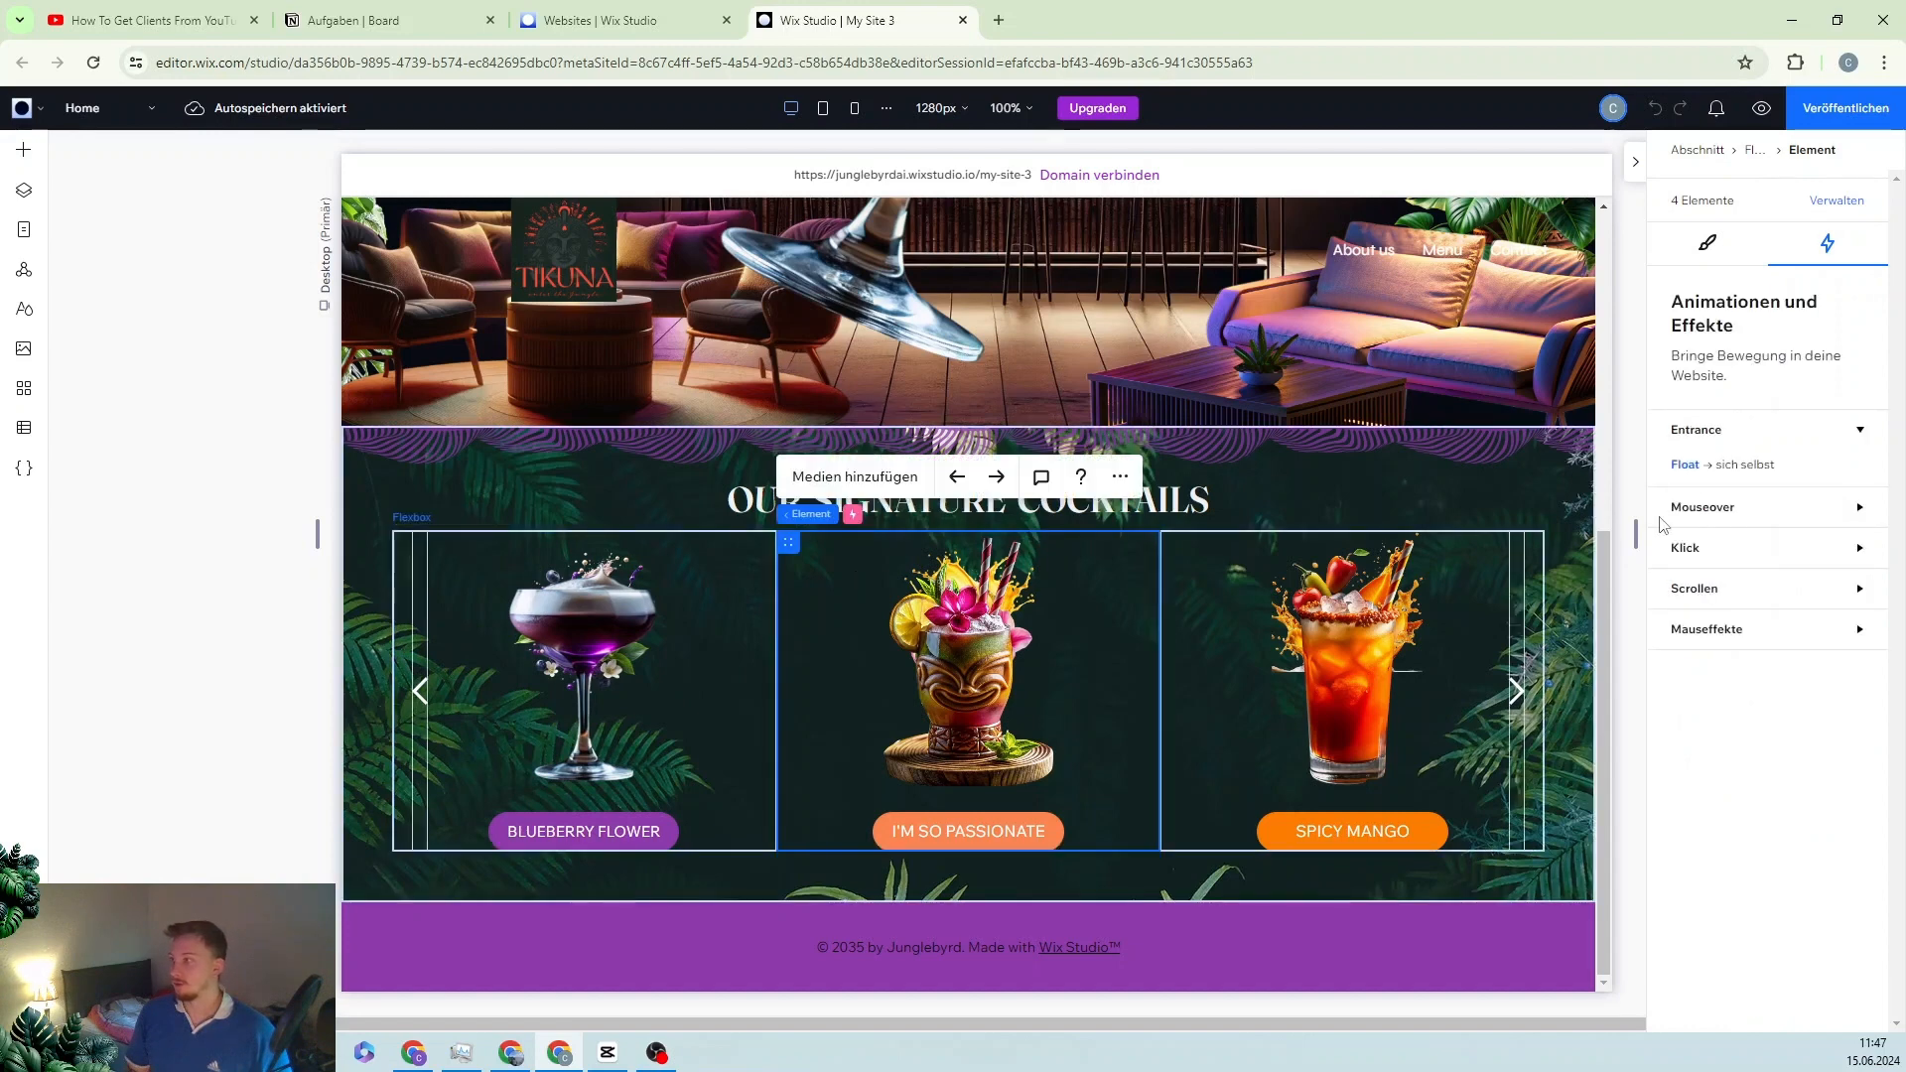
# Step: Set the I'M SO PASSIONATE card's Float entrance to Von unten, 1.6 s duration, 0.8 s delay, and preview it
pyautogui.click(1865, 475)
pyautogui.click(1821, 494)
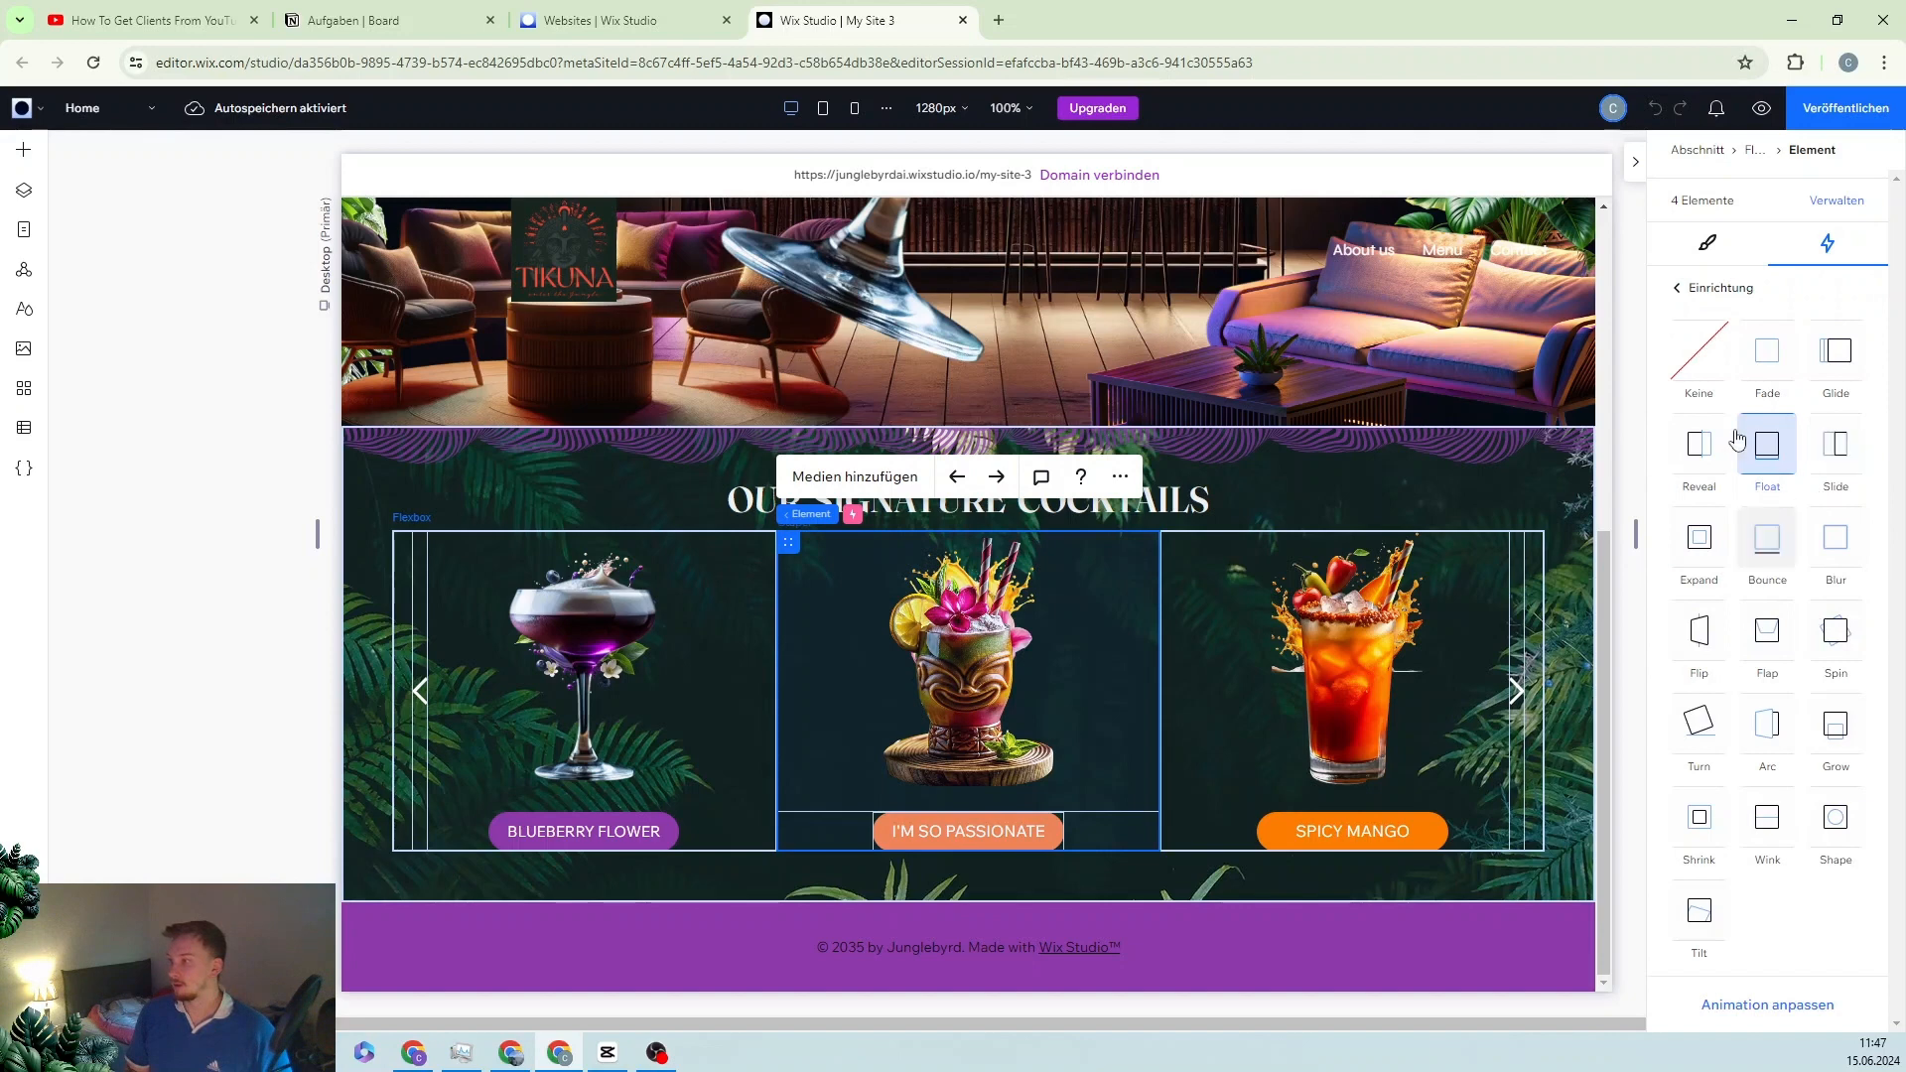
pyautogui.click(1757, 1006)
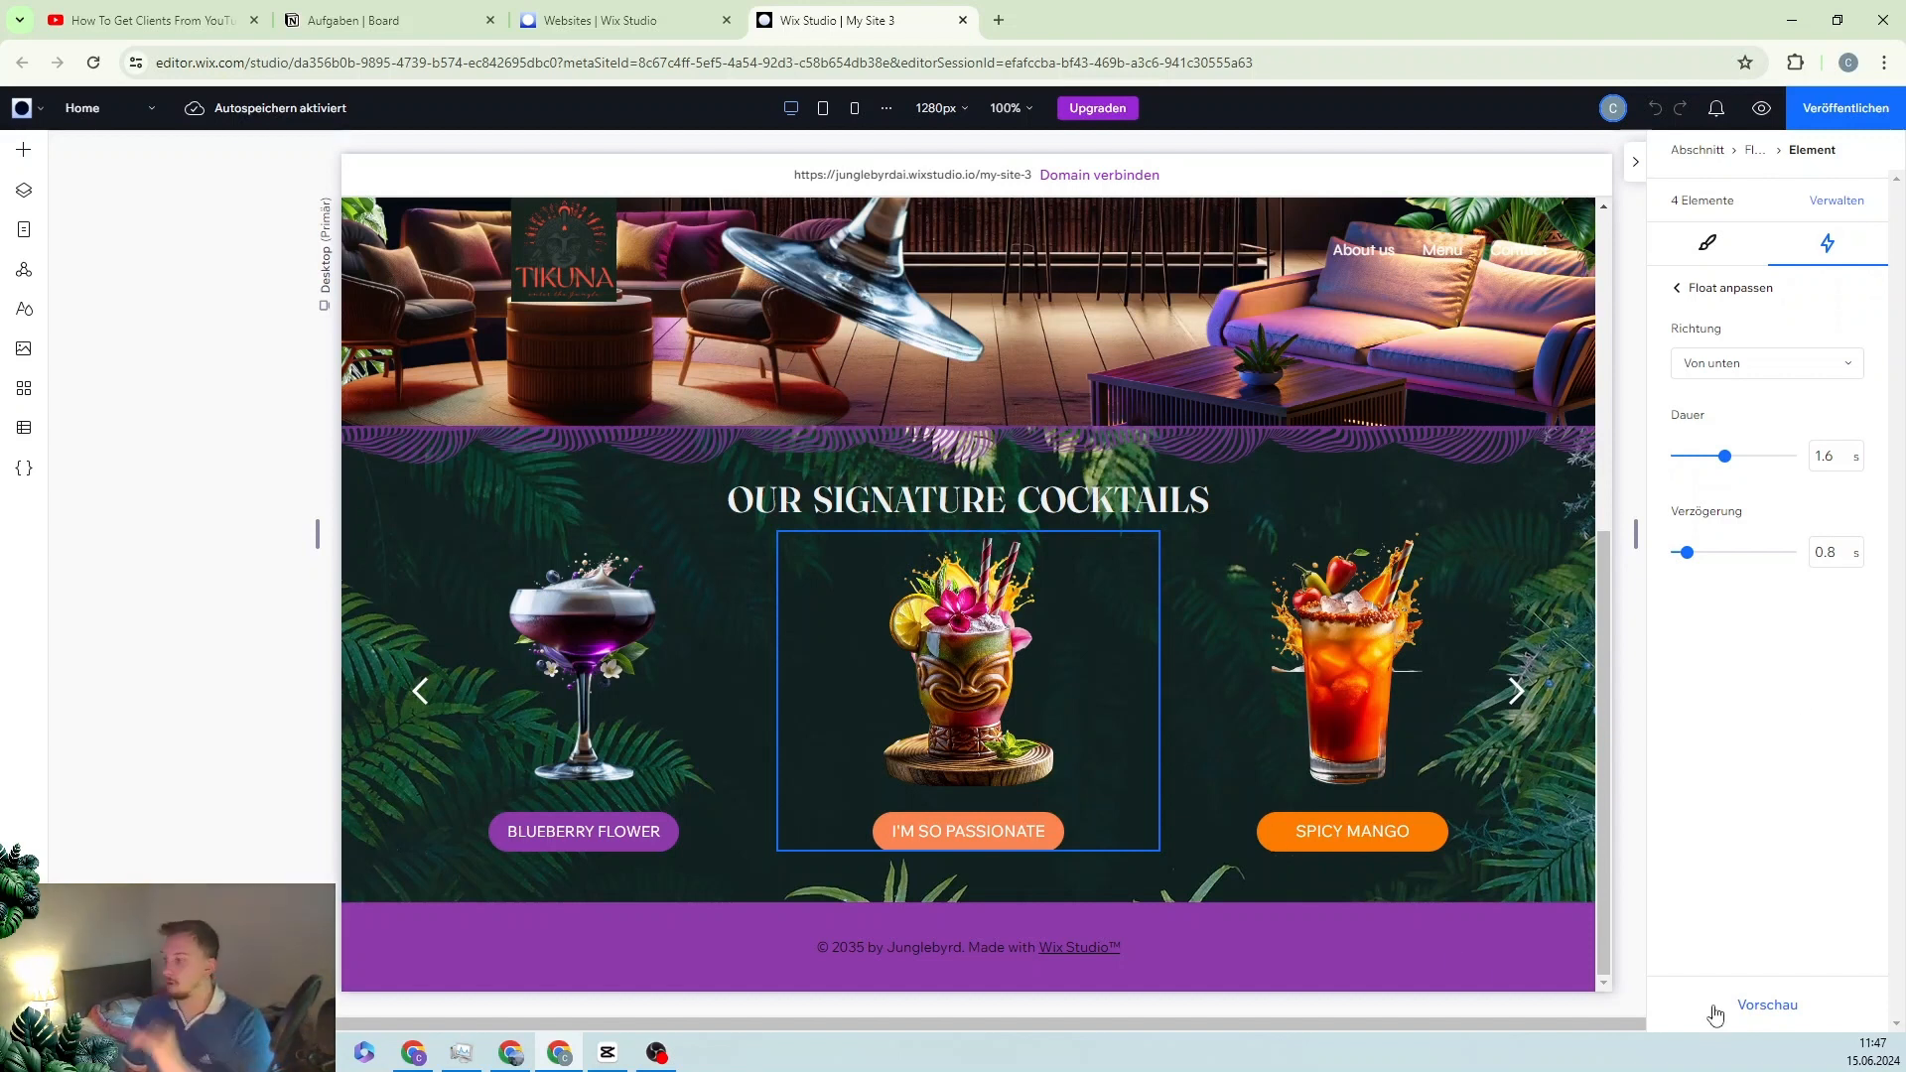
pyautogui.click(1809, 1004)
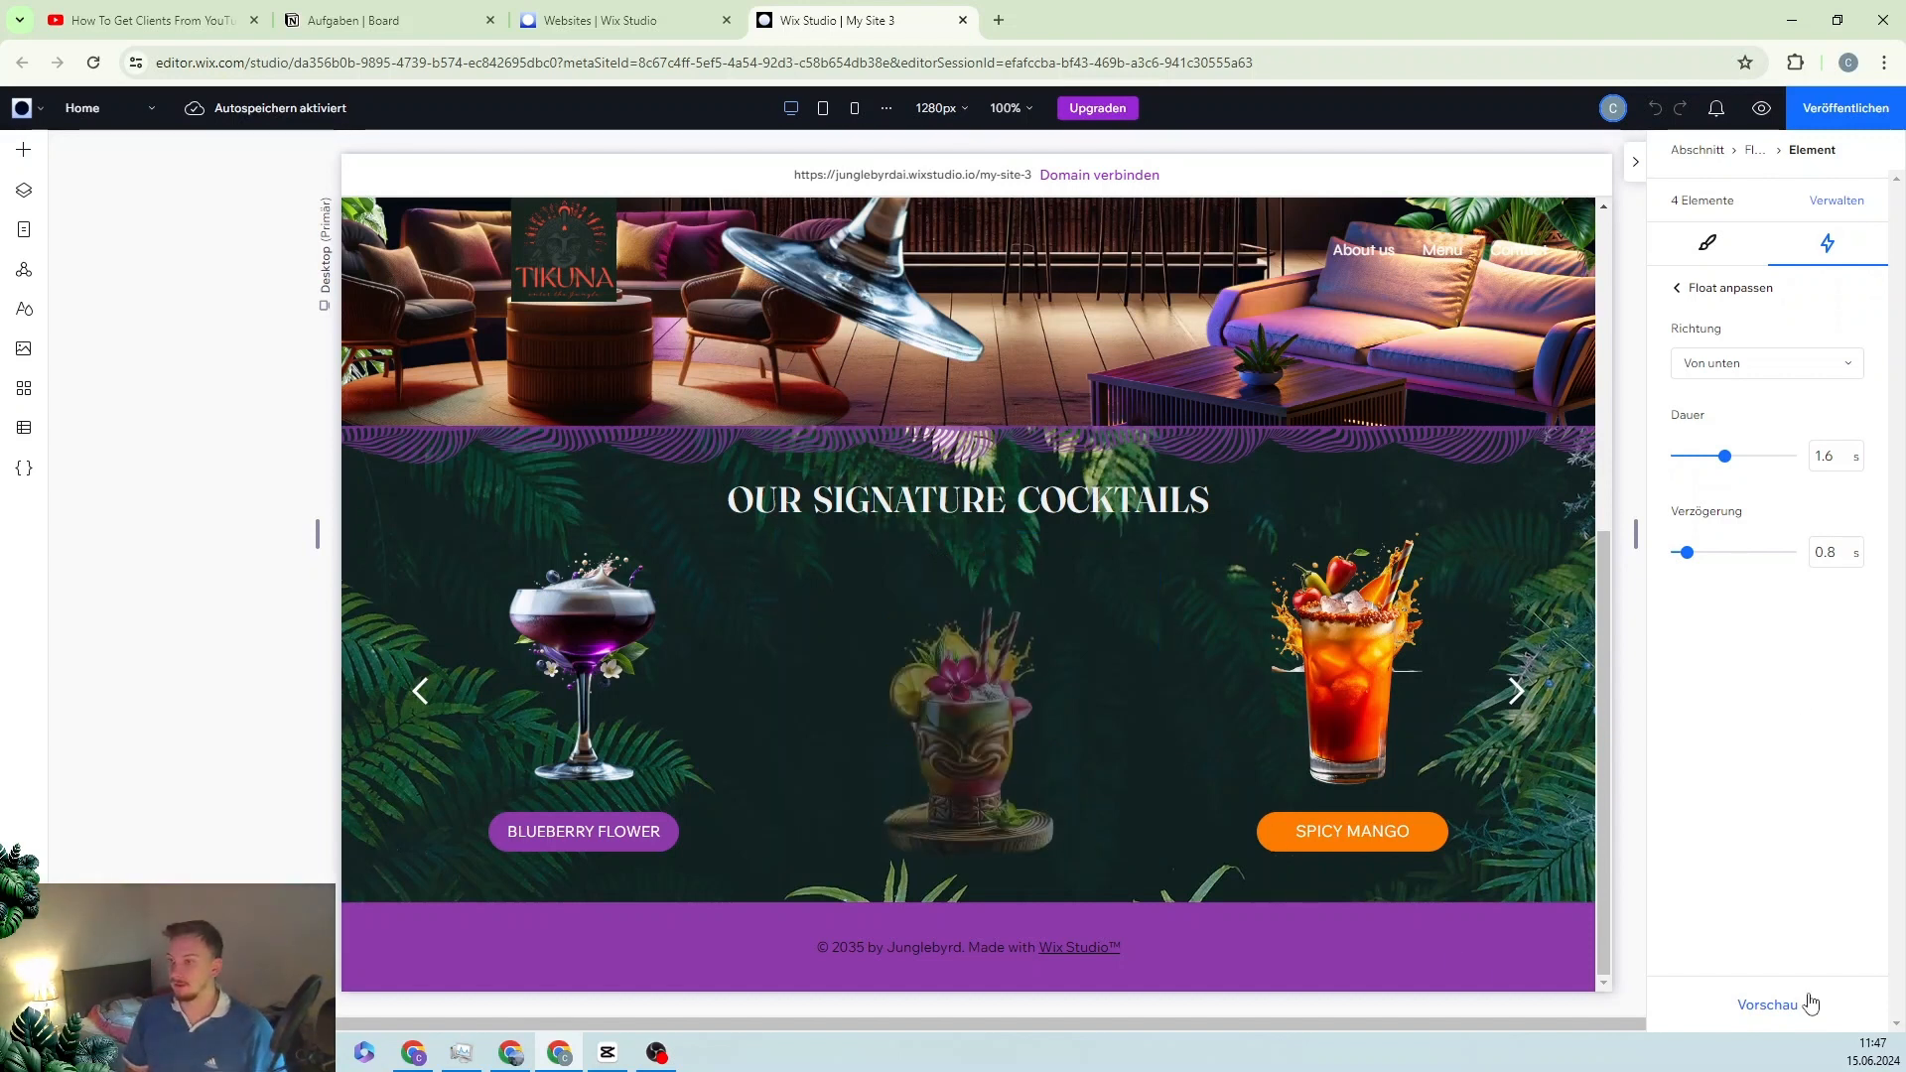
pyautogui.click(1637, 164)
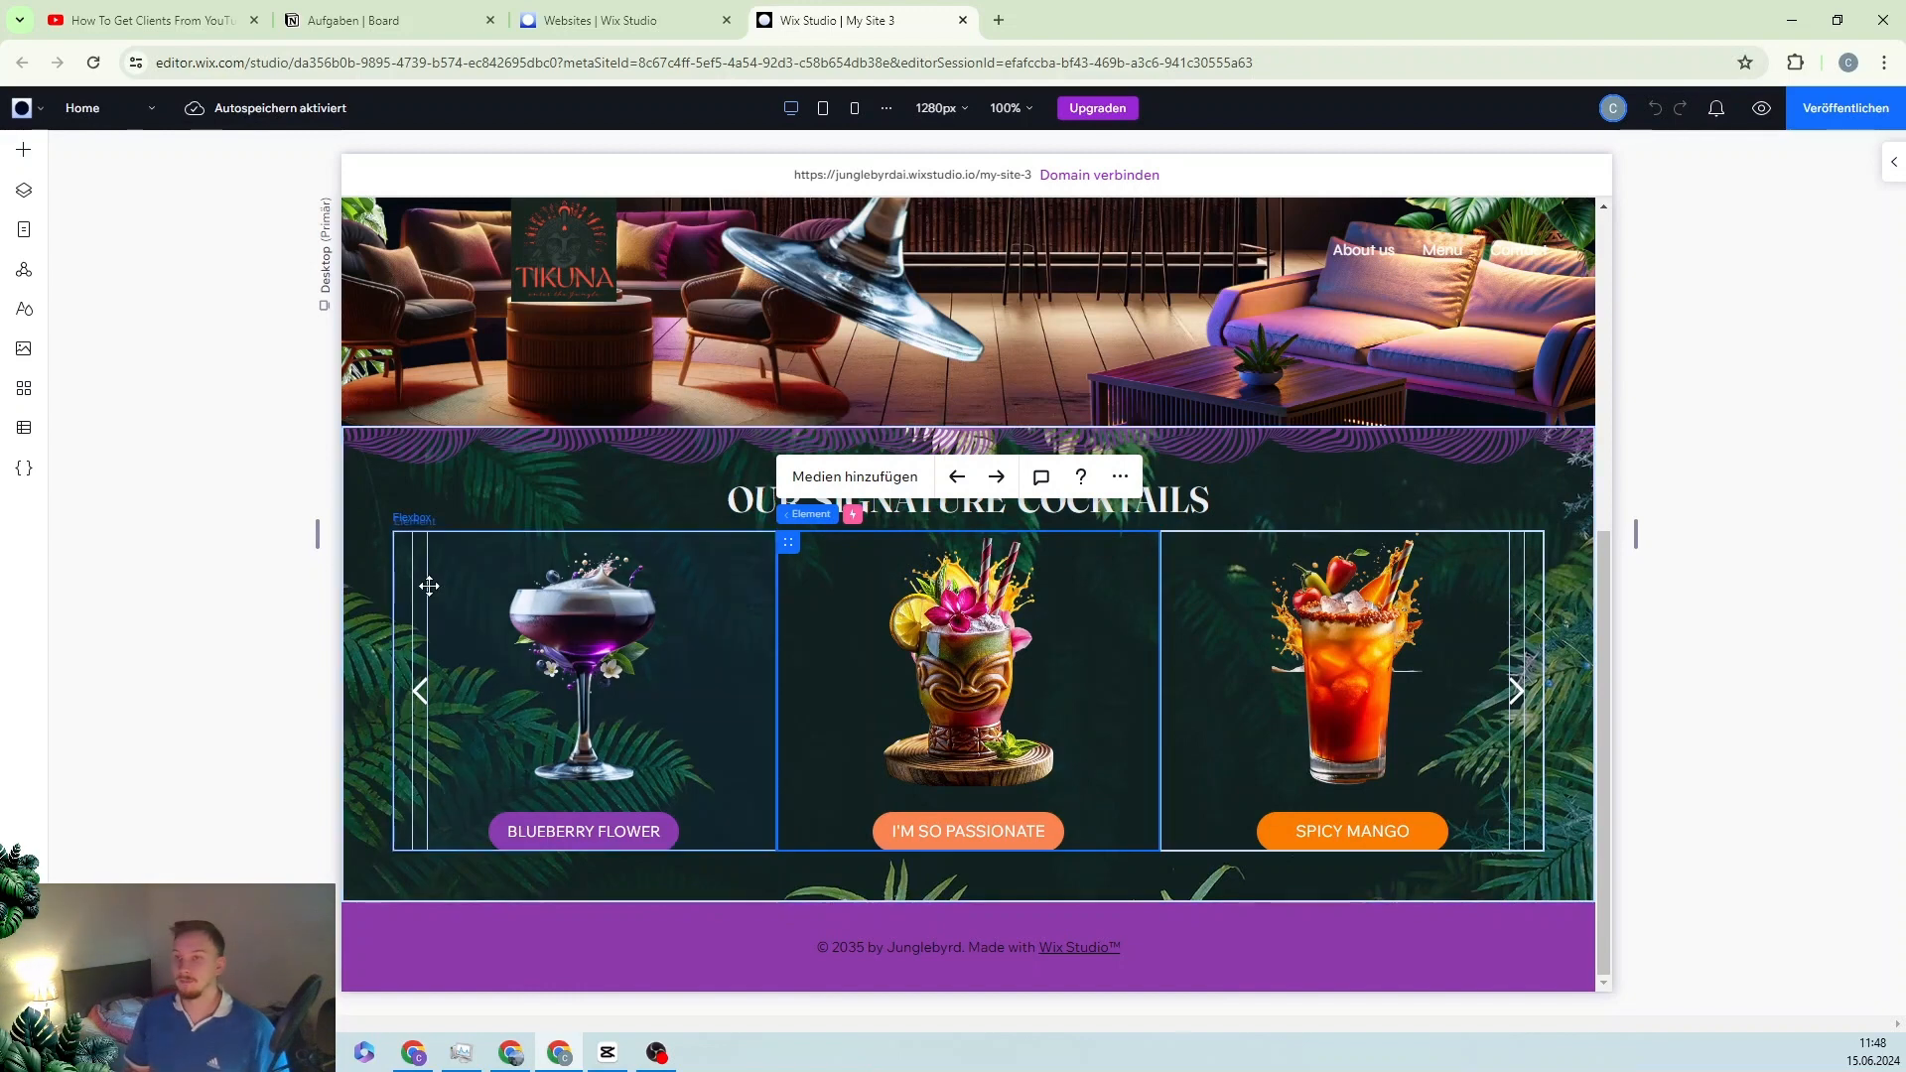
# Step: Show the Ebenen layer list and select the third and fourth card Element rows under Flexbox
pyautogui.click(34, 206)
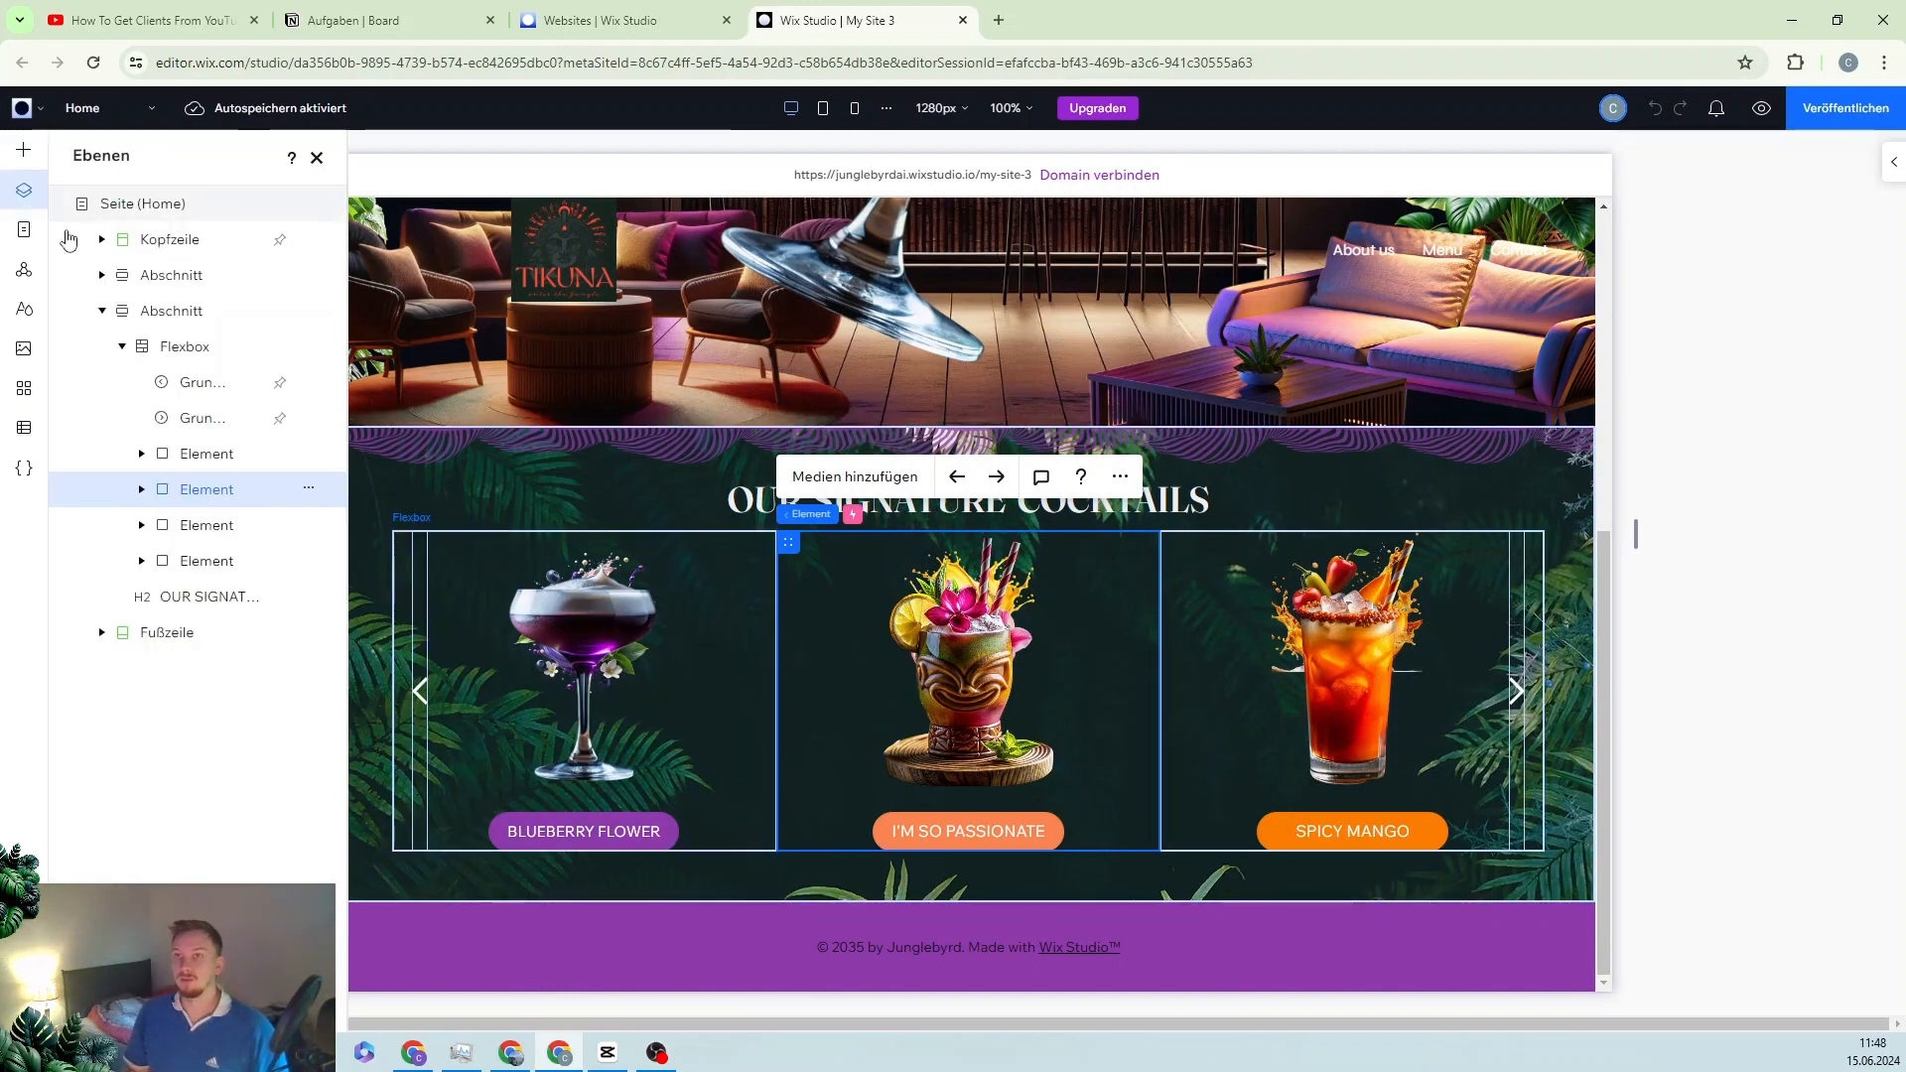
pyautogui.click(186, 347)
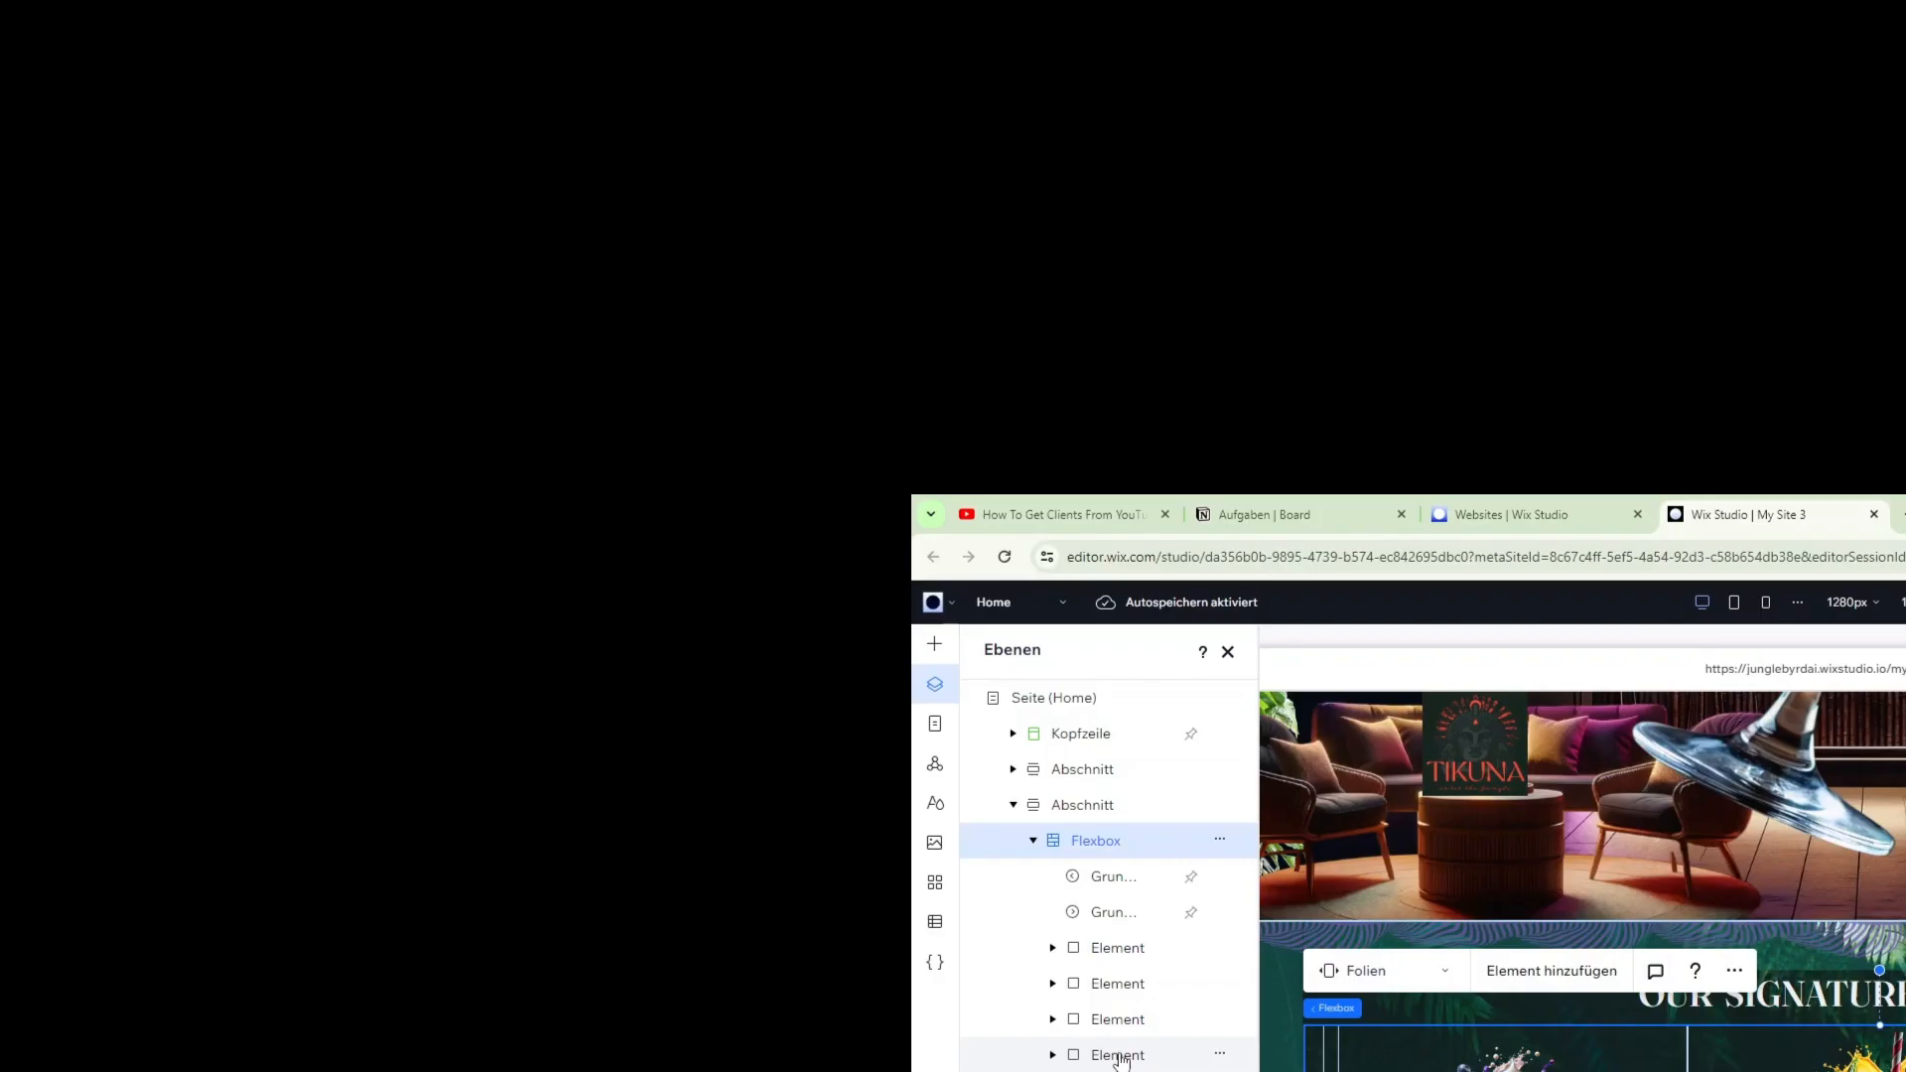
pyautogui.click(1122, 1059)
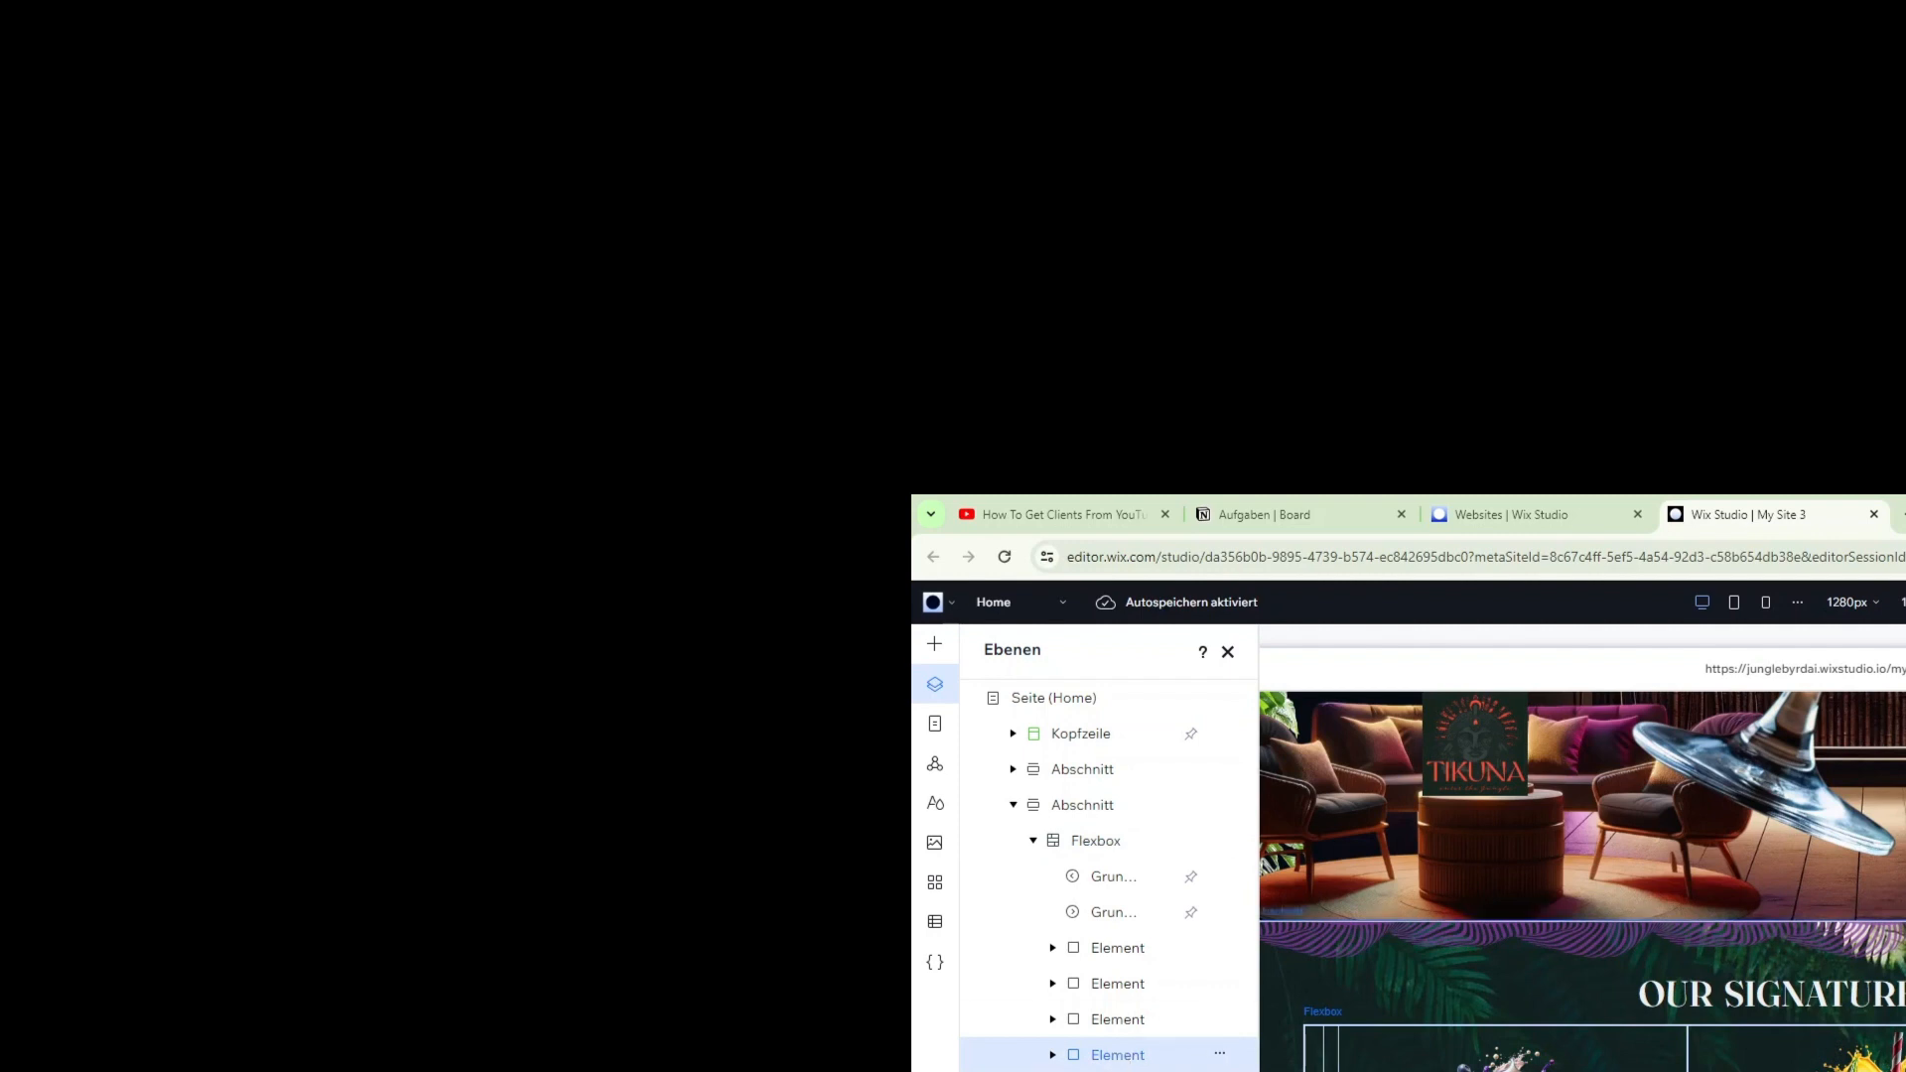
pyautogui.click(1118, 1020)
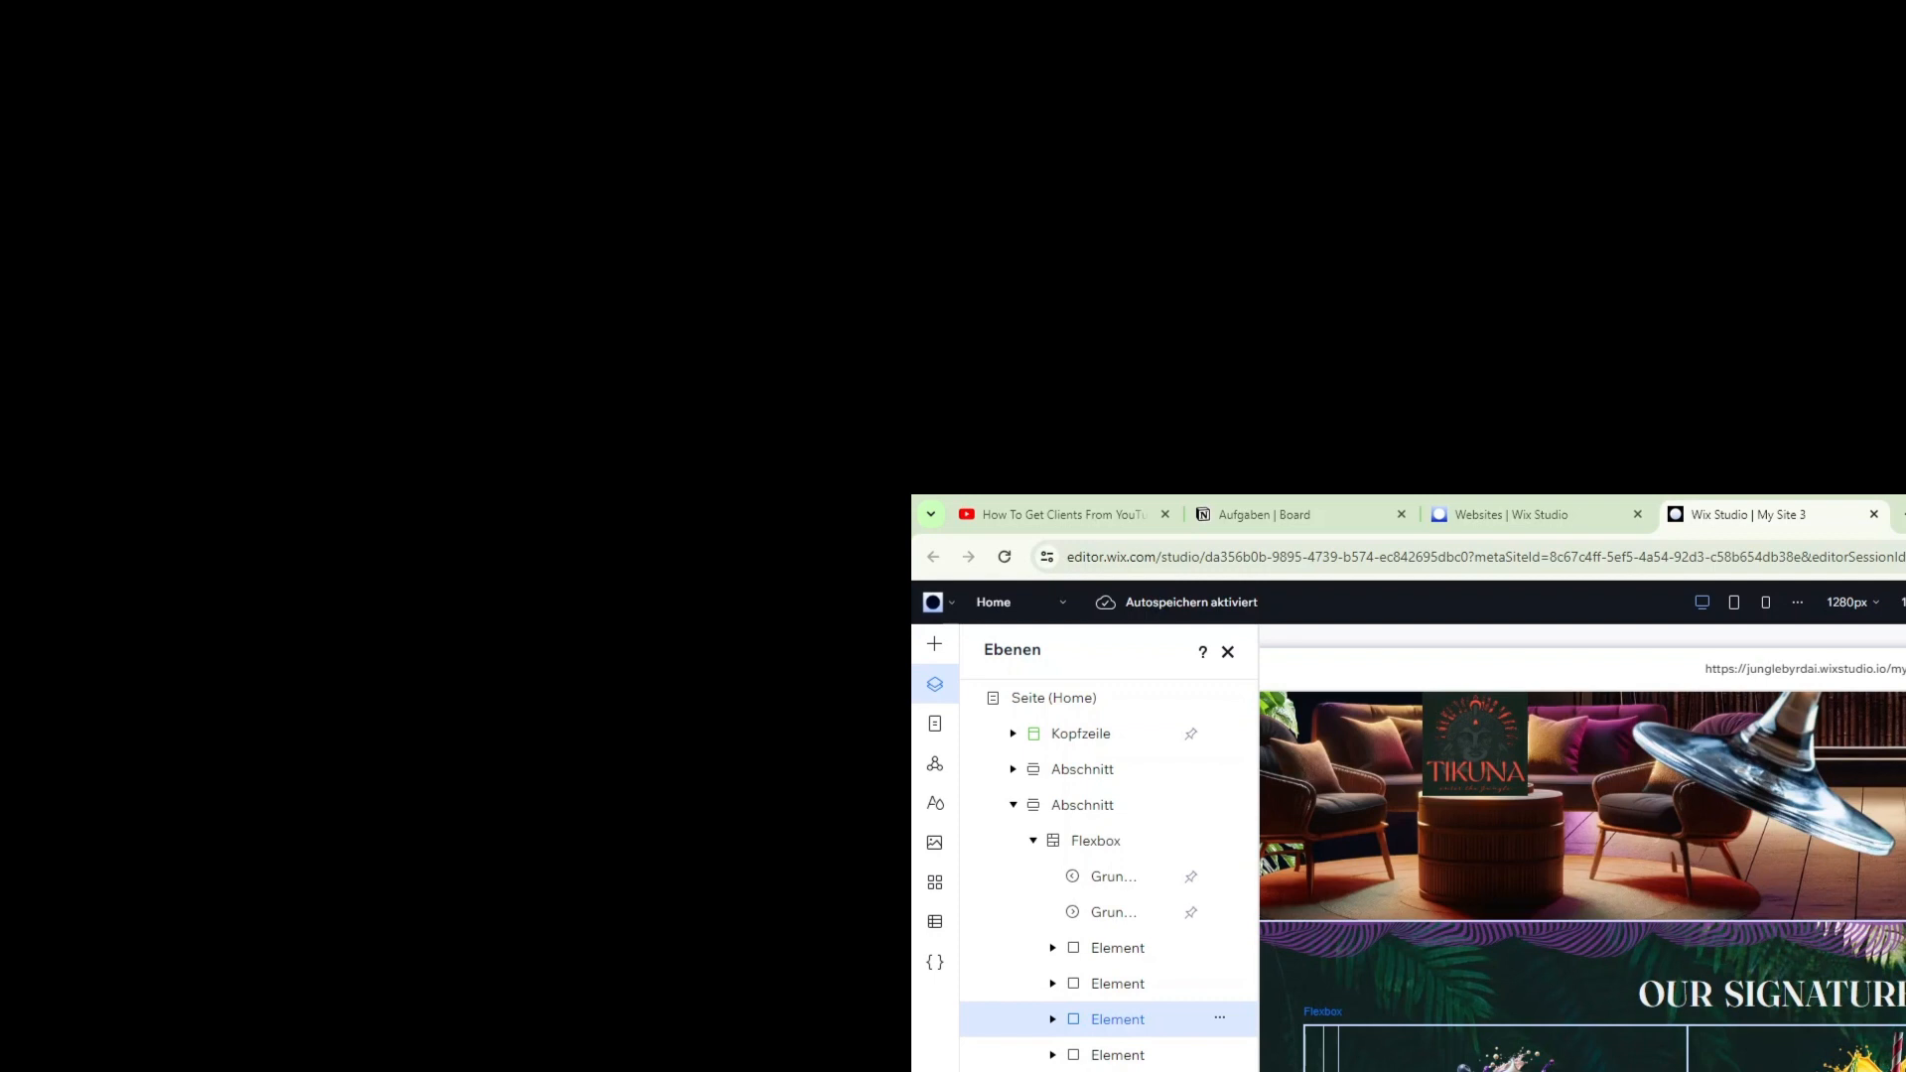
pyautogui.click(1118, 1055)
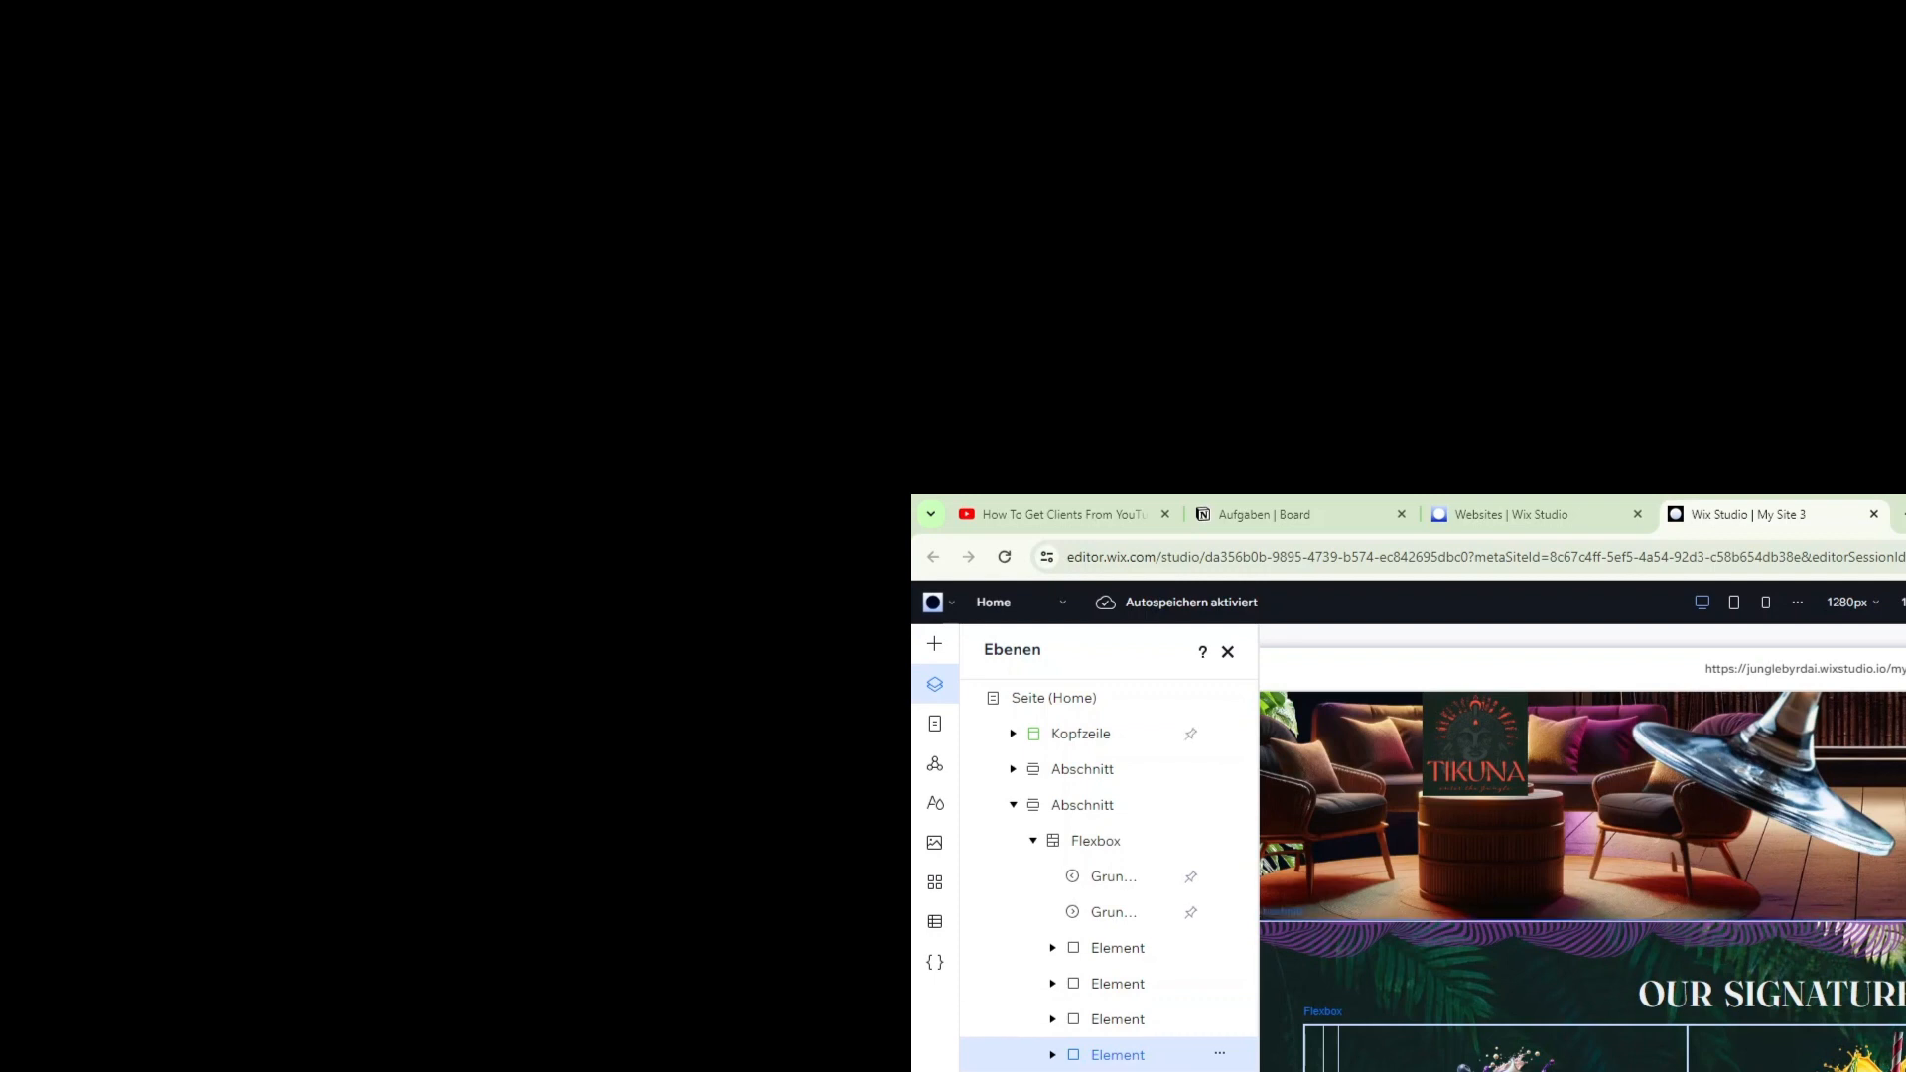